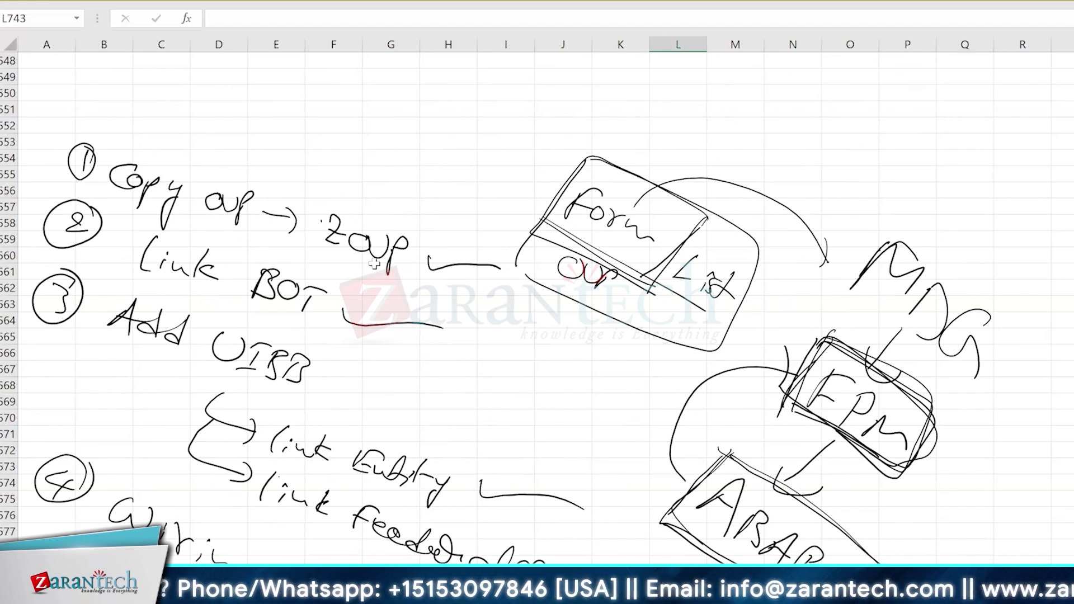
Handwrite "/OTC" after "BOT" in point 2 of the notes and underline "BOT/OTC"
{"action": "scroll", "coordinate": [263, 211], "scroll_direction": "down", "scroll_amount": 2}
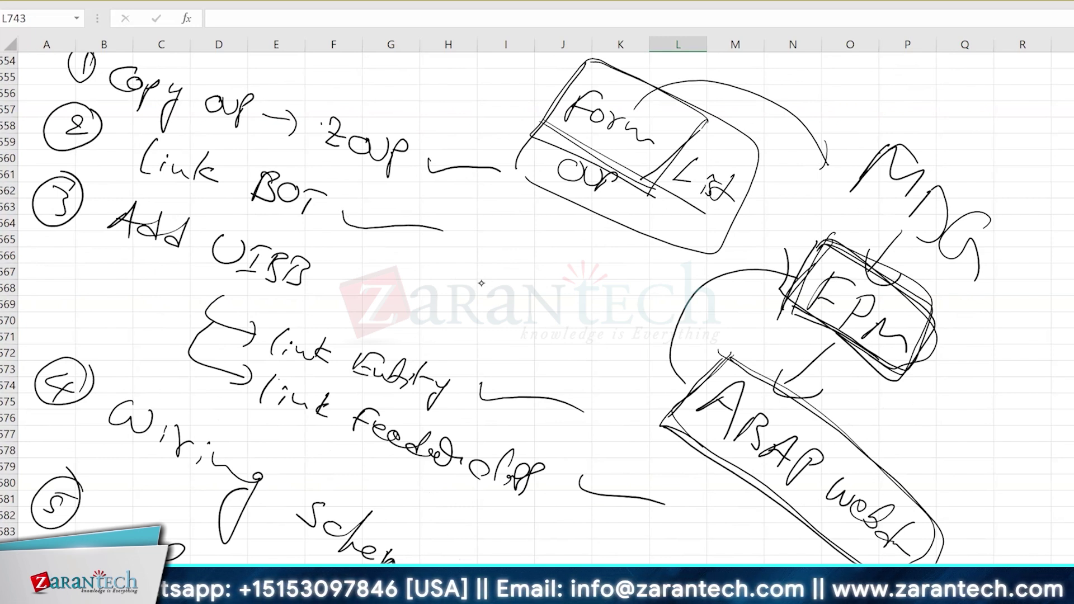
{"action": "mouse_move", "coordinate": [349, 192]}
{"action": "left_mouse_down"}
{"action": "mouse_move", "coordinate": [301, 231]}
{"action": "mouse_move", "coordinate": [340, 226]}
{"action": "mouse_move", "coordinate": [336, 242]}
{"action": "mouse_move", "coordinate": [367, 244]}
{"action": "mouse_move", "coordinate": [347, 255]}
{"action": "left_mouse_up"}
{"action": "left_click_drag", "start_coordinate": [380, 246], "coordinate": [382, 272]}
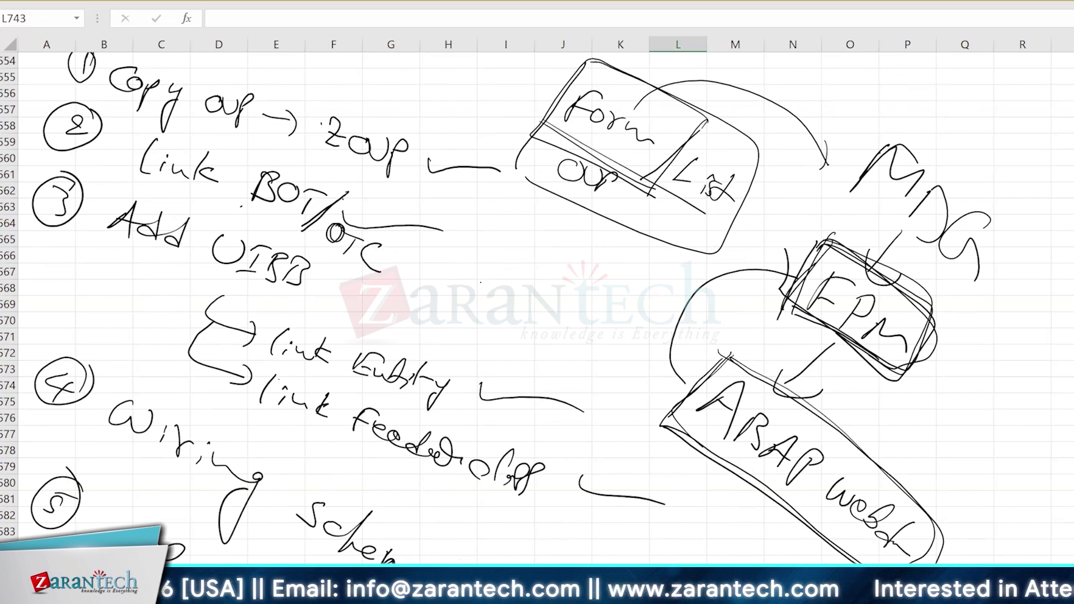
{"action": "left_click_drag", "start_coordinate": [241, 207], "coordinate": [356, 277]}
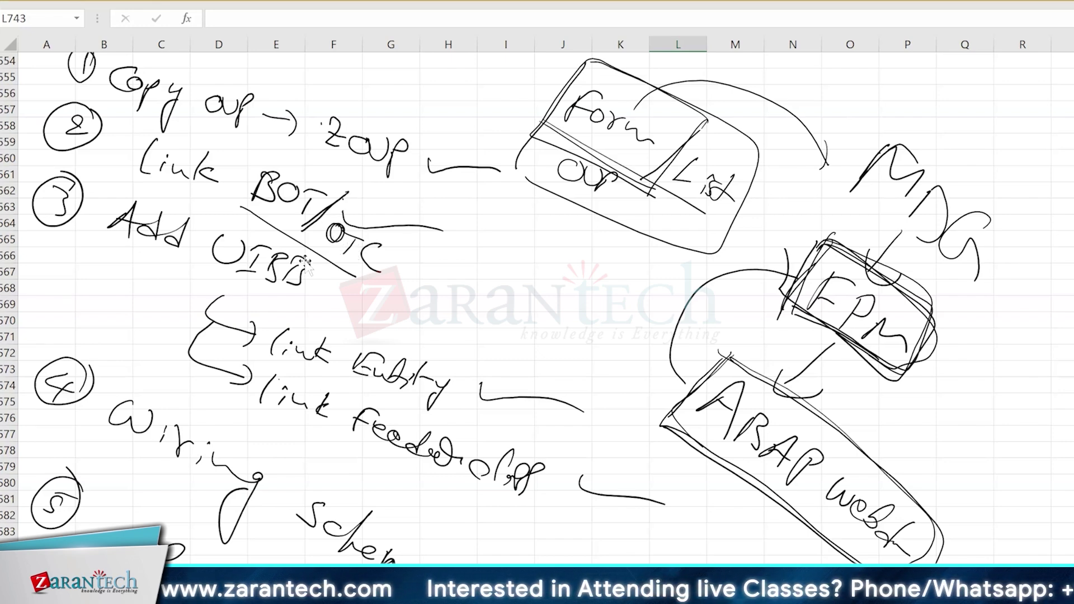
{"action": "scroll", "coordinate": [373, 342], "scroll_direction": "down", "scroll_amount": 1}
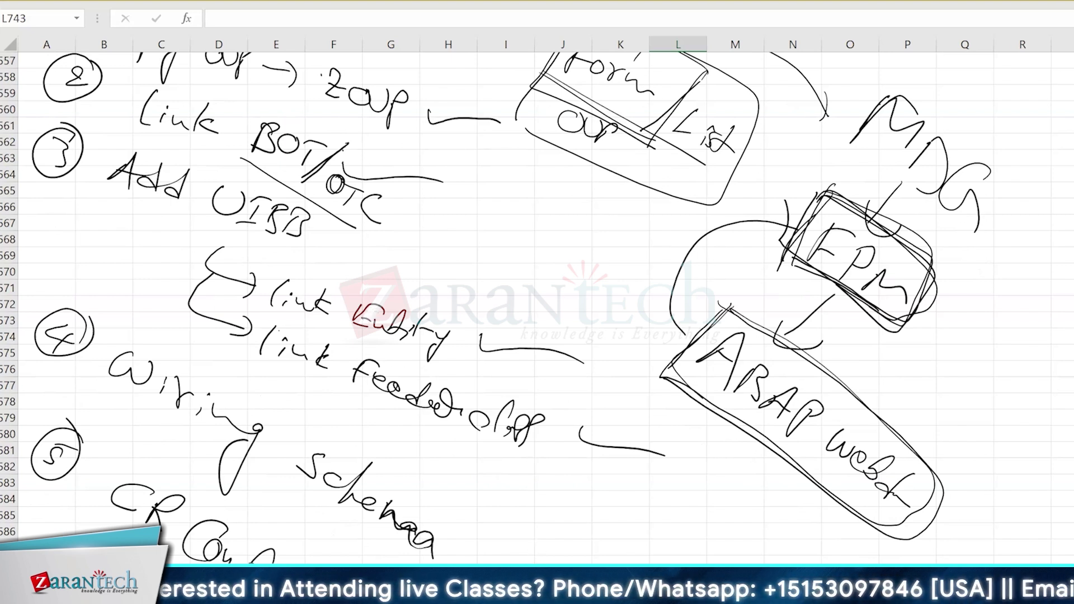
Switch to the SAP Easy Access session and run transaction mdgimg to display the Master Data Governance customizing structure
{"action": "mouse_move", "coordinate": [445, 599]}
{"action": "left_click", "coordinate": [537, 551]}
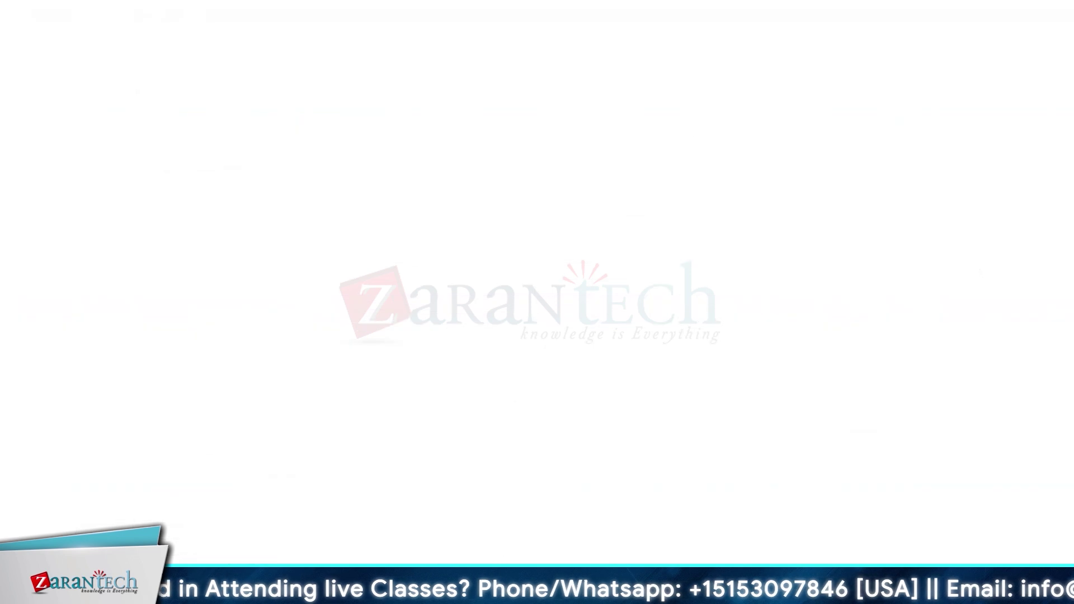
{"action": "mouse_move", "coordinate": [655, 597]}
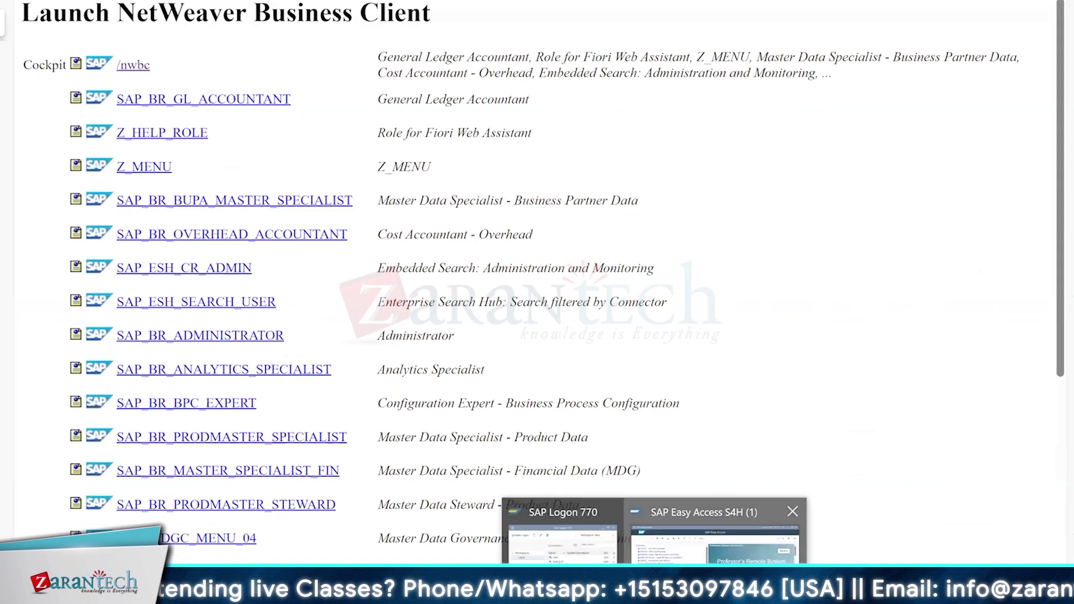
{"action": "left_click", "coordinate": [722, 551]}
{"action": "type", "text": "mdgimg"}
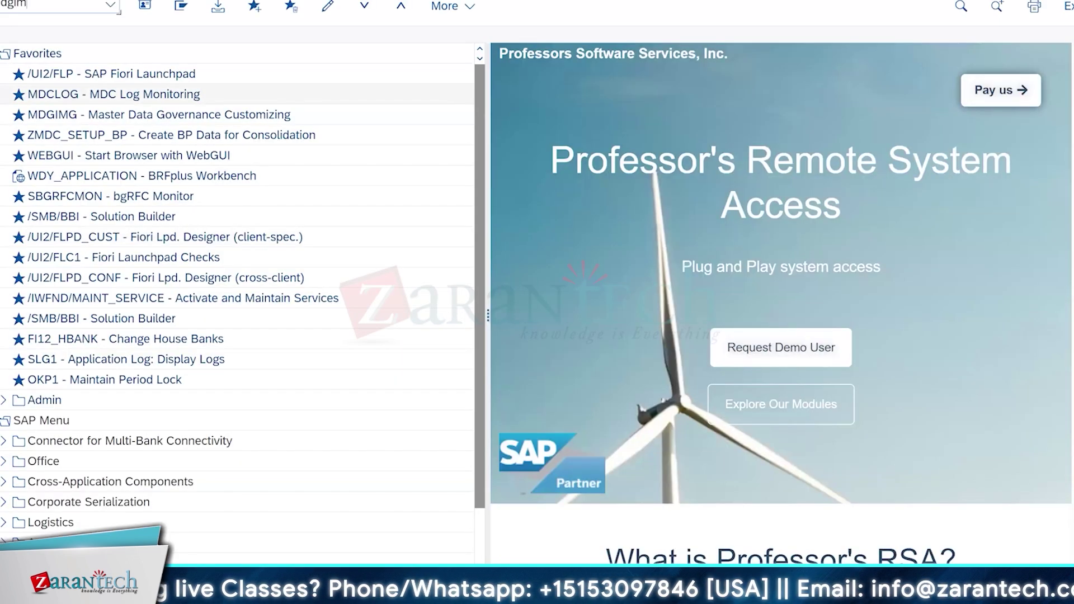
{"action": "key", "text": "Return"}
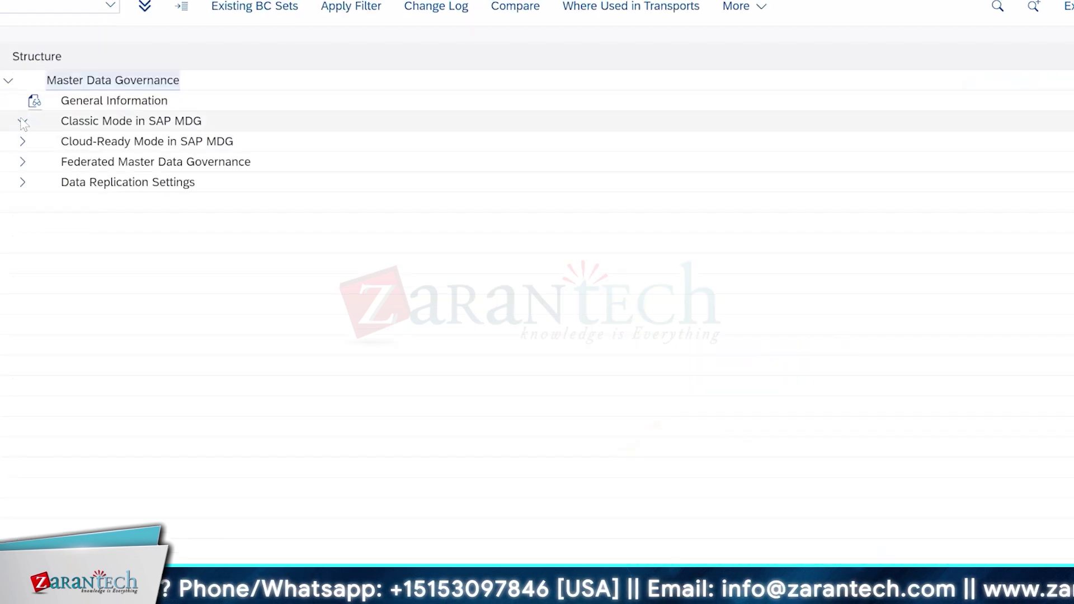
Open Manage UI Configurations from UI Modeling in the General Settings of classic-mode Central Governance
{"action": "left_click", "coordinate": [23, 121]}
{"action": "left_click", "coordinate": [37, 162]}
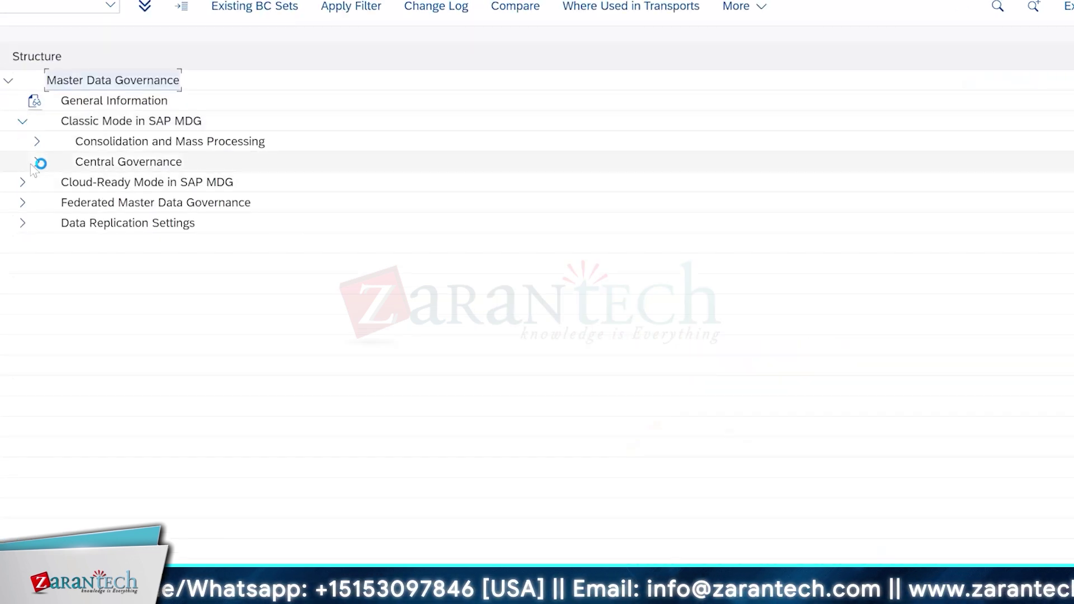
{"action": "left_click", "coordinate": [50, 183]}
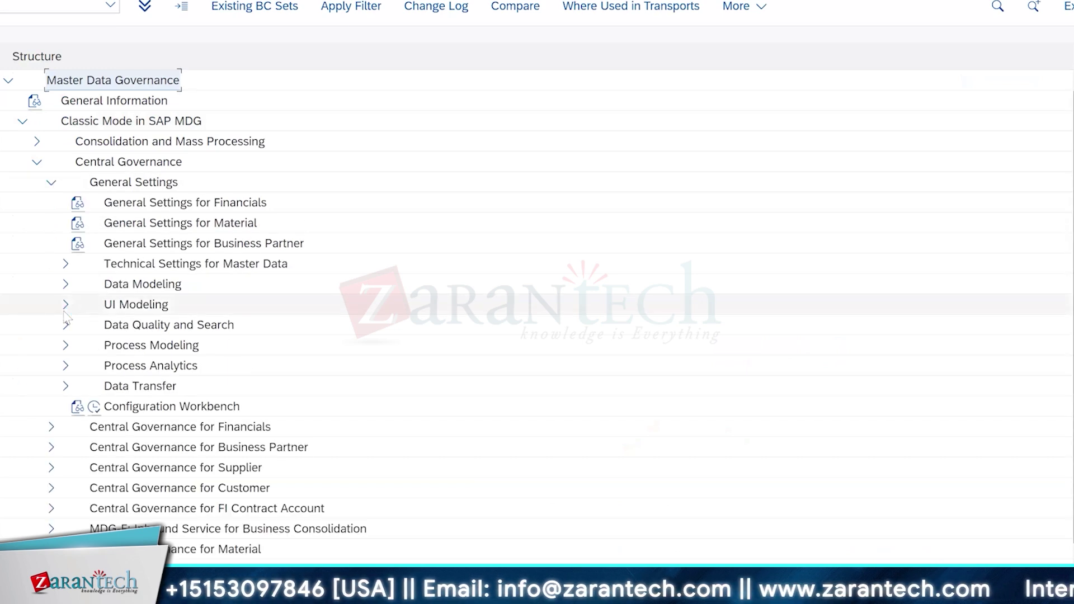
{"action": "left_click", "coordinate": [66, 304]}
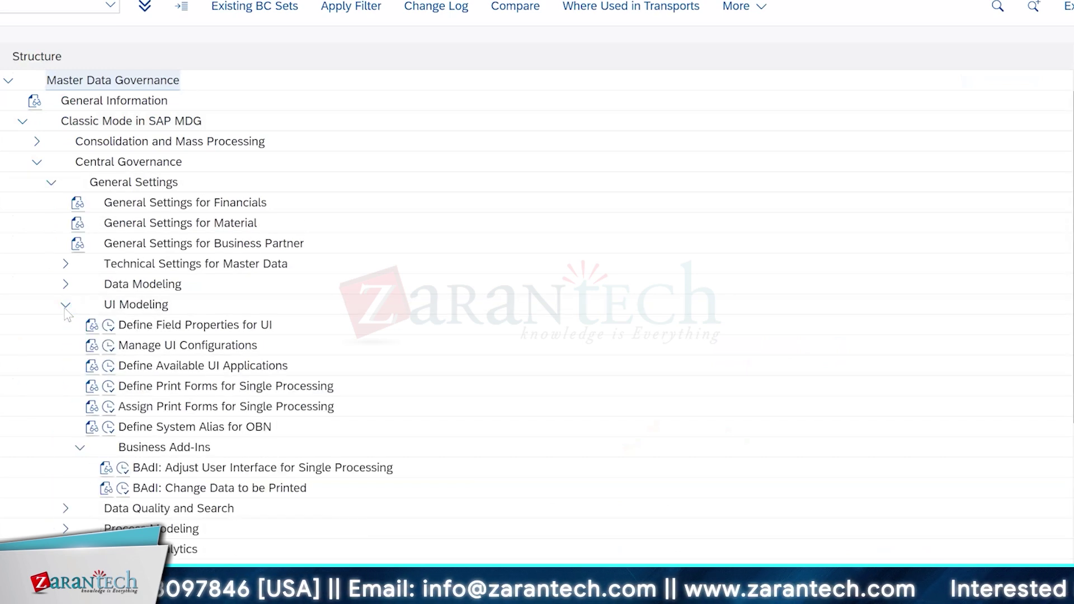
{"action": "left_click", "coordinate": [111, 347]}
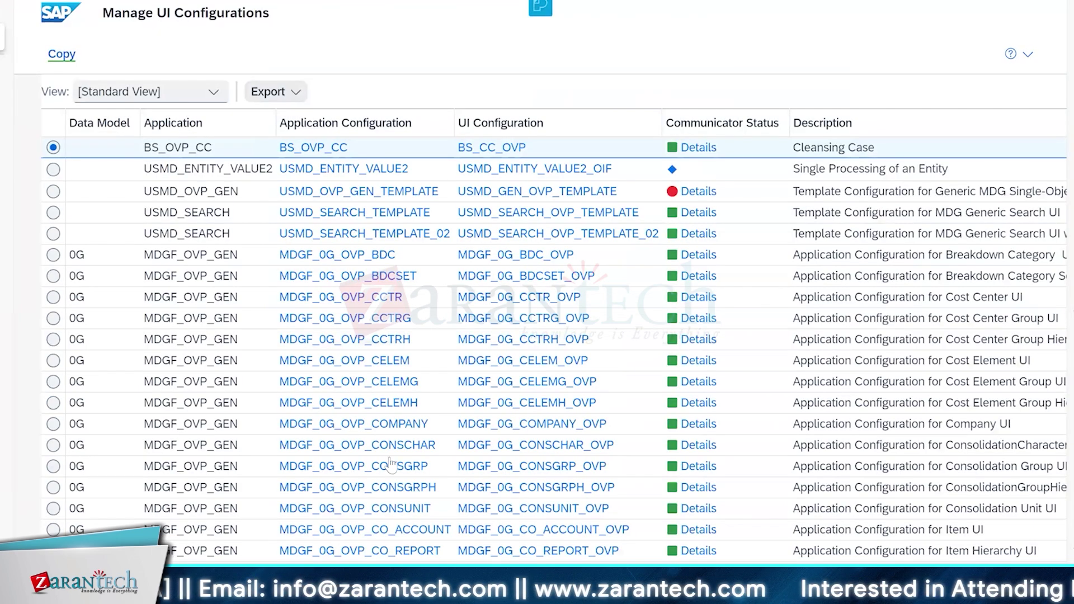
{"action": "mouse_move", "coordinate": [655, 593]}
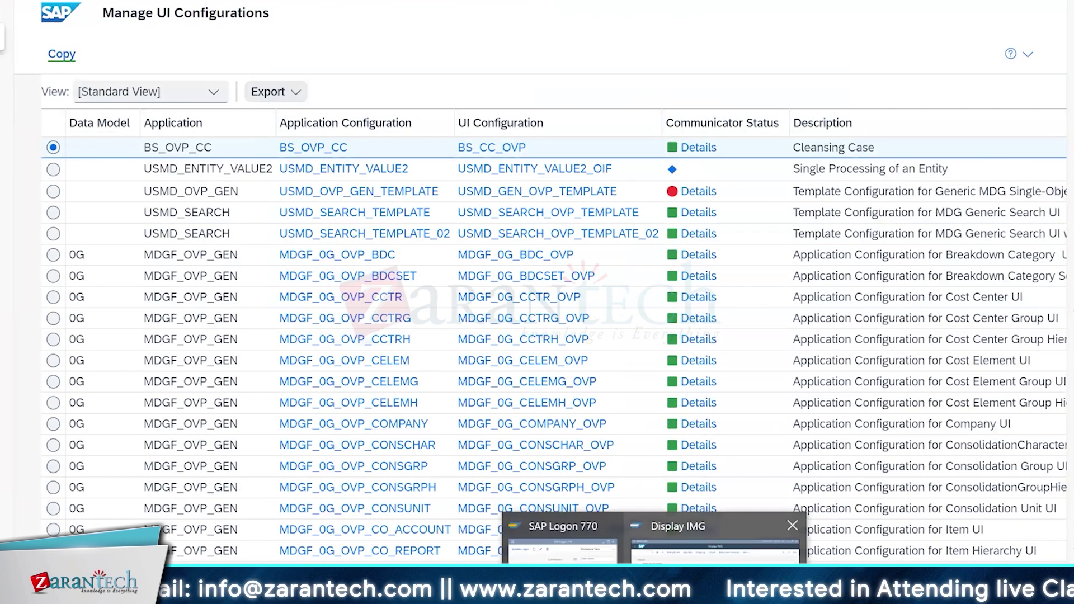
{"action": "left_click", "coordinate": [705, 560]}
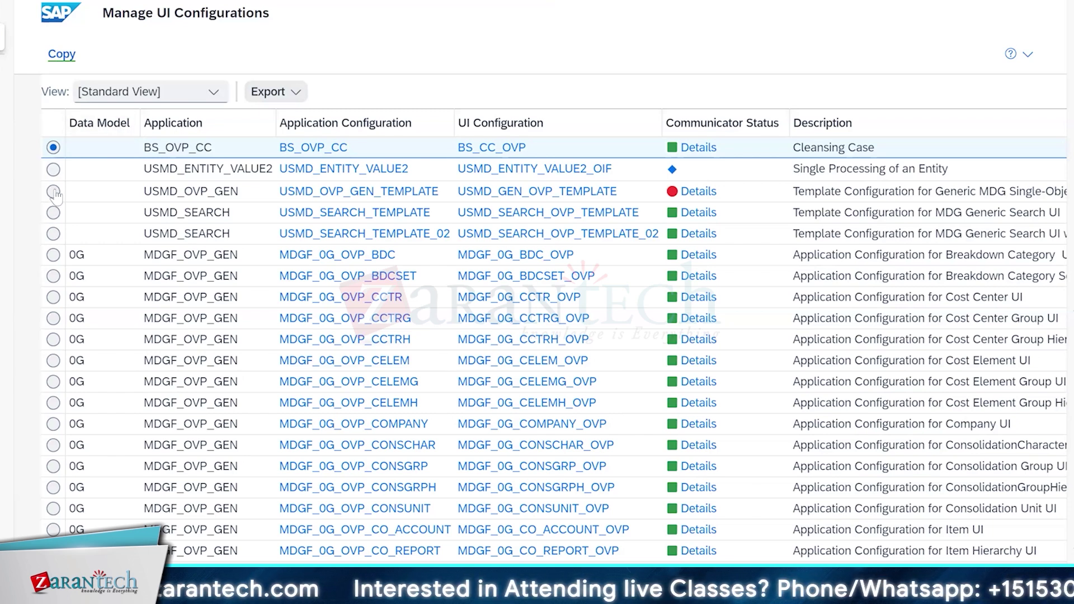
Select the USMD_OVP_GEN_TEMPLATE configuration and filter the UI configurations list to data model YP
{"action": "left_click", "coordinate": [215, 190]}
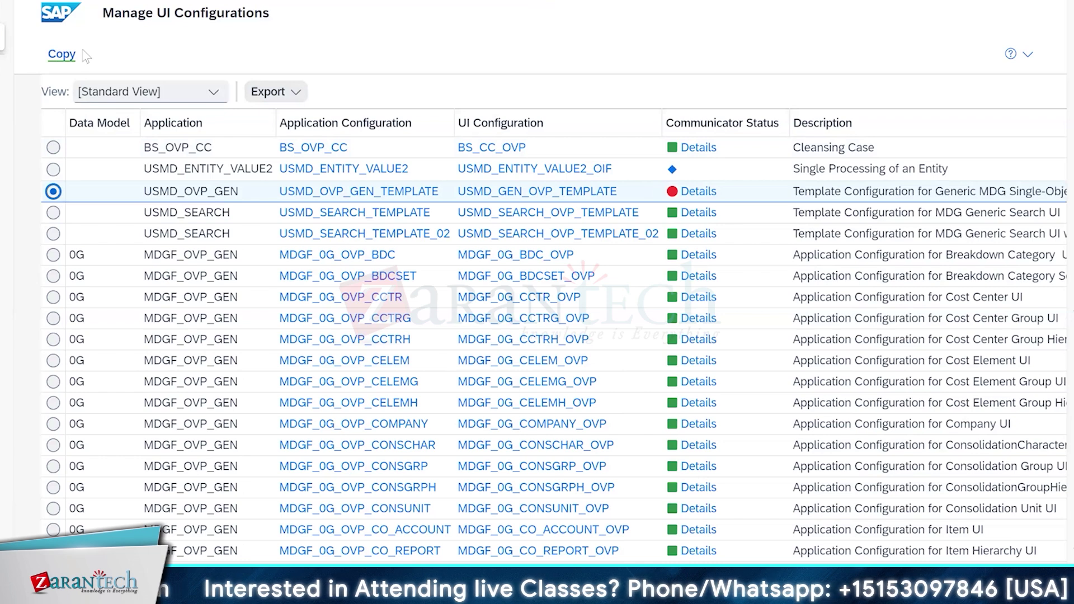
{"action": "left_click", "coordinate": [132, 93]}
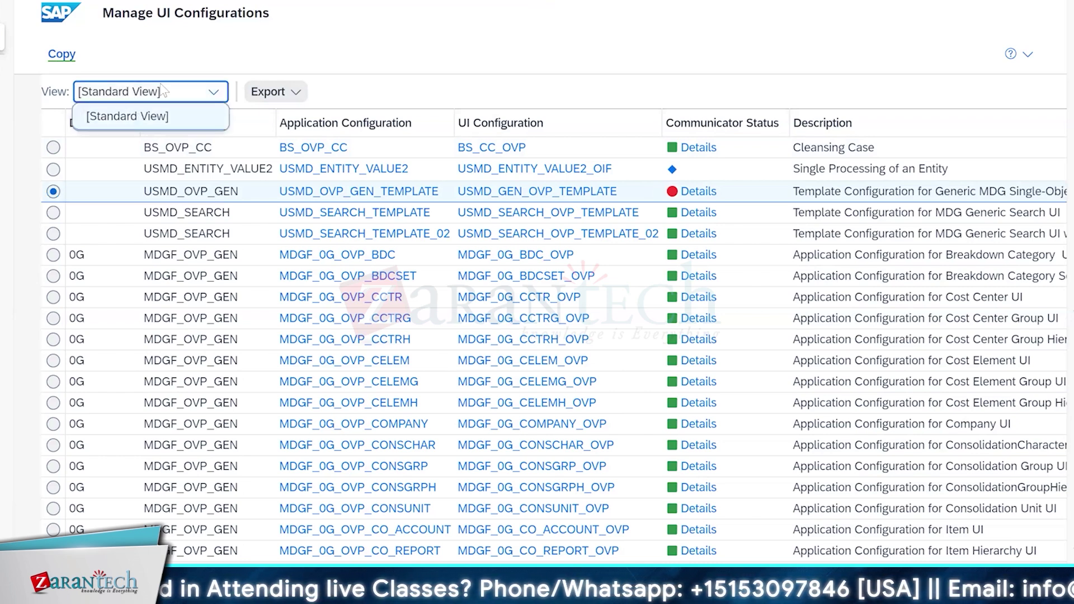
{"action": "left_click", "coordinate": [110, 119]}
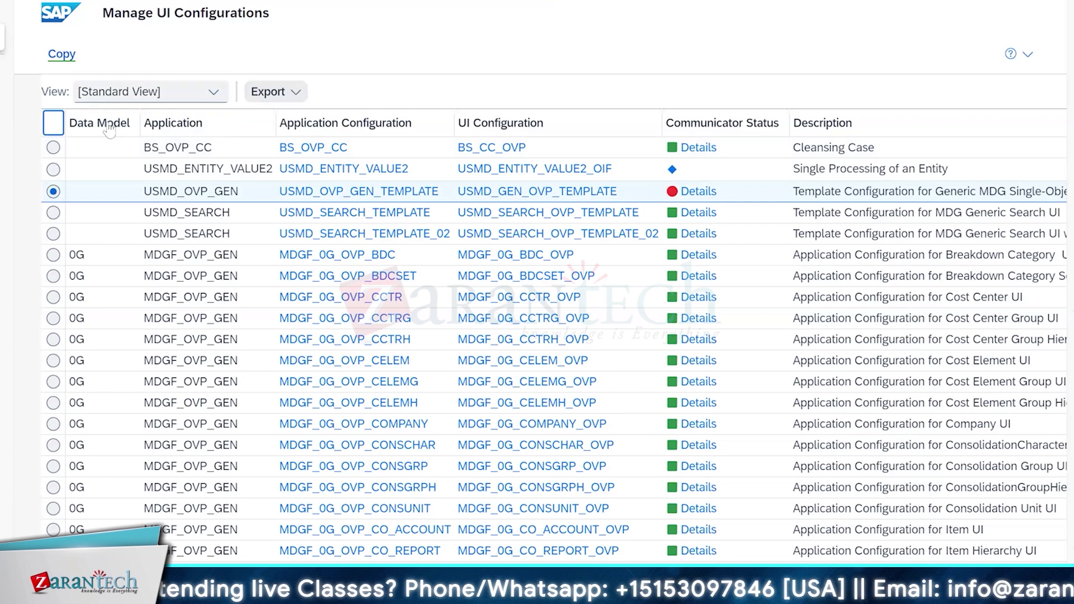
{"action": "left_click", "coordinate": [110, 126]}
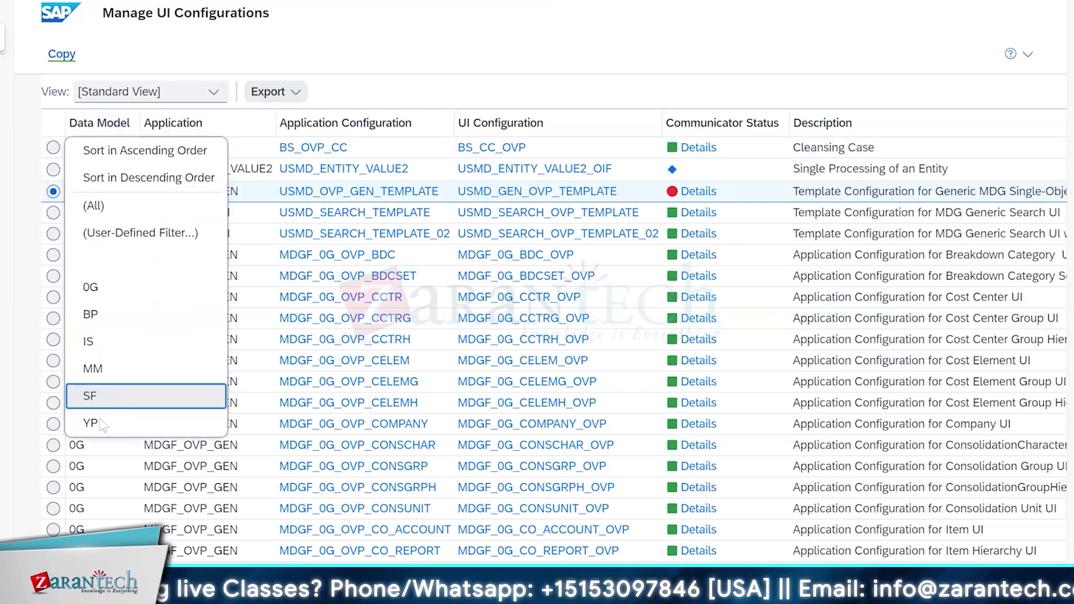
{"action": "left_click", "coordinate": [103, 423]}
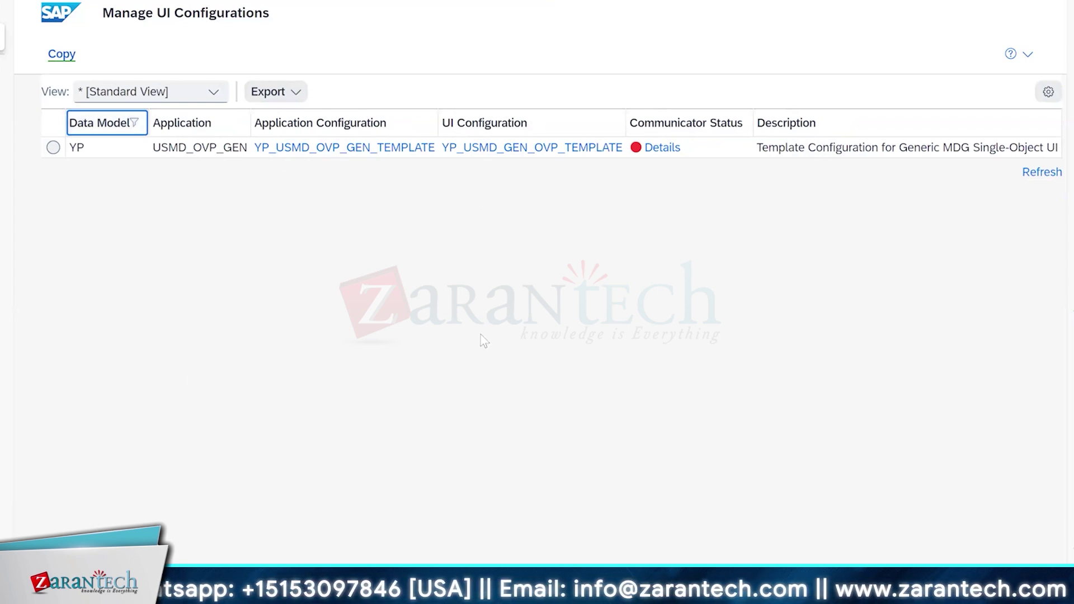
Open the application configuration YP_USMD_OVP_GEN_TEMPLATE in display mode and highlight its name
{"action": "left_click", "coordinate": [323, 149]}
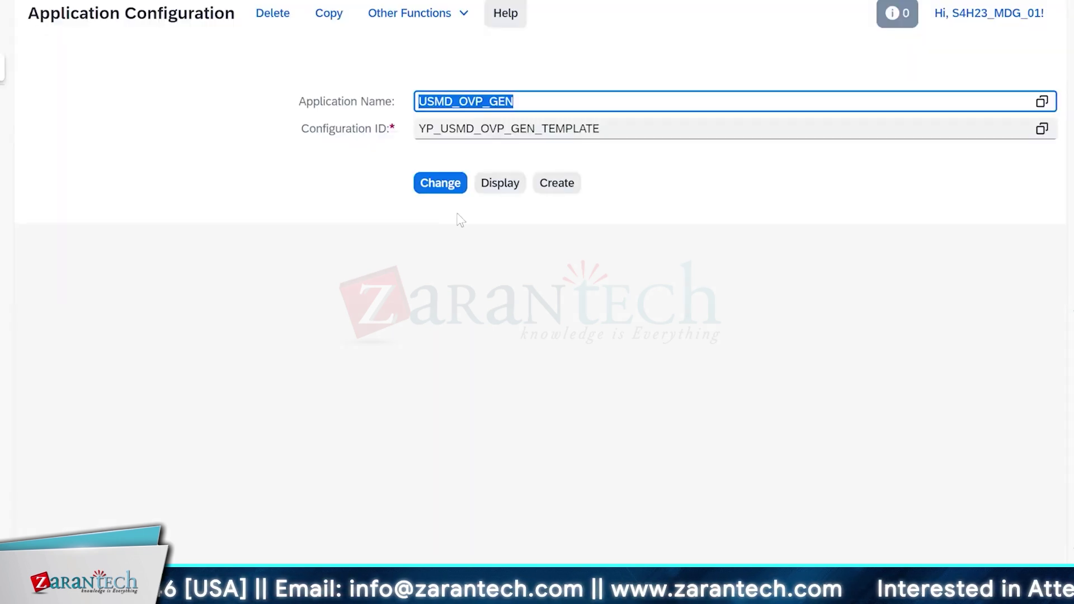
{"action": "left_click", "coordinate": [497, 189]}
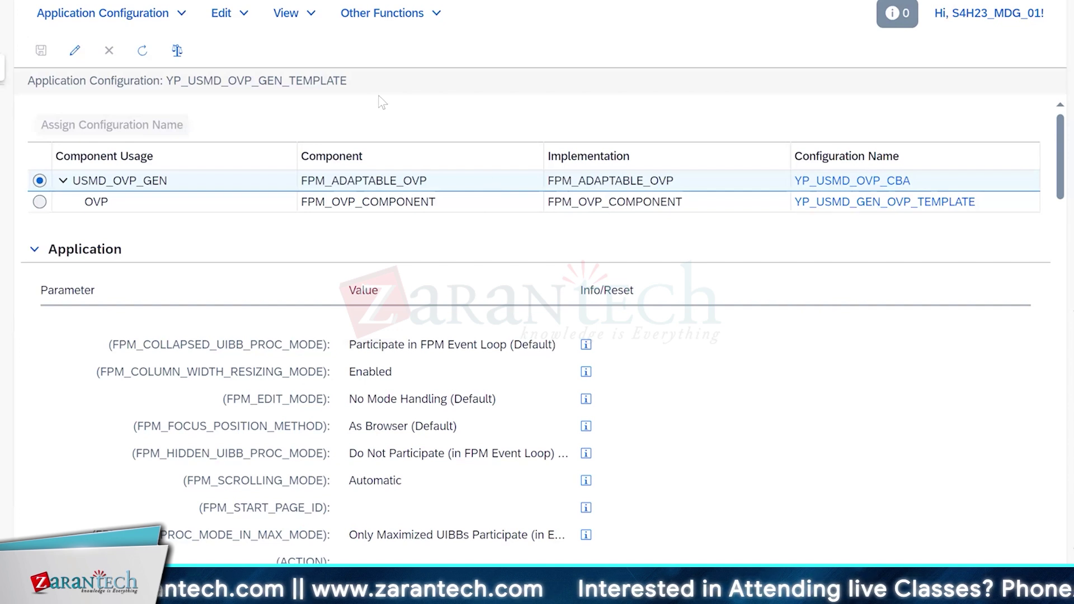
{"action": "left_click_drag", "start_coordinate": [349, 82], "coordinate": [175, 95]}
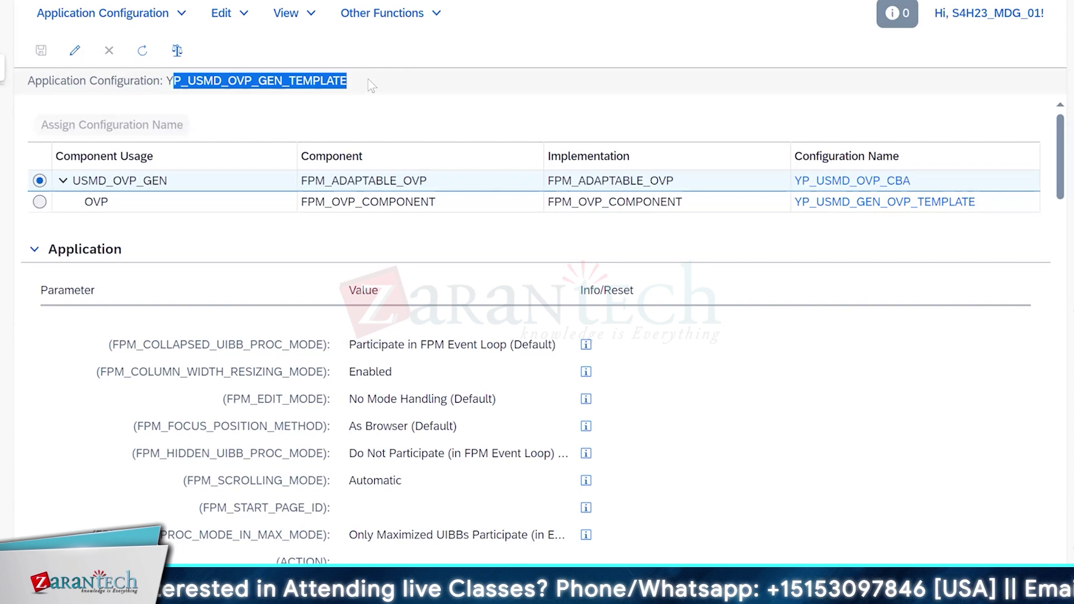
Examine the USMD_OTC value among the application parameters and highlight it
{"action": "scroll", "coordinate": [431, 394], "scroll_direction": "down", "scroll_amount": 6}
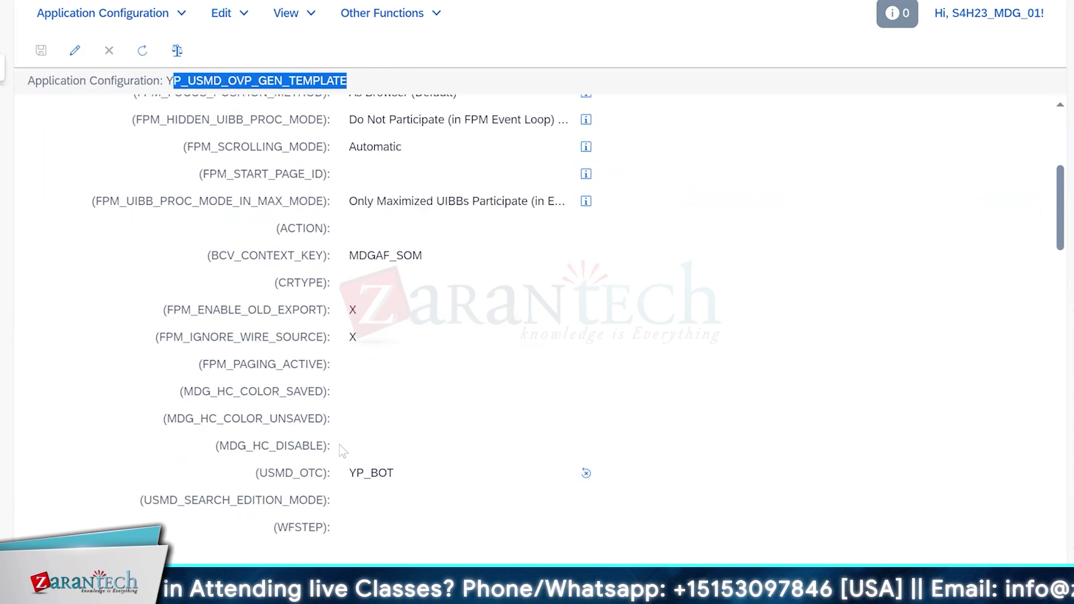
{"action": "double_click", "coordinate": [363, 473]}
{"action": "left_click_drag", "start_coordinate": [394, 466], "coordinate": [393, 467]}
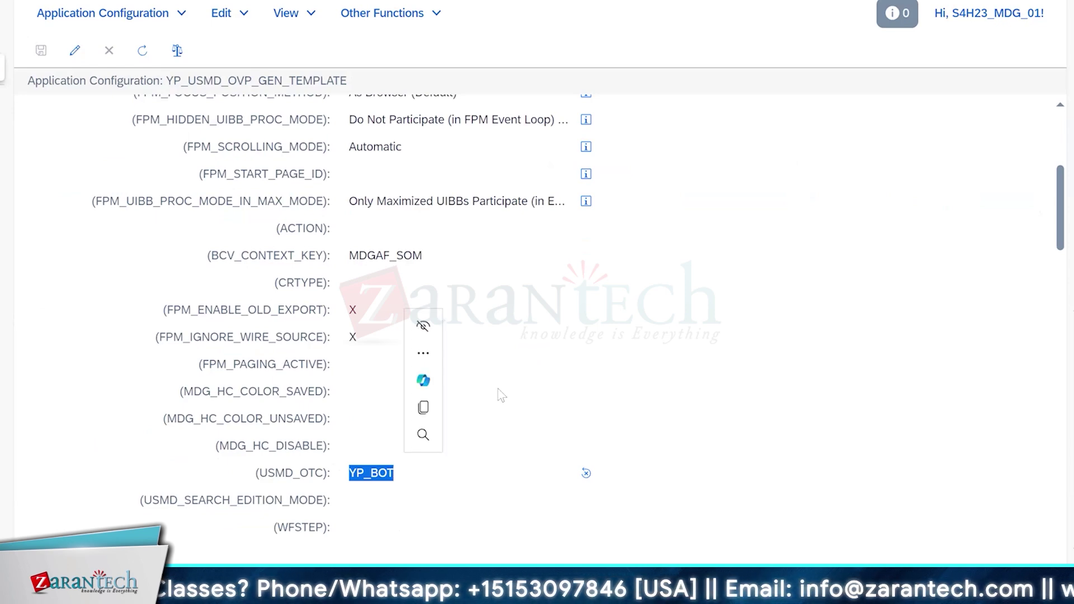
{"action": "scroll", "coordinate": [499, 391], "scroll_direction": "up", "scroll_amount": 6}
{"action": "scroll", "coordinate": [477, 494], "scroll_direction": "down", "scroll_amount": 6}
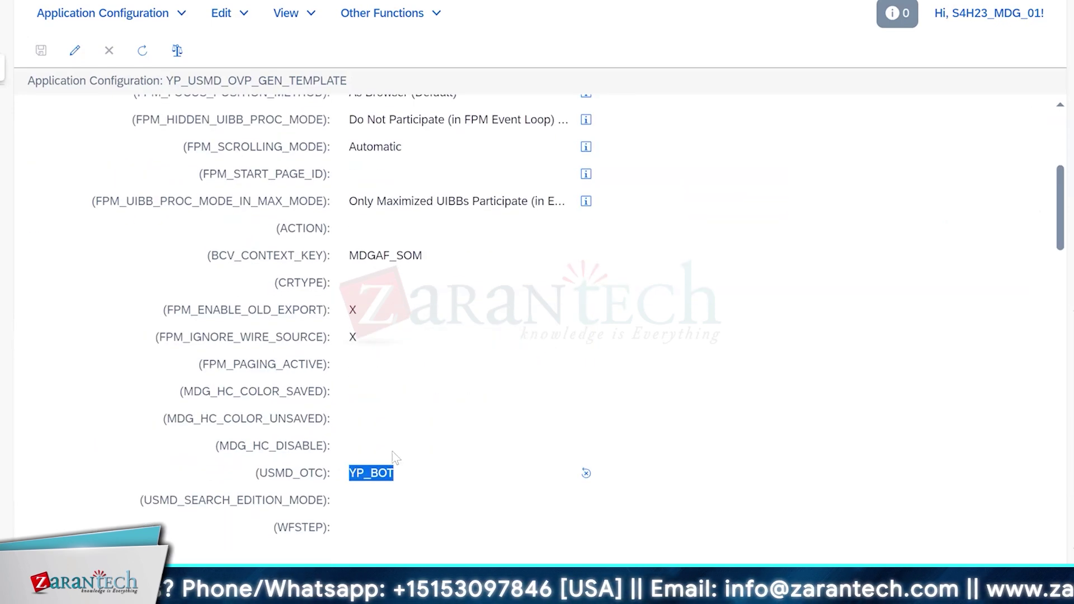
{"action": "scroll", "coordinate": [395, 456], "scroll_direction": "up", "scroll_amount": 6}
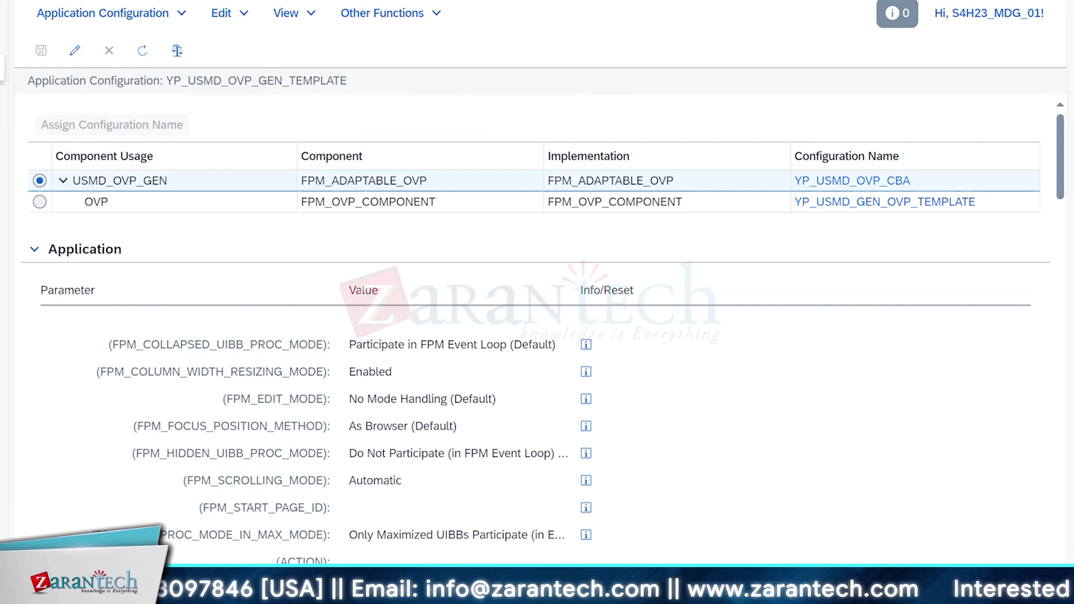
Open the OVP component's configuration YP_USMD_GEN_OVP_TEMPLATE and dismiss the message list
{"action": "left_click", "coordinate": [40, 202]}
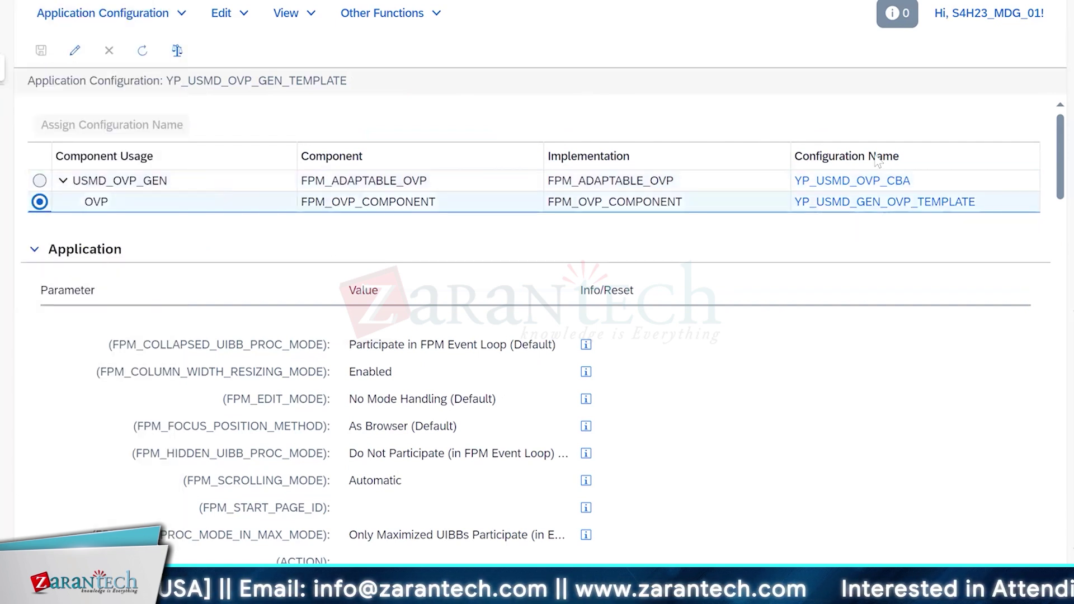
{"action": "double_click", "coordinate": [861, 208]}
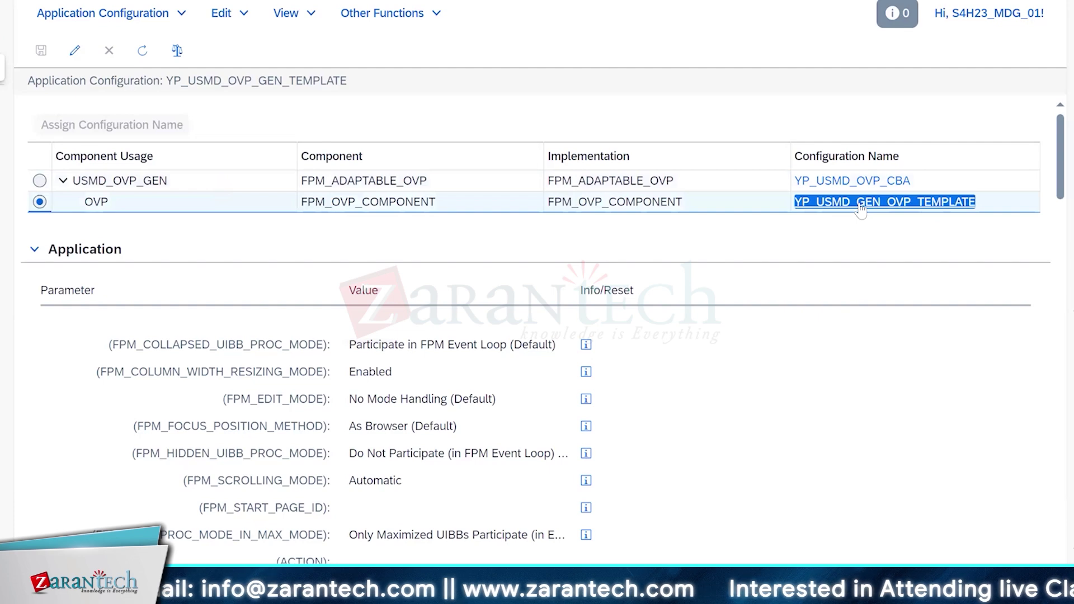
{"action": "left_click", "coordinate": [862, 208]}
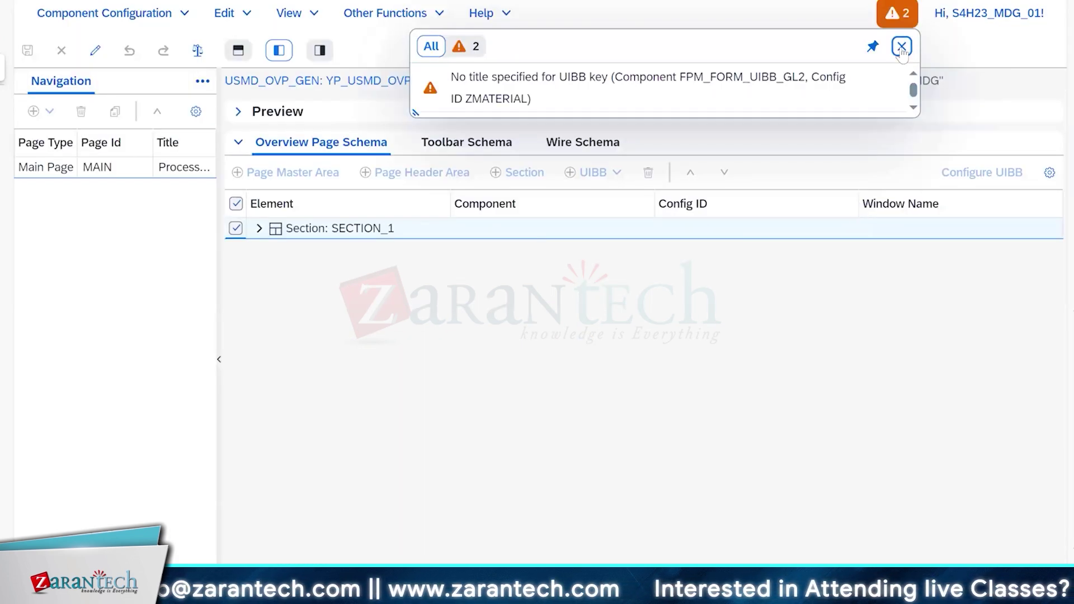
{"action": "left_click", "coordinate": [902, 45]}
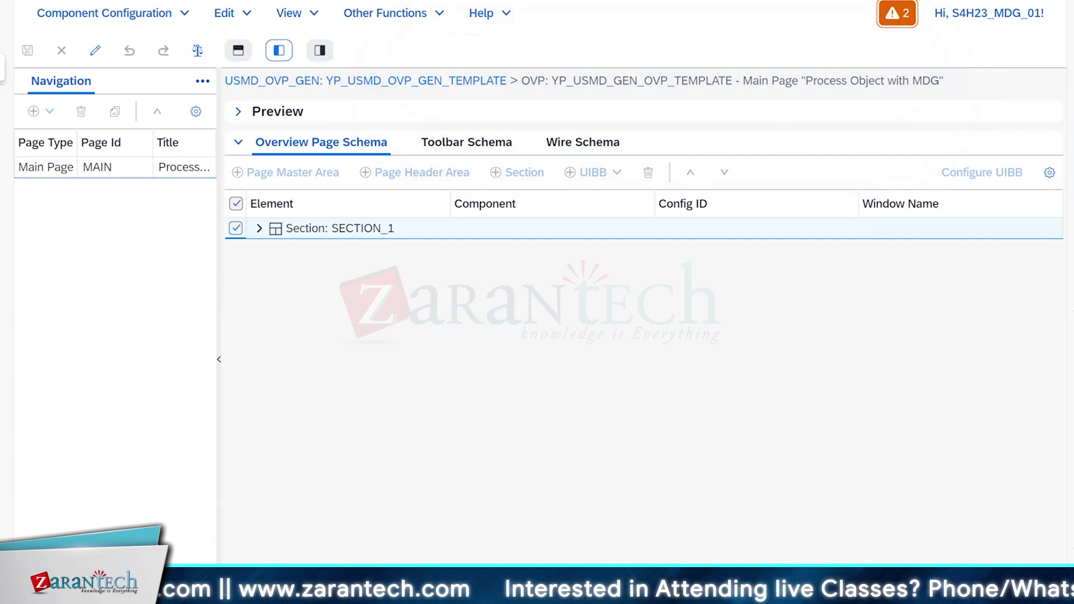
Switch to the Excel notes, handwrite "FLUID" beside the CBA layout sketch and underline it
{"action": "left_click", "coordinate": [697, 552]}
{"action": "scroll", "coordinate": [697, 550], "scroll_direction": "down", "scroll_amount": 20}
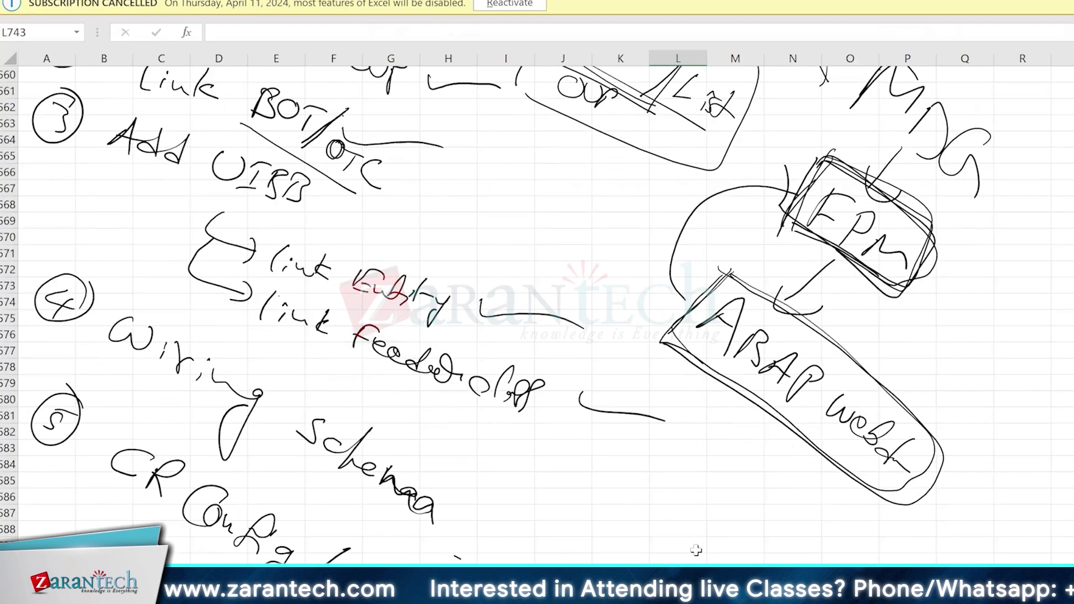
{"action": "scroll", "coordinate": [697, 550], "scroll_direction": "down", "scroll_amount": 15}
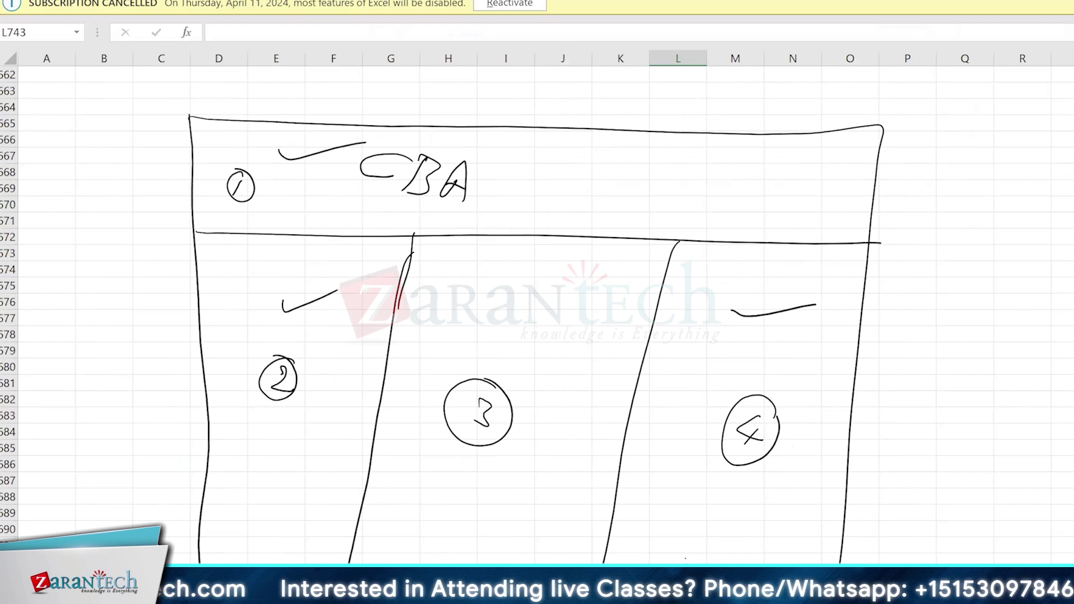
{"action": "left_click_drag", "start_coordinate": [52, 270], "coordinate": [41, 294]}
{"action": "mouse_move", "coordinate": [60, 262]}
{"action": "left_mouse_down"}
{"action": "mouse_move", "coordinate": [91, 272]}
{"action": "mouse_move", "coordinate": [84, 285]}
{"action": "left_mouse_up"}
{"action": "mouse_move", "coordinate": [99, 267]}
{"action": "left_mouse_down"}
{"action": "mouse_move", "coordinate": [72, 304]}
{"action": "mouse_move", "coordinate": [89, 311]}
{"action": "left_mouse_up"}
{"action": "mouse_move", "coordinate": [123, 287]}
{"action": "left_mouse_down"}
{"action": "mouse_move", "coordinate": [116, 294]}
{"action": "mouse_move", "coordinate": [130, 299]}
{"action": "left_mouse_up"}
{"action": "left_click_drag", "start_coordinate": [142, 306], "coordinate": [163, 315]}
{"action": "left_click_drag", "start_coordinate": [159, 353], "coordinate": [188, 361]}
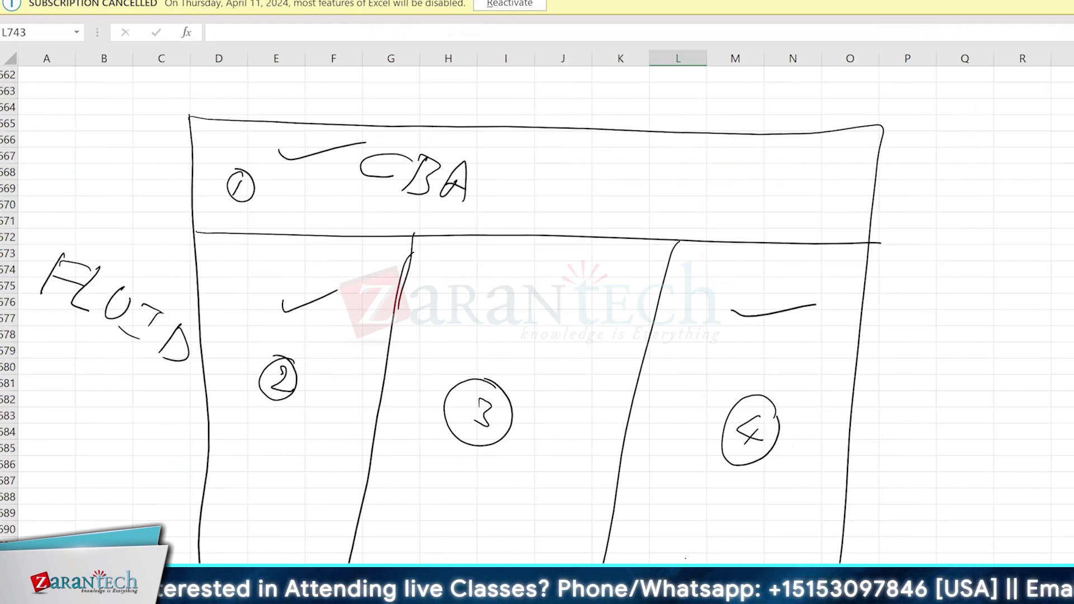
{"action": "left_click_drag", "start_coordinate": [29, 305], "coordinate": [75, 325]}
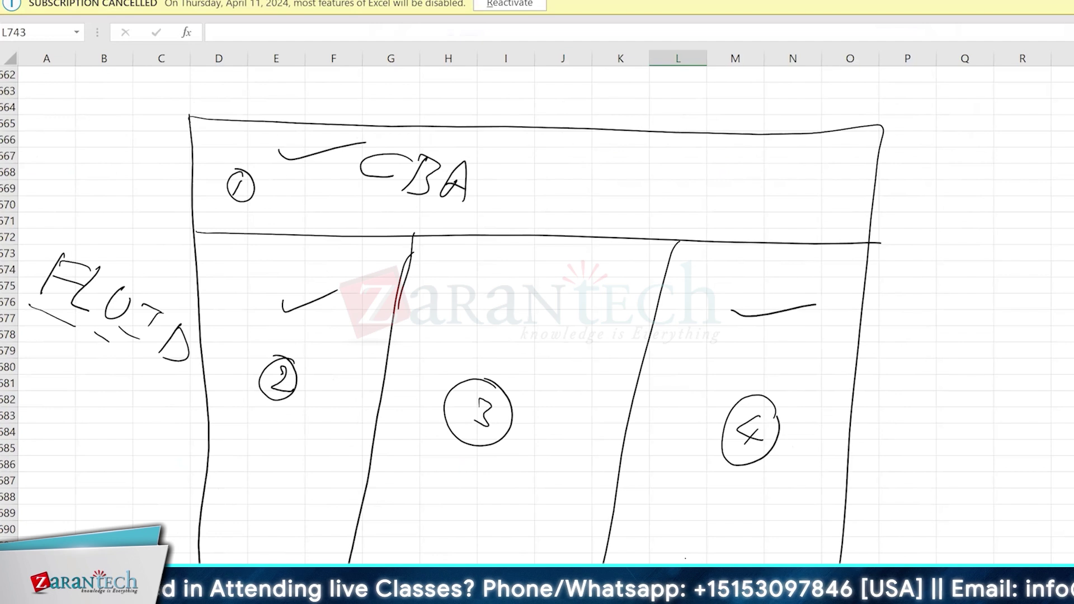
{"action": "left_click_drag", "start_coordinate": [144, 359], "coordinate": [185, 384]}
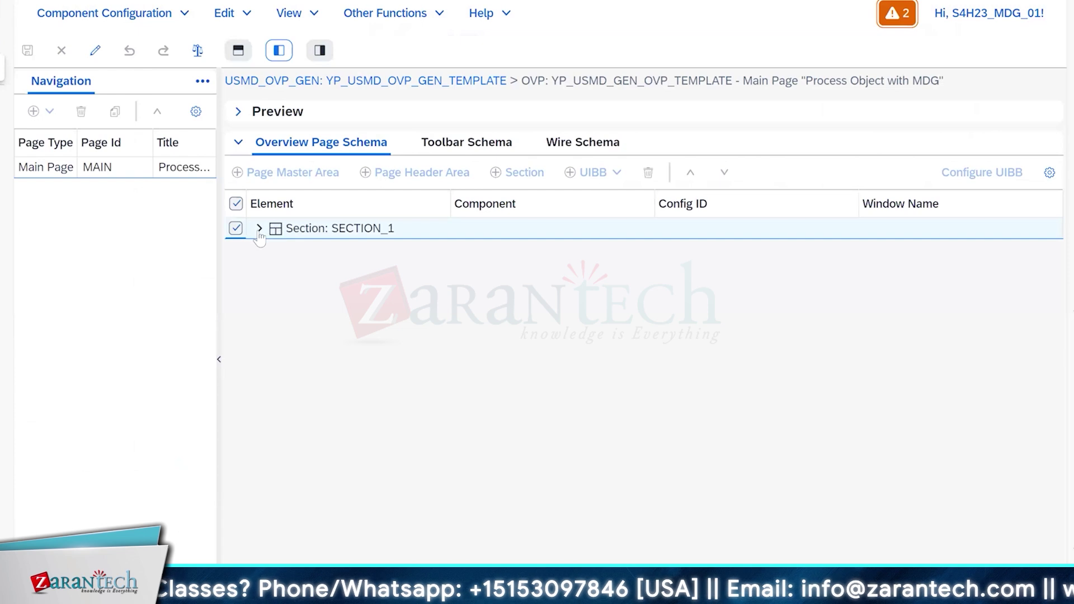
Expand SECTION_1 in the overview page schema and open the configuration of the form UIBB ZMATERIAL
{"action": "left_click", "coordinate": [259, 235]}
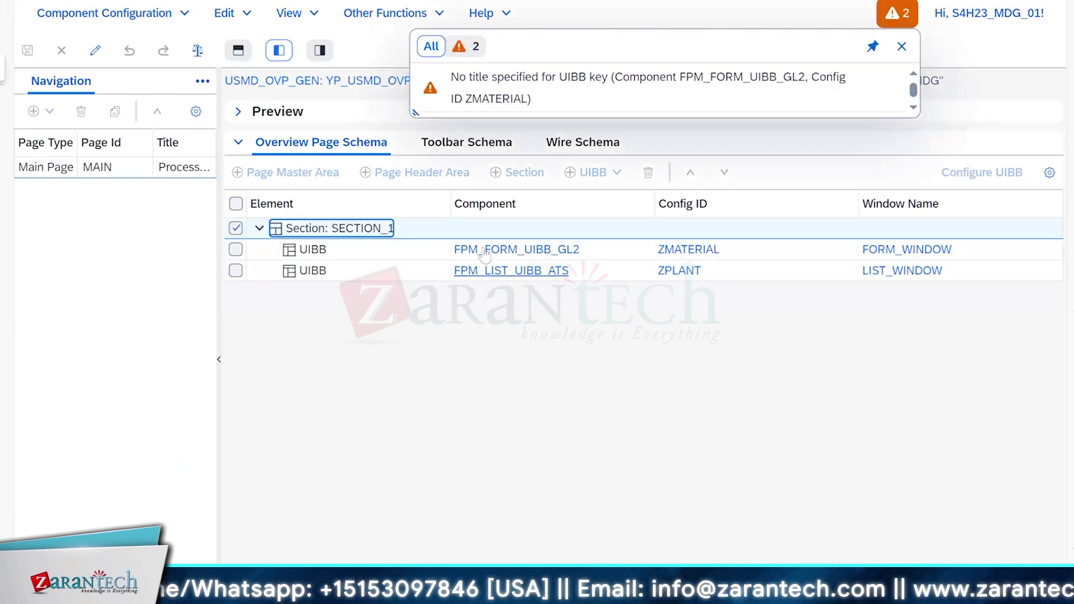
{"action": "left_click", "coordinate": [97, 51]}
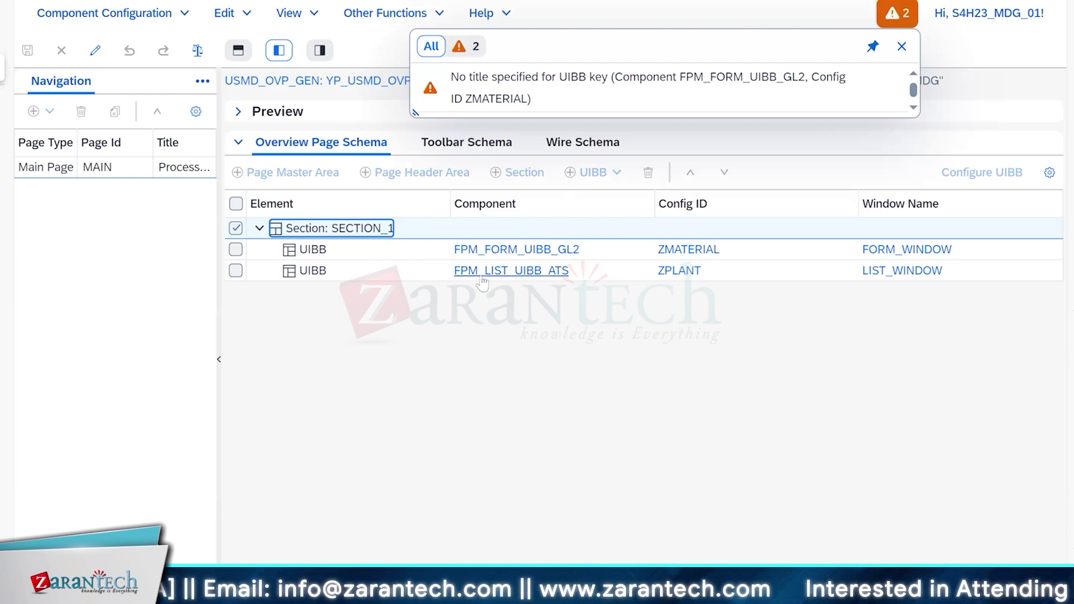
{"action": "left_click", "coordinate": [288, 257]}
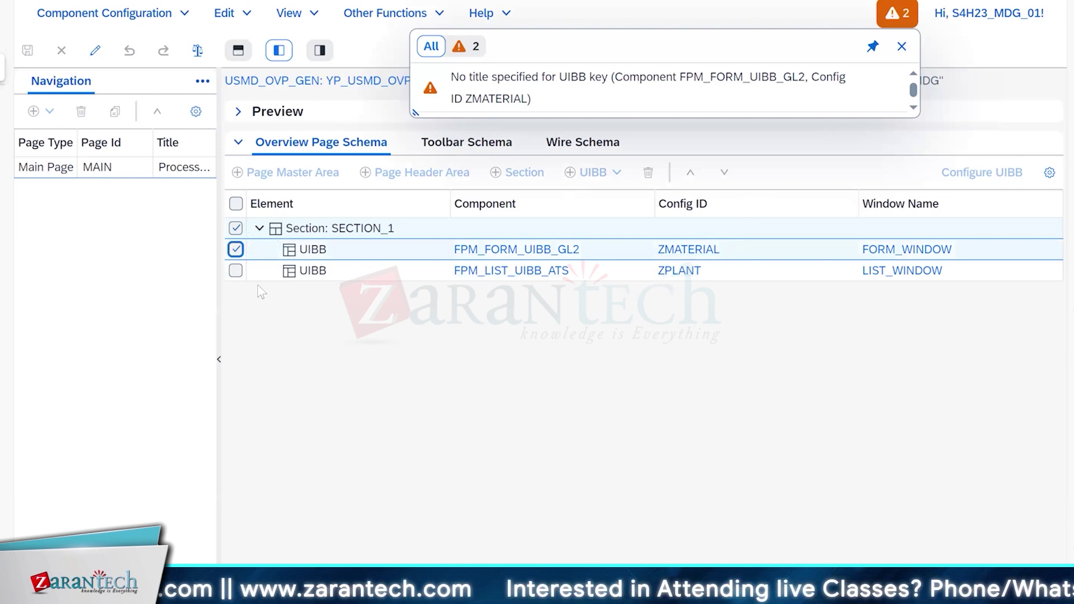
{"action": "left_click", "coordinate": [309, 250]}
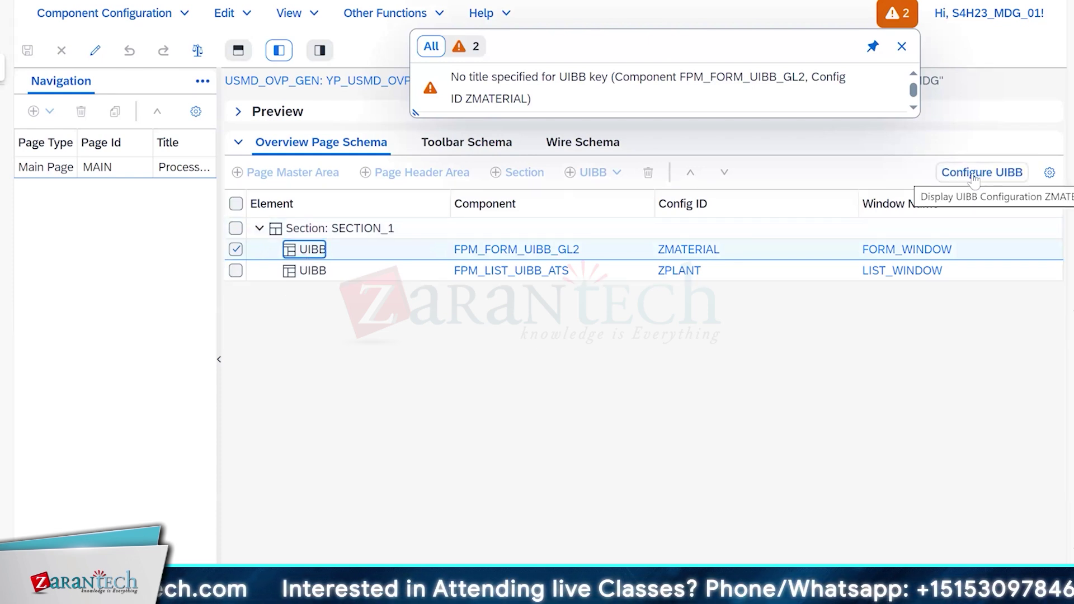
{"action": "left_click", "coordinate": [975, 174]}
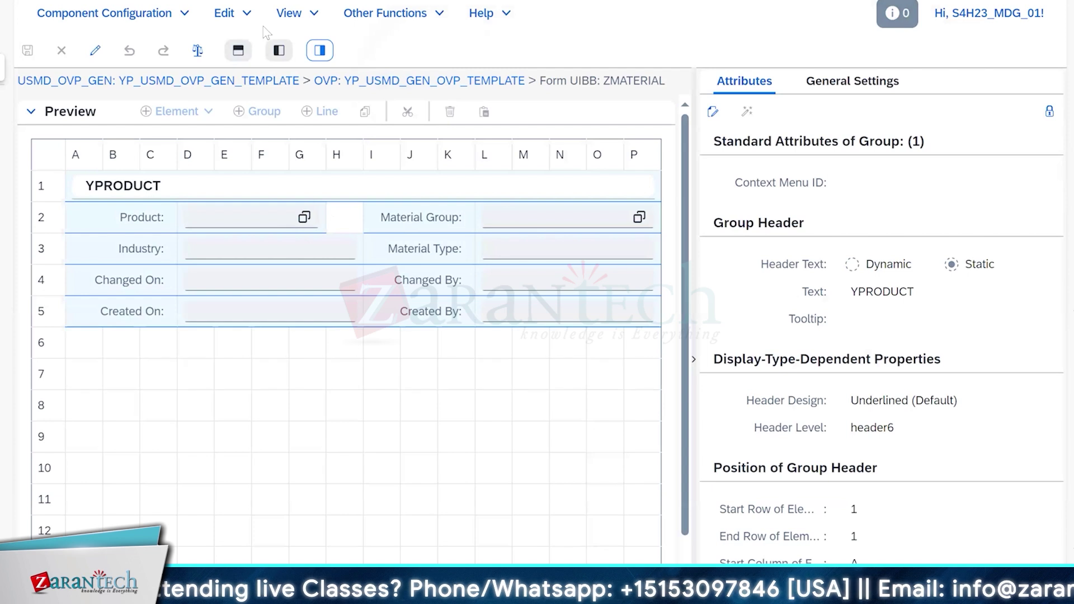
Show the field repository of the ZMATERIAL form, and inspect its feeder class parameters, highlighting the object name YPRODUCT
{"action": "left_click", "coordinate": [278, 53]}
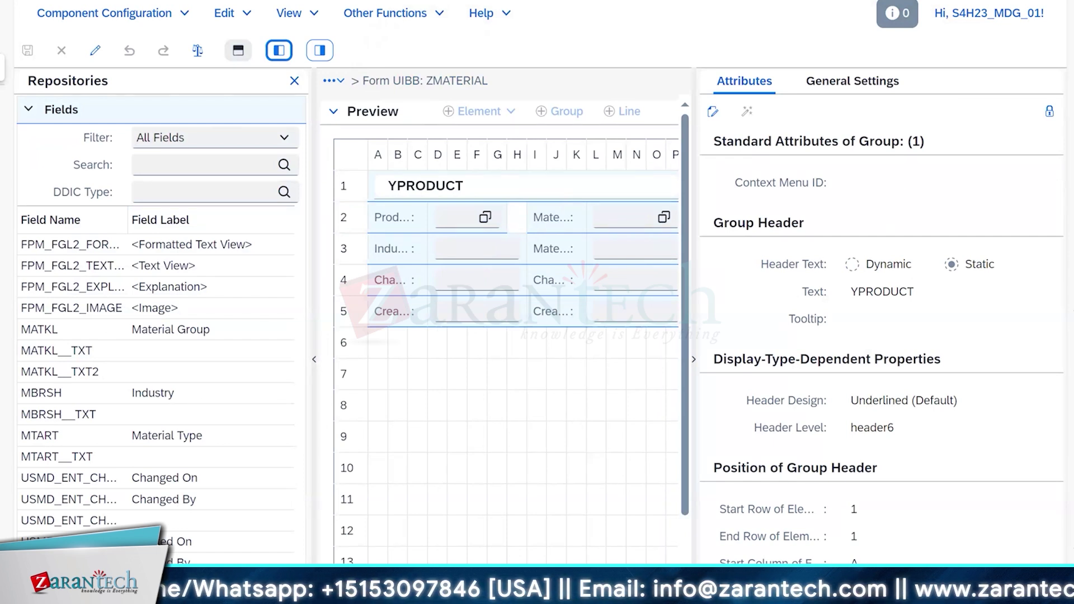
{"action": "left_click", "coordinate": [850, 90]}
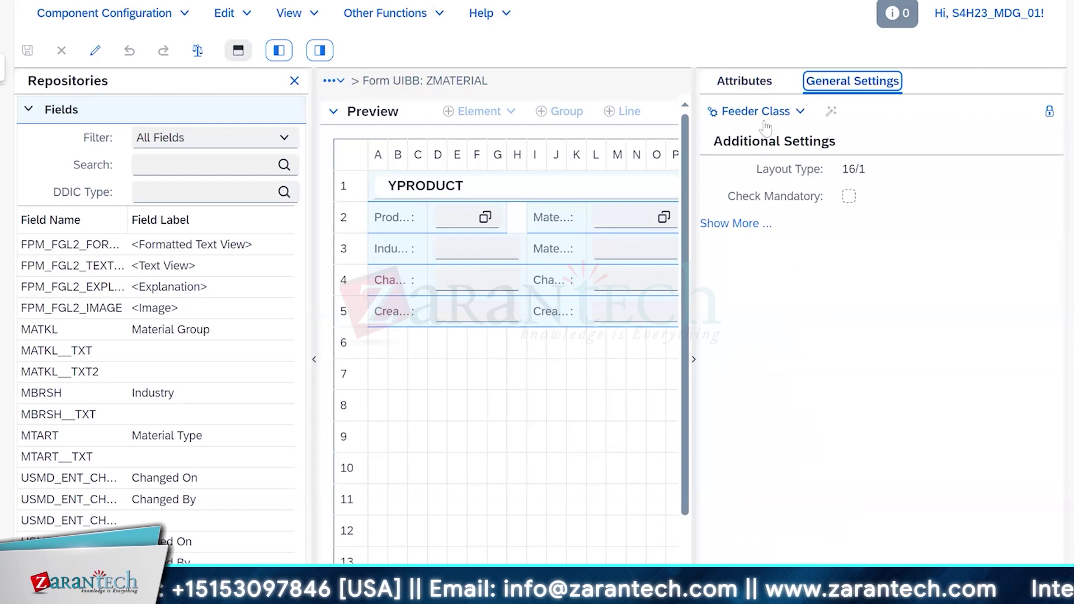
{"action": "left_click", "coordinate": [765, 120]}
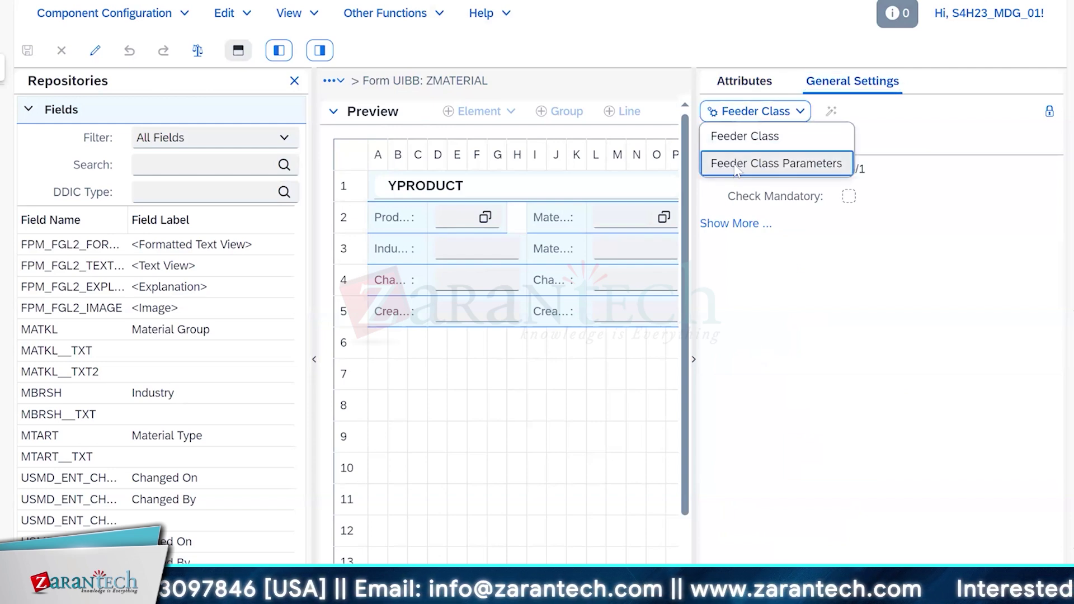
{"action": "left_click", "coordinate": [736, 166]}
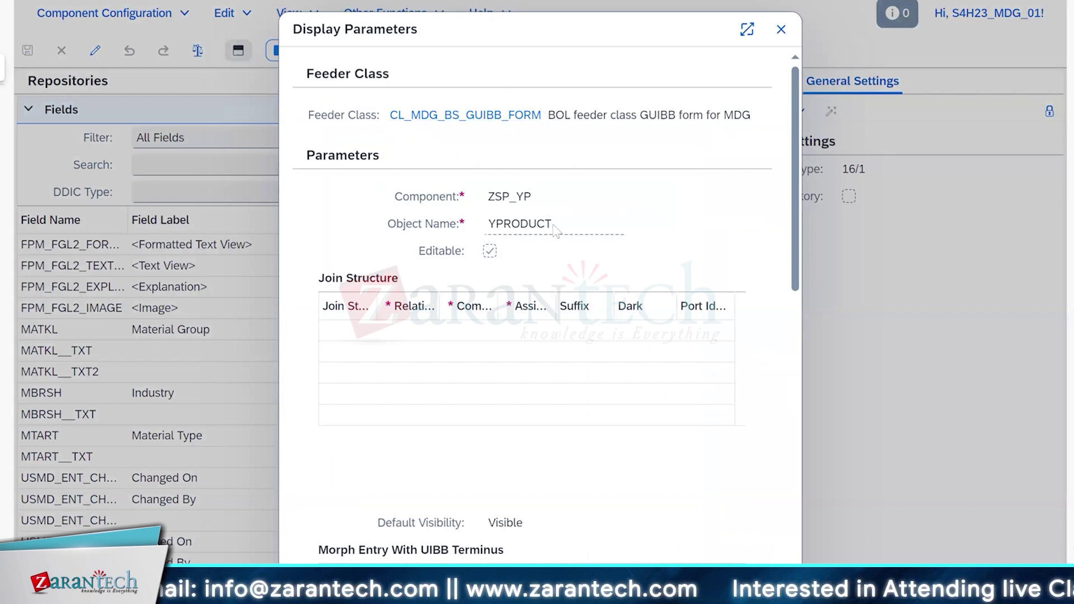
{"action": "left_click", "coordinate": [528, 230]}
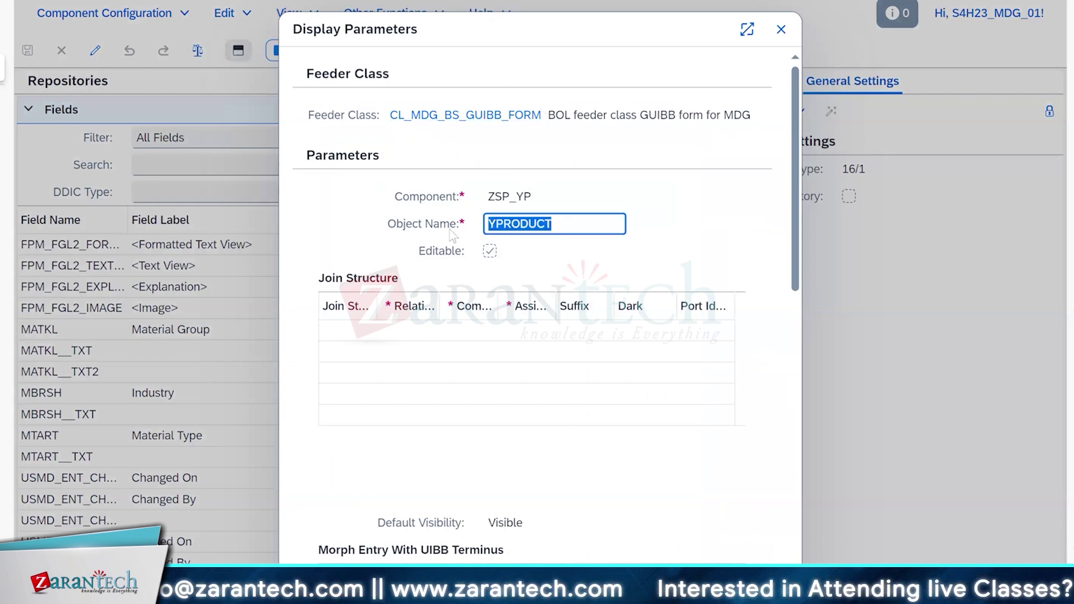
{"action": "left_click", "coordinate": [775, 585]}
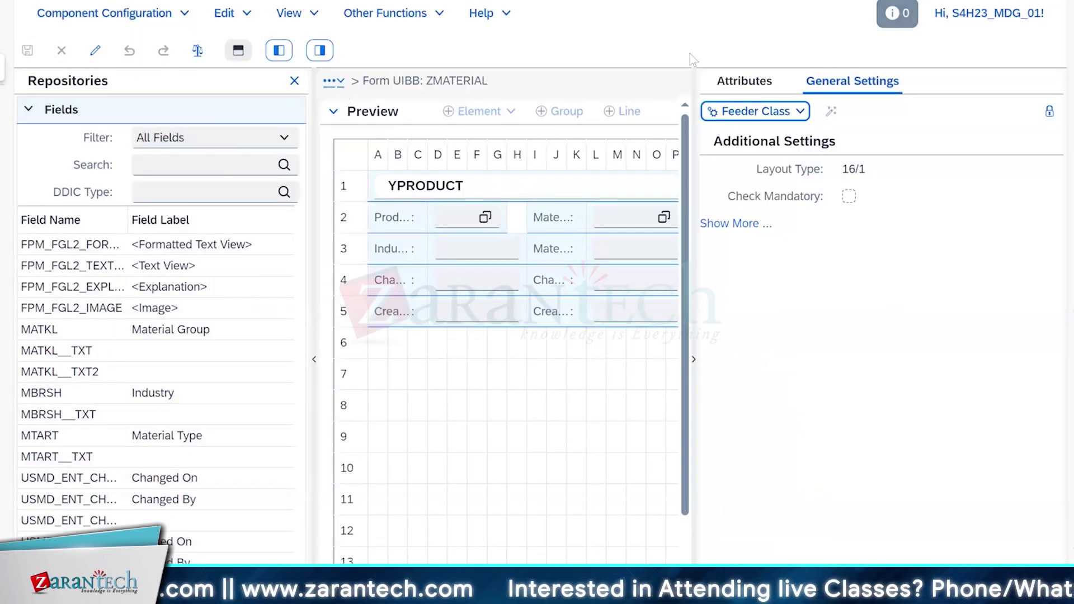
Hide the attributes, highlight the Form UIBB: ZMATERIAL title, and return to the YP_USMD_GEN_OVP_TEMPLATE overview page, dismissing its message list
{"action": "left_click", "coordinate": [325, 52]}
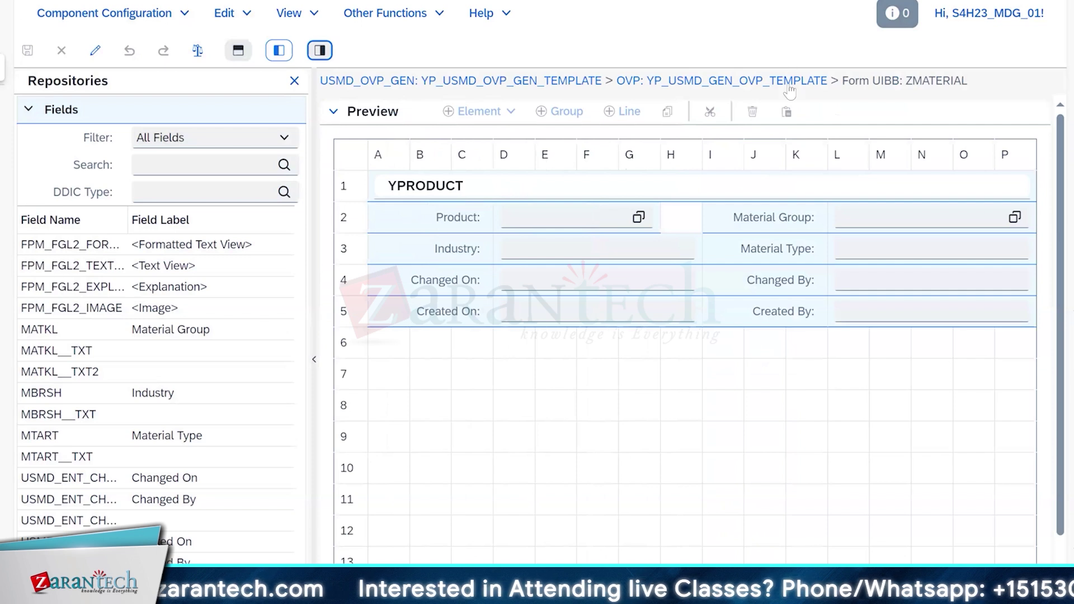
{"action": "double_click", "coordinate": [855, 82]}
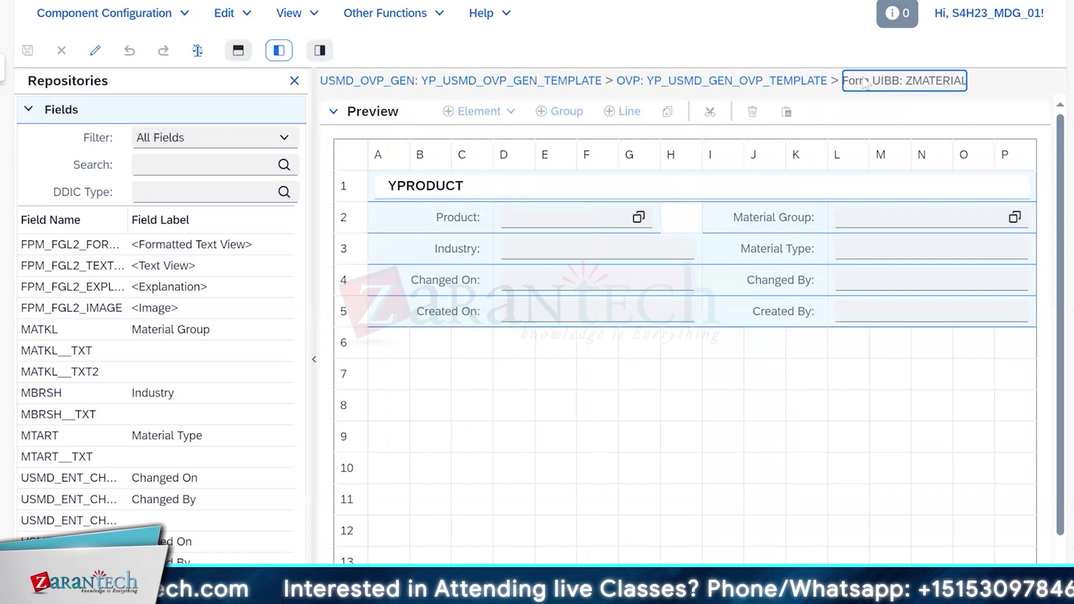
{"action": "left_click_drag", "start_coordinate": [849, 81], "coordinate": [992, 69]}
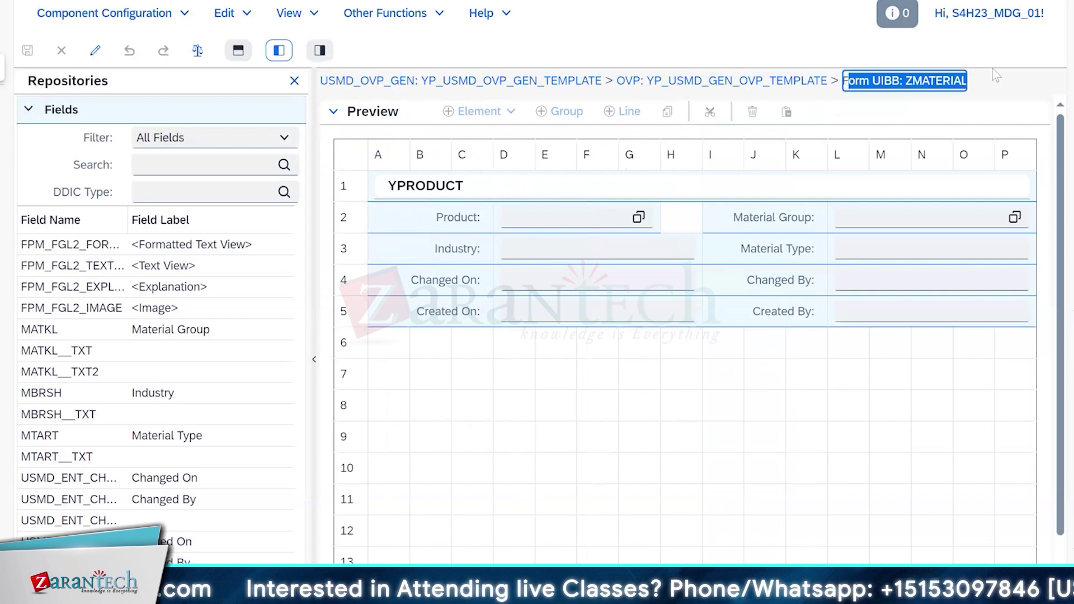
{"action": "triple_click", "coordinate": [772, 84]}
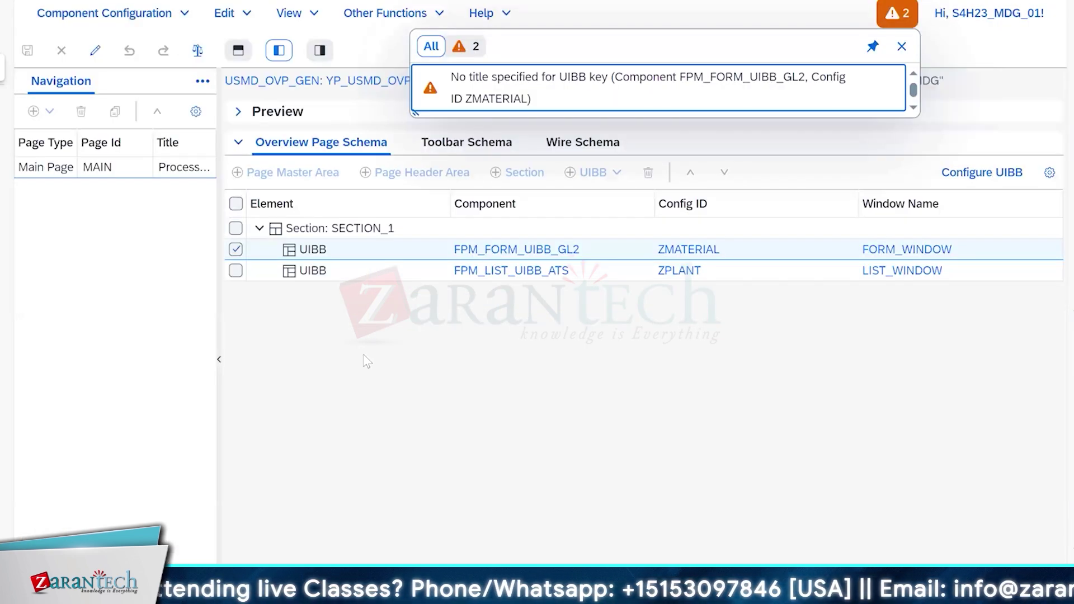
{"action": "left_click", "coordinate": [902, 47]}
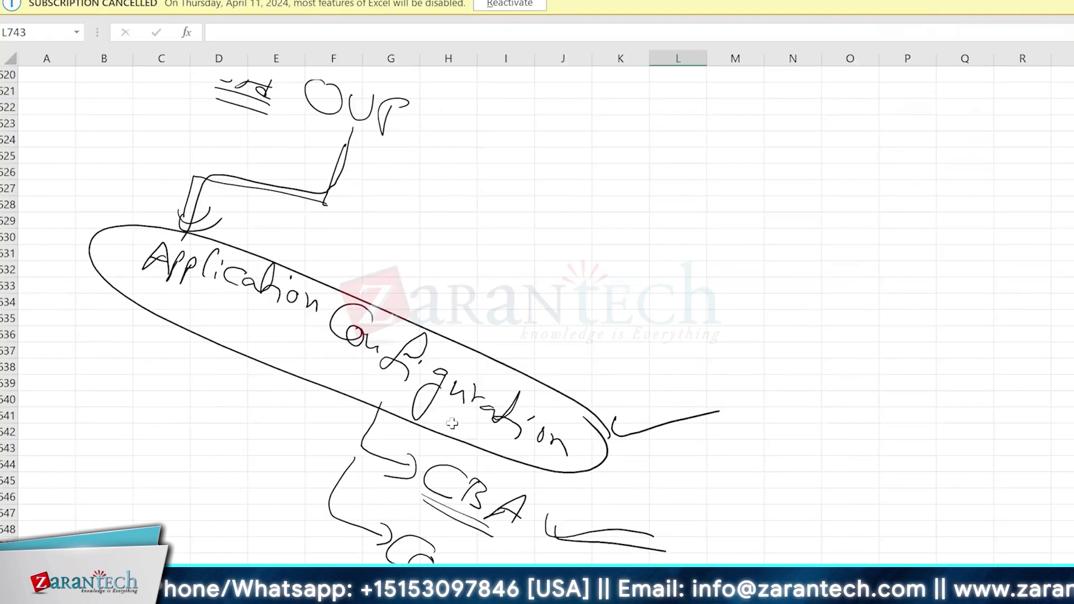
Examine the handwritten Excel notes on the overview page procedure, from adding UIBBs with entity and feeder class to wiring schema and CR configuration
{"action": "scroll", "coordinate": [589, 311], "scroll_direction": "up", "scroll_amount": 20}
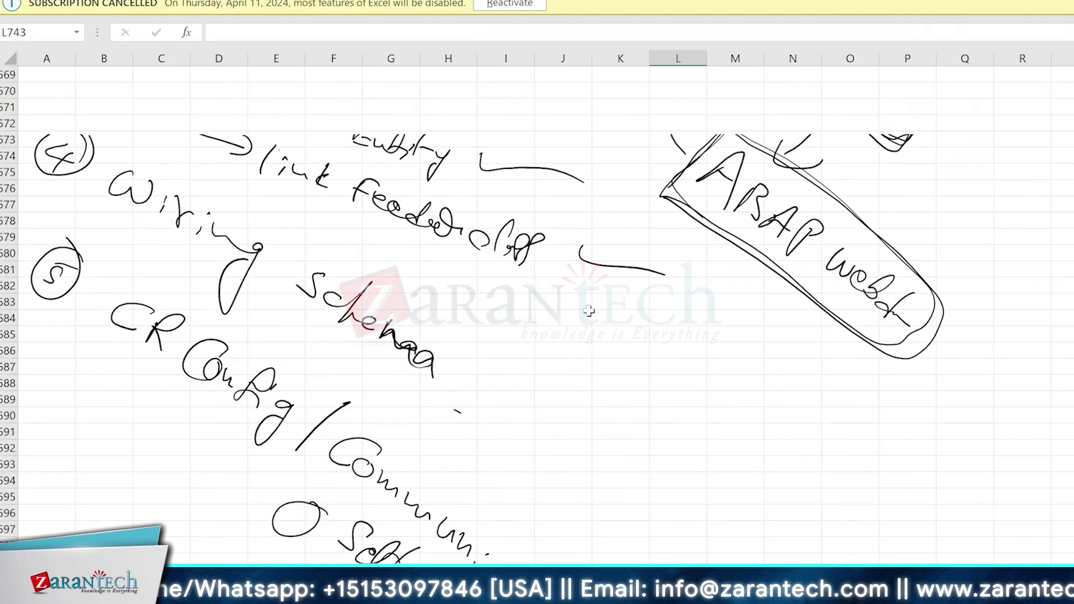
{"action": "scroll", "coordinate": [327, 415], "scroll_direction": "down", "scroll_amount": 2}
{"action": "scroll", "coordinate": [331, 417], "scroll_direction": "down", "scroll_amount": 1}
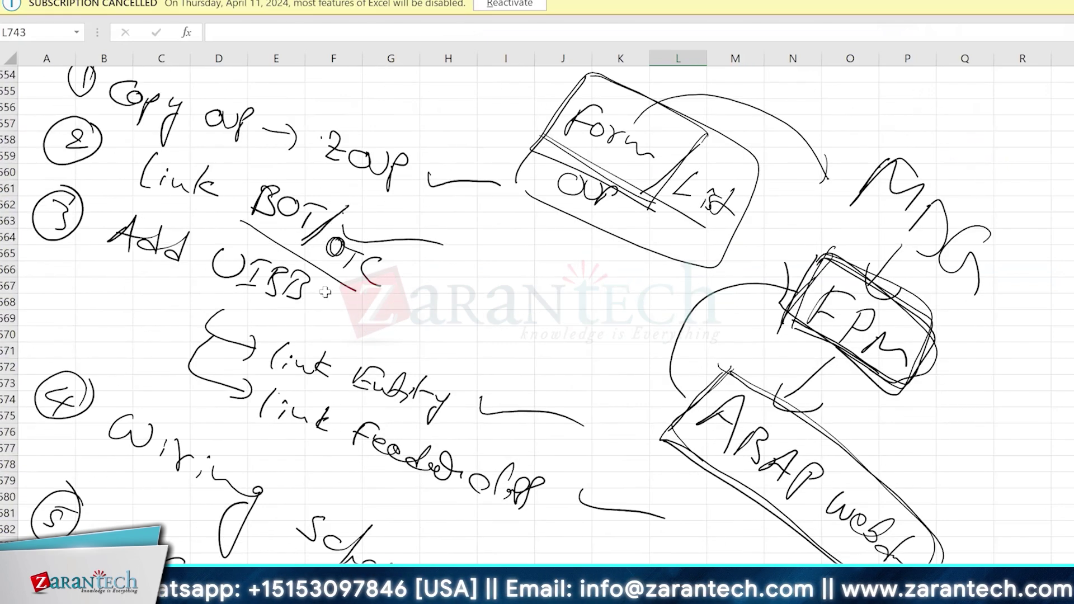
{"action": "scroll", "coordinate": [304, 309], "scroll_direction": "down", "scroll_amount": 3}
{"action": "scroll", "coordinate": [304, 308], "scroll_direction": "down", "scroll_amount": 1}
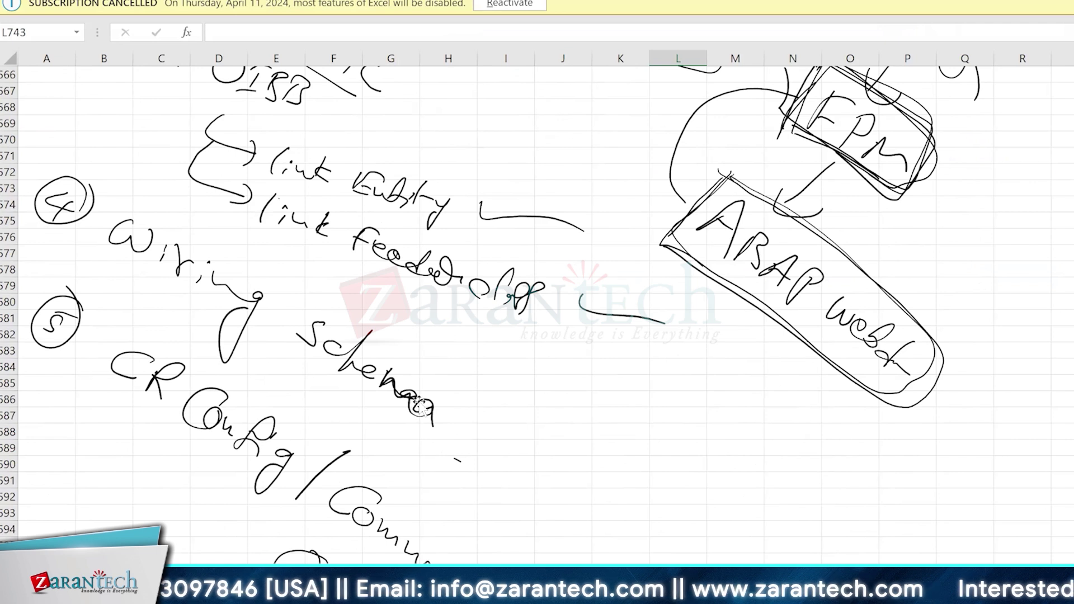
{"action": "mouse_move", "coordinate": [444, 601]}
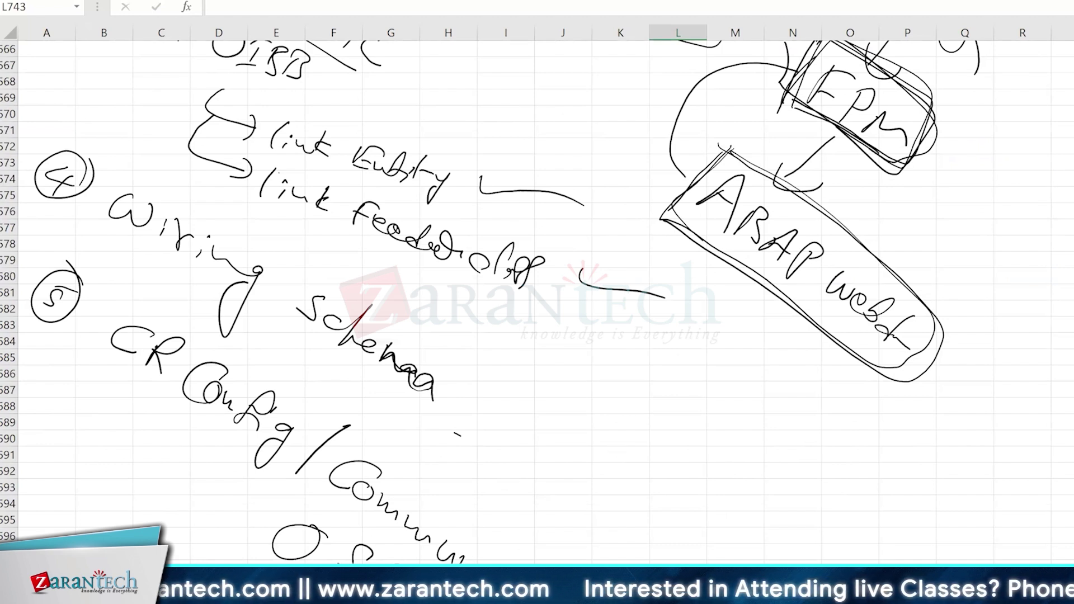
{"action": "mouse_move", "coordinate": [445, 602]}
{"action": "left_click", "coordinate": [628, 545]}
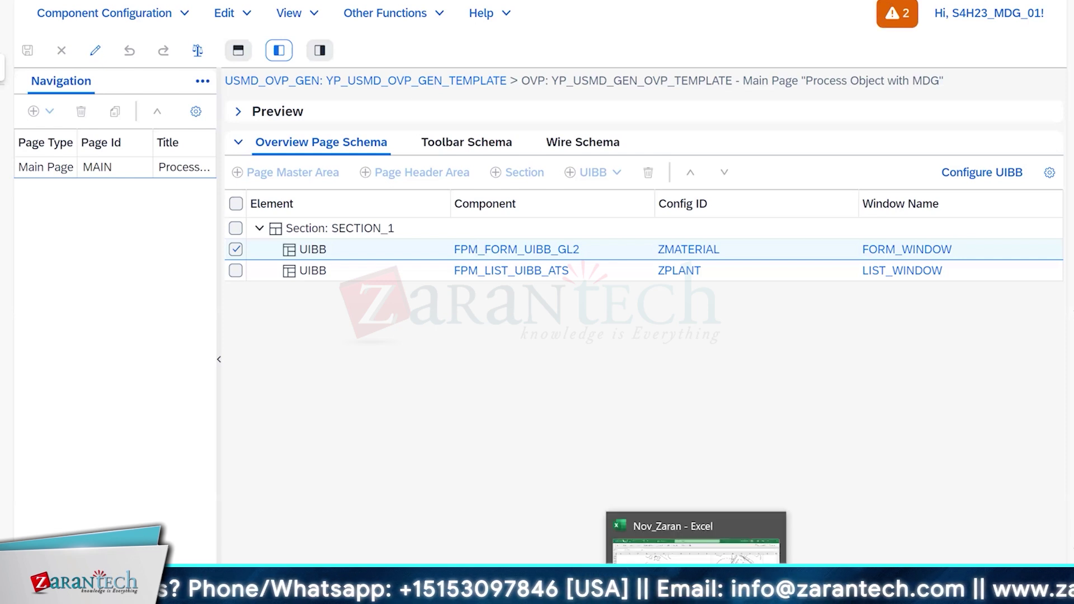
{"action": "left_click", "coordinate": [696, 594]}
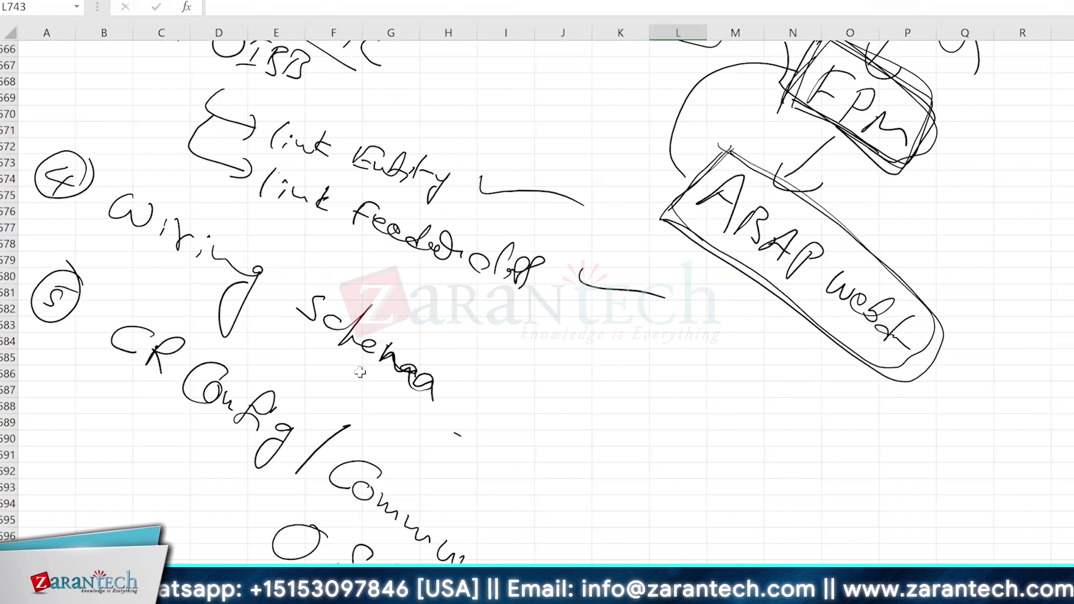
{"action": "mouse_move", "coordinate": [696, 595]}
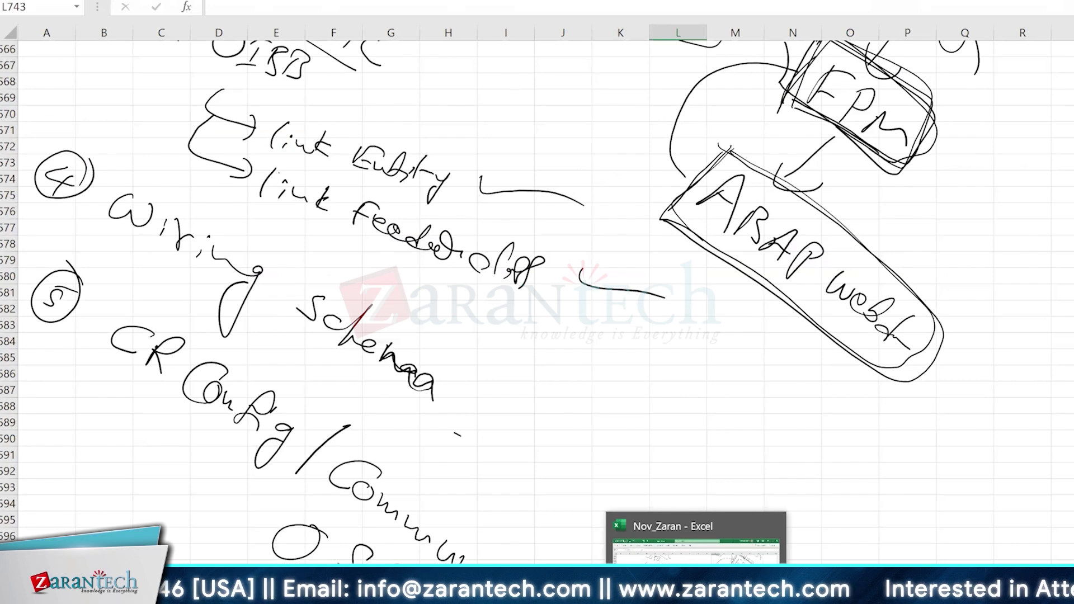
Switch back to the ZMATERIAL form's feeder class parameters and highlight the description of feeder class CL_MDG_BS_GUIBB_FORM
{"action": "left_click", "coordinate": [696, 600]}
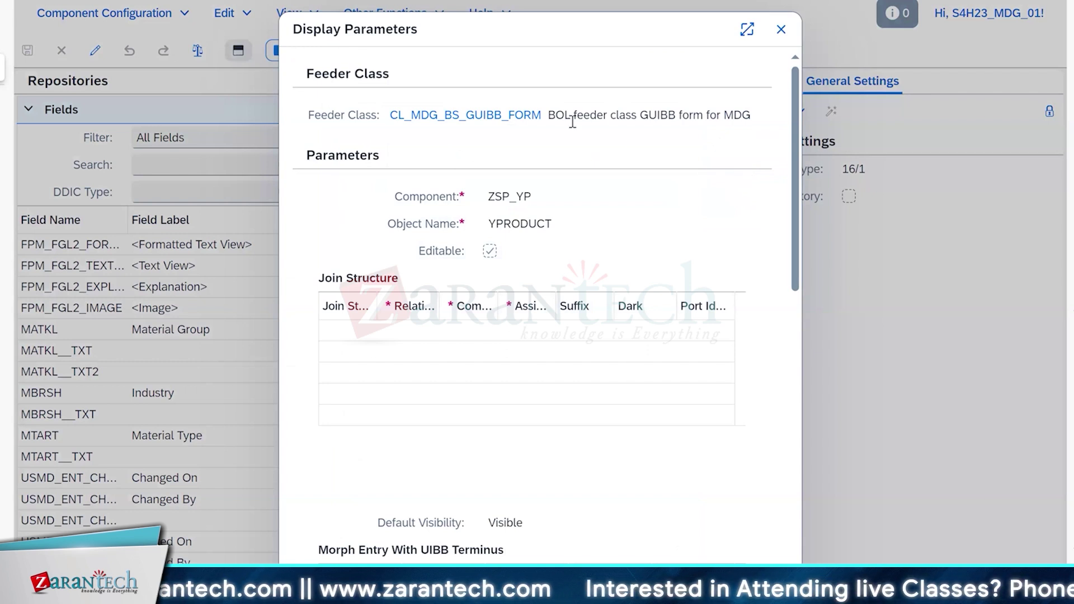
{"action": "left_click_drag", "start_coordinate": [554, 116], "coordinate": [716, 135]}
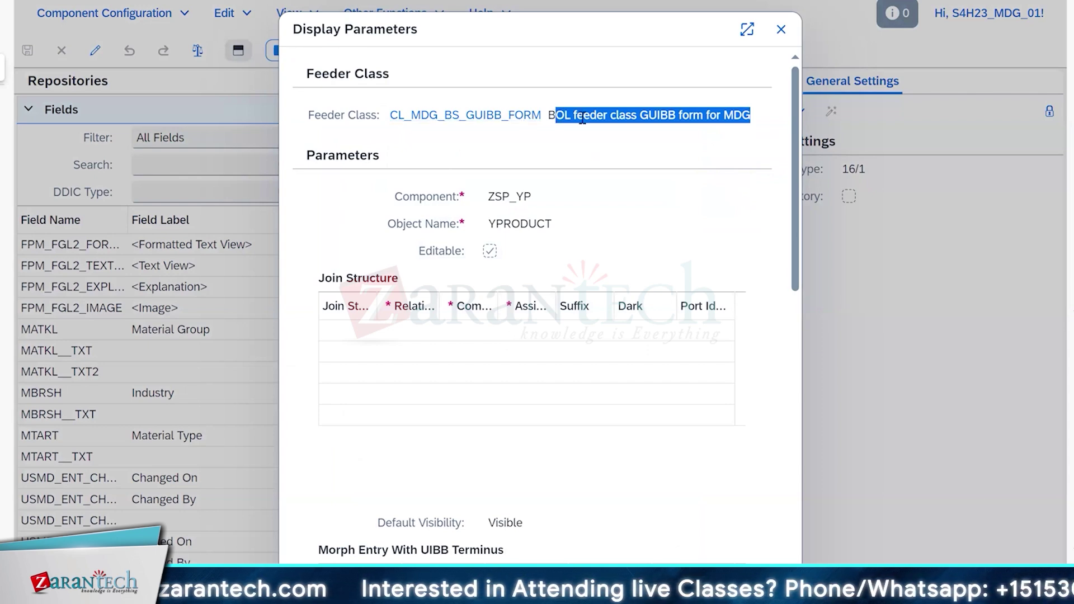
Switch to the Display IMG session in SAP GUI and open the Class Builder with transaction SE24
{"action": "mouse_move", "coordinate": [653, 592]}
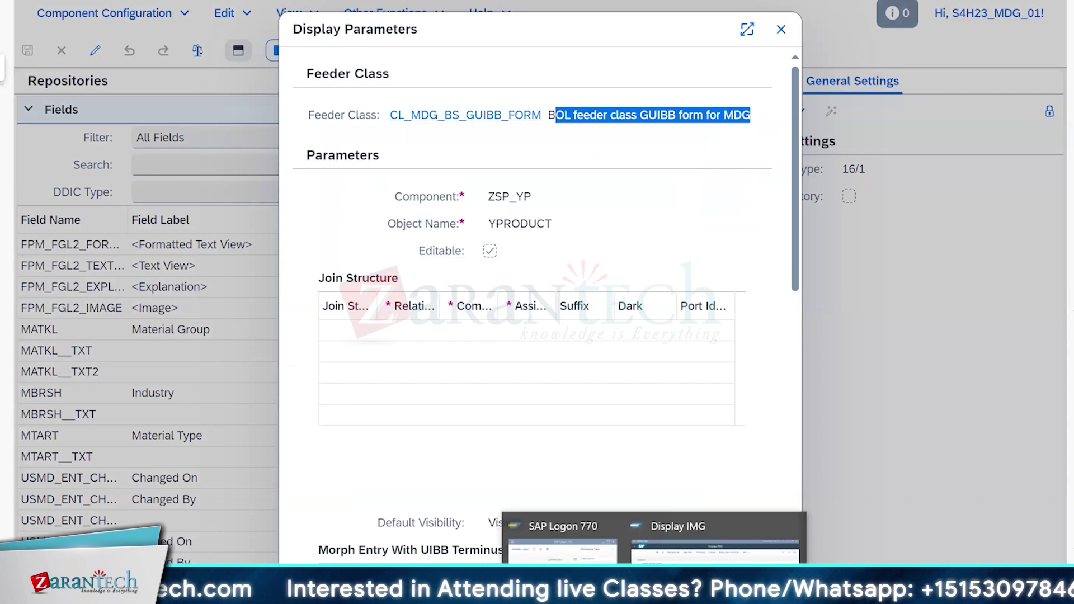
{"action": "left_click", "coordinate": [716, 546]}
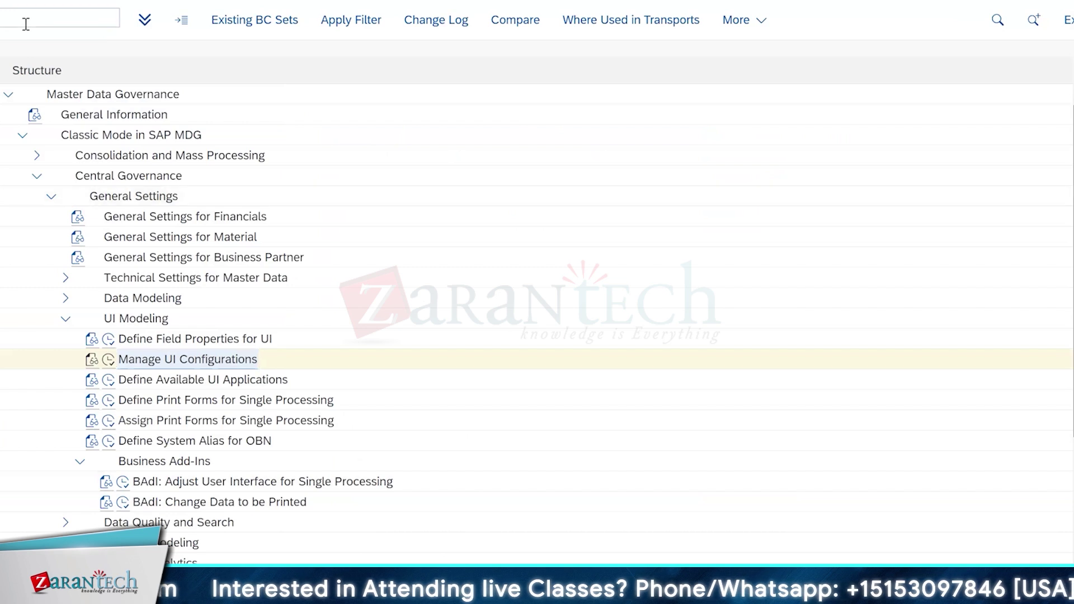
{"action": "type", "text": "se"}
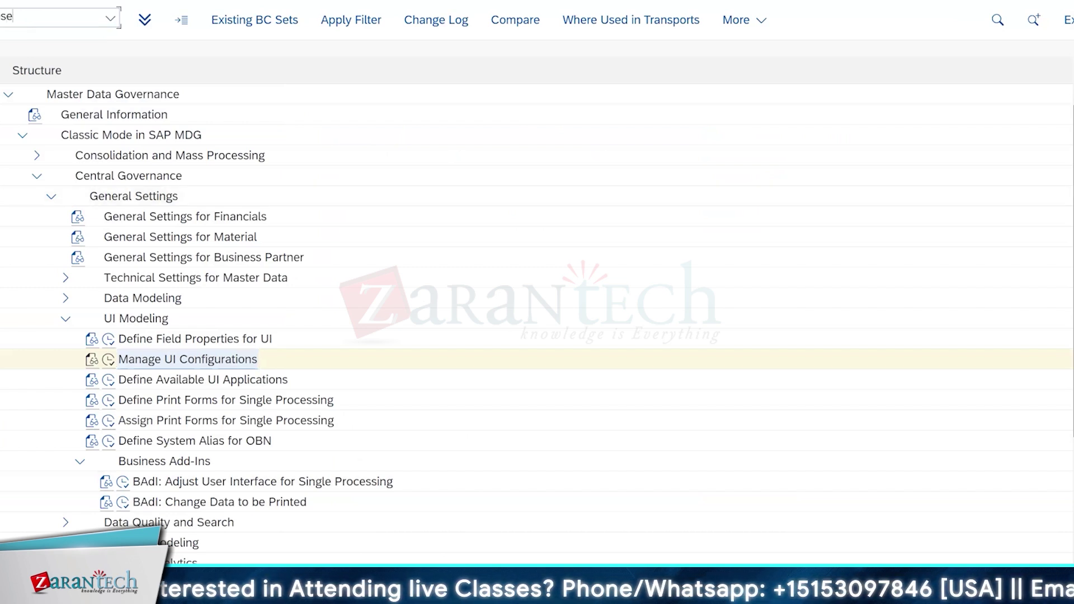
{"action": "type", "text": "24"}
{"action": "key", "text": "Return"}
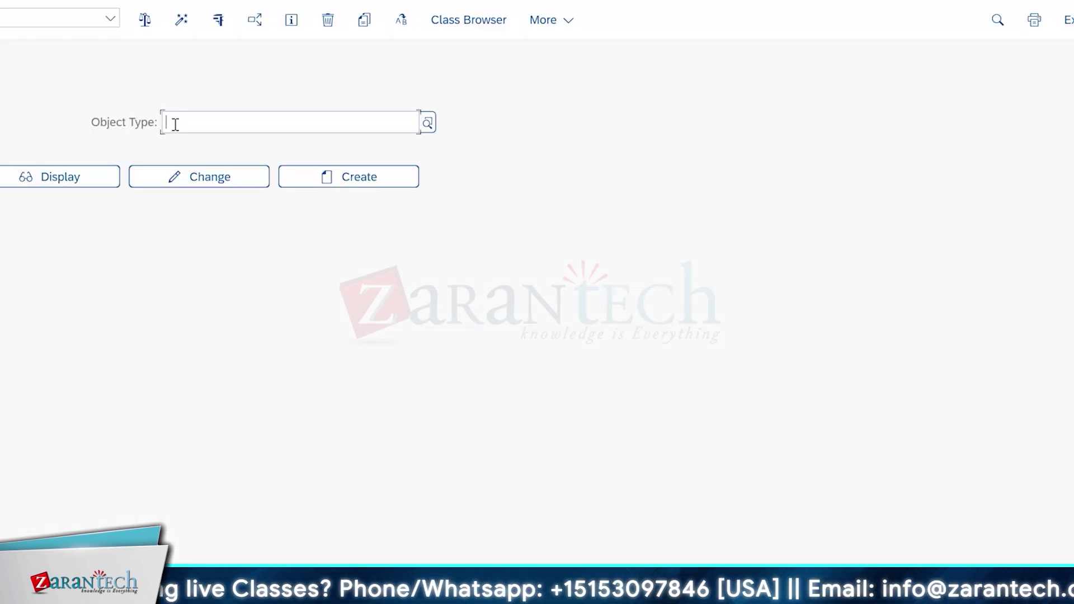
Display class CL_MDG_BS_GUIBB_FORM in the Class Builder, open its properties and highlight its description
{"action": "type", "text": "CL_"}
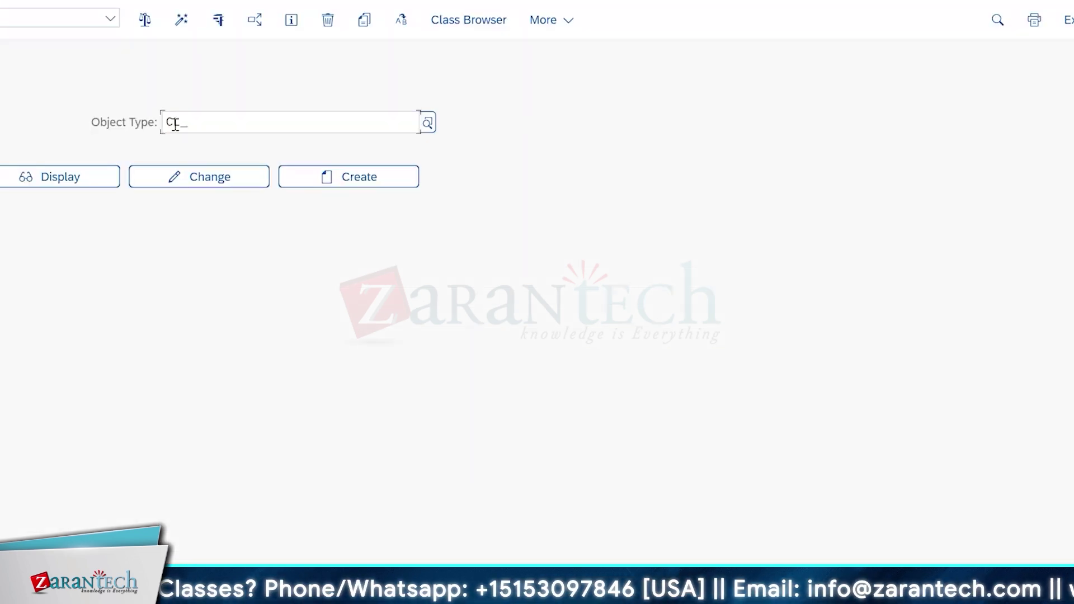
{"action": "key", "text": "alt+Tab"}
{"action": "key", "text": "alt+Tab"}
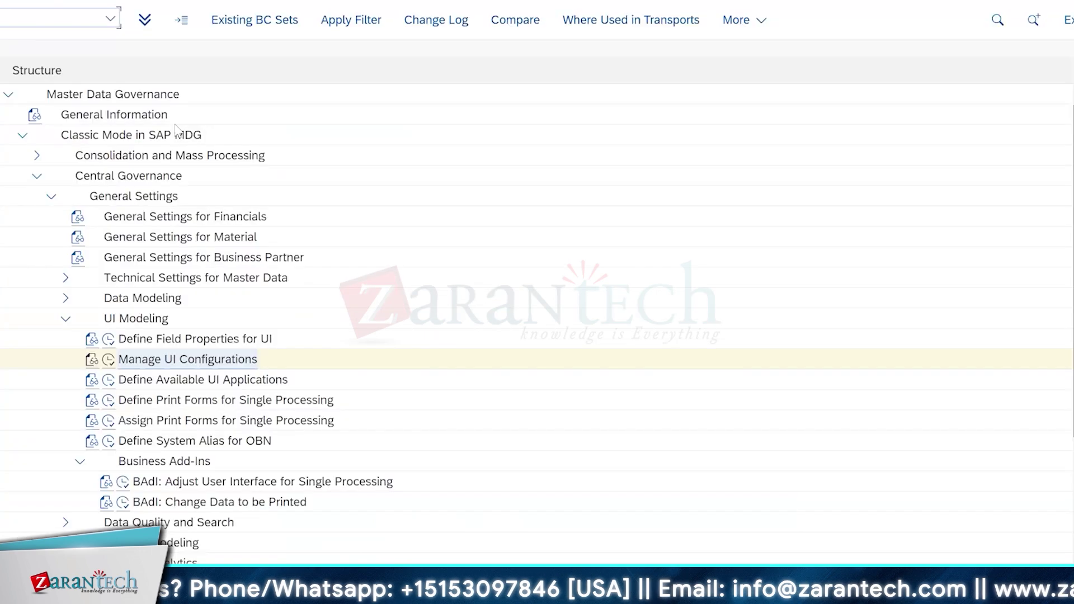
{"action": "key", "text": "alt+Tab"}
{"action": "key", "text": "alt+Tab"}
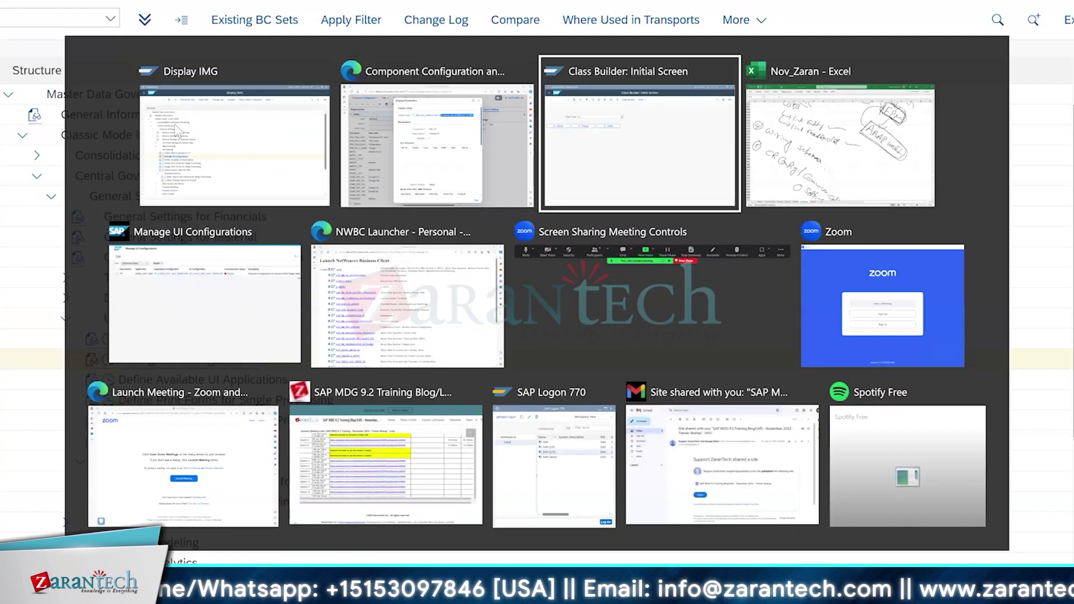
{"action": "type", "text": "MDG"}
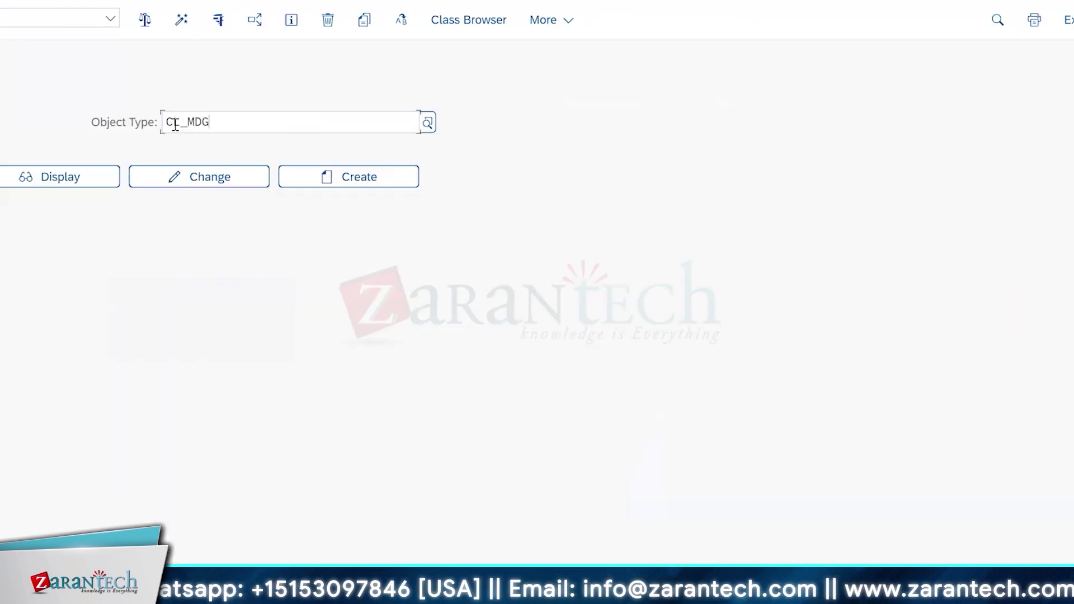
{"action": "type", "text": "_BS"}
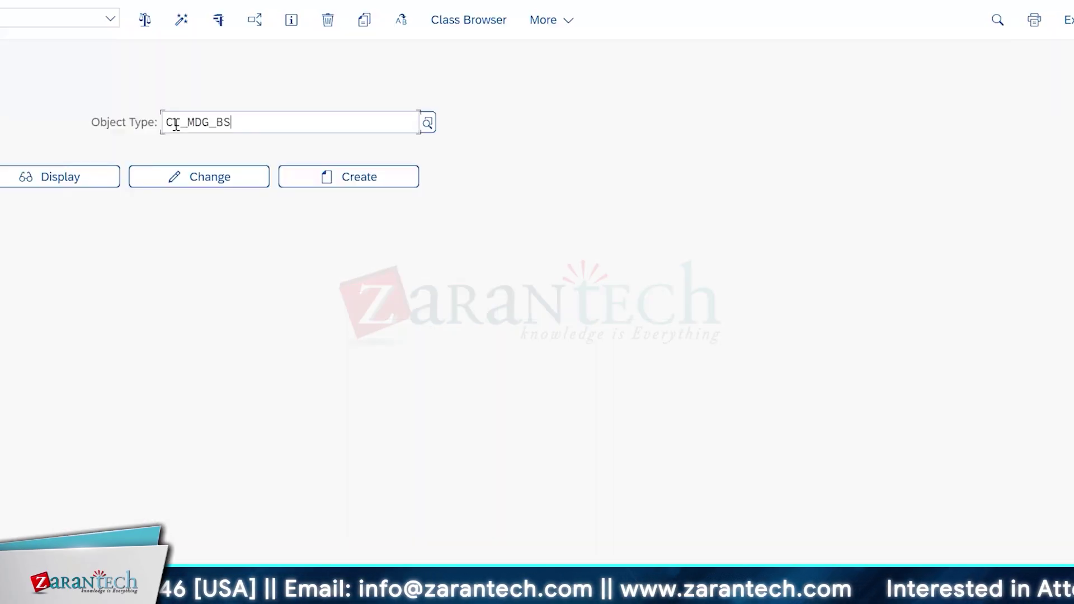
{"action": "type", "text": "_GUIBB"}
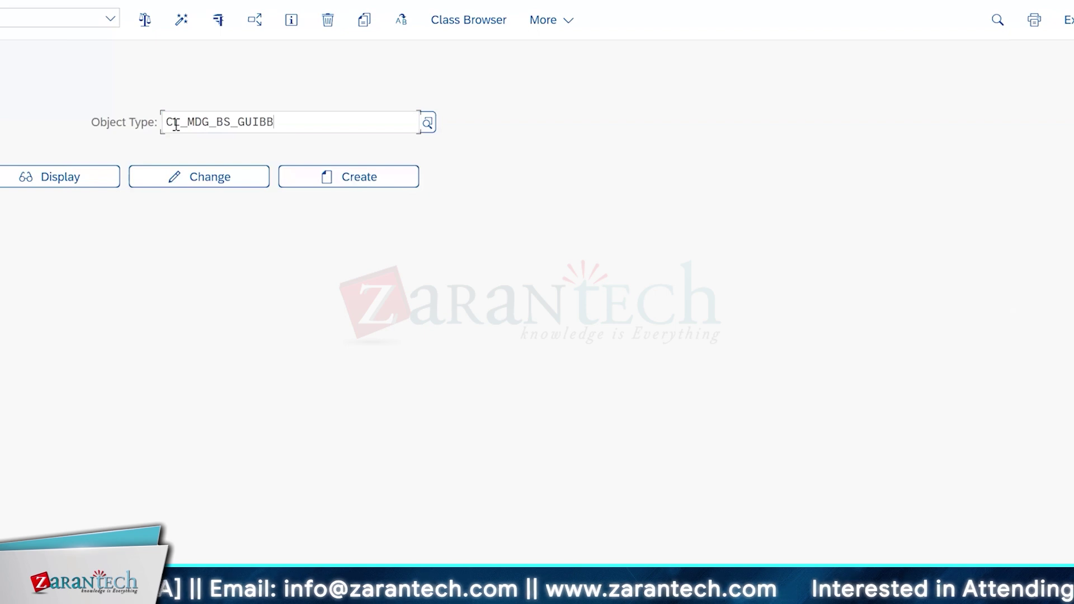
{"action": "type", "text": "_"}
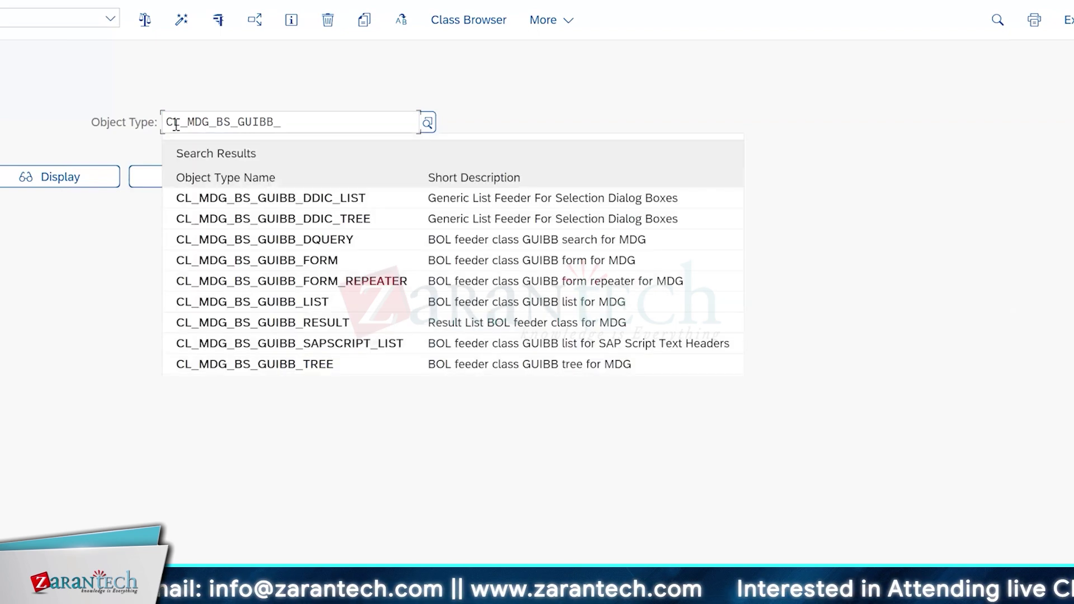
{"action": "type", "text": "FORM"}
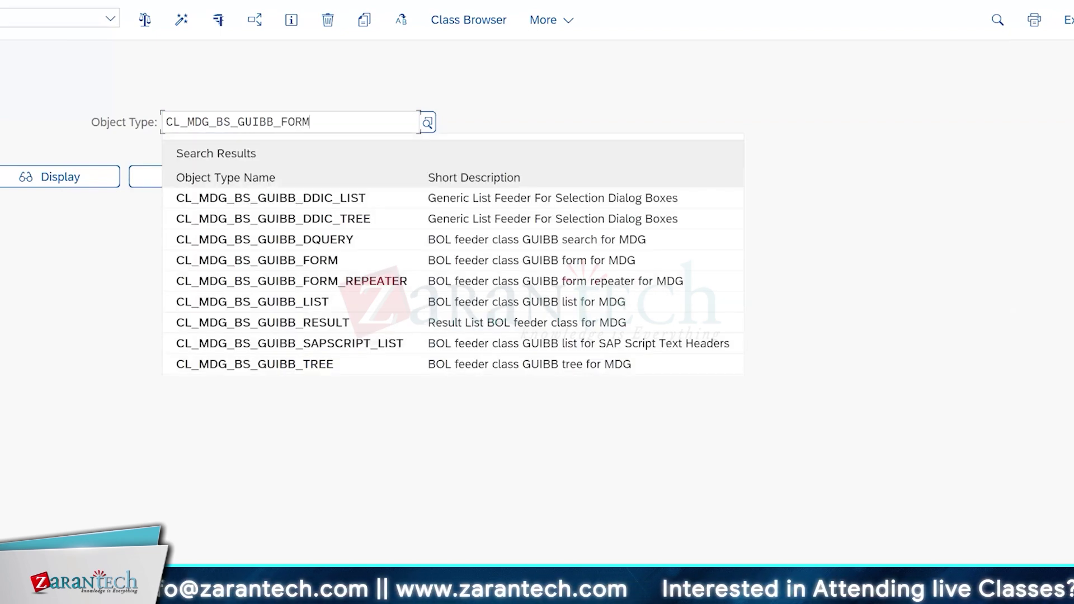
{"action": "left_click", "coordinate": [38, 178]}
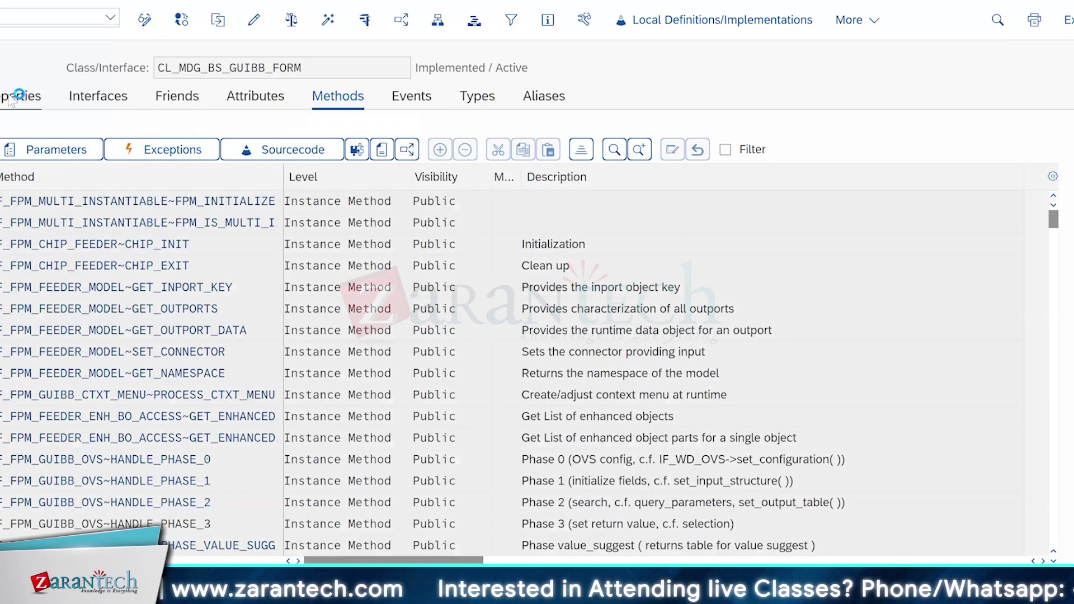
{"action": "left_click", "coordinate": [33, 102]}
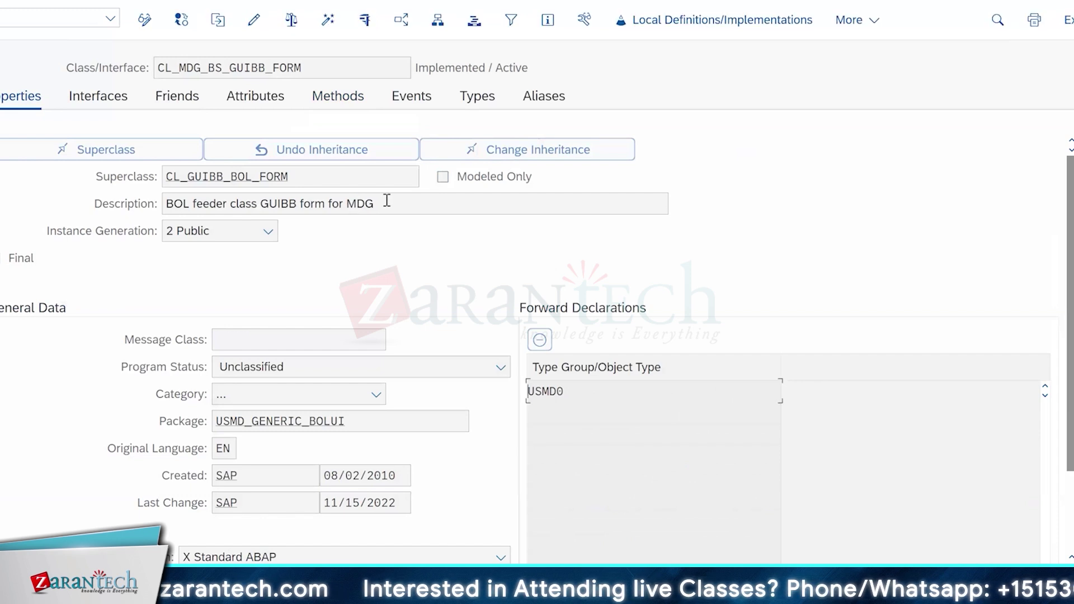
{"action": "triple_click", "coordinate": [167, 211]}
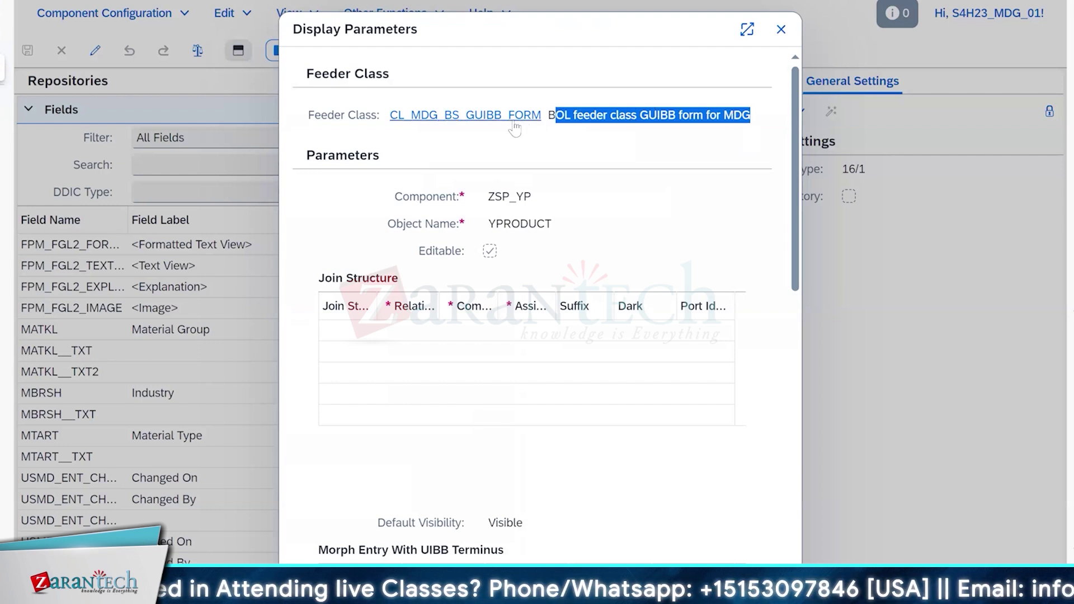
Return to the ZMATERIAL form's feeder class parameters and highlight the class description, especially the word BOL
{"action": "left_click", "coordinate": [690, 129]}
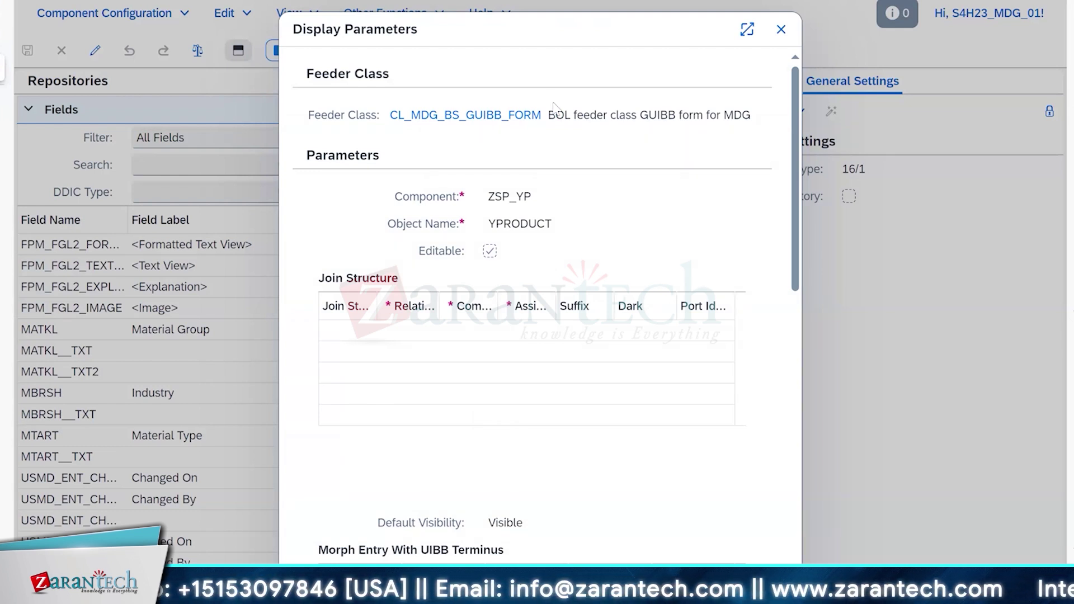
{"action": "left_click_drag", "start_coordinate": [550, 116], "coordinate": [755, 127]}
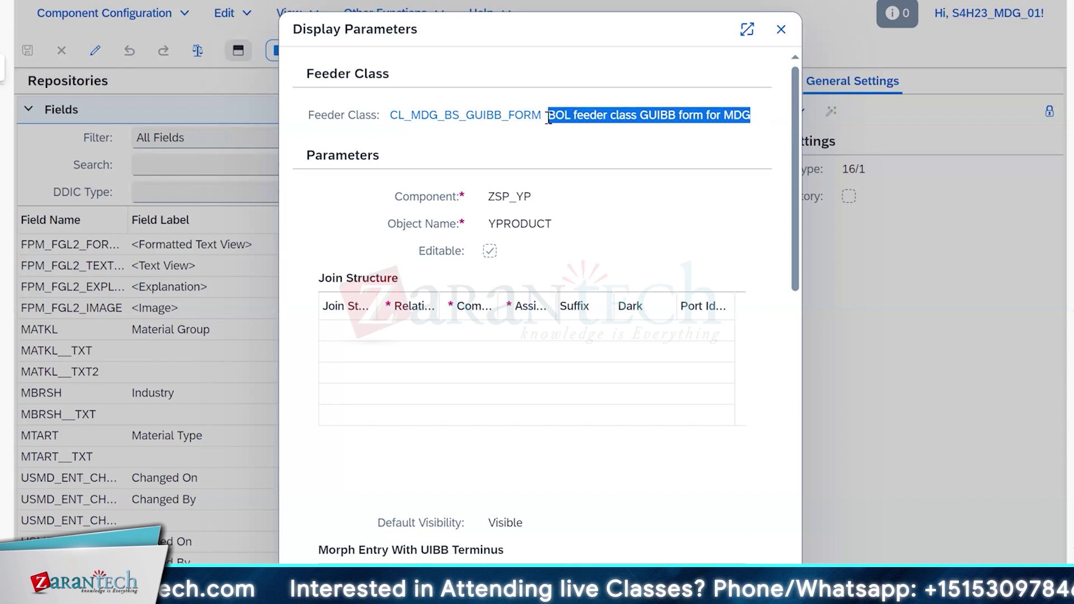
{"action": "left_click", "coordinate": [571, 114]}
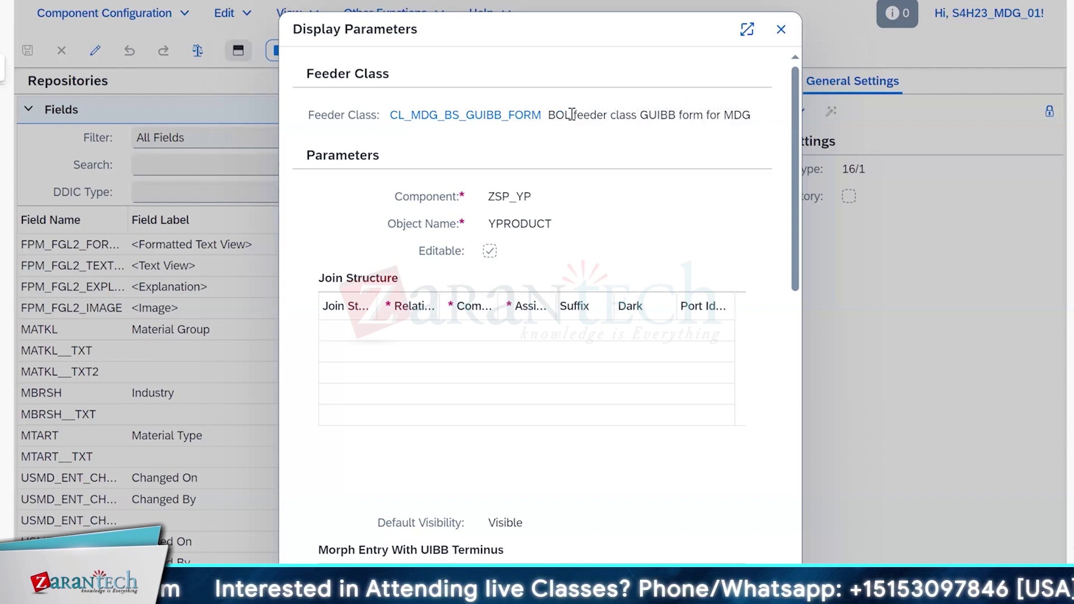
{"action": "left_click_drag", "start_coordinate": [569, 115], "coordinate": [543, 116]}
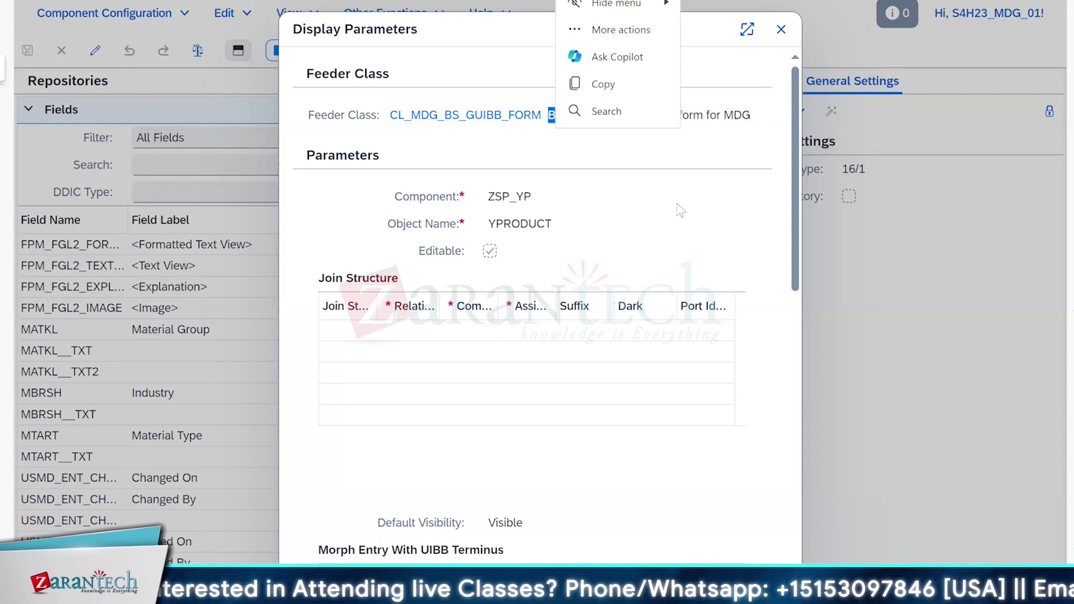
{"action": "left_click", "coordinate": [717, 155]}
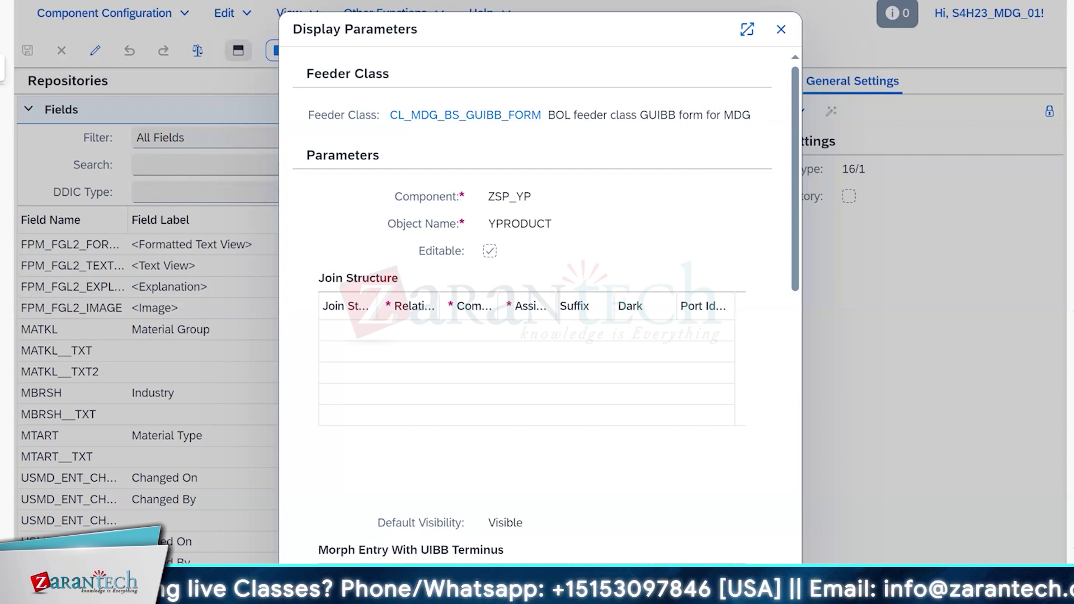
Switch to the Excel notes and draw a large page frame in the empty area spanning about columns D to K and rows 790 to 815
{"action": "mouse_move", "coordinate": [654, 594]}
{"action": "mouse_move", "coordinate": [445, 594]}
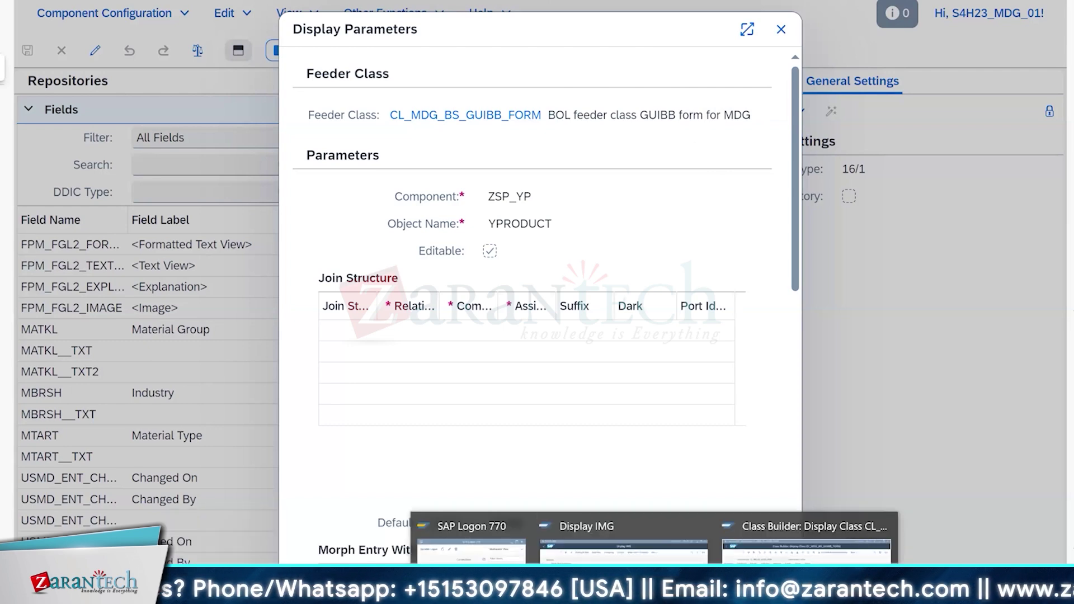
{"action": "left_click", "coordinate": [694, 594]}
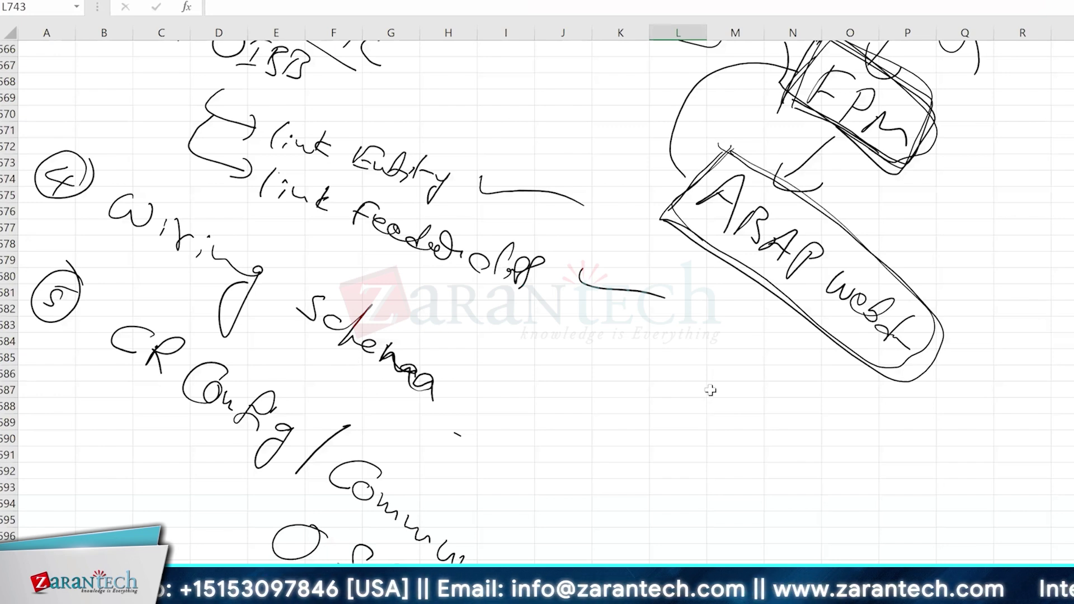
{"action": "scroll", "coordinate": [711, 390], "scroll_direction": "down", "scroll_amount": 5}
{"action": "scroll", "coordinate": [710, 390], "scroll_direction": "down", "scroll_amount": 20}
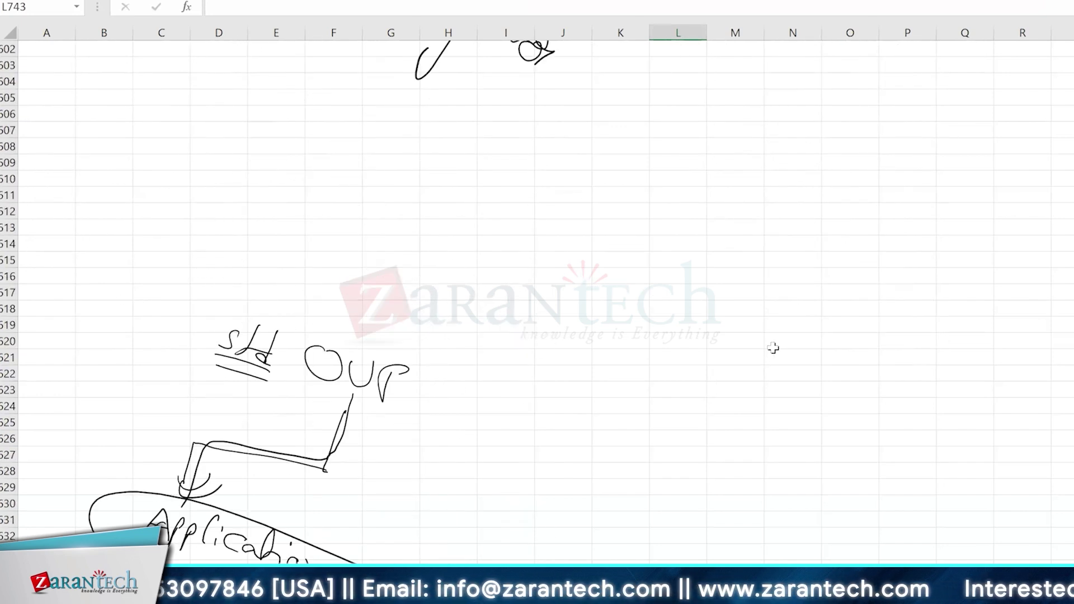
{"action": "scroll", "coordinate": [786, 319], "scroll_direction": "down", "scroll_amount": 20}
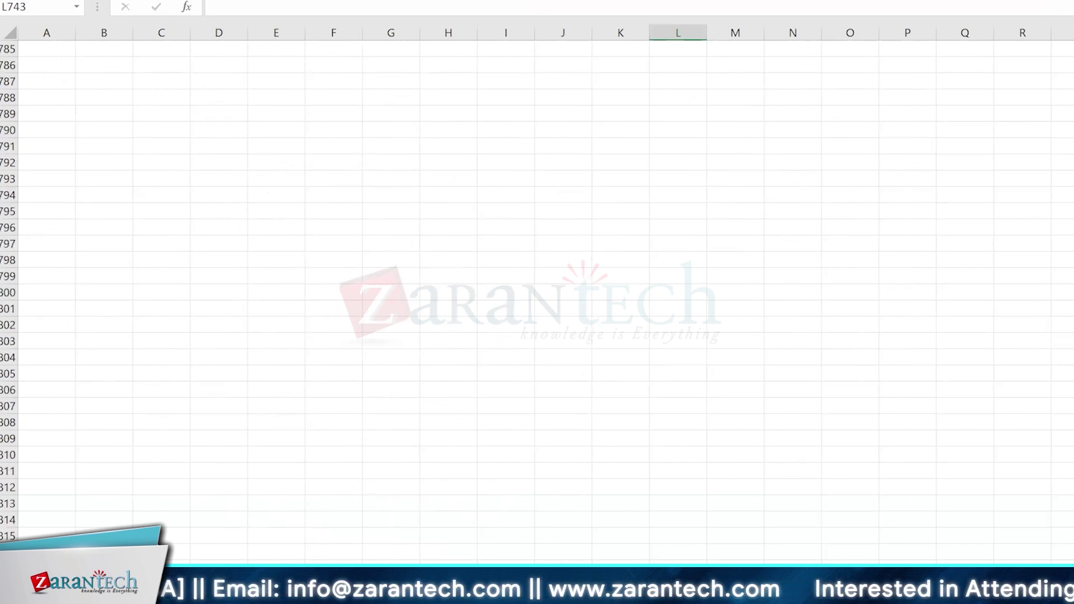
{"action": "mouse_move", "coordinate": [227, 121]}
{"action": "left_mouse_down"}
{"action": "mouse_move", "coordinate": [225, 541]}
{"action": "mouse_move", "coordinate": [277, 119]}
{"action": "mouse_move", "coordinate": [625, 554]}
{"action": "mouse_move", "coordinate": [204, 552]}
{"action": "left_mouse_up"}
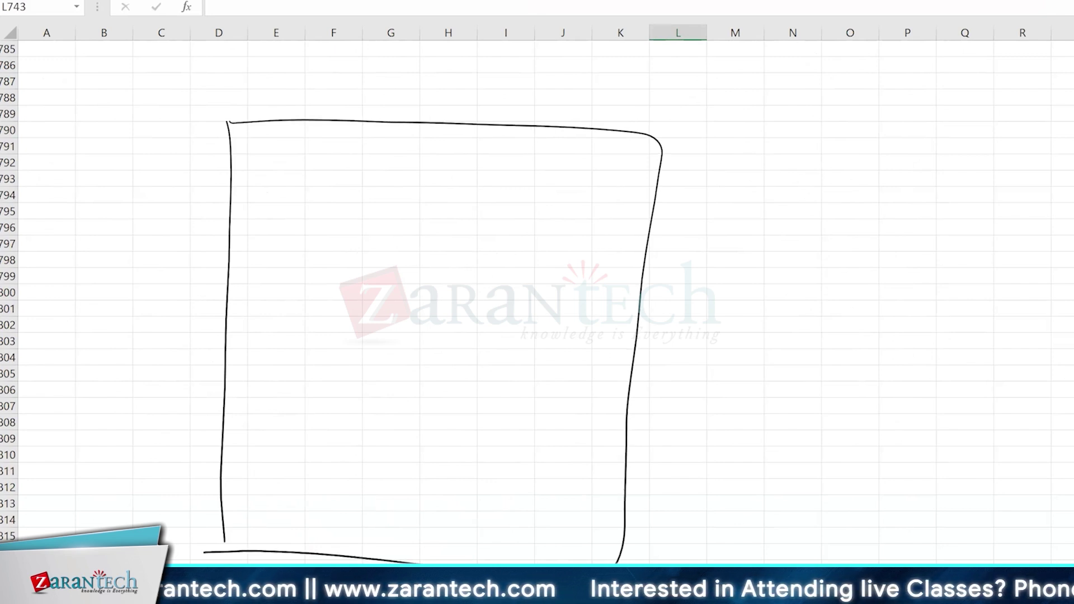
Draw a dividing line below the upper part of the frame and handwrite "CR UIBB" in that section
{"action": "left_click_drag", "start_coordinate": [226, 245], "coordinate": [660, 290]}
{"action": "left_click_drag", "start_coordinate": [390, 177], "coordinate": [394, 205]}
{"action": "mouse_move", "coordinate": [400, 180]}
{"action": "left_mouse_down"}
{"action": "mouse_move", "coordinate": [401, 215]}
{"action": "mouse_move", "coordinate": [431, 213]}
{"action": "left_mouse_up"}
{"action": "left_click_drag", "start_coordinate": [480, 188], "coordinate": [510, 222]}
{"action": "left_click_drag", "start_coordinate": [509, 197], "coordinate": [530, 200]}
{"action": "left_click_drag", "start_coordinate": [498, 223], "coordinate": [523, 223]}
{"action": "left_click_drag", "start_coordinate": [539, 203], "coordinate": [532, 228]}
{"action": "mouse_move", "coordinate": [535, 201]}
{"action": "left_mouse_down"}
{"action": "mouse_move", "coordinate": [554, 206]}
{"action": "mouse_move", "coordinate": [541, 234]}
{"action": "left_mouse_up"}
{"action": "left_click_drag", "start_coordinate": [577, 212], "coordinate": [569, 245]}
{"action": "left_click_drag", "start_coordinate": [576, 211], "coordinate": [568, 245]}
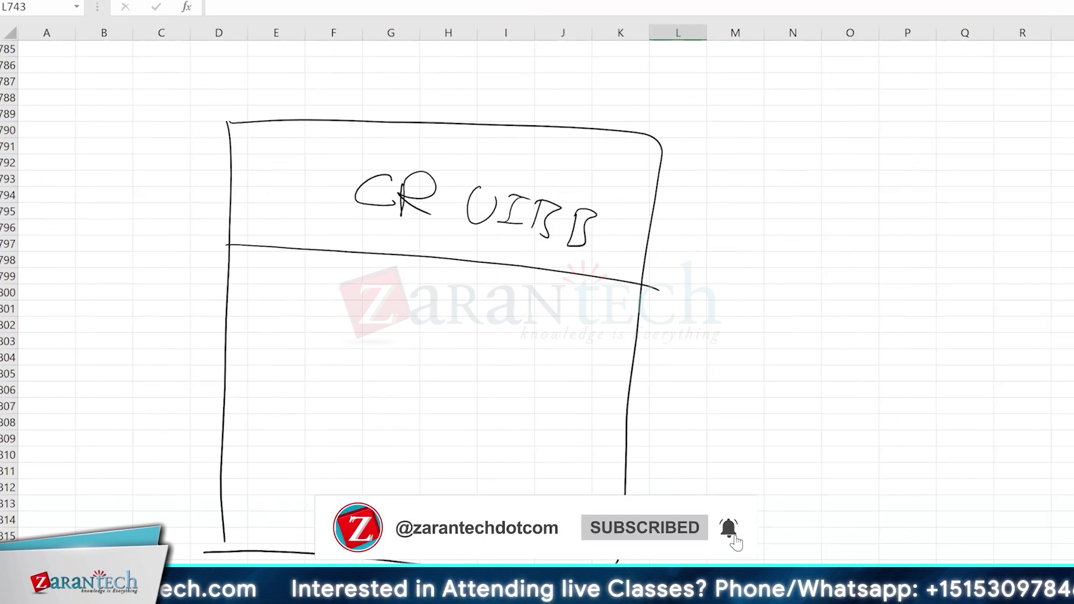
Divide the rest of the frame into two sections and handwrite the titles "Form" and "List" in them
{"action": "left_click_drag", "start_coordinate": [226, 363], "coordinate": [642, 410]}
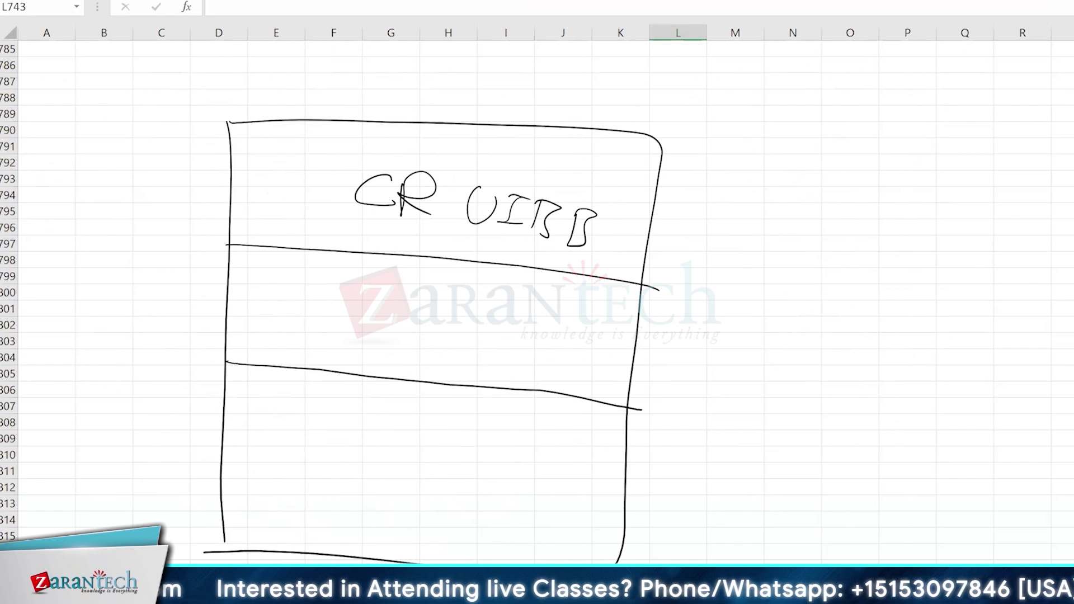
{"action": "left_click_drag", "start_coordinate": [246, 270], "coordinate": [315, 271]}
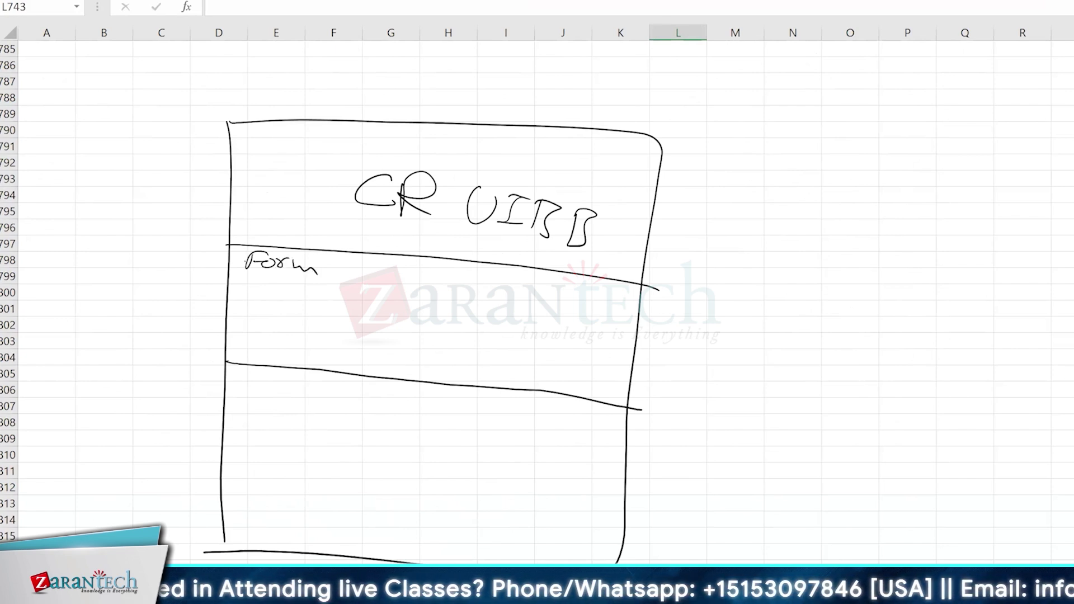
{"action": "mouse_move", "coordinate": [243, 370]}
{"action": "left_mouse_down"}
{"action": "mouse_move", "coordinate": [253, 387]}
{"action": "mouse_move", "coordinate": [294, 381]}
{"action": "left_mouse_up"}
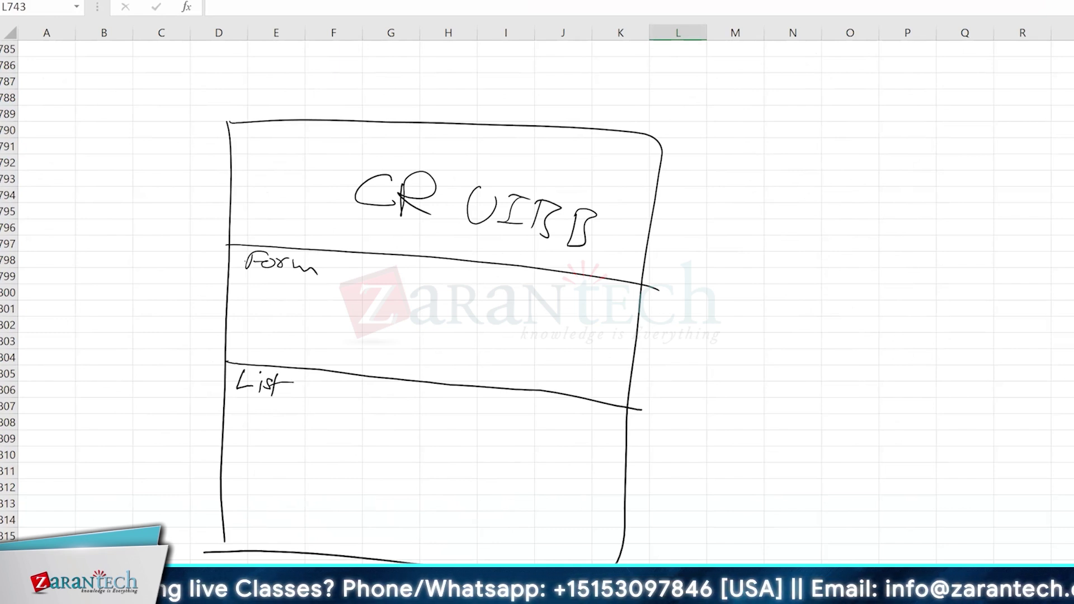
Handwrite the field labels "M NO" and "M Type" in the Form section, each with an entry box beside it
{"action": "left_click_drag", "start_coordinate": [267, 306], "coordinate": [314, 298]}
{"action": "left_click_drag", "start_coordinate": [324, 301], "coordinate": [321, 300]}
{"action": "left_click_drag", "start_coordinate": [343, 294], "coordinate": [340, 320]}
{"action": "left_click_drag", "start_coordinate": [457, 318], "coordinate": [482, 314]}
{"action": "left_click_drag", "start_coordinate": [485, 309], "coordinate": [509, 309]}
{"action": "left_click_drag", "start_coordinate": [503, 315], "coordinate": [519, 317]}
{"action": "left_click_drag", "start_coordinate": [526, 322], "coordinate": [546, 334]}
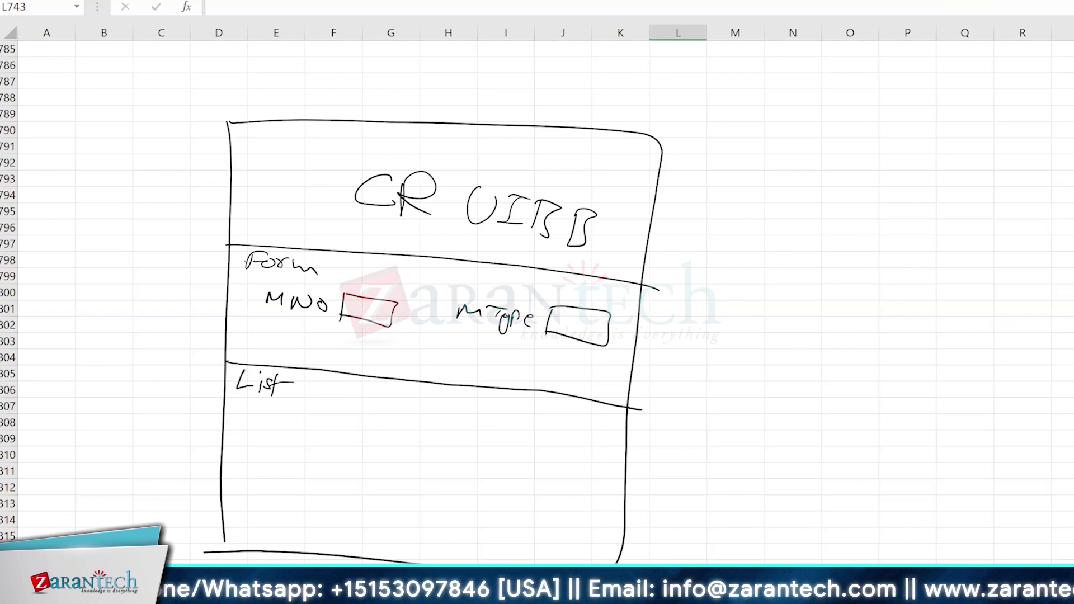
Add the "M Grp" and "IS" field labels with entry boxes as a second row of the Form section
{"action": "left_click_drag", "start_coordinate": [264, 337], "coordinate": [320, 339]}
{"action": "left_click_drag", "start_coordinate": [325, 348], "coordinate": [336, 339]}
{"action": "mouse_move", "coordinate": [346, 335]}
{"action": "left_mouse_down"}
{"action": "mouse_move", "coordinate": [343, 355]}
{"action": "mouse_move", "coordinate": [394, 359]}
{"action": "left_mouse_up"}
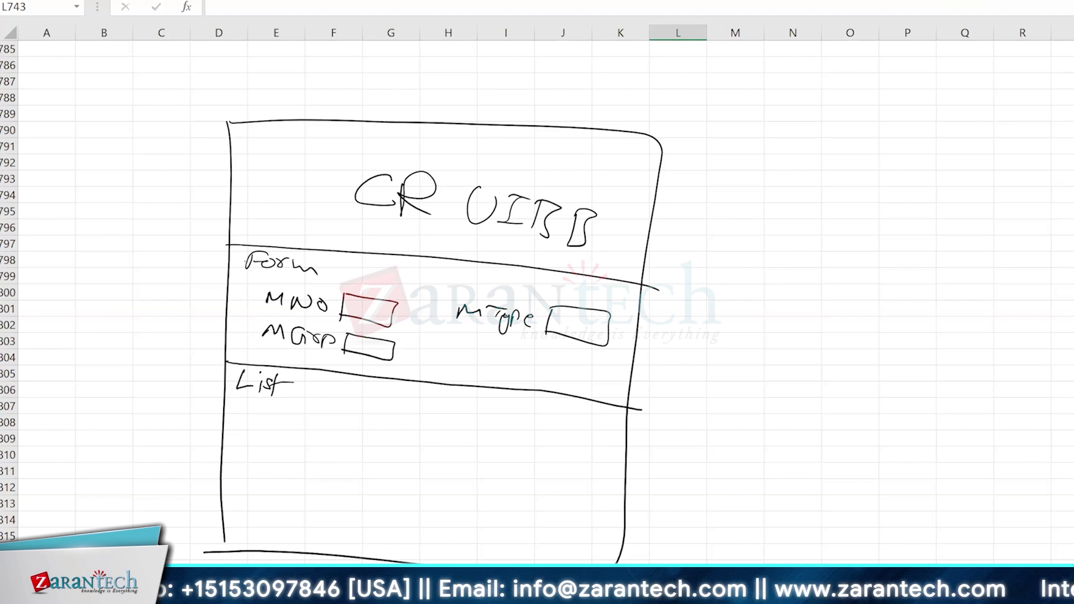
{"action": "left_click_drag", "start_coordinate": [483, 343], "coordinate": [490, 359]}
{"action": "left_click_drag", "start_coordinate": [507, 349], "coordinate": [502, 365]}
{"action": "left_click_drag", "start_coordinate": [544, 353], "coordinate": [541, 379]}
{"action": "left_click_drag", "start_coordinate": [546, 351], "coordinate": [601, 398]}
{"action": "left_click_drag", "start_coordinate": [519, 381], "coordinate": [599, 397]}
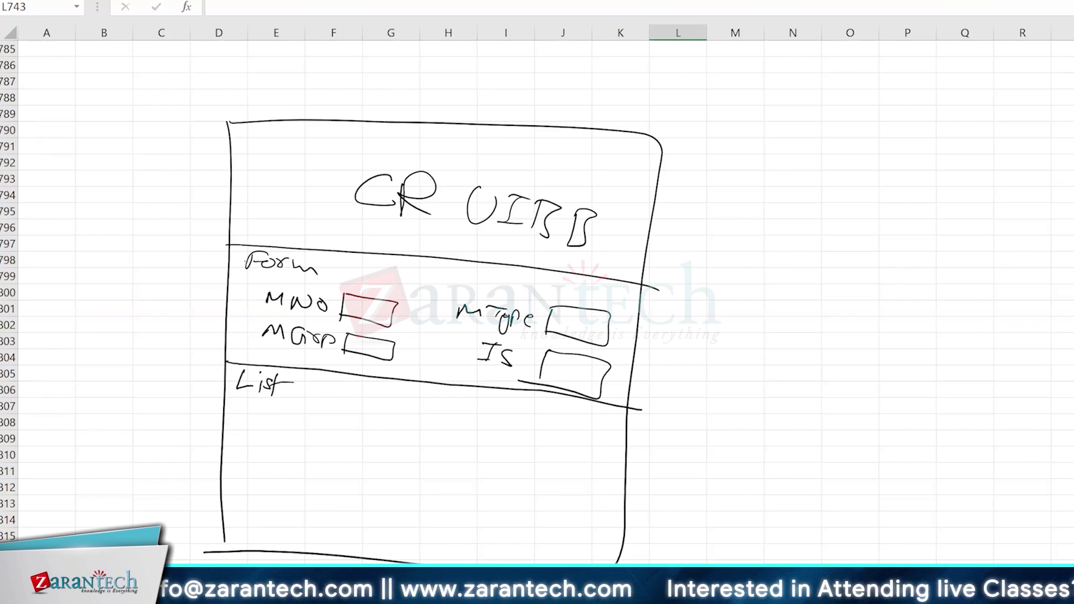
Handwrite the column headings "M", "Plant", "ABC" and "Del. stat" in the List section
{"action": "left_click_drag", "start_coordinate": [271, 443], "coordinate": [335, 442]}
{"action": "left_click_drag", "start_coordinate": [347, 429], "coordinate": [368, 447]}
{"action": "mouse_move", "coordinate": [362, 441]}
{"action": "left_mouse_down"}
{"action": "mouse_move", "coordinate": [445, 456]}
{"action": "mouse_move", "coordinate": [447, 443]}
{"action": "left_mouse_up"}
{"action": "left_click_drag", "start_coordinate": [449, 438], "coordinate": [452, 456]}
{"action": "mouse_move", "coordinate": [462, 439]}
{"action": "left_mouse_down"}
{"action": "mouse_move", "coordinate": [476, 456]}
{"action": "mouse_move", "coordinate": [585, 466]}
{"action": "left_mouse_up"}
{"action": "left_click", "coordinate": [562, 459]}
{"action": "mouse_move", "coordinate": [578, 460]}
{"action": "left_mouse_down"}
{"action": "mouse_move", "coordinate": [599, 461]}
{"action": "mouse_move", "coordinate": [608, 448]}
{"action": "left_mouse_up"}
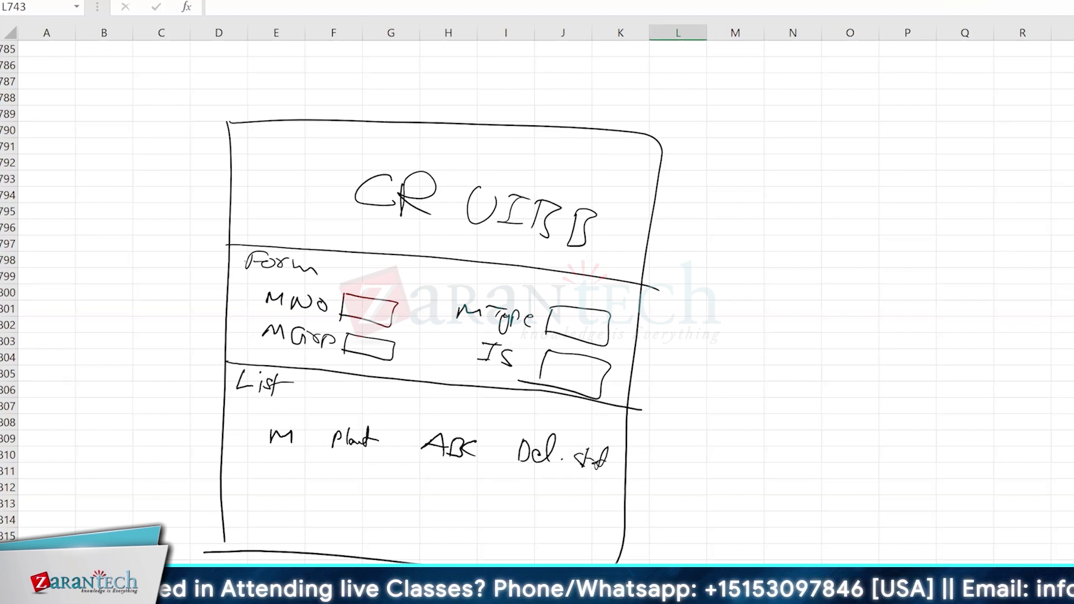
Write 100 in red in the M NO box and draw an arrow pointing at the M NO label
{"action": "mouse_move", "coordinate": [353, 300]}
{"action": "left_mouse_down"}
{"action": "mouse_move", "coordinate": [352, 318]}
{"action": "mouse_move", "coordinate": [362, 306]}
{"action": "left_mouse_up"}
{"action": "left_click_drag", "start_coordinate": [378, 307], "coordinate": [377, 308]}
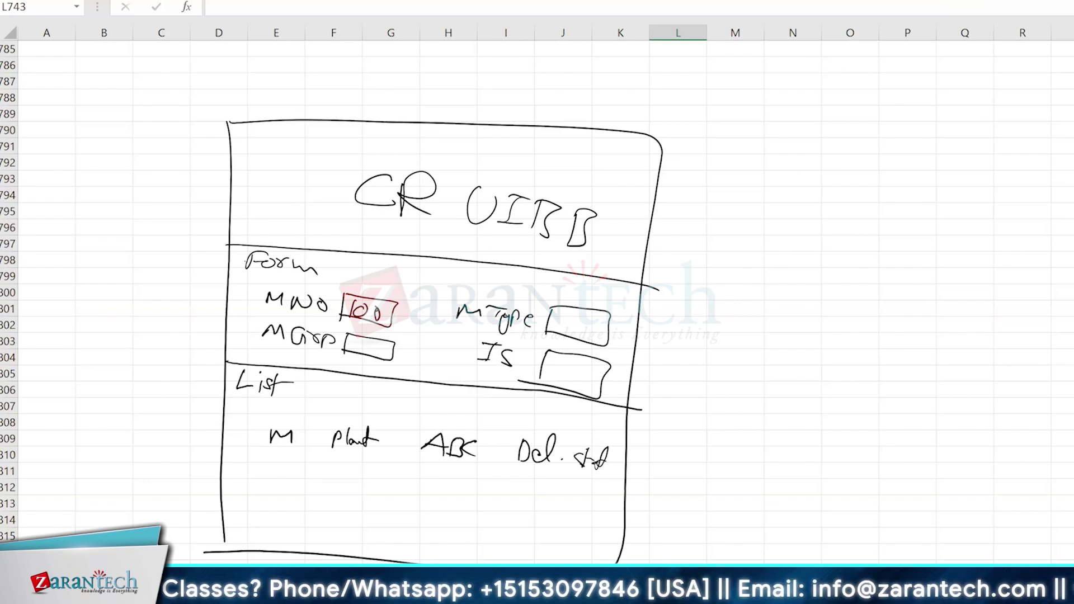
{"action": "mouse_move", "coordinate": [218, 300]}
{"action": "left_mouse_down"}
{"action": "mouse_move", "coordinate": [259, 301]}
{"action": "mouse_move", "coordinate": [252, 312]}
{"action": "left_mouse_up"}
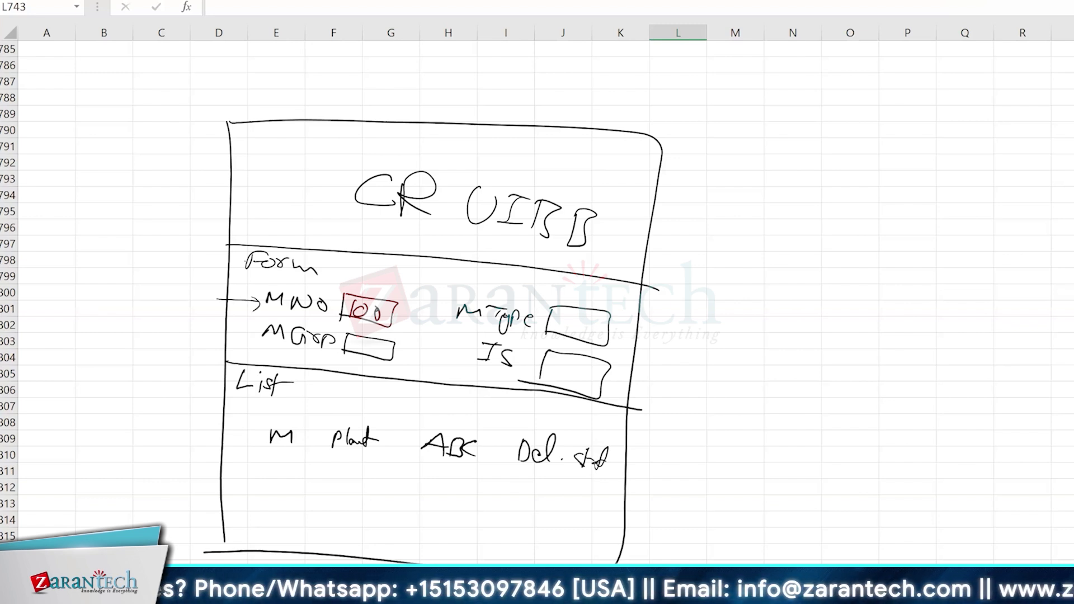
Fill the list with material 100 for plants "Germ" and "India", dashes in the other columns, and a third 100 in the M column
{"action": "mouse_move", "coordinate": [275, 457]}
{"action": "left_mouse_down"}
{"action": "mouse_move", "coordinate": [274, 473]}
{"action": "mouse_move", "coordinate": [298, 479]}
{"action": "mouse_move", "coordinate": [271, 480]}
{"action": "mouse_move", "coordinate": [313, 477]}
{"action": "left_mouse_up"}
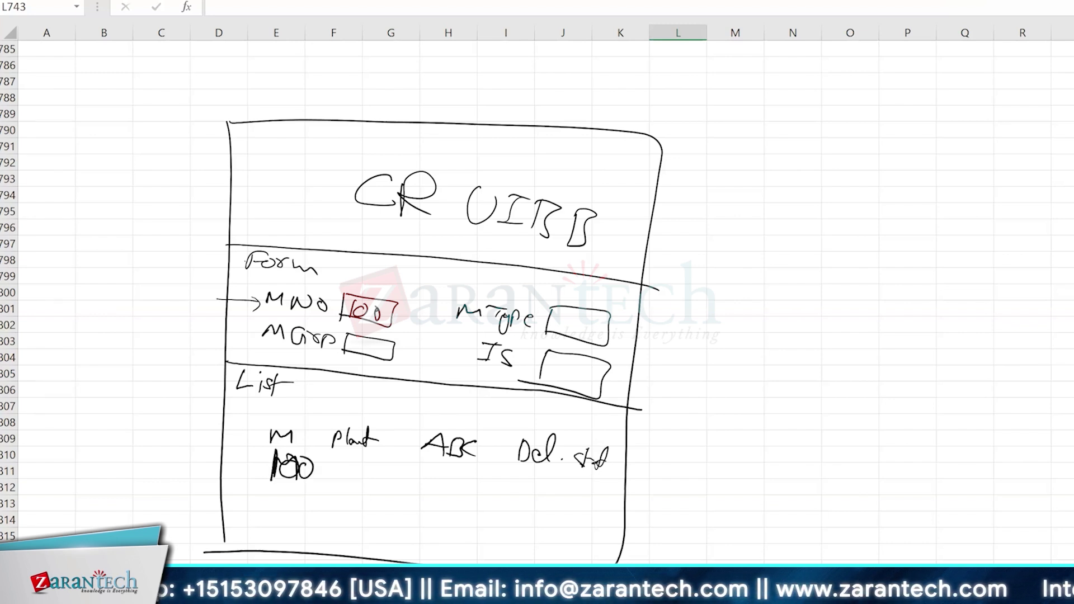
{"action": "mouse_move", "coordinate": [351, 462]}
{"action": "left_mouse_down"}
{"action": "mouse_move", "coordinate": [348, 479]}
{"action": "mouse_move", "coordinate": [456, 477]}
{"action": "left_mouse_up"}
{"action": "left_click_drag", "start_coordinate": [519, 484], "coordinate": [578, 484]}
{"action": "left_click", "coordinate": [290, 501]}
{"action": "mouse_move", "coordinate": [274, 491]}
{"action": "left_mouse_down"}
{"action": "mouse_move", "coordinate": [273, 513]}
{"action": "mouse_move", "coordinate": [291, 496]}
{"action": "left_mouse_up"}
{"action": "left_click_drag", "start_coordinate": [314, 495], "coordinate": [366, 501]}
{"action": "left_click_drag", "start_coordinate": [353, 502], "coordinate": [358, 518]}
{"action": "mouse_move", "coordinate": [359, 509]}
{"action": "left_mouse_down"}
{"action": "mouse_move", "coordinate": [383, 520]}
{"action": "mouse_move", "coordinate": [460, 513]}
{"action": "left_mouse_up"}
{"action": "left_click_drag", "start_coordinate": [509, 519], "coordinate": [517, 520]}
{"action": "left_click_drag", "start_coordinate": [560, 525], "coordinate": [571, 524]}
{"action": "left_click_drag", "start_coordinate": [277, 522], "coordinate": [275, 543]}
{"action": "left_click_drag", "start_coordinate": [291, 527], "coordinate": [295, 530]}
{"action": "left_click_drag", "start_coordinate": [322, 530], "coordinate": [320, 530]}
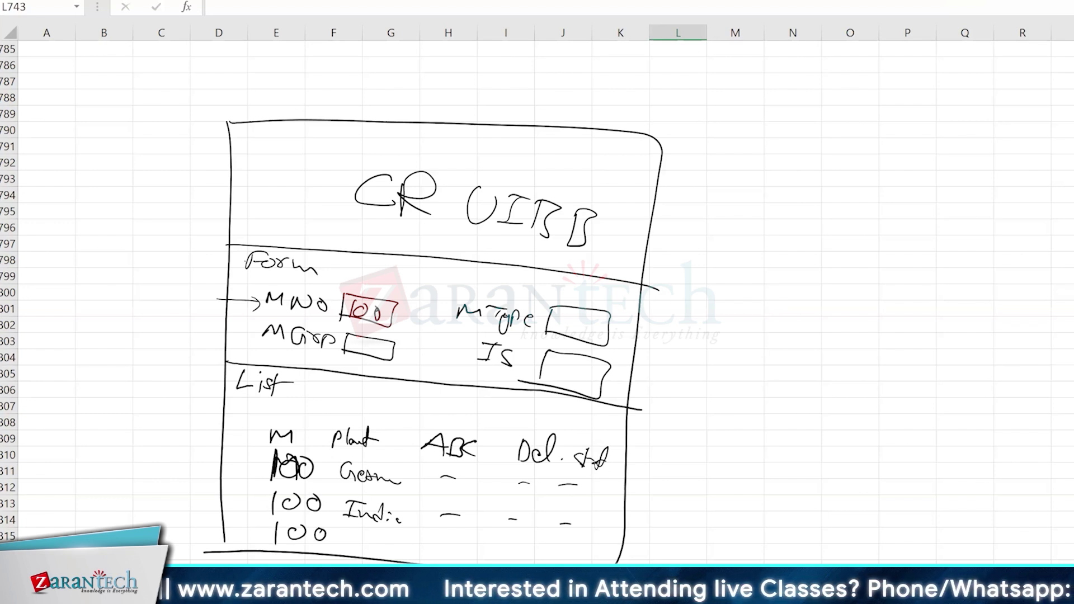
Box the list's M column and draw a bracket beside the frame linking it to the form's M NO field
{"action": "left_click_drag", "start_coordinate": [268, 419], "coordinate": [266, 538]}
{"action": "left_click_drag", "start_coordinate": [275, 419], "coordinate": [337, 558]}
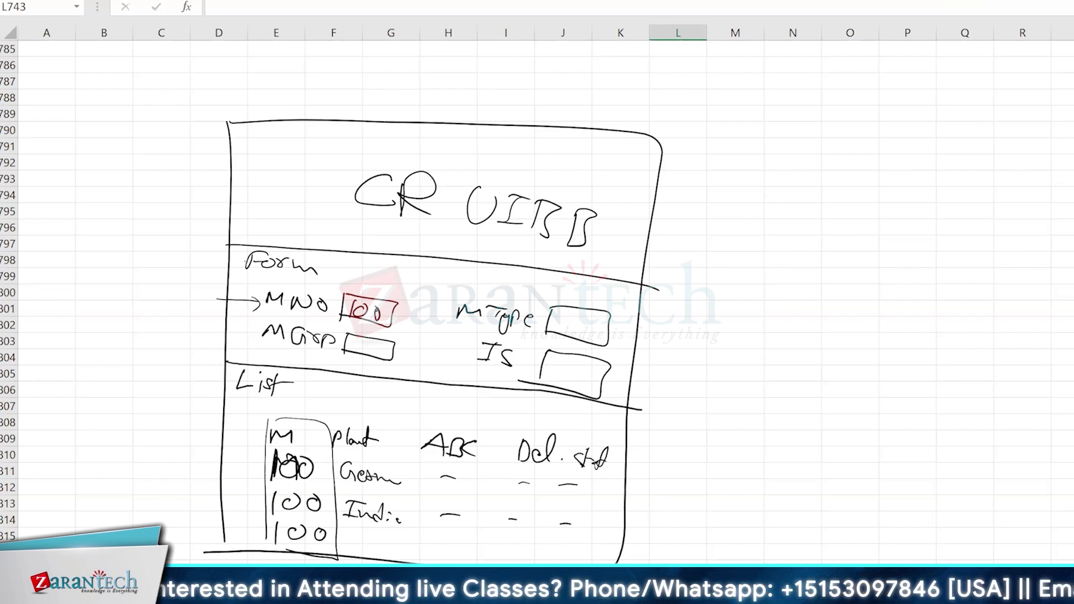
{"action": "left_click_drag", "start_coordinate": [218, 290], "coordinate": [212, 446]}
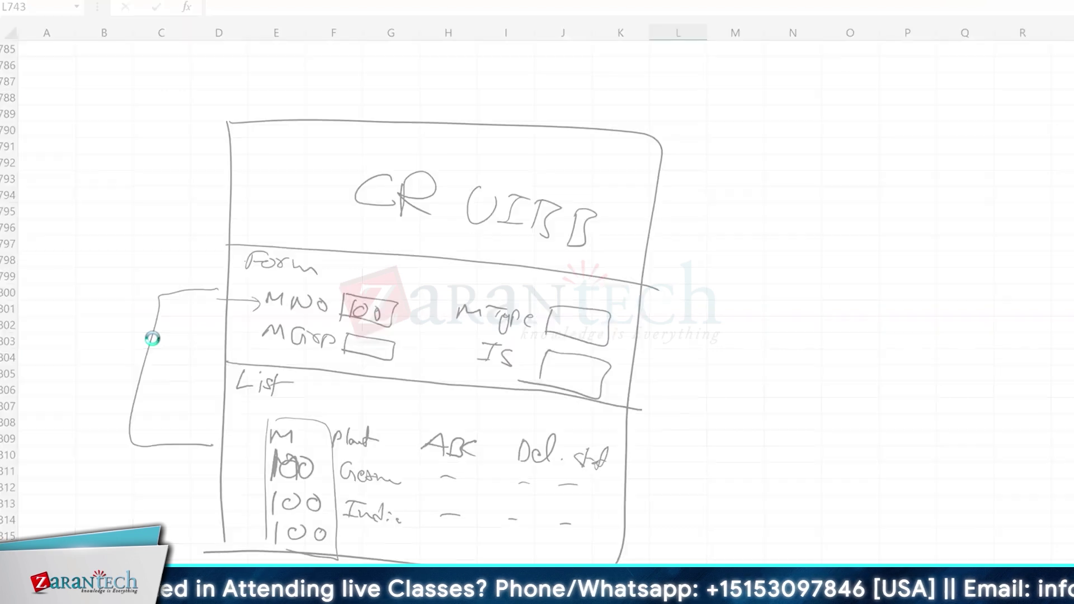
Add arrowheads to both ends of the bracket linking the Form section to the List section
{"action": "left_click", "coordinate": [152, 339]}
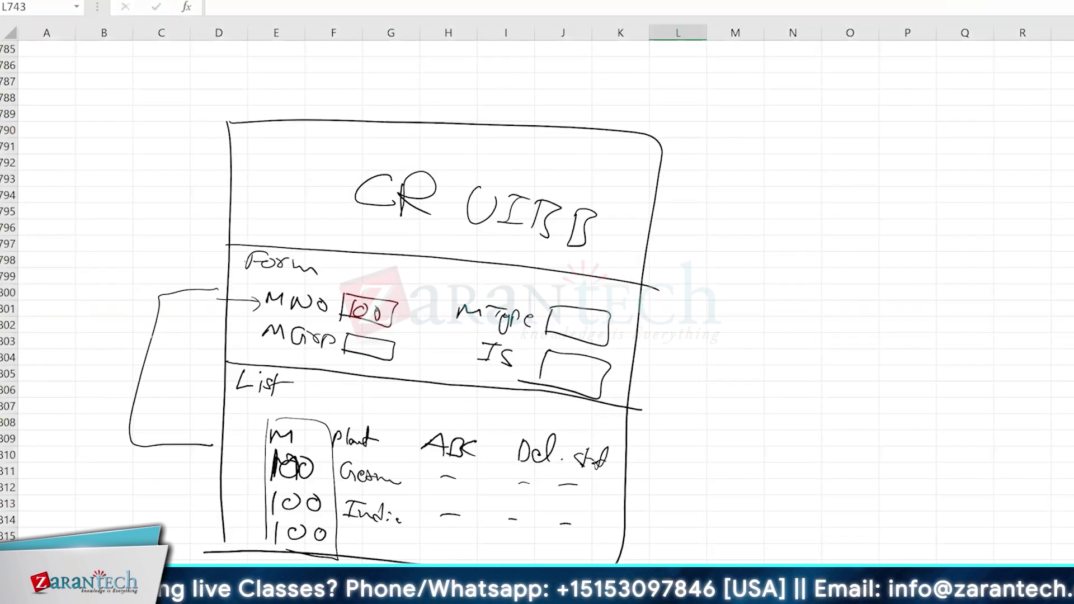
{"action": "left_click_drag", "start_coordinate": [214, 278], "coordinate": [214, 299]}
{"action": "left_click_drag", "start_coordinate": [202, 431], "coordinate": [188, 468]}
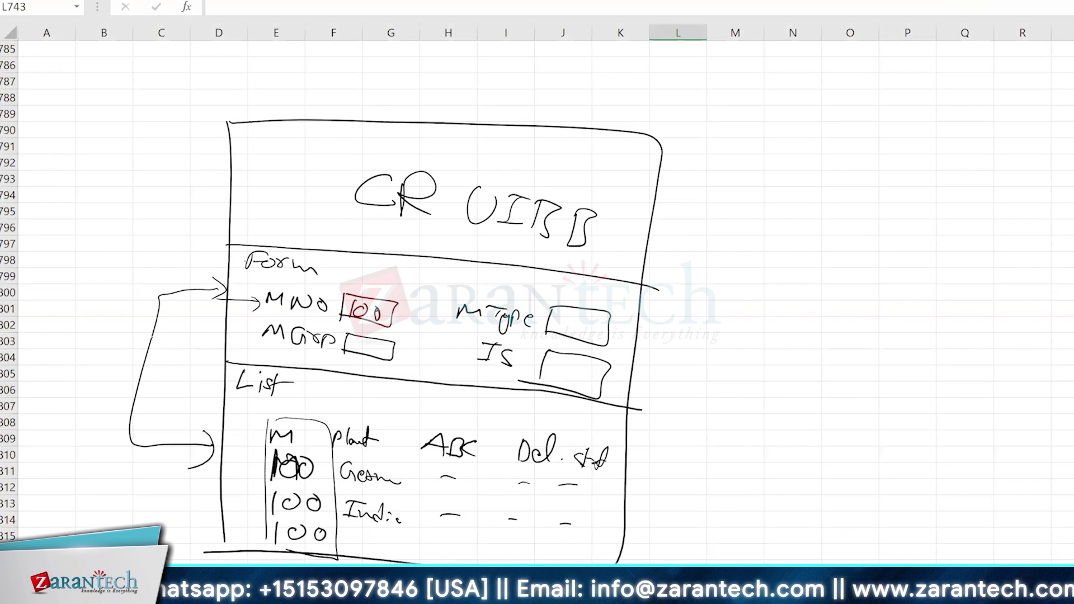
Handwrite "Leading", "Qual" and "Ref" beside the page sketch and draw a frame around the three words
{"action": "mouse_move", "coordinate": [888, 153]}
{"action": "left_mouse_down"}
{"action": "mouse_move", "coordinate": [857, 182]}
{"action": "mouse_move", "coordinate": [977, 246]}
{"action": "mouse_move", "coordinate": [966, 263]}
{"action": "left_mouse_up"}
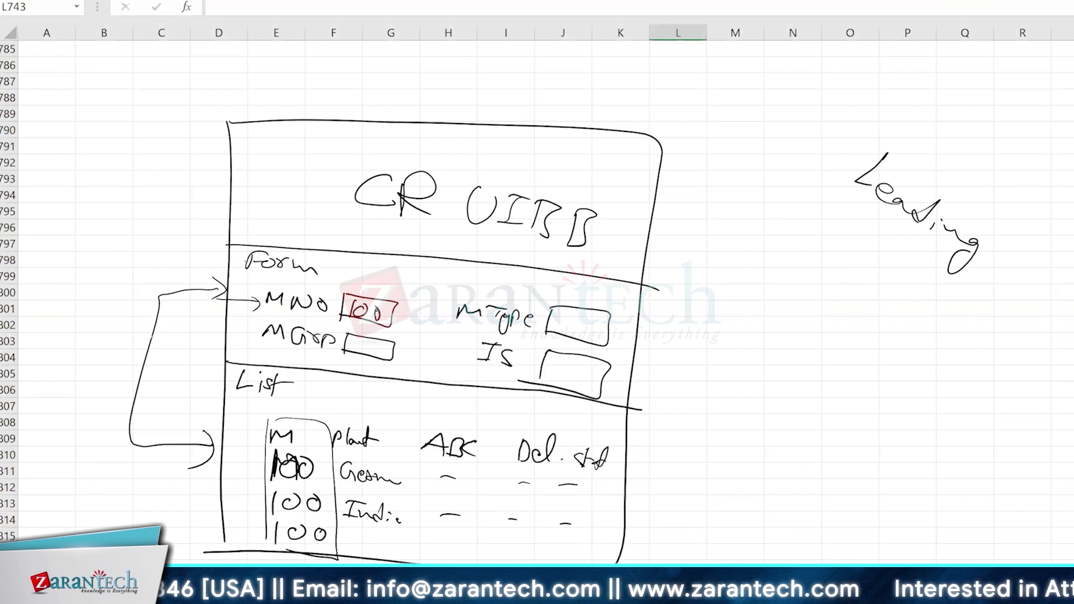
{"action": "left_click_drag", "start_coordinate": [844, 217], "coordinate": [837, 253]}
{"action": "left_click_drag", "start_coordinate": [856, 246], "coordinate": [873, 258]}
{"action": "mouse_move", "coordinate": [881, 246]}
{"action": "left_mouse_down"}
{"action": "mouse_move", "coordinate": [883, 267]}
{"action": "mouse_move", "coordinate": [912, 244]}
{"action": "left_mouse_up"}
{"action": "mouse_move", "coordinate": [817, 289]}
{"action": "left_mouse_down"}
{"action": "mouse_move", "coordinate": [845, 274]}
{"action": "mouse_move", "coordinate": [839, 305]}
{"action": "left_mouse_up"}
{"action": "mouse_move", "coordinate": [856, 298]}
{"action": "left_mouse_down"}
{"action": "mouse_move", "coordinate": [887, 295]}
{"action": "mouse_move", "coordinate": [872, 331]}
{"action": "left_mouse_up"}
{"action": "left_click_drag", "start_coordinate": [880, 127], "coordinate": [742, 274]}
{"action": "left_click_drag", "start_coordinate": [881, 124], "coordinate": [750, 276]}
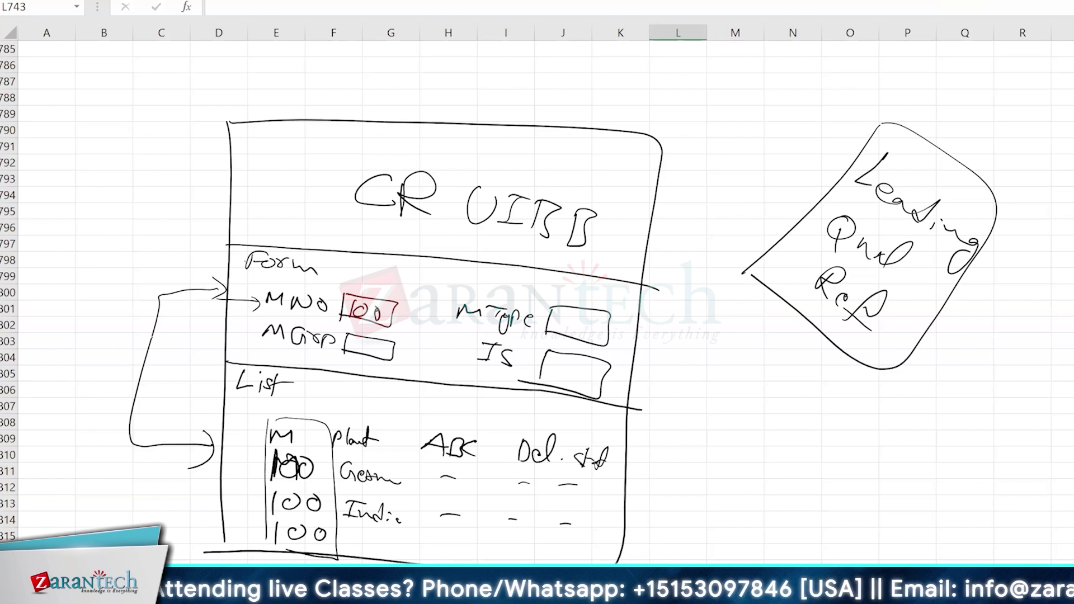
Emphasize the M NO box containing 100 with extra strokes and draw check marks beside the Form and List sections
{"action": "left_click_drag", "start_coordinate": [344, 292], "coordinate": [338, 319]}
{"action": "left_click_drag", "start_coordinate": [396, 303], "coordinate": [338, 316]}
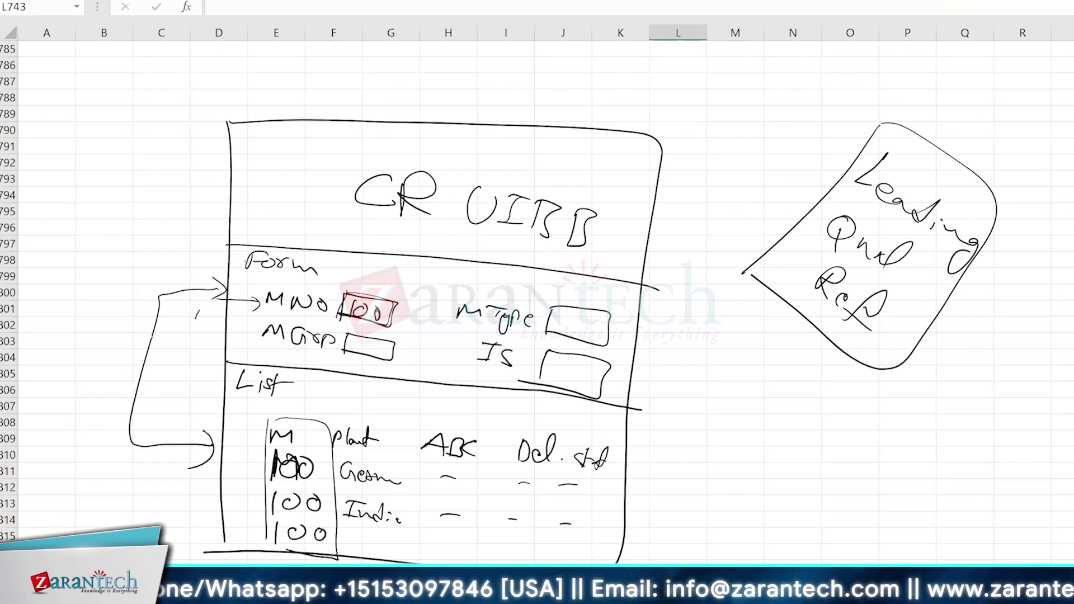
{"action": "left_click_drag", "start_coordinate": [646, 324], "coordinate": [733, 317]}
{"action": "left_click_drag", "start_coordinate": [633, 470], "coordinate": [709, 456]}
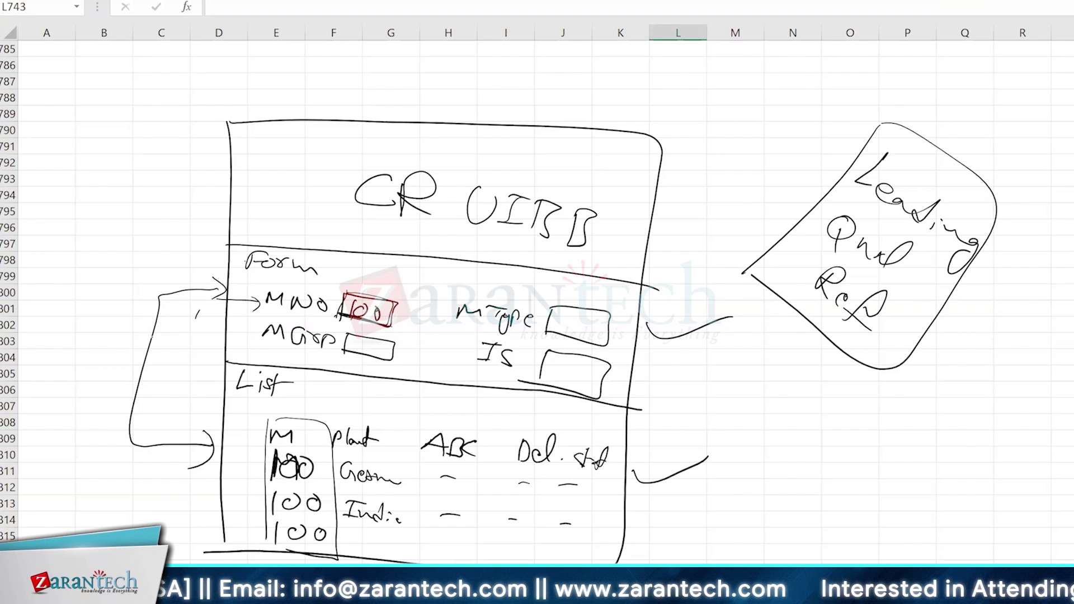
{"action": "left_click_drag", "start_coordinate": [339, 289], "coordinate": [385, 328]}
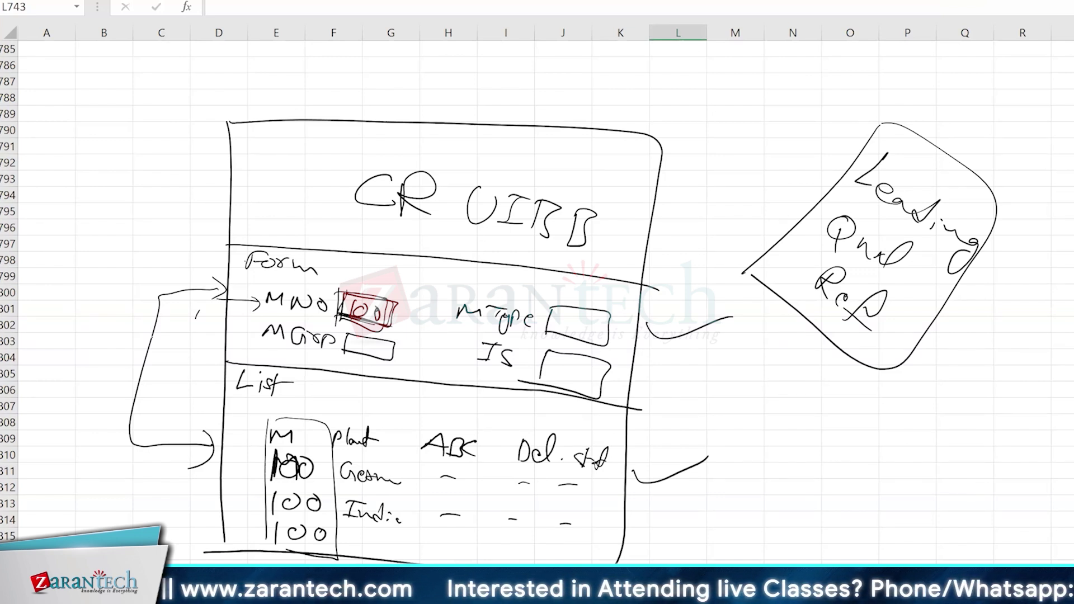
{"action": "left_click_drag", "start_coordinate": [358, 282], "coordinate": [418, 276]}
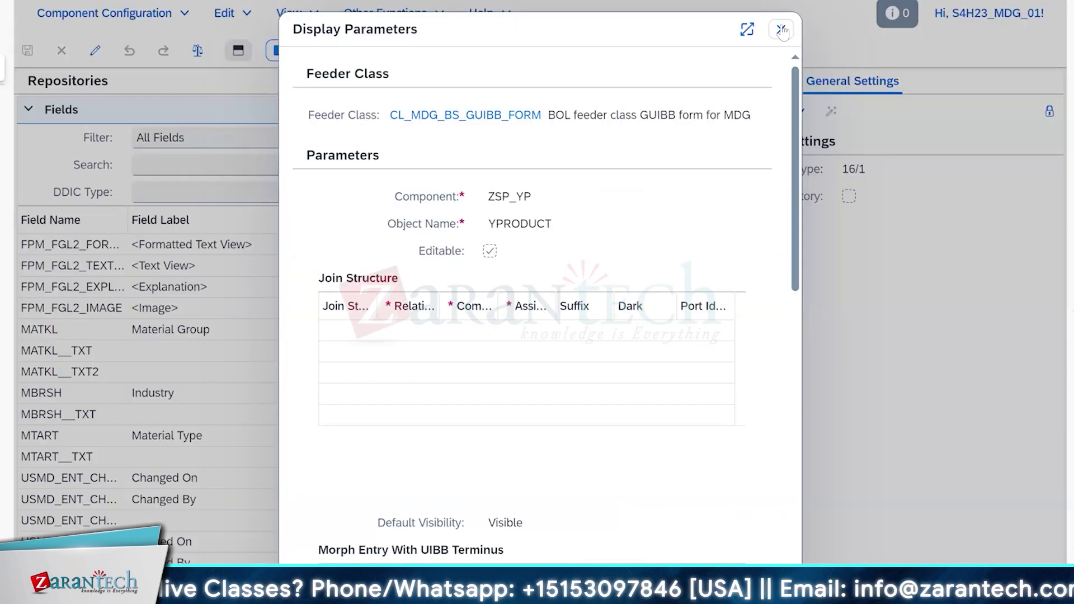
Close the form's feeder class parameters and open the Wire Schema of overview page YP_USMD_GEN_OVP_TEMPLATE
{"action": "left_click", "coordinate": [782, 31]}
{"action": "left_click", "coordinate": [321, 51]}
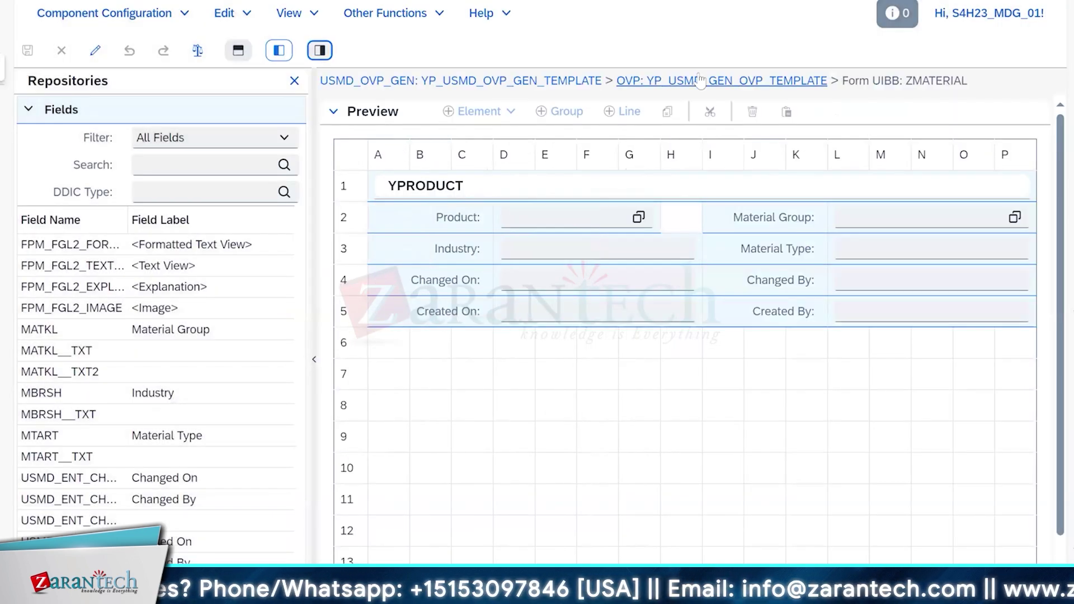
{"action": "left_click", "coordinate": [700, 80]}
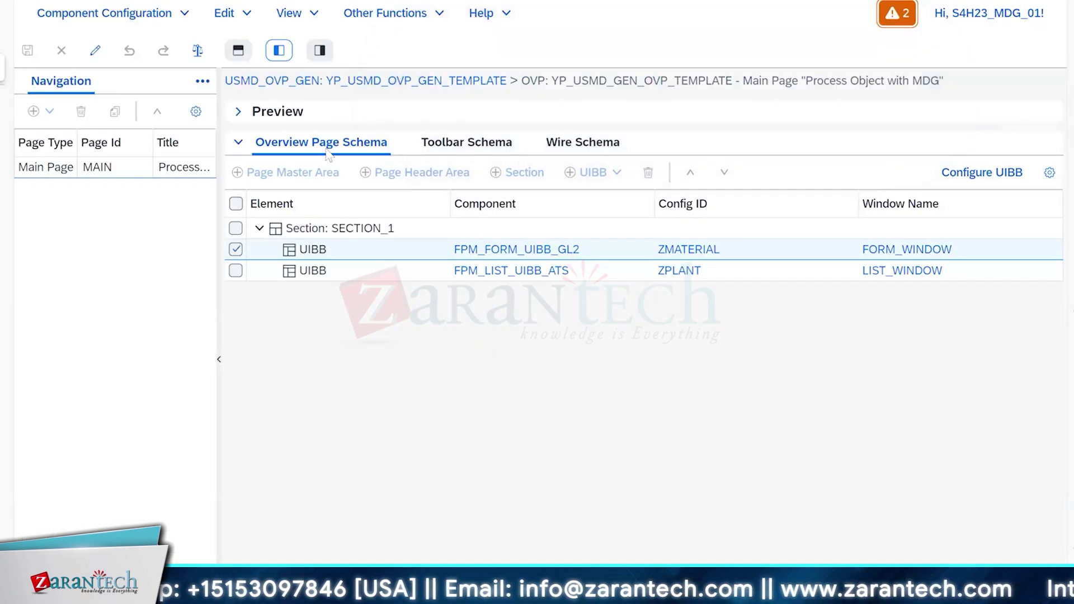
{"action": "left_click", "coordinate": [576, 147]}
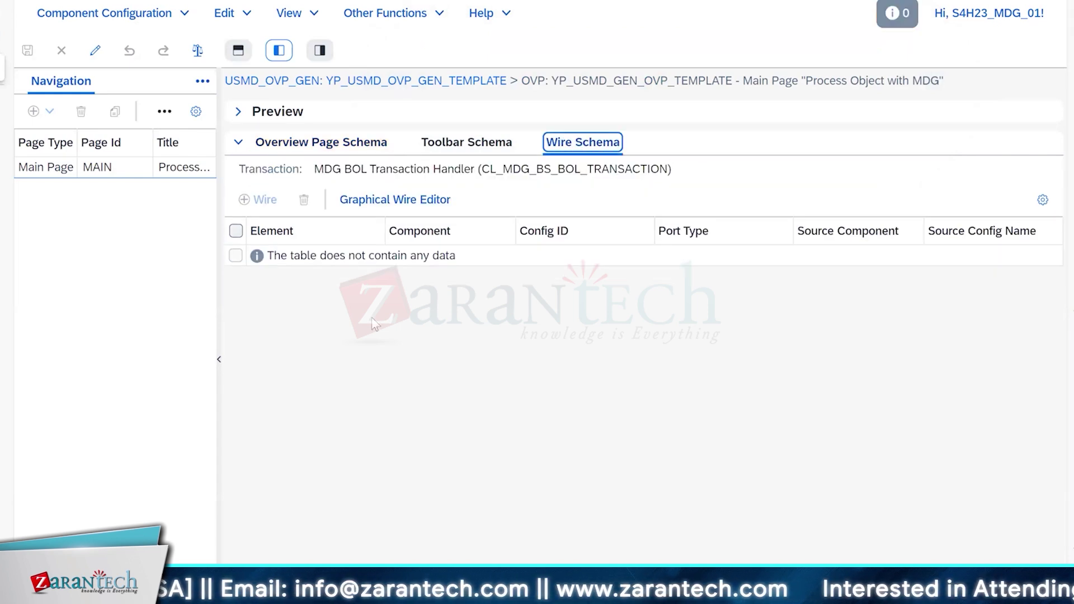
Switch the configuration to edit mode and add a wire for component FPM_FORM_UIBB_GL2 with config ID ZMATERIAL
{"action": "left_click", "coordinate": [102, 53]}
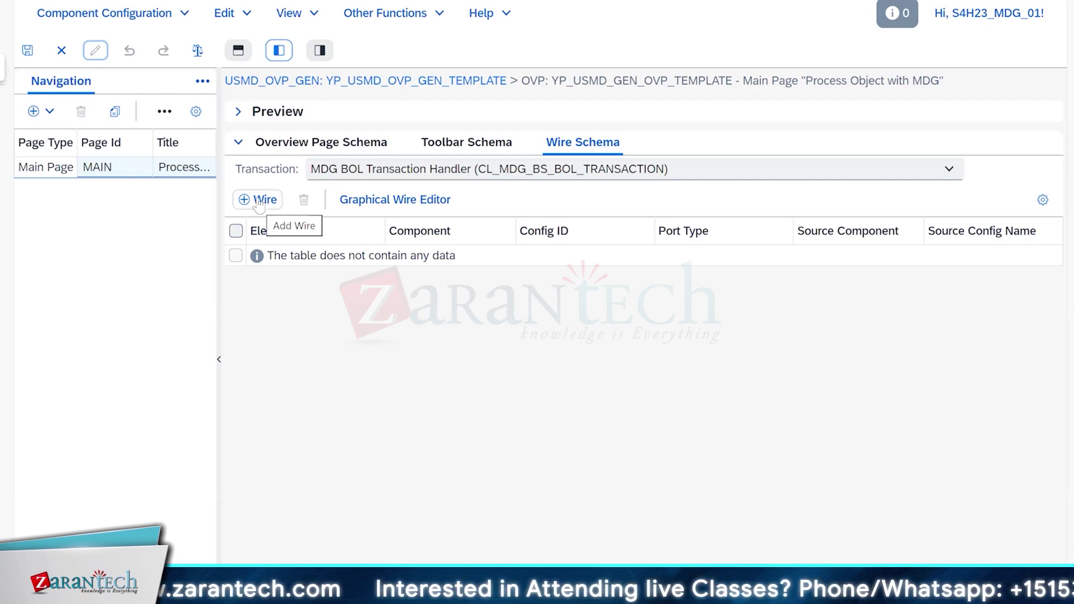
{"action": "left_click", "coordinate": [260, 208]}
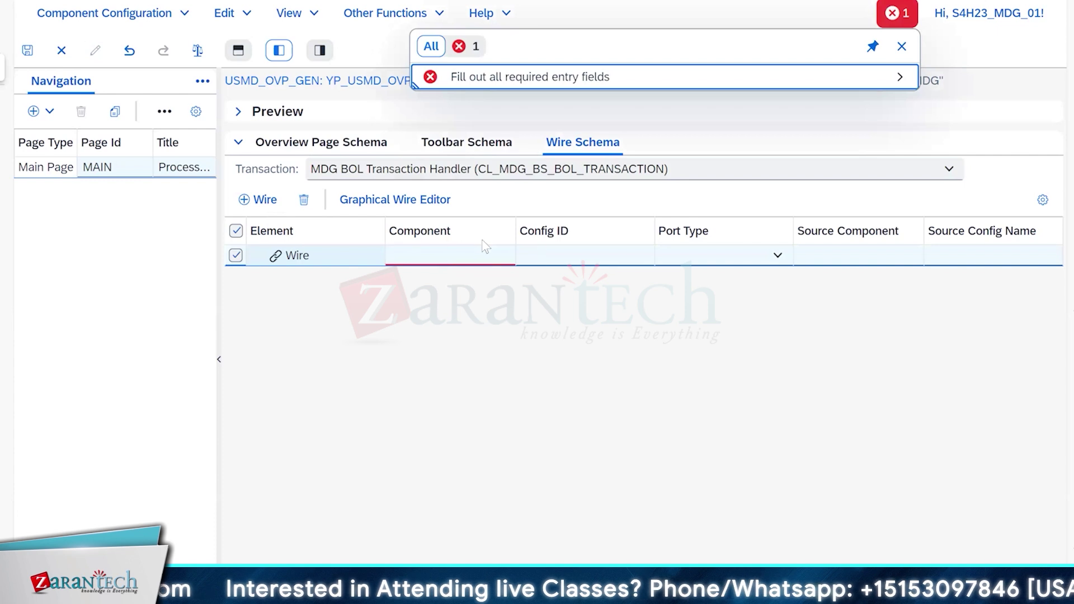
{"action": "left_click", "coordinate": [902, 46]}
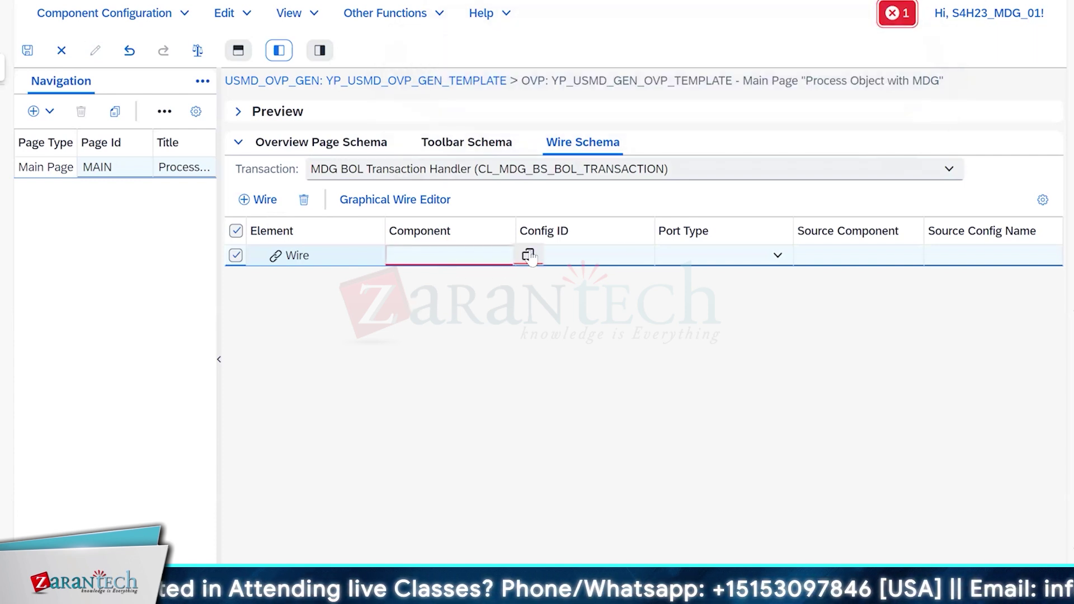
{"action": "left_click", "coordinate": [528, 255]}
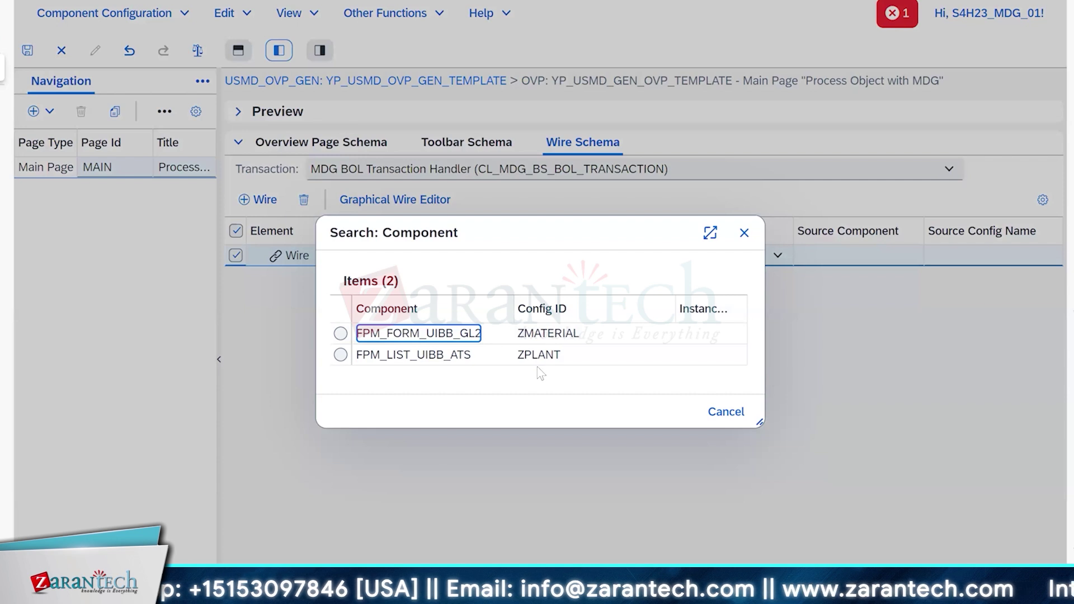
{"action": "left_click", "coordinate": [340, 335]}
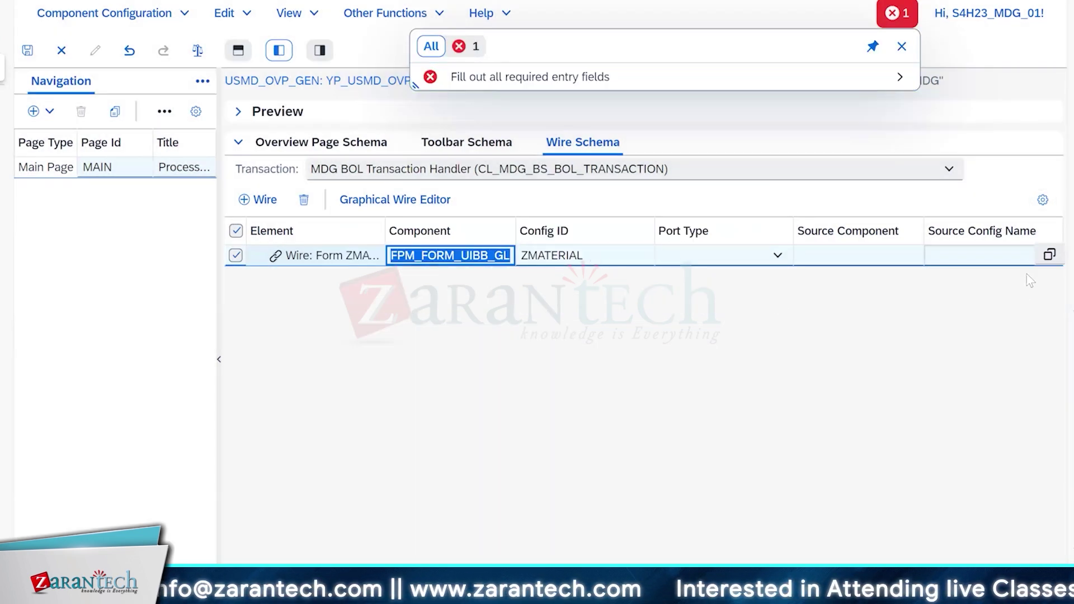
Show the Connector Class, Instance ID, Port Identifier and Srce Inst. ID columns in the wire table and widen the Connector Class column
{"action": "left_click", "coordinate": [1043, 200]}
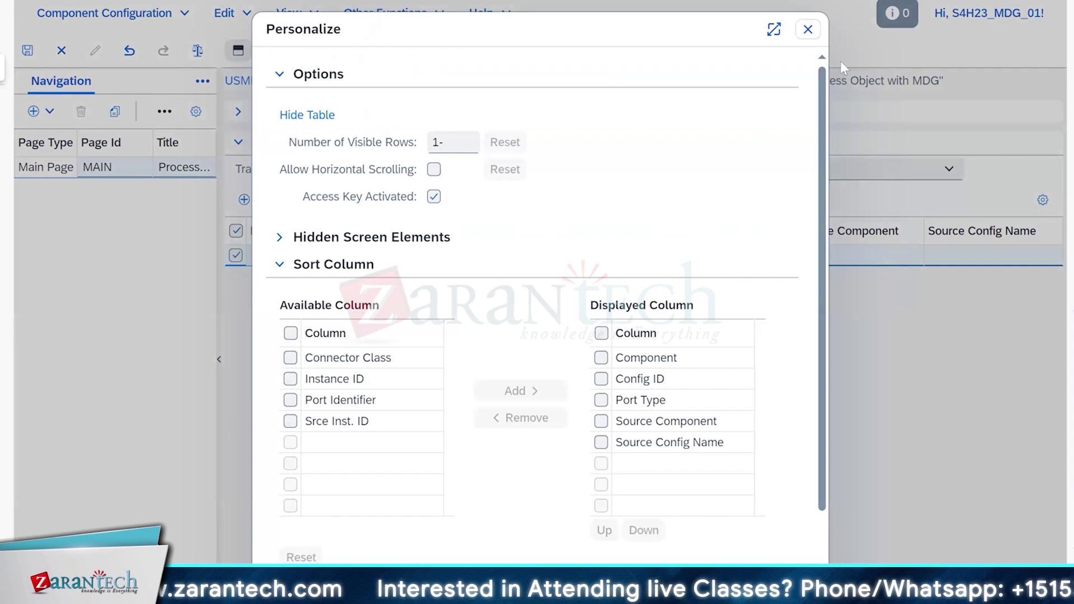
{"action": "left_click", "coordinate": [808, 29]}
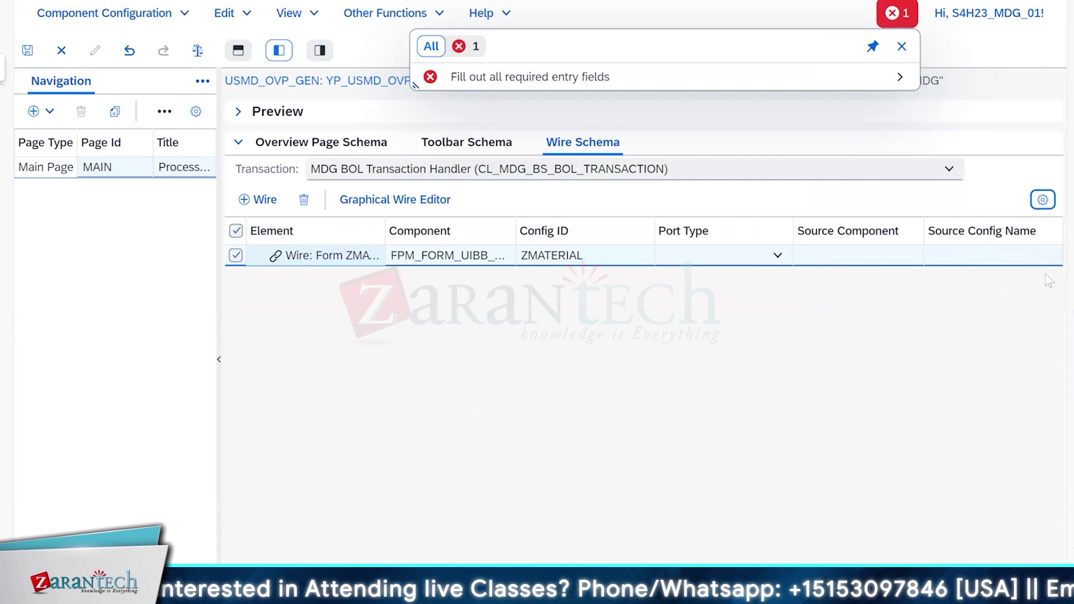
{"action": "left_click", "coordinate": [1043, 200]}
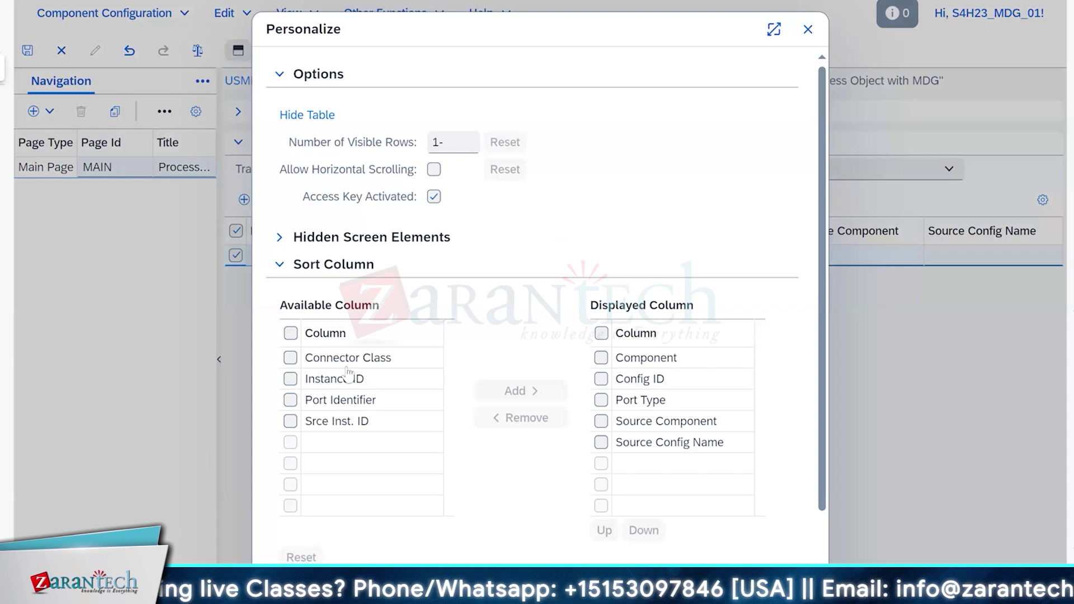
{"action": "left_click", "coordinate": [291, 334]}
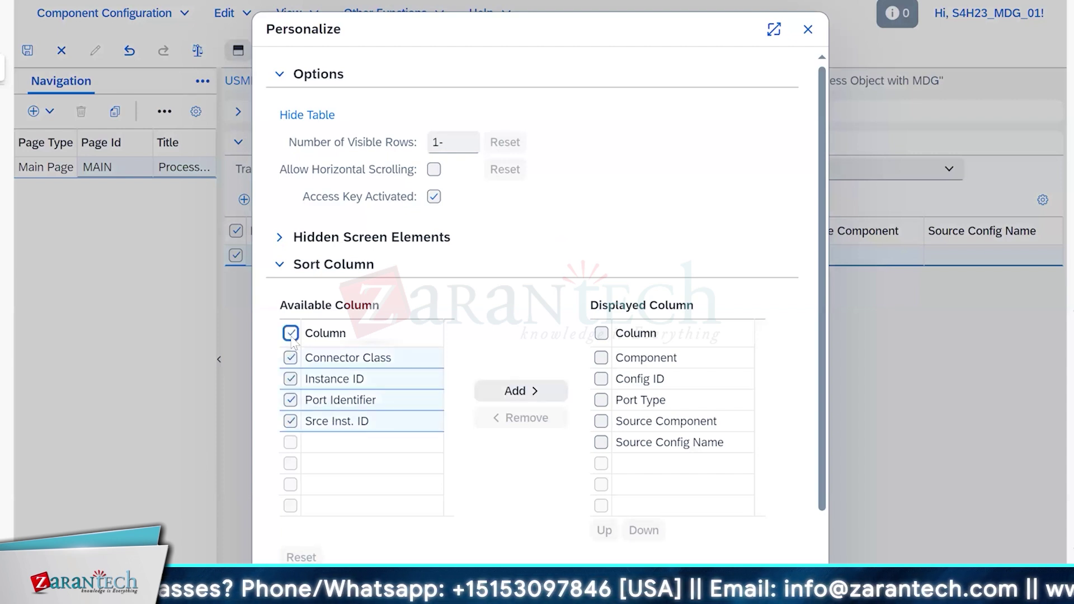
{"action": "left_click", "coordinate": [511, 391]}
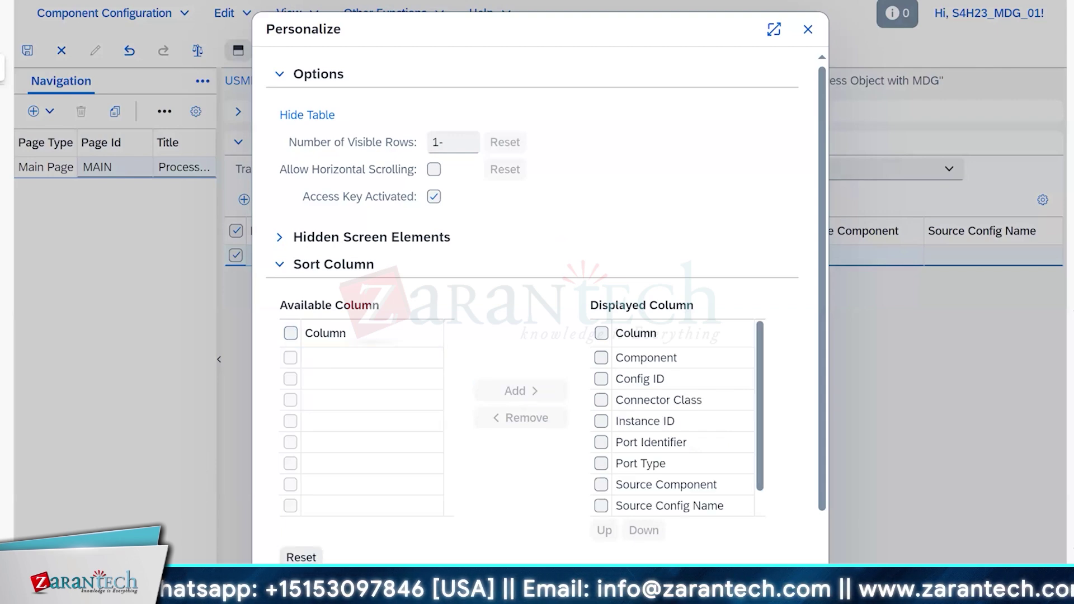
{"action": "left_click", "coordinate": [757, 585]}
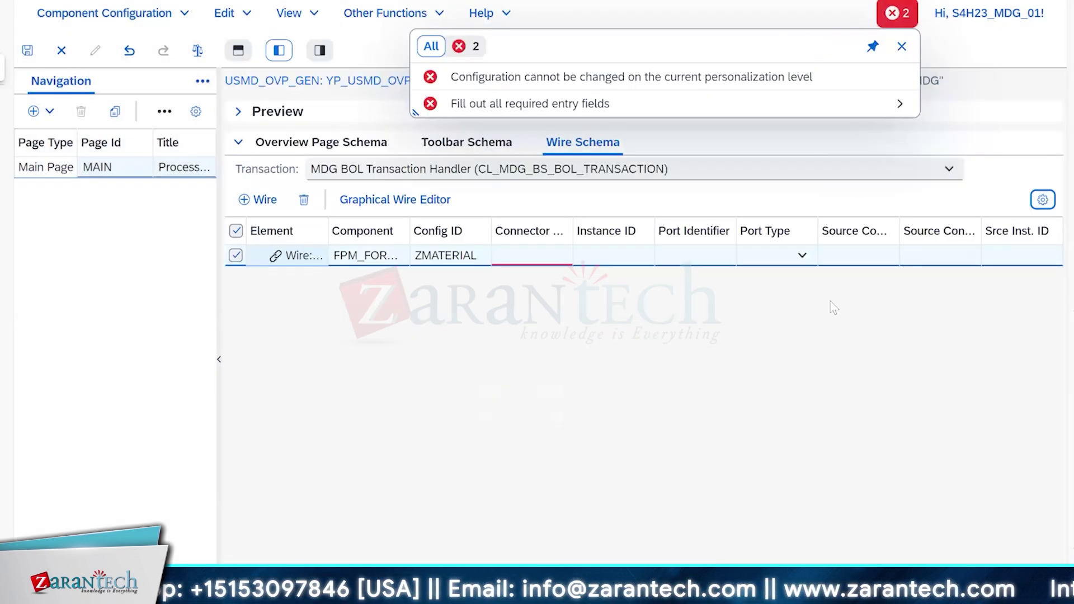
{"action": "left_click", "coordinate": [527, 256]}
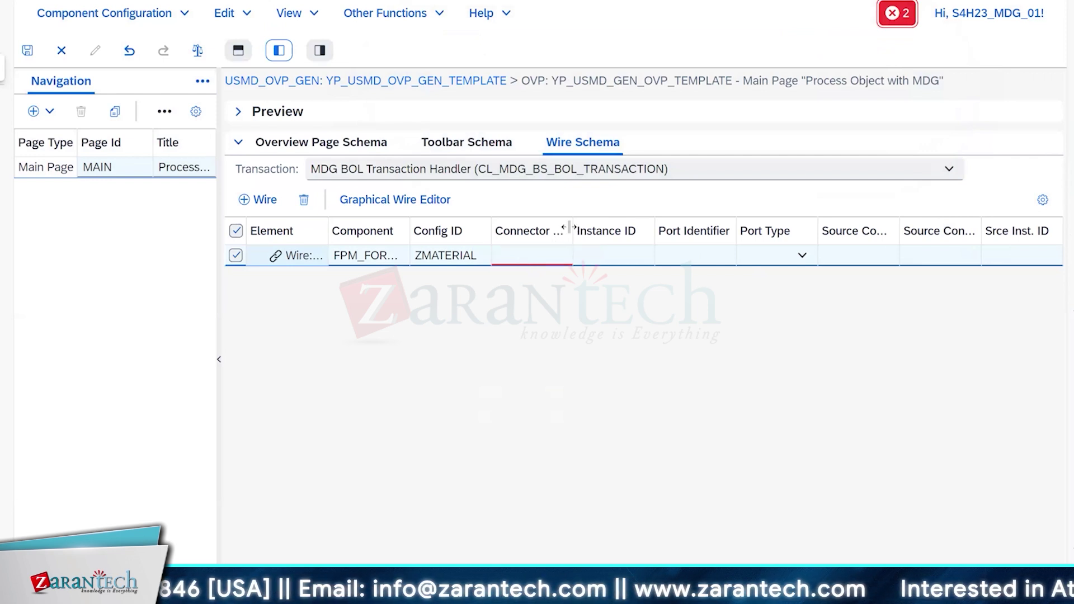
{"action": "left_click_drag", "start_coordinate": [573, 231], "coordinate": [638, 224]}
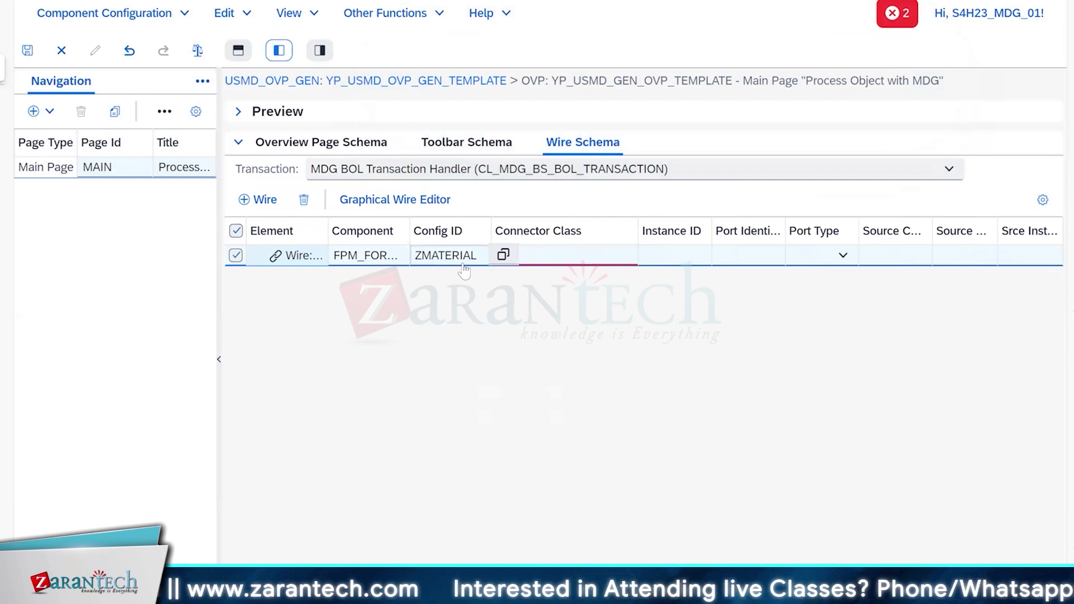
Copy CL_FPM_CONNECTOR_BOL_IDENTITY from the type 1 line of the notes into the ZMATERIAL wire's connector class
{"action": "left_click", "coordinate": [546, 257]}
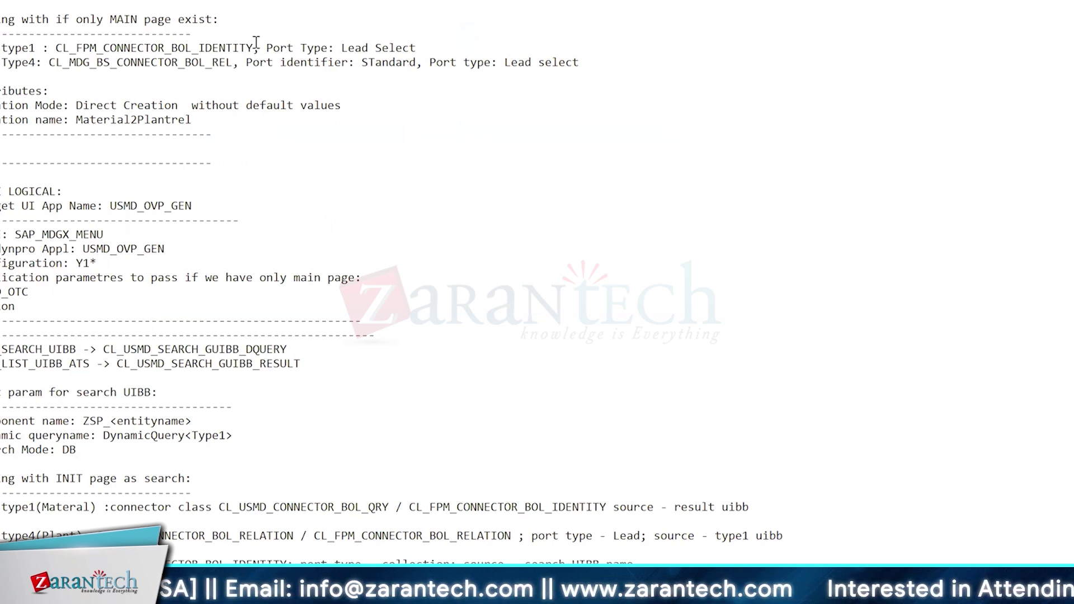
{"action": "left_click_drag", "start_coordinate": [37, 50], "coordinate": [0, 49]}
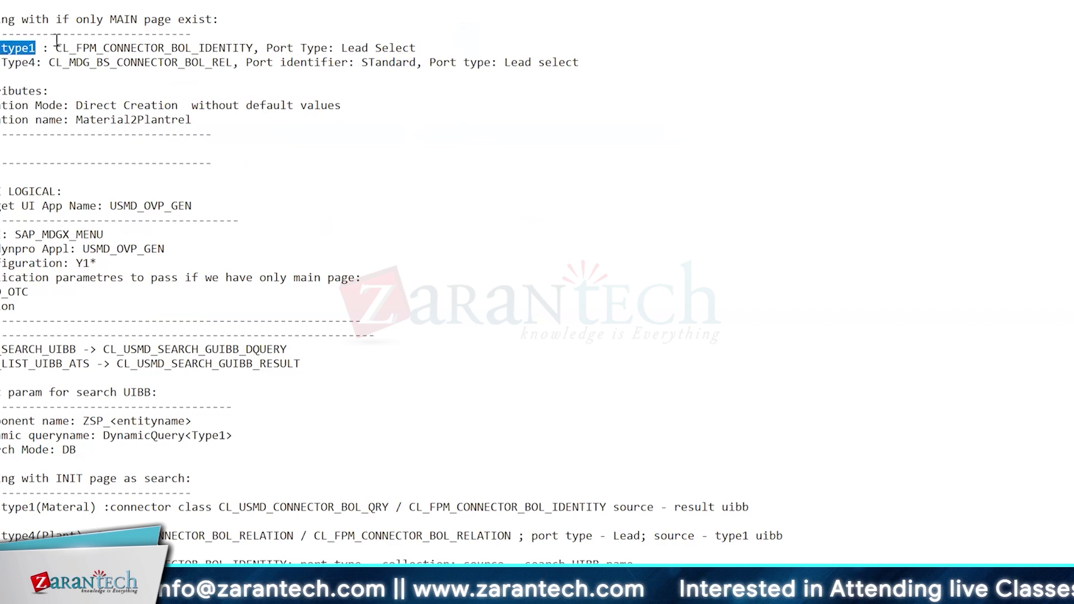
{"action": "left_click_drag", "start_coordinate": [56, 47], "coordinate": [251, 44]}
{"action": "key", "text": "alt+Tab"}
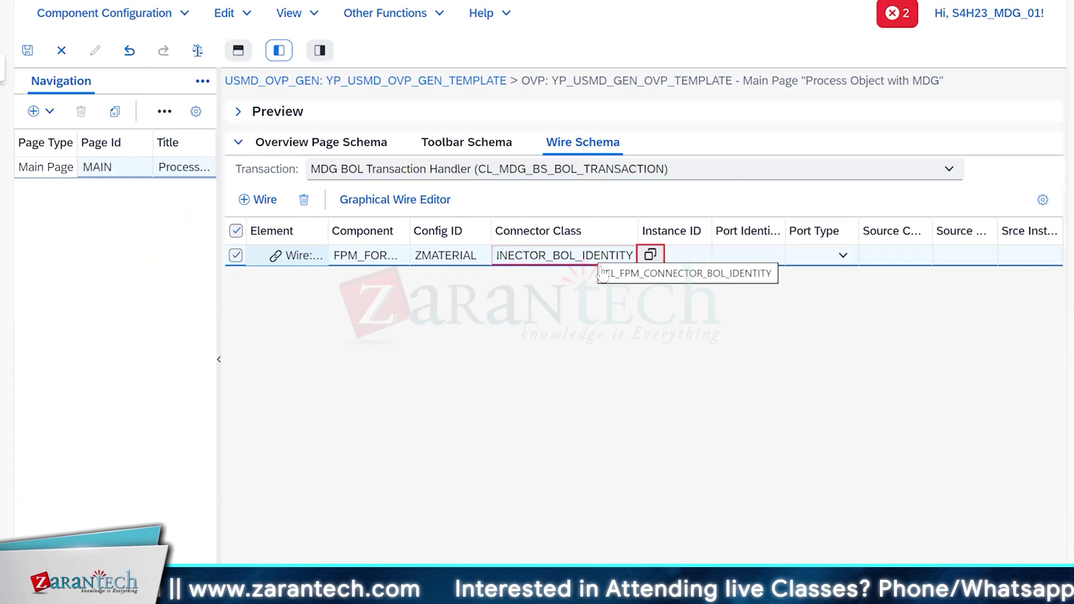
Recheck the type 1 wiring line in the notes and set the ZMATERIAL wire's port type to Lead Selection, leaving the port identifier empty
{"action": "key", "text": "alt+Tab"}
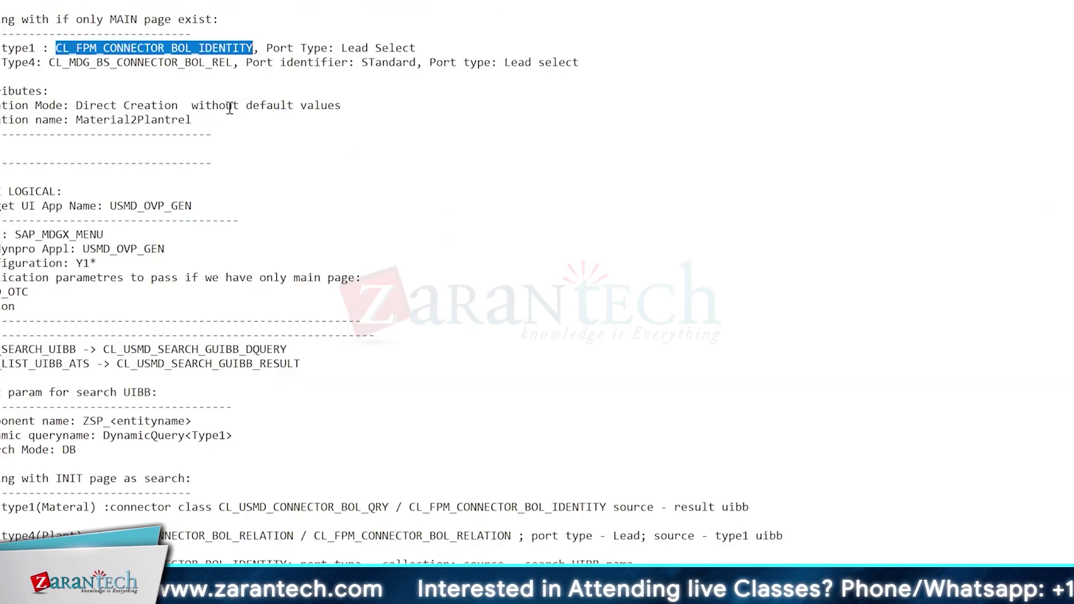
{"action": "left_click", "coordinate": [56, 48]}
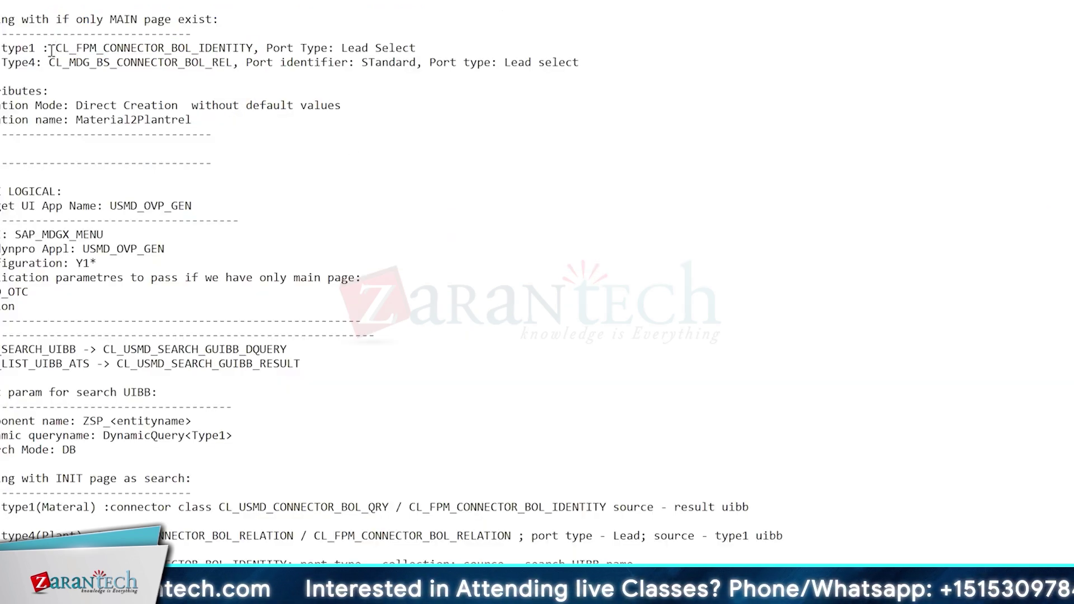
{"action": "left_click_drag", "start_coordinate": [180, 47], "coordinate": [252, 46]}
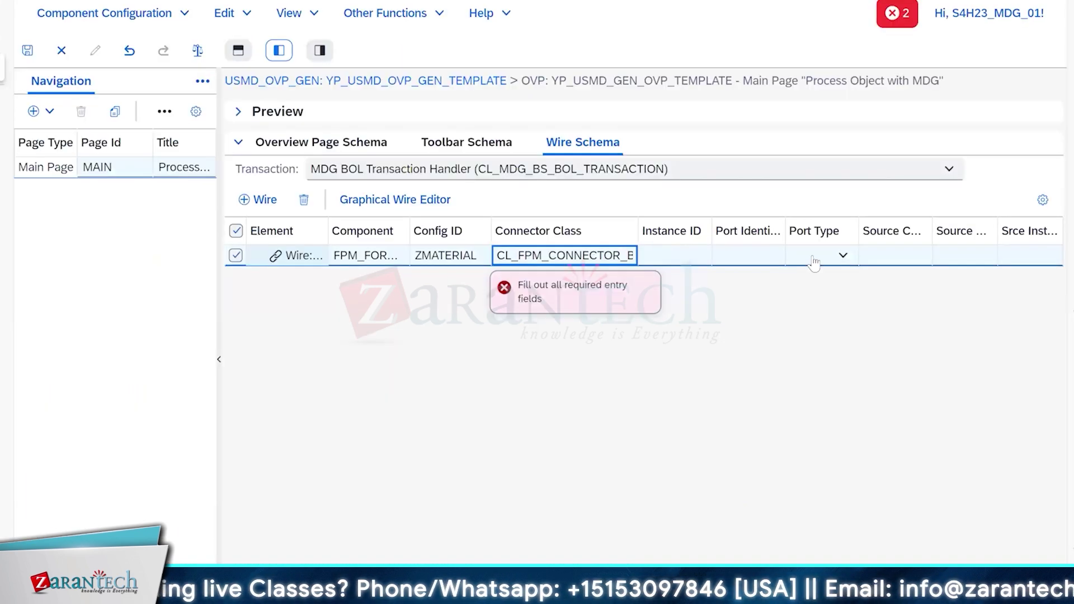
{"action": "left_click", "coordinate": [817, 256]}
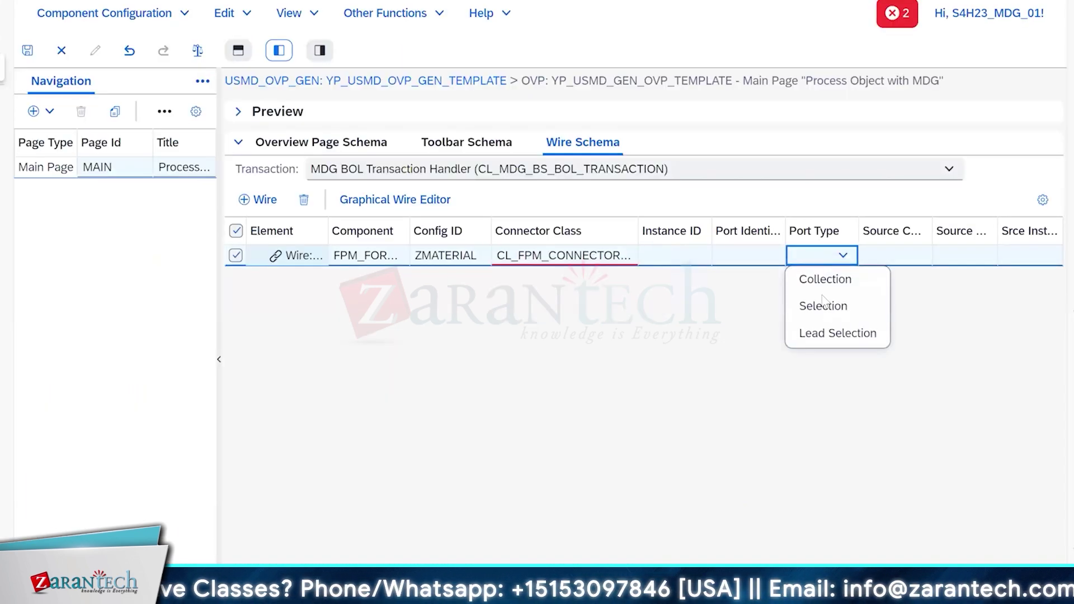
{"action": "left_click", "coordinate": [837, 333]}
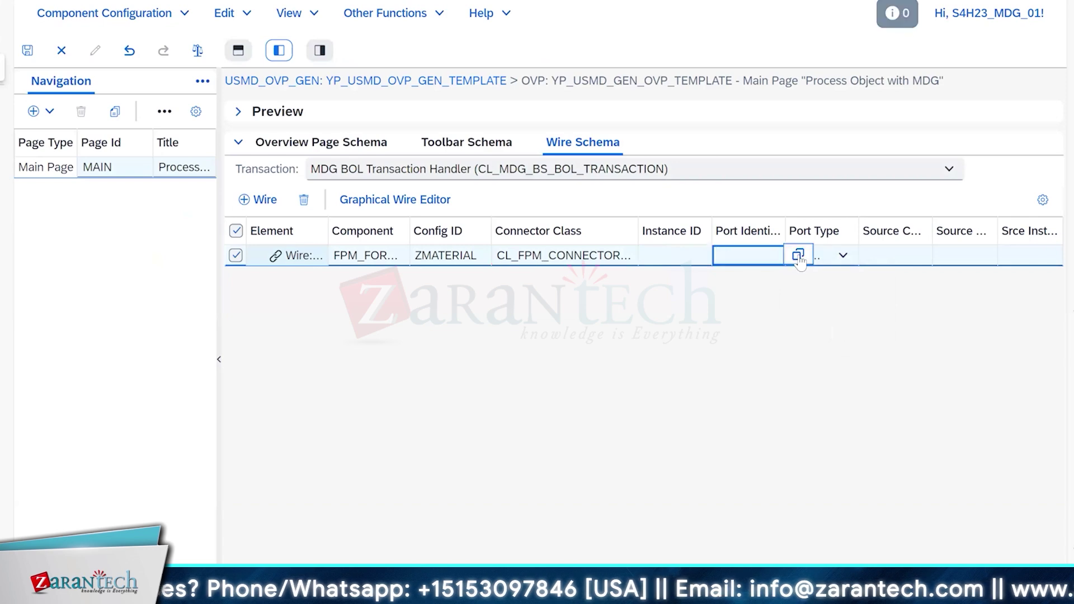
{"action": "left_click", "coordinate": [798, 255]}
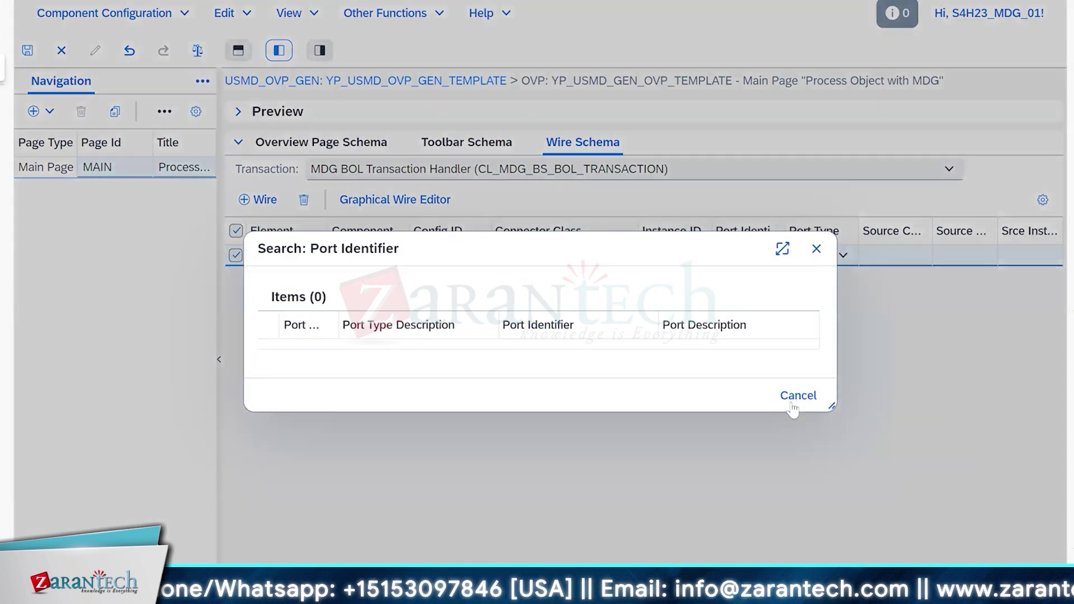
{"action": "left_click", "coordinate": [789, 395]}
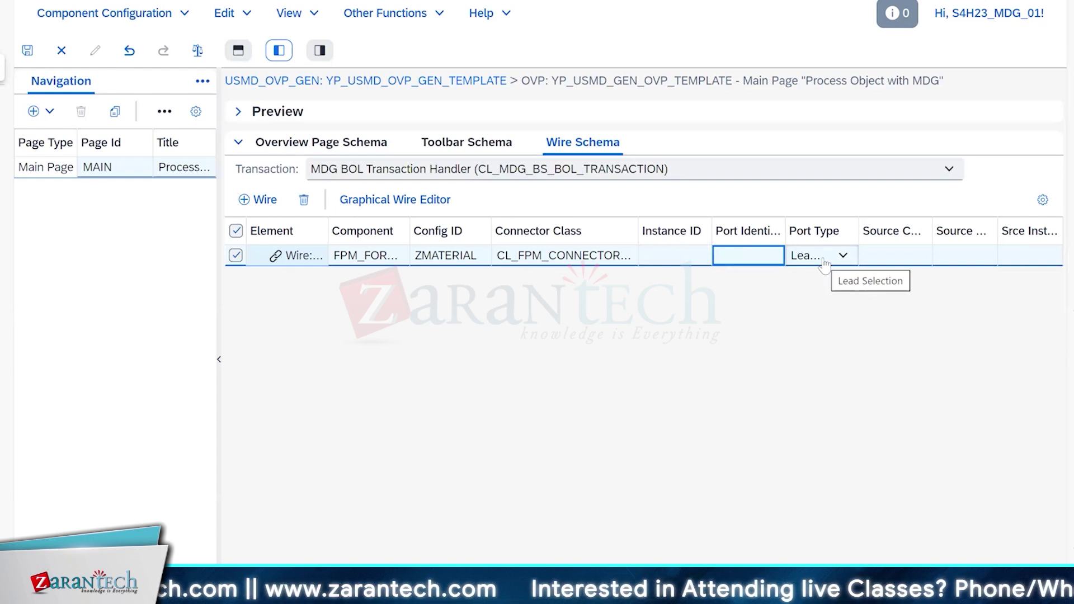
Add a second wire for component FPM_LIST_UIBB_ATS with config ID ZPLANT
{"action": "left_click", "coordinate": [264, 203]}
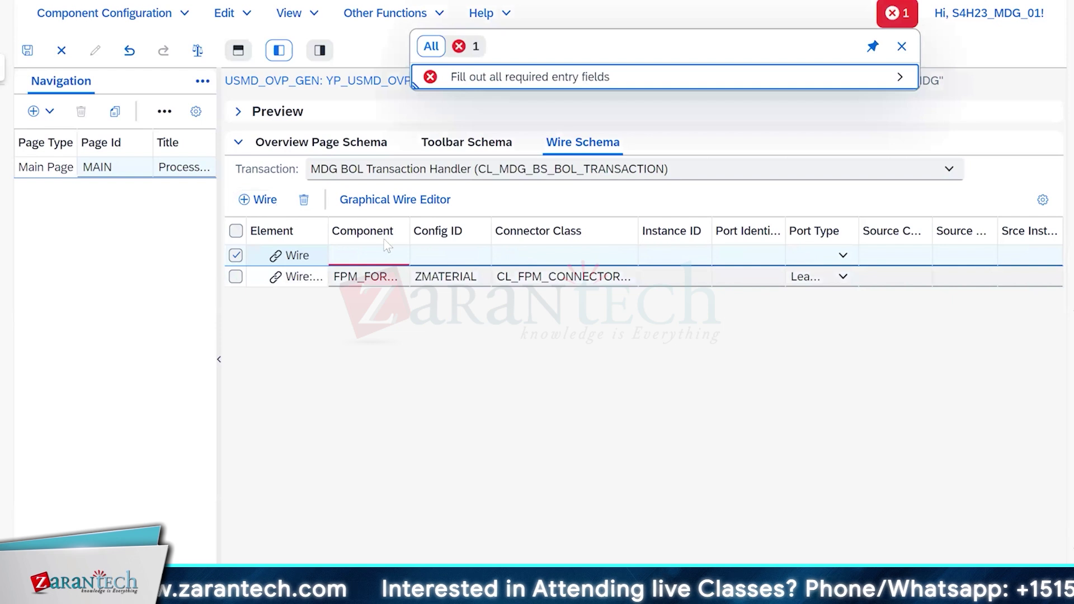
{"action": "left_click", "coordinate": [420, 256]}
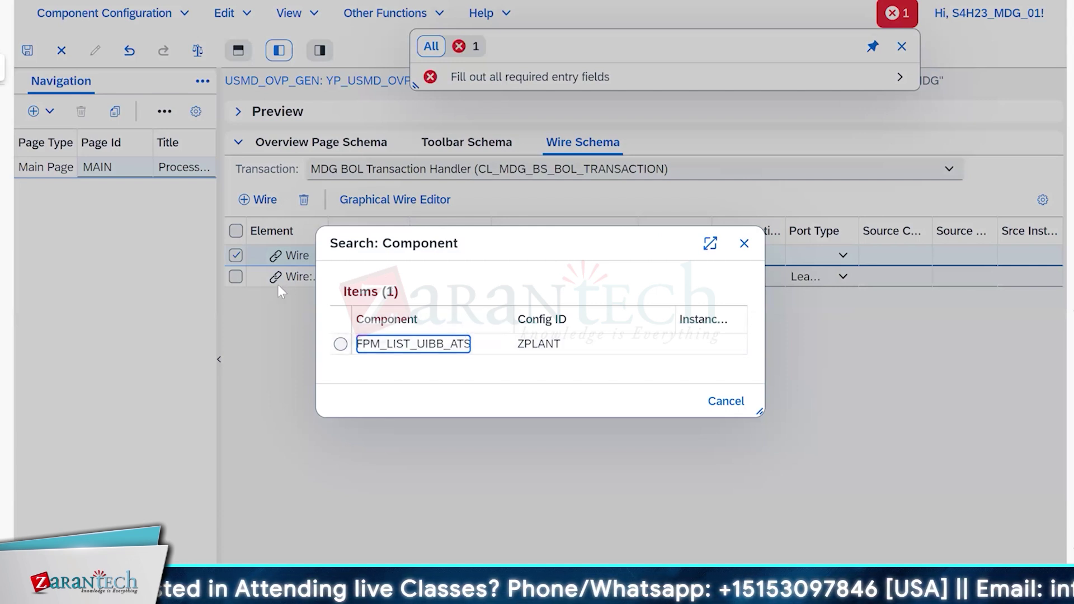
{"action": "left_click", "coordinate": [340, 344]}
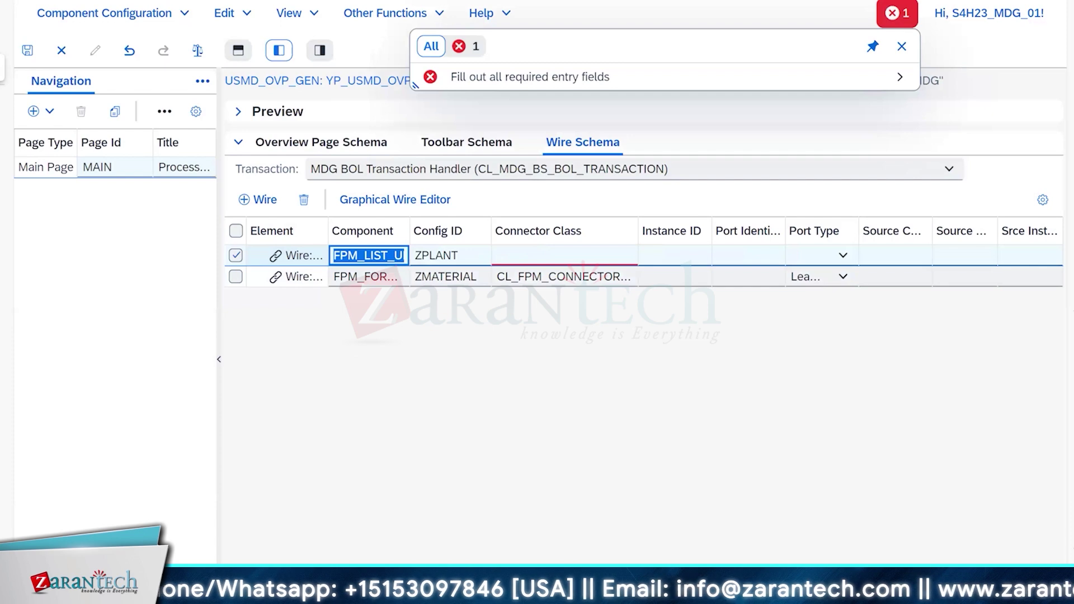
Copy CL_MDG_BS_CONNECTOR_BOL_REL from the type 4 line of the notes into the ZPLANT wire's connector class
{"action": "key", "text": "alt+Tab"}
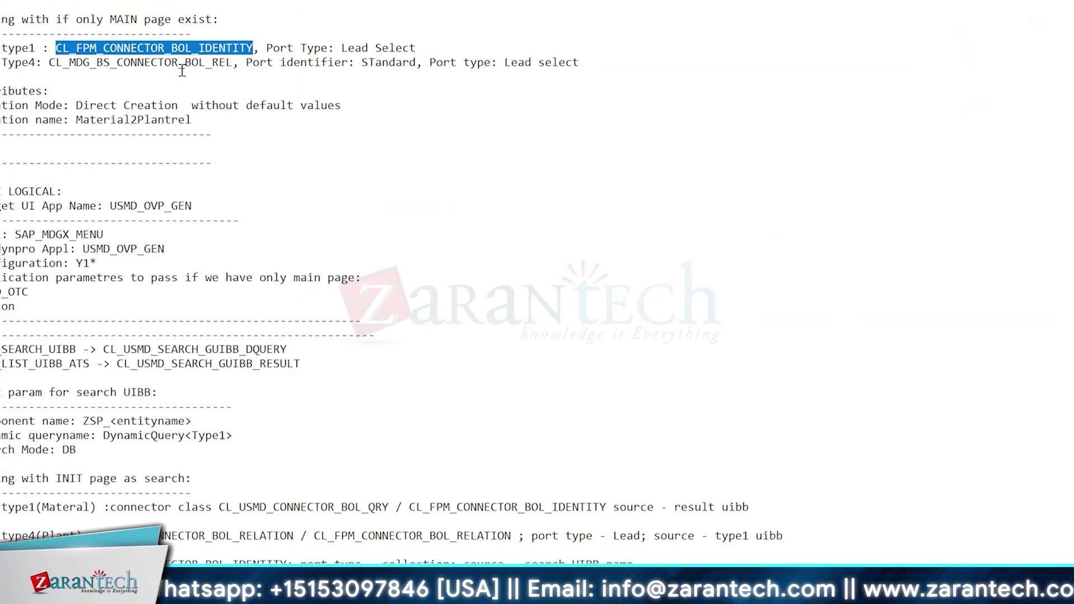
{"action": "left_click_drag", "start_coordinate": [233, 62], "coordinate": [48, 63]}
{"action": "key", "text": "ctrl+c"}
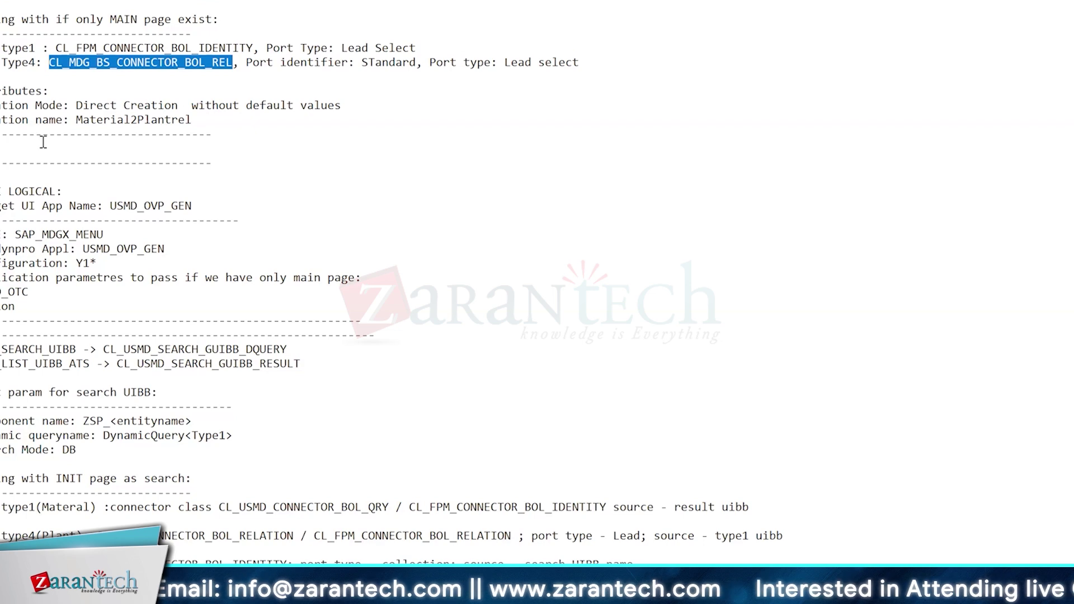
{"action": "key", "text": "alt+Tab"}
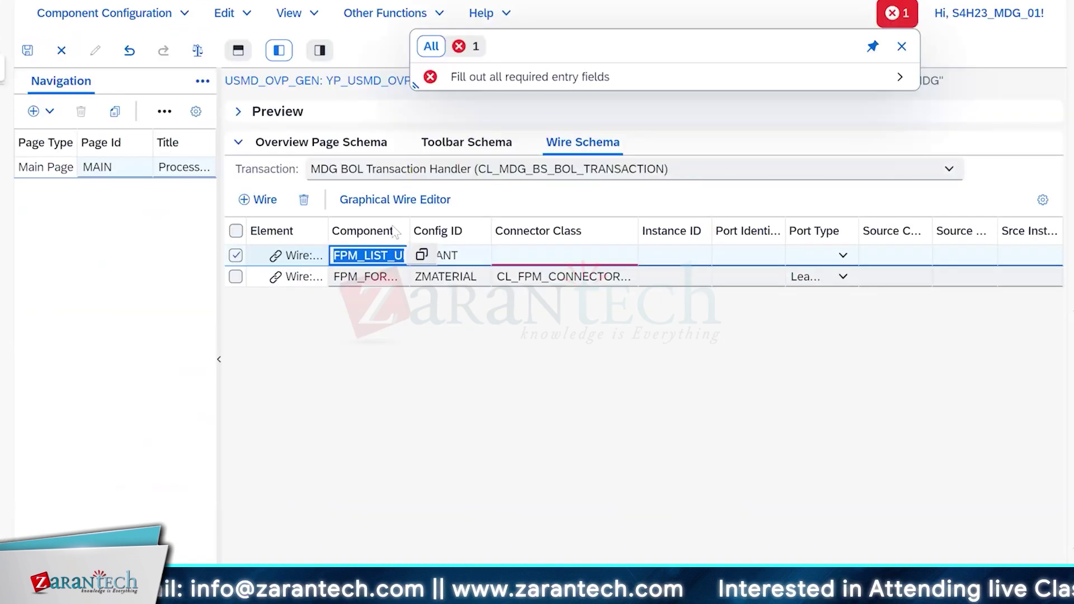
{"action": "left_click", "coordinate": [531, 257]}
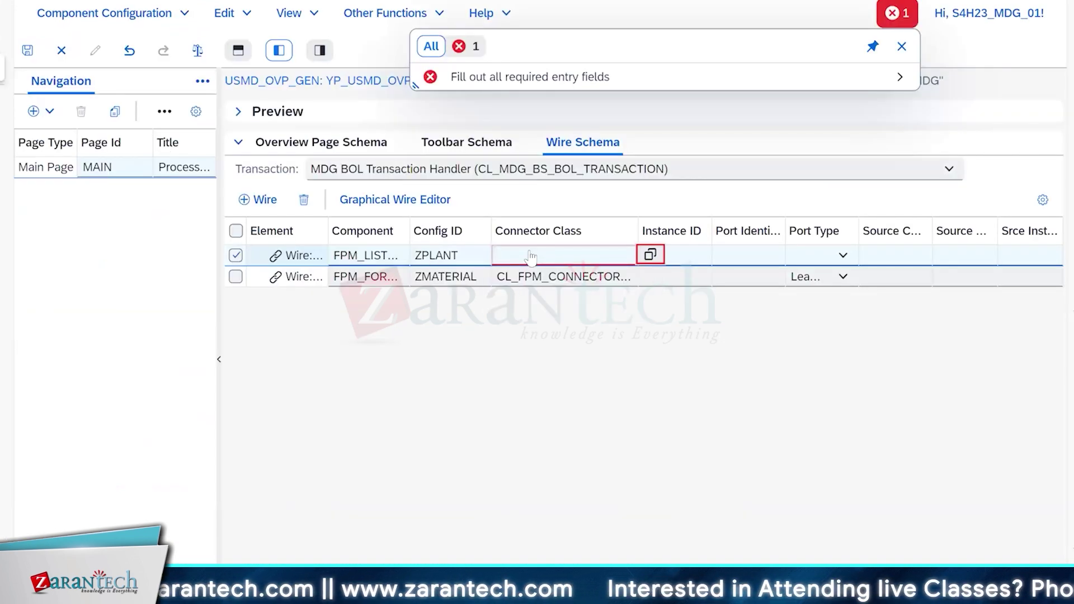
{"action": "key", "text": "ctrl+v"}
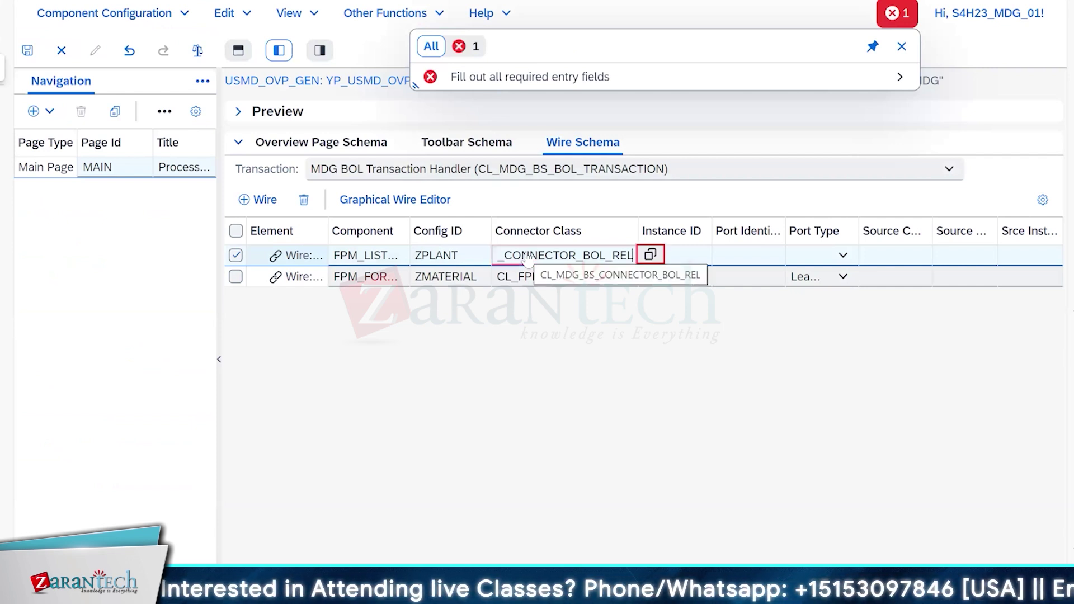
{"action": "key", "text": "Return"}
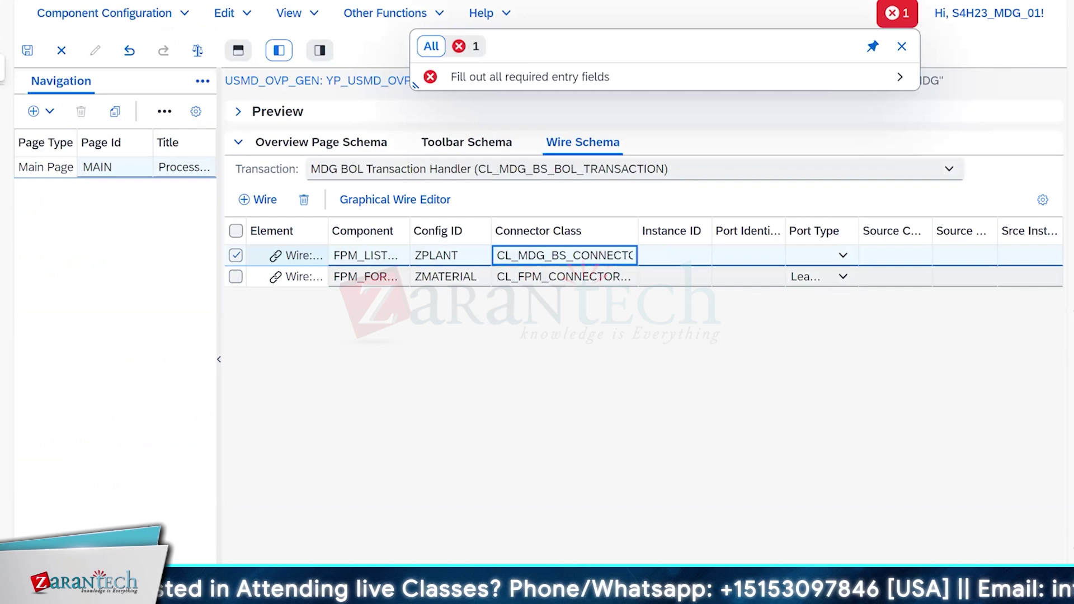
Recheck the type 4 wiring line in the notes and set the ZPLANT wire's port type to Lead Selection
{"action": "key", "text": "alt+Tab"}
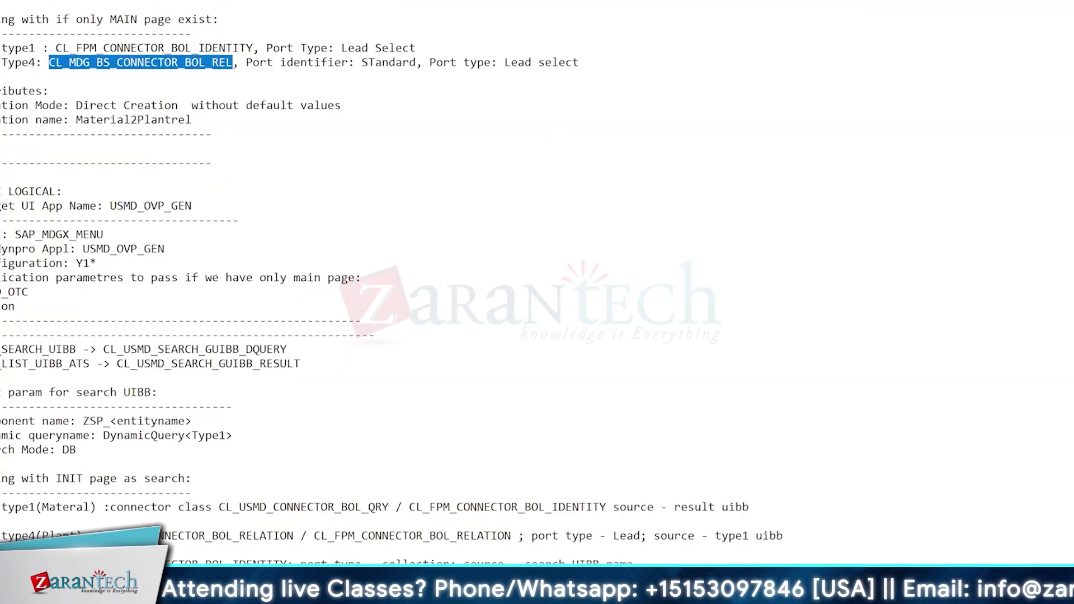
{"action": "key", "text": "alt+Tab"}
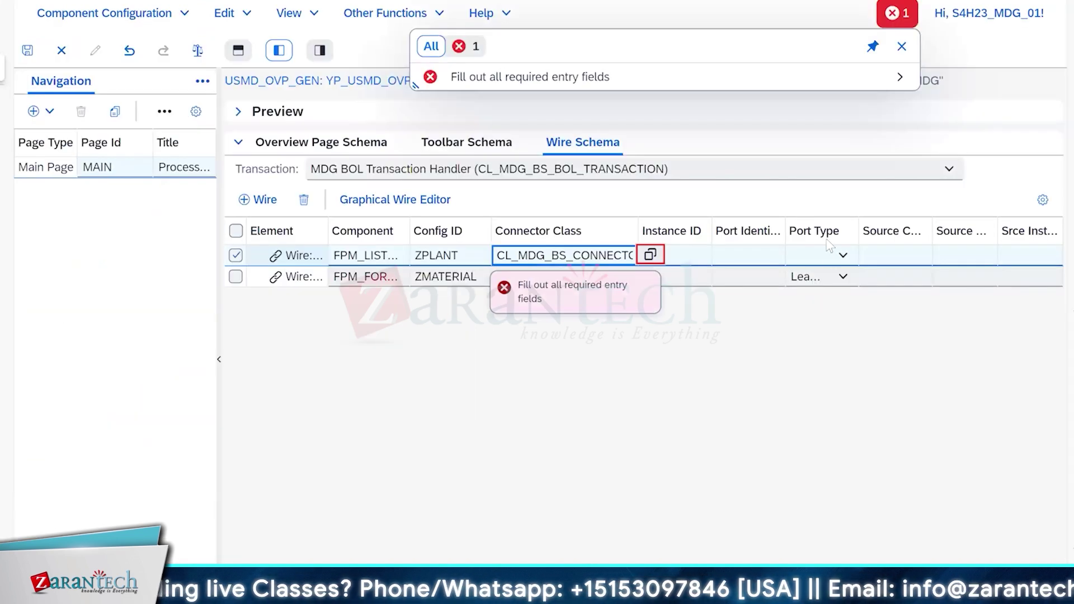
{"action": "left_click", "coordinate": [836, 255]}
{"action": "left_click", "coordinate": [839, 257]}
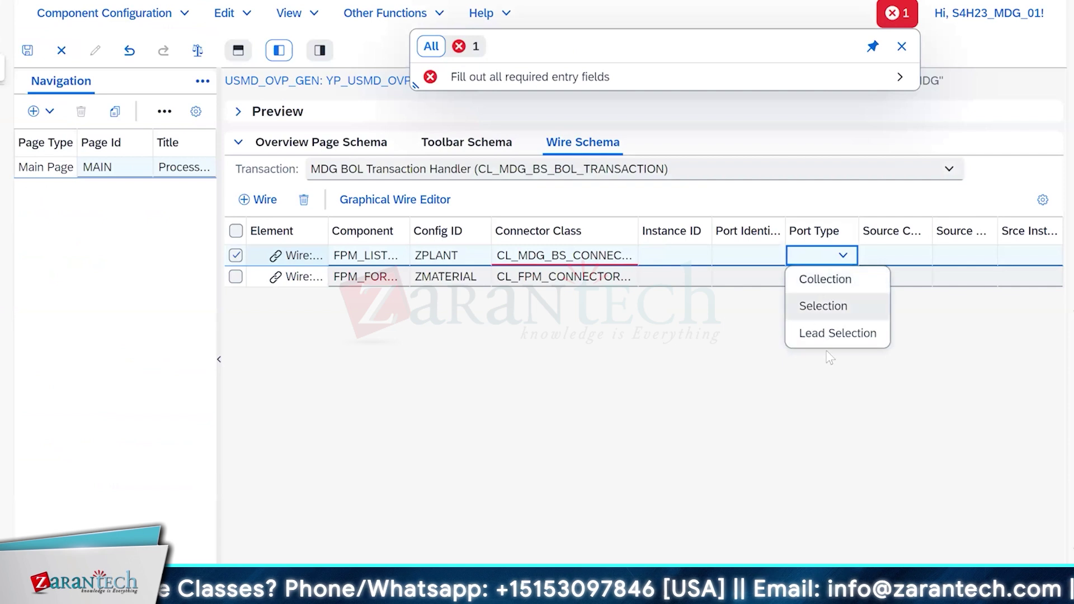
{"action": "left_click", "coordinate": [833, 334]}
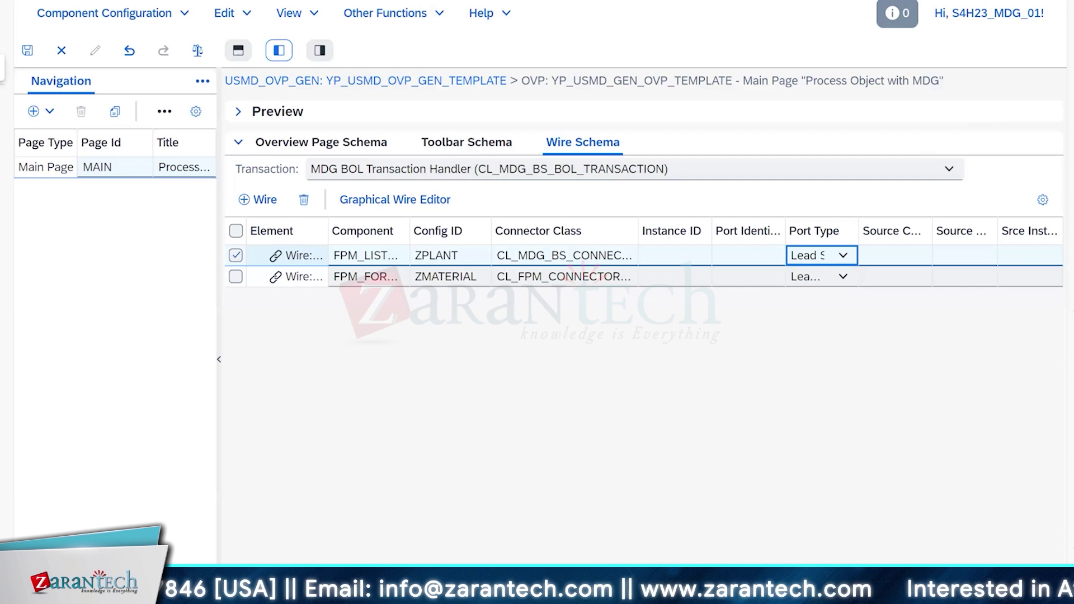
Revisit the form and list sketch, and set the ZPLANT wire's source component to FPM_FORM_UIBB_GL2 with config ID ZMATERIAL
{"action": "key", "text": "alt+Tab"}
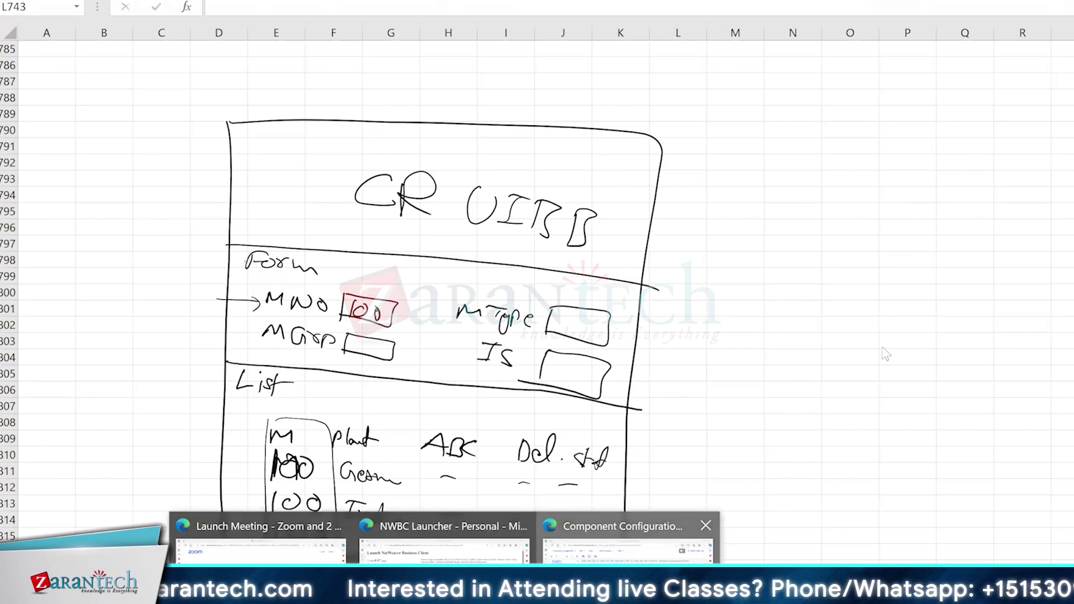
{"action": "left_click", "coordinate": [629, 541]}
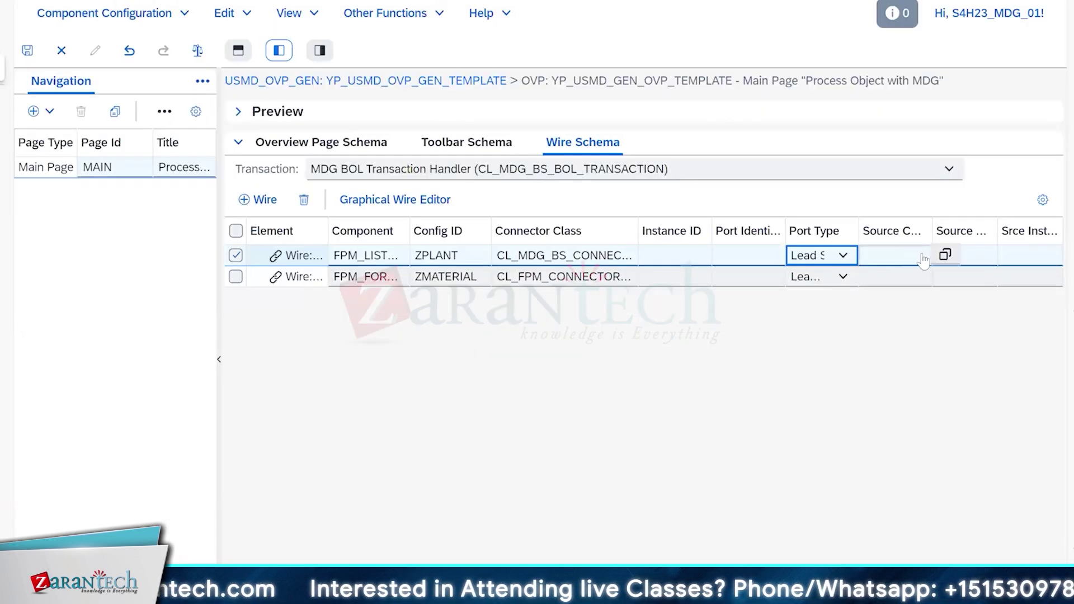
{"action": "left_click", "coordinate": [945, 255]}
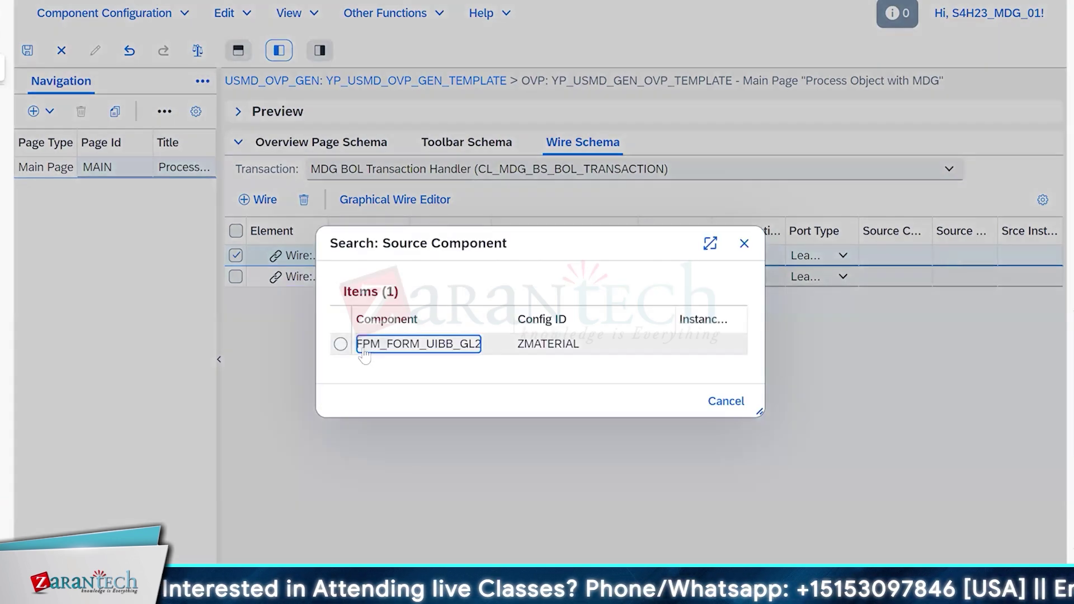
{"action": "left_click", "coordinate": [341, 344]}
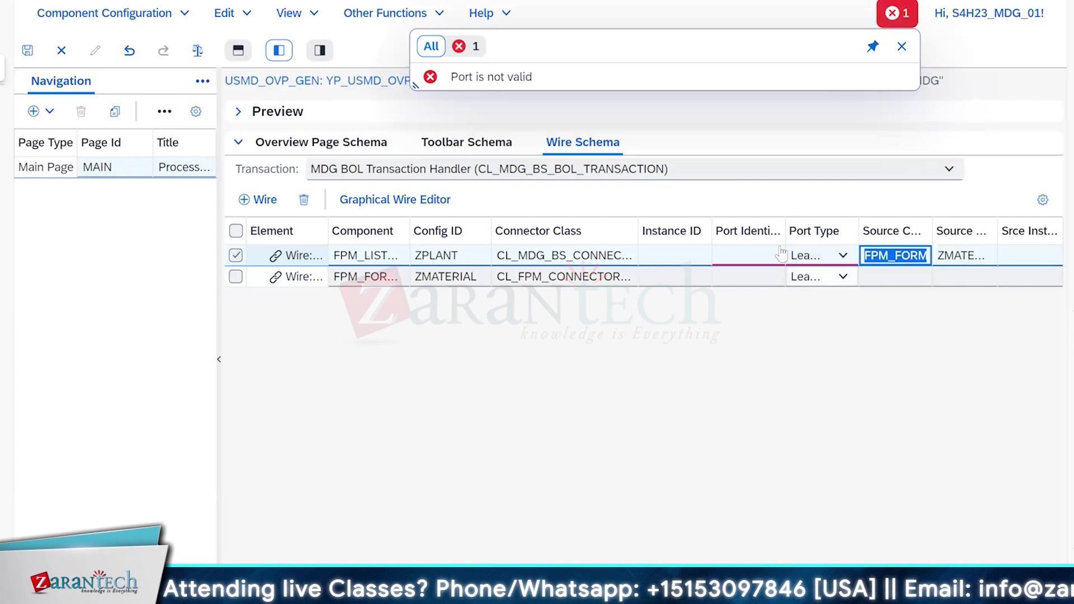
Set the ZPLANT wire's port identifier to STANDARD, the Lead Selection port
{"action": "left_click", "coordinate": [798, 255]}
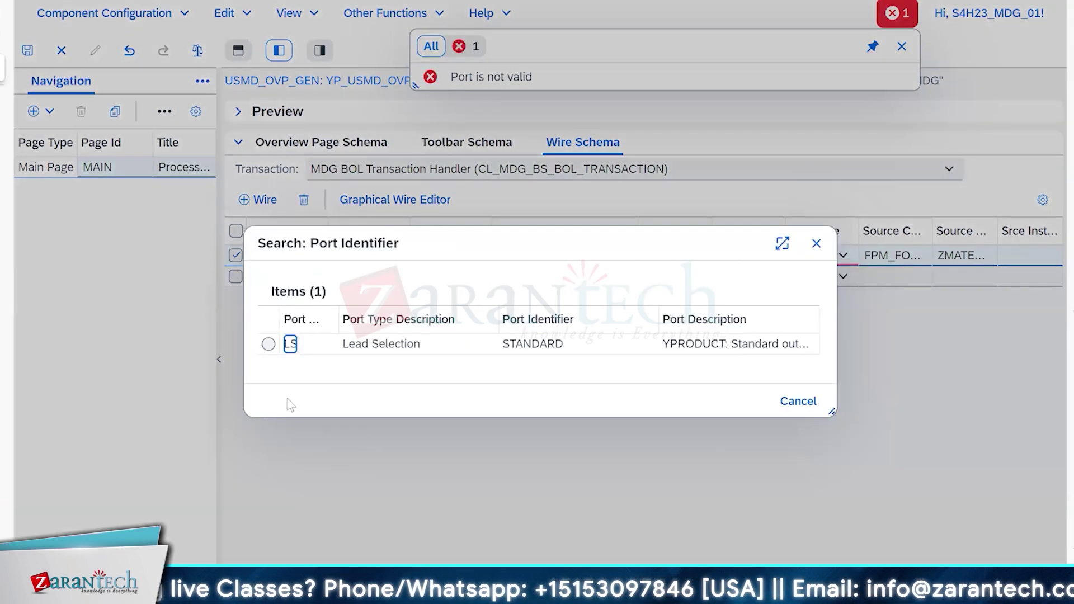
{"action": "left_click", "coordinate": [267, 344]}
{"action": "left_click", "coordinate": [268, 344]}
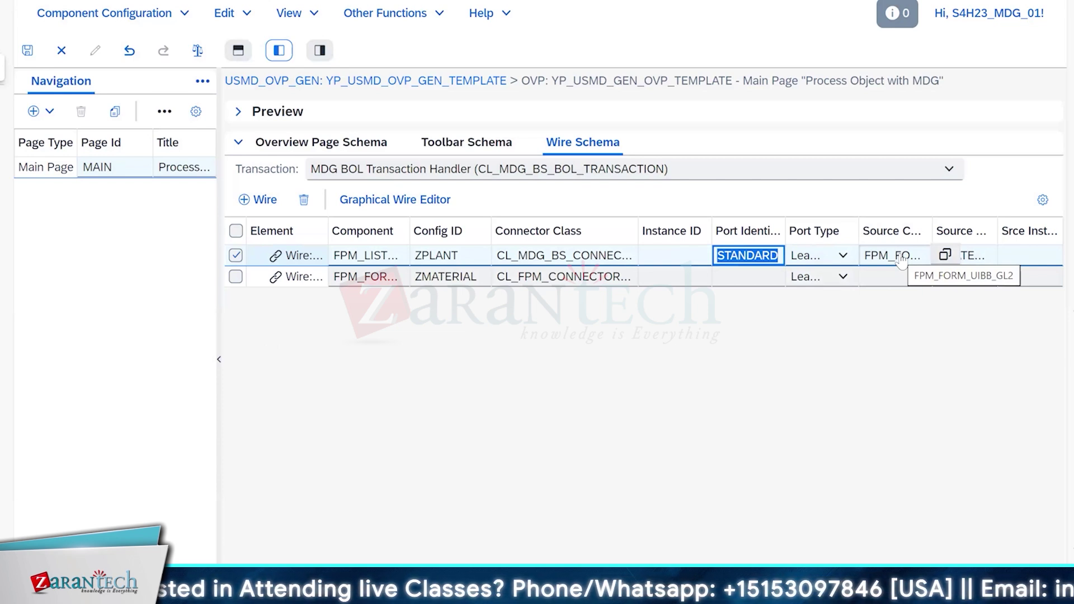
Save the overview page configuration, run its consistency check and review the messages before dismissing them
{"action": "left_click", "coordinate": [30, 52]}
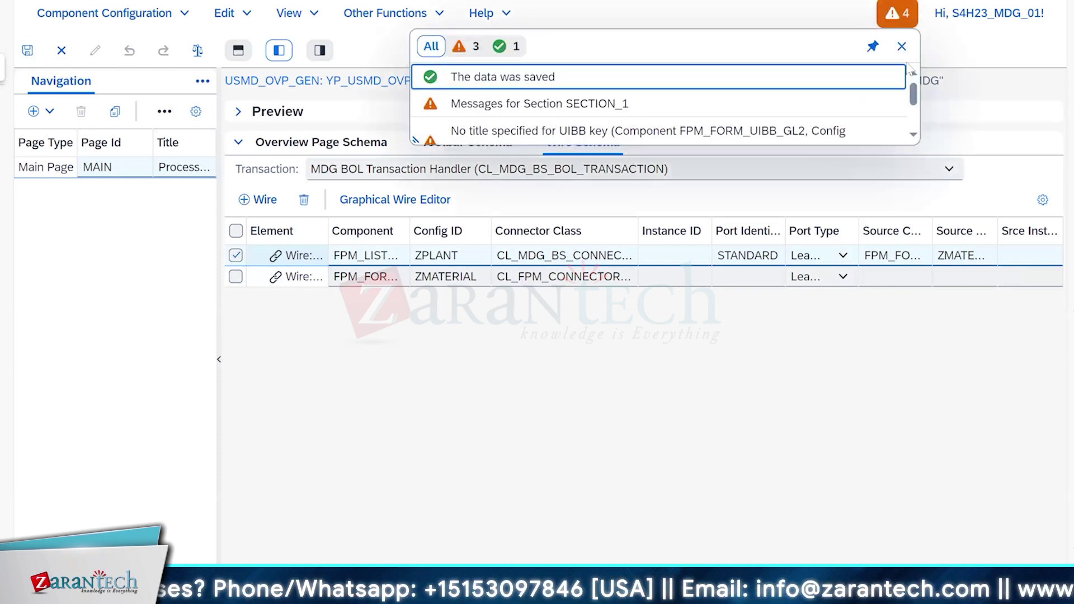
{"action": "left_click", "coordinate": [902, 46]}
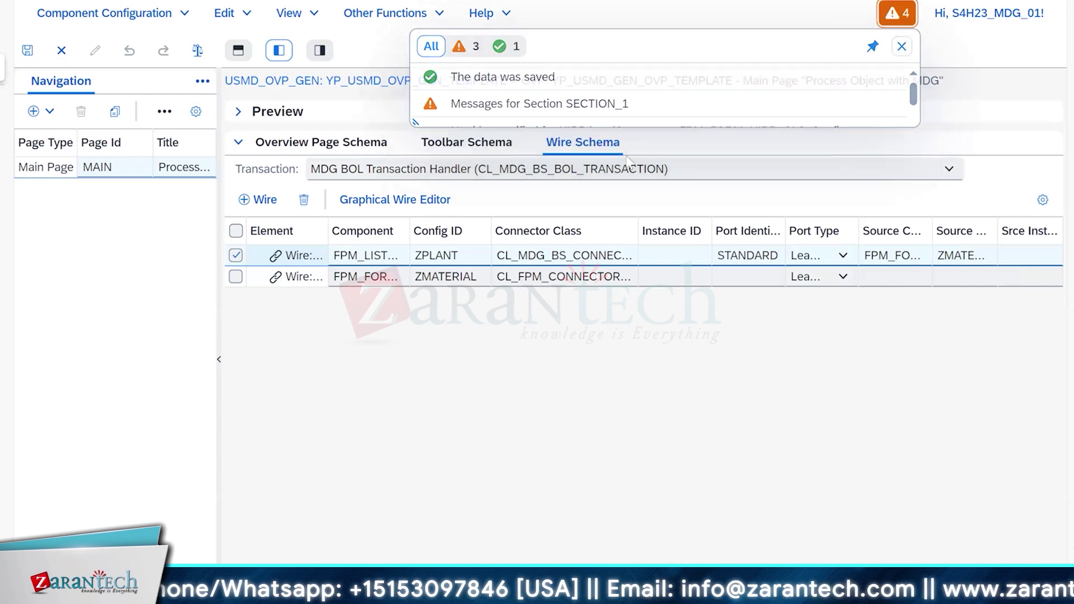
{"action": "left_click", "coordinate": [321, 149]}
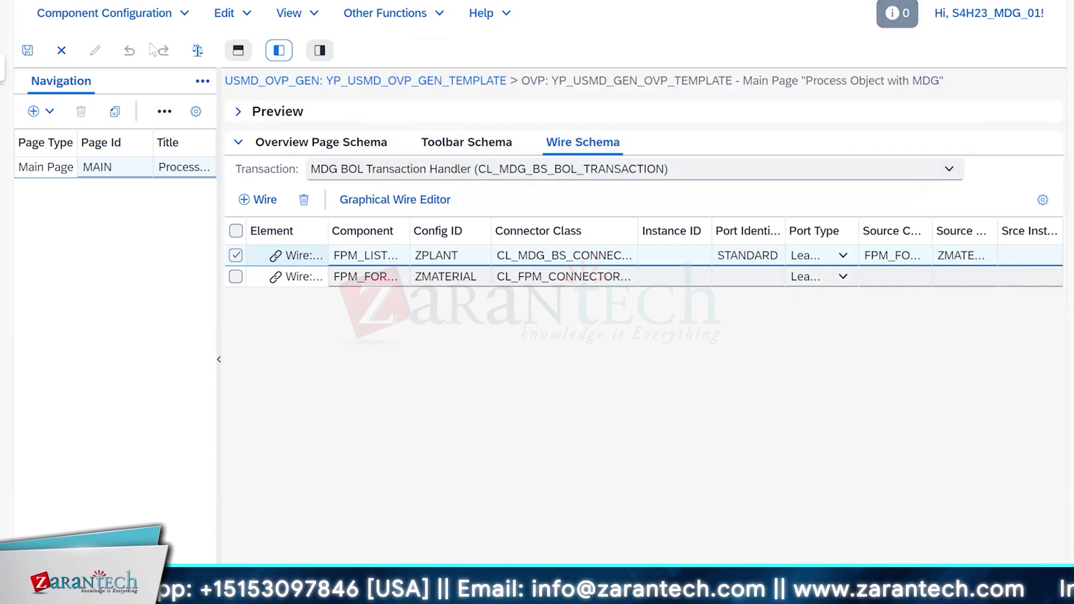
{"action": "left_click", "coordinate": [198, 52]}
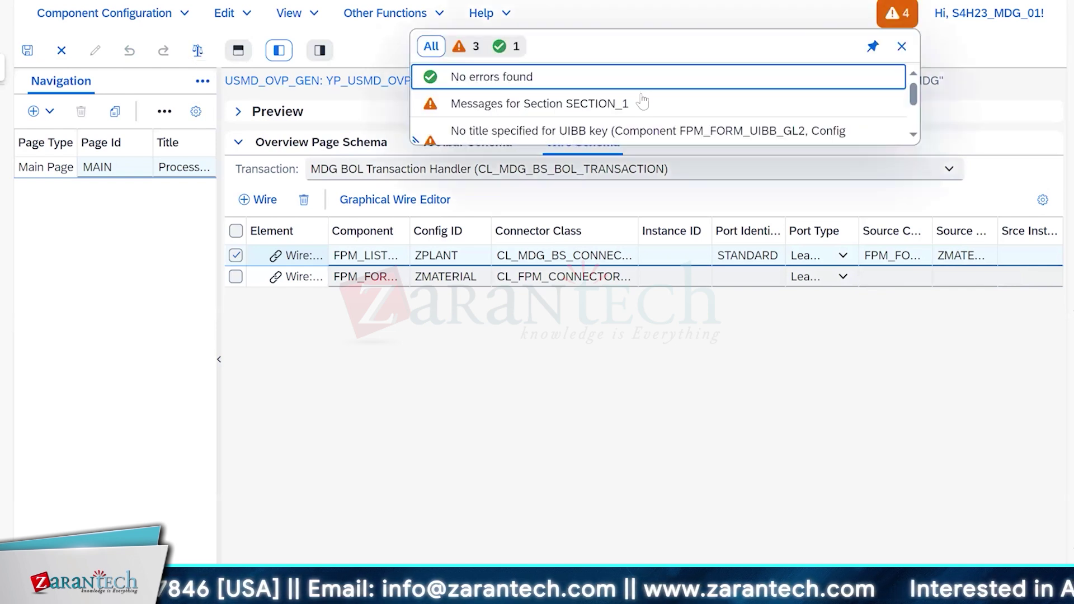
{"action": "scroll", "coordinate": [603, 134], "scroll_direction": "down", "scroll_amount": 1}
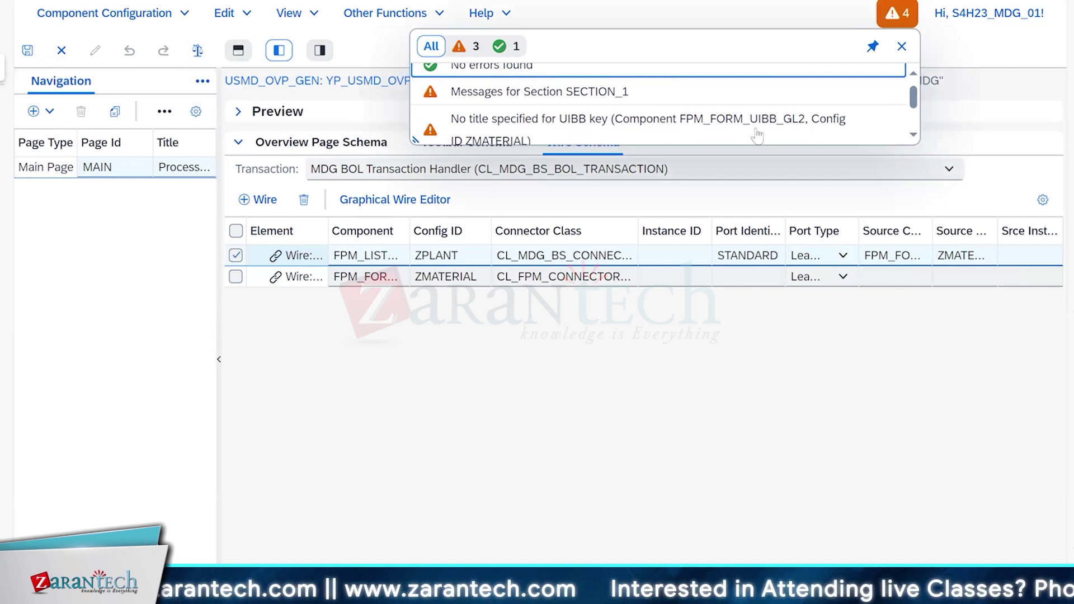
{"action": "left_click", "coordinate": [901, 46]}
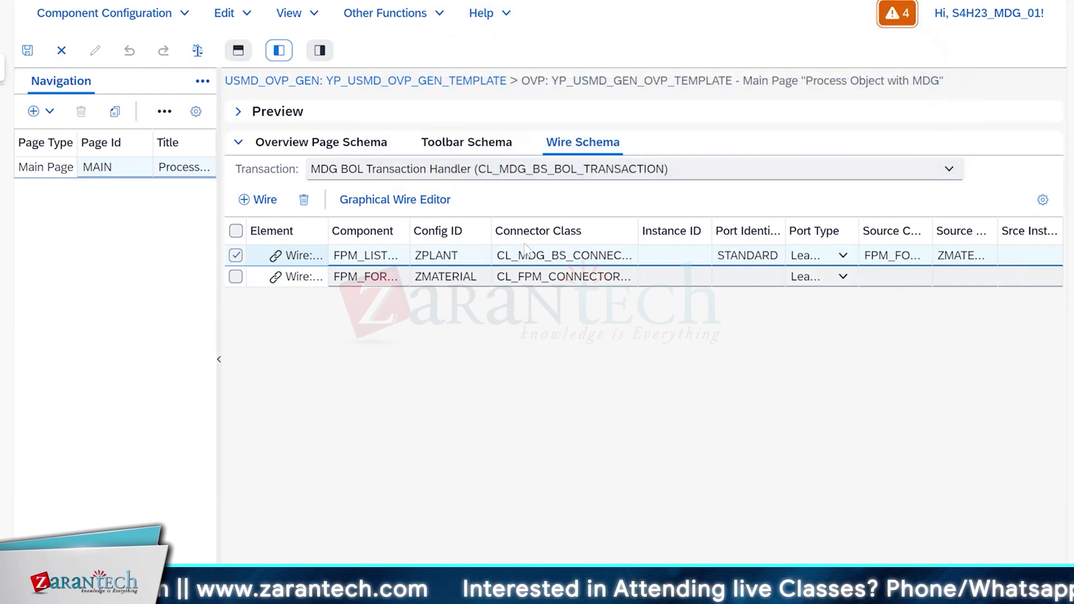
Show the attributes of the ZMATERIAL form UIBB in the overview page schema and set its title to "Material Basic details"
{"action": "left_click", "coordinate": [315, 146]}
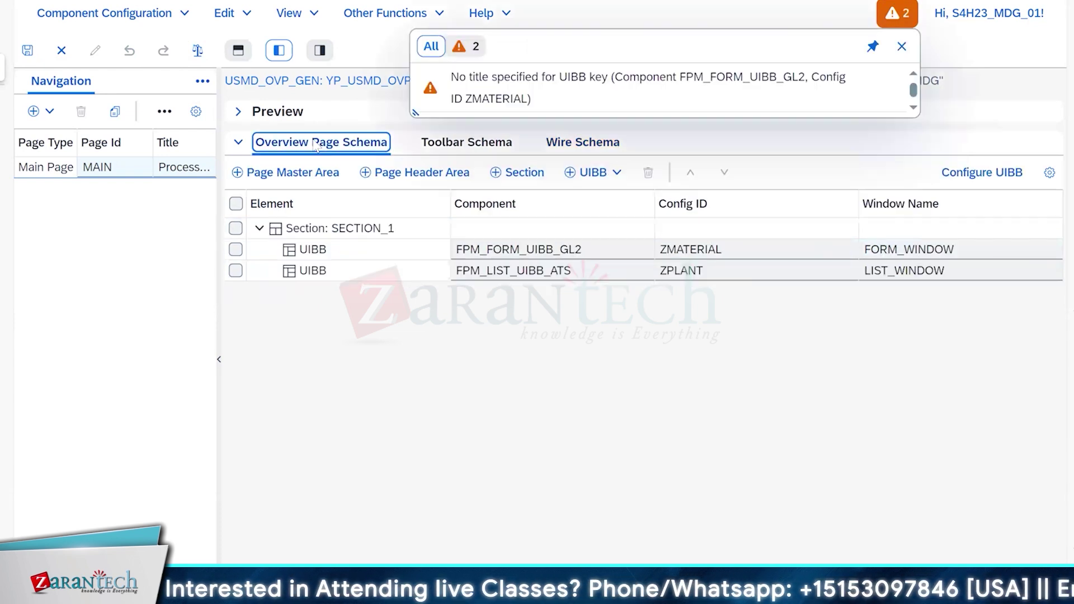
{"action": "left_click", "coordinate": [320, 52]}
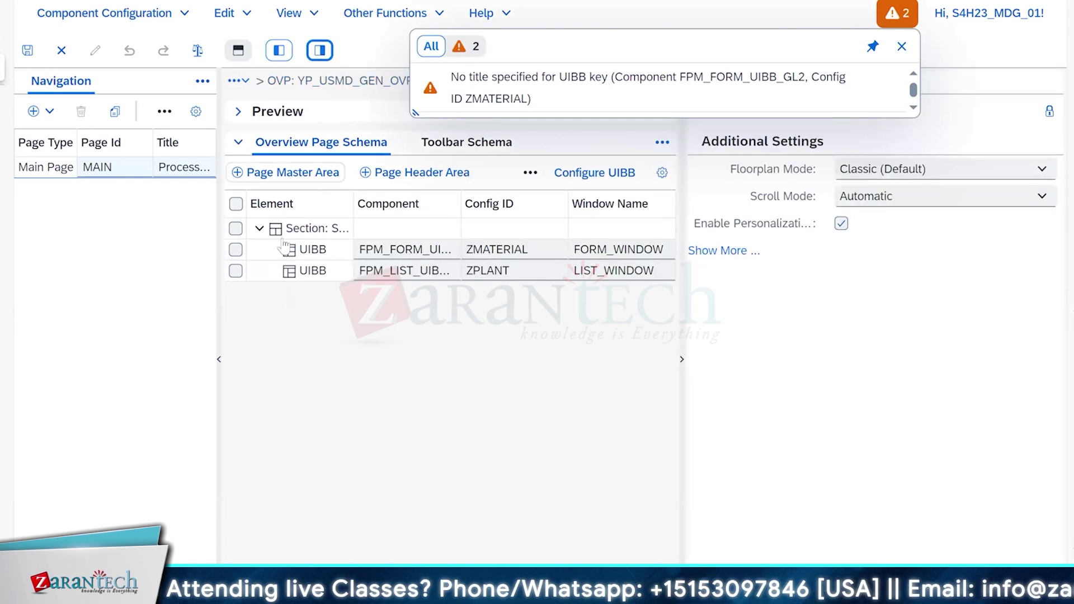
{"action": "left_click", "coordinate": [313, 251]}
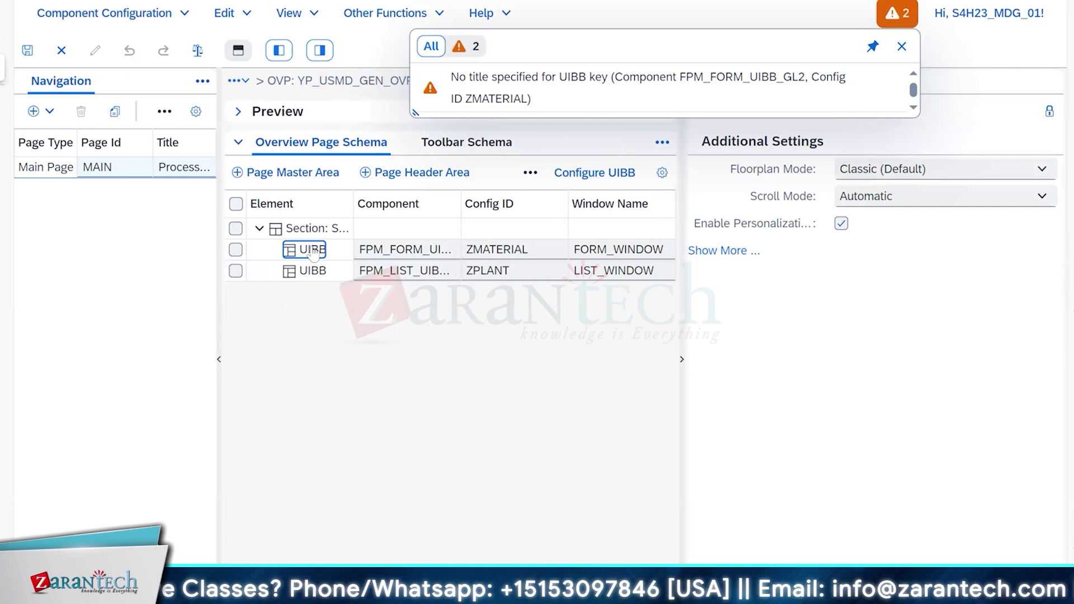
{"action": "left_click", "coordinate": [851, 428]}
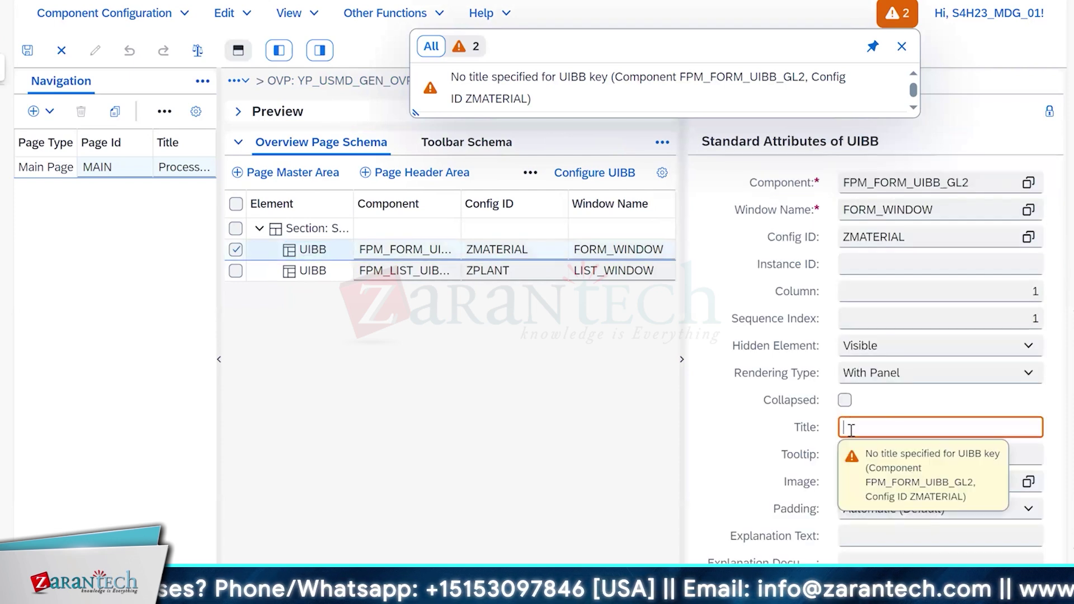
{"action": "type", "text": "Material Basic de"}
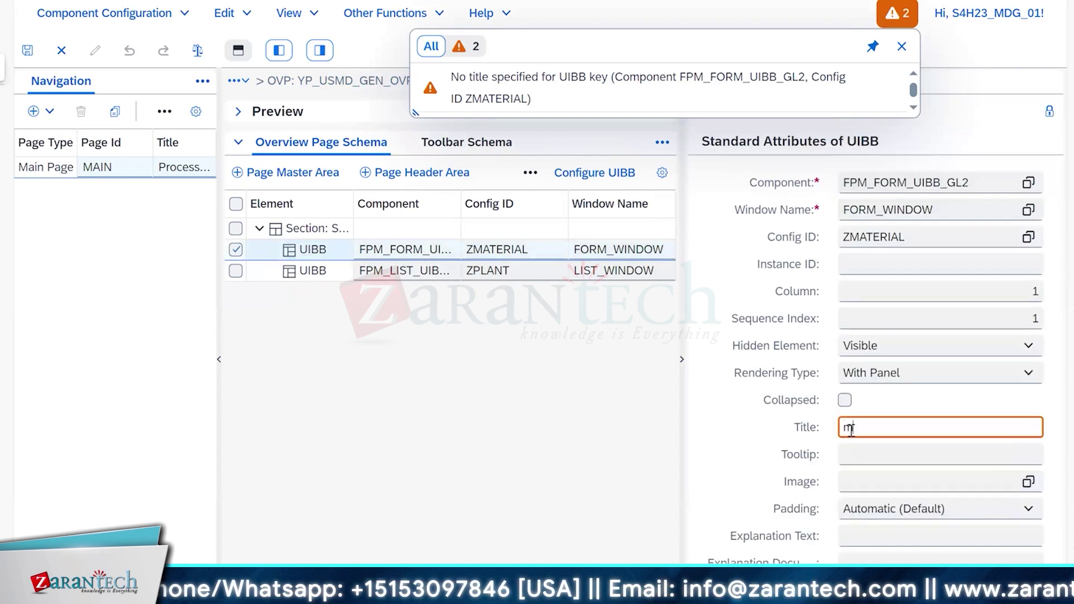
{"action": "type", "text": "tails"}
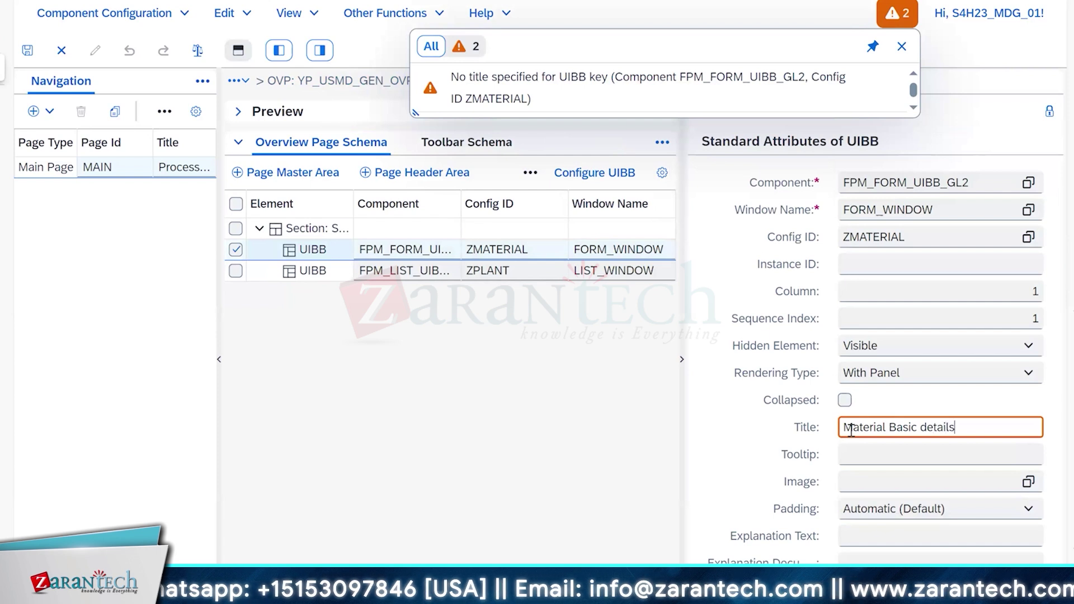
{"action": "key", "text": "ctrl+a"}
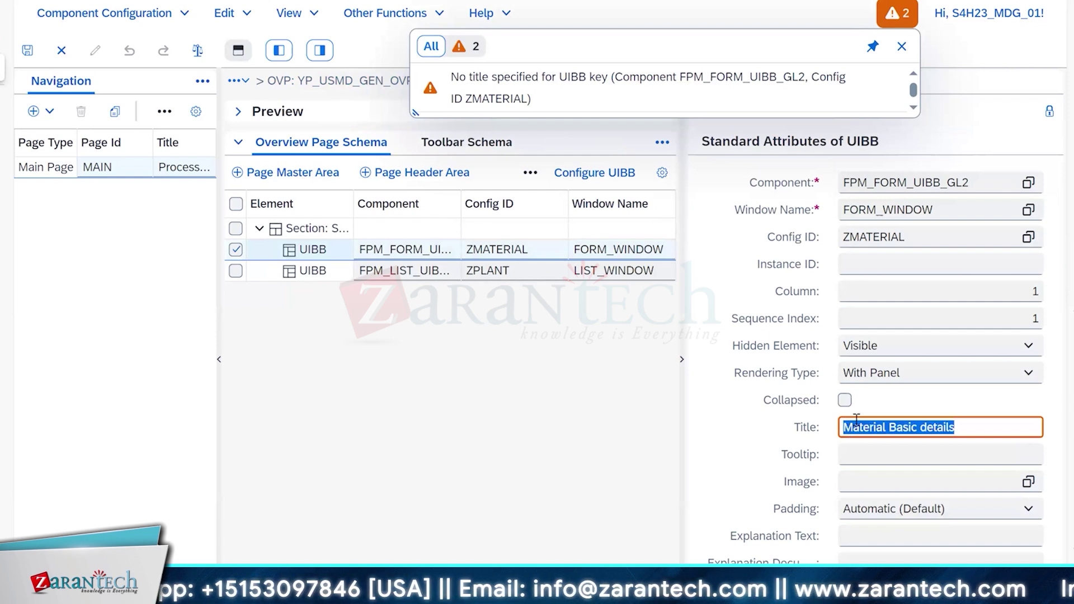
{"action": "key", "text": "Return"}
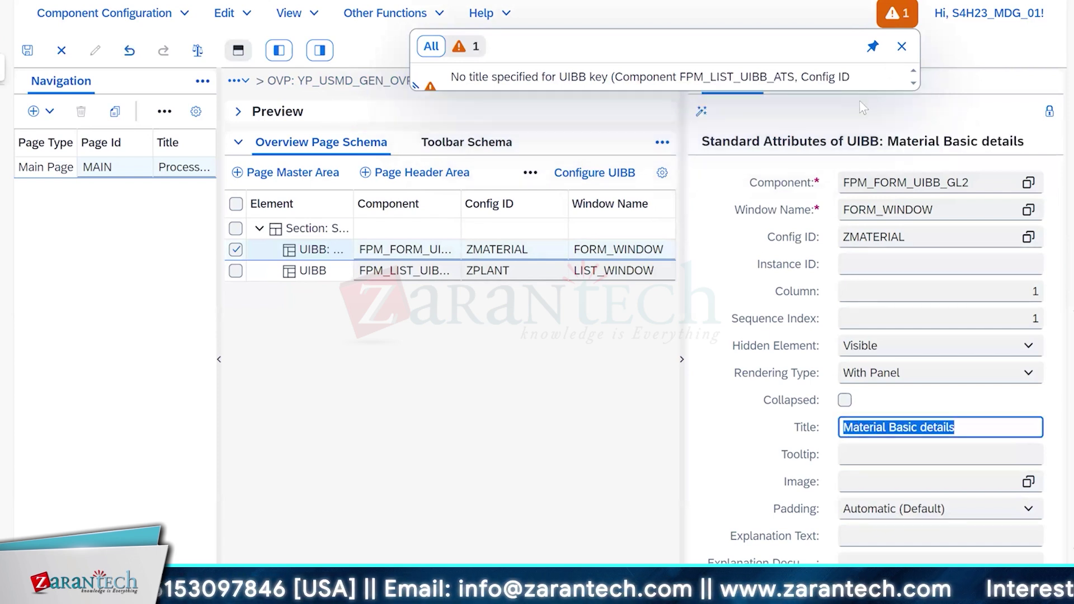
{"action": "left_click", "coordinate": [902, 46]}
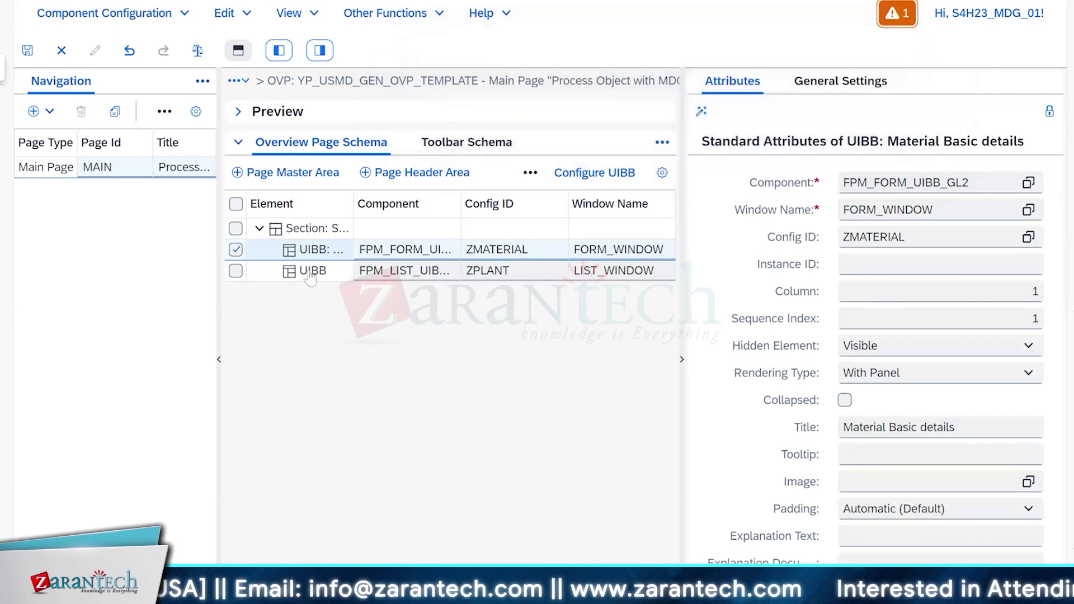
Set the ZPLANT list UIBB's title to "Plant details", save the overview page configuration and hide the attributes area
{"action": "left_click", "coordinate": [310, 274]}
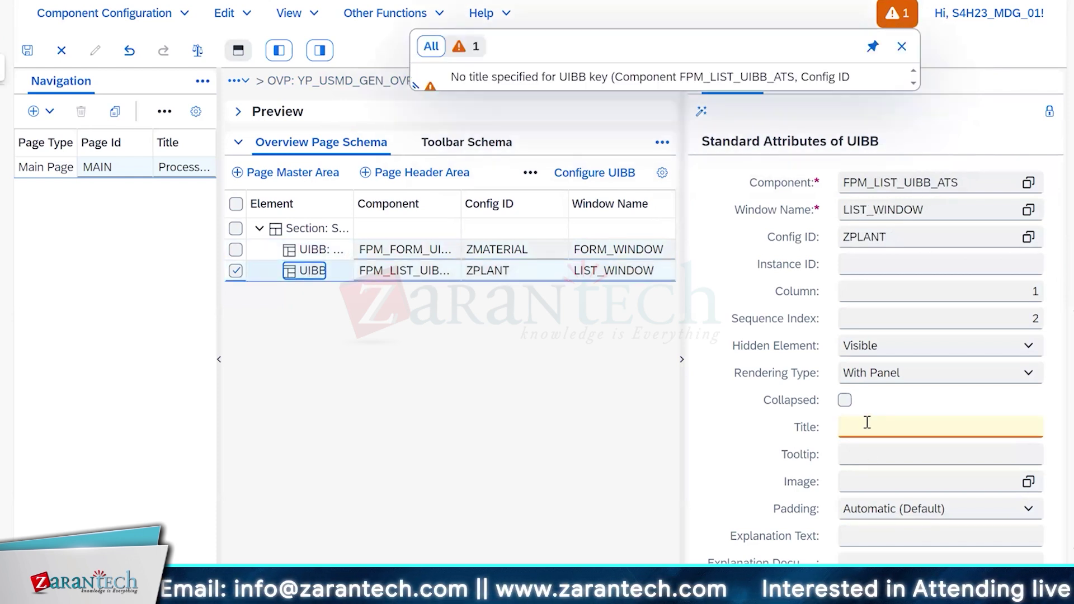
{"action": "left_click", "coordinate": [865, 426]}
{"action": "type", "text": "Plant details"}
{"action": "key", "text": "ctrl+s"}
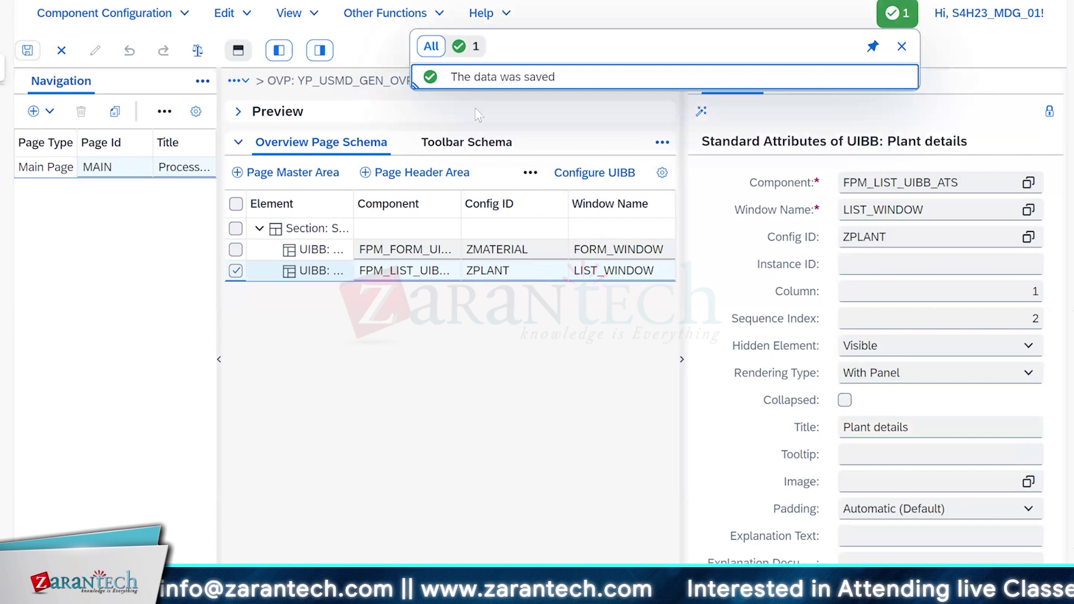
{"action": "left_click", "coordinate": [902, 47]}
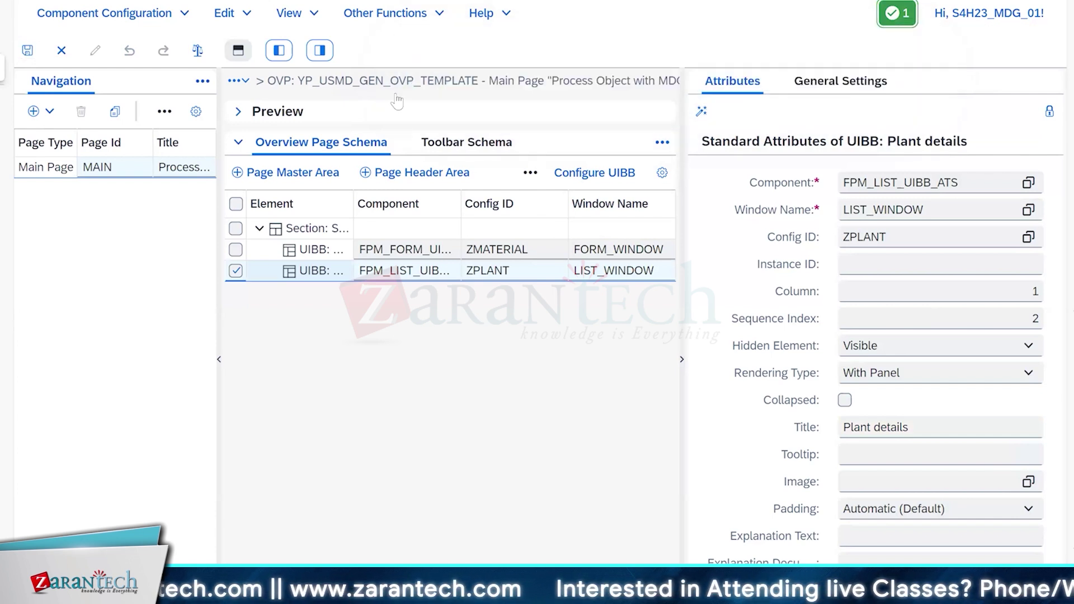
{"action": "left_click", "coordinate": [321, 50]}
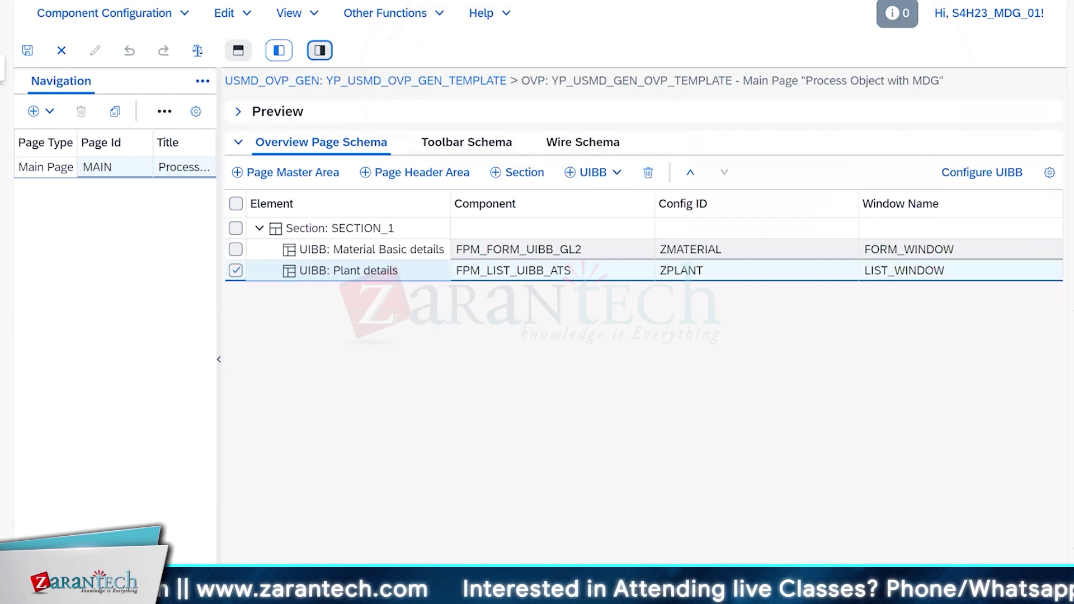
Switch to the Excel notes, find the handwritten configuration steps and outline the word "Communicator" in step 5
{"action": "key", "text": "alt+Tab"}
{"action": "scroll", "coordinate": [468, 307], "scroll_direction": "up", "scroll_amount": 5}
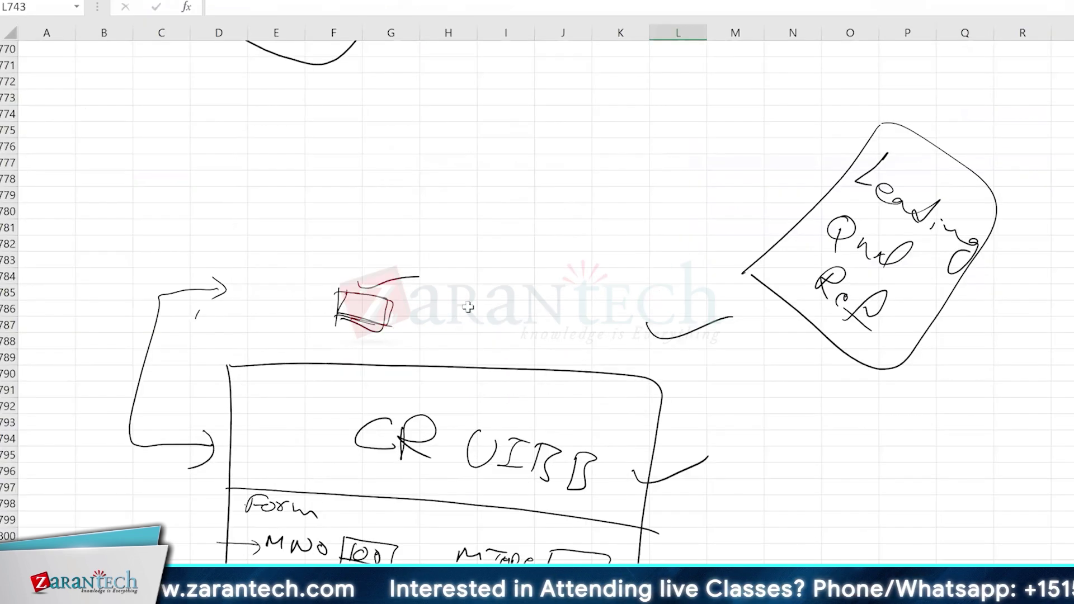
{"action": "scroll", "coordinate": [468, 307], "scroll_direction": "up", "scroll_amount": 9}
{"action": "left_click", "coordinate": [565, 296]}
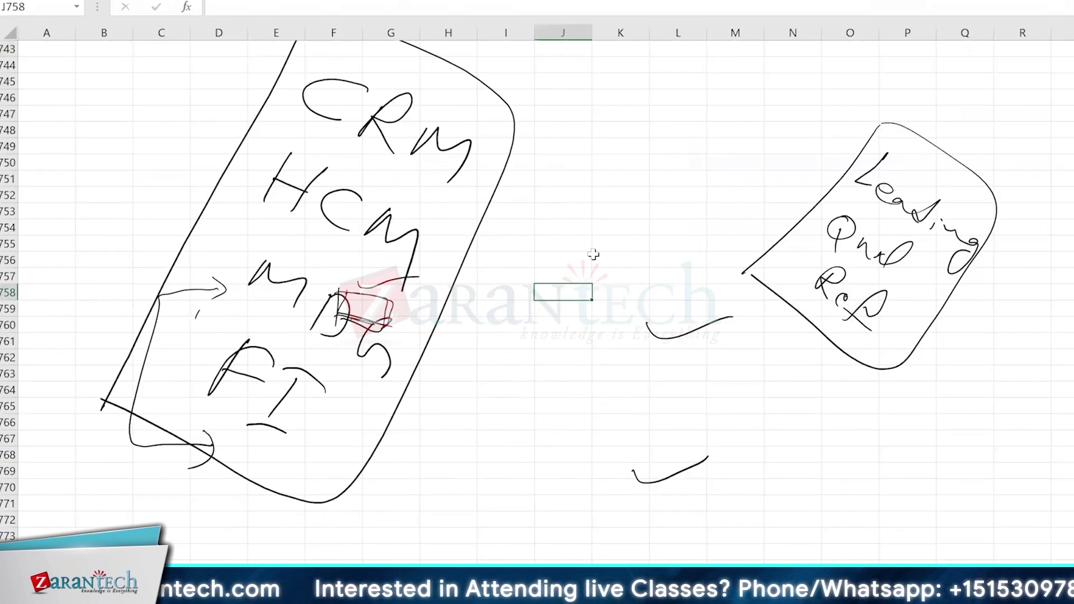
{"action": "left_click", "coordinate": [896, 533]}
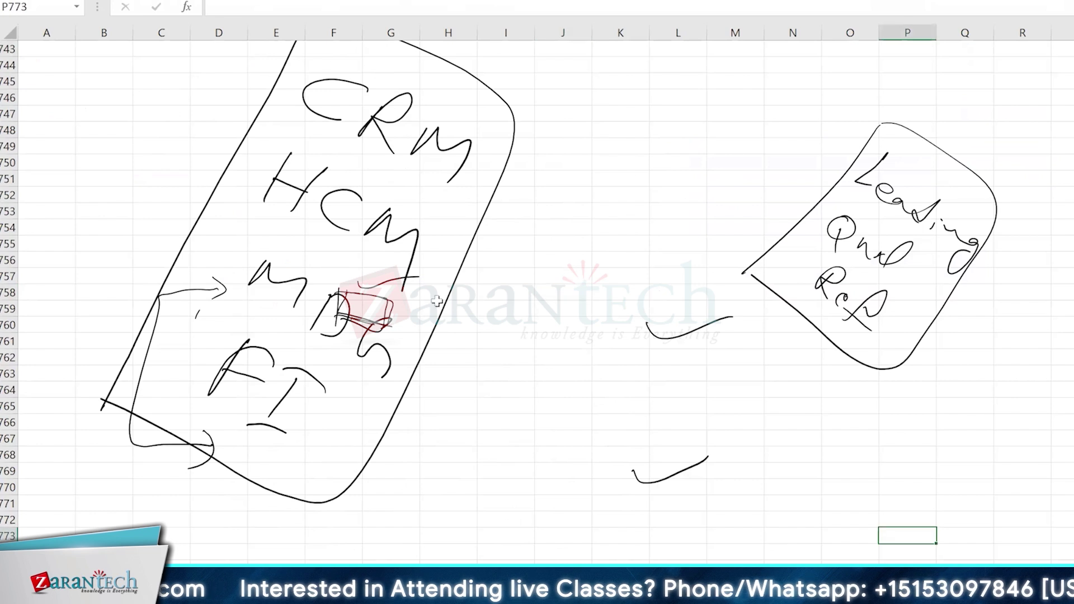
{"action": "scroll", "coordinate": [609, 248], "scroll_direction": "up", "scroll_amount": 10}
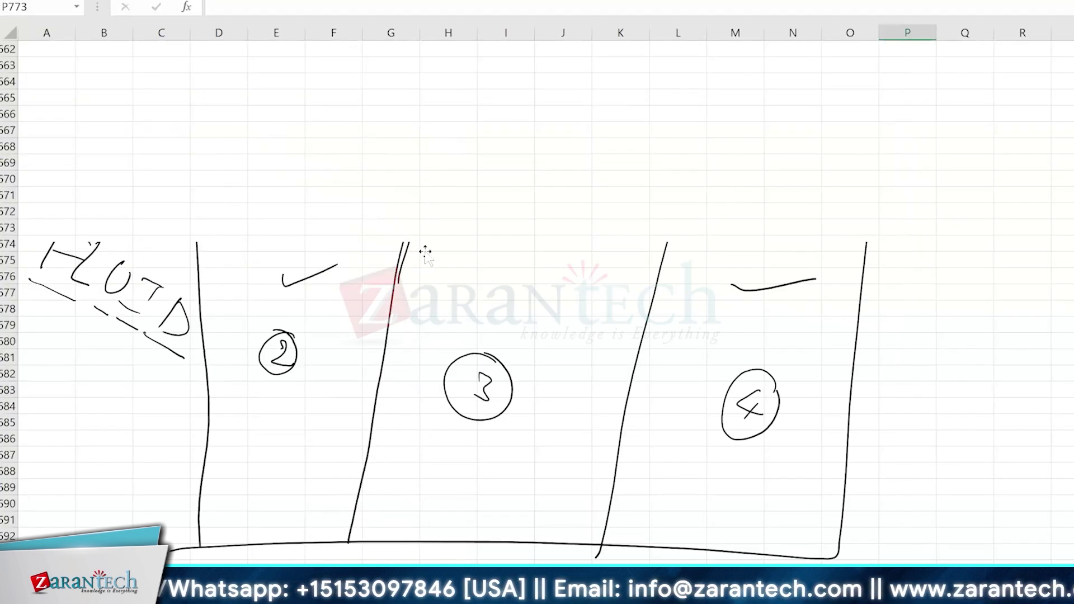
{"action": "scroll", "coordinate": [436, 247], "scroll_direction": "up", "scroll_amount": 13}
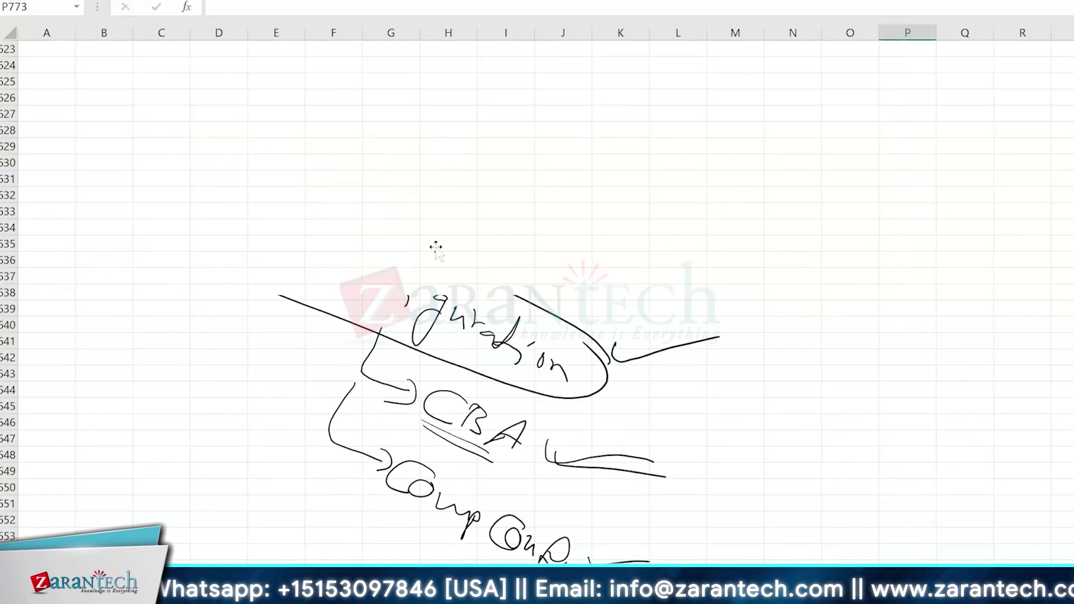
{"action": "scroll", "coordinate": [436, 247], "scroll_direction": "up", "scroll_amount": 20}
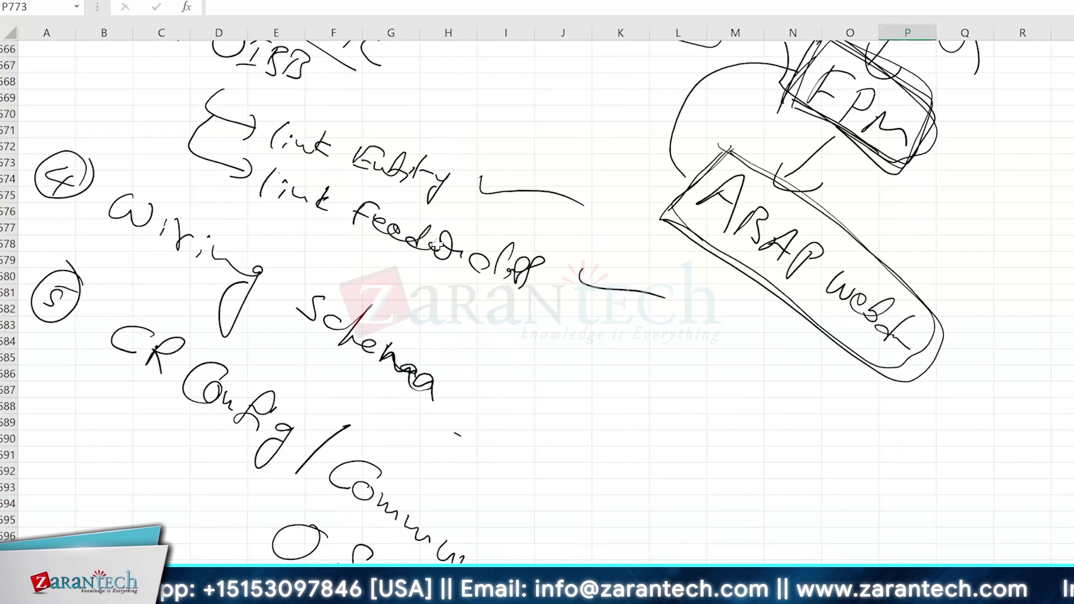
{"action": "scroll", "coordinate": [446, 252], "scroll_direction": "down", "scroll_amount": 1}
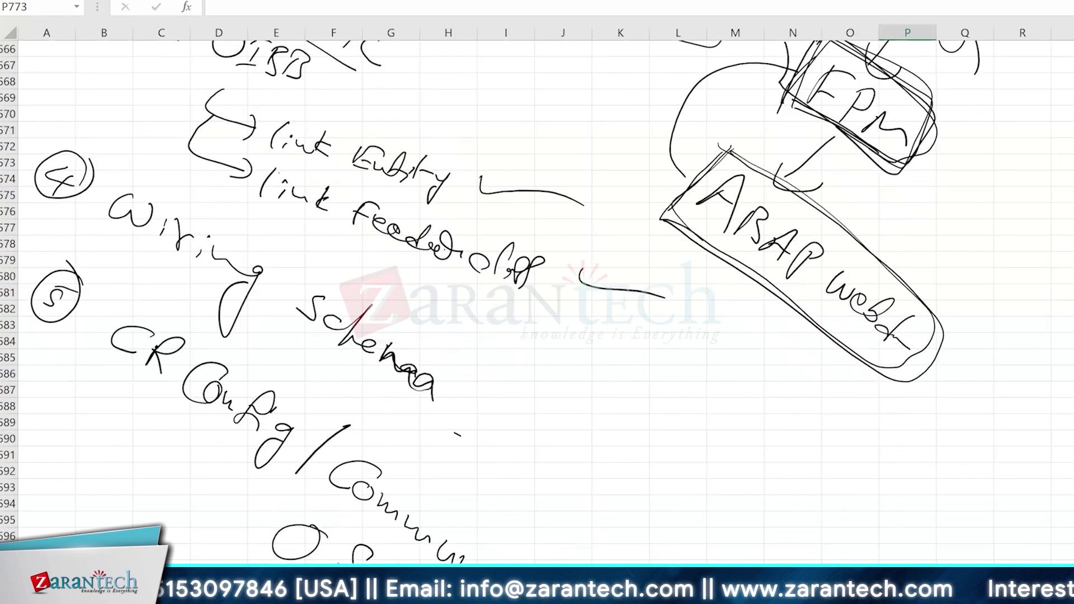
{"action": "scroll", "coordinate": [618, 292], "scroll_direction": "down", "scroll_amount": 5}
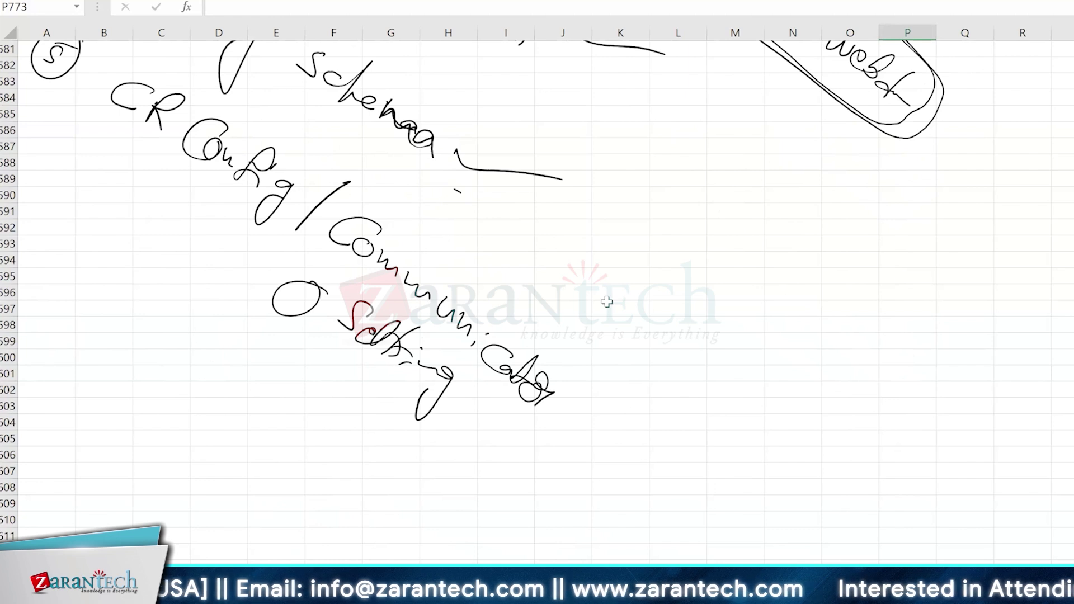
{"action": "left_click_drag", "start_coordinate": [321, 248], "coordinate": [535, 399]}
{"action": "mouse_move", "coordinate": [314, 260]}
{"action": "left_mouse_down"}
{"action": "mouse_move", "coordinate": [571, 324]}
{"action": "mouse_move", "coordinate": [559, 408]}
{"action": "left_mouse_up"}
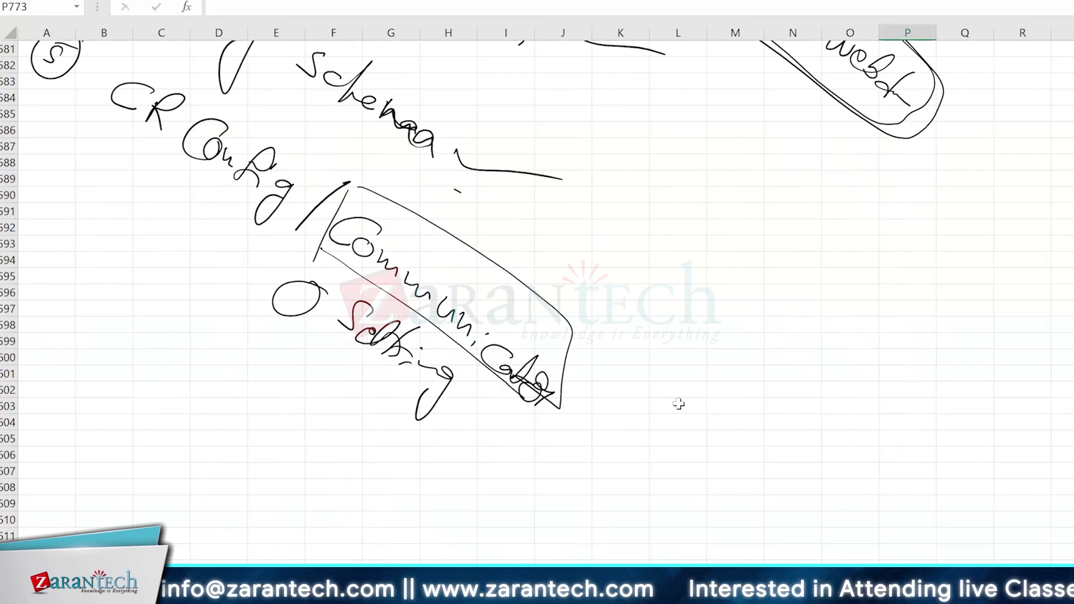
Write "OVP" beside the CR UIBB, Form and List sketch and draw one curly brace spanning the whole layout
{"action": "scroll", "coordinate": [680, 403], "scroll_direction": "down", "scroll_amount": 15}
{"action": "scroll", "coordinate": [679, 402], "scroll_direction": "down", "scroll_amount": 20}
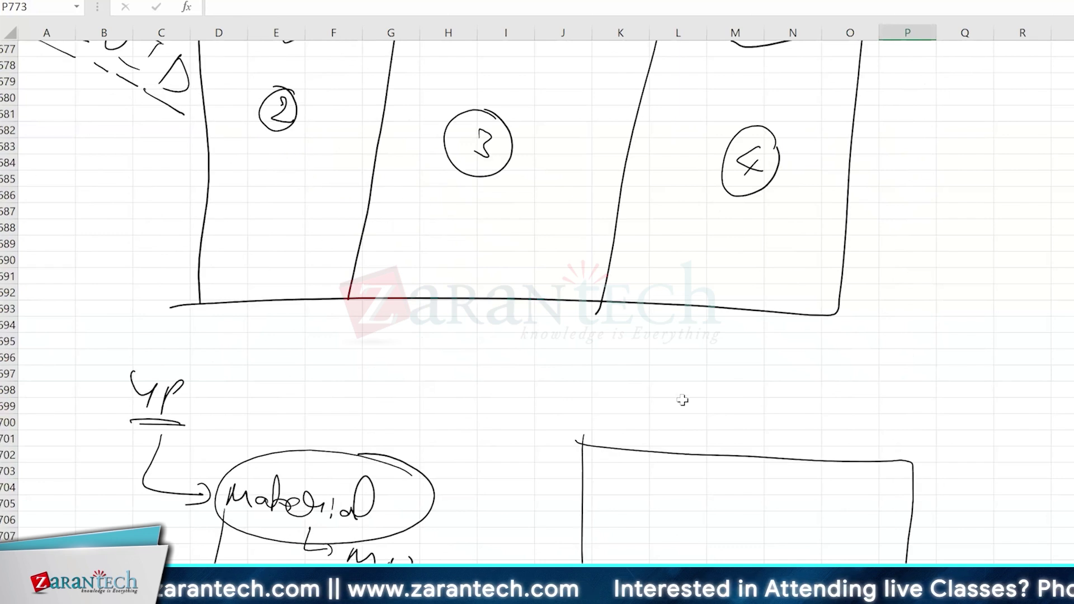
{"action": "scroll", "coordinate": [687, 396], "scroll_direction": "down", "scroll_amount": 20}
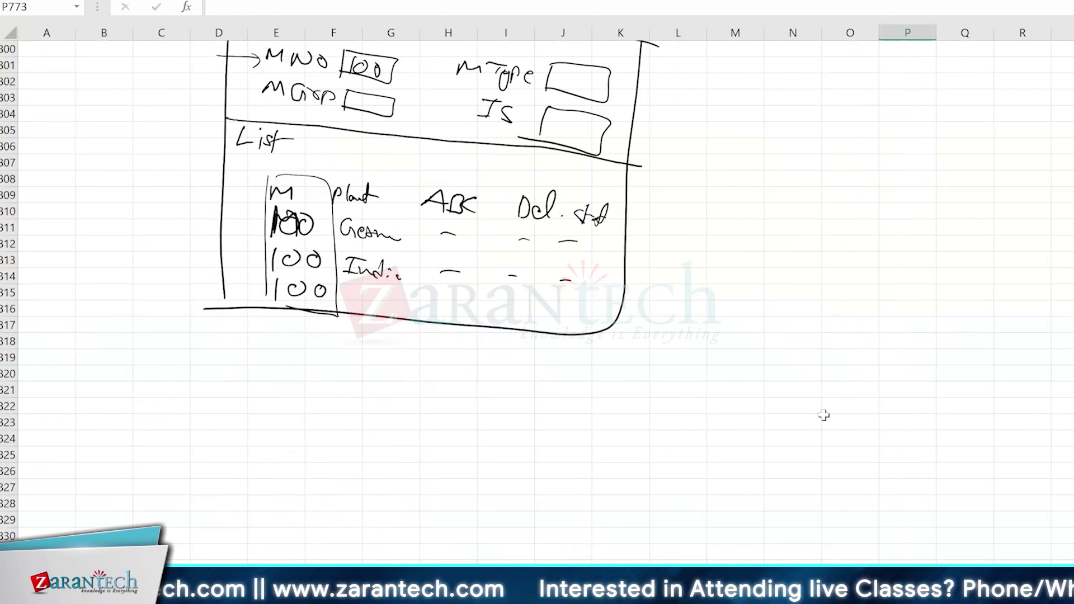
{"action": "scroll", "coordinate": [820, 412], "scroll_direction": "up", "scroll_amount": 6}
{"action": "scroll", "coordinate": [780, 433], "scroll_direction": "down", "scroll_amount": 1}
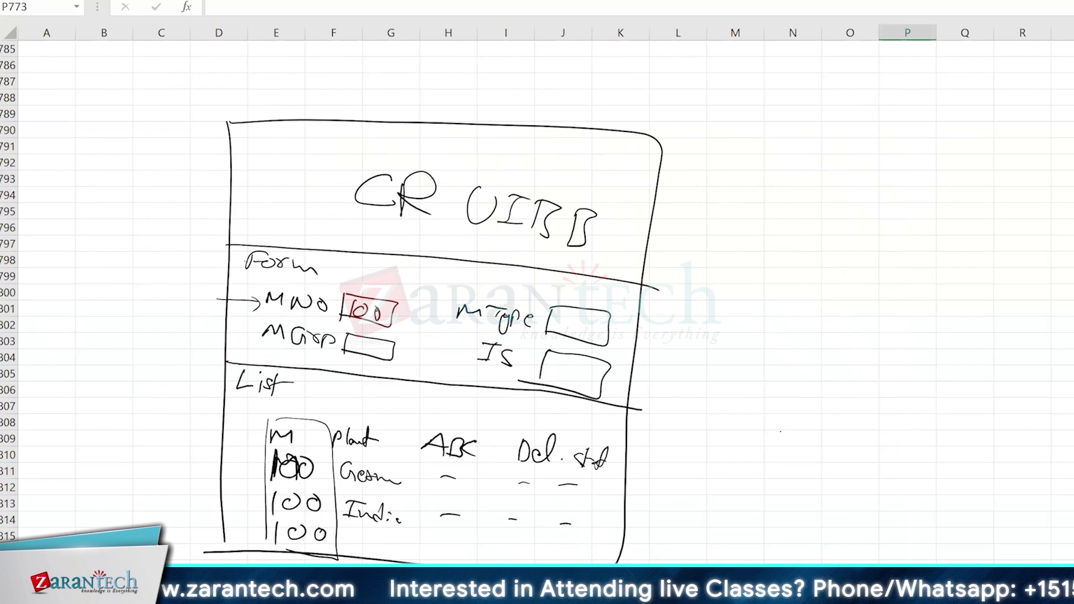
{"action": "left_click_drag", "start_coordinate": [73, 233], "coordinate": [80, 238]}
{"action": "left_click_drag", "start_coordinate": [84, 240], "coordinate": [119, 244]}
{"action": "left_click_drag", "start_coordinate": [150, 173], "coordinate": [188, 125]}
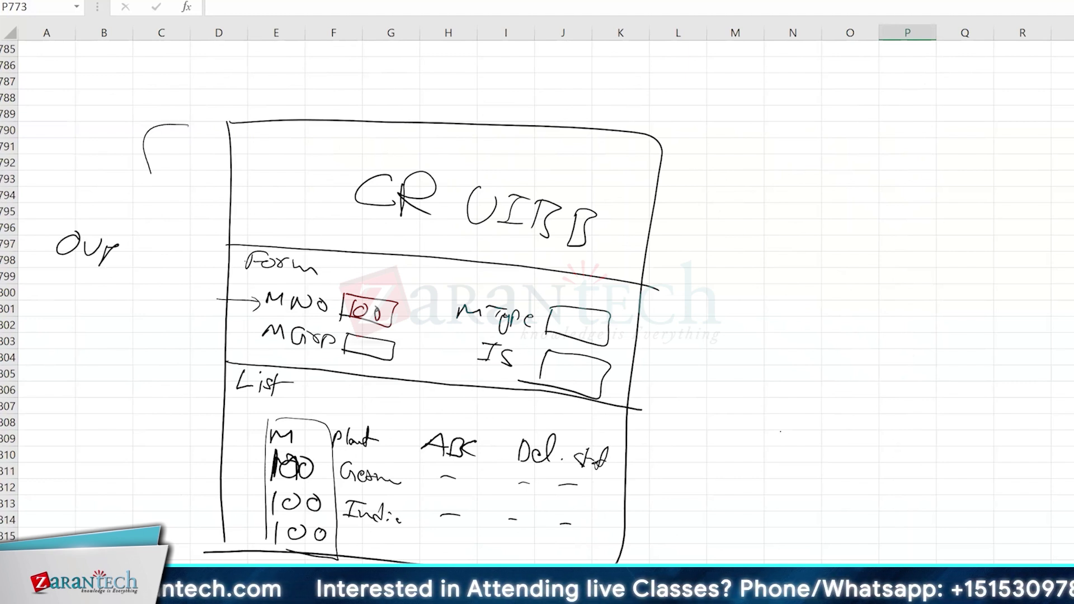
{"action": "left_click_drag", "start_coordinate": [150, 173], "coordinate": [128, 529]}
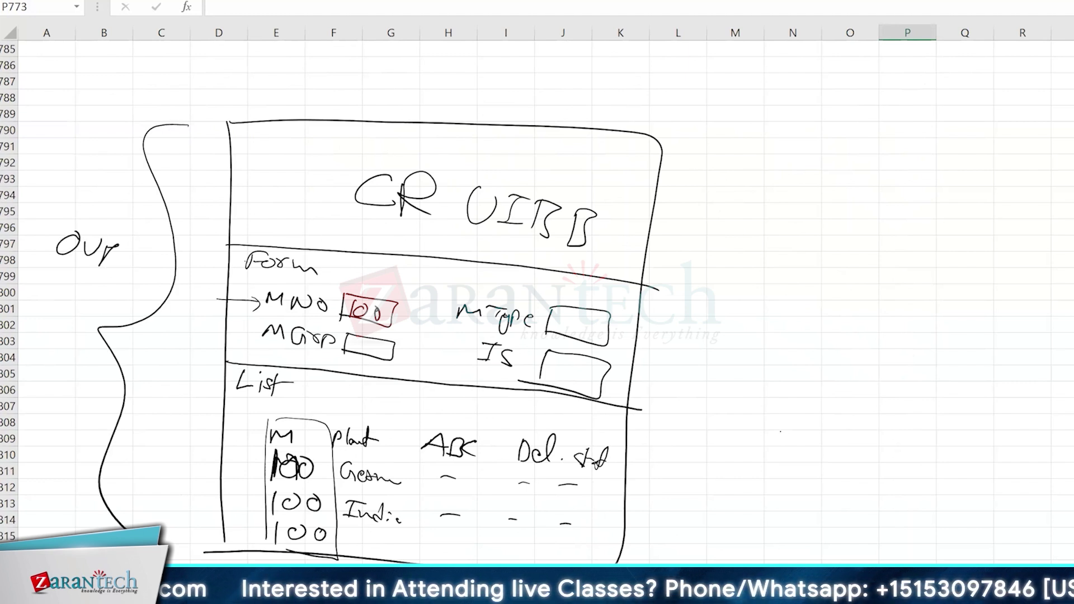
Draw separate curly braces beside the List, Form and CR UIBB sections and add a question mark in the CR UIBB section
{"action": "mouse_move", "coordinate": [227, 247]}
{"action": "left_mouse_down"}
{"action": "mouse_move", "coordinate": [200, 295]}
{"action": "mouse_move", "coordinate": [203, 363]}
{"action": "mouse_move", "coordinate": [173, 521]}
{"action": "mouse_move", "coordinate": [199, 534]}
{"action": "left_mouse_up"}
{"action": "left_click_drag", "start_coordinate": [228, 122], "coordinate": [223, 231]}
{"action": "left_click_drag", "start_coordinate": [279, 160], "coordinate": [289, 206]}
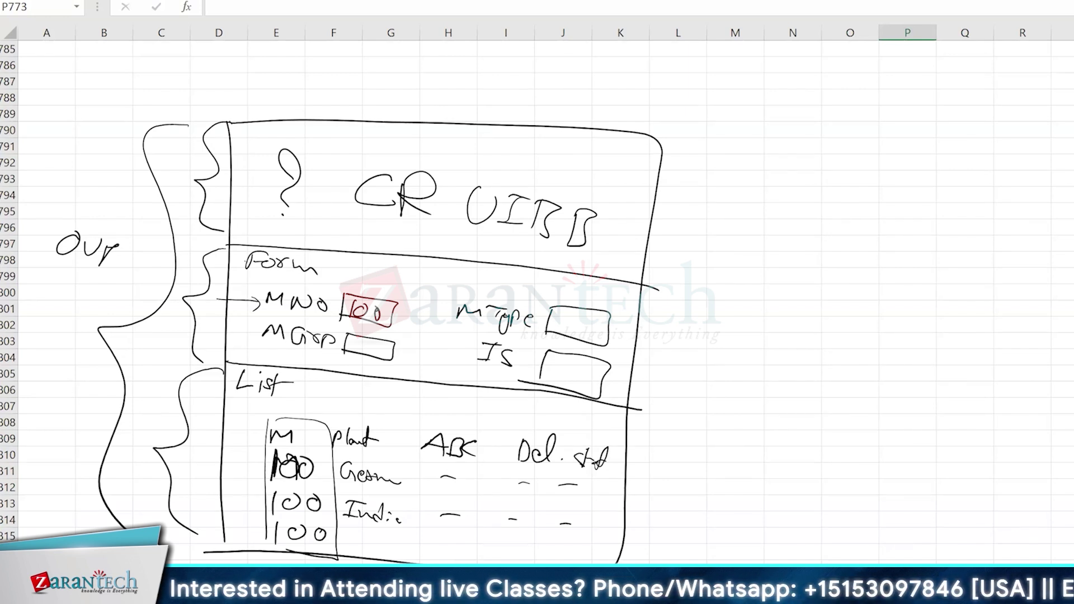
Switch to the SAP Display IMG window and run the Manage UI Configurations activity under UI Modeling
{"action": "mouse_move", "coordinate": [445, 600]}
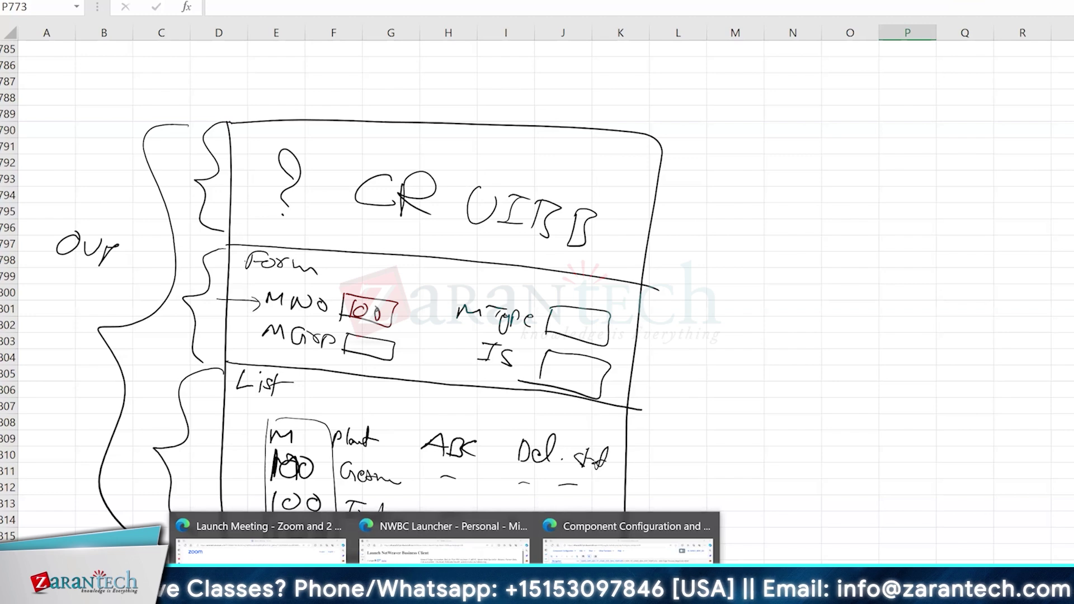
{"action": "left_click", "coordinate": [623, 549]}
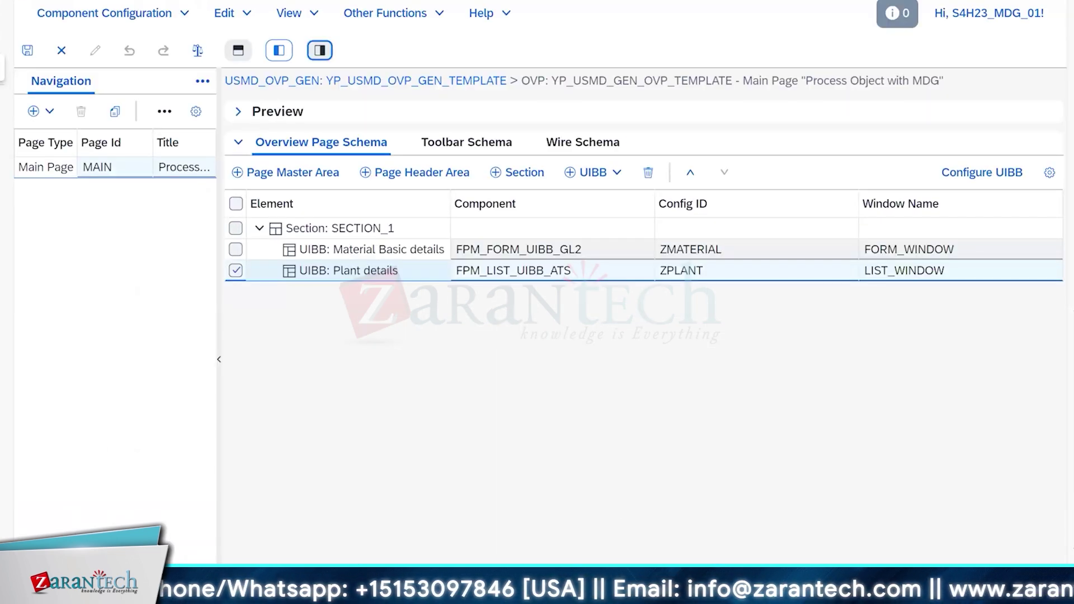
{"action": "left_click", "coordinate": [654, 593]}
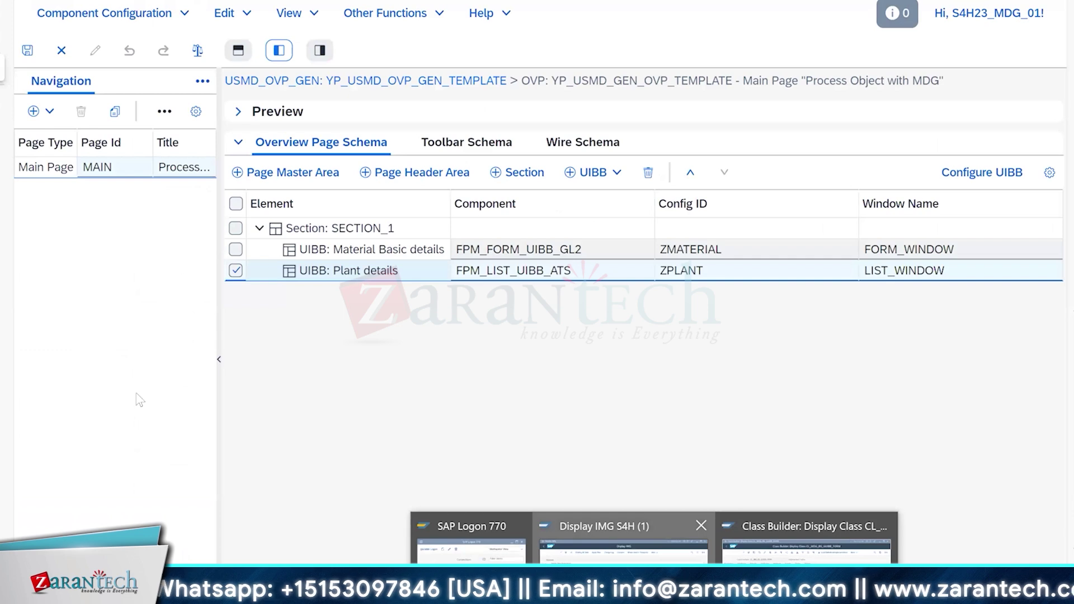
{"action": "left_click", "coordinate": [621, 543]}
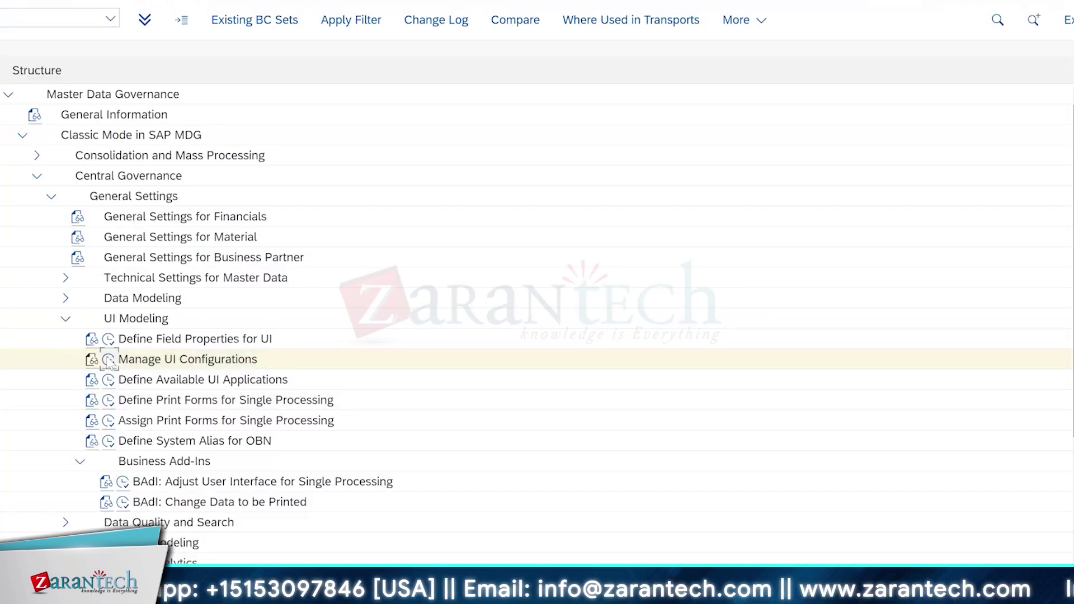
{"action": "left_click", "coordinate": [109, 360]}
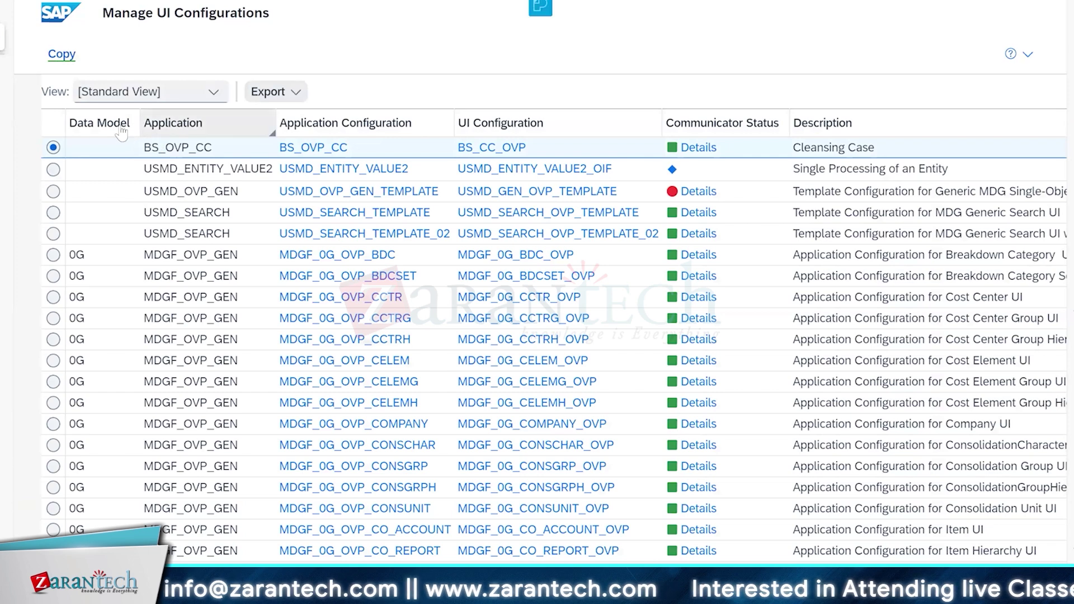
Filter the UI configurations by data model YP and check the communicator status of its entry
{"action": "left_click", "coordinate": [107, 123]}
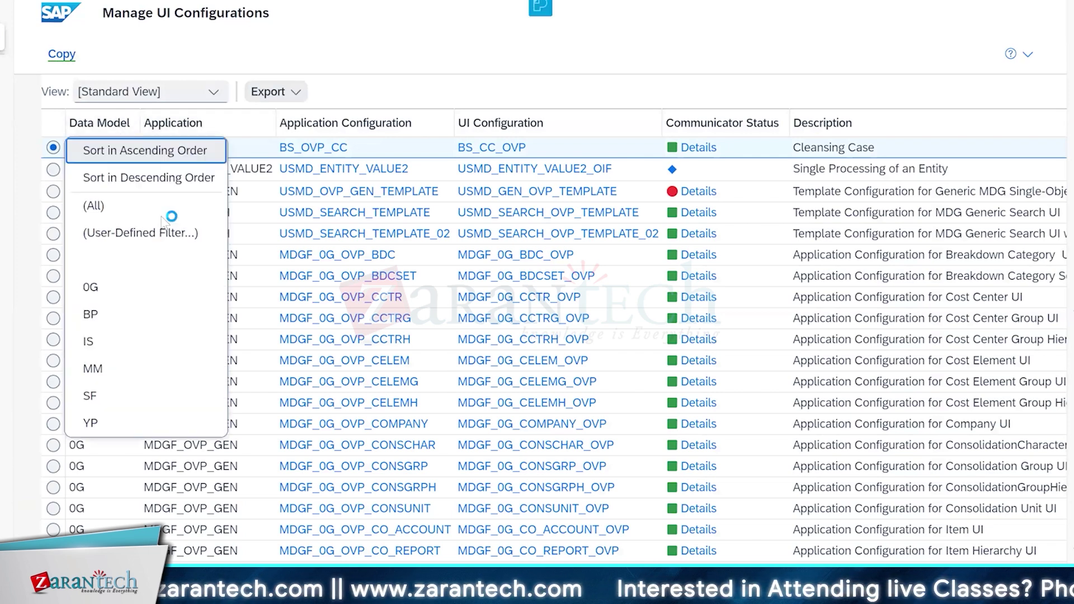
{"action": "left_click", "coordinate": [91, 423]}
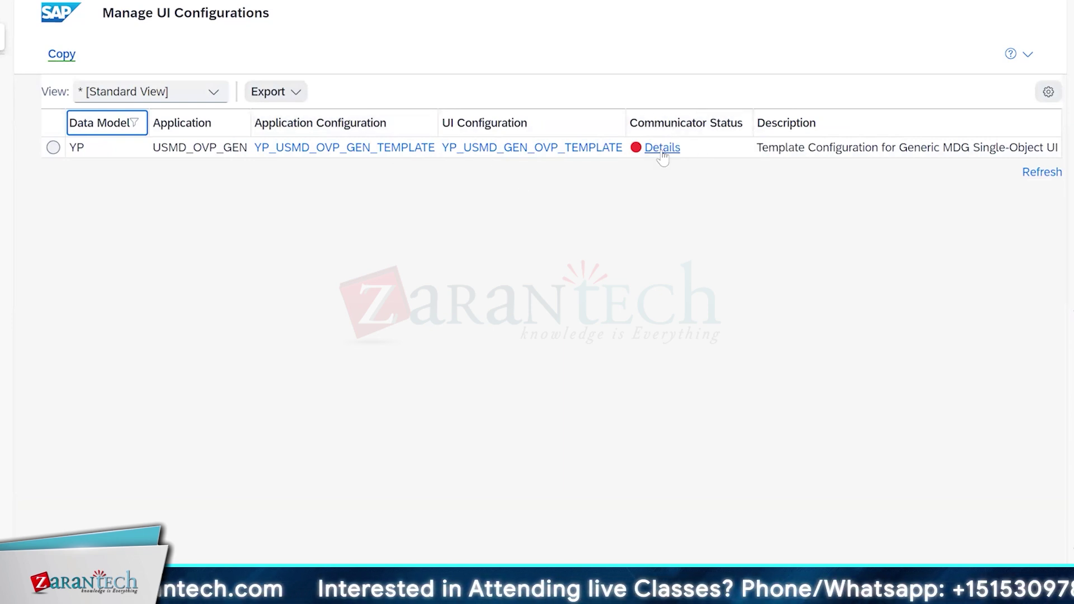
{"action": "mouse_move", "coordinate": [663, 158]}
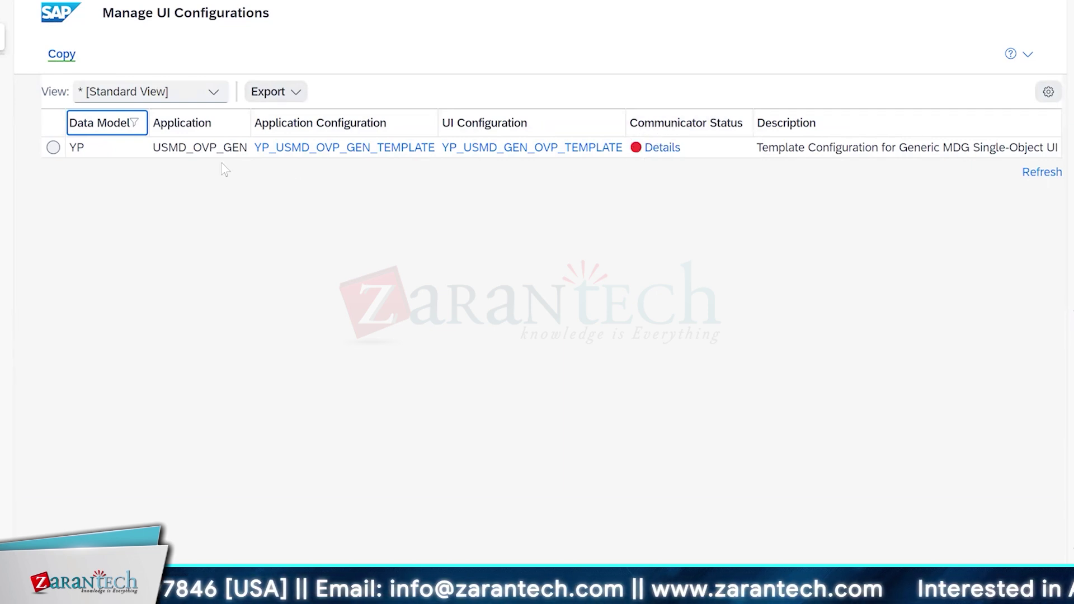
Filter the UI configurations by data model MM and look through the communicator statuses of its entries
{"action": "left_click", "coordinate": [137, 126]}
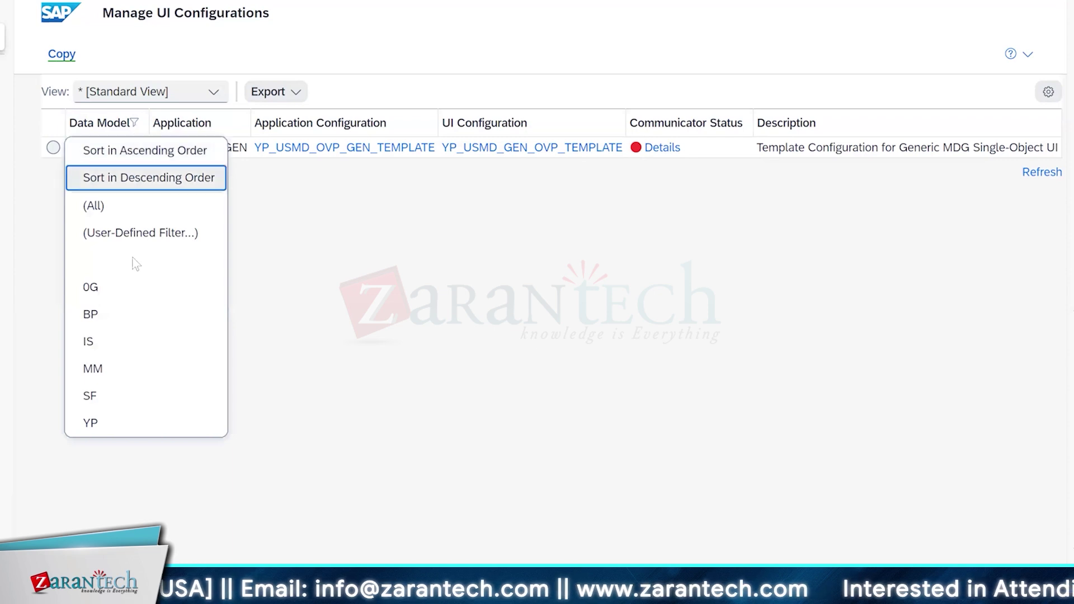
{"action": "left_click", "coordinate": [101, 375]}
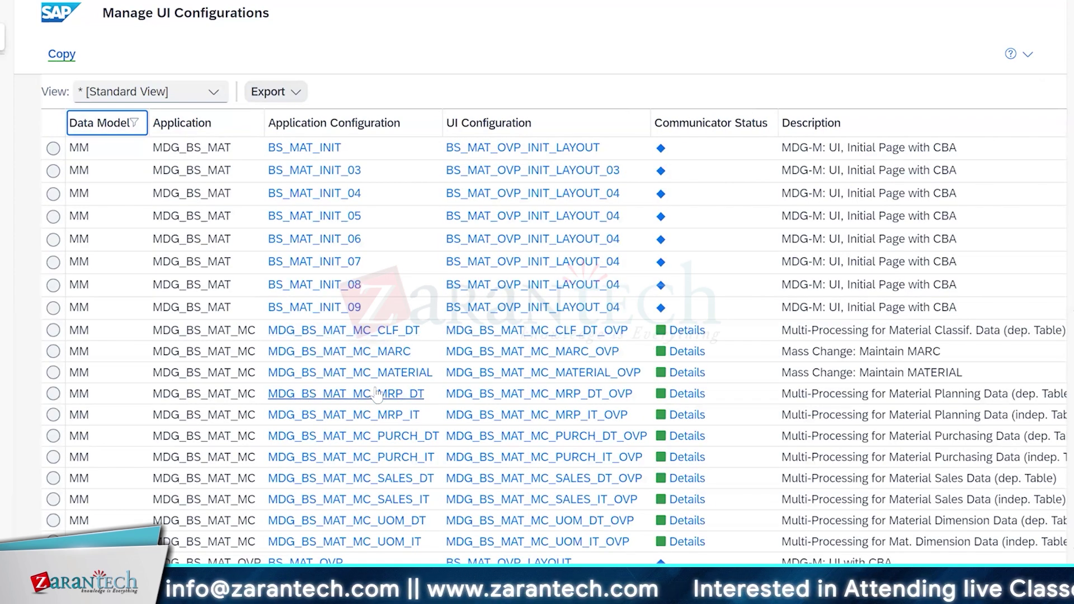
{"action": "scroll", "coordinate": [535, 420], "scroll_direction": "down", "scroll_amount": 5}
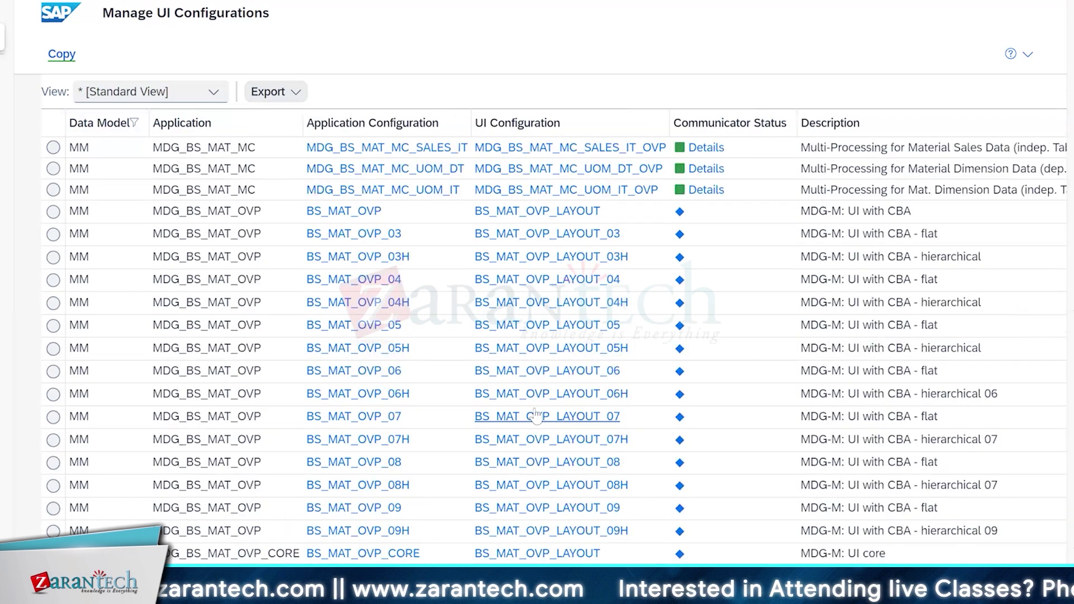
{"action": "scroll", "coordinate": [536, 417], "scroll_direction": "down", "scroll_amount": 1}
{"action": "scroll", "coordinate": [544, 406], "scroll_direction": "down", "scroll_amount": 1}
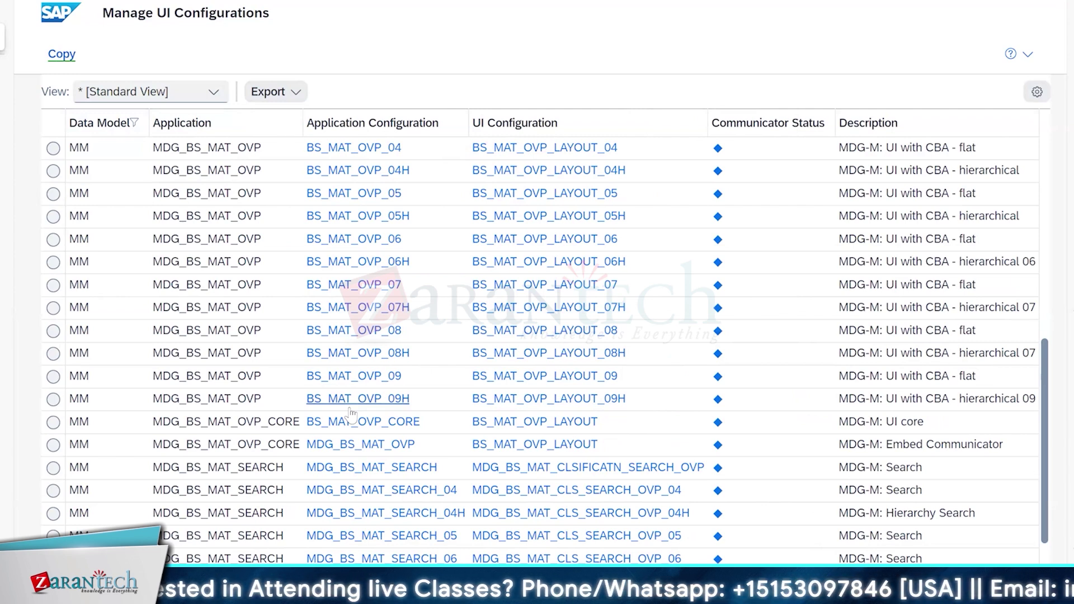
{"action": "scroll", "coordinate": [347, 365], "scroll_direction": "up", "scroll_amount": 5}
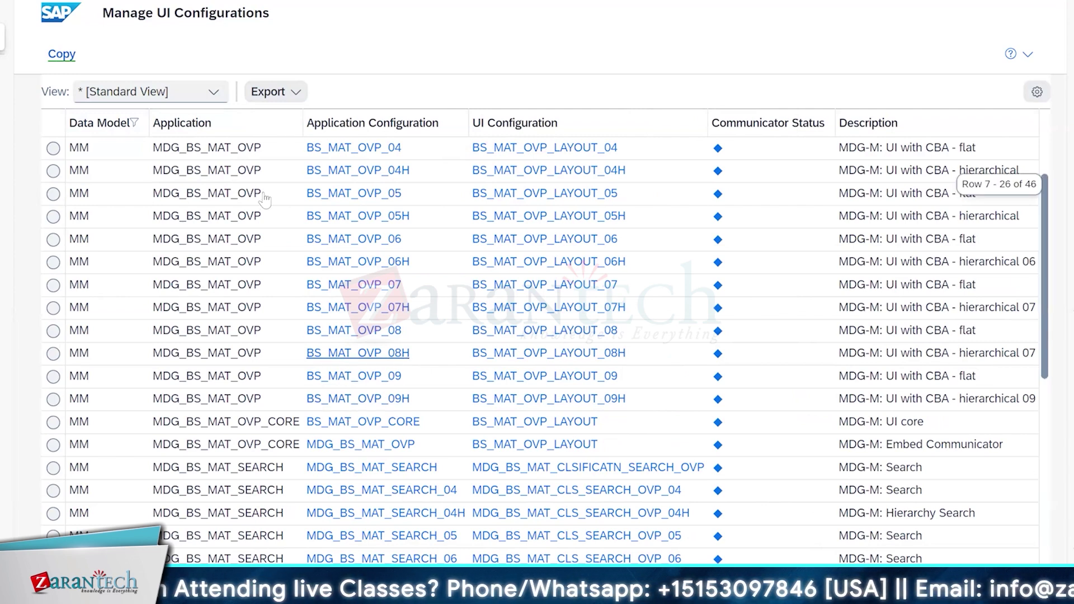
Switch the data model filter back to YP and inspect the communicator status of YP_USMD_OVP_GEN_TEMPLATE
{"action": "left_click", "coordinate": [129, 130]}
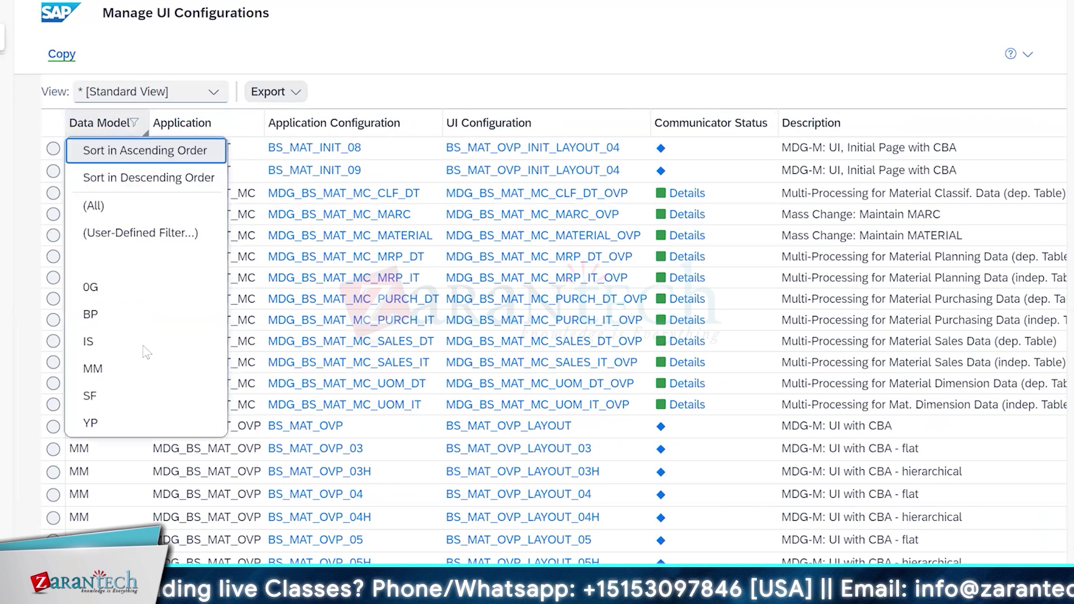
{"action": "left_click", "coordinate": [115, 432]}
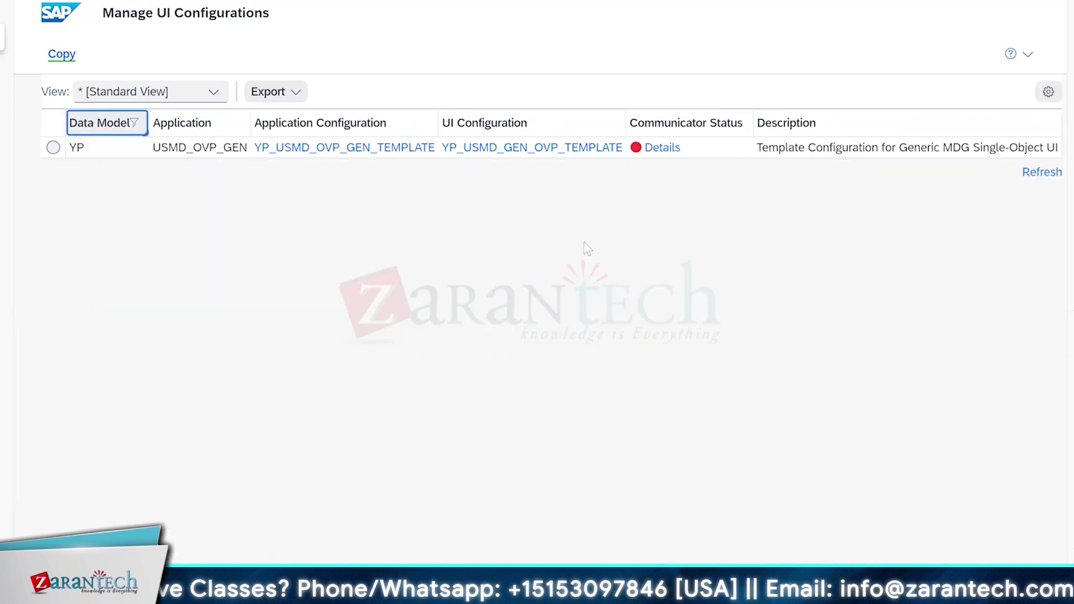
{"action": "mouse_move", "coordinate": [659, 154]}
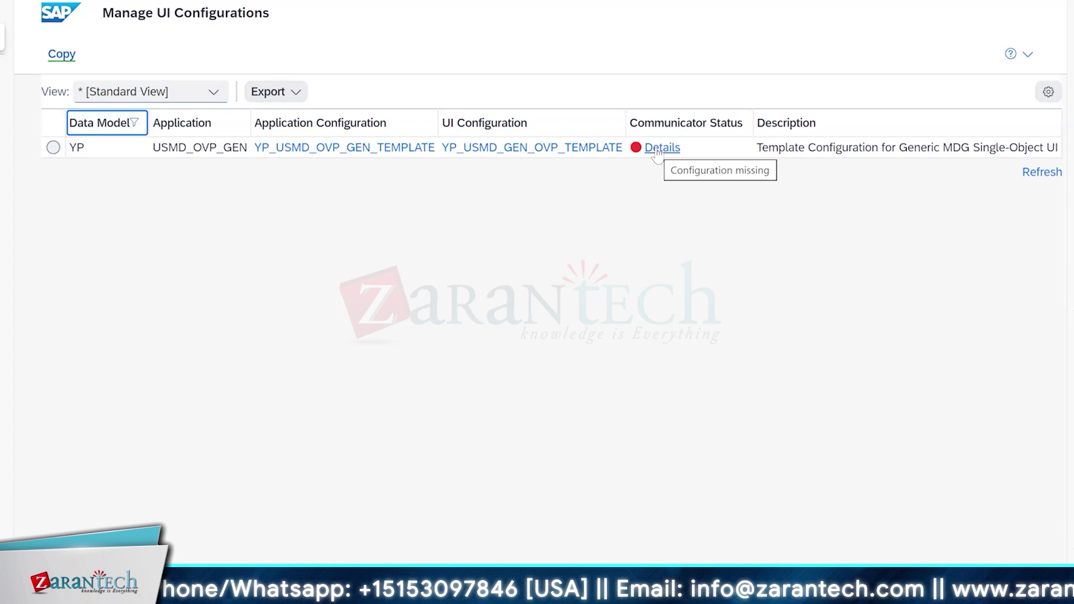
Create the missing communicator configuration for YP_USMD_OVP_GEN_TEMPLATE with the description Comm Settings and save it as a local object
{"action": "left_click", "coordinate": [659, 150]}
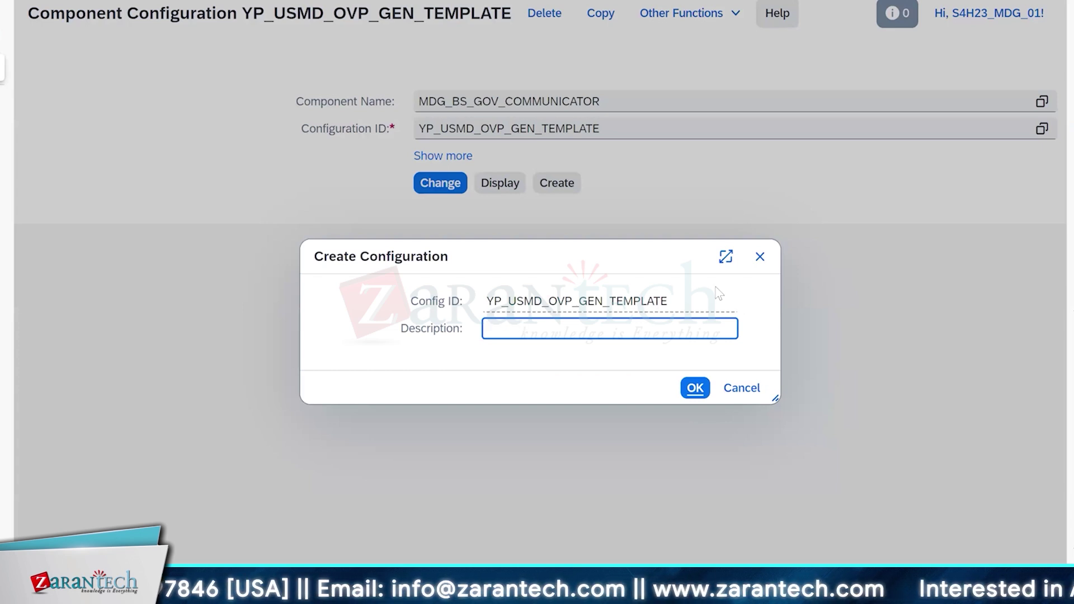
{"action": "type", "text": "Comm Se"}
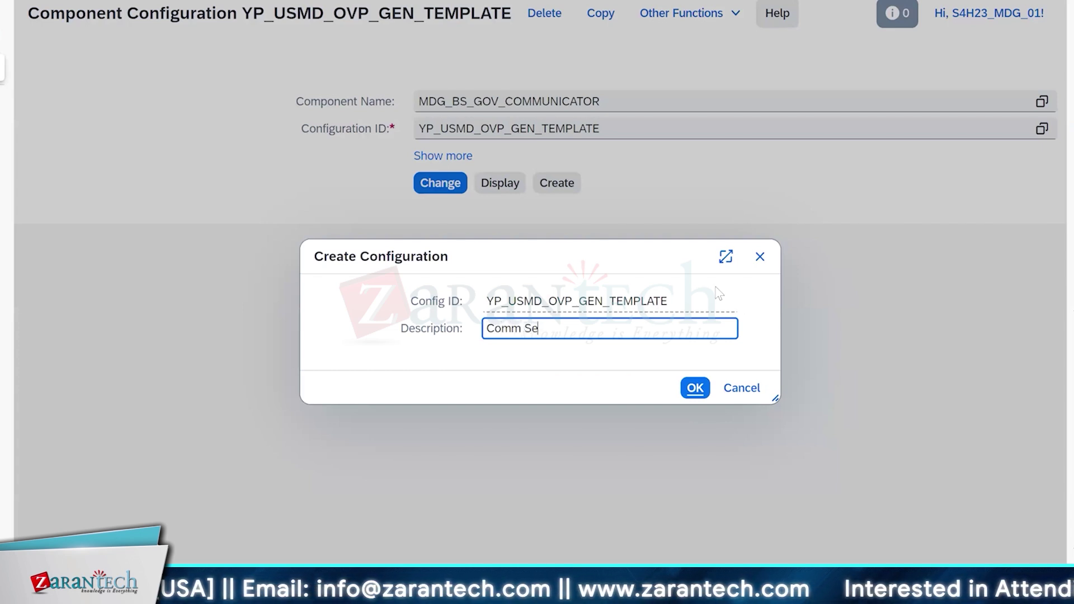
{"action": "type", "text": "ttings"}
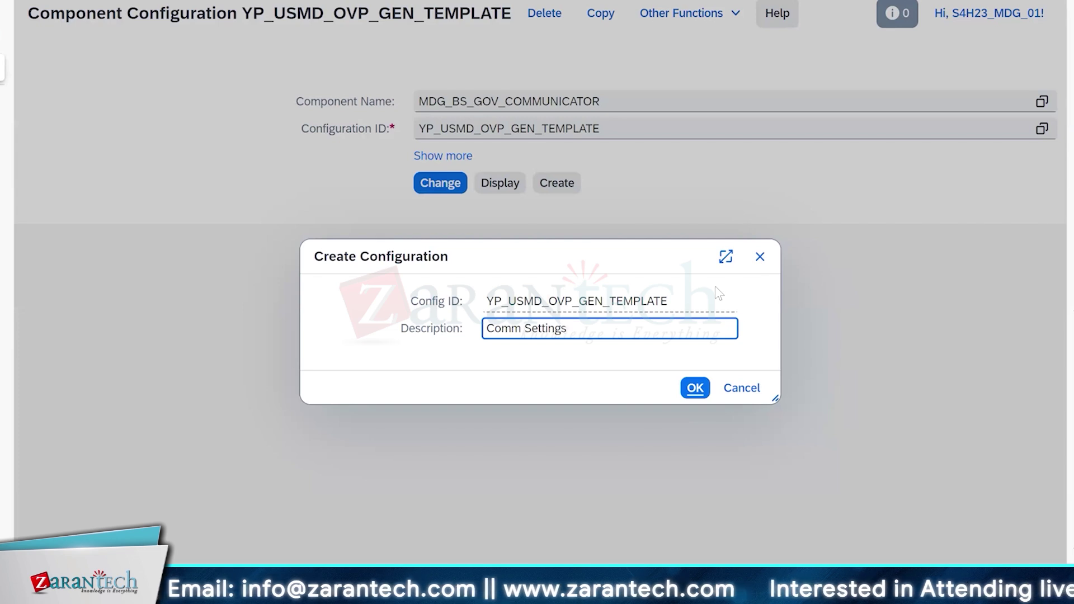
{"action": "left_click", "coordinate": [695, 389]}
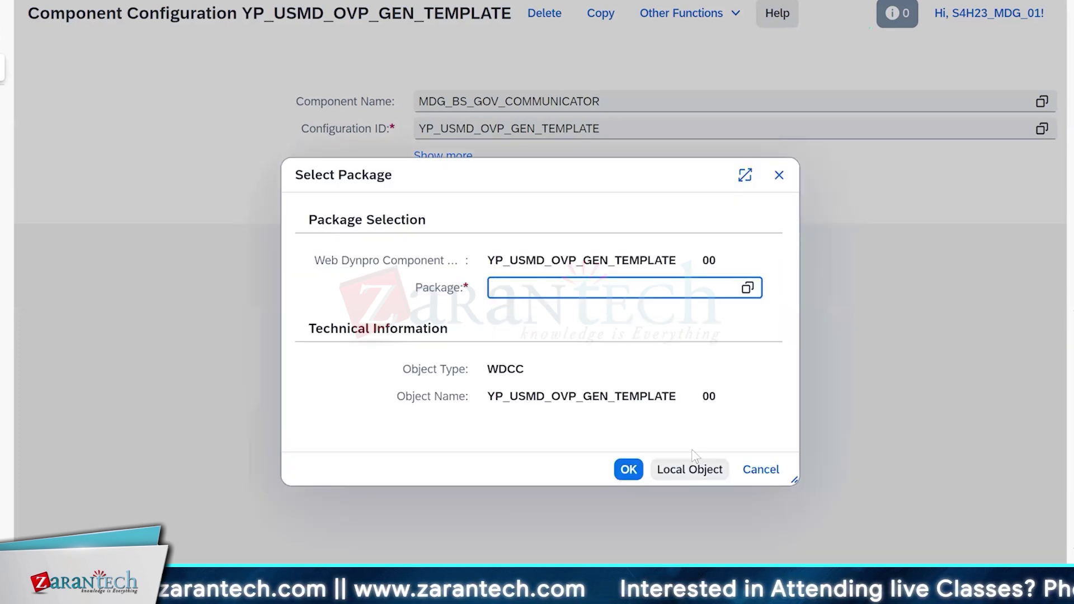
{"action": "left_click", "coordinate": [701, 474]}
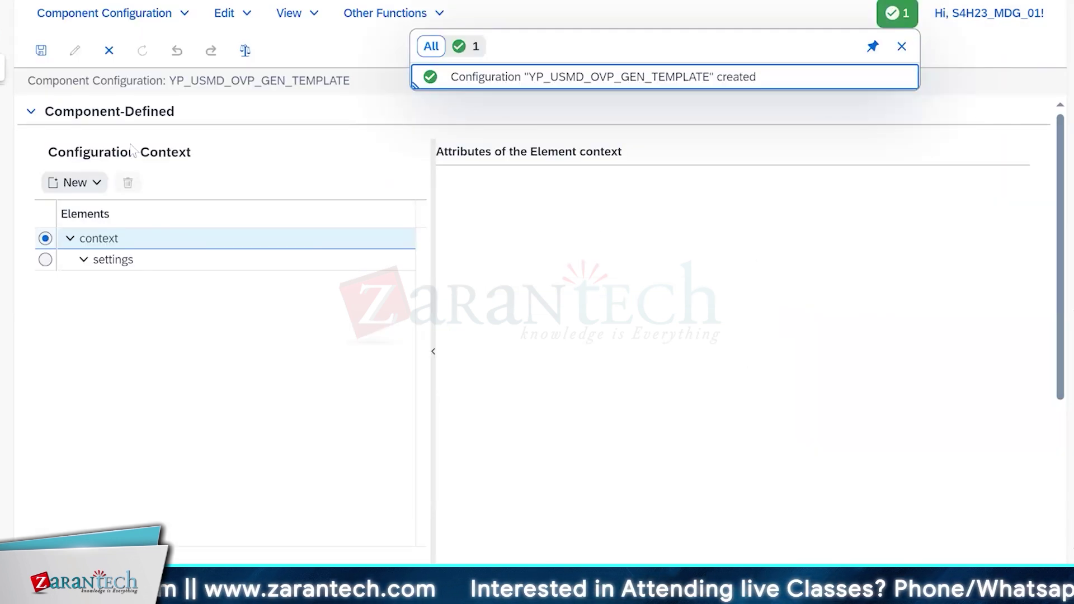
{"action": "left_click", "coordinate": [902, 49]}
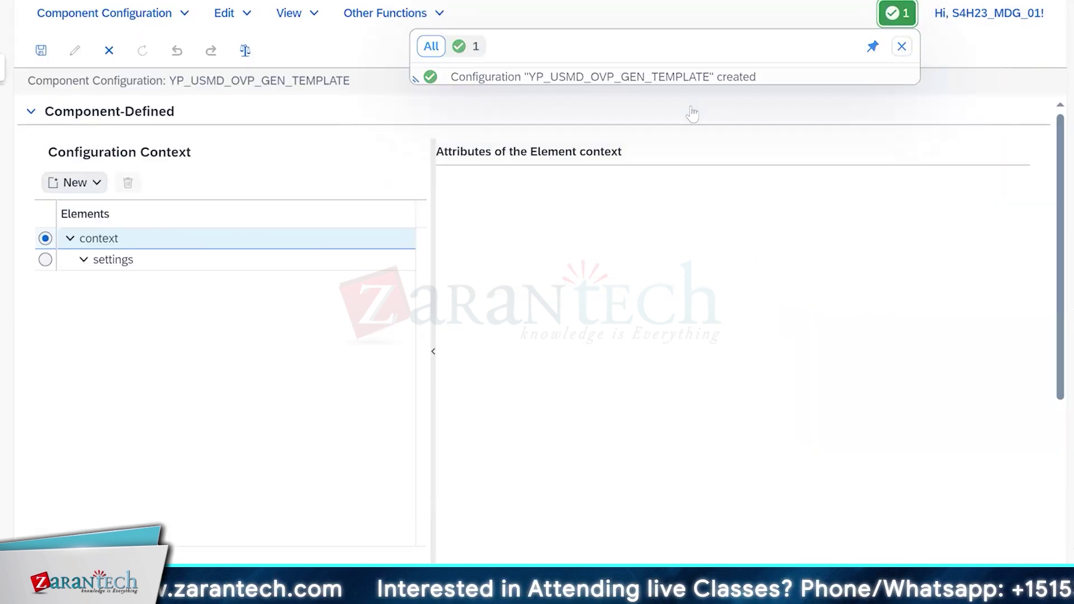
Add a crWires element under the settings node of the configuration context and switch to the overview page configuration
{"action": "left_click", "coordinate": [46, 260]}
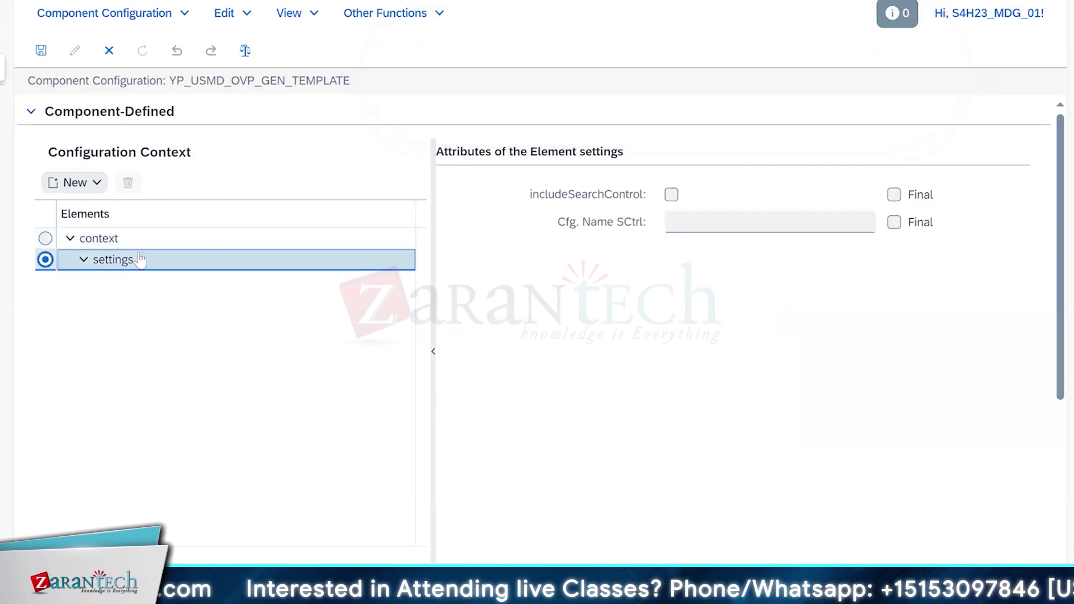
{"action": "left_click", "coordinate": [84, 184]}
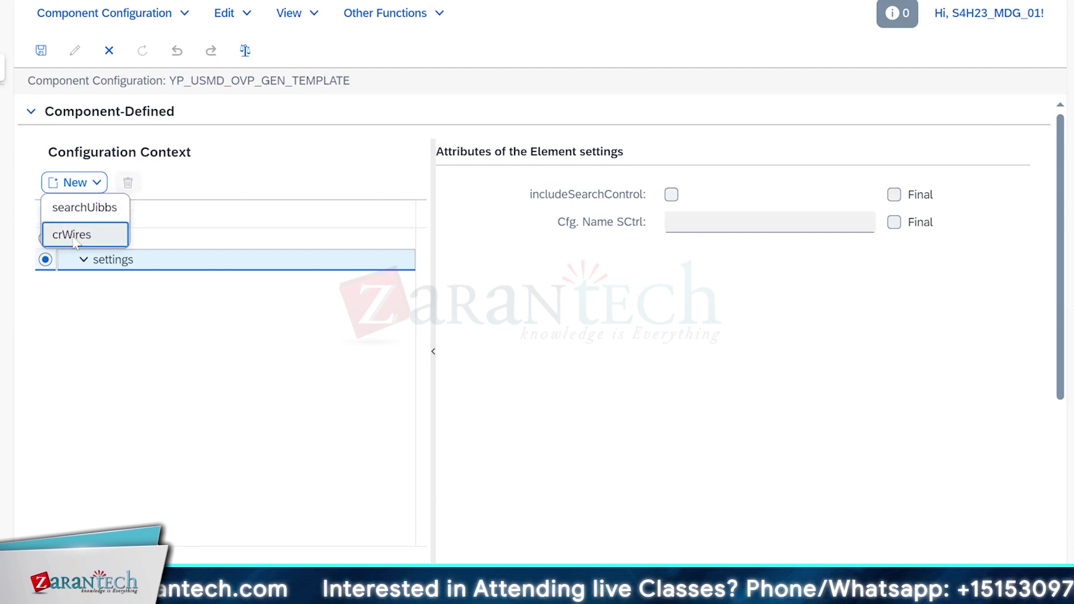
{"action": "left_click", "coordinate": [74, 238]}
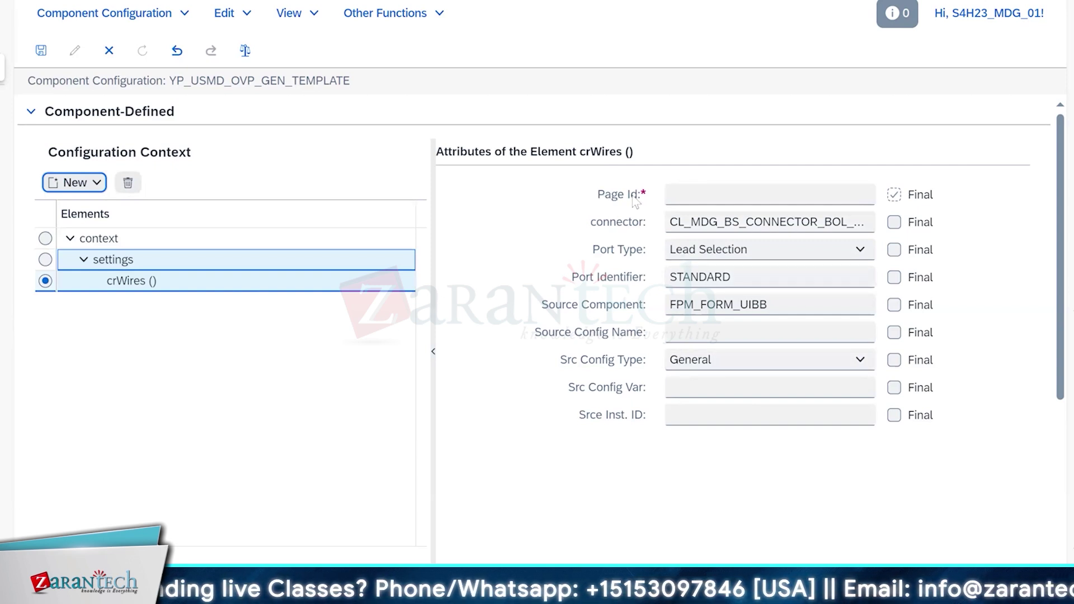
{"action": "left_click", "coordinate": [679, 192]}
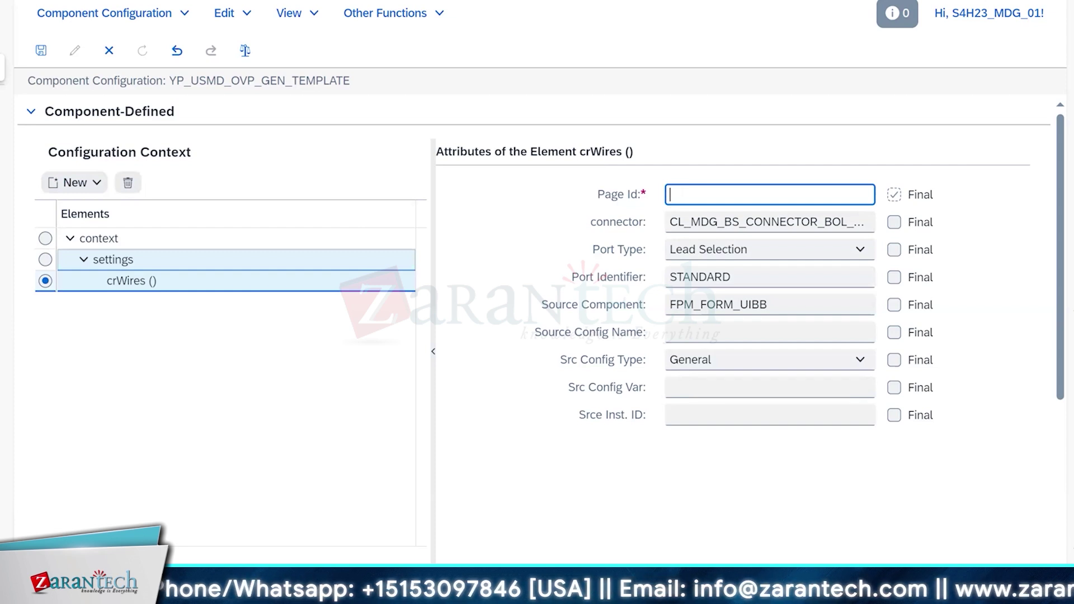
{"action": "mouse_move", "coordinate": [446, 598]}
{"action": "left_click", "coordinate": [560, 574]}
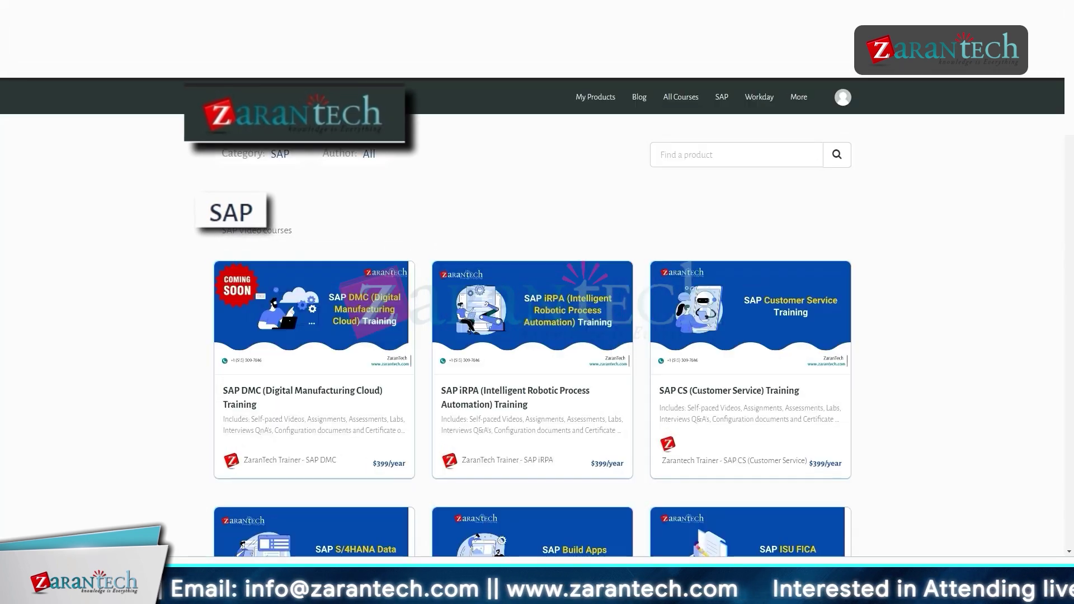
{"action": "key", "text": "Down"}
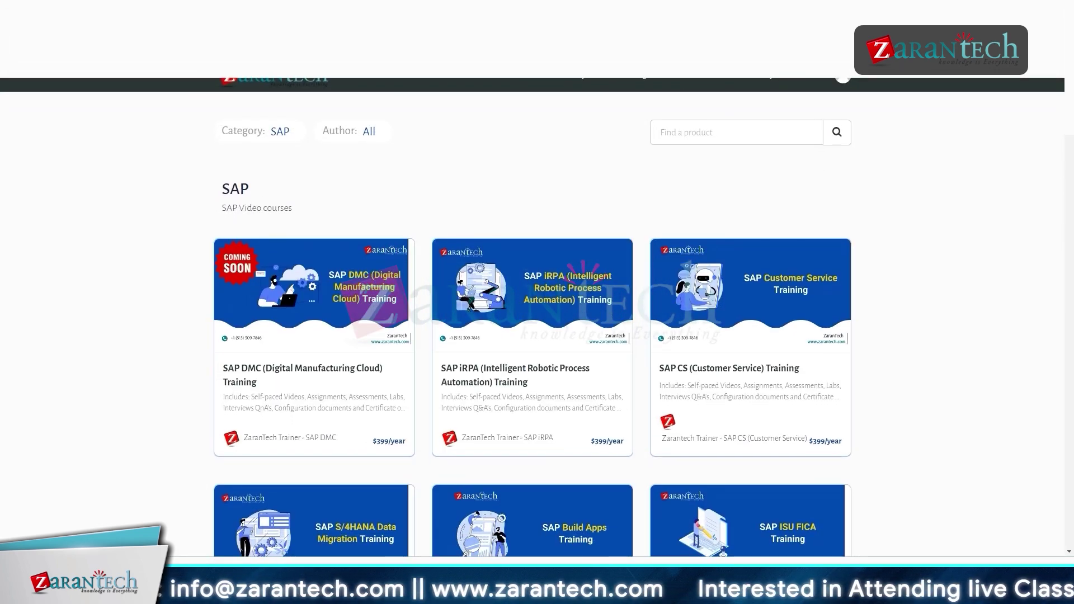
{"action": "scroll", "coordinate": [537, 308], "scroll_direction": "down", "scroll_amount": 5}
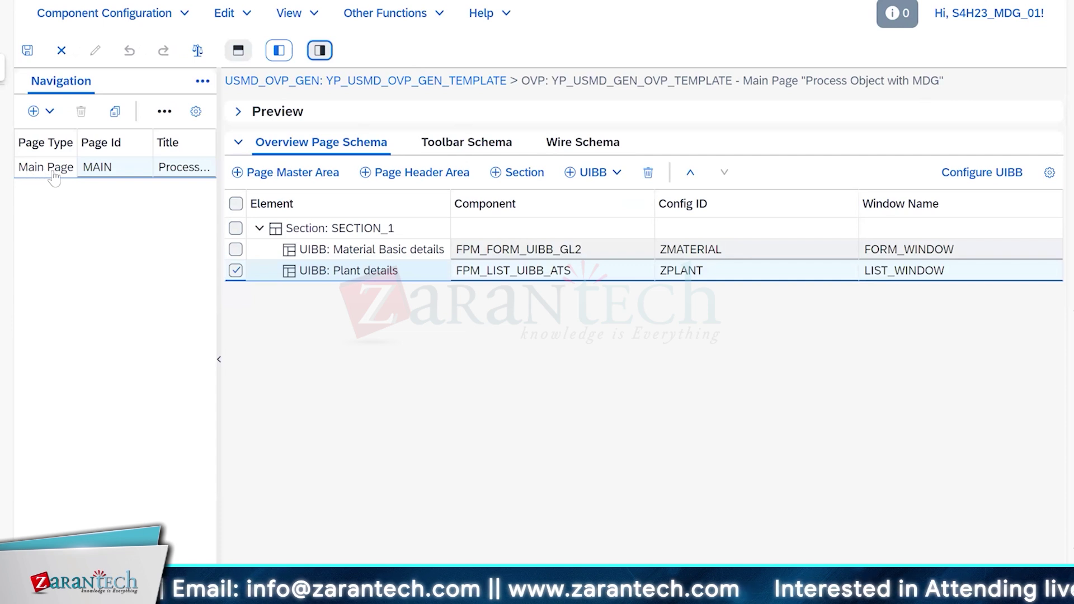
Copy the main page's ID from the overview page configuration and set the crWires Page Id to MAIN
{"action": "left_click", "coordinate": [112, 174]}
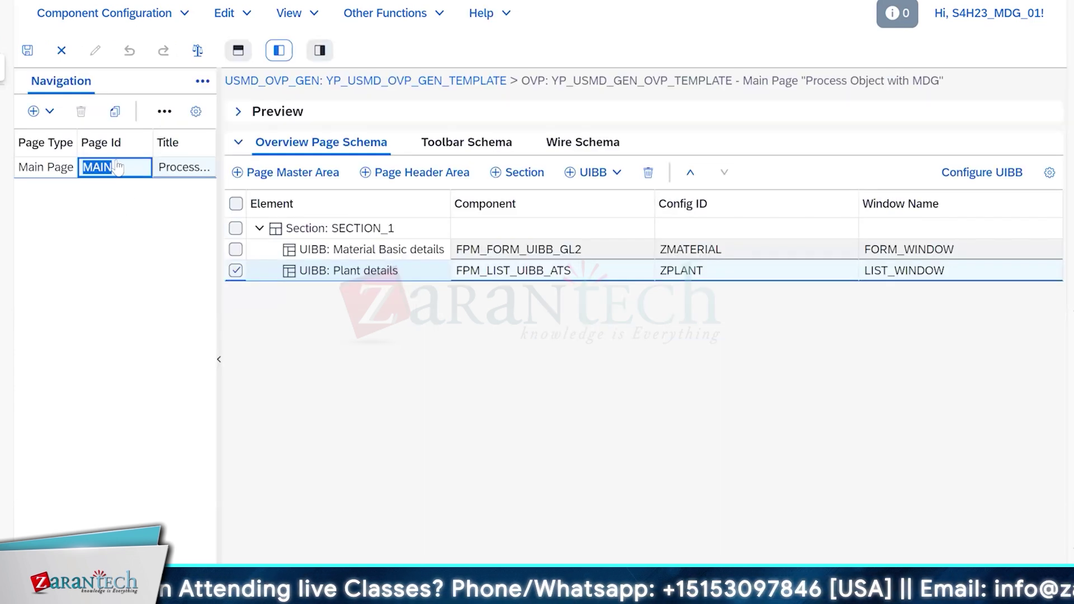
{"action": "left_click", "coordinate": [124, 169]}
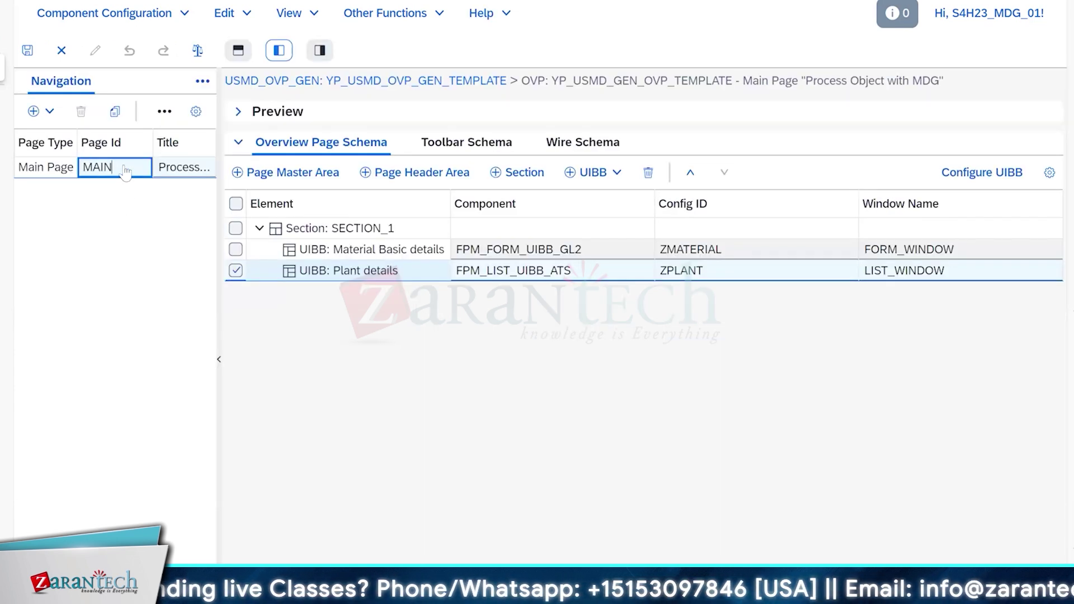
{"action": "key", "text": "shift+Left"}
{"action": "key", "text": "shift+Left"}
{"action": "key", "text": "shift+Left"}
{"action": "key", "text": "shift+Left"}
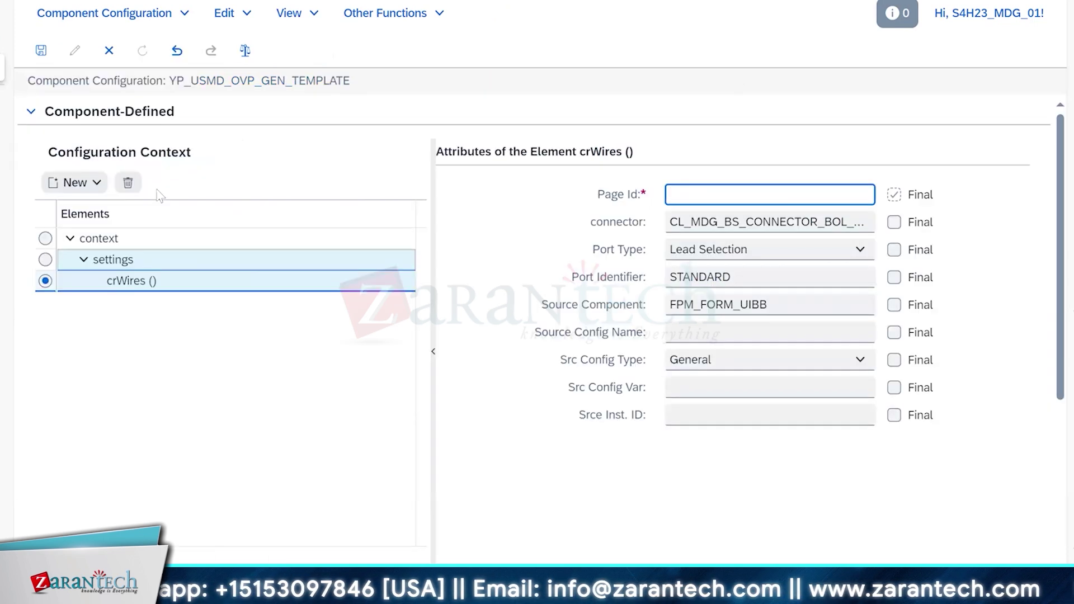
{"action": "type", "text": "MAIN"}
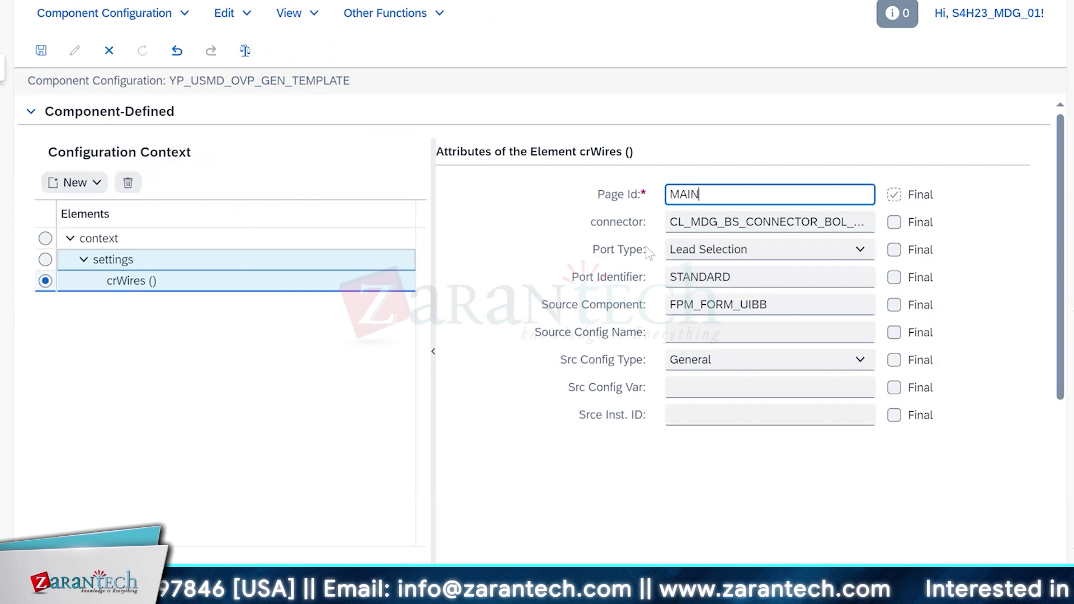
{"action": "left_click", "coordinate": [523, 210]}
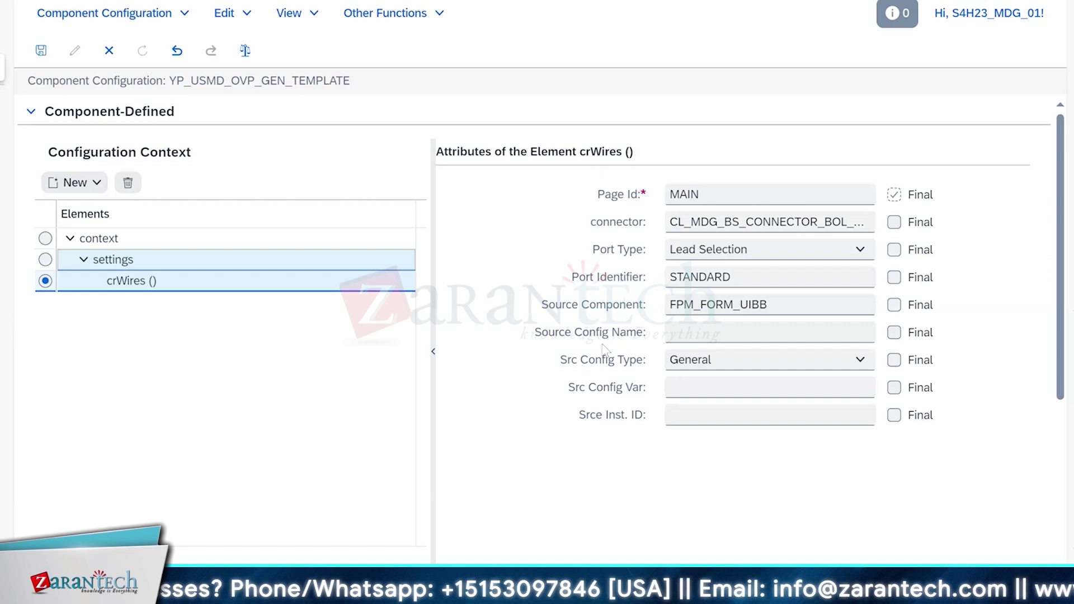
Point the crWires source to the Material Basic details UIBB, with source component FPM_FORM_UIBB_GL2 and source config name ZMATERIAL
{"action": "left_click", "coordinate": [684, 325]}
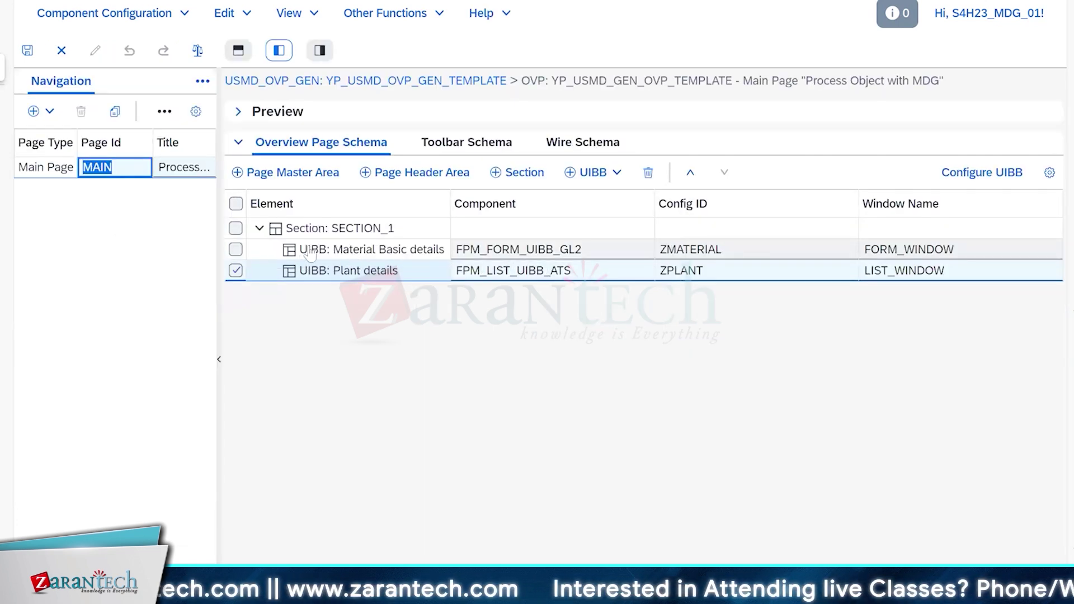
{"action": "left_click", "coordinate": [339, 251]}
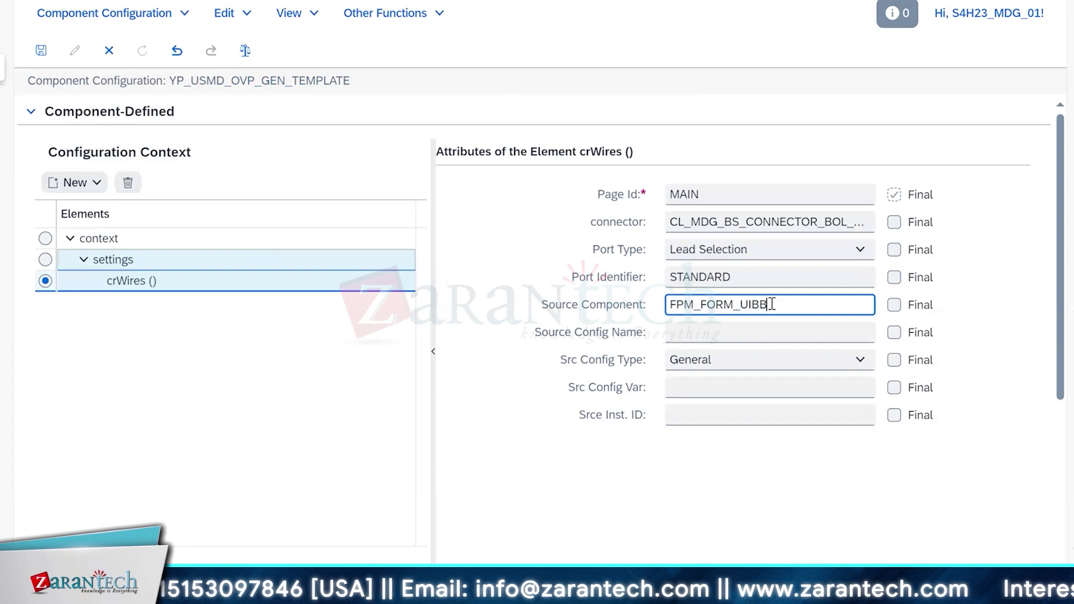
{"action": "type", "text": "_"}
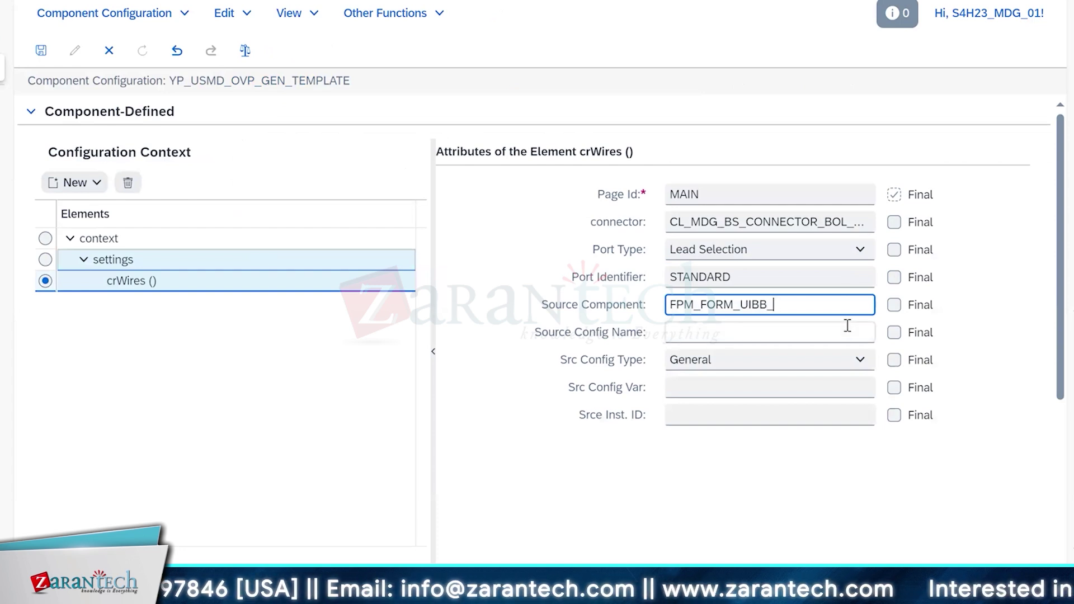
{"action": "type", "text": "GL2"}
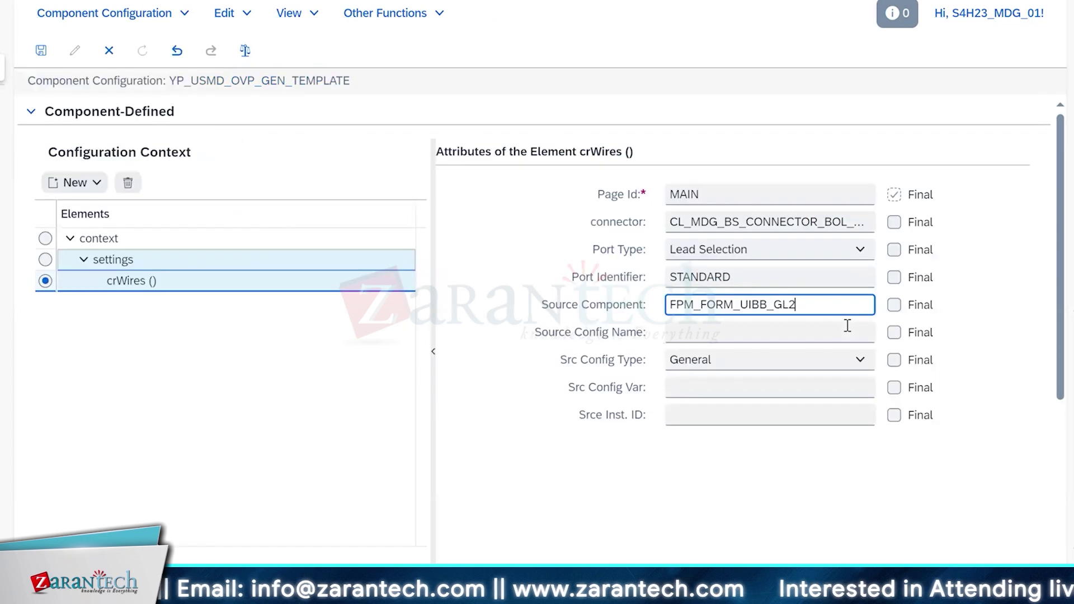
{"action": "left_click", "coordinate": [768, 304]}
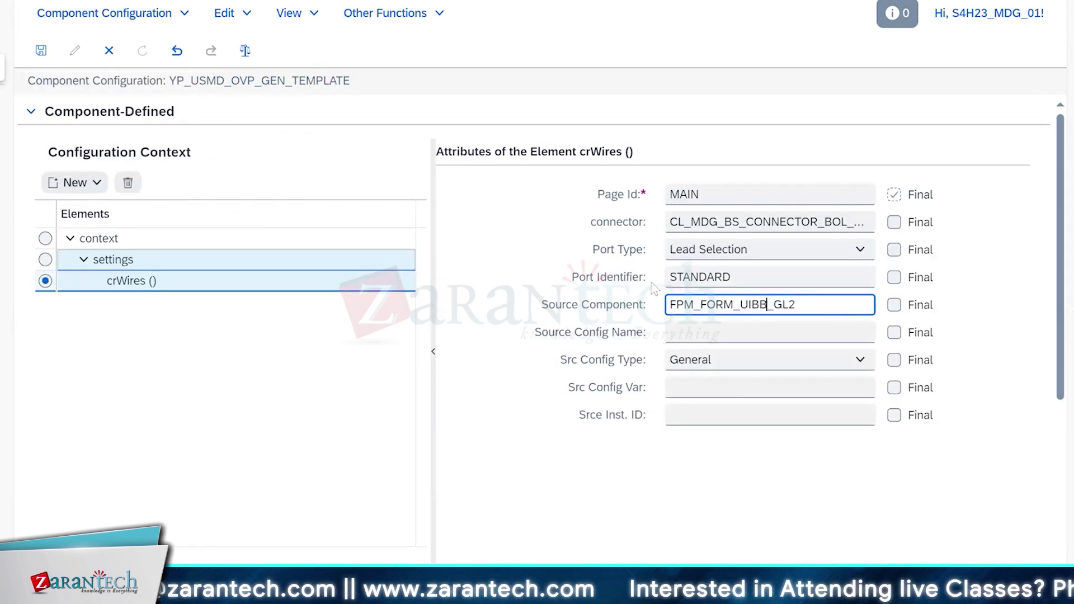
{"action": "key", "text": "shift+Home"}
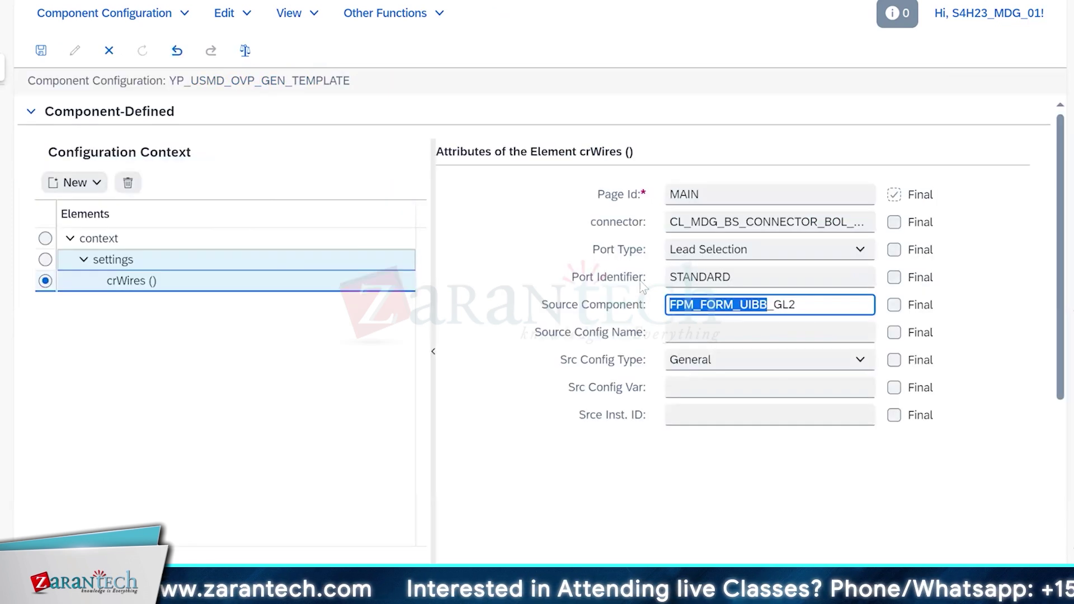
{"action": "left_click", "coordinate": [817, 301]}
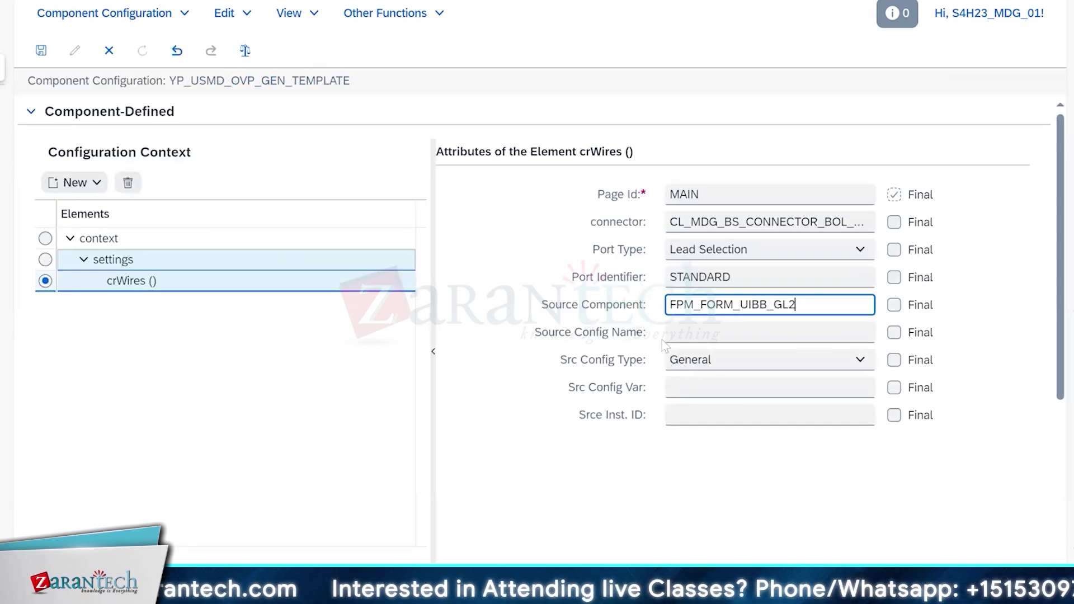
{"action": "left_click", "coordinate": [676, 335]}
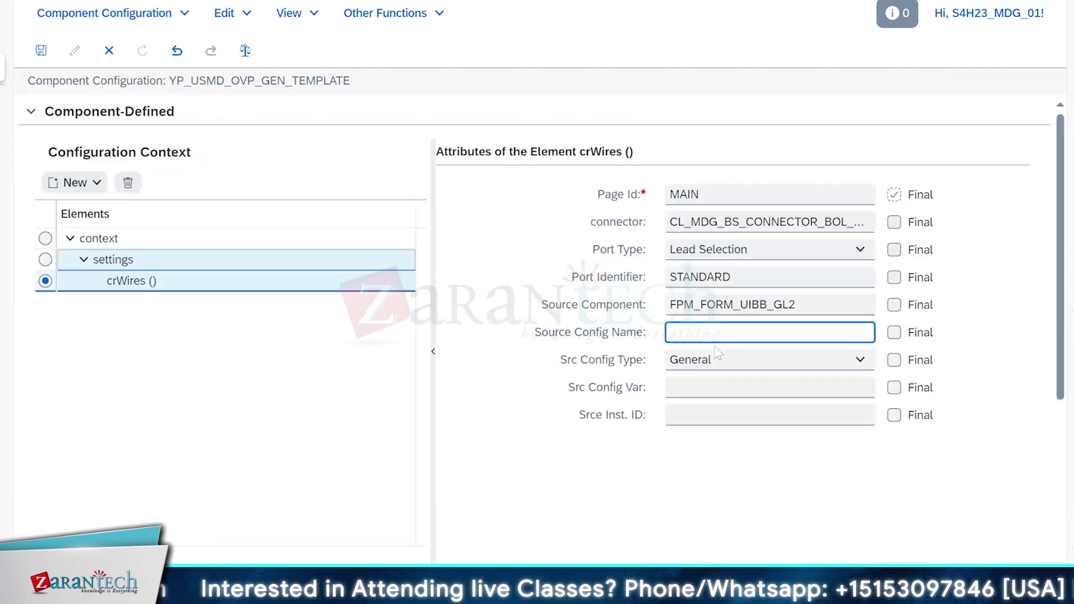
{"action": "type", "text": "ZMATERIAL"}
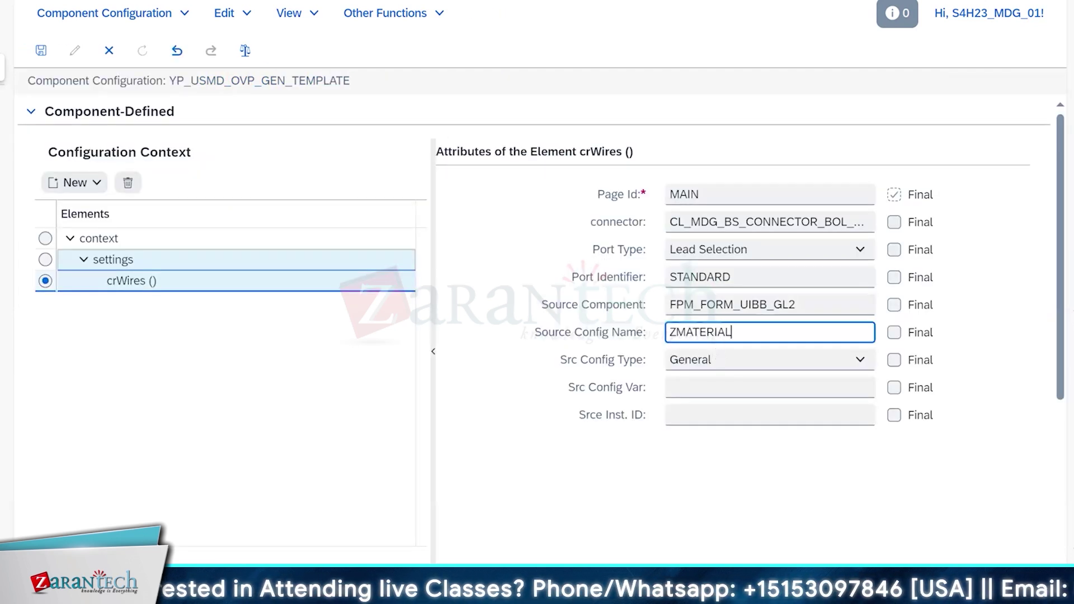
Save and close the communicator configuration, and refresh the list of UI configurations
{"action": "left_click", "coordinate": [41, 54]}
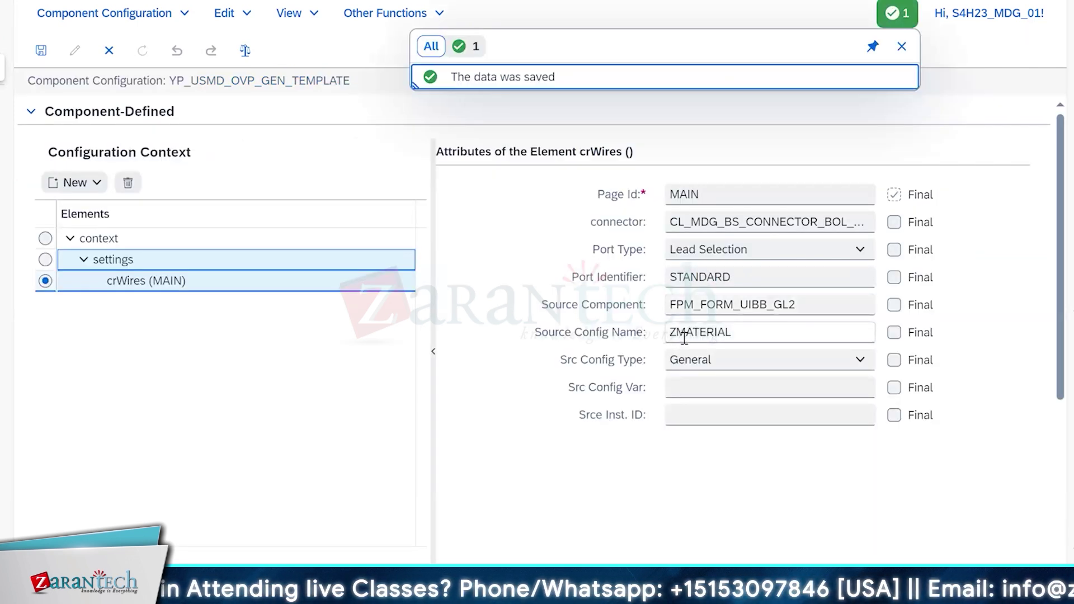
{"action": "left_click", "coordinate": [41, 51]}
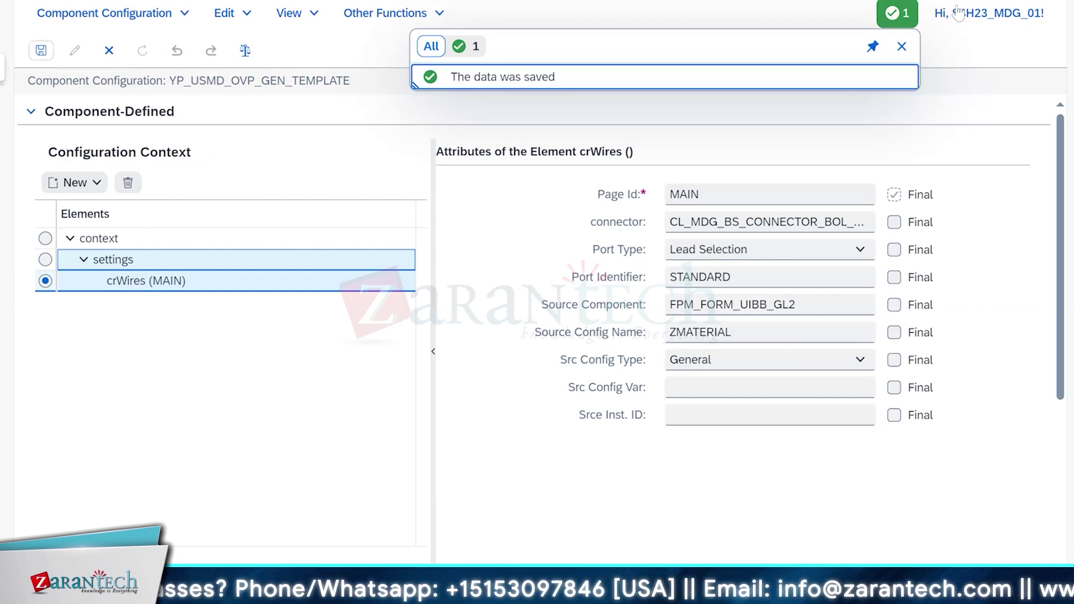
{"action": "left_click", "coordinate": [902, 47]}
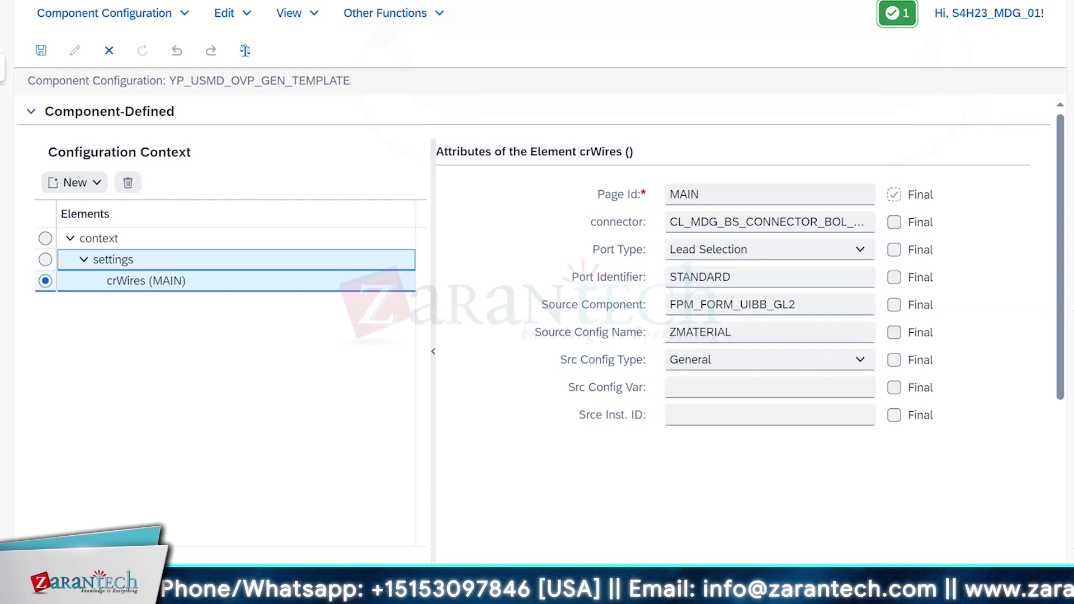
{"action": "key", "text": "ctrl+w"}
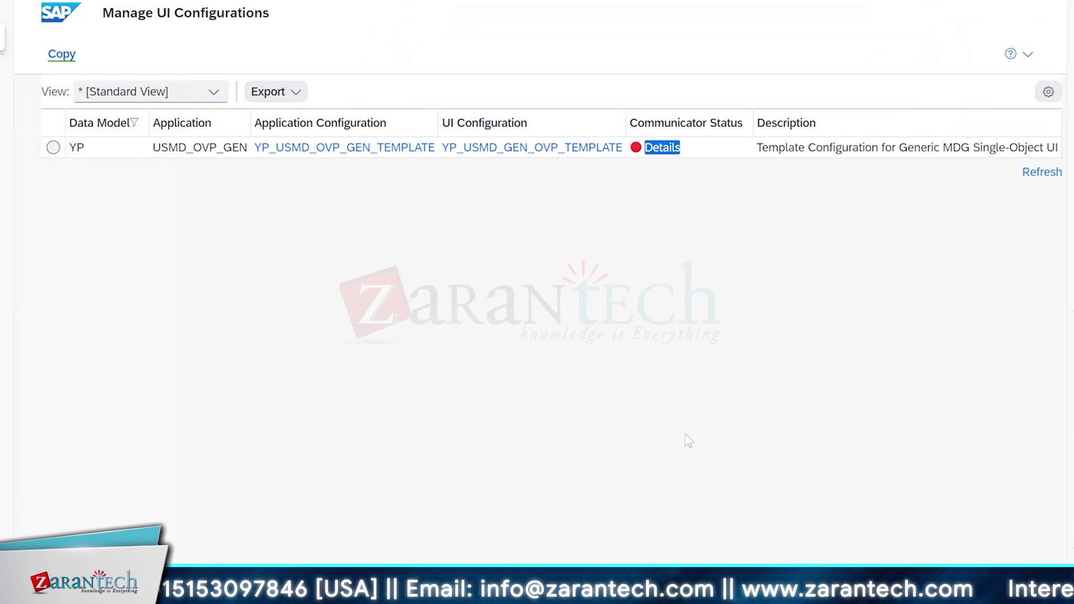
{"action": "double_click", "coordinate": [1036, 174]}
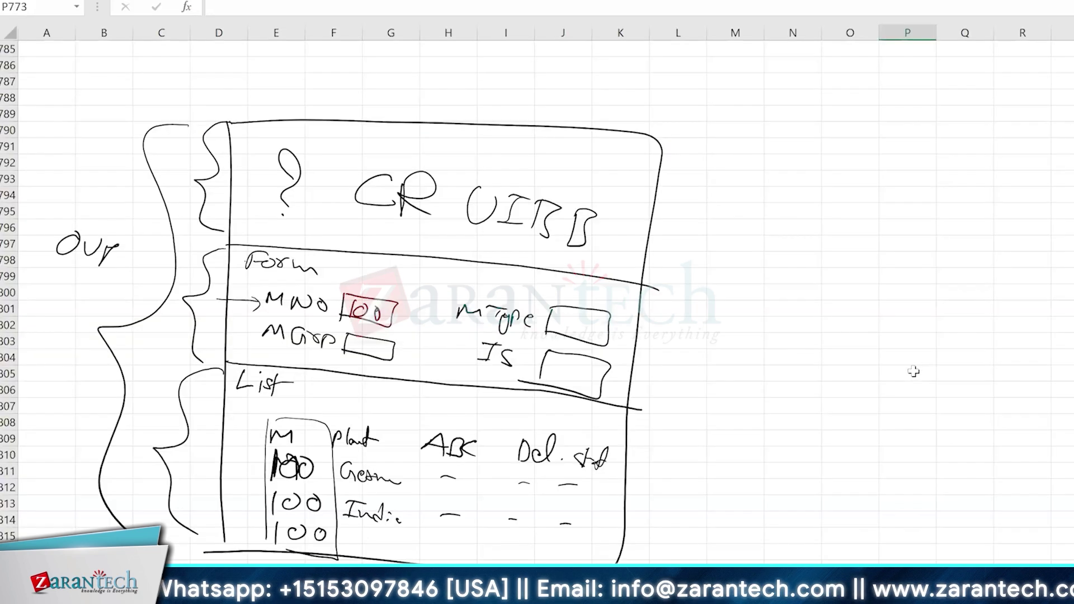
In the Excel sheet, handwrite the circled point 1 "Copied std OVP → Z-OVP" in the empty rows below the page sketch
{"action": "scroll", "coordinate": [918, 365], "scroll_direction": "down", "scroll_amount": 20}
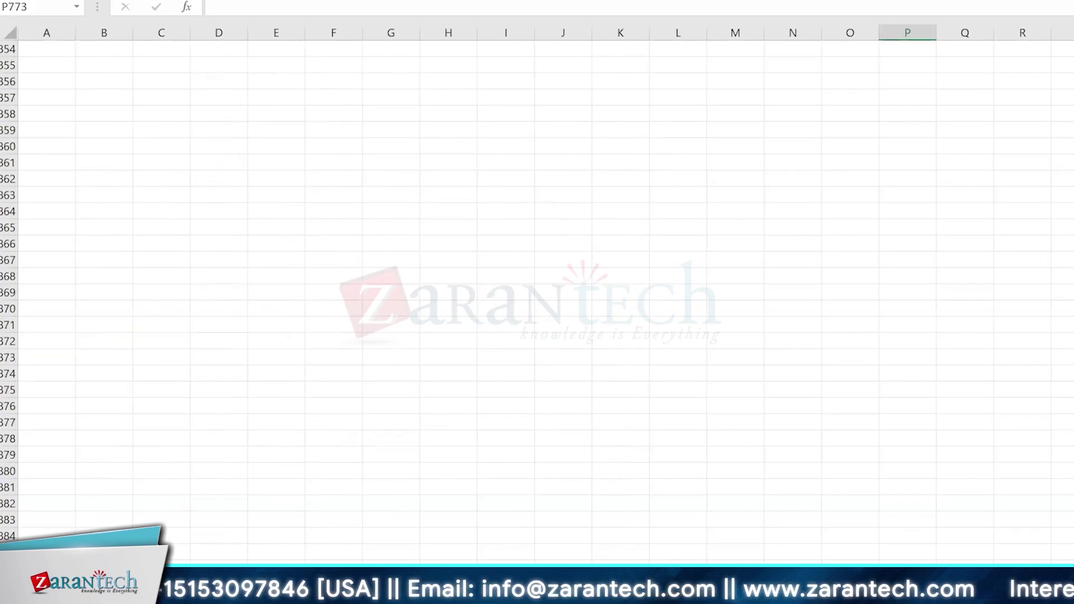
{"action": "left_click_drag", "start_coordinate": [193, 81], "coordinate": [185, 94]}
{"action": "mouse_move", "coordinate": [201, 83]}
{"action": "left_mouse_down"}
{"action": "mouse_move", "coordinate": [173, 86]}
{"action": "mouse_move", "coordinate": [200, 80]}
{"action": "left_mouse_up"}
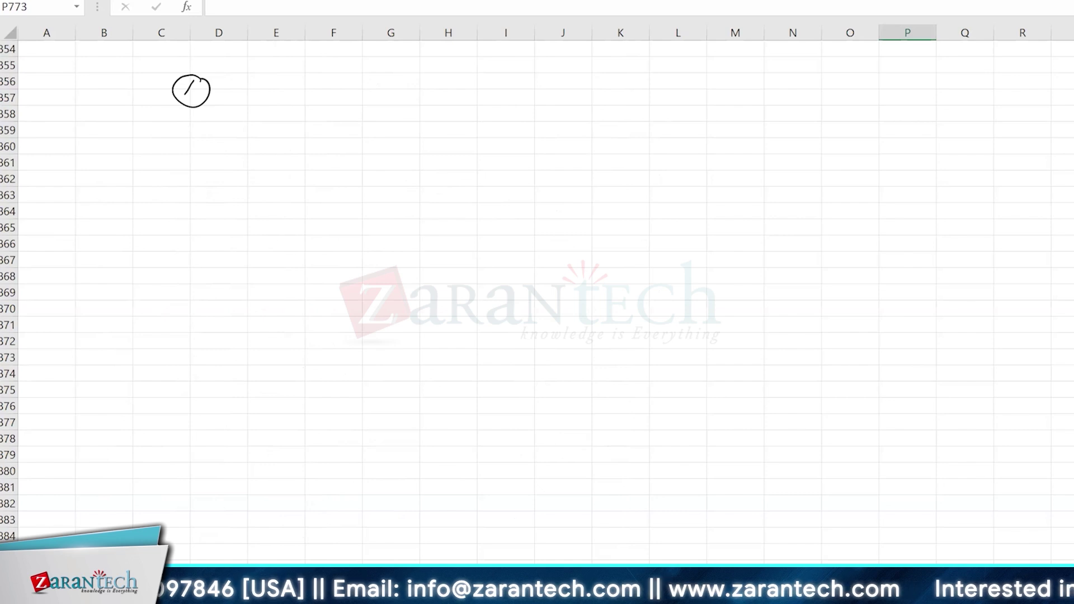
{"action": "mouse_move", "coordinate": [256, 102]}
{"action": "left_mouse_down"}
{"action": "mouse_move", "coordinate": [230, 108]}
{"action": "mouse_move", "coordinate": [253, 119]}
{"action": "left_mouse_up"}
{"action": "mouse_move", "coordinate": [254, 119]}
{"action": "left_mouse_down"}
{"action": "mouse_move", "coordinate": [302, 147]}
{"action": "mouse_move", "coordinate": [320, 128]}
{"action": "left_mouse_up"}
{"action": "mouse_move", "coordinate": [364, 158]}
{"action": "left_mouse_down"}
{"action": "mouse_move", "coordinate": [358, 177]}
{"action": "mouse_move", "coordinate": [395, 169]}
{"action": "mouse_move", "coordinate": [431, 182]}
{"action": "left_mouse_up"}
{"action": "mouse_move", "coordinate": [441, 185]}
{"action": "left_mouse_down"}
{"action": "mouse_move", "coordinate": [463, 196]}
{"action": "mouse_move", "coordinate": [473, 219]}
{"action": "mouse_move", "coordinate": [541, 256]}
{"action": "mouse_move", "coordinate": [526, 271]}
{"action": "left_mouse_up"}
{"action": "left_click_drag", "start_coordinate": [586, 268], "coordinate": [619, 313]}
{"action": "left_click_drag", "start_coordinate": [644, 310], "coordinate": [646, 310]}
{"action": "left_click_drag", "start_coordinate": [654, 312], "coordinate": [684, 343]}
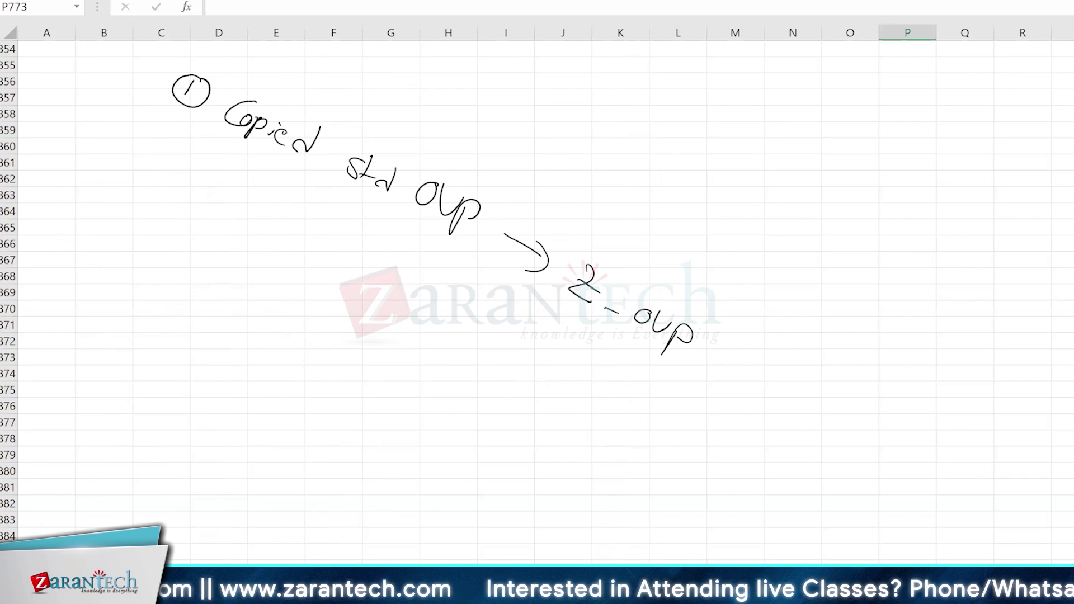
Handwrite the circled point 2 "Assigned OTC/BOT → Appli. Config" below point 1
{"action": "left_click_drag", "start_coordinate": [158, 137], "coordinate": [180, 150]}
{"action": "left_click_drag", "start_coordinate": [190, 138], "coordinate": [198, 152]}
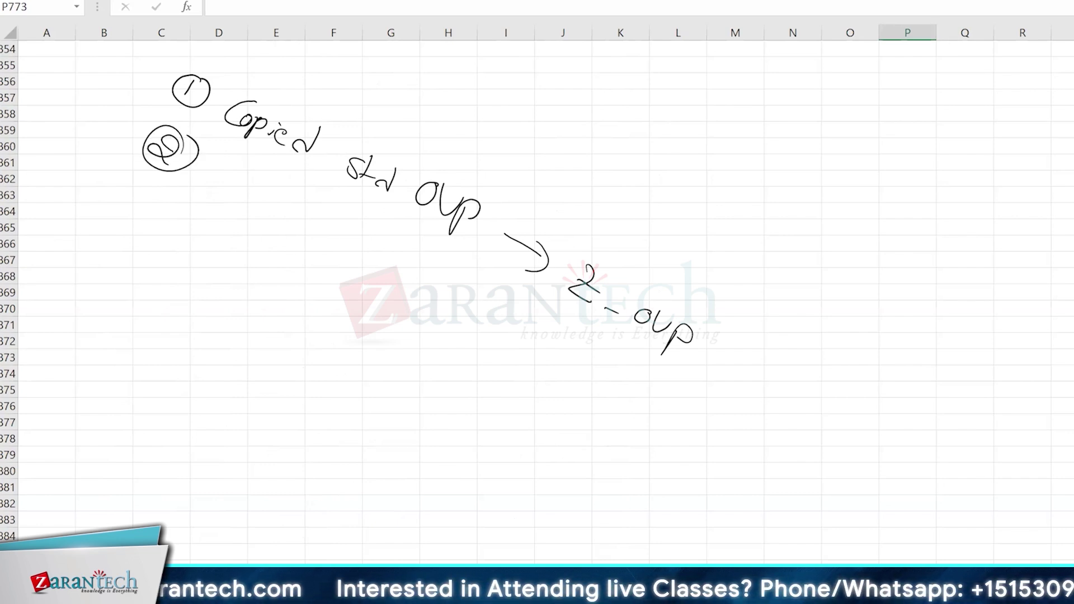
{"action": "mouse_move", "coordinate": [221, 196]}
{"action": "left_mouse_down"}
{"action": "mouse_move", "coordinate": [252, 189]}
{"action": "mouse_move", "coordinate": [239, 221]}
{"action": "left_mouse_up"}
{"action": "mouse_move", "coordinate": [249, 202]}
{"action": "left_mouse_down"}
{"action": "mouse_move", "coordinate": [275, 208]}
{"action": "mouse_move", "coordinate": [348, 272]}
{"action": "mouse_move", "coordinate": [361, 264]}
{"action": "left_mouse_up"}
{"action": "mouse_move", "coordinate": [423, 279]}
{"action": "left_mouse_down"}
{"action": "mouse_move", "coordinate": [421, 300]}
{"action": "mouse_move", "coordinate": [454, 300]}
{"action": "mouse_move", "coordinate": [465, 324]}
{"action": "left_mouse_up"}
{"action": "left_click_drag", "start_coordinate": [499, 311], "coordinate": [450, 343]}
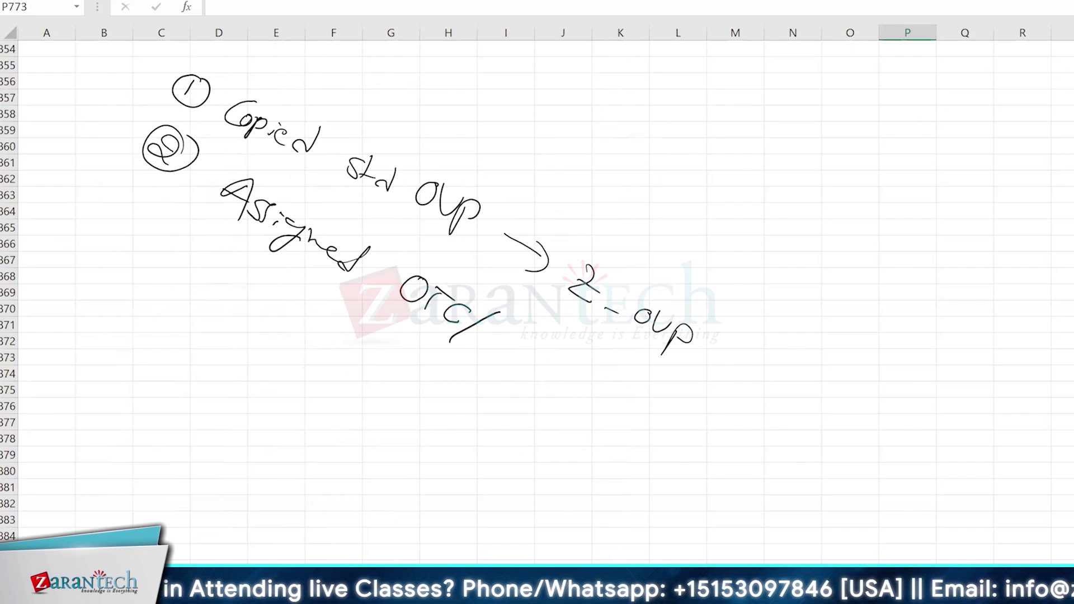
{"action": "left_click_drag", "start_coordinate": [495, 316], "coordinate": [507, 348]}
{"action": "left_click_drag", "start_coordinate": [518, 341], "coordinate": [556, 358]}
{"action": "mouse_move", "coordinate": [532, 351]}
{"action": "left_mouse_down"}
{"action": "mouse_move", "coordinate": [527, 368]}
{"action": "mouse_move", "coordinate": [604, 392]}
{"action": "left_mouse_up"}
{"action": "mouse_move", "coordinate": [610, 383]}
{"action": "left_mouse_down"}
{"action": "mouse_move", "coordinate": [596, 410]}
{"action": "mouse_move", "coordinate": [673, 411]}
{"action": "left_mouse_up"}
{"action": "mouse_move", "coordinate": [673, 413]}
{"action": "left_mouse_down"}
{"action": "mouse_move", "coordinate": [657, 442]}
{"action": "mouse_move", "coordinate": [669, 442]}
{"action": "left_mouse_up"}
{"action": "left_click_drag", "start_coordinate": [679, 441], "coordinate": [678, 451]}
{"action": "mouse_move", "coordinate": [710, 431]}
{"action": "left_mouse_down"}
{"action": "mouse_move", "coordinate": [693, 458]}
{"action": "mouse_move", "coordinate": [760, 494]}
{"action": "left_mouse_up"}
{"action": "left_click_drag", "start_coordinate": [765, 483], "coordinate": [779, 503]}
{"action": "mouse_move", "coordinate": [796, 499]}
{"action": "left_mouse_down"}
{"action": "mouse_move", "coordinate": [788, 507]}
{"action": "mouse_move", "coordinate": [812, 492]}
{"action": "mouse_move", "coordinate": [798, 520]}
{"action": "left_mouse_up"}
{"action": "left_click_drag", "start_coordinate": [816, 518], "coordinate": [790, 545]}
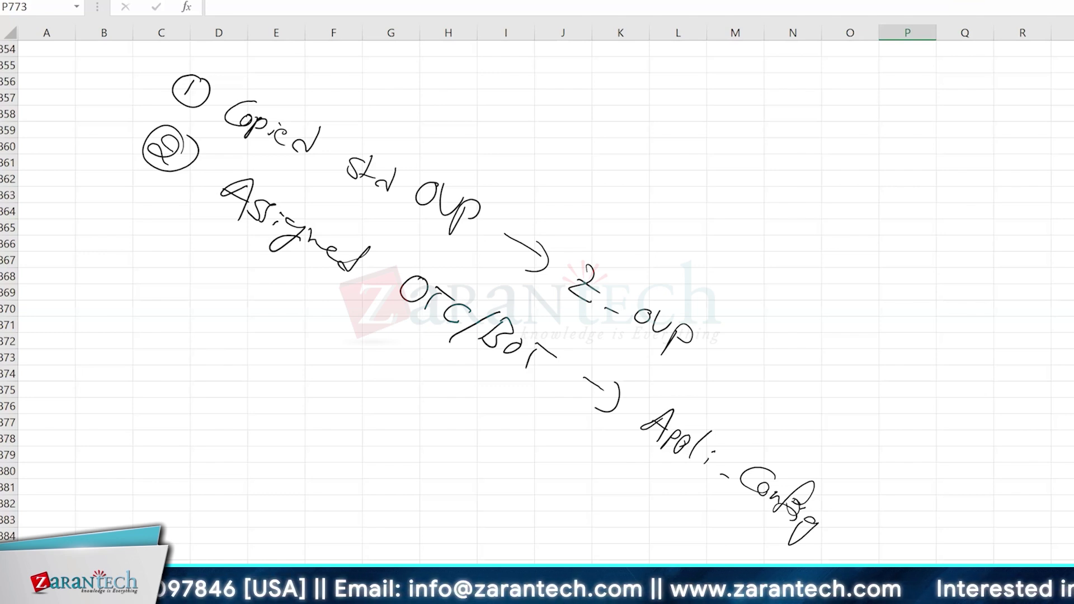
Handwrite the circled point 3 "Add UIBB" below point 2
{"action": "left_click_drag", "start_coordinate": [131, 196], "coordinate": [124, 205]}
{"action": "left_click_drag", "start_coordinate": [150, 191], "coordinate": [154, 197]}
{"action": "mouse_move", "coordinate": [196, 257]}
{"action": "left_mouse_down"}
{"action": "mouse_move", "coordinate": [213, 246]}
{"action": "mouse_move", "coordinate": [225, 268]}
{"action": "left_mouse_up"}
{"action": "left_click_drag", "start_coordinate": [202, 258], "coordinate": [223, 257]}
{"action": "left_click_drag", "start_coordinate": [245, 264], "coordinate": [268, 285]}
{"action": "left_click_drag", "start_coordinate": [279, 285], "coordinate": [298, 284]}
{"action": "left_click_drag", "start_coordinate": [303, 299], "coordinate": [321, 315]}
{"action": "mouse_move", "coordinate": [338, 313]}
{"action": "left_mouse_down"}
{"action": "mouse_move", "coordinate": [328, 328]}
{"action": "mouse_move", "coordinate": [342, 337]}
{"action": "left_mouse_up"}
{"action": "left_click_drag", "start_coordinate": [353, 329], "coordinate": [358, 350]}
{"action": "mouse_move", "coordinate": [355, 330]}
{"action": "left_mouse_down"}
{"action": "mouse_move", "coordinate": [364, 353]}
{"action": "mouse_move", "coordinate": [354, 347]}
{"action": "left_mouse_up"}
Branch an arrow from "Add UIBB" to the handwritten chain "Form → Feeder → SUT1"
{"action": "mouse_move", "coordinate": [286, 339]}
{"action": "left_mouse_down"}
{"action": "mouse_move", "coordinate": [296, 378]}
{"action": "mouse_move", "coordinate": [337, 398]}
{"action": "mouse_move", "coordinate": [325, 420]}
{"action": "left_mouse_up"}
{"action": "mouse_move", "coordinate": [348, 413]}
{"action": "left_mouse_down"}
{"action": "mouse_move", "coordinate": [344, 400]}
{"action": "mouse_move", "coordinate": [382, 442]}
{"action": "left_mouse_up"}
{"action": "left_click_drag", "start_coordinate": [386, 442], "coordinate": [411, 475]}
{"action": "left_click_drag", "start_coordinate": [437, 472], "coordinate": [450, 490]}
{"action": "mouse_move", "coordinate": [455, 495]}
{"action": "left_mouse_down"}
{"action": "mouse_move", "coordinate": [468, 479]}
{"action": "mouse_move", "coordinate": [487, 520]}
{"action": "mouse_move", "coordinate": [515, 529]}
{"action": "left_mouse_up"}
{"action": "left_click_drag", "start_coordinate": [528, 537], "coordinate": [540, 525]}
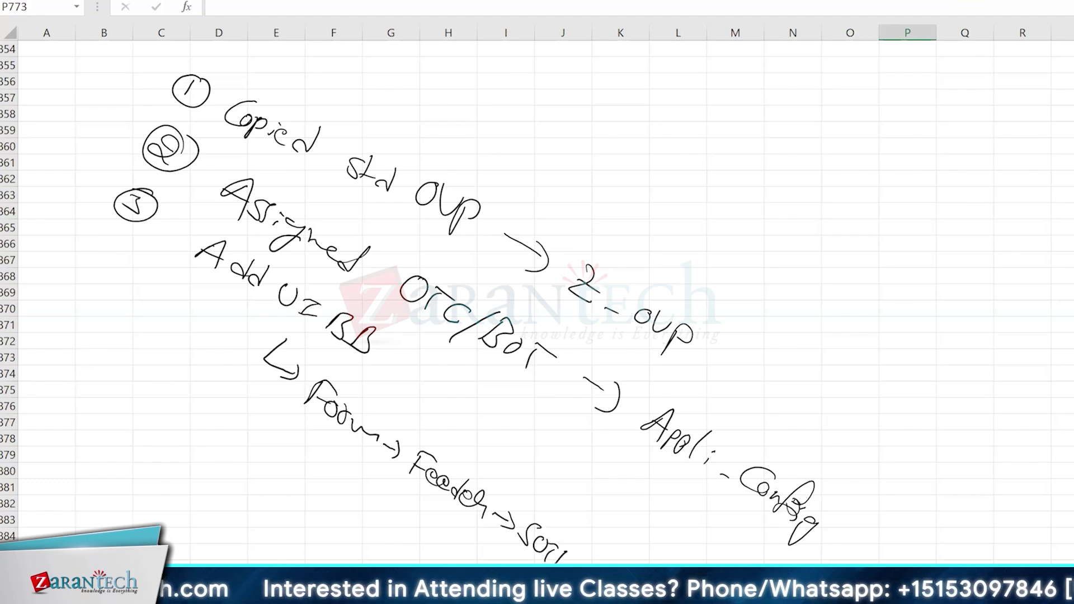
Draw a second arrow branching from "Add UIBB" and handwrite "List → Feeder → SUT4" under the form chain
{"action": "left_click", "coordinate": [293, 429]}
{"action": "mouse_move", "coordinate": [259, 361]}
{"action": "left_mouse_down"}
{"action": "mouse_move", "coordinate": [263, 428]}
{"action": "mouse_move", "coordinate": [305, 462]}
{"action": "mouse_move", "coordinate": [341, 469]}
{"action": "mouse_move", "coordinate": [328, 483]}
{"action": "left_mouse_up"}
{"action": "left_click_drag", "start_coordinate": [338, 474], "coordinate": [383, 502]}
{"action": "mouse_move", "coordinate": [394, 515]}
{"action": "left_mouse_down"}
{"action": "mouse_move", "coordinate": [423, 505]}
{"action": "mouse_move", "coordinate": [434, 536]}
{"action": "left_mouse_up"}
{"action": "left_click_drag", "start_coordinate": [460, 524], "coordinate": [451, 543]}
{"action": "left_click_drag", "start_coordinate": [458, 551], "coordinate": [479, 554]}
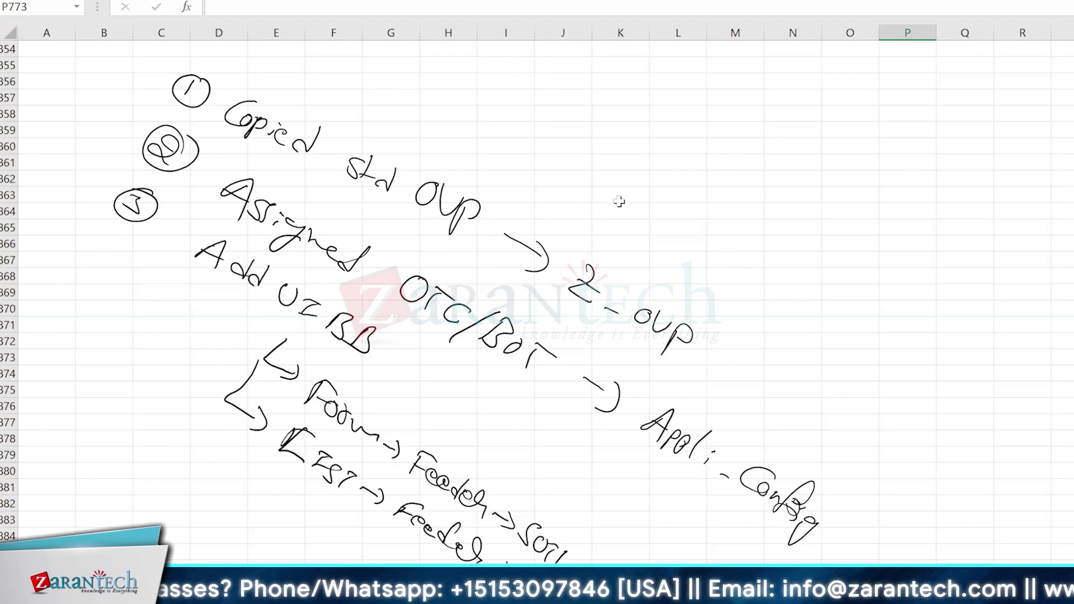
Handwrite the circled point 4 "Wiring for Form_List" below the UIBB branches
{"action": "scroll", "coordinate": [619, 201], "scroll_direction": "down", "scroll_amount": 2}
{"action": "mouse_move", "coordinate": [66, 303]}
{"action": "left_mouse_down"}
{"action": "mouse_move", "coordinate": [85, 298]}
{"action": "mouse_move", "coordinate": [66, 292]}
{"action": "left_mouse_up"}
{"action": "mouse_move", "coordinate": [74, 296]}
{"action": "left_mouse_down"}
{"action": "mouse_move", "coordinate": [148, 337]}
{"action": "mouse_move", "coordinate": [159, 361]}
{"action": "left_mouse_up"}
{"action": "left_click_drag", "start_coordinate": [166, 363], "coordinate": [183, 370]}
{"action": "mouse_move", "coordinate": [177, 374]}
{"action": "left_mouse_down"}
{"action": "mouse_move", "coordinate": [209, 418]}
{"action": "mouse_move", "coordinate": [264, 434]}
{"action": "mouse_move", "coordinate": [315, 482]}
{"action": "mouse_move", "coordinate": [365, 492]}
{"action": "mouse_move", "coordinate": [390, 529]}
{"action": "left_mouse_up"}
{"action": "left_click_drag", "start_coordinate": [414, 523], "coordinate": [417, 552]}
{"action": "left_click_drag", "start_coordinate": [424, 538], "coordinate": [426, 557]}
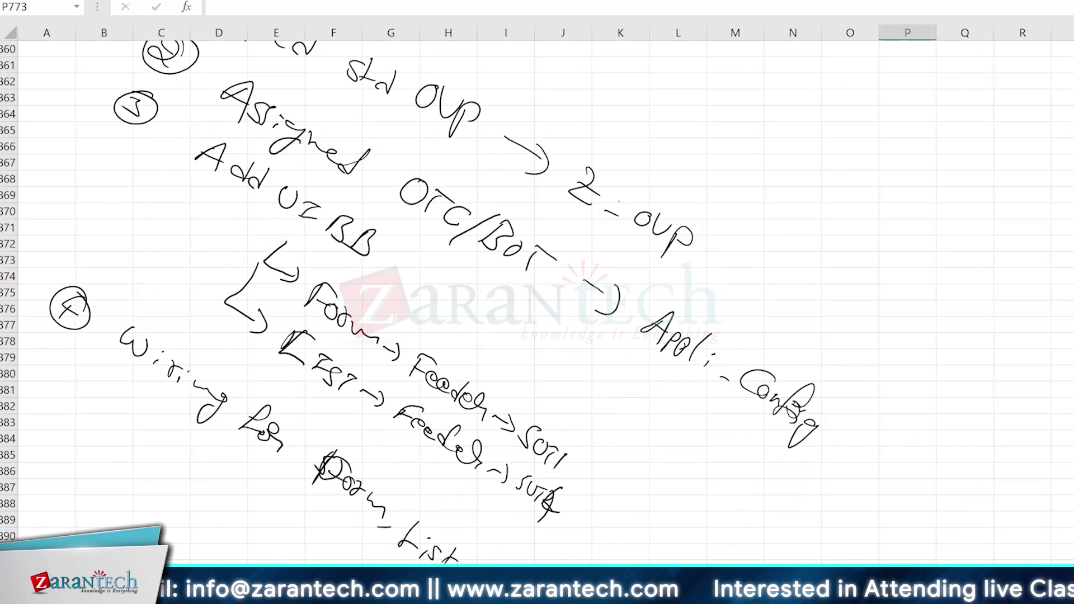
Handwrite the circled point 5 "Com settings" below point 4
{"action": "left_click_drag", "start_coordinate": [61, 353], "coordinate": [35, 382]}
{"action": "mouse_move", "coordinate": [55, 361]}
{"action": "left_mouse_down"}
{"action": "mouse_move", "coordinate": [75, 367]}
{"action": "mouse_move", "coordinate": [58, 351]}
{"action": "left_mouse_up"}
{"action": "mouse_move", "coordinate": [120, 409]}
{"action": "left_mouse_down"}
{"action": "mouse_move", "coordinate": [109, 430]}
{"action": "mouse_move", "coordinate": [151, 471]}
{"action": "mouse_move", "coordinate": [272, 526]}
{"action": "left_mouse_up"}
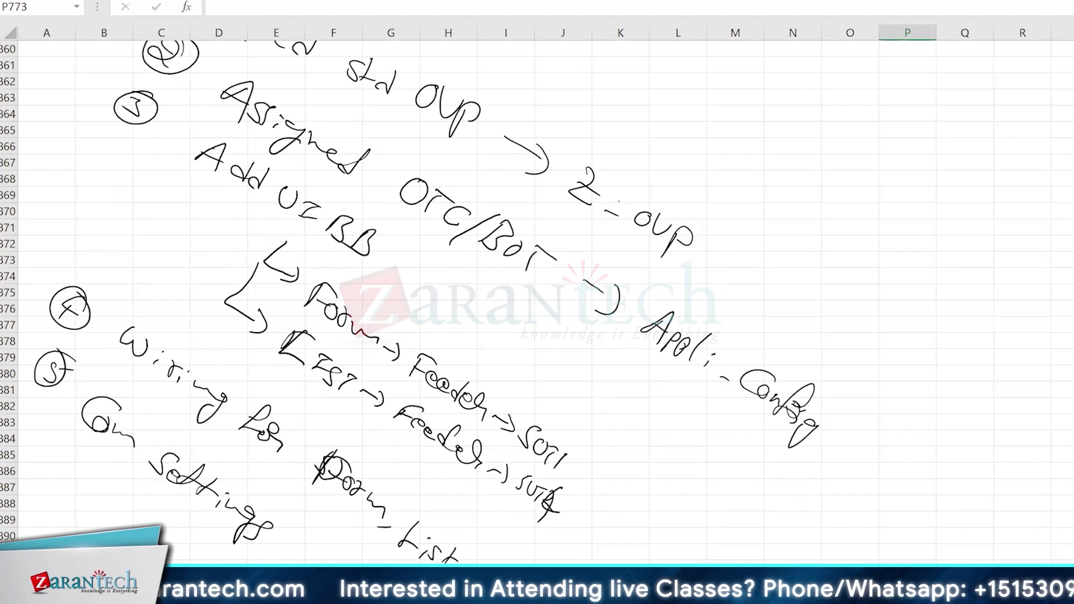
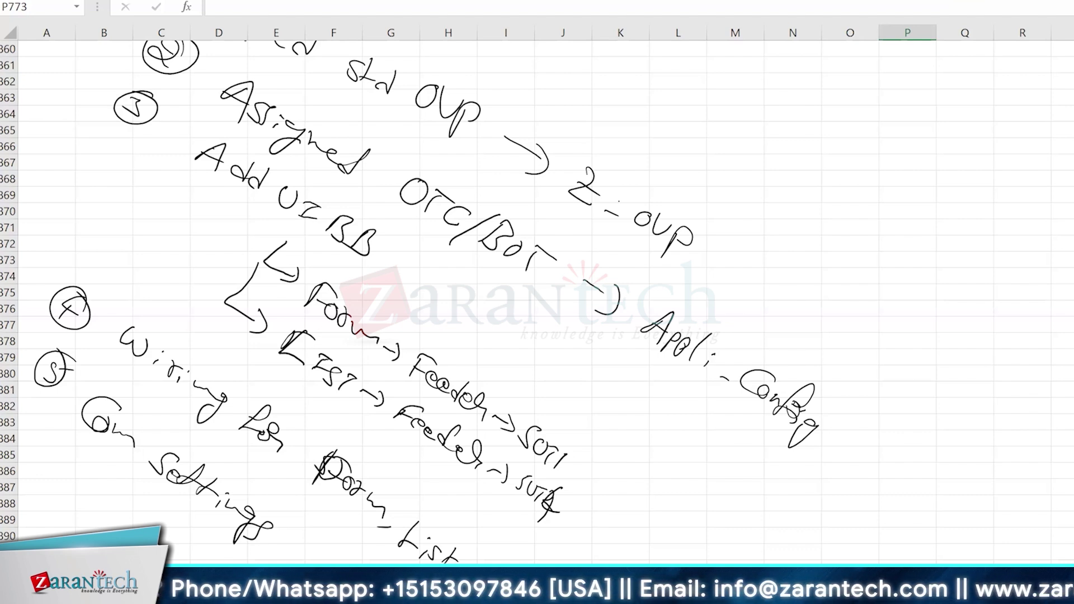
Handwrite "CBA" in a box beside the recap list, point an arrow at it and add a line beneath it
{"action": "mouse_move", "coordinate": [971, 197]}
{"action": "left_mouse_down"}
{"action": "mouse_move", "coordinate": [955, 231]}
{"action": "mouse_move", "coordinate": [976, 235]}
{"action": "mouse_move", "coordinate": [988, 253]}
{"action": "mouse_move", "coordinate": [1017, 236]}
{"action": "mouse_move", "coordinate": [1004, 269]}
{"action": "left_mouse_up"}
{"action": "left_click_drag", "start_coordinate": [982, 244], "coordinate": [1012, 262]}
{"action": "mouse_move", "coordinate": [960, 164]}
{"action": "left_mouse_down"}
{"action": "mouse_move", "coordinate": [895, 226]}
{"action": "mouse_move", "coordinate": [1039, 230]}
{"action": "mouse_move", "coordinate": [884, 216]}
{"action": "left_mouse_up"}
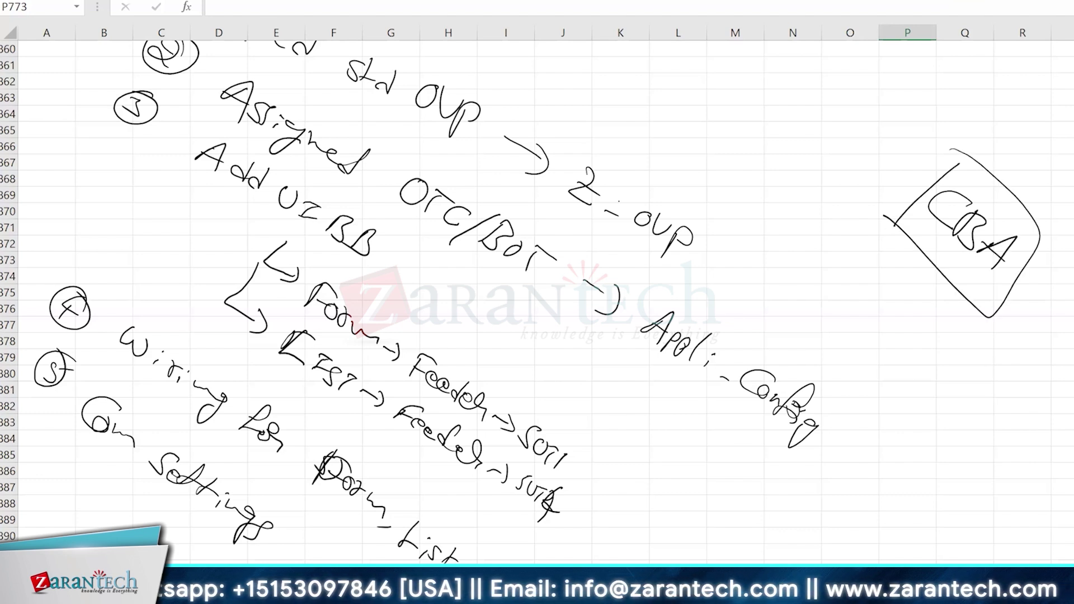
{"action": "left_click_drag", "start_coordinate": [846, 126], "coordinate": [908, 183]}
{"action": "left_click_drag", "start_coordinate": [909, 160], "coordinate": [910, 187]}
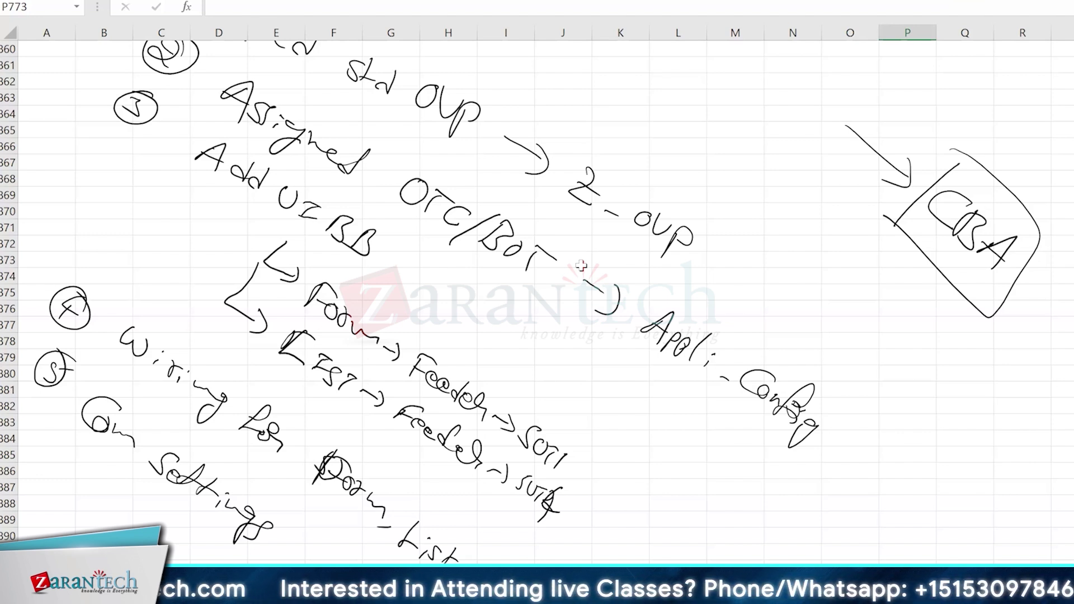
{"action": "mouse_move", "coordinate": [893, 258]}
{"action": "left_mouse_down"}
{"action": "mouse_move", "coordinate": [898, 287]}
{"action": "mouse_move", "coordinate": [999, 302]}
{"action": "left_mouse_up"}
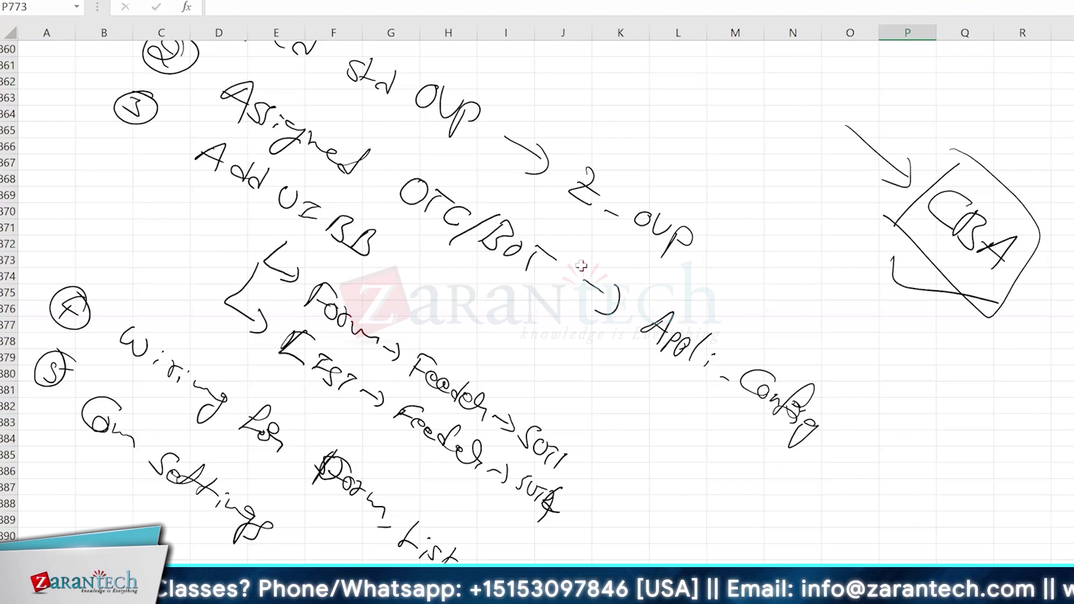
Handwrite "DM → YP" in the empty rows below the five-point recap
{"action": "scroll", "coordinate": [506, 350], "scroll_direction": "down", "scroll_amount": 3}
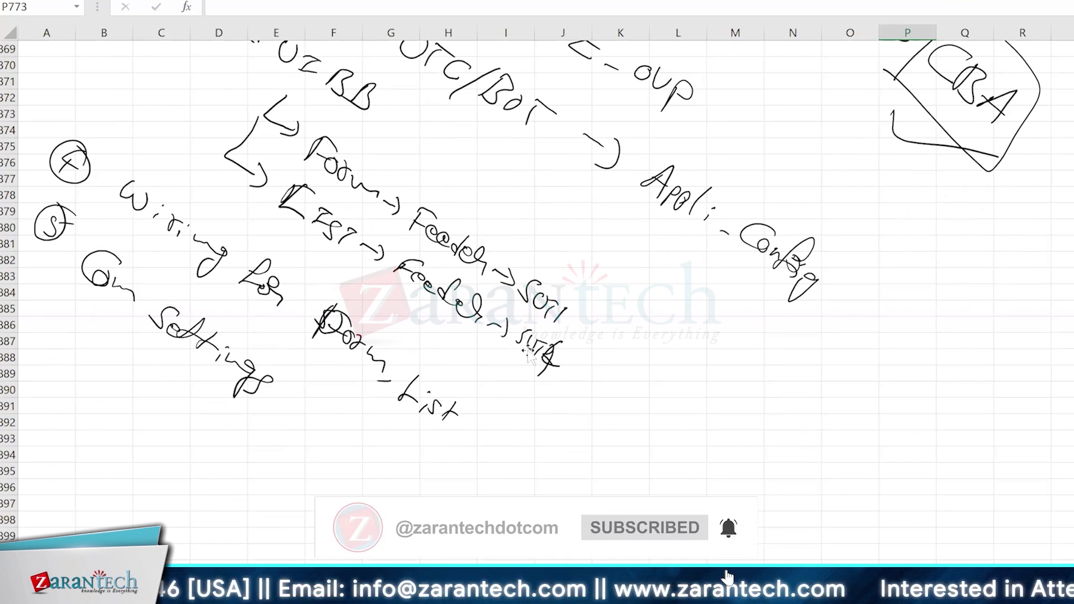
{"action": "scroll", "coordinate": [548, 354], "scroll_direction": "down", "scroll_amount": 8}
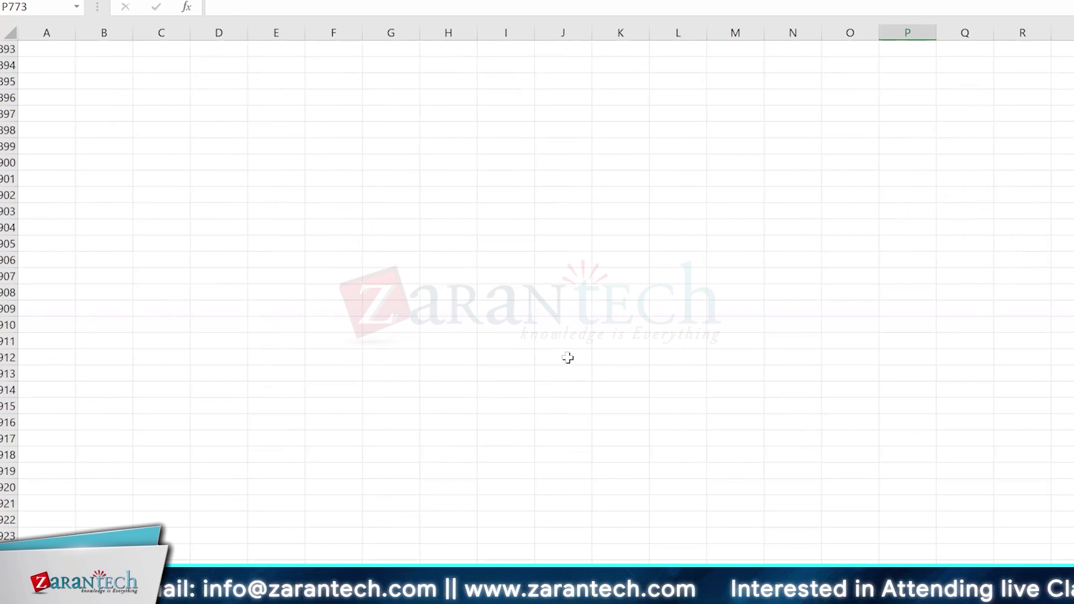
{"action": "mouse_move", "coordinate": [169, 127]}
{"action": "left_mouse_down"}
{"action": "mouse_move", "coordinate": [161, 172]}
{"action": "mouse_move", "coordinate": [230, 150]}
{"action": "mouse_move", "coordinate": [295, 158]}
{"action": "left_mouse_up"}
{"action": "mouse_move", "coordinate": [289, 149]}
{"action": "left_mouse_down"}
{"action": "mouse_move", "coordinate": [304, 159]}
{"action": "mouse_move", "coordinate": [287, 171]}
{"action": "left_mouse_up"}
{"action": "mouse_move", "coordinate": [362, 141]}
{"action": "left_mouse_down"}
{"action": "mouse_move", "coordinate": [397, 147]}
{"action": "mouse_move", "coordinate": [381, 180]}
{"action": "left_mouse_up"}
{"action": "left_click_drag", "start_coordinate": [402, 150], "coordinate": [396, 183]}
{"action": "left_click_drag", "start_coordinate": [399, 146], "coordinate": [399, 167]}
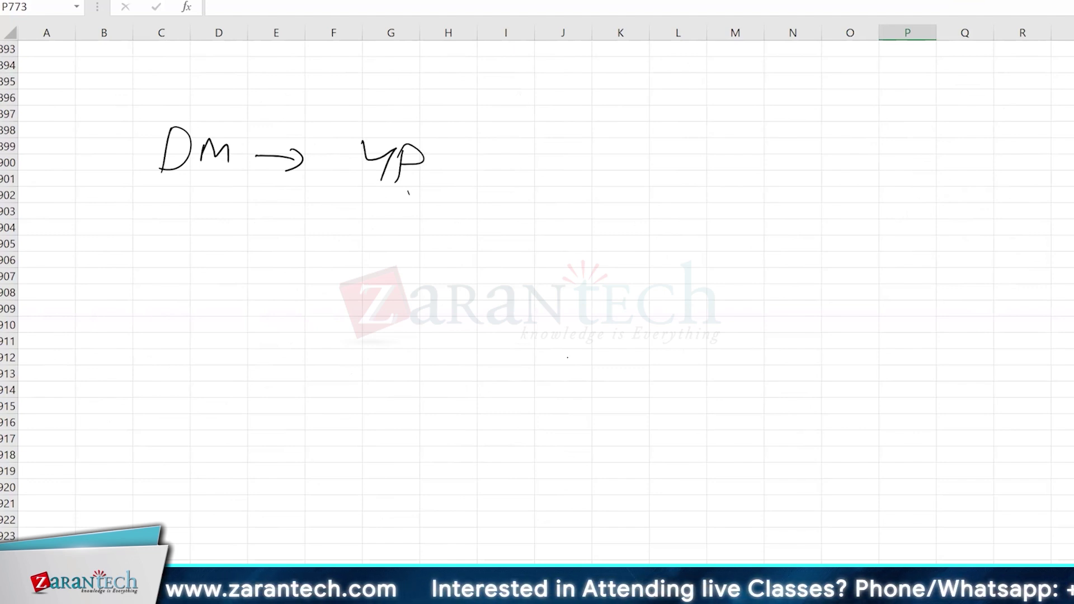
Branch arrows from YP to SUT1 and from SUT1 to SUT4, and frame the YP structure in a large box
{"action": "left_click_drag", "start_coordinate": [407, 192], "coordinate": [438, 211]}
{"action": "mouse_move", "coordinate": [434, 202]}
{"action": "left_mouse_down"}
{"action": "mouse_move", "coordinate": [436, 216]}
{"action": "mouse_move", "coordinate": [458, 225]}
{"action": "mouse_move", "coordinate": [499, 210]}
{"action": "left_mouse_up"}
{"action": "mouse_move", "coordinate": [503, 215]}
{"action": "left_mouse_down"}
{"action": "mouse_move", "coordinate": [519, 211]}
{"action": "mouse_move", "coordinate": [514, 232]}
{"action": "left_mouse_up"}
{"action": "left_click_drag", "start_coordinate": [532, 212], "coordinate": [515, 287]}
{"action": "mouse_move", "coordinate": [559, 275]}
{"action": "left_mouse_down"}
{"action": "mouse_move", "coordinate": [540, 294]}
{"action": "mouse_move", "coordinate": [563, 280]}
{"action": "mouse_move", "coordinate": [596, 285]}
{"action": "left_mouse_up"}
{"action": "mouse_move", "coordinate": [589, 285]}
{"action": "left_mouse_down"}
{"action": "mouse_move", "coordinate": [582, 302]}
{"action": "mouse_move", "coordinate": [614, 298]}
{"action": "mouse_move", "coordinate": [602, 312]}
{"action": "left_mouse_up"}
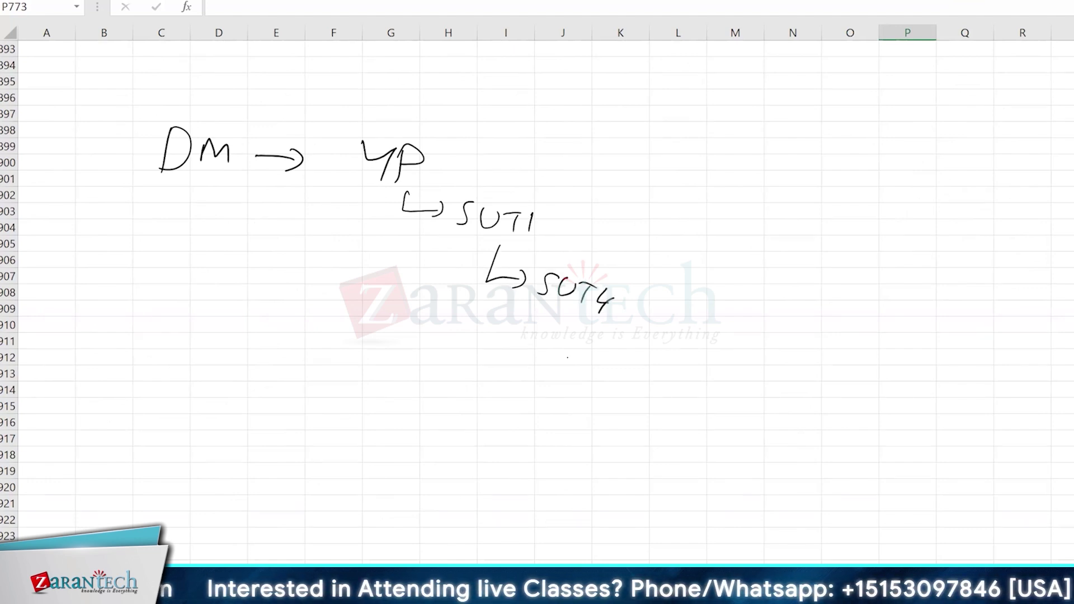
{"action": "mouse_move", "coordinate": [366, 104]}
{"action": "left_mouse_down"}
{"action": "mouse_move", "coordinate": [355, 348]}
{"action": "mouse_move", "coordinate": [679, 179]}
{"action": "mouse_move", "coordinate": [336, 340]}
{"action": "left_mouse_up"}
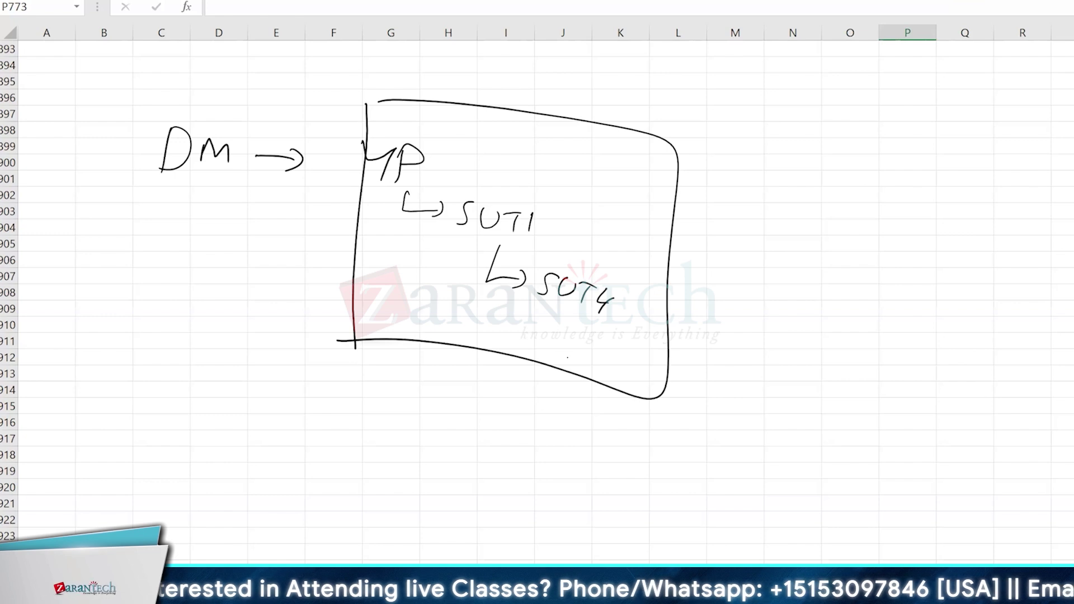
Draw an arrow from the framed YP structure to two database table cylinders sketched one above the other
{"action": "left_click_drag", "start_coordinate": [680, 227], "coordinate": [725, 242]}
{"action": "left_click_drag", "start_coordinate": [824, 271], "coordinate": [901, 232]}
{"action": "left_click_drag", "start_coordinate": [895, 216], "coordinate": [878, 278]}
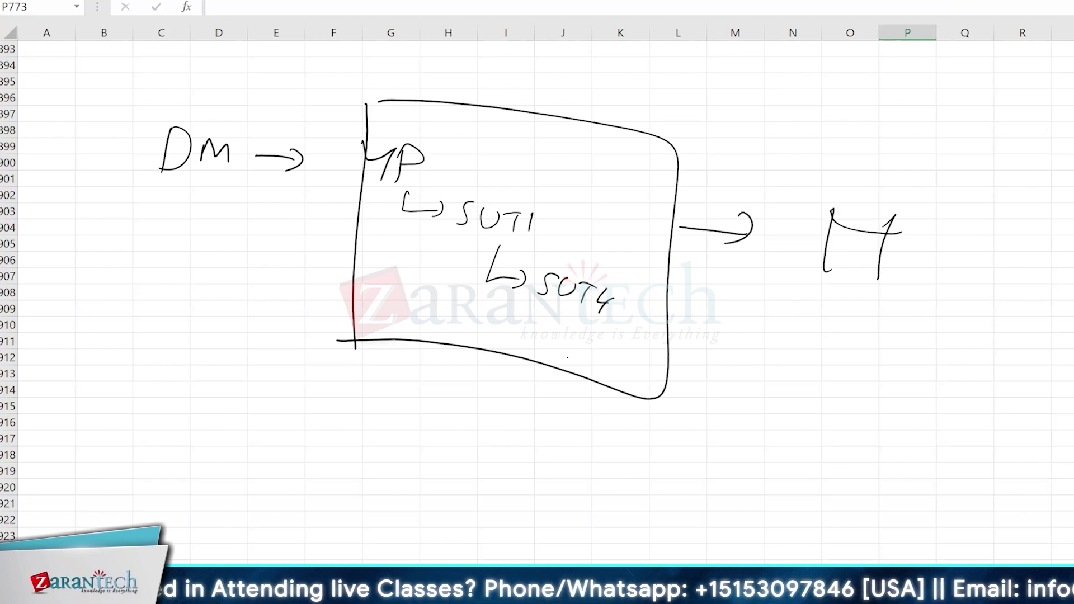
{"action": "left_click_drag", "start_coordinate": [824, 198], "coordinate": [894, 224]}
{"action": "left_click_drag", "start_coordinate": [825, 271], "coordinate": [896, 275]}
{"action": "left_click_drag", "start_coordinate": [842, 323], "coordinate": [829, 381]}
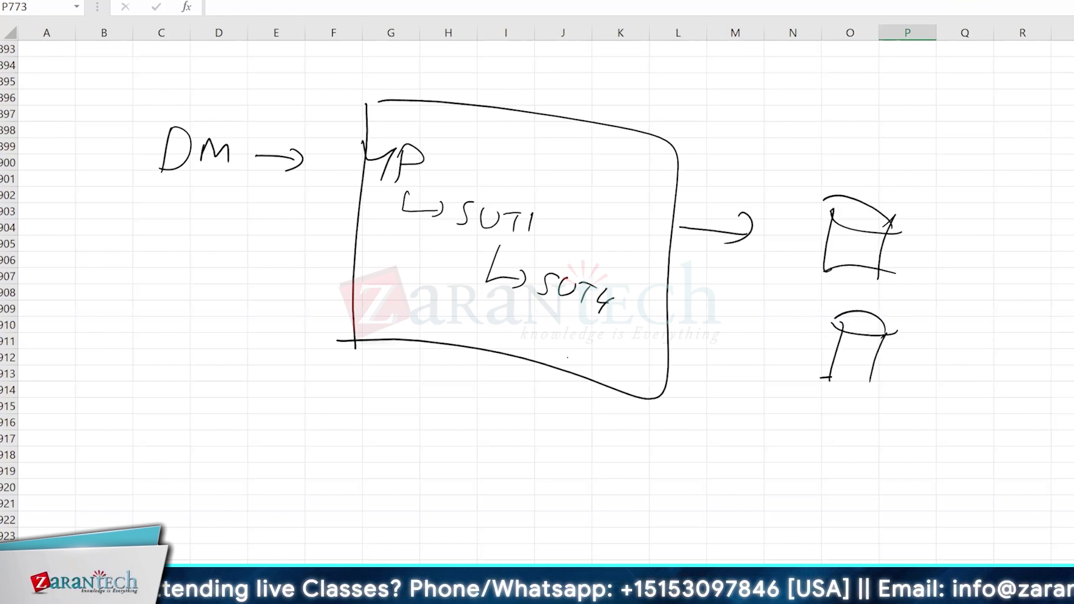
{"action": "left_click_drag", "start_coordinate": [831, 378], "coordinate": [862, 379]}
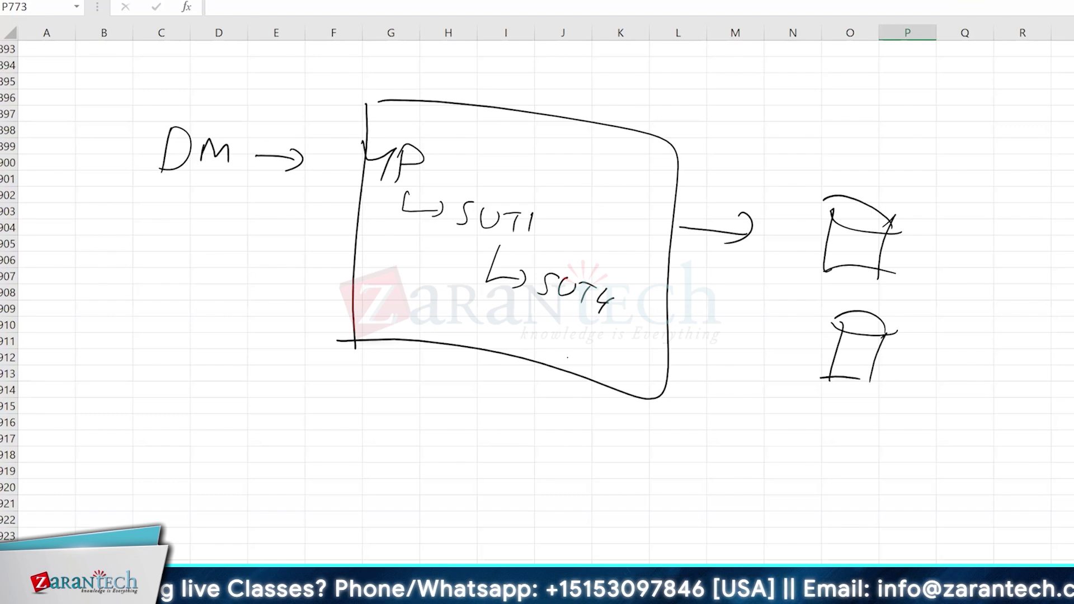
Handwrite "UI → YP_OVP" below the DM sketch, with a forked arrow leading out of YP_OVP
{"action": "left_click_drag", "start_coordinate": [161, 392], "coordinate": [185, 397]}
{"action": "left_click_drag", "start_coordinate": [207, 398], "coordinate": [203, 423]}
{"action": "left_click_drag", "start_coordinate": [206, 398], "coordinate": [227, 397]}
{"action": "left_click_drag", "start_coordinate": [195, 433], "coordinate": [283, 416]}
{"action": "left_click_drag", "start_coordinate": [275, 407], "coordinate": [275, 427]}
{"action": "mouse_move", "coordinate": [377, 416]}
{"action": "left_mouse_down"}
{"action": "mouse_move", "coordinate": [401, 422]}
{"action": "mouse_move", "coordinate": [385, 450]}
{"action": "left_mouse_up"}
{"action": "left_click_drag", "start_coordinate": [402, 424], "coordinate": [399, 452]}
{"action": "mouse_move", "coordinate": [401, 423]}
{"action": "left_mouse_down"}
{"action": "mouse_move", "coordinate": [403, 439]}
{"action": "mouse_move", "coordinate": [429, 449]}
{"action": "left_mouse_up"}
{"action": "left_click_drag", "start_coordinate": [459, 439], "coordinate": [474, 437]}
{"action": "left_click_drag", "start_coordinate": [479, 439], "coordinate": [478, 462]}
{"action": "mouse_move", "coordinate": [475, 436]}
{"action": "left_mouse_down"}
{"action": "mouse_move", "coordinate": [494, 433]}
{"action": "mouse_move", "coordinate": [483, 451]}
{"action": "mouse_move", "coordinate": [607, 450]}
{"action": "mouse_move", "coordinate": [596, 493]}
{"action": "left_mouse_up"}
Label the two arrow branches of YP_OVP "Form" and "LIST" and circle both labels
{"action": "left_click_drag", "start_coordinate": [631, 452], "coordinate": [645, 435]}
{"action": "left_click_drag", "start_coordinate": [655, 437], "coordinate": [707, 458]}
{"action": "left_click_drag", "start_coordinate": [629, 475], "coordinate": [648, 494]}
{"action": "mouse_move", "coordinate": [651, 480]}
{"action": "left_mouse_down"}
{"action": "mouse_move", "coordinate": [667, 483]}
{"action": "mouse_move", "coordinate": [650, 498]}
{"action": "left_mouse_up"}
{"action": "mouse_move", "coordinate": [675, 485]}
{"action": "left_mouse_down"}
{"action": "mouse_move", "coordinate": [664, 501]}
{"action": "mouse_move", "coordinate": [697, 487]}
{"action": "left_mouse_up"}
{"action": "left_click_drag", "start_coordinate": [690, 487], "coordinate": [691, 507]}
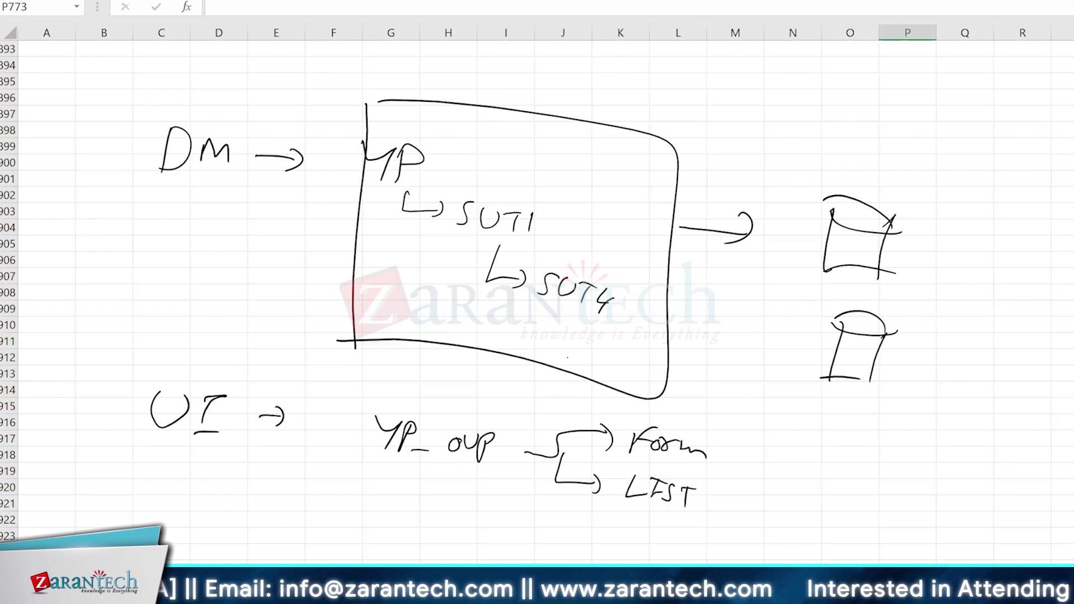
{"action": "left_click_drag", "start_coordinate": [680, 425], "coordinate": [711, 434]}
{"action": "mouse_move", "coordinate": [713, 480]}
{"action": "left_mouse_down"}
{"action": "mouse_move", "coordinate": [658, 524]}
{"action": "mouse_move", "coordinate": [694, 474]}
{"action": "left_mouse_up"}
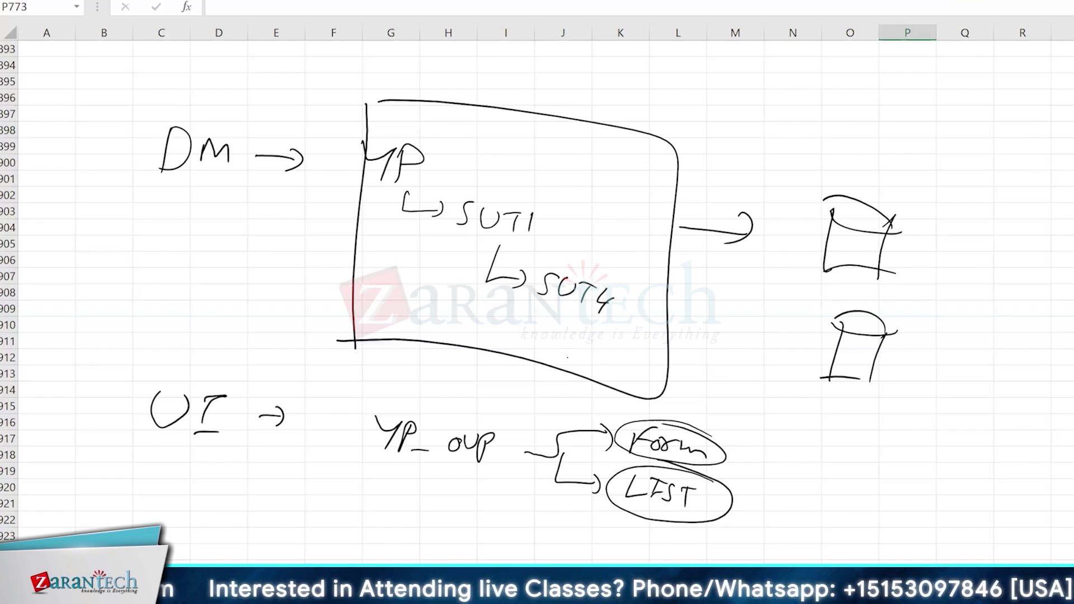
Handwrite "CR Configuration" below the UI line, underline it and enclose it in a box
{"action": "scroll", "coordinate": [806, 405], "scroll_direction": "down", "scroll_amount": 2}
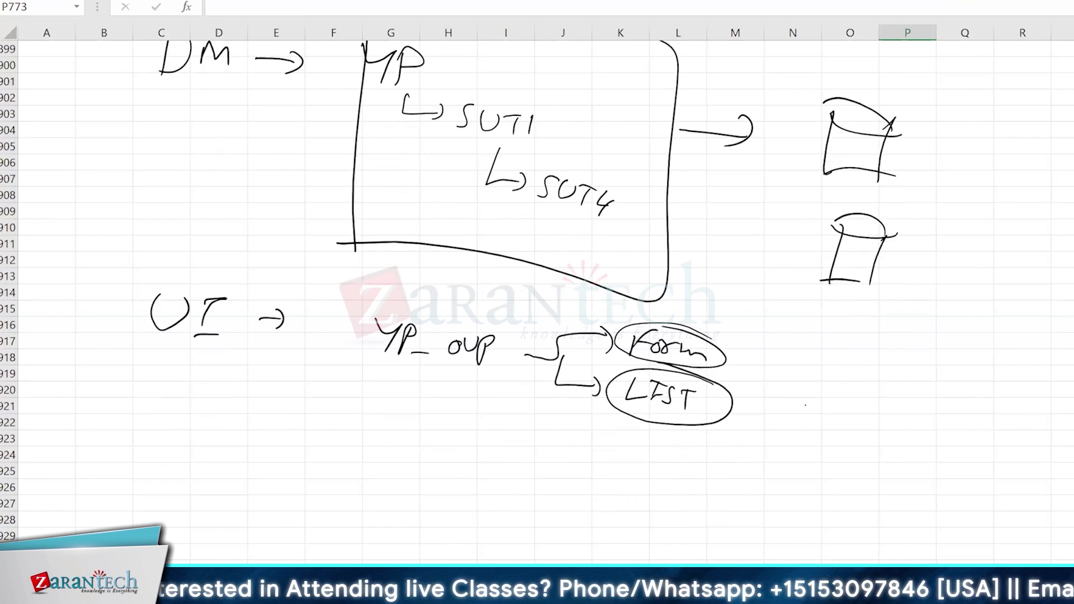
{"action": "mouse_move", "coordinate": [184, 431]}
{"action": "left_mouse_down"}
{"action": "mouse_move", "coordinate": [193, 435]}
{"action": "mouse_move", "coordinate": [173, 453]}
{"action": "left_mouse_up"}
{"action": "mouse_move", "coordinate": [198, 438]}
{"action": "left_mouse_down"}
{"action": "mouse_move", "coordinate": [185, 471]}
{"action": "mouse_move", "coordinate": [210, 471]}
{"action": "left_mouse_up"}
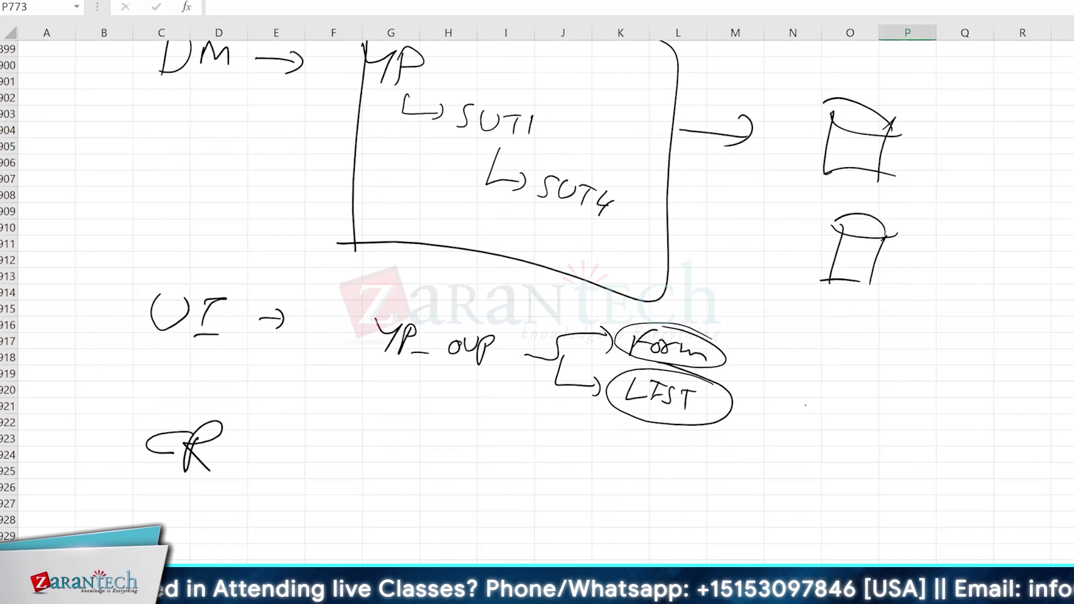
{"action": "mouse_move", "coordinate": [289, 445]}
{"action": "left_mouse_down"}
{"action": "mouse_move", "coordinate": [277, 470]}
{"action": "mouse_move", "coordinate": [319, 483]}
{"action": "left_mouse_up"}
{"action": "mouse_move", "coordinate": [339, 469]}
{"action": "left_mouse_down"}
{"action": "mouse_move", "coordinate": [314, 515]}
{"action": "mouse_move", "coordinate": [364, 477]}
{"action": "mouse_move", "coordinate": [382, 486]}
{"action": "mouse_move", "coordinate": [385, 474]}
{"action": "left_mouse_up"}
{"action": "left_click_drag", "start_coordinate": [394, 484], "coordinate": [417, 490]}
{"action": "left_click_drag", "start_coordinate": [132, 497], "coordinate": [422, 529]}
{"action": "mouse_move", "coordinate": [136, 399]}
{"action": "left_mouse_down"}
{"action": "mouse_move", "coordinate": [130, 504]}
{"action": "mouse_move", "coordinate": [426, 415]}
{"action": "mouse_move", "coordinate": [322, 517]}
{"action": "left_mouse_up"}
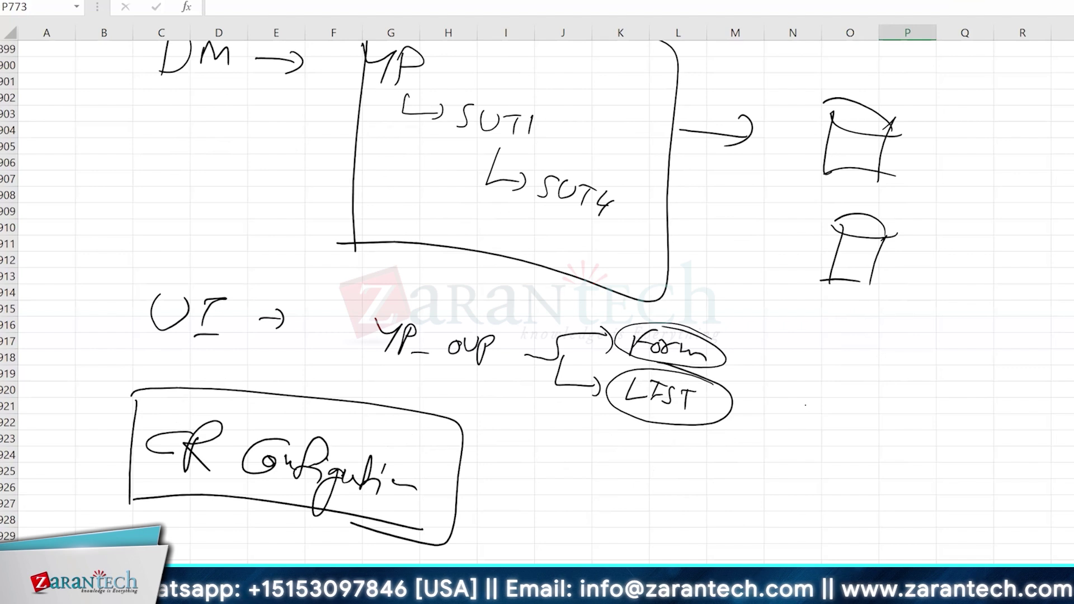
Draw arrows from the CR Configuration box to a boxed "PM" and on to a boxed "CR WF"
{"action": "mouse_move", "coordinate": [502, 494]}
{"action": "left_mouse_down"}
{"action": "mouse_move", "coordinate": [549, 501]}
{"action": "mouse_move", "coordinate": [542, 518]}
{"action": "left_mouse_up"}
{"action": "left_click_drag", "start_coordinate": [599, 492], "coordinate": [591, 539]}
{"action": "mouse_move", "coordinate": [595, 494]}
{"action": "left_mouse_down"}
{"action": "mouse_move", "coordinate": [599, 523]}
{"action": "mouse_move", "coordinate": [662, 512]}
{"action": "mouse_move", "coordinate": [664, 548]}
{"action": "left_mouse_up"}
{"action": "mouse_move", "coordinate": [589, 473]}
{"action": "left_mouse_down"}
{"action": "mouse_move", "coordinate": [587, 560]}
{"action": "mouse_move", "coordinate": [694, 560]}
{"action": "left_mouse_up"}
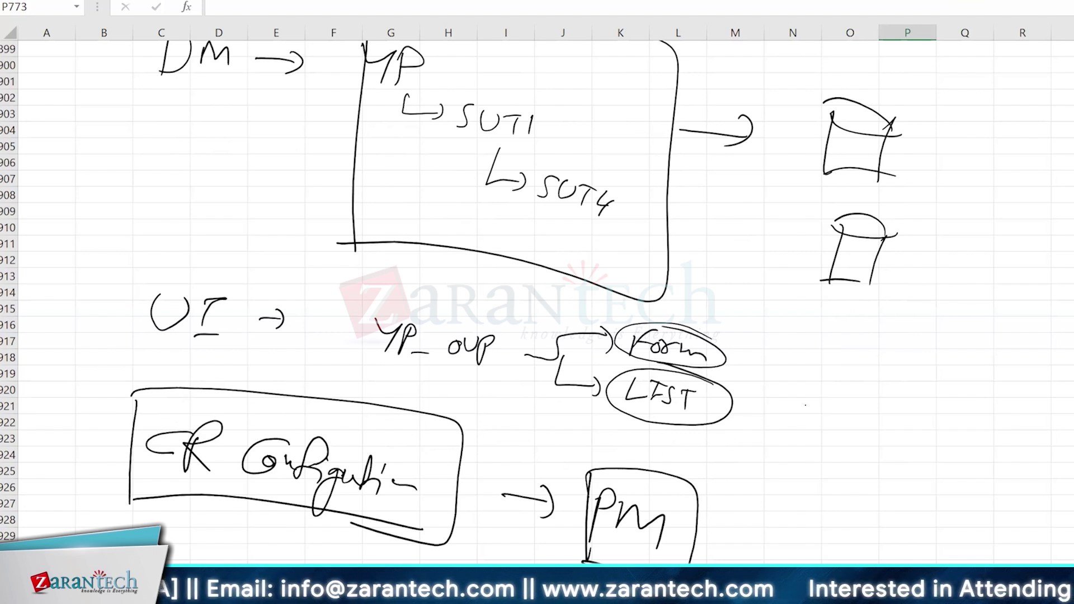
{"action": "left_click_drag", "start_coordinate": [684, 529], "coordinate": [746, 526]}
{"action": "left_click_drag", "start_coordinate": [739, 509], "coordinate": [744, 537]}
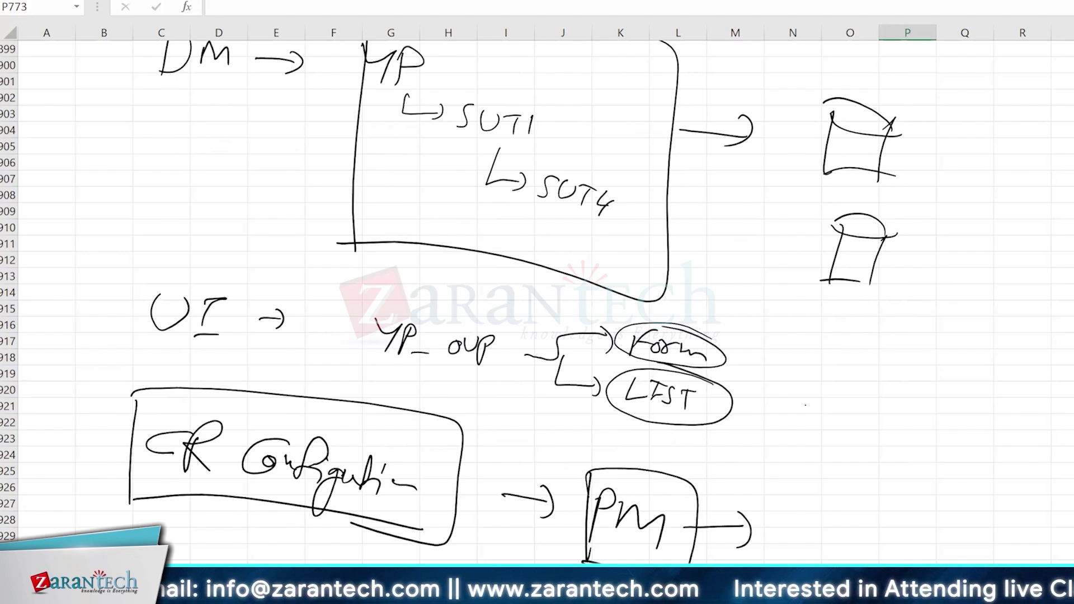
{"action": "mouse_move", "coordinate": [808, 507]}
{"action": "left_mouse_down"}
{"action": "mouse_move", "coordinate": [775, 521]}
{"action": "mouse_move", "coordinate": [789, 532]}
{"action": "left_mouse_up"}
{"action": "mouse_move", "coordinate": [816, 512]}
{"action": "left_mouse_down"}
{"action": "mouse_move", "coordinate": [808, 540]}
{"action": "mouse_move", "coordinate": [829, 532]}
{"action": "left_mouse_up"}
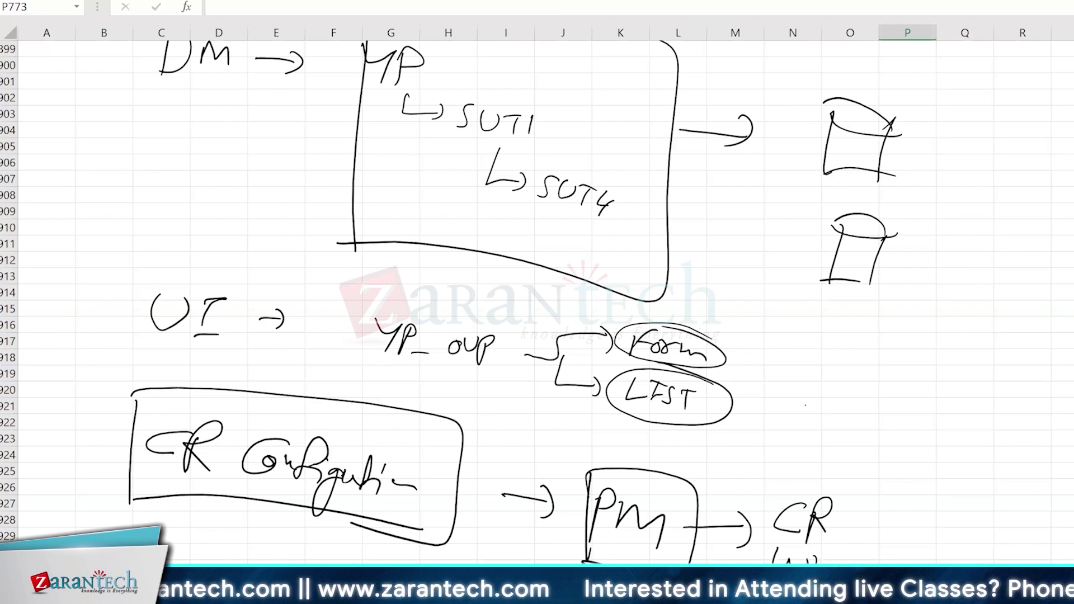
{"action": "mouse_move", "coordinate": [776, 483]}
{"action": "left_mouse_down"}
{"action": "mouse_move", "coordinate": [759, 560]}
{"action": "mouse_move", "coordinate": [808, 476]}
{"action": "mouse_move", "coordinate": [876, 559]}
{"action": "left_mouse_up"}
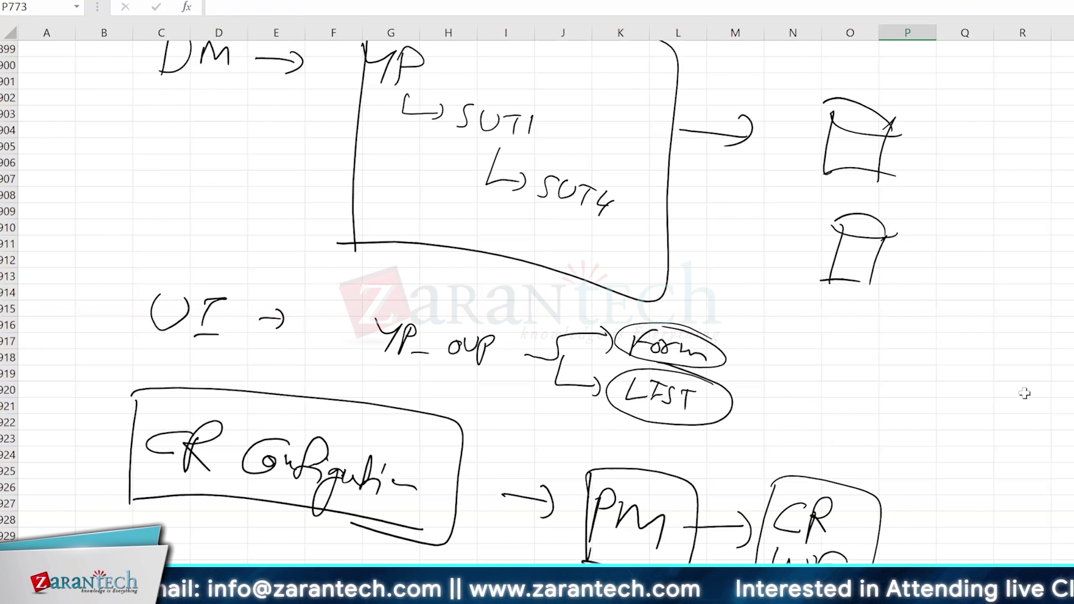
Handwrite the underlined "Req" below the CR Configuration box, followed by "1100" underlined and framed
{"action": "scroll", "coordinate": [1027, 391], "scroll_direction": "down", "scroll_amount": 7}
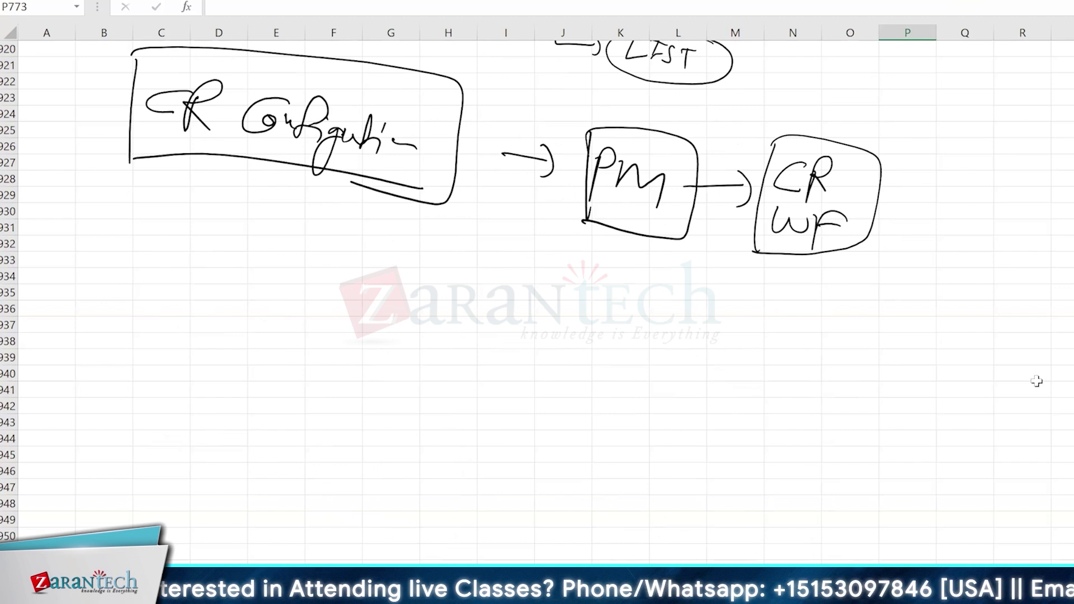
{"action": "mouse_move", "coordinate": [130, 232]}
{"action": "left_mouse_down"}
{"action": "mouse_move", "coordinate": [125, 257]}
{"action": "mouse_move", "coordinate": [180, 252]}
{"action": "mouse_move", "coordinate": [173, 281]}
{"action": "left_mouse_up"}
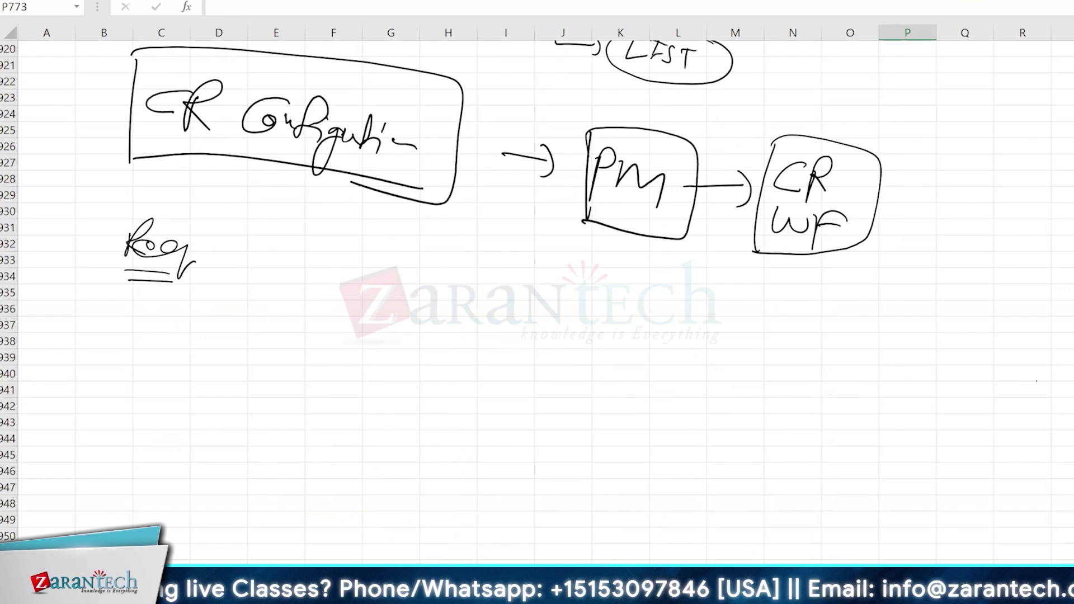
{"action": "mouse_move", "coordinate": [237, 244]}
{"action": "left_mouse_down"}
{"action": "mouse_move", "coordinate": [237, 275]}
{"action": "mouse_move", "coordinate": [273, 259]}
{"action": "left_mouse_up"}
{"action": "left_click_drag", "start_coordinate": [303, 262], "coordinate": [301, 263]}
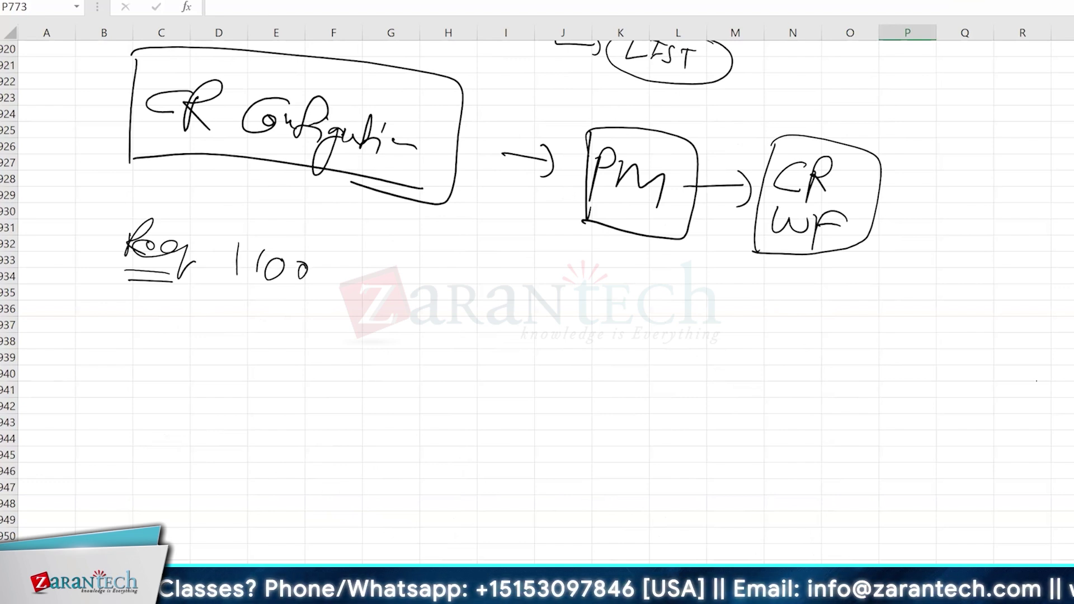
{"action": "left_click_drag", "start_coordinate": [222, 291], "coordinate": [324, 299]}
{"action": "left_click_drag", "start_coordinate": [219, 297], "coordinate": [330, 303]}
{"action": "mouse_move", "coordinate": [232, 224]}
{"action": "left_mouse_down"}
{"action": "mouse_move", "coordinate": [213, 275]}
{"action": "mouse_move", "coordinate": [215, 307]}
{"action": "left_mouse_up"}
{"action": "mouse_move", "coordinate": [231, 219]}
{"action": "left_mouse_down"}
{"action": "mouse_move", "coordinate": [352, 232]}
{"action": "mouse_move", "coordinate": [218, 302]}
{"action": "left_mouse_up"}
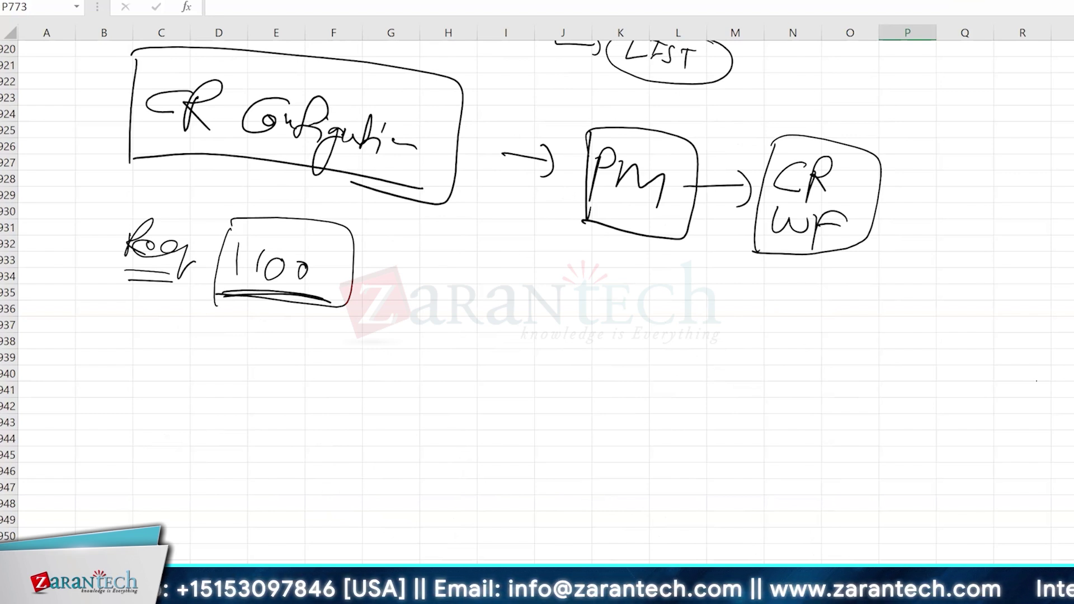
Retrace the frame and underline around 1100 for emphasis and draw an arrow leading out of the box
{"action": "left_click_drag", "start_coordinate": [242, 297], "coordinate": [338, 302]}
{"action": "mouse_move", "coordinate": [230, 218]}
{"action": "left_mouse_down"}
{"action": "mouse_move", "coordinate": [222, 315]}
{"action": "mouse_move", "coordinate": [340, 214]}
{"action": "mouse_move", "coordinate": [213, 303]}
{"action": "left_mouse_up"}
{"action": "left_click_drag", "start_coordinate": [297, 218], "coordinate": [356, 255]}
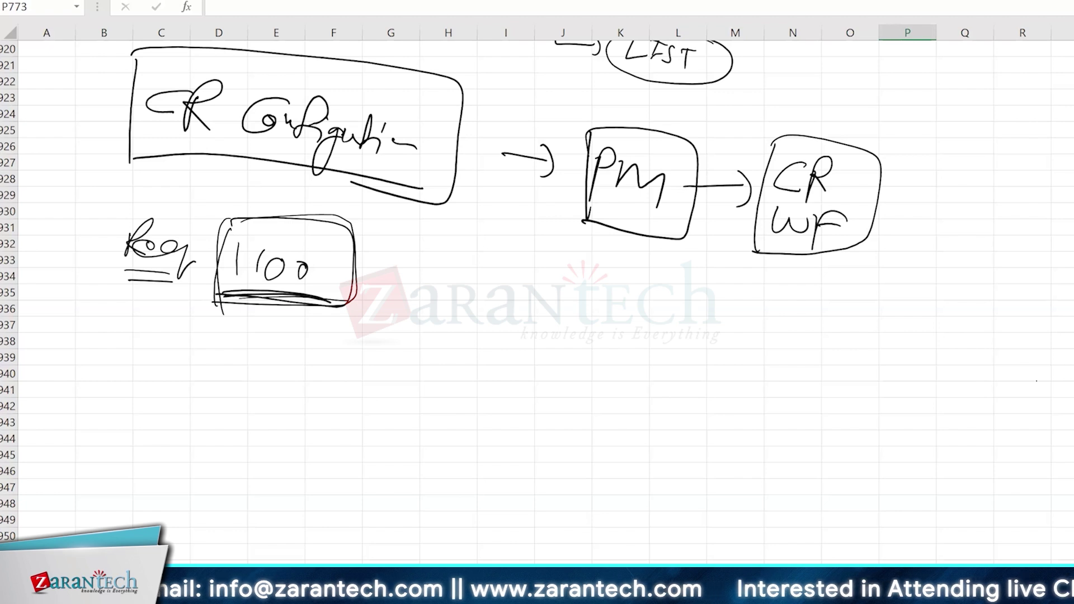
{"action": "left_click_drag", "start_coordinate": [235, 215], "coordinate": [218, 302]}
{"action": "mouse_move", "coordinate": [286, 216]}
{"action": "left_mouse_down"}
{"action": "mouse_move", "coordinate": [342, 305]}
{"action": "mouse_move", "coordinate": [233, 306]}
{"action": "left_mouse_up"}
{"action": "left_click_drag", "start_coordinate": [349, 256], "coordinate": [343, 286]}
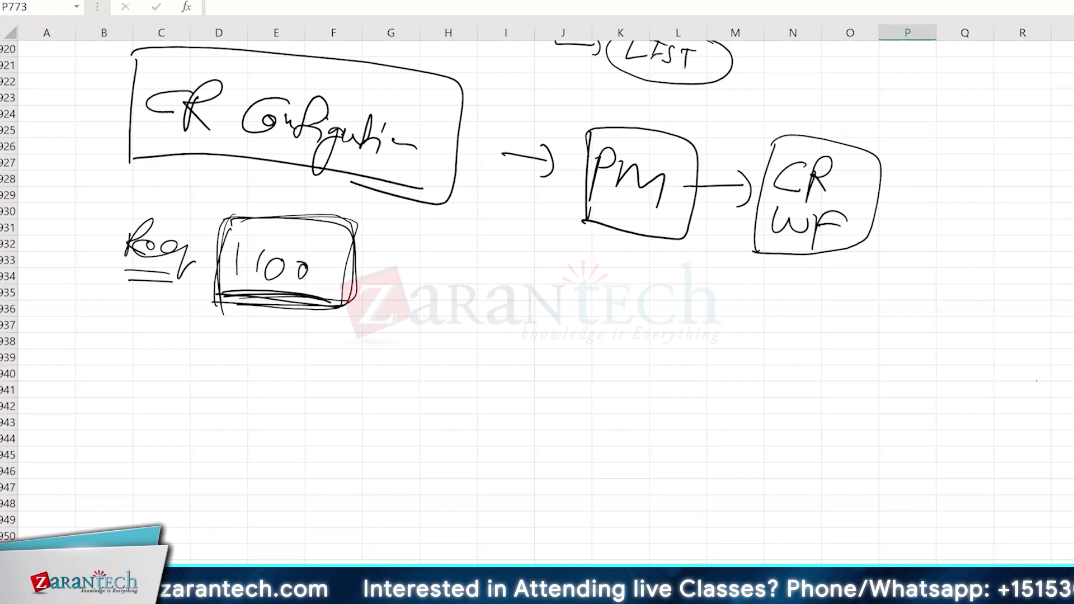
{"action": "mouse_move", "coordinate": [342, 266]}
{"action": "left_mouse_down"}
{"action": "mouse_move", "coordinate": [408, 271]}
{"action": "mouse_move", "coordinate": [411, 282]}
{"action": "left_mouse_up"}
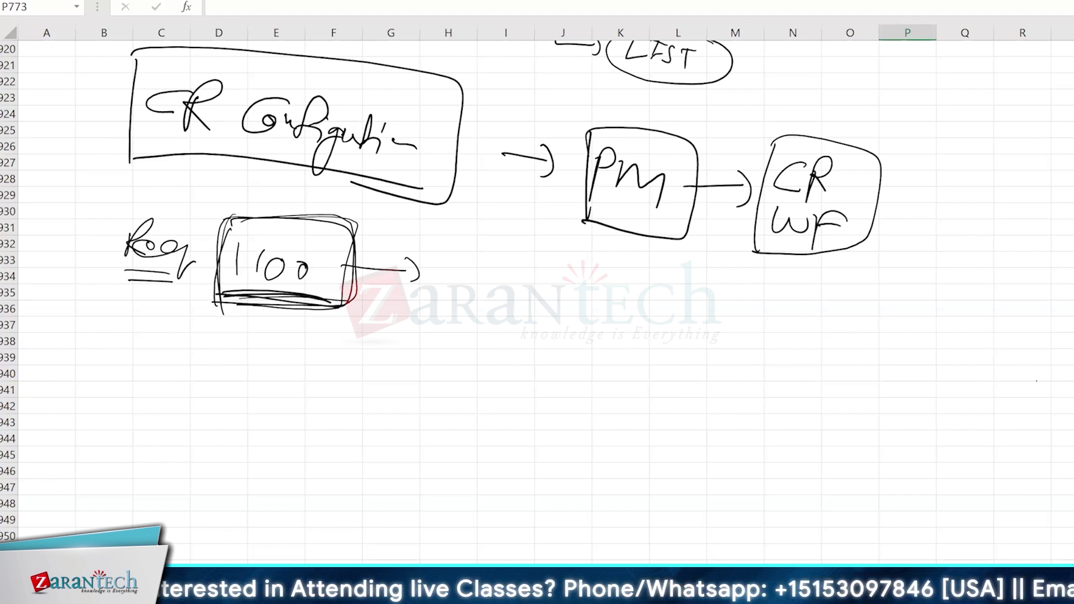
Sketch a simple person figure in the blank area below the notes and handwrite "Emp" underneath it
{"action": "scroll", "coordinate": [924, 350], "scroll_direction": "down", "scroll_amount": 4}
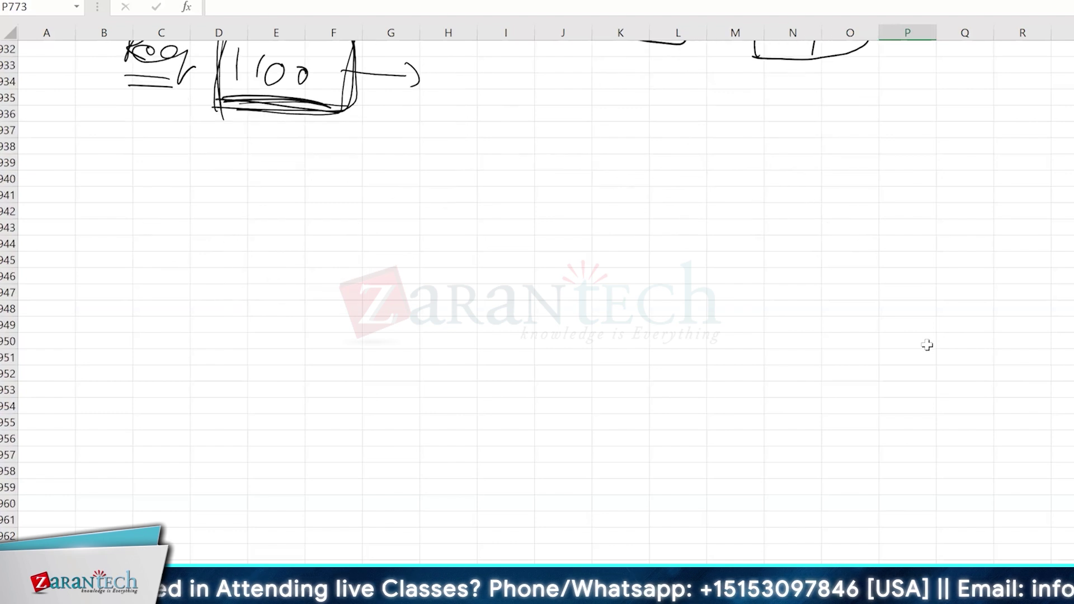
{"action": "scroll", "coordinate": [929, 345], "scroll_direction": "down", "scroll_amount": 2}
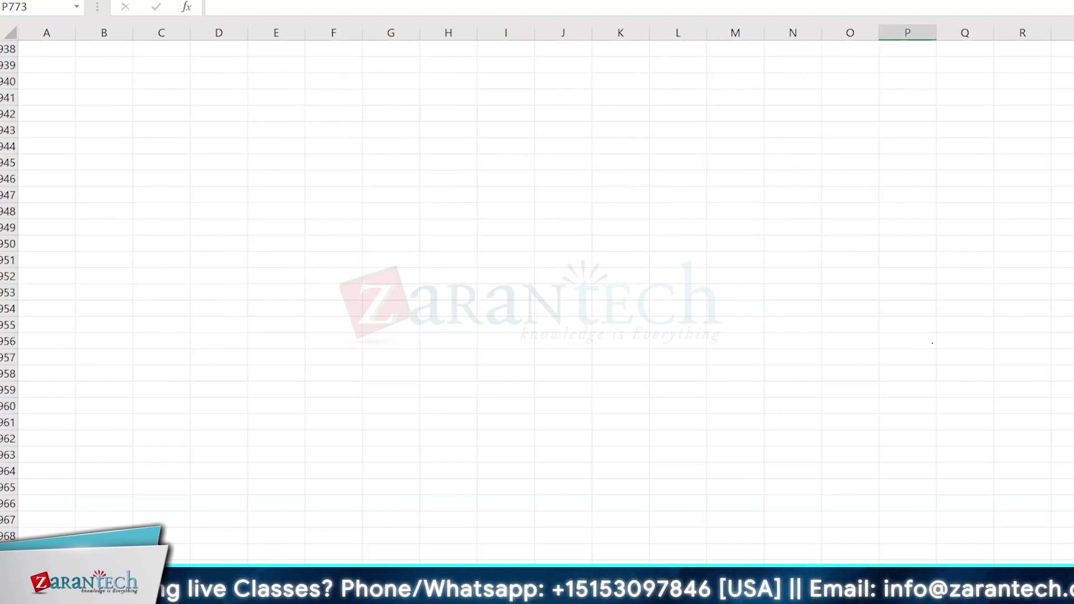
{"action": "mouse_move", "coordinate": [81, 207]}
{"action": "left_mouse_down"}
{"action": "mouse_move", "coordinate": [65, 228]}
{"action": "mouse_move", "coordinate": [69, 213]}
{"action": "left_mouse_up"}
{"action": "mouse_move", "coordinate": [72, 235]}
{"action": "left_mouse_down"}
{"action": "mouse_move", "coordinate": [59, 246]}
{"action": "mouse_move", "coordinate": [92, 259]}
{"action": "left_mouse_up"}
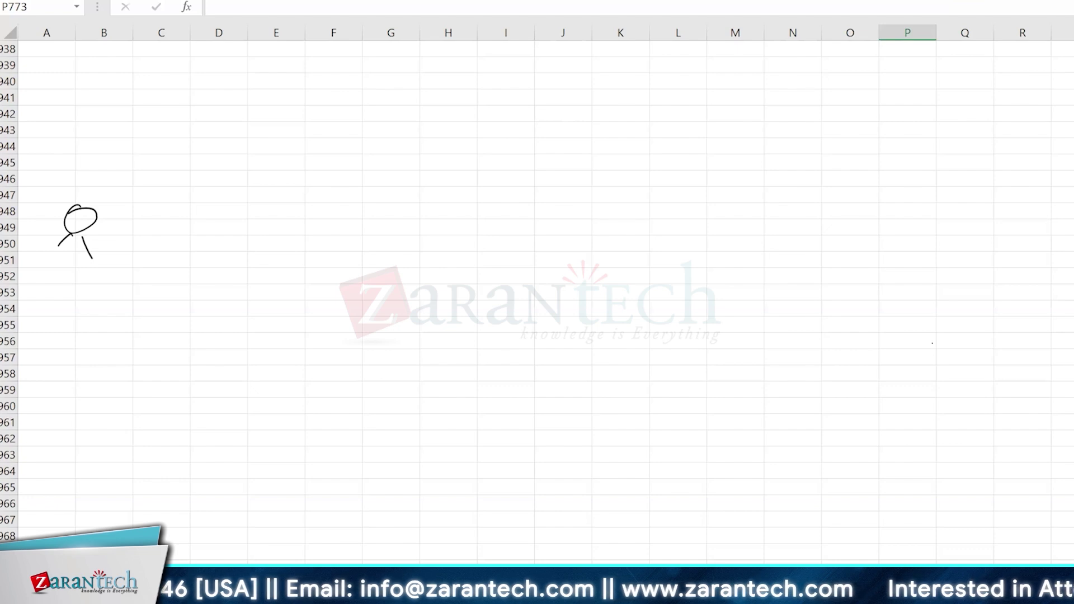
{"action": "mouse_move", "coordinate": [75, 290]}
{"action": "left_mouse_down"}
{"action": "mouse_move", "coordinate": [55, 308]}
{"action": "mouse_move", "coordinate": [71, 297]}
{"action": "left_mouse_up"}
{"action": "left_click_drag", "start_coordinate": [55, 308], "coordinate": [92, 307]}
{"action": "left_click_drag", "start_coordinate": [99, 305], "coordinate": [100, 308]}
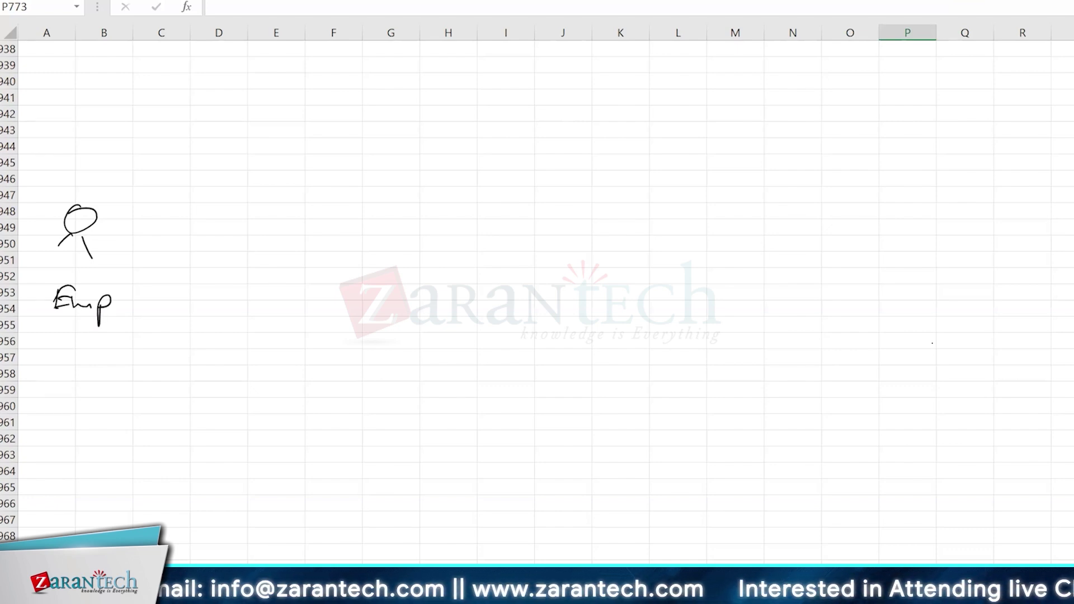
Draw a form box with rows of short dashes beside the Emp figure and an arrow leading out of it
{"action": "left_click_drag", "start_coordinate": [116, 205], "coordinate": [117, 273]}
{"action": "mouse_move", "coordinate": [117, 206]}
{"action": "left_mouse_down"}
{"action": "mouse_move", "coordinate": [129, 196]}
{"action": "mouse_move", "coordinate": [195, 206]}
{"action": "mouse_move", "coordinate": [114, 283]}
{"action": "left_mouse_up"}
{"action": "left_click_drag", "start_coordinate": [133, 225], "coordinate": [144, 223]}
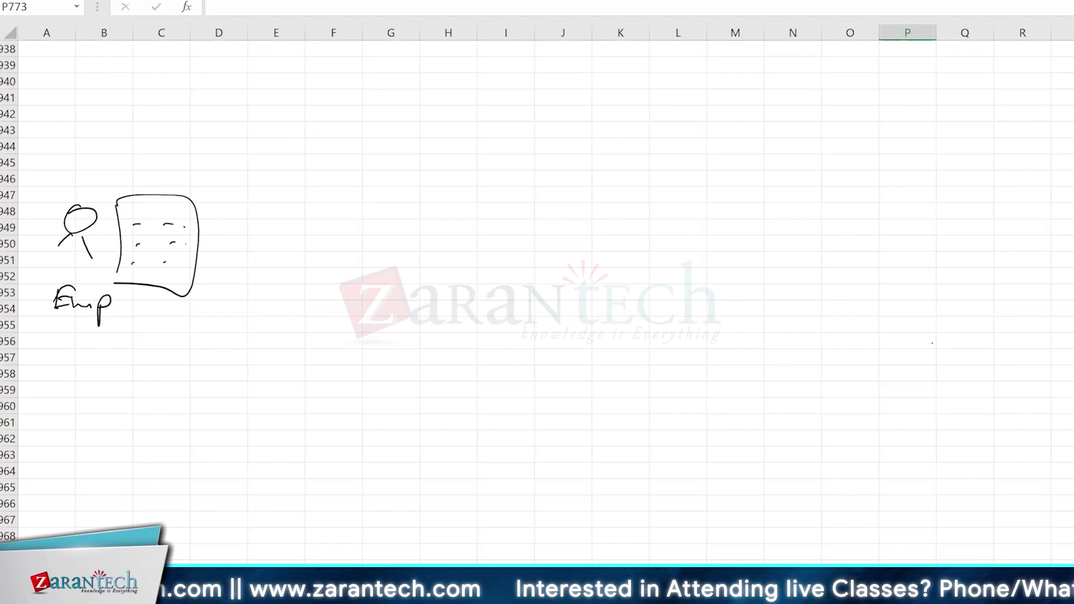
{"action": "mouse_move", "coordinate": [201, 247]}
{"action": "left_mouse_down"}
{"action": "mouse_move", "coordinate": [273, 251]}
{"action": "mouse_move", "coordinate": [268, 262]}
{"action": "left_mouse_up"}
Sketch a second person figure labelled "Manager" past the arrow and draw a form box beside it
{"action": "left_click_drag", "start_coordinate": [392, 214], "coordinate": [378, 226]}
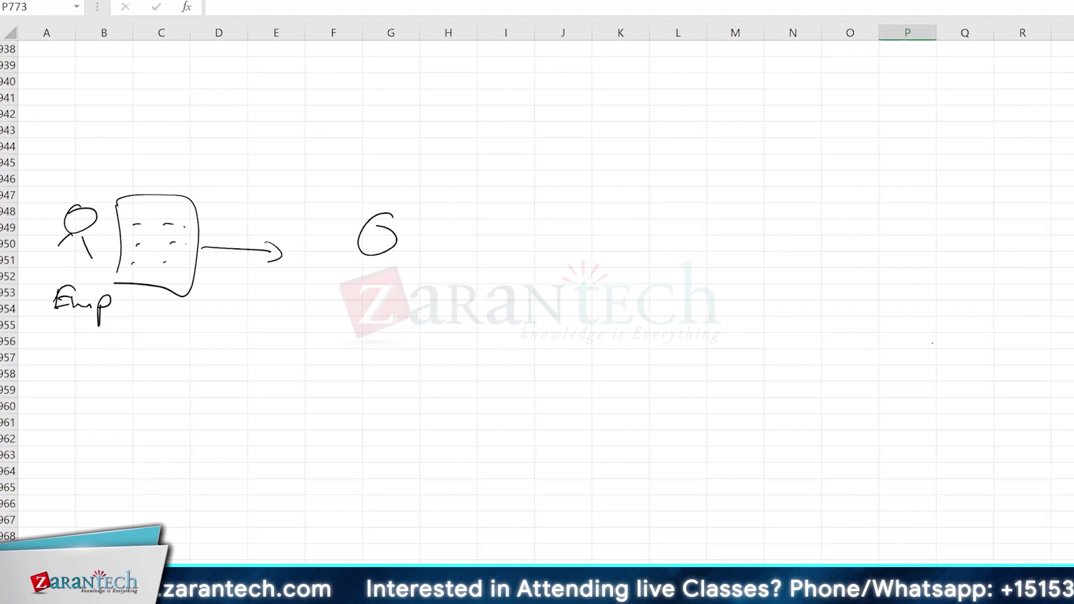
{"action": "mouse_move", "coordinate": [347, 267]}
{"action": "left_mouse_down"}
{"action": "mouse_move", "coordinate": [392, 292]}
{"action": "mouse_move", "coordinate": [344, 330]}
{"action": "mouse_move", "coordinate": [364, 327]}
{"action": "left_mouse_up"}
{"action": "left_click_drag", "start_coordinate": [380, 325], "coordinate": [451, 339]}
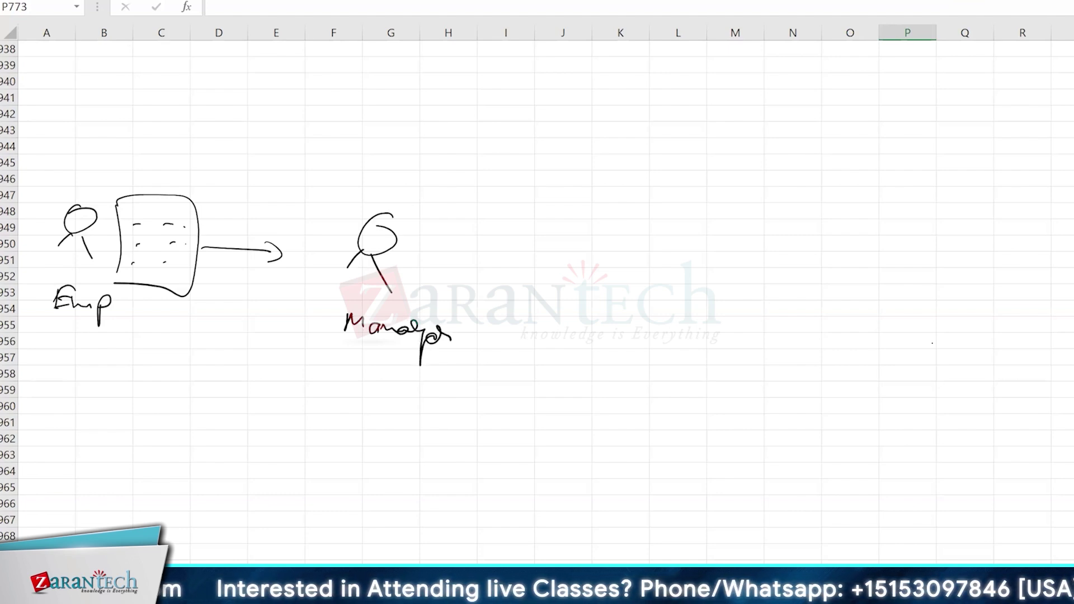
{"action": "left_click_drag", "start_coordinate": [420, 206], "coordinate": [407, 300]}
{"action": "mouse_move", "coordinate": [410, 215]}
{"action": "left_mouse_down"}
{"action": "mouse_move", "coordinate": [485, 210]}
{"action": "mouse_move", "coordinate": [392, 301]}
{"action": "left_mouse_up"}
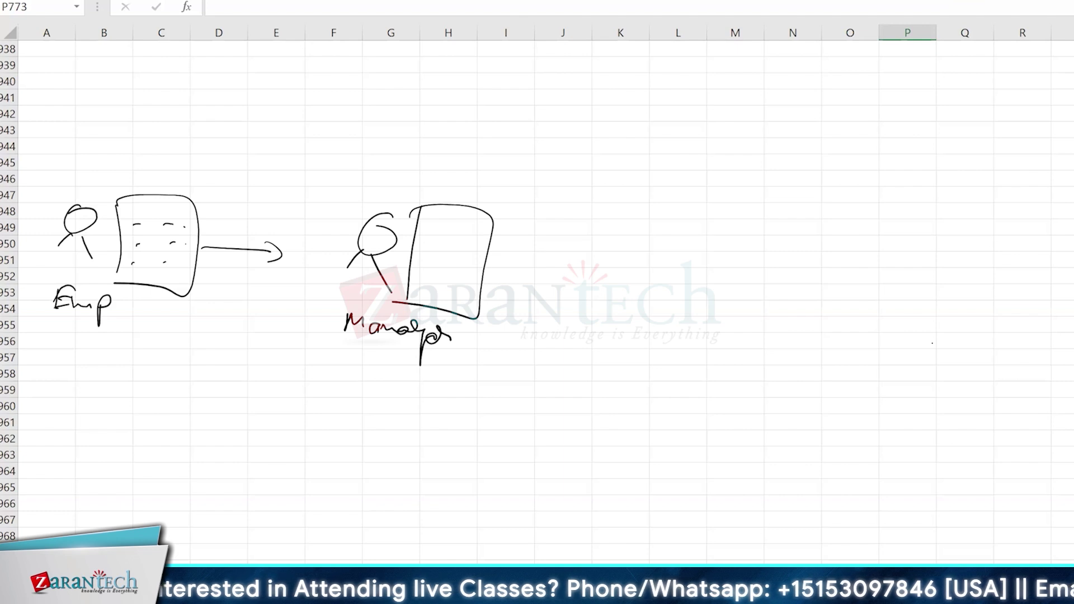
Handwrite "100" below both the Emp and Manager forms and add short dashes inside the Manager form
{"action": "left_click_drag", "start_coordinate": [139, 303], "coordinate": [143, 323]}
{"action": "left_click_drag", "start_coordinate": [147, 311], "coordinate": [159, 318]}
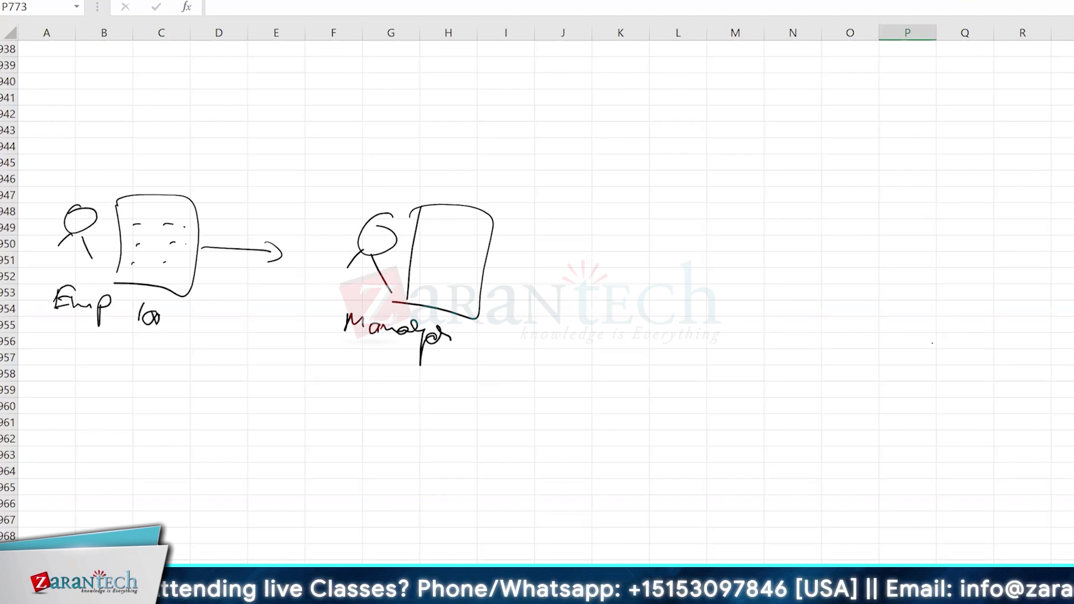
{"action": "mouse_move", "coordinate": [467, 335]}
{"action": "left_mouse_down"}
{"action": "mouse_move", "coordinate": [469, 348]}
{"action": "mouse_move", "coordinate": [492, 348]}
{"action": "left_mouse_up"}
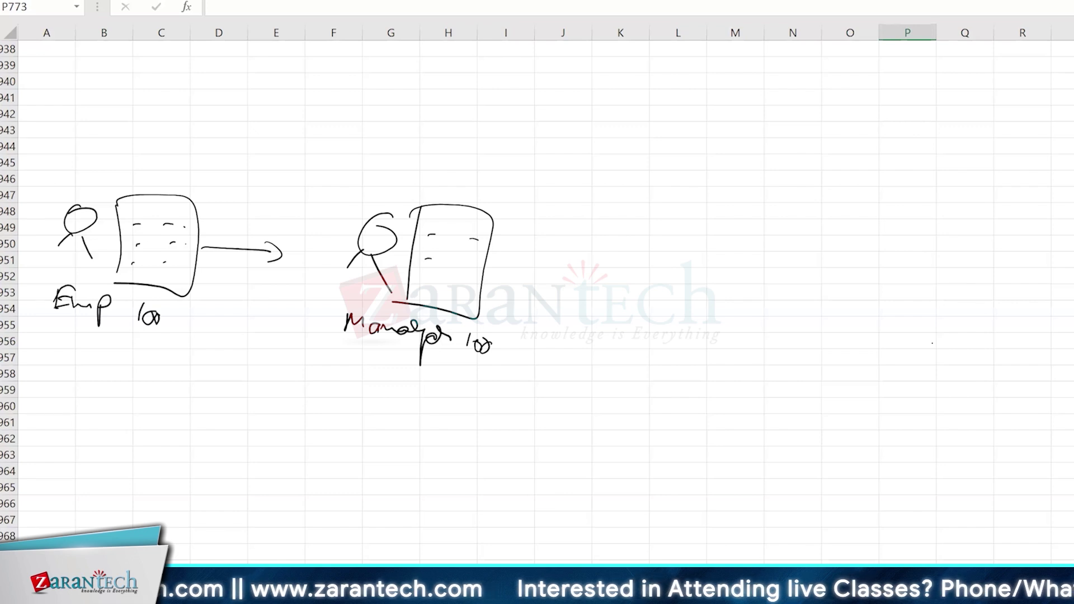
Draw an arrow leading out of the Manager form and handwrite "Apr" above it
{"action": "mouse_move", "coordinate": [465, 285]}
{"action": "left_mouse_down"}
{"action": "mouse_move", "coordinate": [575, 292]}
{"action": "mouse_move", "coordinate": [576, 316]}
{"action": "left_mouse_up"}
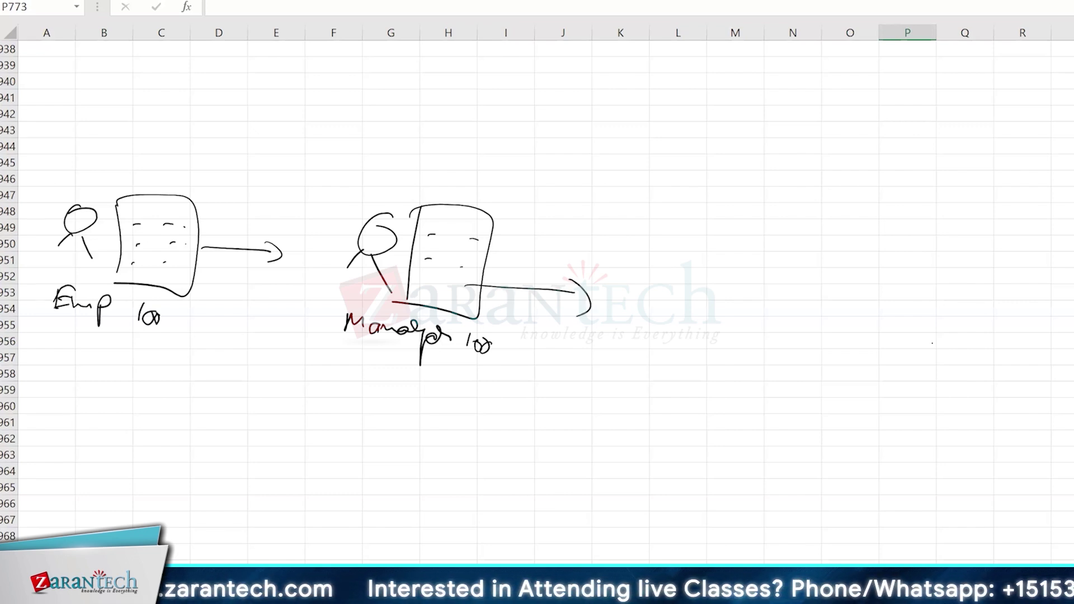
{"action": "mouse_move", "coordinate": [517, 277]}
{"action": "left_mouse_down"}
{"action": "mouse_move", "coordinate": [527, 259]}
{"action": "mouse_move", "coordinate": [537, 284]}
{"action": "left_mouse_up"}
{"action": "mouse_move", "coordinate": [525, 275]}
{"action": "left_mouse_down"}
{"action": "mouse_move", "coordinate": [539, 271]}
{"action": "mouse_move", "coordinate": [544, 284]}
{"action": "left_mouse_up"}
{"action": "left_click_drag", "start_coordinate": [545, 265], "coordinate": [566, 266]}
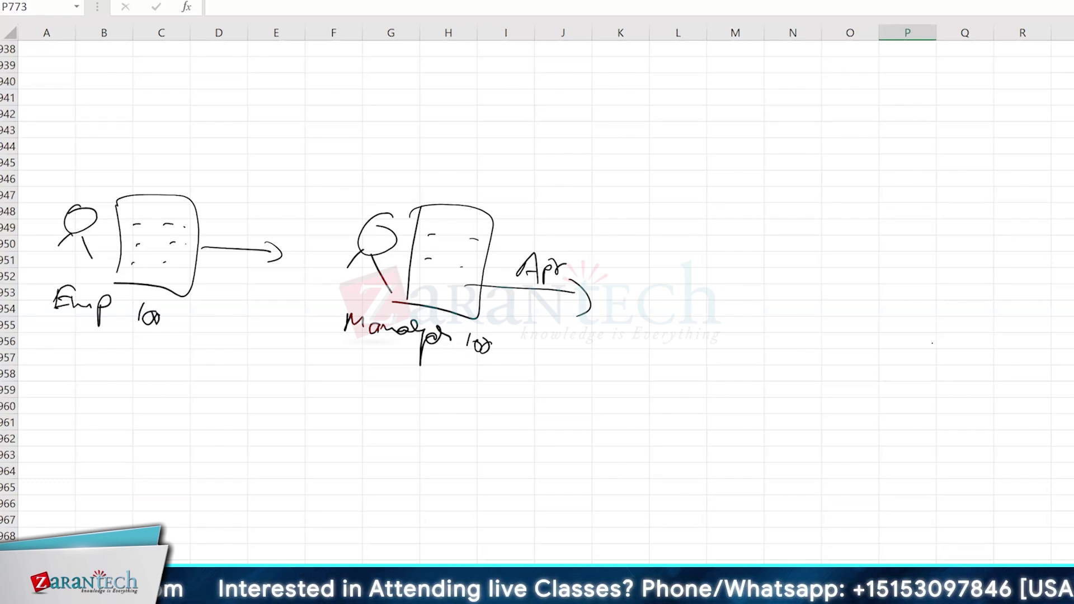
Draw a third form box with a small person figure on its edge and handwrite "FI" below it
{"action": "left_click_drag", "start_coordinate": [618, 236], "coordinate": [619, 339]}
{"action": "mouse_move", "coordinate": [611, 226]}
{"action": "left_mouse_down"}
{"action": "mouse_move", "coordinate": [733, 224]}
{"action": "mouse_move", "coordinate": [631, 352]}
{"action": "left_mouse_up"}
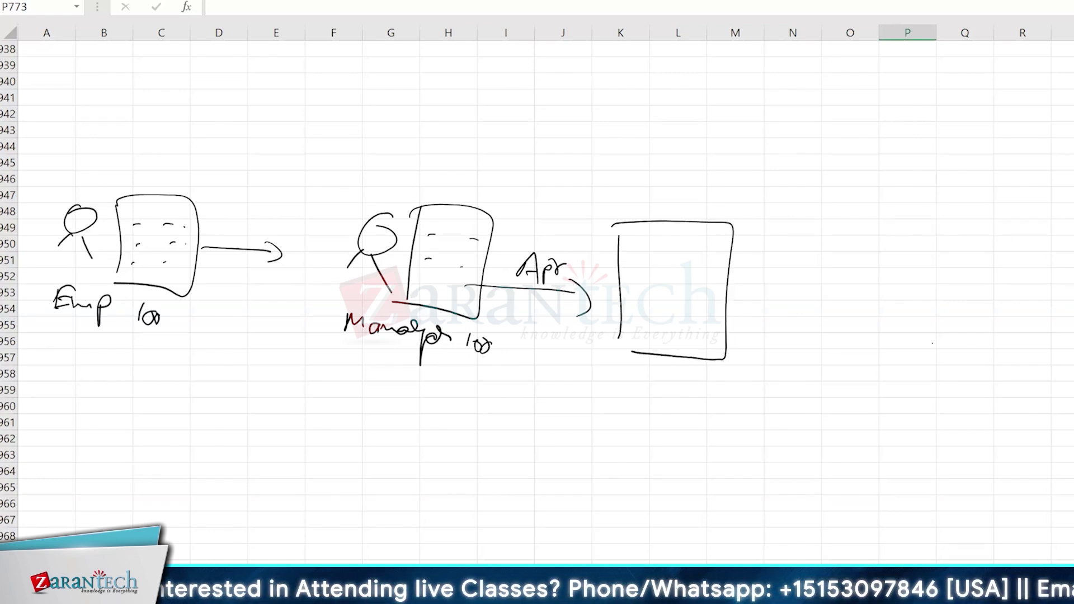
{"action": "mouse_move", "coordinate": [638, 285]}
{"action": "left_mouse_down"}
{"action": "mouse_move", "coordinate": [631, 292]}
{"action": "mouse_move", "coordinate": [637, 286]}
{"action": "left_mouse_up"}
{"action": "mouse_move", "coordinate": [614, 306]}
{"action": "left_mouse_down"}
{"action": "mouse_move", "coordinate": [626, 291]}
{"action": "mouse_move", "coordinate": [635, 314]}
{"action": "left_mouse_up"}
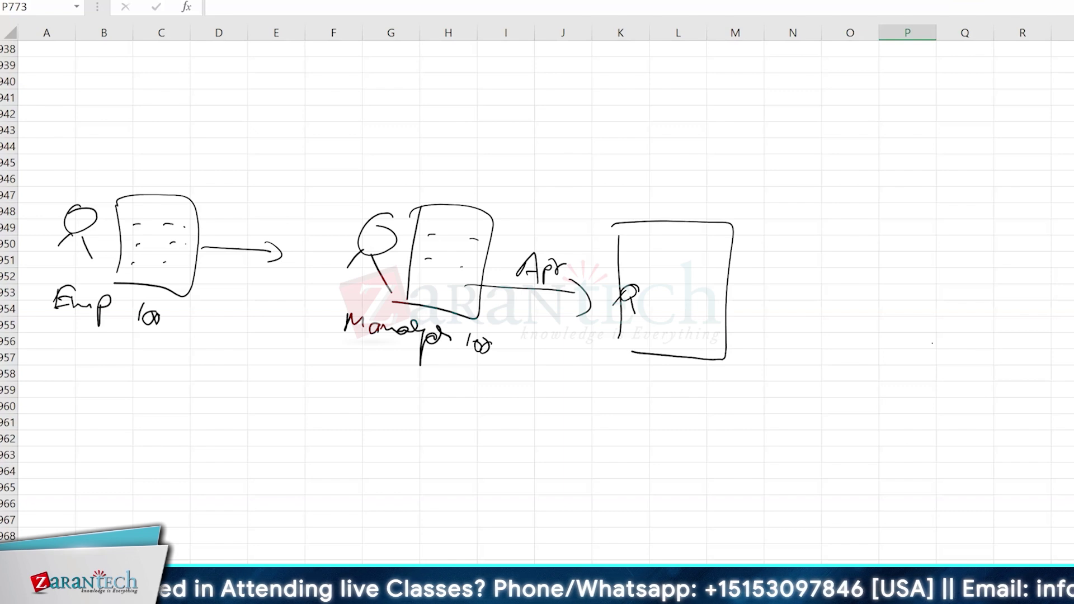
{"action": "left_click_drag", "start_coordinate": [635, 367], "coordinate": [636, 393]}
{"action": "left_click_drag", "start_coordinate": [634, 368], "coordinate": [650, 362]}
{"action": "left_click_drag", "start_coordinate": [633, 381], "coordinate": [652, 375]}
{"action": "mouse_move", "coordinate": [664, 376]}
{"action": "left_mouse_down"}
{"action": "mouse_move", "coordinate": [683, 378]}
{"action": "mouse_move", "coordinate": [662, 396]}
{"action": "left_mouse_up"}
{"action": "left_click_drag", "start_coordinate": [653, 398], "coordinate": [674, 397]}
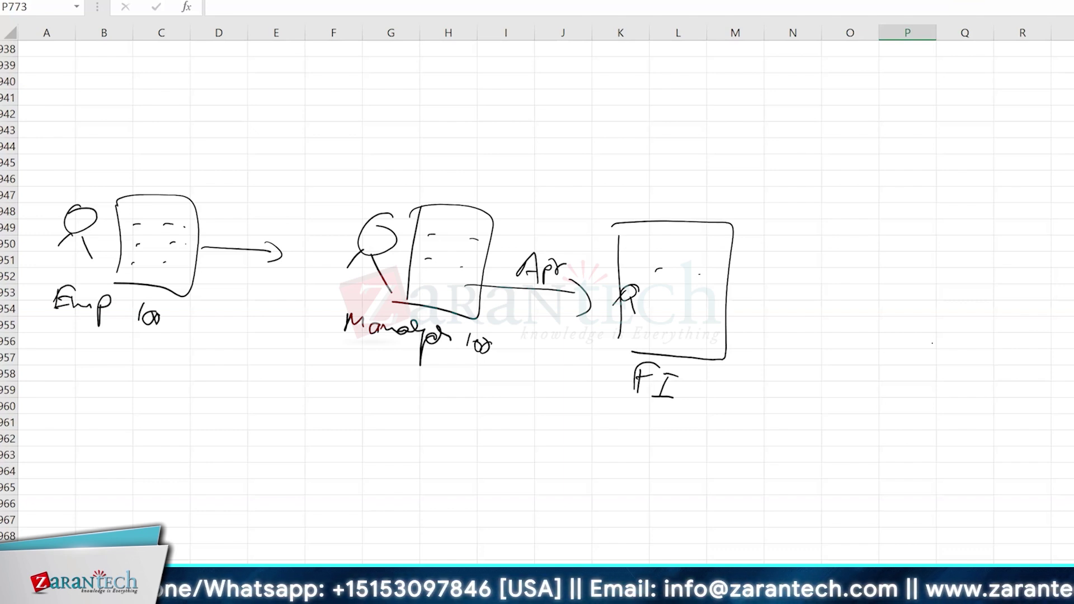
Draw an arrow leading out of the FI box and handwrite "Apr" above it
{"action": "left_click_drag", "start_coordinate": [710, 291], "coordinate": [841, 296]}
{"action": "left_click_drag", "start_coordinate": [828, 274], "coordinate": [839, 301]}
{"action": "left_click_drag", "start_coordinate": [772, 278], "coordinate": [806, 286]}
{"action": "left_click_drag", "start_coordinate": [812, 271], "coordinate": [824, 263]}
Draw a fourth form box past the second Apr arrow, handwrite "TD" below it and add short dashes inside
{"action": "left_click_drag", "start_coordinate": [852, 230], "coordinate": [992, 251]}
{"action": "left_click_drag", "start_coordinate": [872, 236], "coordinate": [852, 365]}
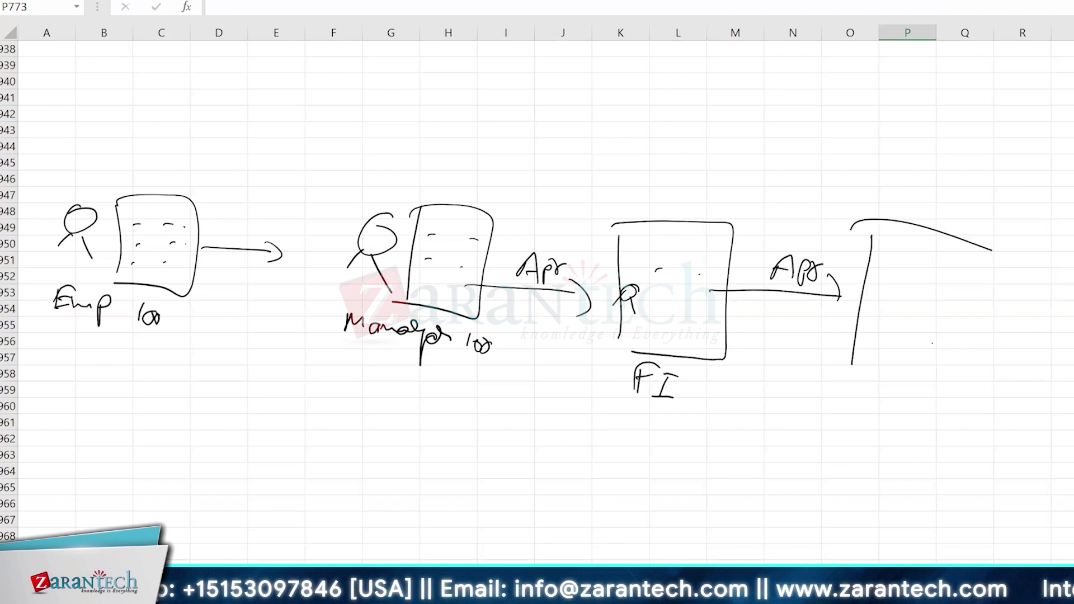
{"action": "left_click_drag", "start_coordinate": [988, 251], "coordinate": [962, 380]}
{"action": "left_click_drag", "start_coordinate": [852, 355], "coordinate": [961, 381]}
{"action": "left_click_drag", "start_coordinate": [851, 386], "coordinate": [883, 388]}
{"action": "left_click_drag", "start_coordinate": [867, 390], "coordinate": [858, 412]}
{"action": "left_click_drag", "start_coordinate": [880, 395], "coordinate": [882, 419]}
{"action": "left_click_drag", "start_coordinate": [880, 393], "coordinate": [886, 419]}
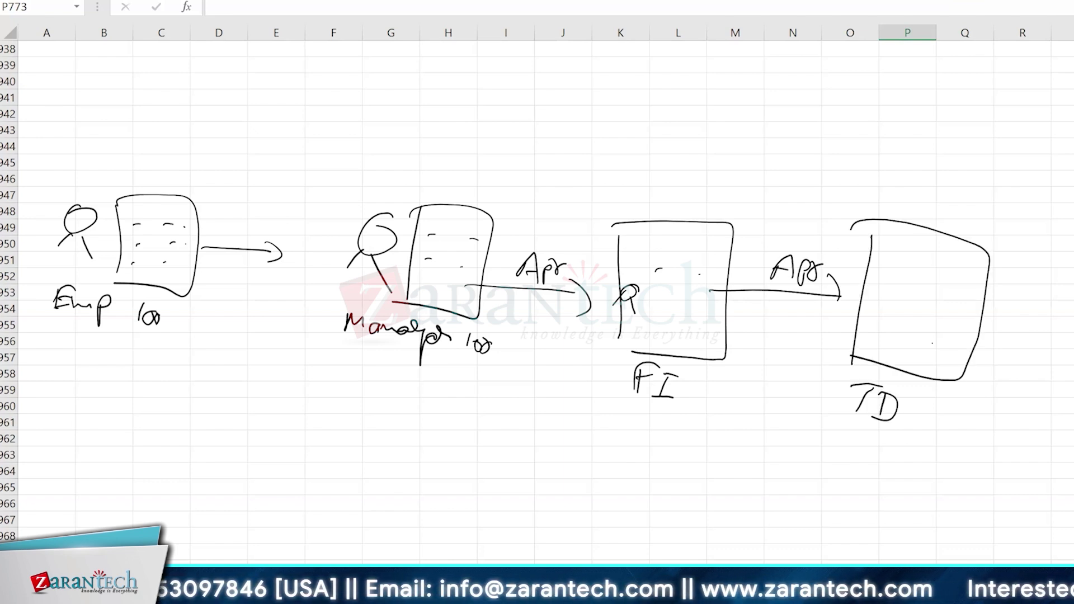
{"action": "left_click_drag", "start_coordinate": [880, 273], "coordinate": [909, 276]}
{"action": "left_click_drag", "start_coordinate": [936, 285], "coordinate": [953, 290]}
{"action": "left_click_drag", "start_coordinate": [887, 309], "coordinate": [894, 307]}
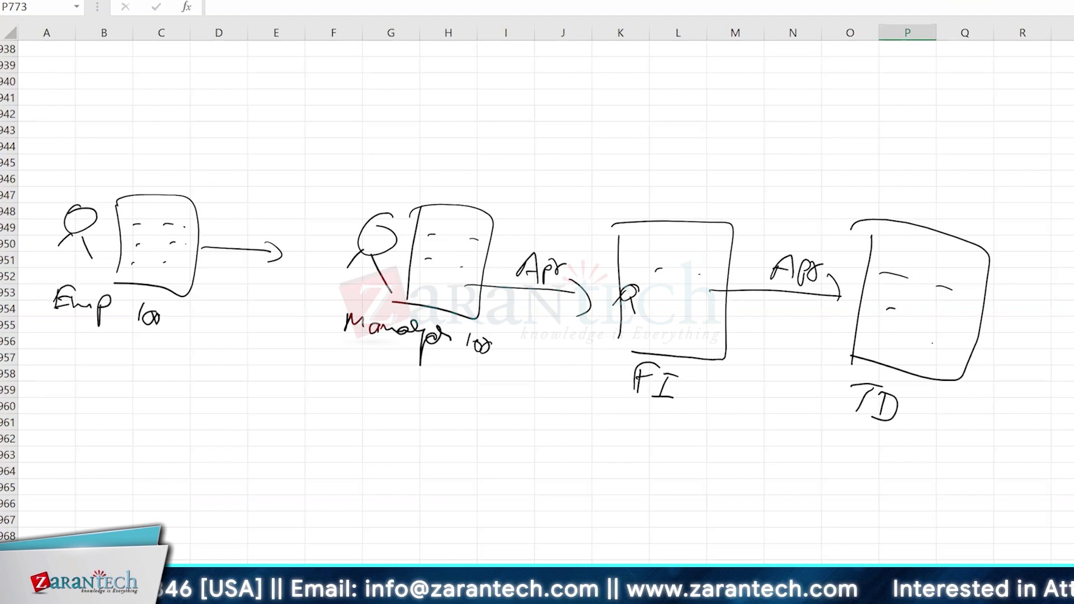
Draw a curved arrow from the TD box back to the Emp figure, and another from TD to a crossed-out circle
{"action": "left_click_drag", "start_coordinate": [100, 202], "coordinate": [929, 222]}
{"action": "left_click_drag", "start_coordinate": [119, 167], "coordinate": [147, 175]}
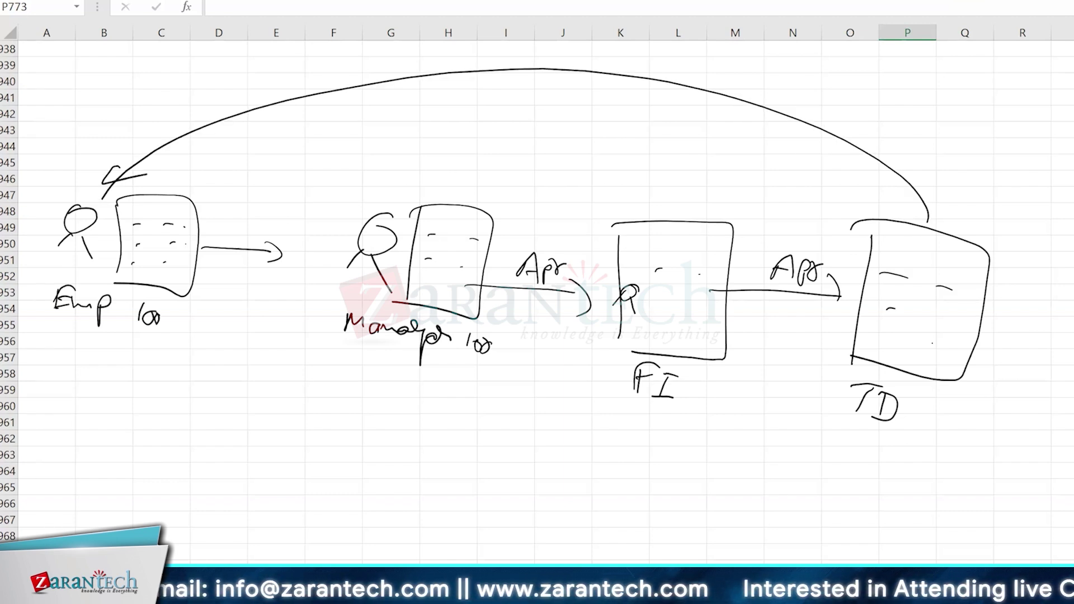
{"action": "mouse_move", "coordinate": [958, 324]}
{"action": "left_mouse_down"}
{"action": "mouse_move", "coordinate": [1011, 333]}
{"action": "mouse_move", "coordinate": [1001, 343]}
{"action": "left_mouse_up"}
{"action": "left_click_drag", "start_coordinate": [1039, 330], "coordinate": [1003, 360]}
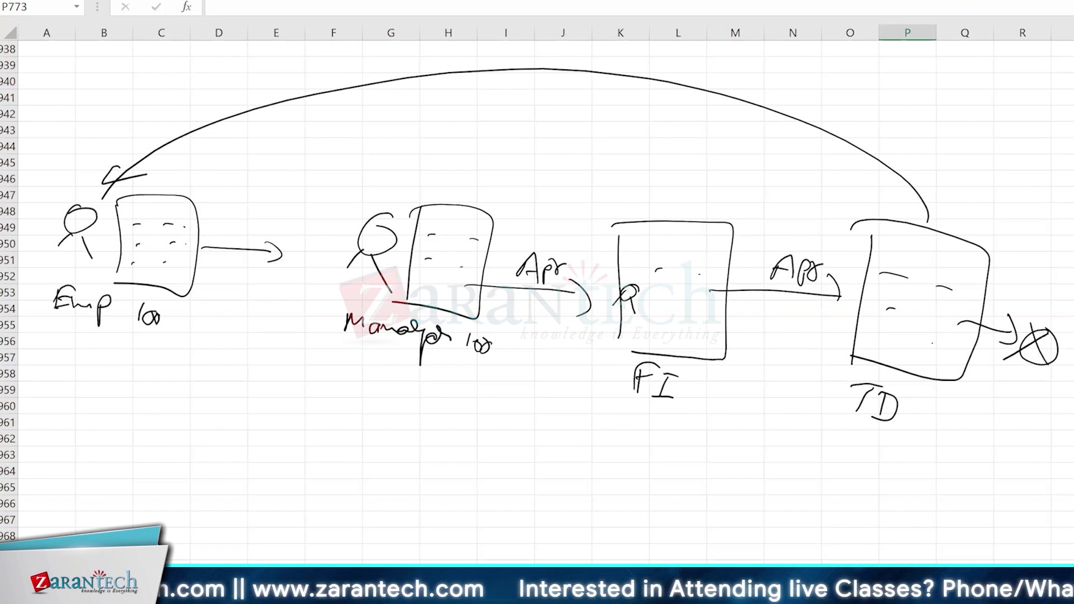
Underline and frame the 100 next to Emp, frame the Manager's 100, and handwrite "101" below the Emp number
{"action": "left_click_drag", "start_coordinate": [132, 330], "coordinate": [173, 332]}
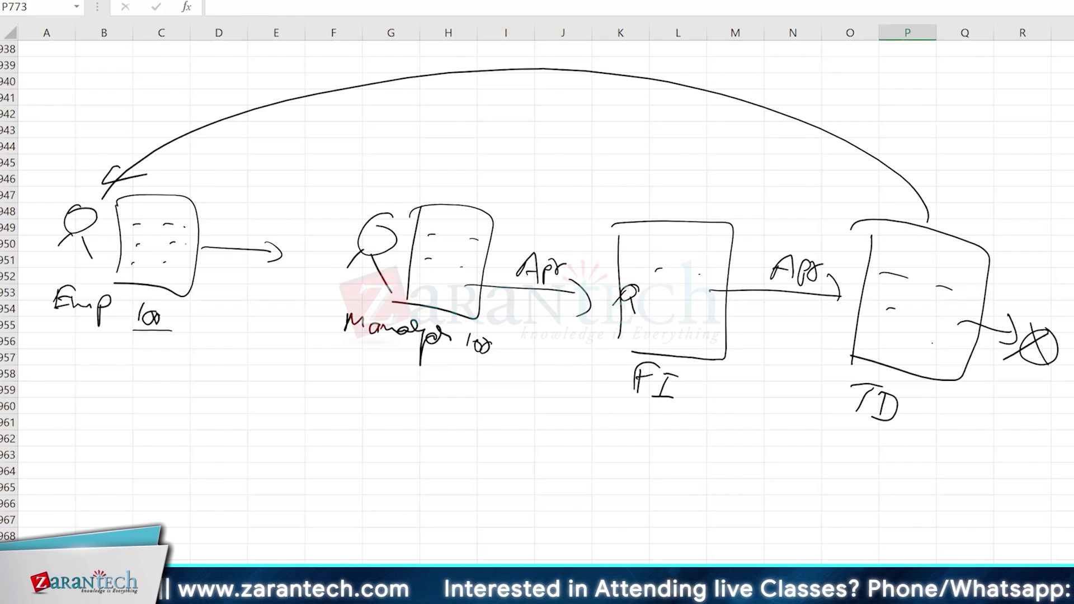
{"action": "mouse_move", "coordinate": [133, 303]}
{"action": "left_mouse_down"}
{"action": "mouse_move", "coordinate": [178, 340]}
{"action": "mouse_move", "coordinate": [157, 344]}
{"action": "left_mouse_up"}
{"action": "left_click_drag", "start_coordinate": [468, 338], "coordinate": [474, 367]}
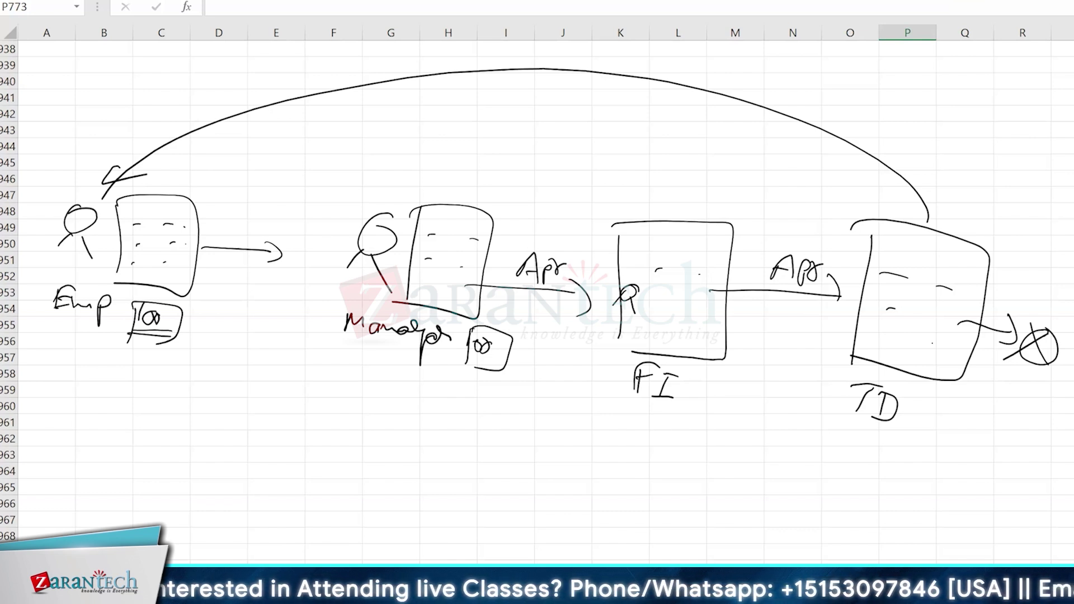
{"action": "left_click_drag", "start_coordinate": [133, 362], "coordinate": [128, 382]}
{"action": "left_click_drag", "start_coordinate": [146, 371], "coordinate": [159, 389]}
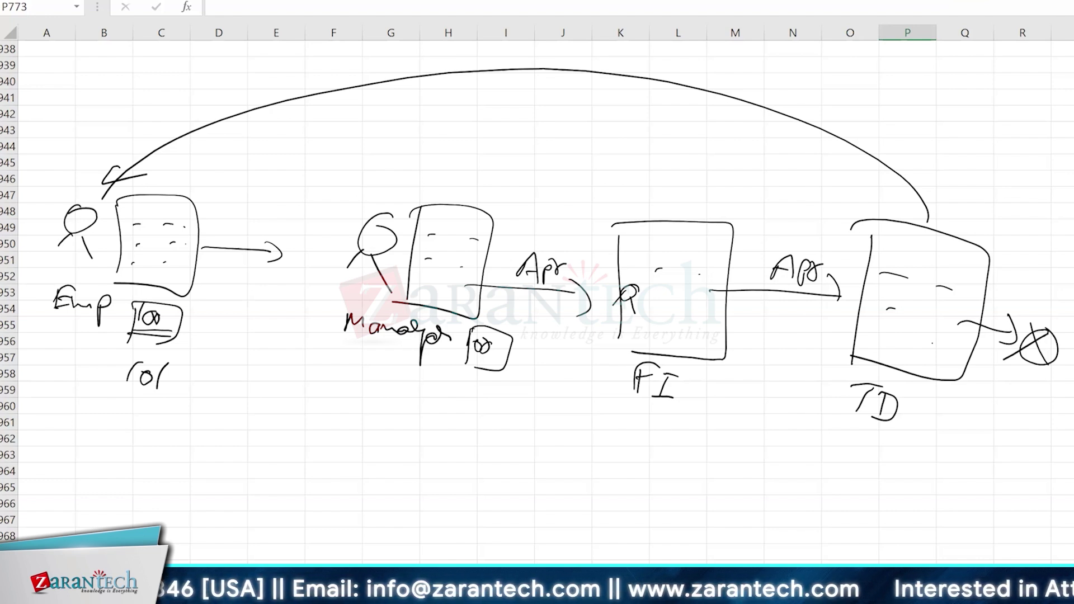
Handwrite a double-underlined "Req" below the flow diagram and sketch a person figure above the word
{"action": "scroll", "coordinate": [950, 356], "scroll_direction": "down", "scroll_amount": 4}
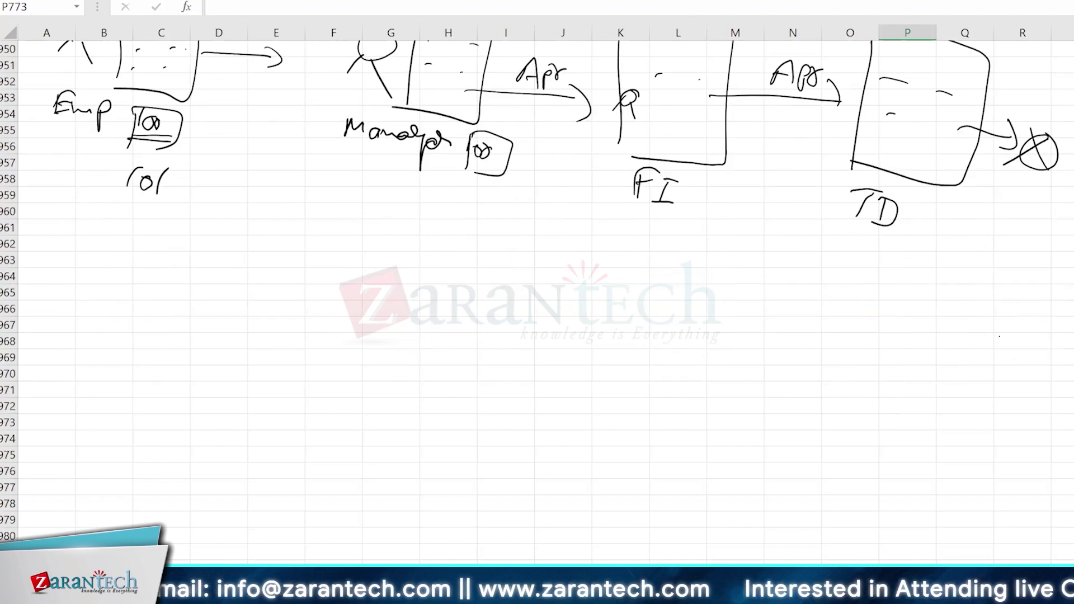
{"action": "left_click_drag", "start_coordinate": [65, 368], "coordinate": [60, 396]}
{"action": "mouse_move", "coordinate": [59, 370]}
{"action": "left_mouse_down"}
{"action": "mouse_move", "coordinate": [87, 360]}
{"action": "mouse_move", "coordinate": [75, 384]}
{"action": "left_mouse_up"}
{"action": "left_click_drag", "start_coordinate": [79, 380], "coordinate": [93, 383]}
{"action": "mouse_move", "coordinate": [106, 374]}
{"action": "left_mouse_down"}
{"action": "mouse_move", "coordinate": [106, 397]}
{"action": "mouse_move", "coordinate": [118, 384]}
{"action": "left_mouse_up"}
{"action": "mouse_move", "coordinate": [94, 290]}
{"action": "left_mouse_down"}
{"action": "mouse_move", "coordinate": [106, 296]}
{"action": "mouse_move", "coordinate": [91, 307]}
{"action": "left_mouse_up"}
{"action": "mouse_move", "coordinate": [87, 307]}
{"action": "left_mouse_down"}
{"action": "mouse_move", "coordinate": [71, 319]}
{"action": "mouse_move", "coordinate": [103, 336]}
{"action": "left_mouse_up"}
{"action": "left_click_drag", "start_coordinate": [56, 400], "coordinate": [108, 399]}
{"action": "left_click_drag", "start_coordinate": [55, 409], "coordinate": [115, 411]}
Draw a form box beside the Req figure and fill it with rows of short dashes
{"action": "left_click_drag", "start_coordinate": [128, 270], "coordinate": [123, 351]}
{"action": "mouse_move", "coordinate": [124, 273]}
{"action": "left_mouse_down"}
{"action": "mouse_move", "coordinate": [188, 268]}
{"action": "mouse_move", "coordinate": [165, 362]}
{"action": "mouse_move", "coordinate": [144, 354]}
{"action": "left_mouse_up"}
{"action": "left_click_drag", "start_coordinate": [139, 290], "coordinate": [147, 288]}
{"action": "left_click_drag", "start_coordinate": [169, 286], "coordinate": [144, 301]}
{"action": "left_click_drag", "start_coordinate": [162, 303], "coordinate": [167, 303]}
{"action": "left_click_drag", "start_coordinate": [142, 321], "coordinate": [146, 320]}
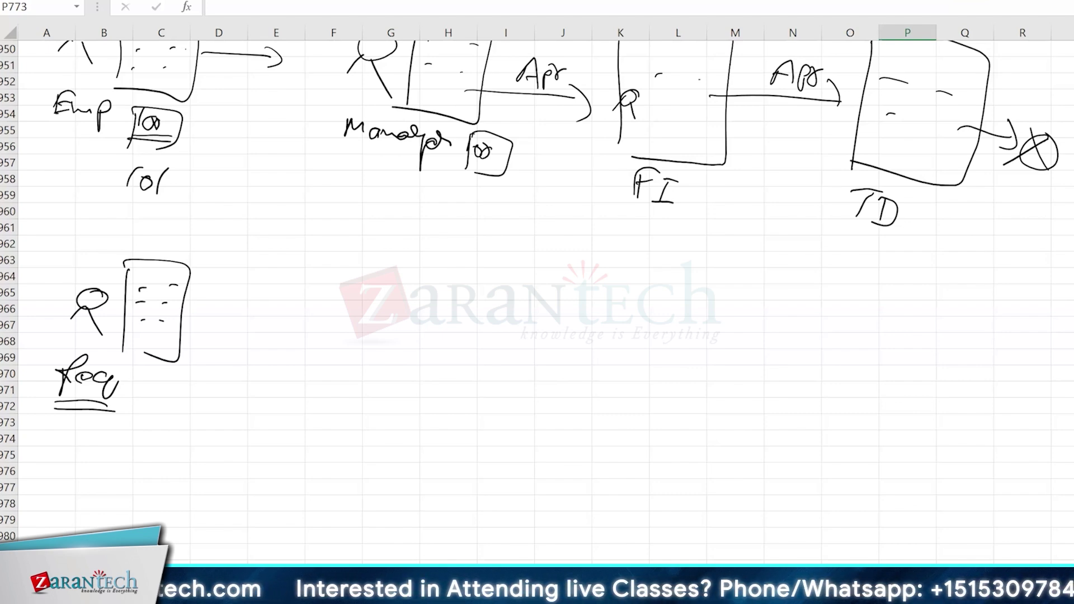
Switch to the NetWeaver Business Client page in the browser, open the nwbc cockpit and start creating a material
{"action": "left_click", "coordinate": [322, 515]}
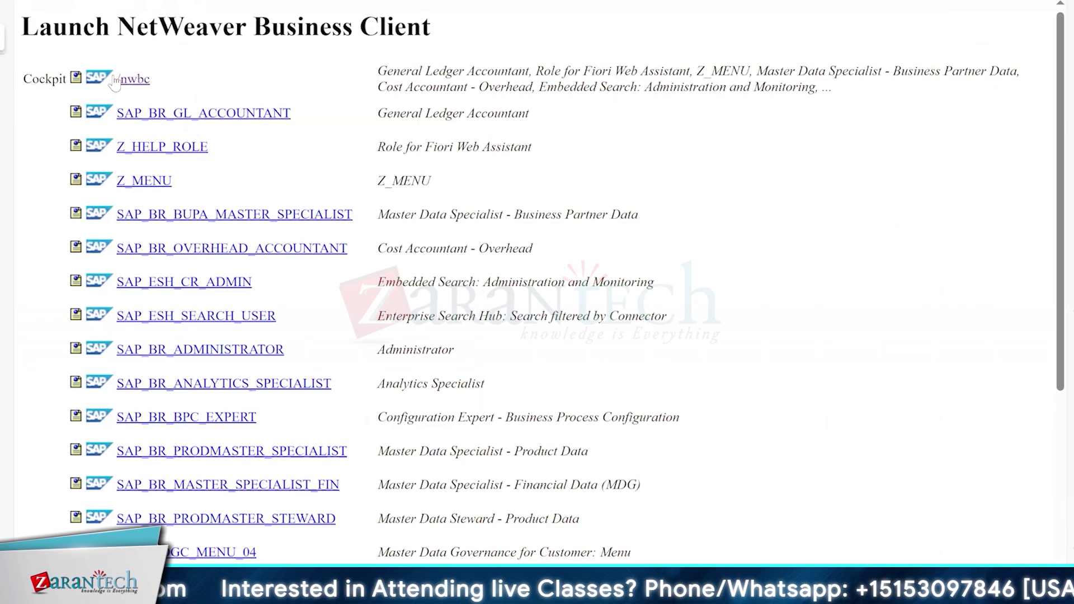
{"action": "left_click", "coordinate": [132, 81]}
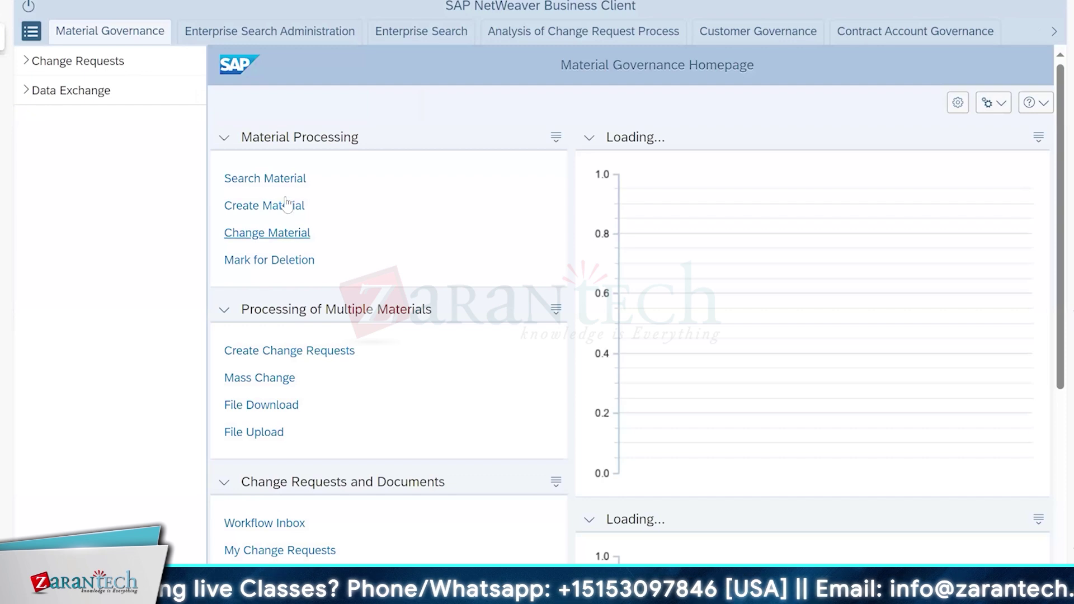
{"action": "left_click", "coordinate": [287, 206]}
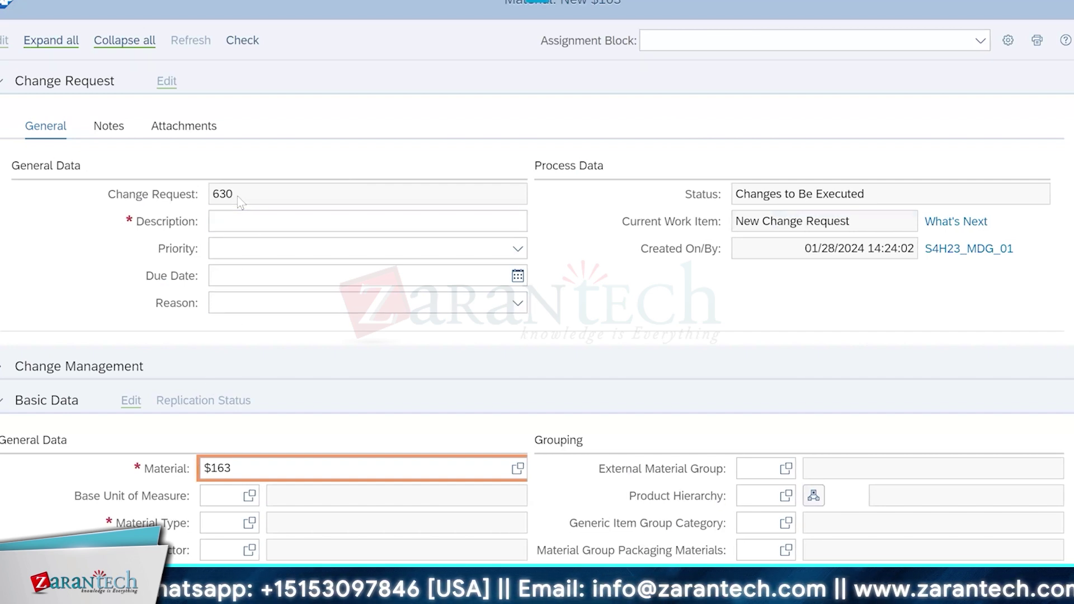
Examine the new material's change request number and its Basic Data fields
{"action": "left_click_drag", "start_coordinate": [240, 196], "coordinate": [211, 196]}
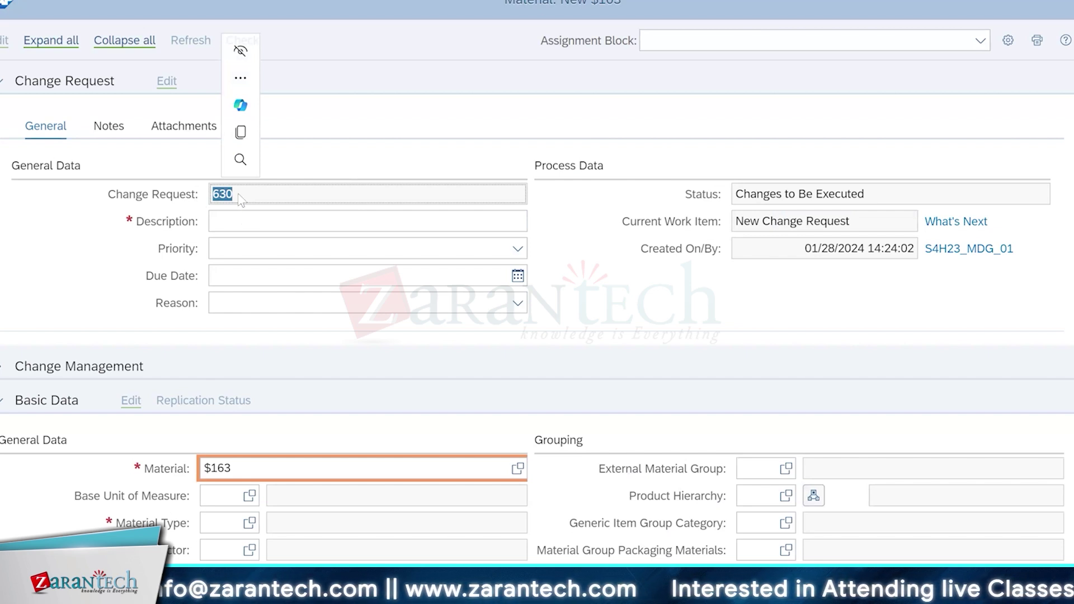
{"action": "left_click", "coordinate": [211, 197]}
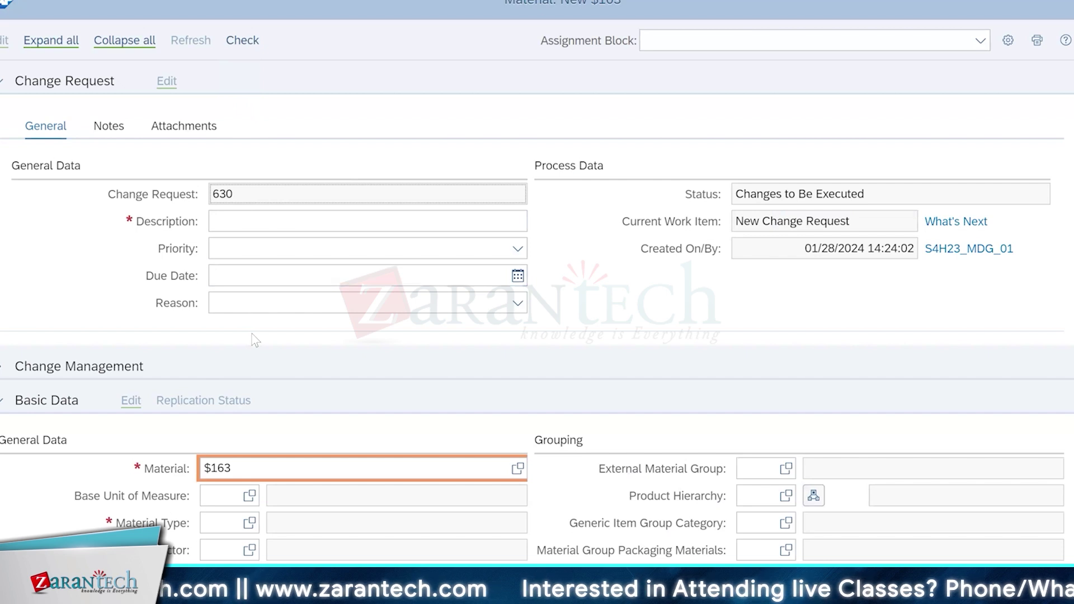
{"action": "scroll", "coordinate": [254, 339], "scroll_direction": "down", "scroll_amount": 5}
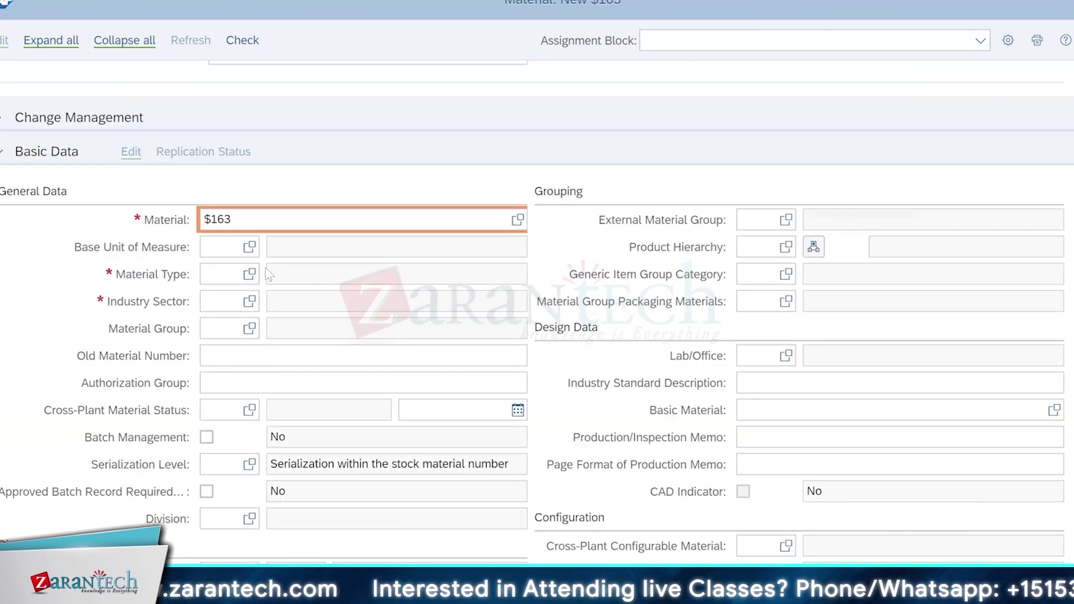
{"action": "scroll", "coordinate": [246, 241], "scroll_direction": "up", "scroll_amount": 5}
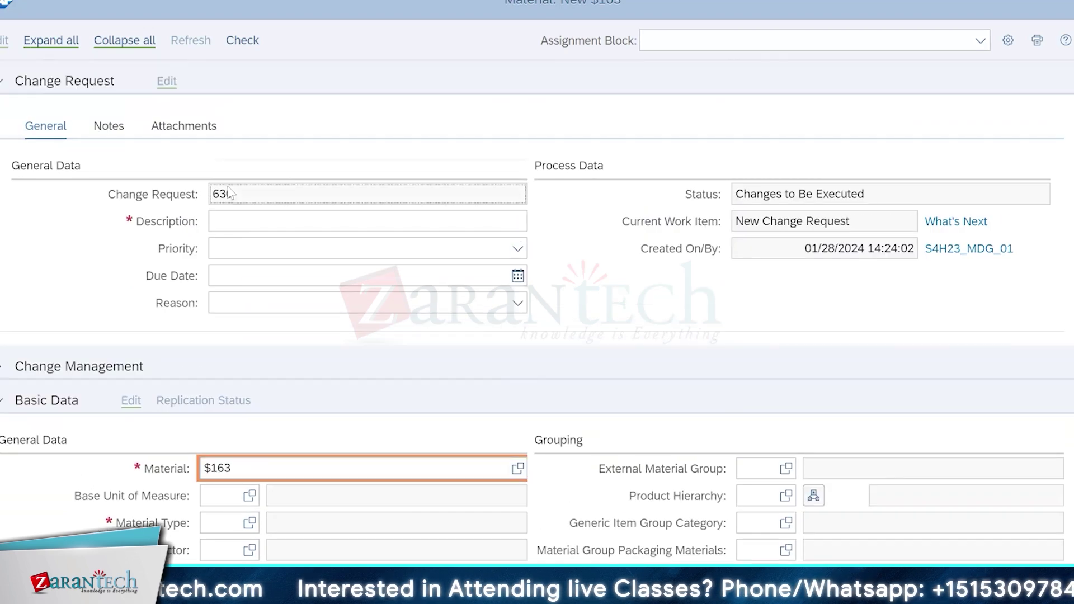
{"action": "scroll", "coordinate": [204, 327], "scroll_direction": "down", "scroll_amount": 3}
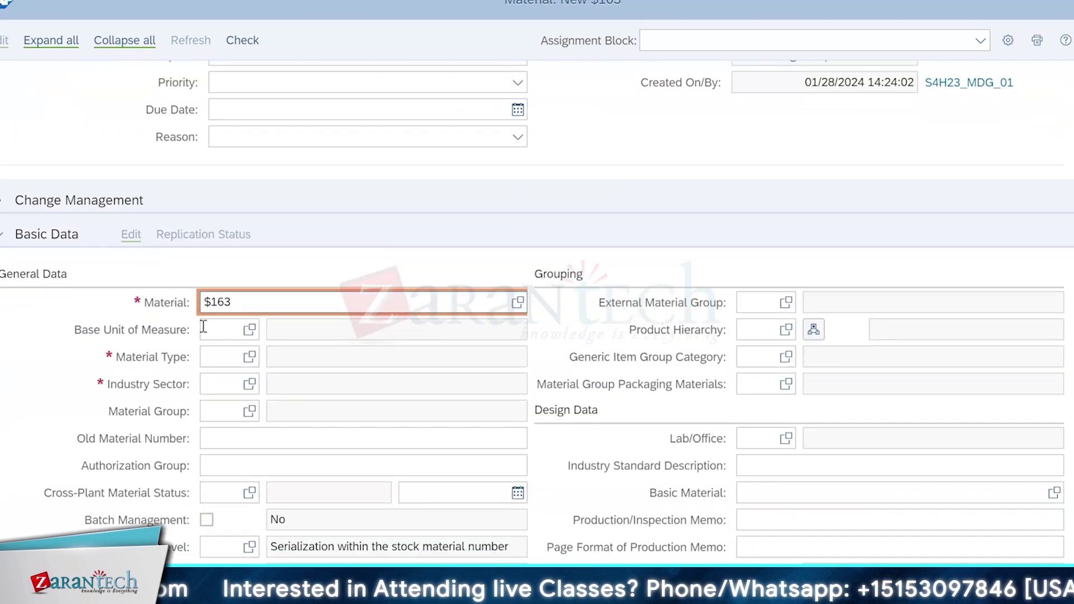
{"action": "scroll", "coordinate": [419, 360], "scroll_direction": "down", "scroll_amount": 2}
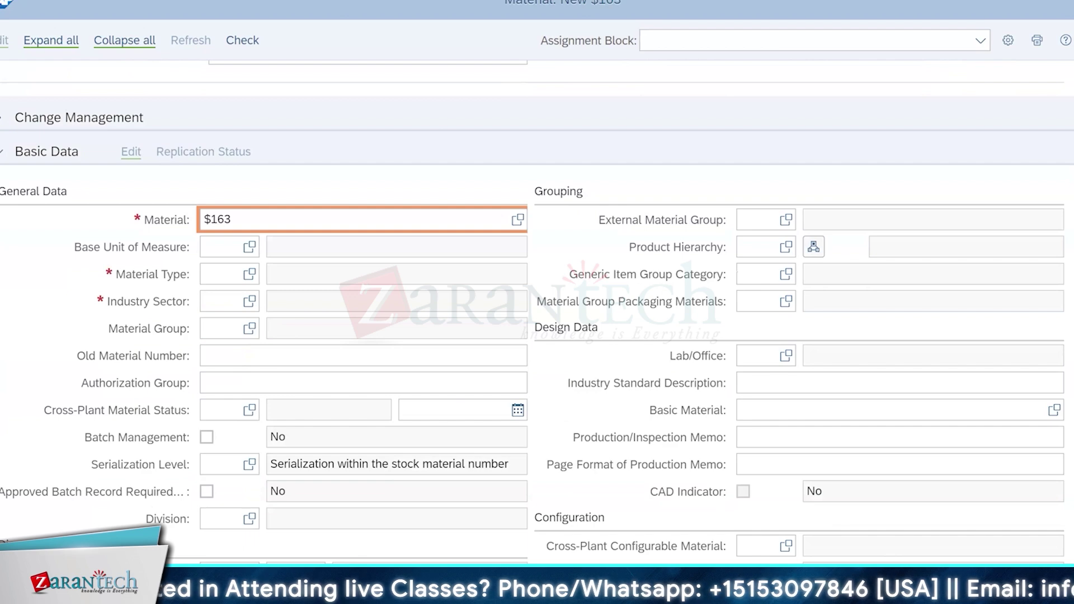
{"action": "scroll", "coordinate": [417, 329], "scroll_direction": "up", "scroll_amount": 1}
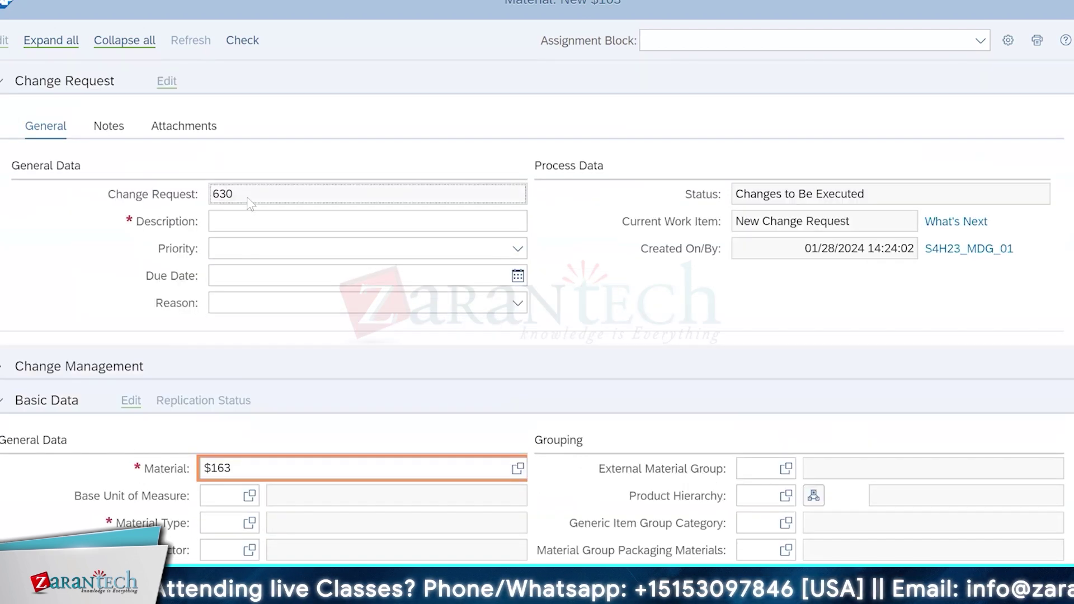
Highlight the change request number, switch to the Excel sketch and draw an arrow labelled "Submit" from the Req form
{"action": "double_click", "coordinate": [221, 194]}
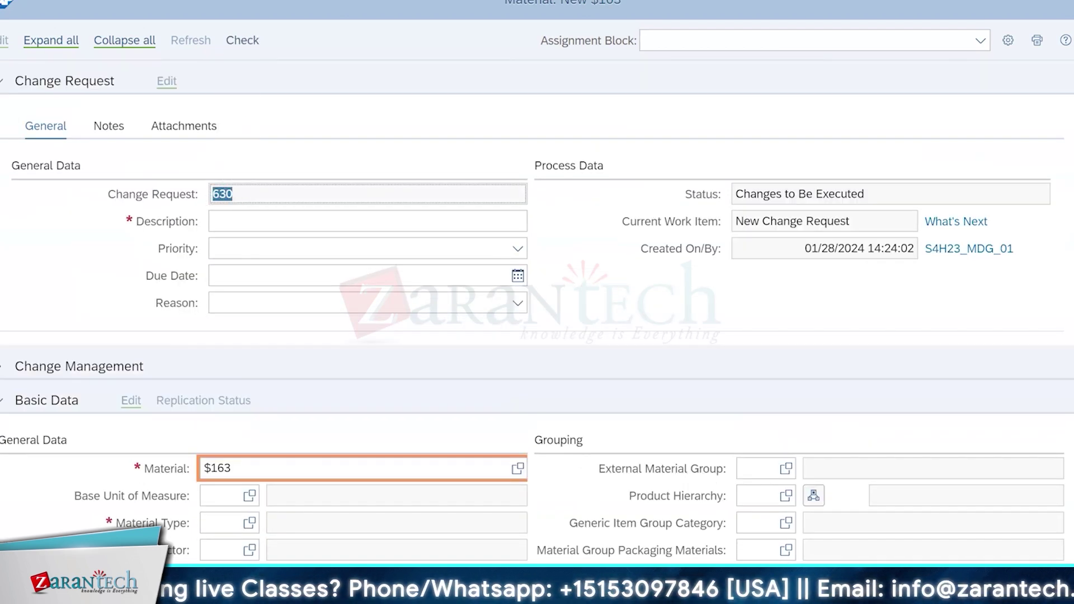
{"action": "key", "text": "alt+Tab"}
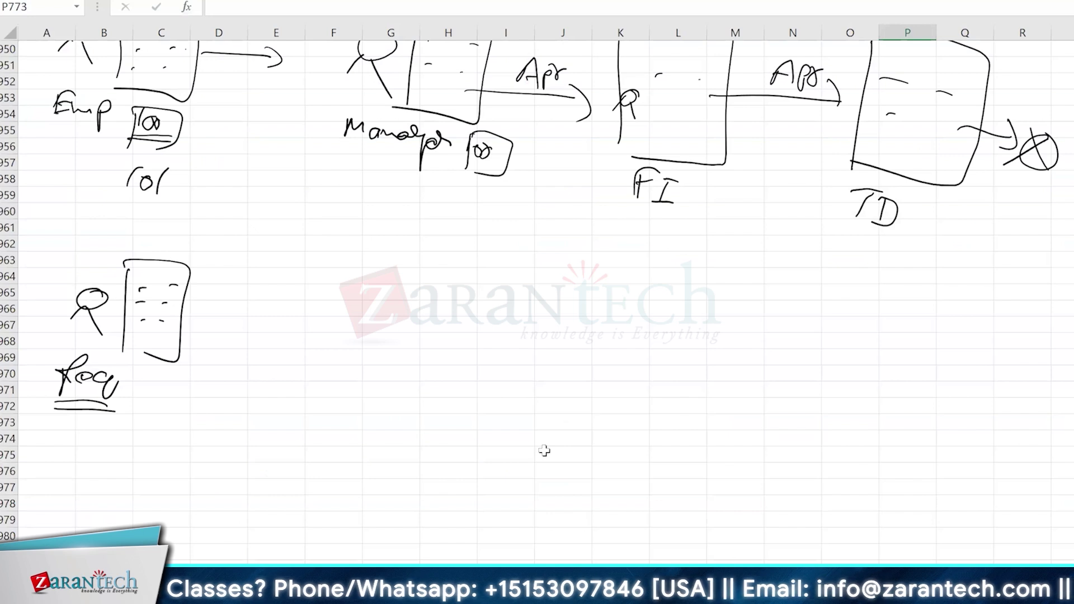
{"action": "left_click_drag", "start_coordinate": [203, 317], "coordinate": [336, 324]}
{"action": "mouse_move", "coordinate": [352, 318]}
{"action": "left_mouse_down"}
{"action": "mouse_move", "coordinate": [355, 330]}
{"action": "mouse_move", "coordinate": [336, 339]}
{"action": "left_mouse_up"}
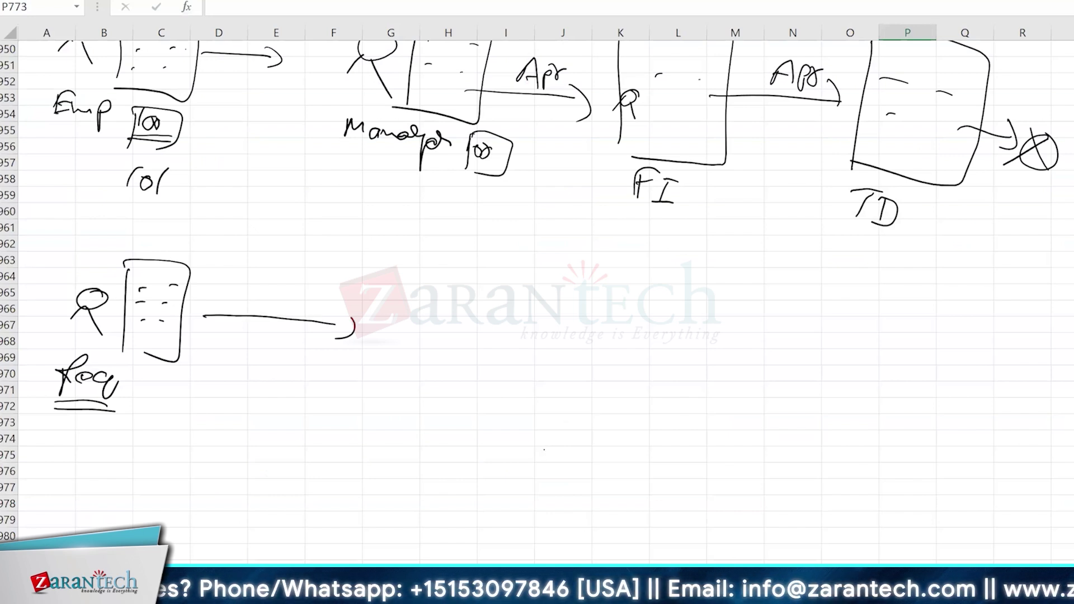
{"action": "mouse_move", "coordinate": [249, 294]}
{"action": "left_mouse_down"}
{"action": "mouse_move", "coordinate": [236, 309]}
{"action": "mouse_move", "coordinate": [303, 316]}
{"action": "left_mouse_up"}
{"action": "left_click_drag", "start_coordinate": [299, 305], "coordinate": [316, 303]}
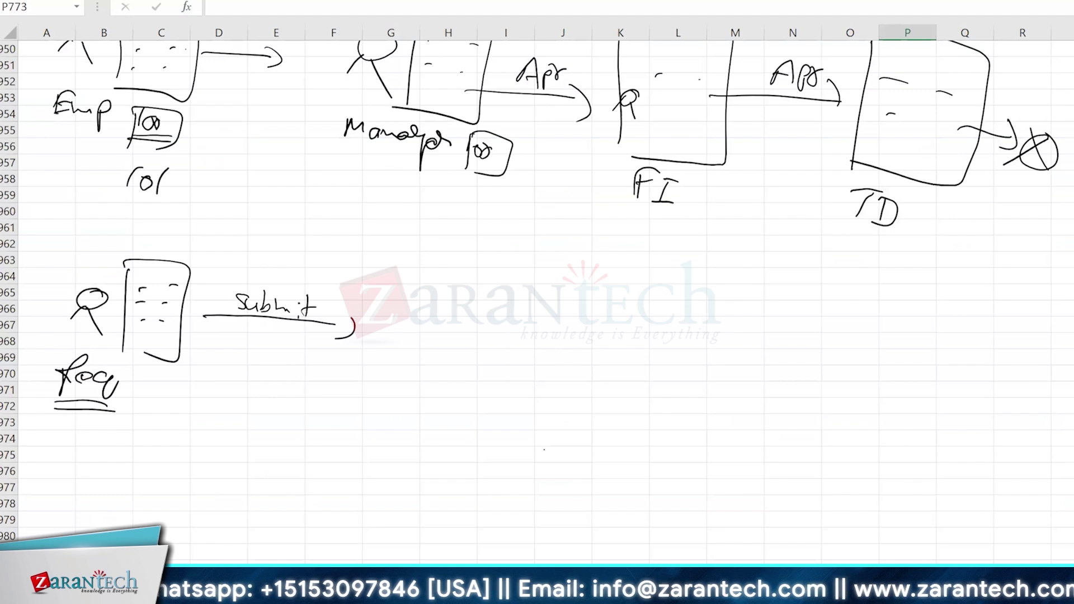
Draw a box with a person figure at the end of the Submit arrow, label it "Apr" and add short dashes inside
{"action": "left_click_drag", "start_coordinate": [399, 271], "coordinate": [388, 386]}
{"action": "mouse_move", "coordinate": [400, 270]}
{"action": "left_mouse_down"}
{"action": "mouse_move", "coordinate": [503, 274]}
{"action": "mouse_move", "coordinate": [389, 385]}
{"action": "left_mouse_up"}
{"action": "left_click_drag", "start_coordinate": [411, 347], "coordinate": [403, 381]}
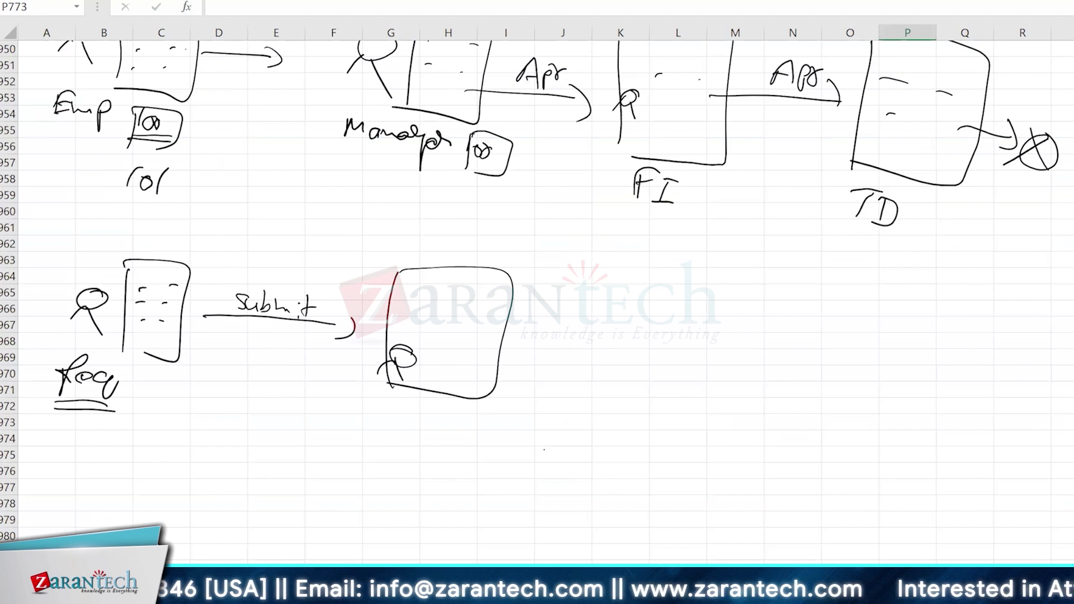
{"action": "left_click_drag", "start_coordinate": [390, 431], "coordinate": [416, 434]}
{"action": "left_click_drag", "start_coordinate": [392, 426], "coordinate": [432, 421]}
{"action": "left_click_drag", "start_coordinate": [438, 420], "coordinate": [444, 434]}
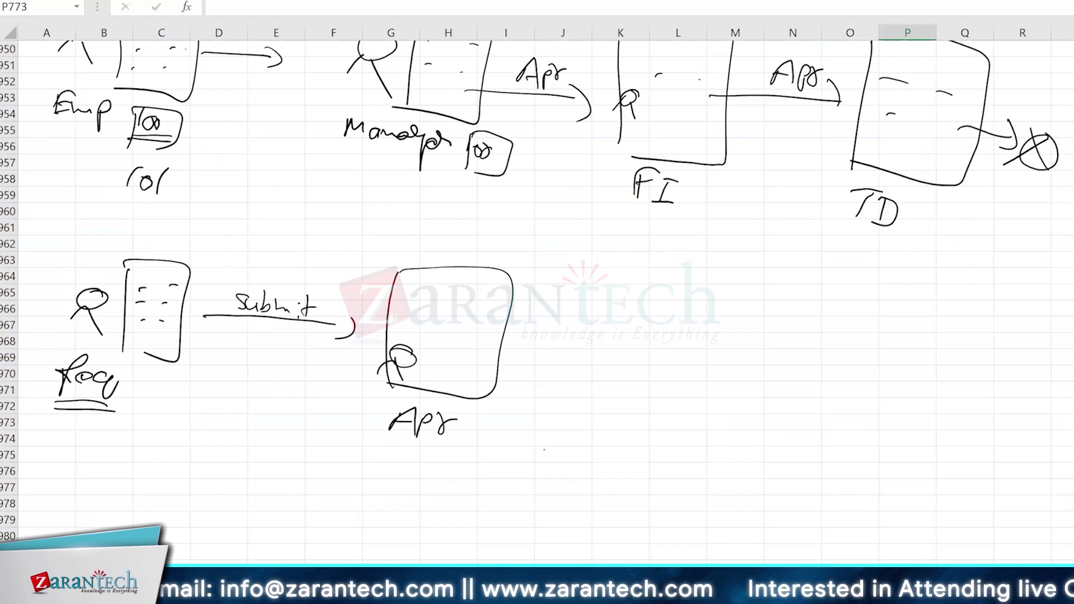
{"action": "left_click_drag", "start_coordinate": [424, 307], "coordinate": [438, 306]}
{"action": "left_click_drag", "start_coordinate": [468, 311], "coordinate": [474, 310]}
{"action": "left_click_drag", "start_coordinate": [427, 330], "coordinate": [431, 328]}
{"action": "left_click_drag", "start_coordinate": [446, 367], "coordinate": [448, 367]}
Draw an outgoing arrow from the Apr box labelled "Ar" and a return arrow from the box back to Req
{"action": "left_click_drag", "start_coordinate": [492, 333], "coordinate": [593, 337]}
{"action": "left_click_drag", "start_coordinate": [585, 323], "coordinate": [595, 361]}
{"action": "mouse_move", "coordinate": [453, 402]}
{"action": "left_mouse_down"}
{"action": "mouse_move", "coordinate": [426, 522]}
{"action": "mouse_move", "coordinate": [141, 389]}
{"action": "mouse_move", "coordinate": [159, 398]}
{"action": "left_mouse_up"}
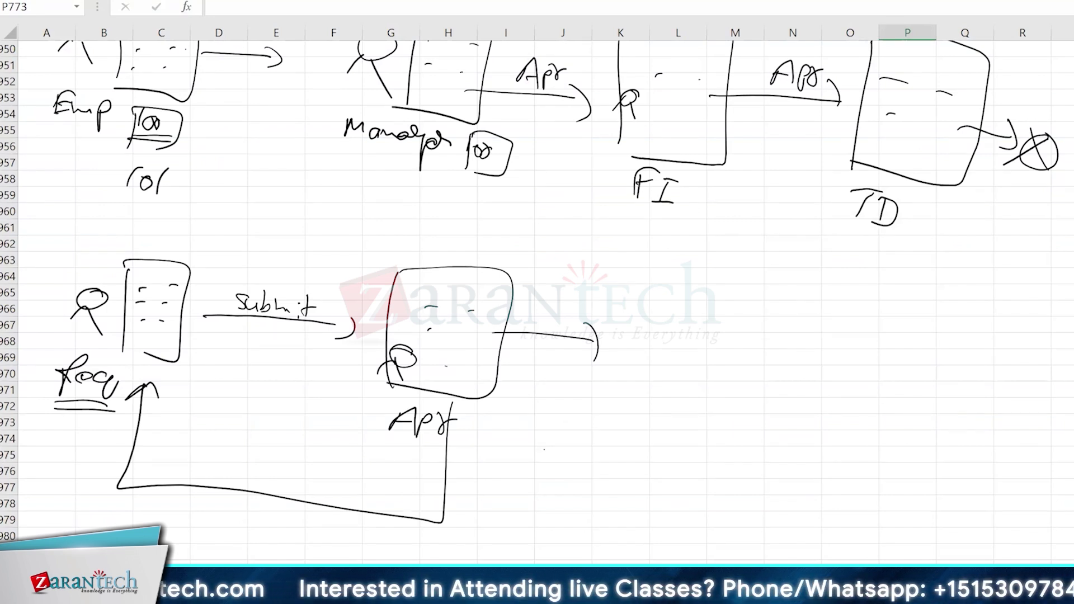
{"action": "left_click_drag", "start_coordinate": [547, 338], "coordinate": [604, 324]}
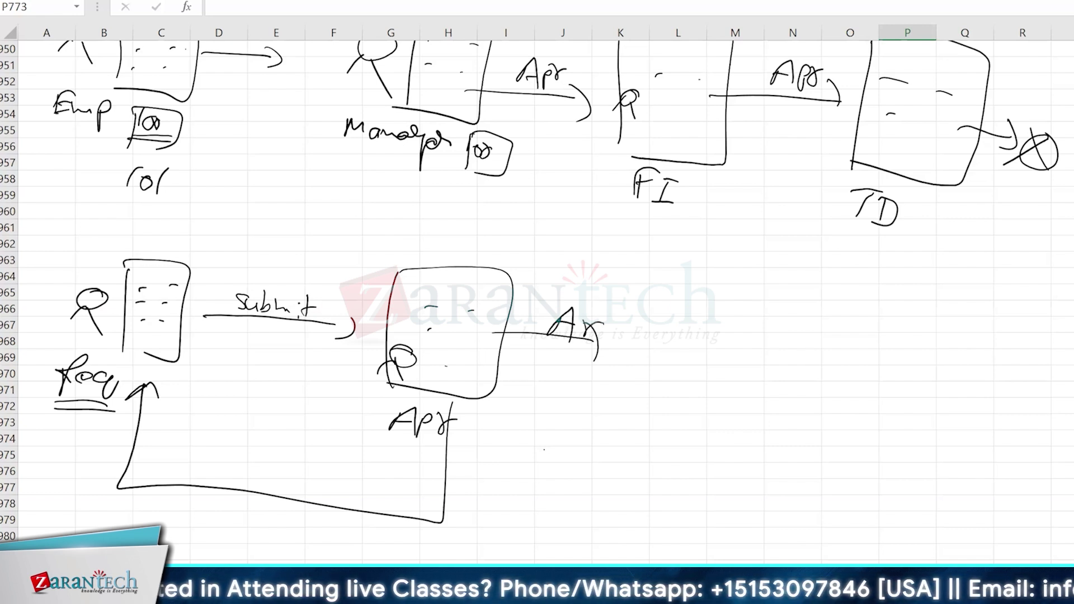
Draw a second approval box at the end of the "Ar" arrow and handwrite "Stew" inside it
{"action": "left_click_drag", "start_coordinate": [634, 285], "coordinate": [624, 404]}
{"action": "left_click_drag", "start_coordinate": [631, 288], "coordinate": [635, 408]}
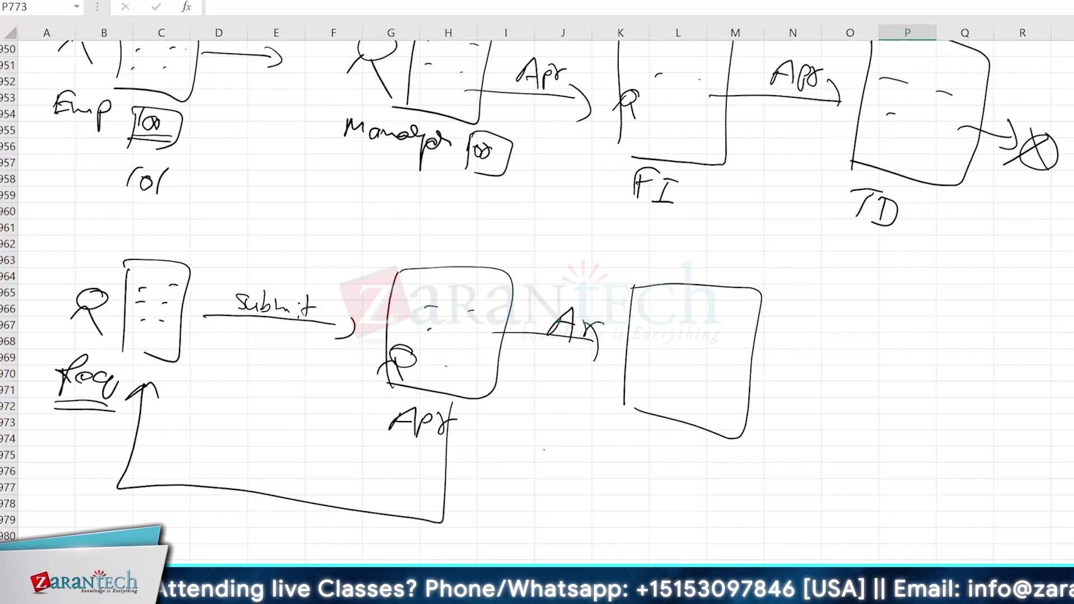
{"action": "left_click_drag", "start_coordinate": [691, 337], "coordinate": [679, 359]}
{"action": "left_click_drag", "start_coordinate": [706, 328], "coordinate": [698, 357]}
{"action": "left_click_drag", "start_coordinate": [693, 349], "coordinate": [707, 349]}
{"action": "left_click_drag", "start_coordinate": [716, 350], "coordinate": [741, 361]}
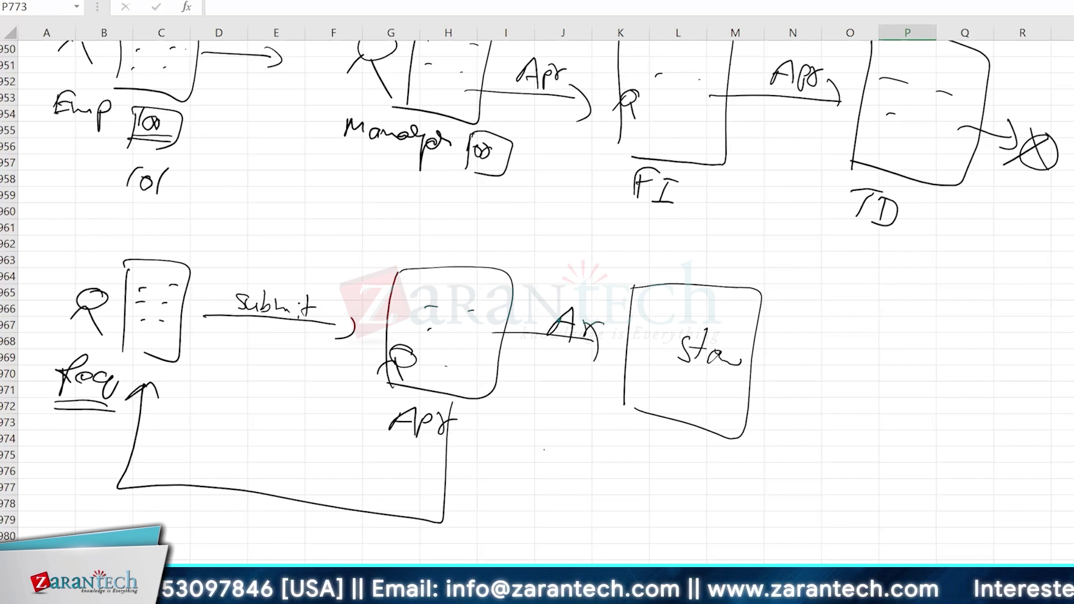
Draw a return arrow from the Stew box to the Apr box's return line and label it "Rej"
{"action": "mouse_move", "coordinate": [684, 417]}
{"action": "left_mouse_down"}
{"action": "mouse_move", "coordinate": [472, 525]}
{"action": "mouse_move", "coordinate": [480, 537]}
{"action": "left_mouse_up"}
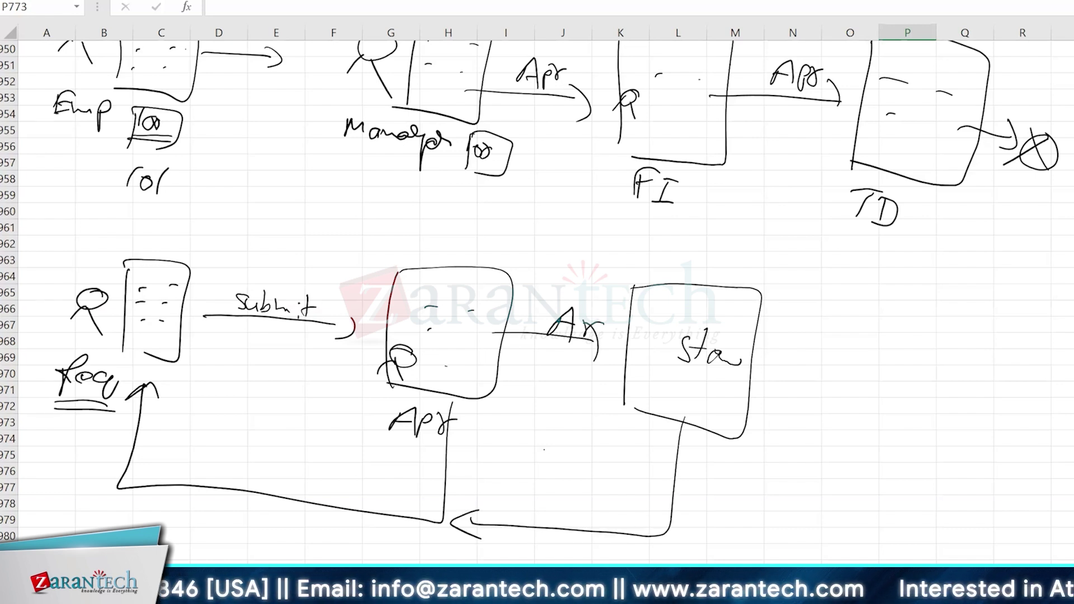
{"action": "left_click_drag", "start_coordinate": [624, 452], "coordinate": [637, 474]}
{"action": "left_click_drag", "start_coordinate": [638, 475], "coordinate": [688, 491]}
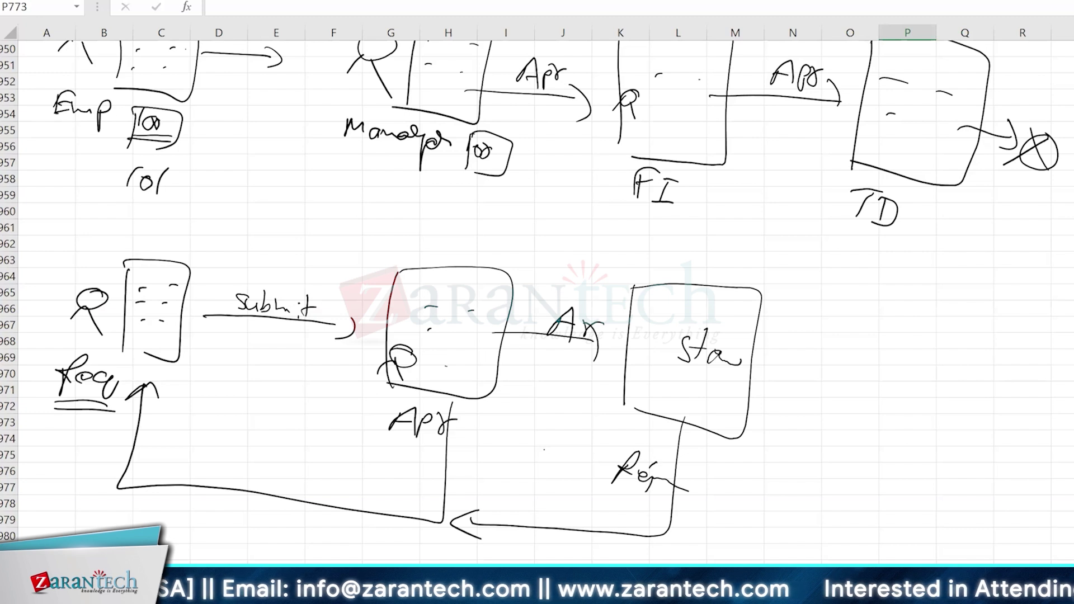
Draw an outgoing arrow from the Stew box labelled "Apr" and end it with a crossed-out circle
{"action": "mouse_move", "coordinate": [740, 361]}
{"action": "left_mouse_down"}
{"action": "mouse_move", "coordinate": [791, 363]}
{"action": "mouse_move", "coordinate": [813, 343]}
{"action": "left_mouse_up"}
{"action": "left_click_drag", "start_coordinate": [817, 328], "coordinate": [822, 344]}
{"action": "left_click_drag", "start_coordinate": [835, 342], "coordinate": [850, 327]}
{"action": "mouse_move", "coordinate": [753, 356]}
{"action": "left_mouse_down"}
{"action": "mouse_move", "coordinate": [860, 365]}
{"action": "mouse_move", "coordinate": [855, 380]}
{"action": "left_mouse_up"}
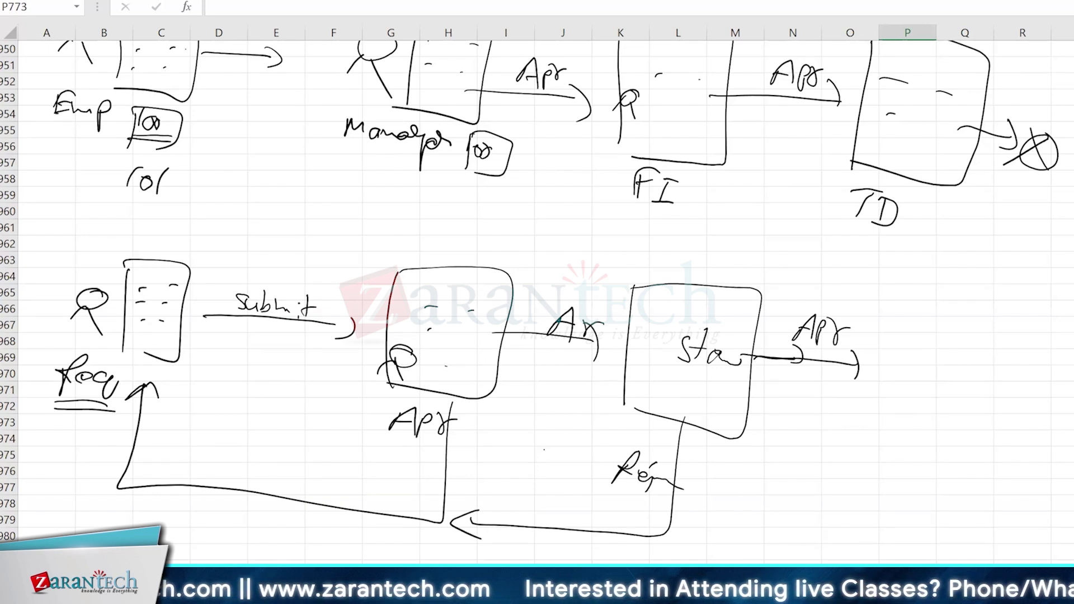
{"action": "mouse_move", "coordinate": [934, 324]}
{"action": "left_mouse_down"}
{"action": "mouse_move", "coordinate": [919, 327]}
{"action": "mouse_move", "coordinate": [931, 381]}
{"action": "left_mouse_up"}
{"action": "left_click_drag", "start_coordinate": [950, 336], "coordinate": [875, 414]}
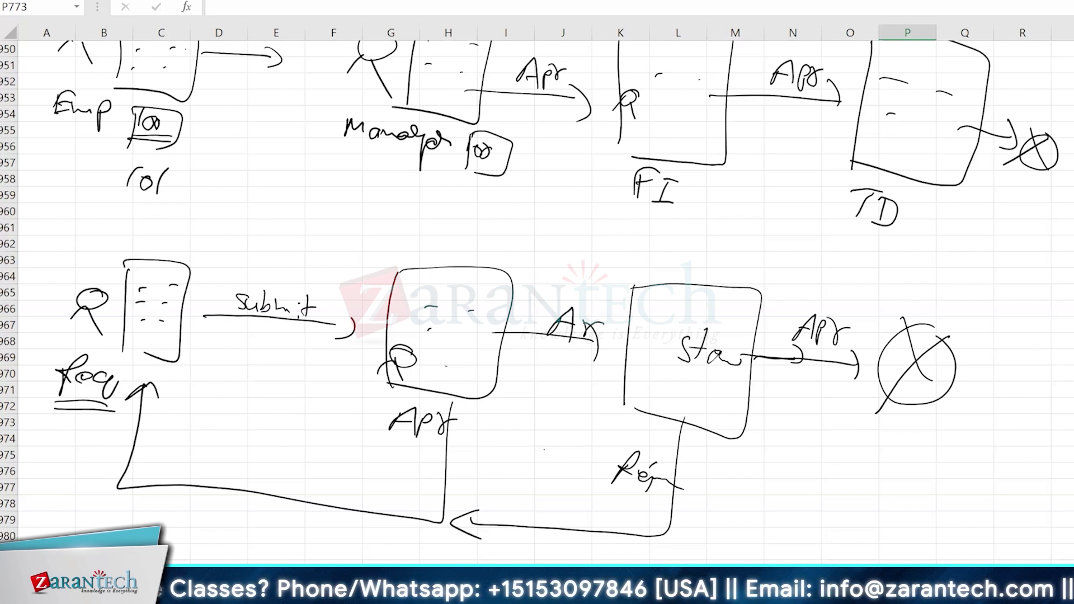
Number the Apr and Stew boxes with circled 1 and 2, and enclose the whole request flow in a frame
{"action": "mouse_move", "coordinate": [446, 233]}
{"action": "left_mouse_down"}
{"action": "mouse_move", "coordinate": [438, 274]}
{"action": "mouse_move", "coordinate": [452, 226]}
{"action": "left_mouse_up"}
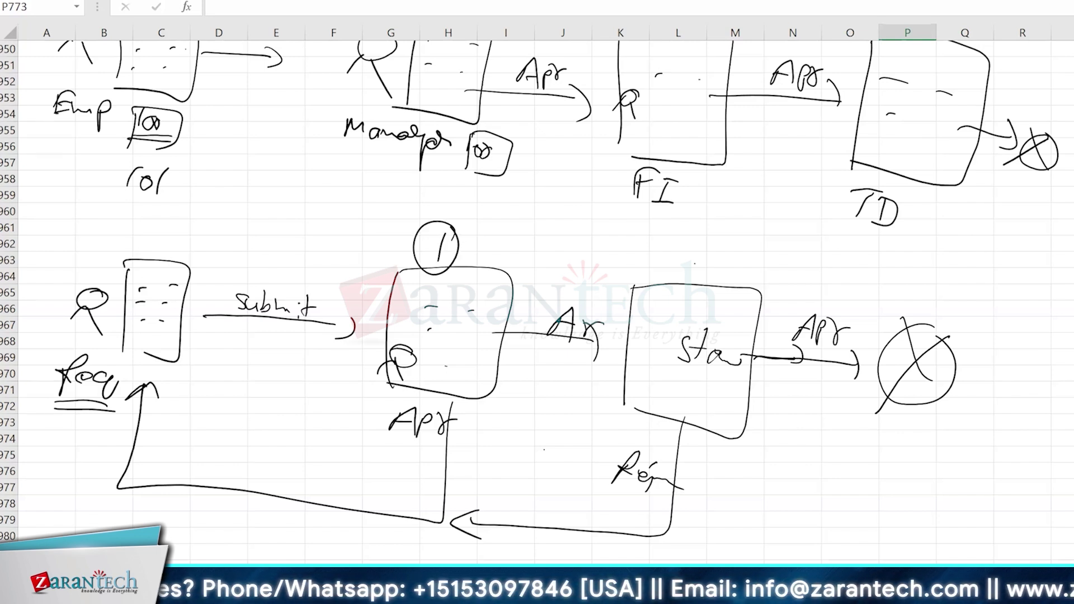
{"action": "left_click_drag", "start_coordinate": [691, 263], "coordinate": [701, 288]}
{"action": "left_click_drag", "start_coordinate": [694, 237], "coordinate": [718, 246]}
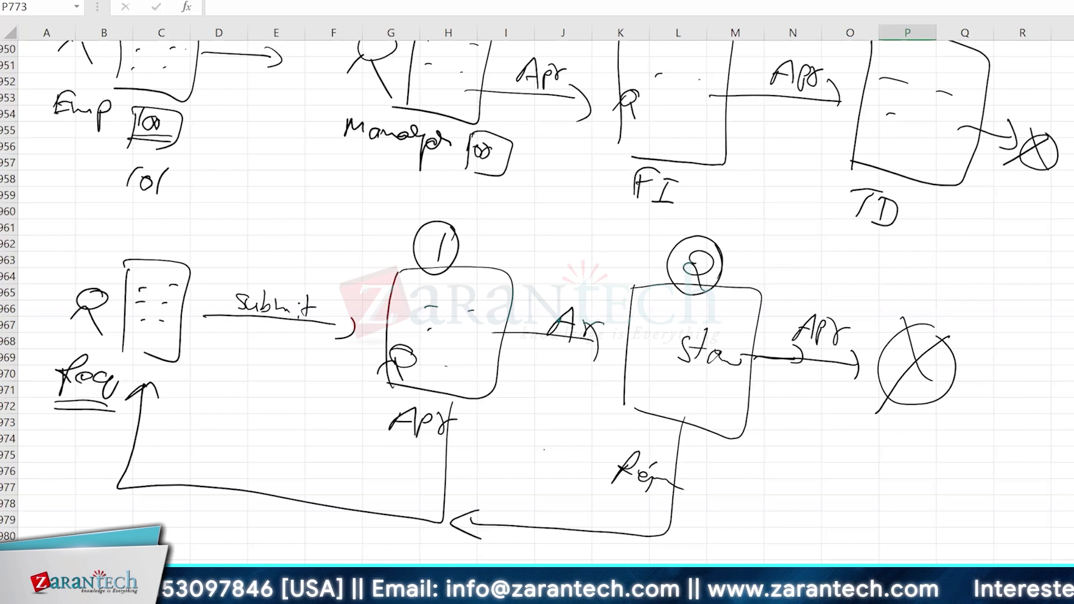
{"action": "mouse_move", "coordinate": [76, 203]}
{"action": "left_mouse_down"}
{"action": "mouse_move", "coordinate": [42, 498]}
{"action": "mouse_move", "coordinate": [239, 205]}
{"action": "mouse_move", "coordinate": [748, 226]}
{"action": "mouse_move", "coordinate": [999, 314]}
{"action": "mouse_move", "coordinate": [946, 563]}
{"action": "left_mouse_up"}
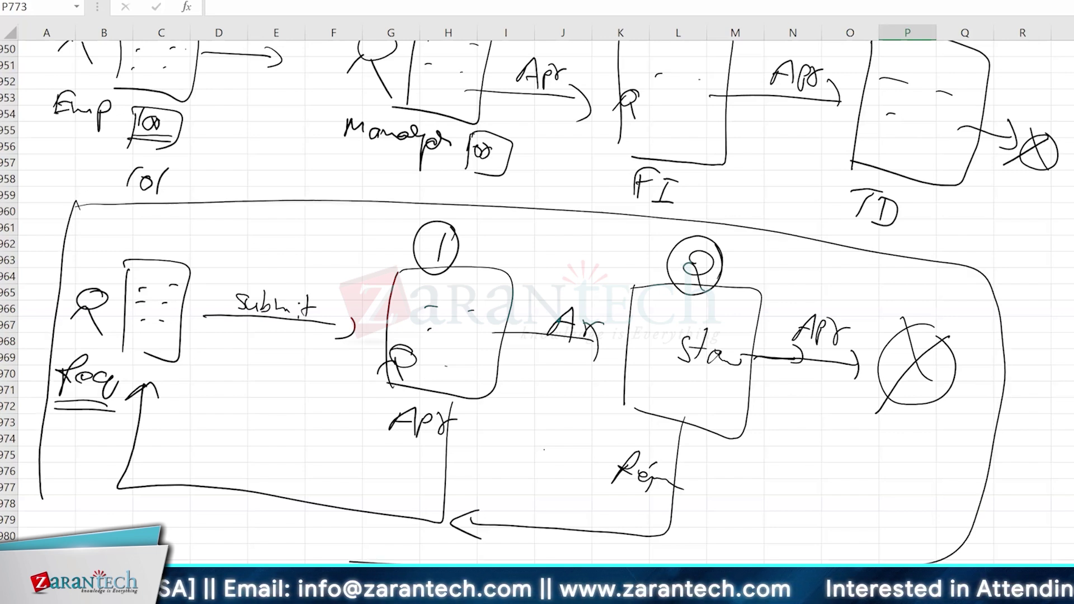
{"action": "left_click_drag", "start_coordinate": [44, 477], "coordinate": [38, 537]}
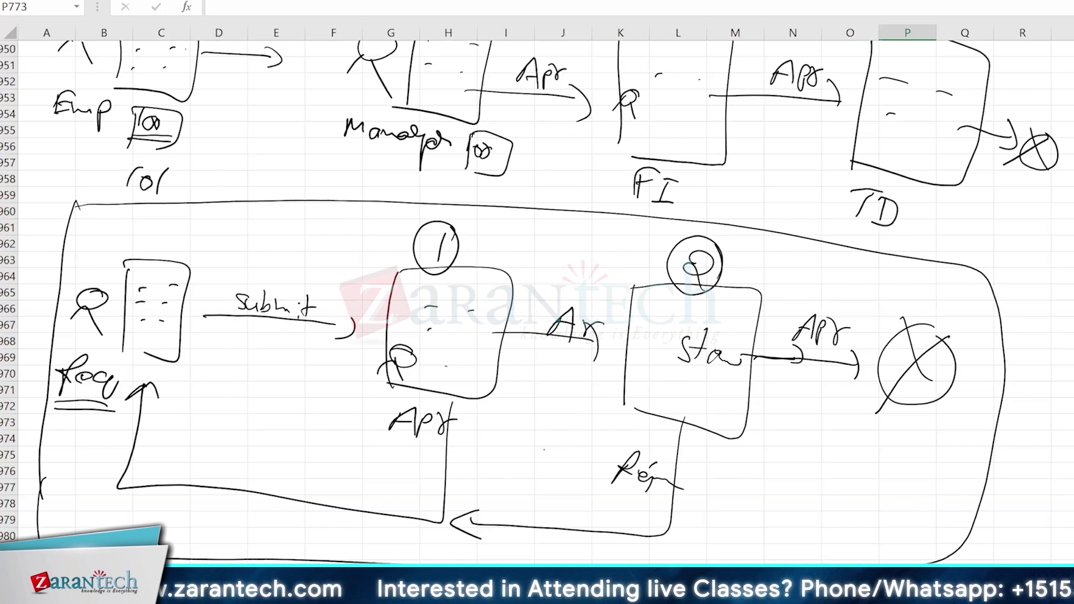
Handwrite "CR Type" below the framed flow and underline it twice
{"action": "scroll", "coordinate": [503, 391], "scroll_direction": "down", "scroll_amount": 4}
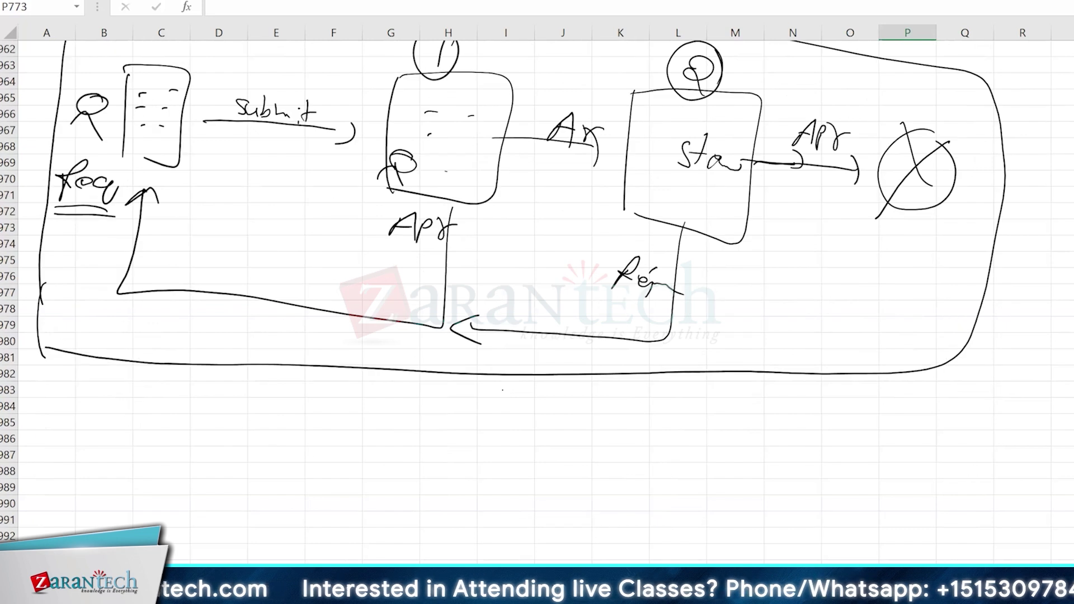
{"action": "left_click_drag", "start_coordinate": [126, 405], "coordinate": [127, 429]}
{"action": "mouse_move", "coordinate": [133, 411]}
{"action": "left_mouse_down"}
{"action": "mouse_move", "coordinate": [133, 441]}
{"action": "mouse_move", "coordinate": [203, 425]}
{"action": "mouse_move", "coordinate": [178, 442]}
{"action": "left_mouse_up"}
{"action": "mouse_move", "coordinate": [202, 435]}
{"action": "left_mouse_down"}
{"action": "mouse_move", "coordinate": [221, 440]}
{"action": "mouse_move", "coordinate": [219, 476]}
{"action": "mouse_move", "coordinate": [232, 451]}
{"action": "mouse_move", "coordinate": [252, 467]}
{"action": "left_mouse_up"}
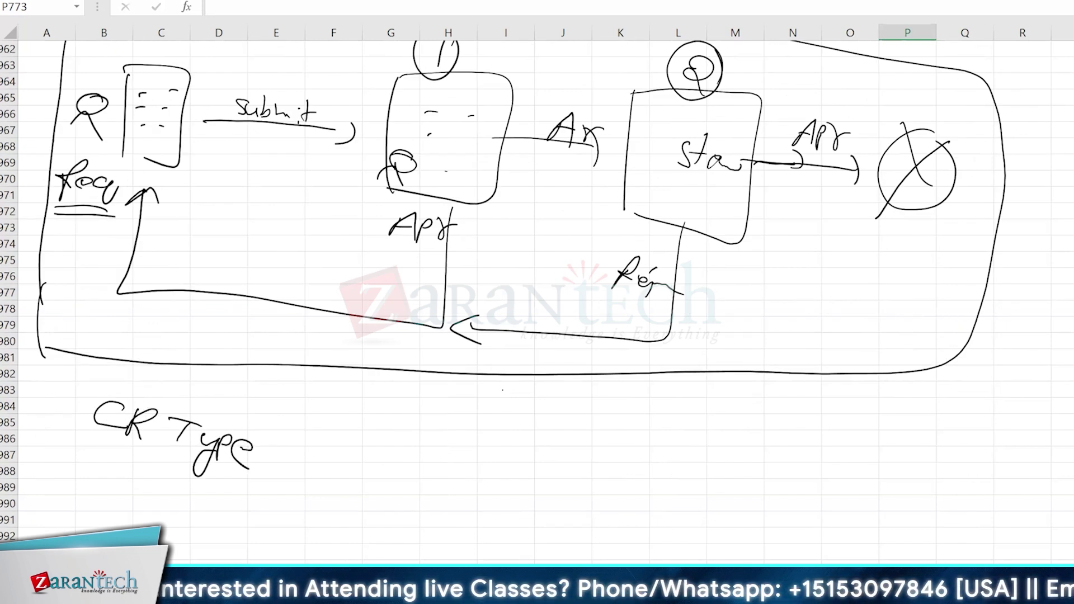
{"action": "mouse_move", "coordinate": [89, 448]}
{"action": "left_mouse_down"}
{"action": "mouse_move", "coordinate": [219, 476]}
{"action": "mouse_move", "coordinate": [214, 486]}
{"action": "left_mouse_up"}
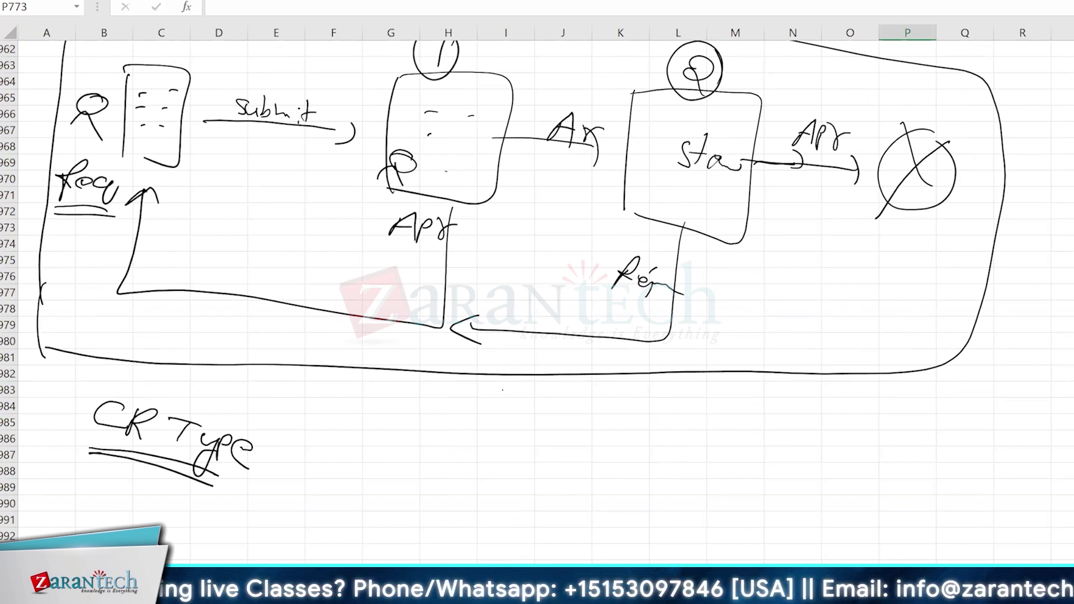
Draw a box around the handwritten CR Type label and an arrow from it to the handwritten note "one business process"
{"action": "left_click_drag", "start_coordinate": [95, 378], "coordinate": [85, 444]}
{"action": "mouse_move", "coordinate": [93, 376]}
{"action": "left_mouse_down"}
{"action": "mouse_move", "coordinate": [263, 484]}
{"action": "mouse_move", "coordinate": [86, 457]}
{"action": "mouse_move", "coordinate": [274, 396]}
{"action": "mouse_move", "coordinate": [134, 456]}
{"action": "mouse_move", "coordinate": [185, 468]}
{"action": "left_mouse_up"}
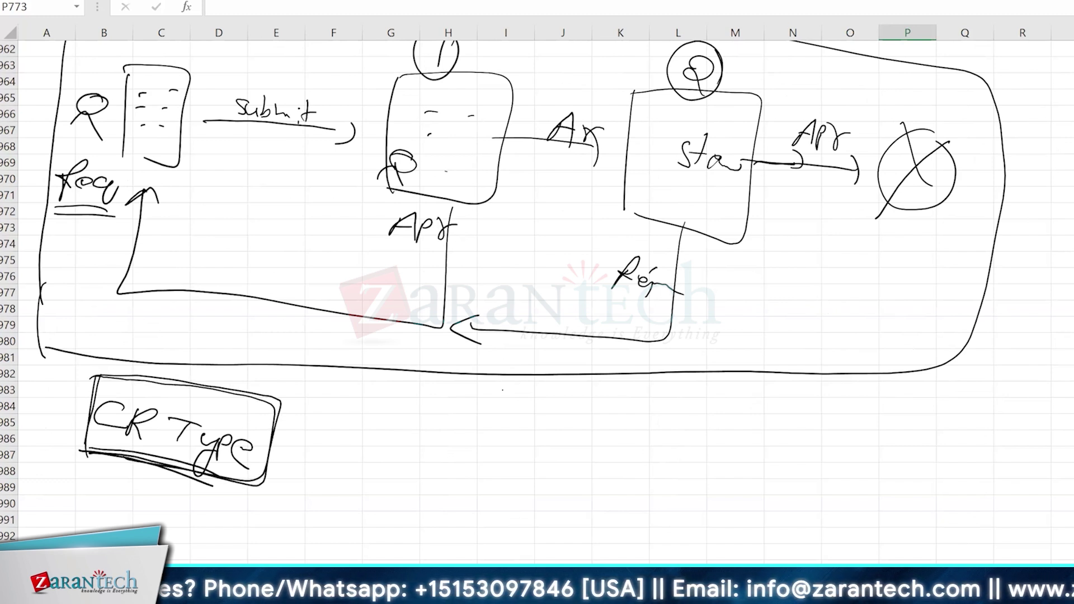
{"action": "left_click_drag", "start_coordinate": [267, 430], "coordinate": [302, 429]}
{"action": "mouse_move", "coordinate": [297, 423]}
{"action": "left_mouse_down"}
{"action": "mouse_move", "coordinate": [305, 443]}
{"action": "mouse_move", "coordinate": [358, 431]}
{"action": "mouse_move", "coordinate": [393, 451]}
{"action": "mouse_move", "coordinate": [432, 454]}
{"action": "left_mouse_up"}
{"action": "left_click_drag", "start_coordinate": [438, 454], "coordinate": [474, 470]}
{"action": "left_click_drag", "start_coordinate": [477, 458], "coordinate": [479, 465]}
{"action": "mouse_move", "coordinate": [490, 460]}
{"action": "left_mouse_down"}
{"action": "mouse_move", "coordinate": [542, 486]}
{"action": "mouse_move", "coordinate": [541, 500]}
{"action": "left_mouse_up"}
{"action": "left_click_drag", "start_coordinate": [560, 488], "coordinate": [631, 529]}
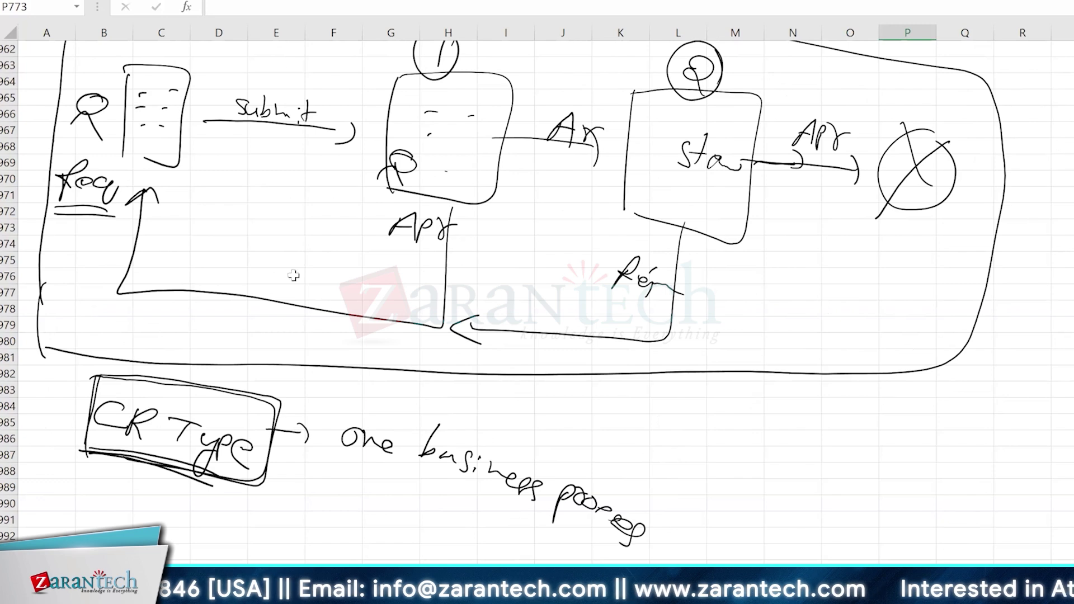
Handwrite a second CR Type label below the first, box it, and draw an arrow from it to the letters WF
{"action": "scroll", "coordinate": [287, 271], "scroll_direction": "up", "scroll_amount": 2}
{"action": "scroll", "coordinate": [222, 260], "scroll_direction": "up", "scroll_amount": 1}
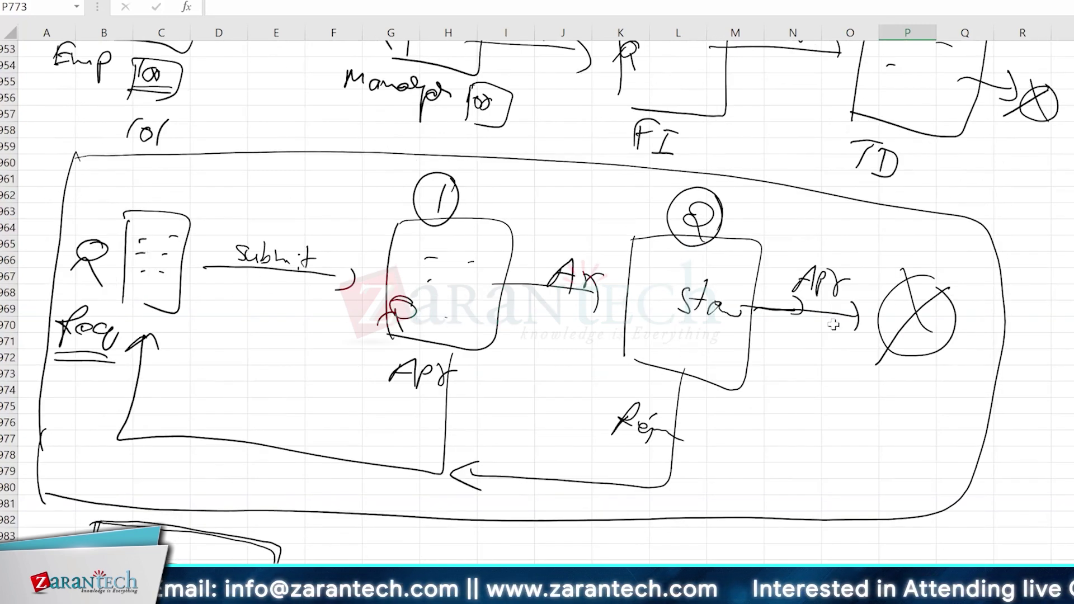
{"action": "scroll", "coordinate": [834, 325], "scroll_direction": "down", "scroll_amount": 4}
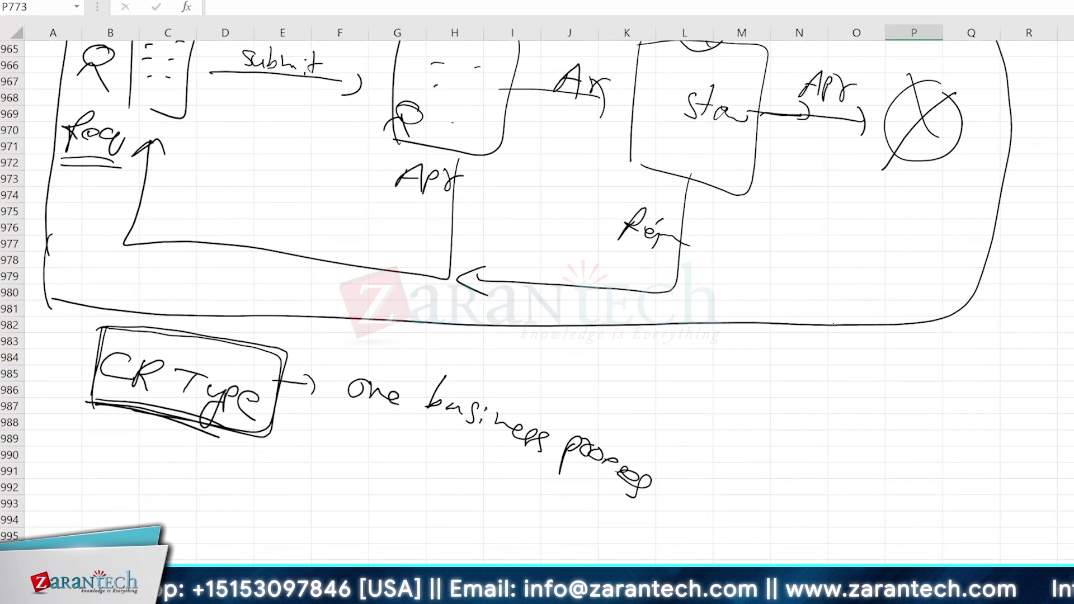
{"action": "left_click_drag", "start_coordinate": [133, 461], "coordinate": [117, 488]}
{"action": "mouse_move", "coordinate": [136, 464]}
{"action": "left_mouse_down"}
{"action": "mouse_move", "coordinate": [130, 497]}
{"action": "mouse_move", "coordinate": [187, 480]}
{"action": "left_mouse_up"}
{"action": "left_click_drag", "start_coordinate": [174, 481], "coordinate": [172, 493]}
{"action": "mouse_move", "coordinate": [185, 488]}
{"action": "left_mouse_down"}
{"action": "mouse_move", "coordinate": [187, 511]}
{"action": "mouse_move", "coordinate": [215, 494]}
{"action": "mouse_move", "coordinate": [227, 522]}
{"action": "left_mouse_up"}
{"action": "left_click_drag", "start_coordinate": [68, 439], "coordinate": [58, 497]}
{"action": "mouse_move", "coordinate": [61, 432]}
{"action": "left_mouse_down"}
{"action": "mouse_move", "coordinate": [259, 467]}
{"action": "mouse_move", "coordinate": [255, 535]}
{"action": "left_mouse_up"}
{"action": "left_click_drag", "start_coordinate": [38, 486], "coordinate": [252, 536]}
{"action": "mouse_move", "coordinate": [251, 498]}
{"action": "left_mouse_down"}
{"action": "mouse_move", "coordinate": [294, 500]}
{"action": "mouse_move", "coordinate": [286, 517]}
{"action": "mouse_move", "coordinate": [341, 506]}
{"action": "left_mouse_up"}
{"action": "mouse_move", "coordinate": [352, 508]}
{"action": "left_mouse_down"}
{"action": "mouse_move", "coordinate": [344, 536]}
{"action": "mouse_move", "coordinate": [373, 504]}
{"action": "mouse_move", "coordinate": [375, 529]}
{"action": "left_mouse_up"}
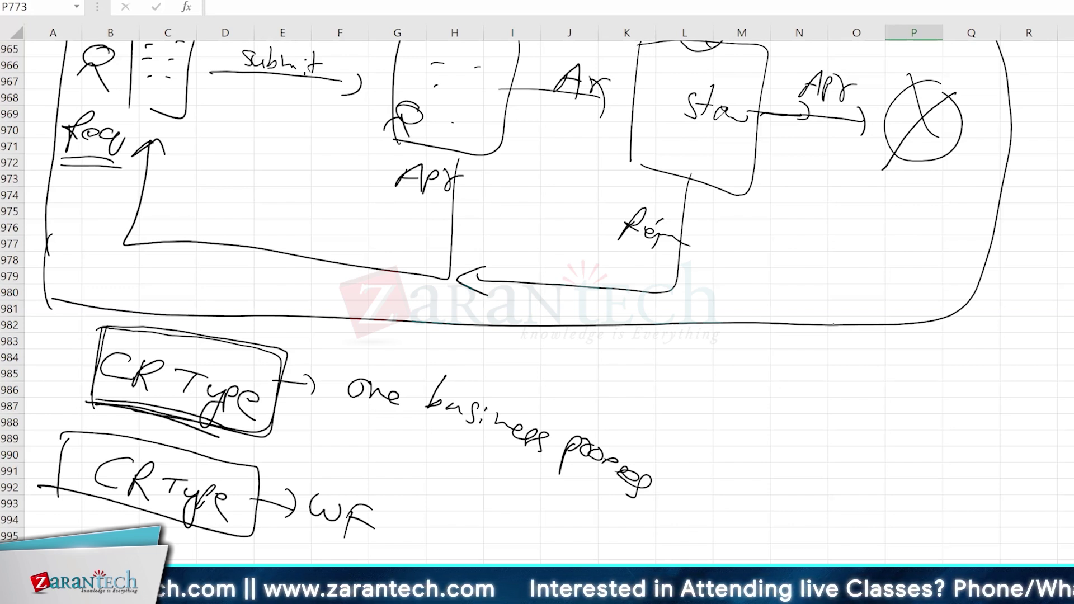
Draw tick marks on both CR Type boxes and underline the Apr and Rej labels below the workflow boxes
{"action": "left_click_drag", "start_coordinate": [40, 447], "coordinate": [100, 439]}
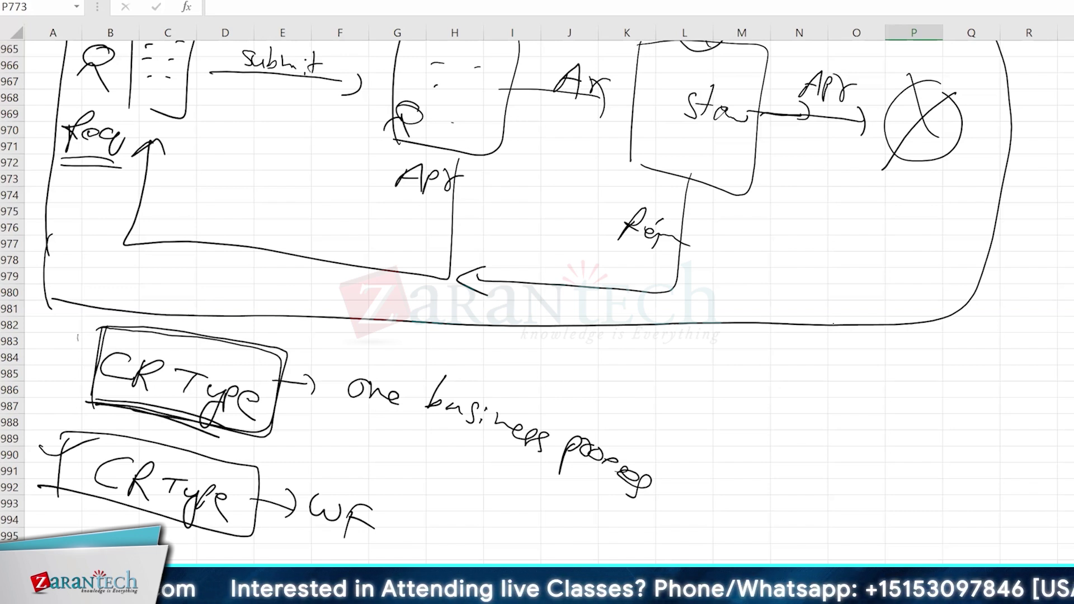
{"action": "left_click_drag", "start_coordinate": [77, 337], "coordinate": [171, 332]}
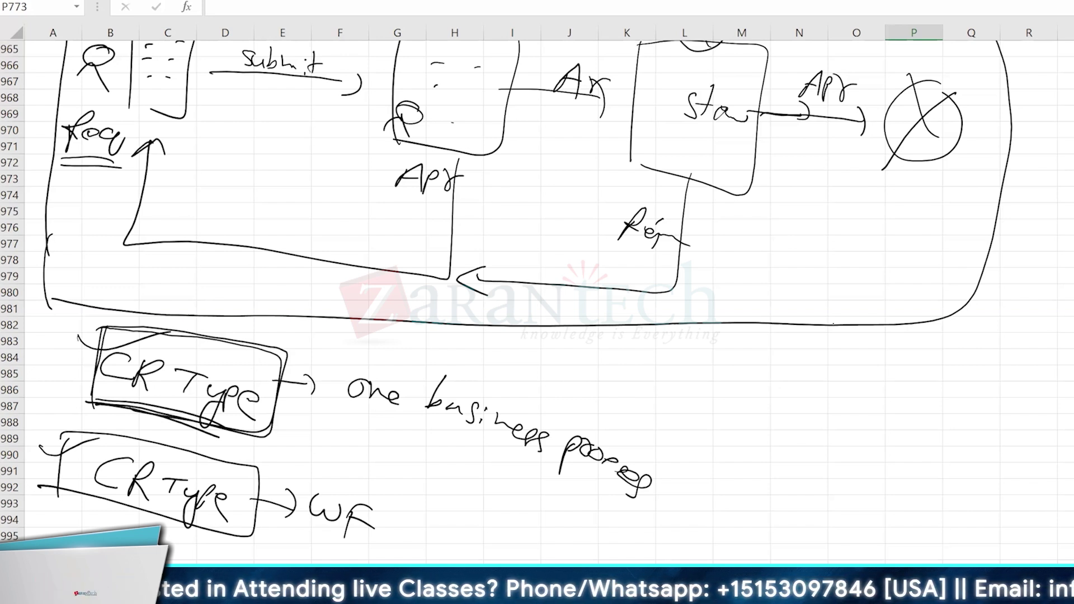
{"action": "left_click_drag", "start_coordinate": [377, 197], "coordinate": [466, 216]}
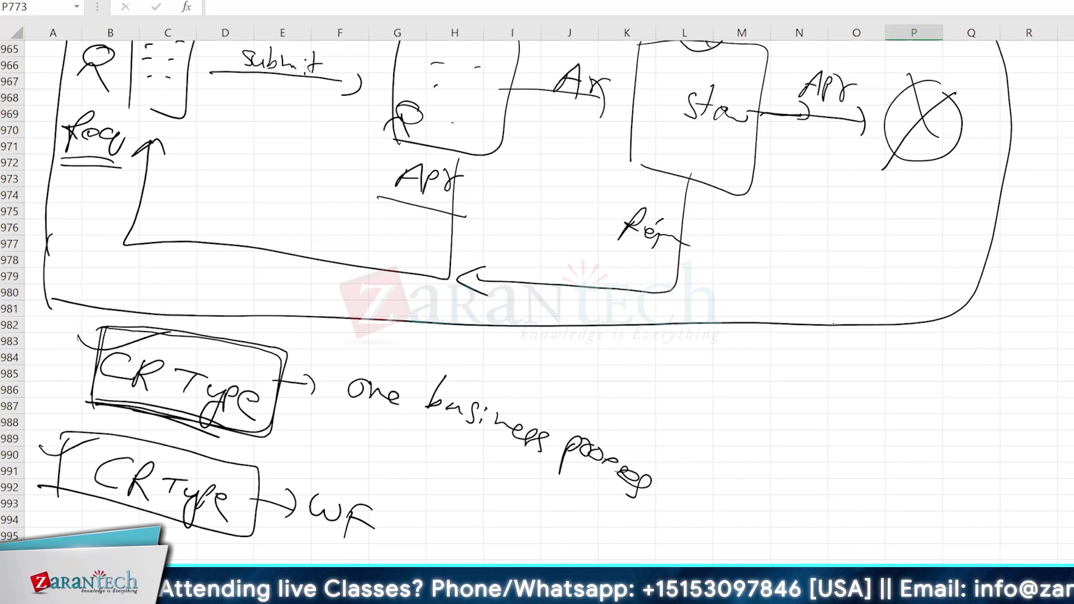
{"action": "left_click_drag", "start_coordinate": [596, 242], "coordinate": [688, 263]}
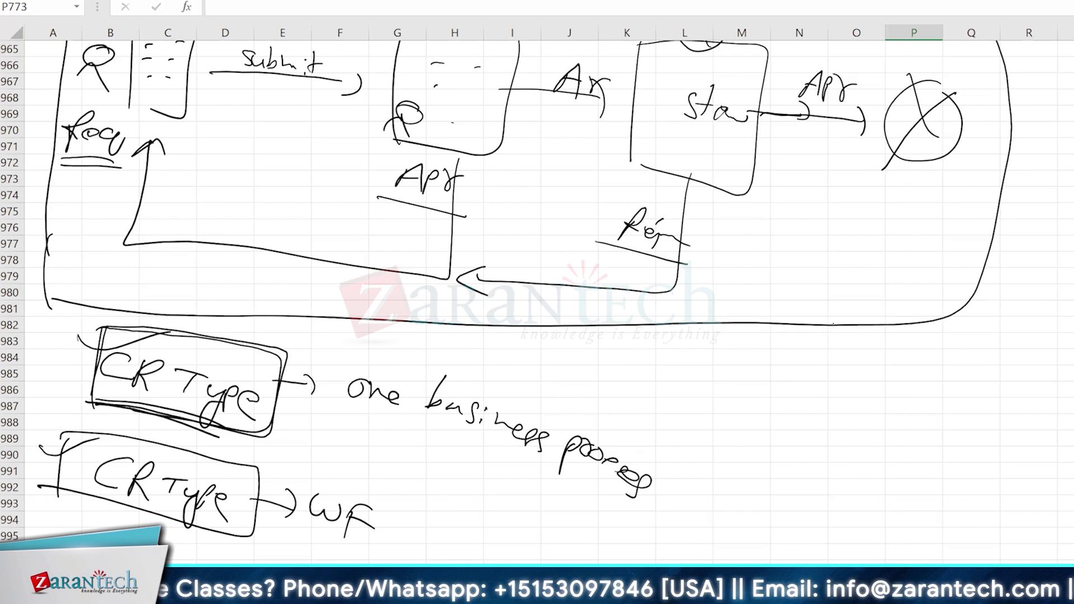
Add another tick to the upper CR Type box and retrace the outlines of both CR Type boxes
{"action": "left_click_drag", "start_coordinate": [81, 329], "coordinate": [197, 325]}
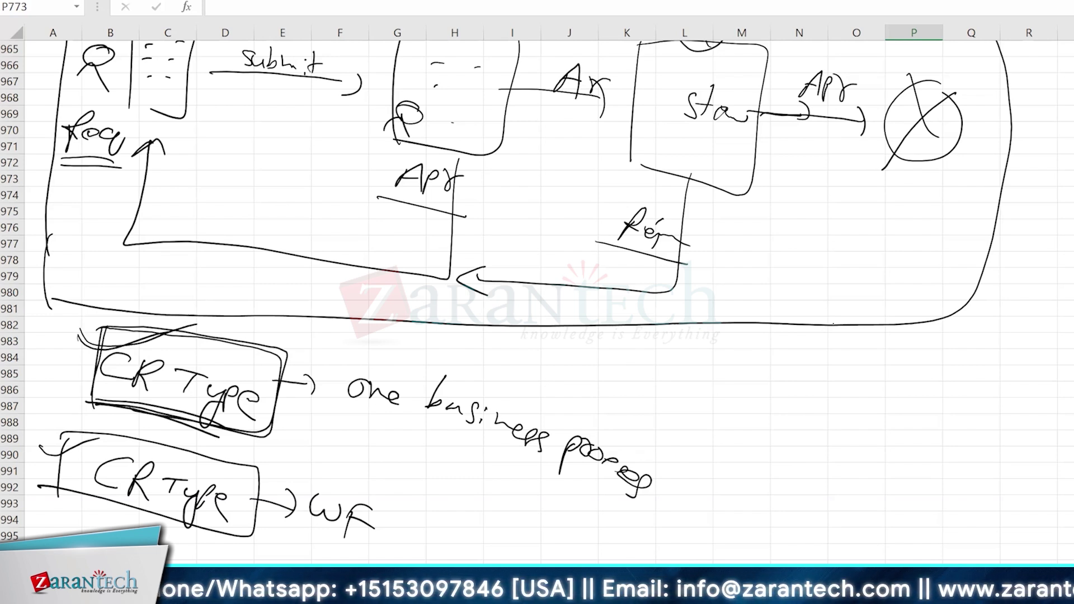
{"action": "mouse_move", "coordinate": [113, 323]}
{"action": "left_mouse_down"}
{"action": "mouse_move", "coordinate": [94, 414]}
{"action": "mouse_move", "coordinate": [287, 351]}
{"action": "mouse_move", "coordinate": [270, 427]}
{"action": "mouse_move", "coordinate": [80, 401]}
{"action": "left_mouse_up"}
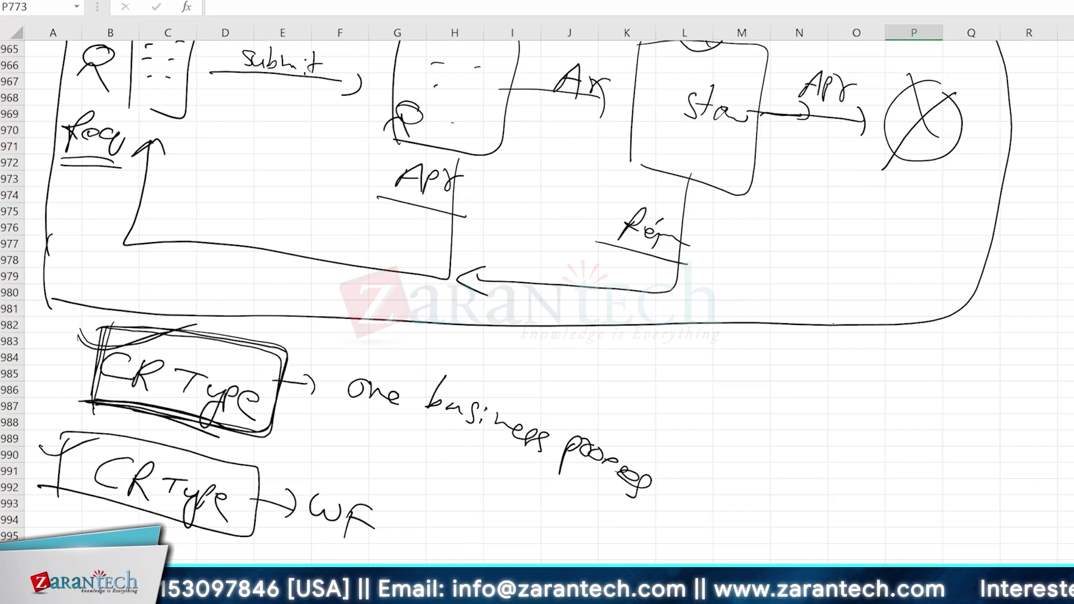
{"action": "mouse_move", "coordinate": [76, 434]}
{"action": "left_mouse_down"}
{"action": "mouse_move", "coordinate": [57, 516]}
{"action": "mouse_move", "coordinate": [256, 504]}
{"action": "mouse_move", "coordinate": [44, 488]}
{"action": "left_mouse_up"}
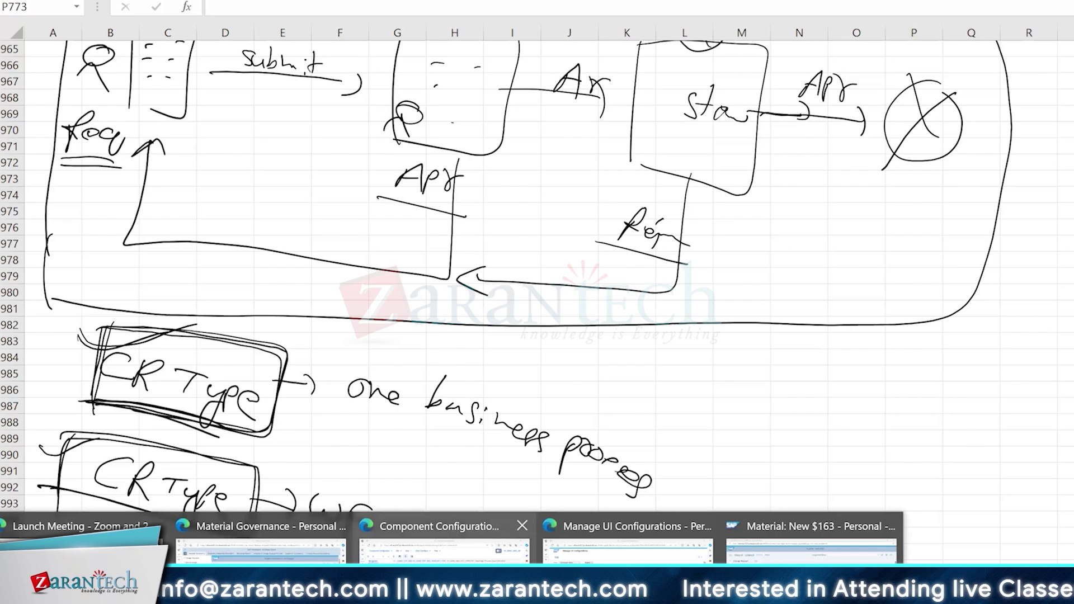
Switch to the Material: New form in the browser and open the value help for Change Request Type
{"action": "left_click", "coordinate": [261, 522]}
{"action": "left_click", "coordinate": [260, 208]}
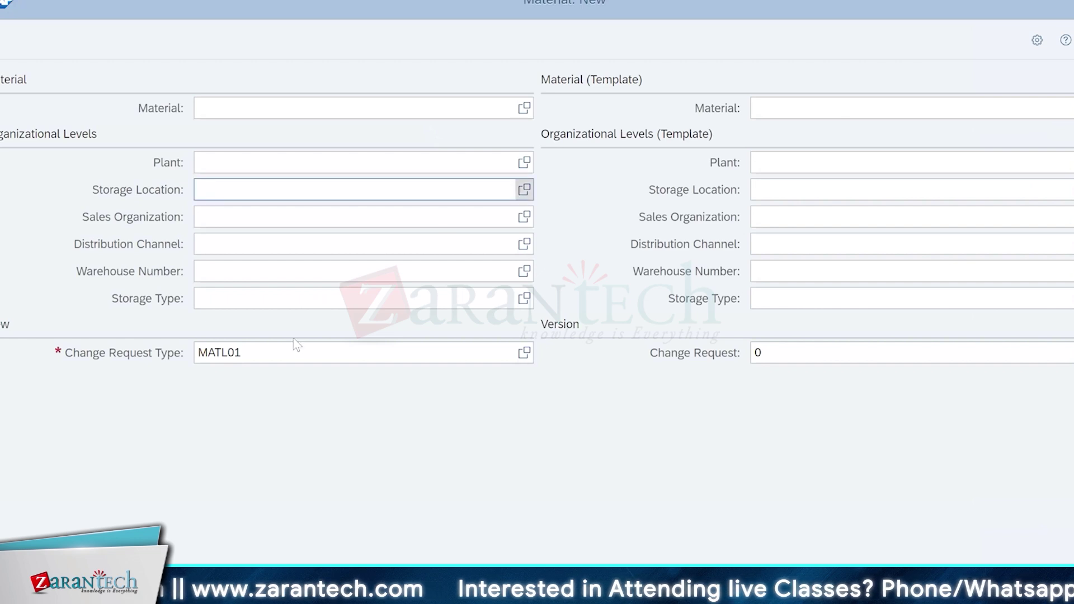
{"action": "left_click_drag", "start_coordinate": [246, 351], "coordinate": [169, 363]}
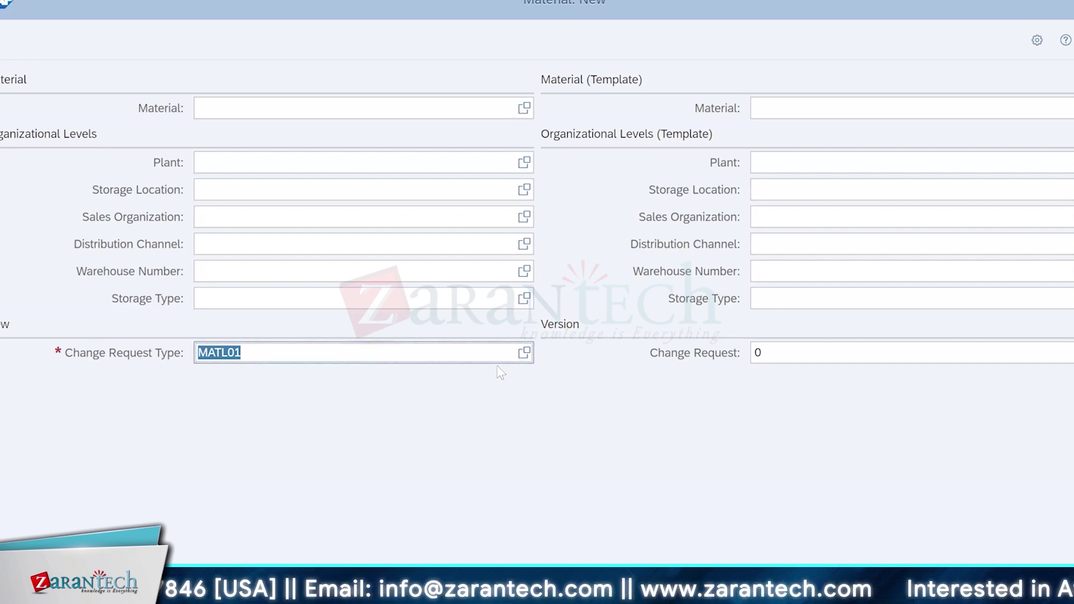
{"action": "left_click", "coordinate": [525, 354]}
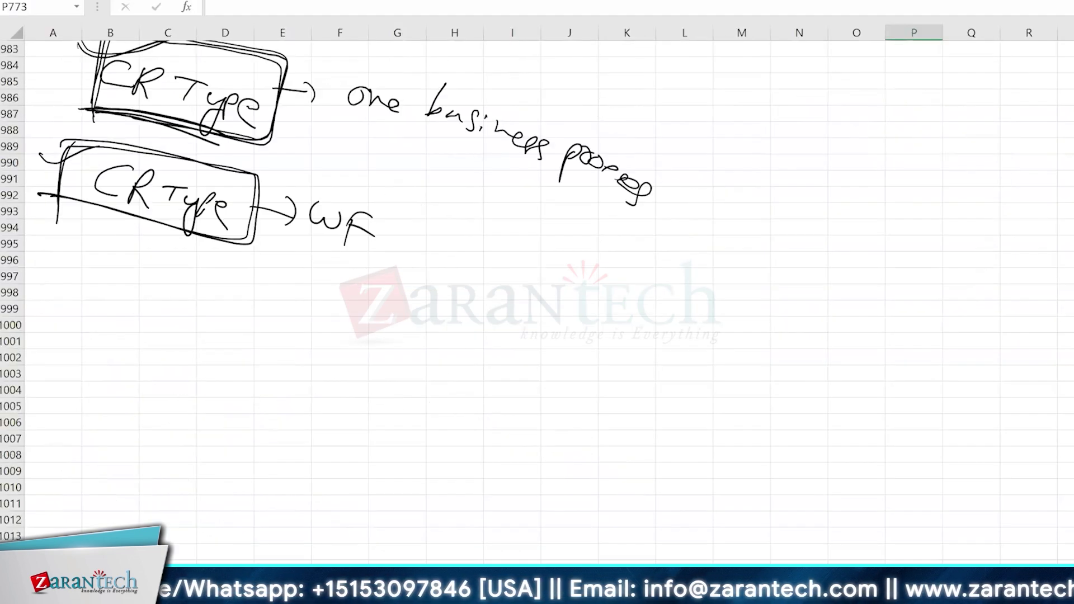
Sketch three stick figures in the empty rows below the CR Type notes and circle them as one user group
{"action": "scroll", "coordinate": [537, 280], "scroll_direction": "down", "scroll_amount": 4}
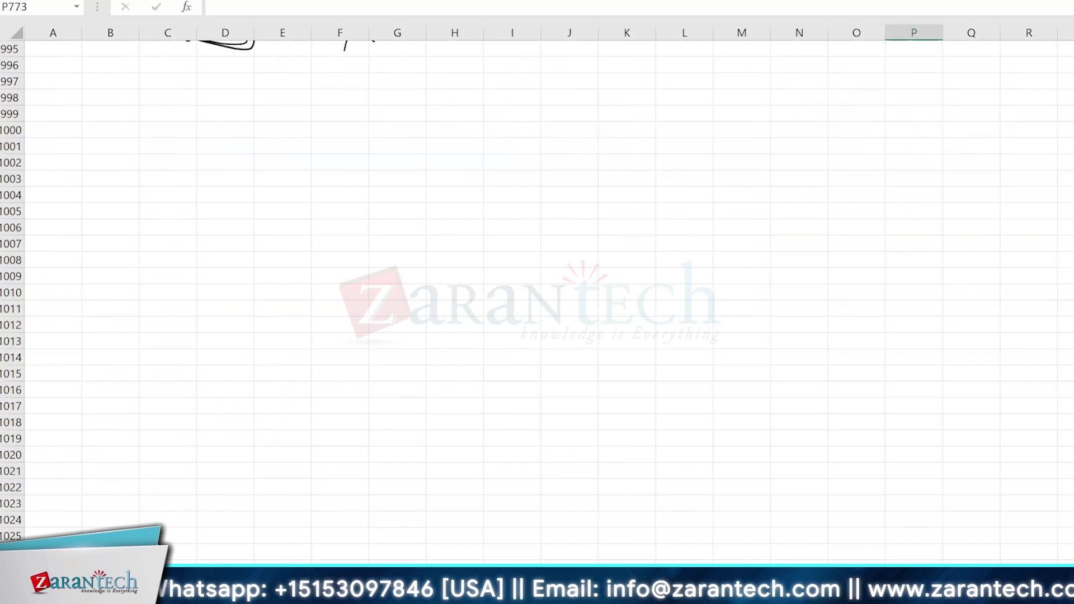
{"action": "left_click_drag", "start_coordinate": [147, 138], "coordinate": [172, 145]}
{"action": "mouse_move", "coordinate": [120, 155]}
{"action": "left_mouse_down"}
{"action": "mouse_move", "coordinate": [144, 146]}
{"action": "mouse_move", "coordinate": [144, 164]}
{"action": "left_mouse_up"}
{"action": "left_click_drag", "start_coordinate": [171, 151], "coordinate": [190, 151]}
{"action": "mouse_move", "coordinate": [158, 169]}
{"action": "left_mouse_down"}
{"action": "mouse_move", "coordinate": [180, 159]}
{"action": "mouse_move", "coordinate": [184, 171]}
{"action": "left_mouse_up"}
{"action": "left_click_drag", "start_coordinate": [210, 155], "coordinate": [211, 171]}
{"action": "left_click_drag", "start_coordinate": [208, 170], "coordinate": [216, 190]}
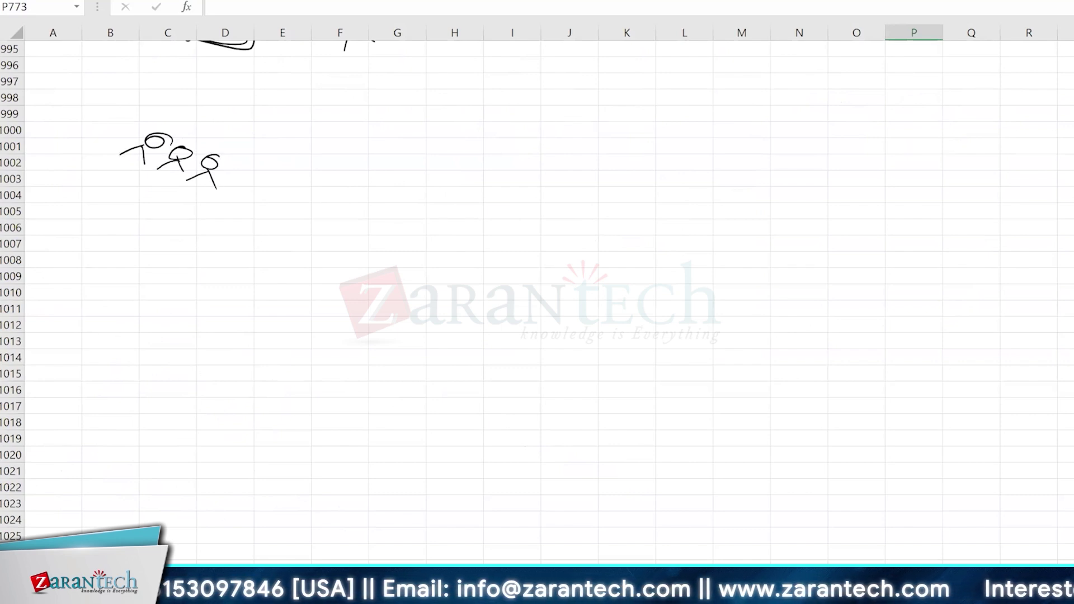
{"action": "mouse_move", "coordinate": [121, 123]}
{"action": "left_mouse_down"}
{"action": "mouse_move", "coordinate": [210, 128]}
{"action": "mouse_move", "coordinate": [168, 110]}
{"action": "left_mouse_up"}
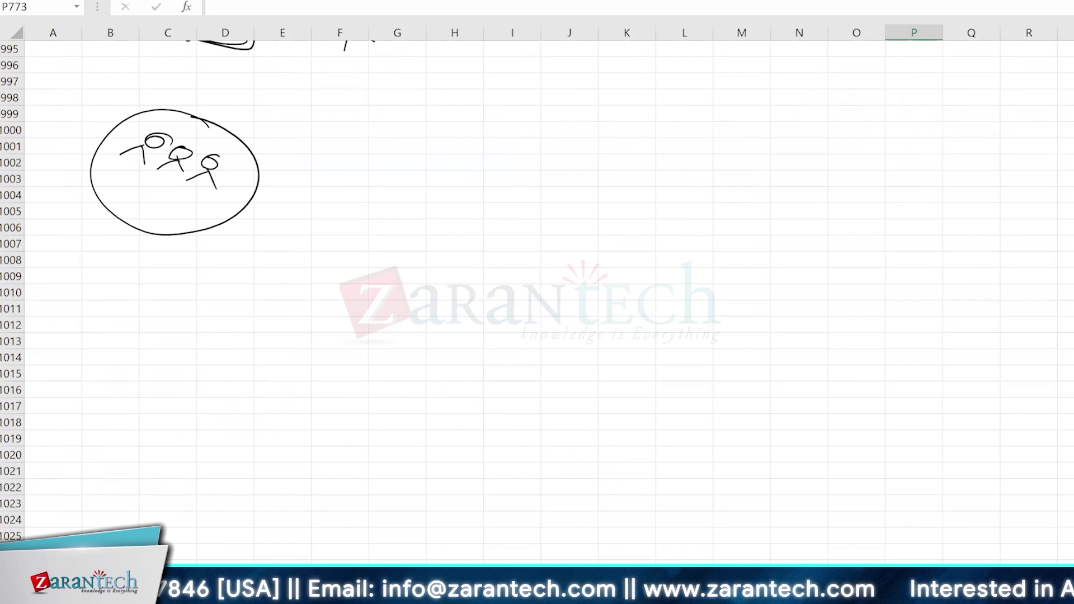
Sketch a second group of three stick figures beside the first group and enclose it in a circle
{"action": "left_click_drag", "start_coordinate": [429, 210], "coordinate": [428, 213]}
{"action": "mouse_move", "coordinate": [399, 249]}
{"action": "left_mouse_down"}
{"action": "mouse_move", "coordinate": [424, 237]}
{"action": "mouse_move", "coordinate": [430, 256]}
{"action": "left_mouse_up"}
{"action": "left_click_drag", "start_coordinate": [490, 231], "coordinate": [472, 249]}
{"action": "left_click_drag", "start_coordinate": [475, 250], "coordinate": [479, 272]}
{"action": "mouse_move", "coordinate": [527, 251]}
{"action": "left_mouse_down"}
{"action": "mouse_move", "coordinate": [515, 247]}
{"action": "mouse_move", "coordinate": [512, 265]}
{"action": "left_mouse_up"}
{"action": "left_click_drag", "start_coordinate": [509, 268], "coordinate": [517, 294]}
{"action": "left_click_drag", "start_coordinate": [473, 188], "coordinate": [378, 208]}
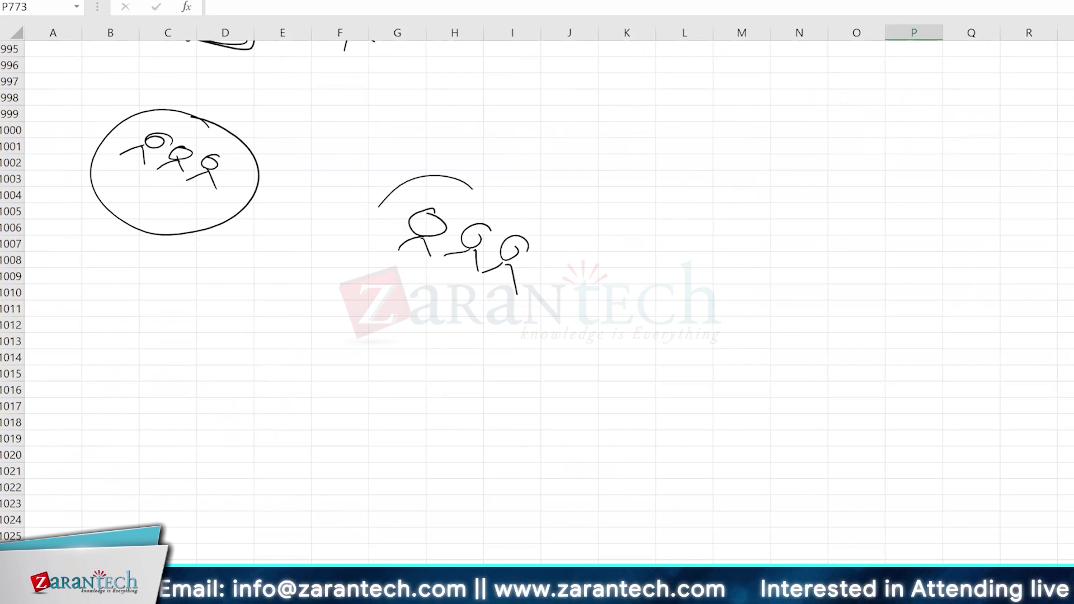
{"action": "left_click_drag", "start_coordinate": [491, 180], "coordinate": [371, 221]}
Draw a downward arrow from the first user group and handwrite FERT beneath it
{"action": "left_click_drag", "start_coordinate": [161, 215], "coordinate": [150, 256]}
{"action": "left_click_drag", "start_coordinate": [130, 248], "coordinate": [174, 247]}
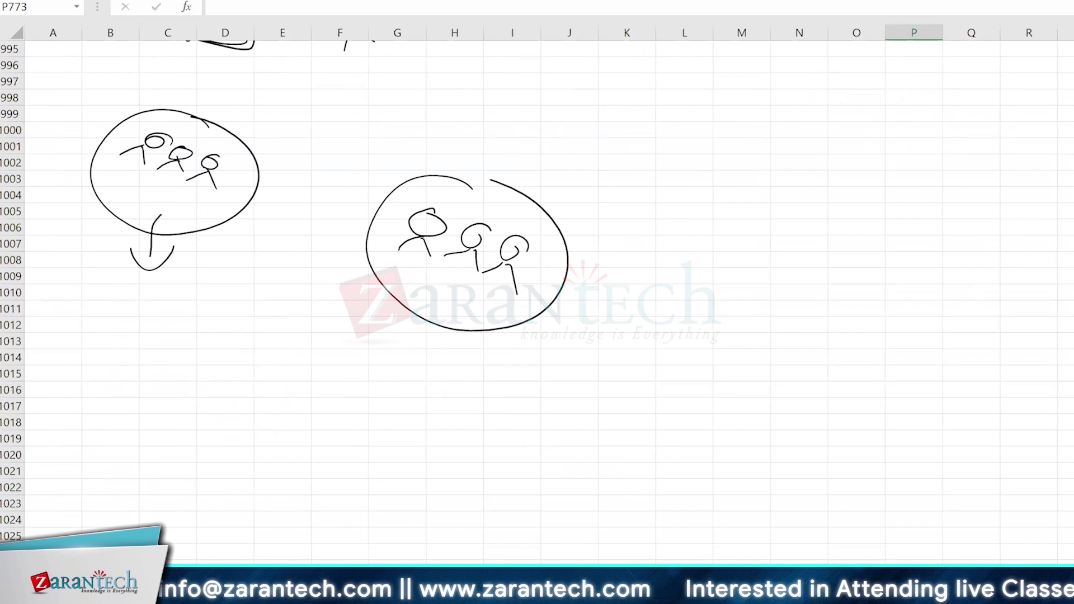
{"action": "mouse_move", "coordinate": [125, 280]}
{"action": "left_mouse_down"}
{"action": "mouse_move", "coordinate": [122, 303]}
{"action": "mouse_move", "coordinate": [145, 280]}
{"action": "left_mouse_up"}
{"action": "left_click_drag", "start_coordinate": [123, 292], "coordinate": [135, 291]}
{"action": "left_click_drag", "start_coordinate": [144, 304], "coordinate": [158, 294]}
{"action": "left_click_drag", "start_coordinate": [143, 305], "coordinate": [158, 304]}
{"action": "left_click_drag", "start_coordinate": [164, 289], "coordinate": [163, 307]}
{"action": "left_click_drag", "start_coordinate": [161, 288], "coordinate": [171, 312]}
{"action": "left_click_drag", "start_coordinate": [181, 294], "coordinate": [198, 292]}
{"action": "left_click_drag", "start_coordinate": [193, 297], "coordinate": [189, 311]}
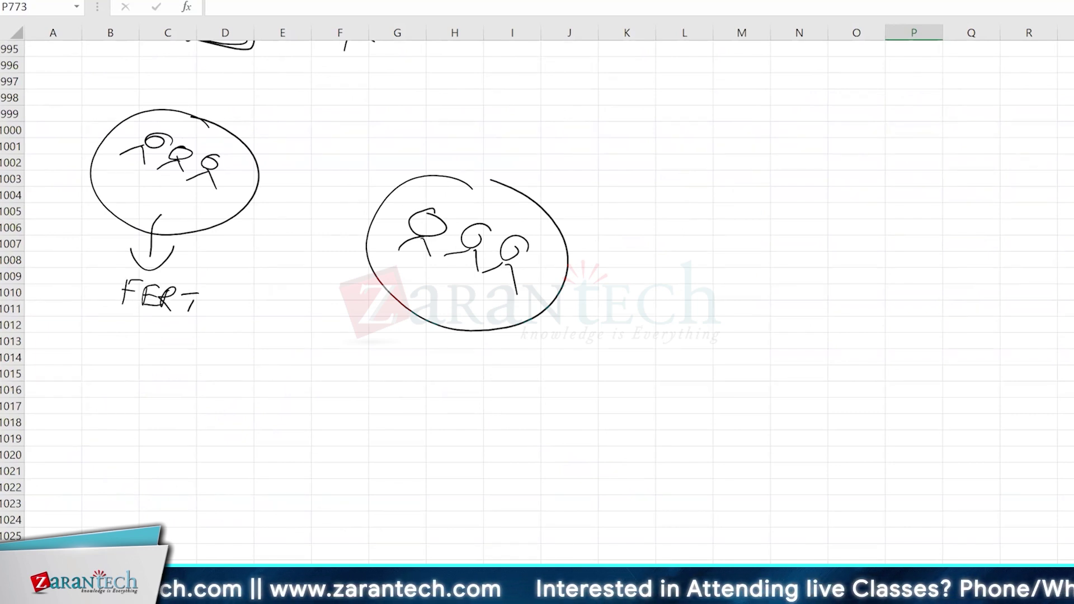
Draw an arrow from the second user group to a handwritten RAW label and double-underline the label
{"action": "left_click_drag", "start_coordinate": [478, 292], "coordinate": [528, 341]}
{"action": "mouse_move", "coordinate": [532, 327]}
{"action": "left_mouse_down"}
{"action": "mouse_move", "coordinate": [534, 359]}
{"action": "mouse_move", "coordinate": [574, 380]}
{"action": "left_mouse_up"}
{"action": "left_click_drag", "start_coordinate": [567, 377], "coordinate": [579, 358]}
{"action": "left_click_drag", "start_coordinate": [577, 364], "coordinate": [609, 392]}
{"action": "left_click_drag", "start_coordinate": [595, 380], "coordinate": [615, 382]}
{"action": "mouse_move", "coordinate": [630, 376]}
{"action": "left_mouse_down"}
{"action": "mouse_move", "coordinate": [622, 387]}
{"action": "mouse_move", "coordinate": [652, 389]}
{"action": "left_mouse_up"}
{"action": "left_click_drag", "start_coordinate": [556, 380], "coordinate": [627, 415]}
{"action": "left_click_drag", "start_coordinate": [557, 388], "coordinate": [616, 419]}
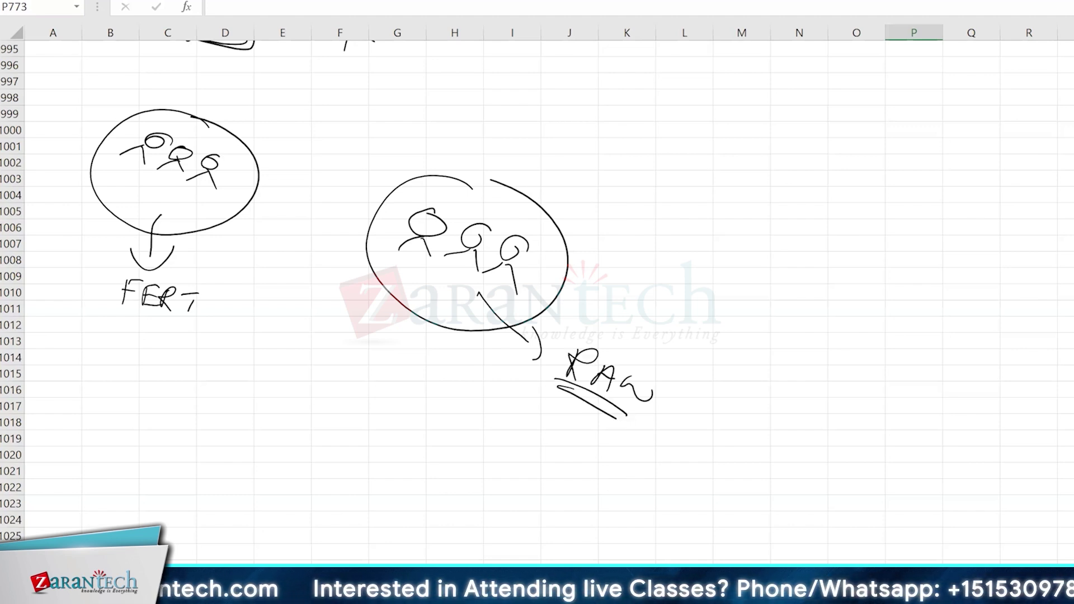
Circle FERT and handwrite a boxed ZFERT01 label below it, linked by an arrow to the first user group
{"action": "left_click_drag", "start_coordinate": [226, 284], "coordinate": [219, 279]}
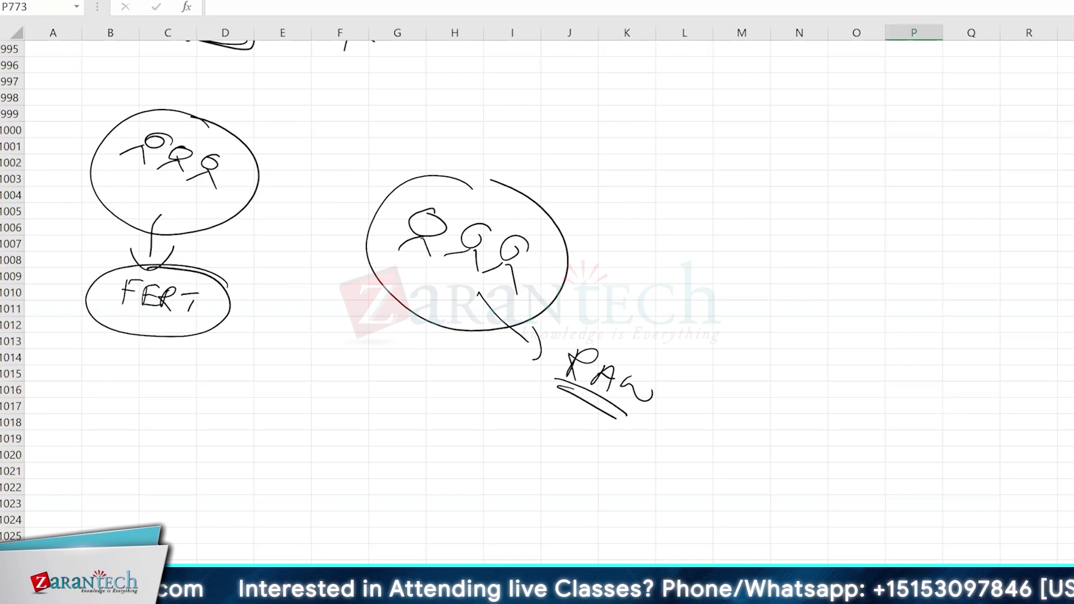
{"action": "left_click_drag", "start_coordinate": [67, 340], "coordinate": [89, 373]}
{"action": "mouse_move", "coordinate": [109, 358]}
{"action": "left_mouse_down"}
{"action": "mouse_move", "coordinate": [97, 379]}
{"action": "mouse_move", "coordinate": [196, 380]}
{"action": "mouse_move", "coordinate": [201, 393]}
{"action": "left_mouse_up"}
{"action": "left_click_drag", "start_coordinate": [234, 389], "coordinate": [218, 418]}
{"action": "left_click_drag", "start_coordinate": [60, 385], "coordinate": [235, 451]}
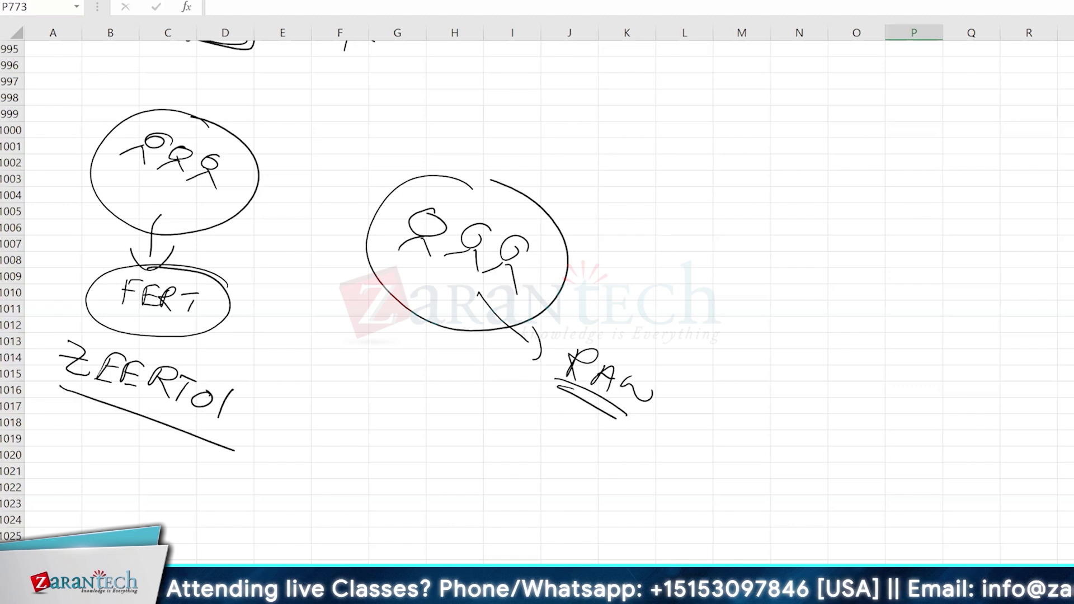
{"action": "left_click_drag", "start_coordinate": [47, 388], "coordinate": [234, 450]}
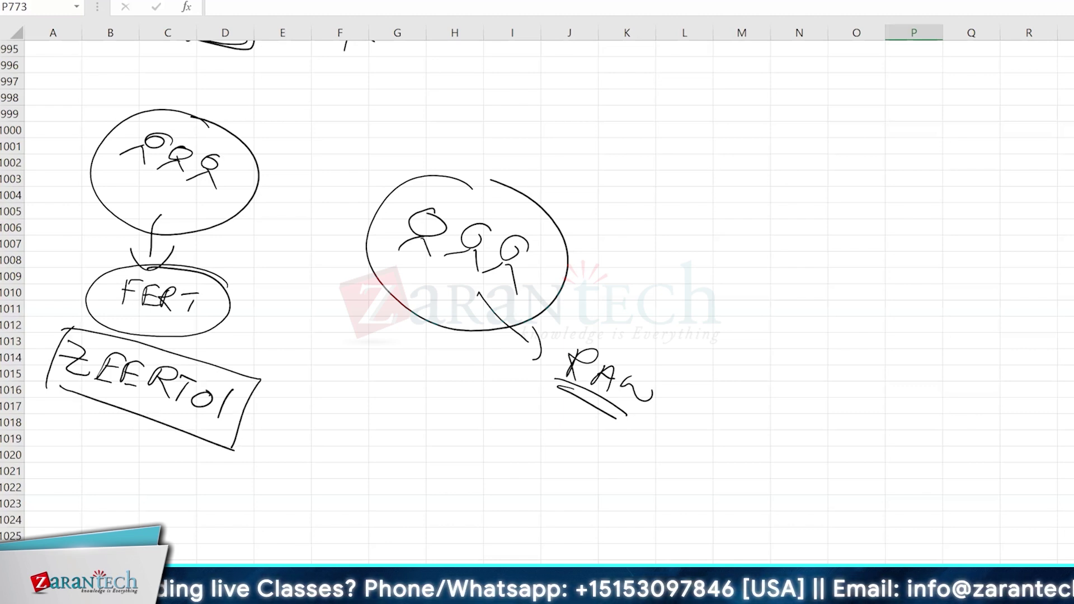
{"action": "left_click_drag", "start_coordinate": [72, 329], "coordinate": [115, 167]}
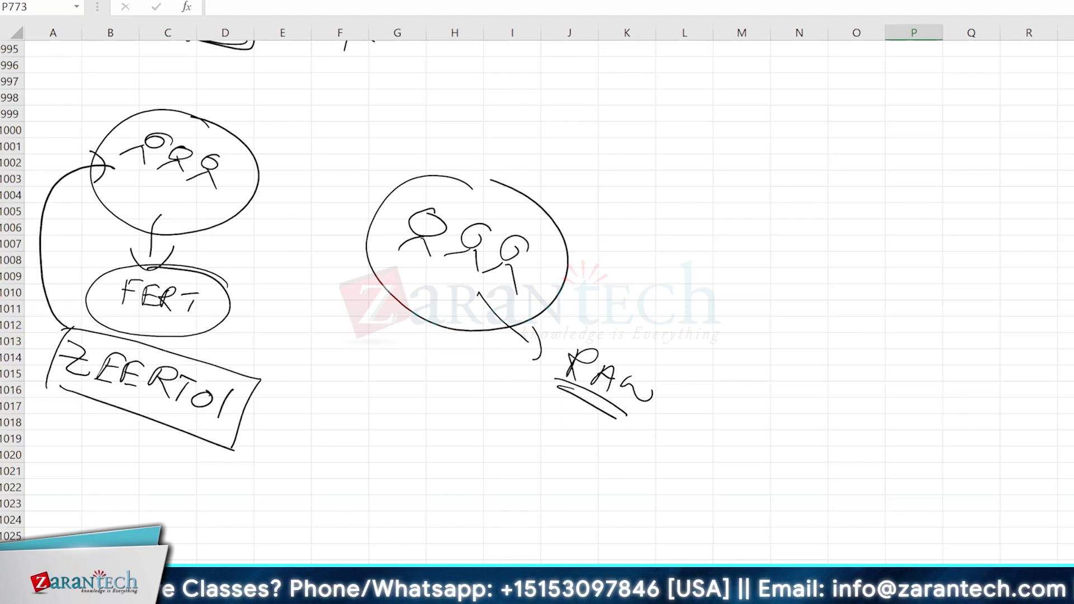
Handwrite ZRAW01 below RAW, box it, and link the box by an arrow to the second user group
{"action": "mouse_move", "coordinate": [451, 411]}
{"action": "left_mouse_down"}
{"action": "mouse_move", "coordinate": [472, 455]}
{"action": "mouse_move", "coordinate": [496, 460]}
{"action": "left_mouse_up"}
{"action": "mouse_move", "coordinate": [510, 448]}
{"action": "left_mouse_down"}
{"action": "mouse_move", "coordinate": [536, 437]}
{"action": "mouse_move", "coordinate": [535, 467]}
{"action": "left_mouse_up"}
{"action": "left_click_drag", "start_coordinate": [541, 454], "coordinate": [578, 464]}
{"action": "left_click_drag", "start_coordinate": [448, 397], "coordinate": [417, 469]}
{"action": "left_click_drag", "start_coordinate": [585, 463], "coordinate": [590, 485]}
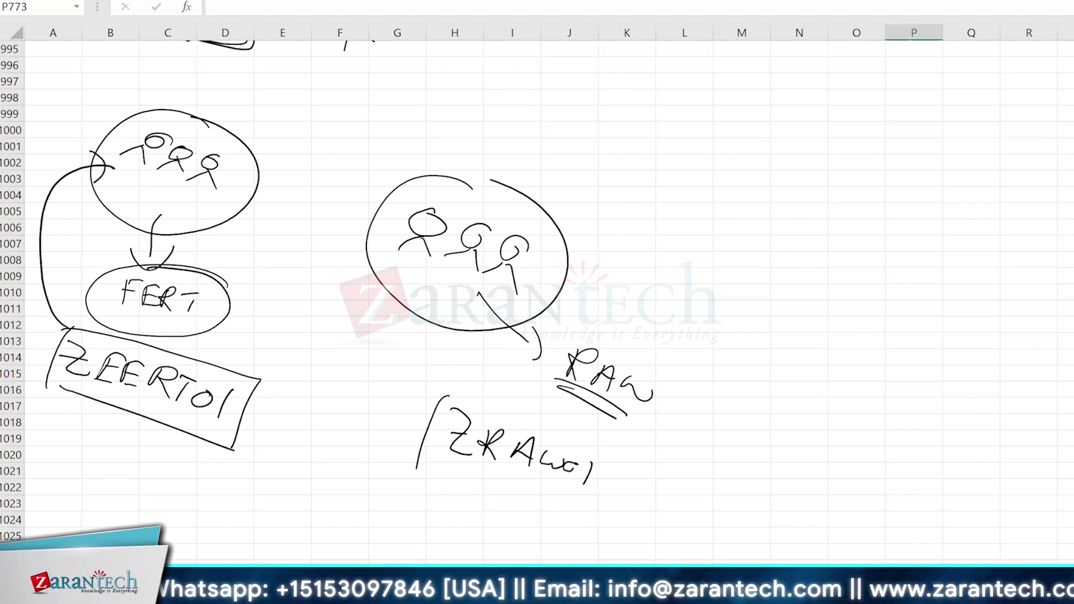
{"action": "left_click_drag", "start_coordinate": [425, 399], "coordinate": [424, 479]}
{"action": "left_click_drag", "start_coordinate": [411, 312], "coordinate": [426, 434]}
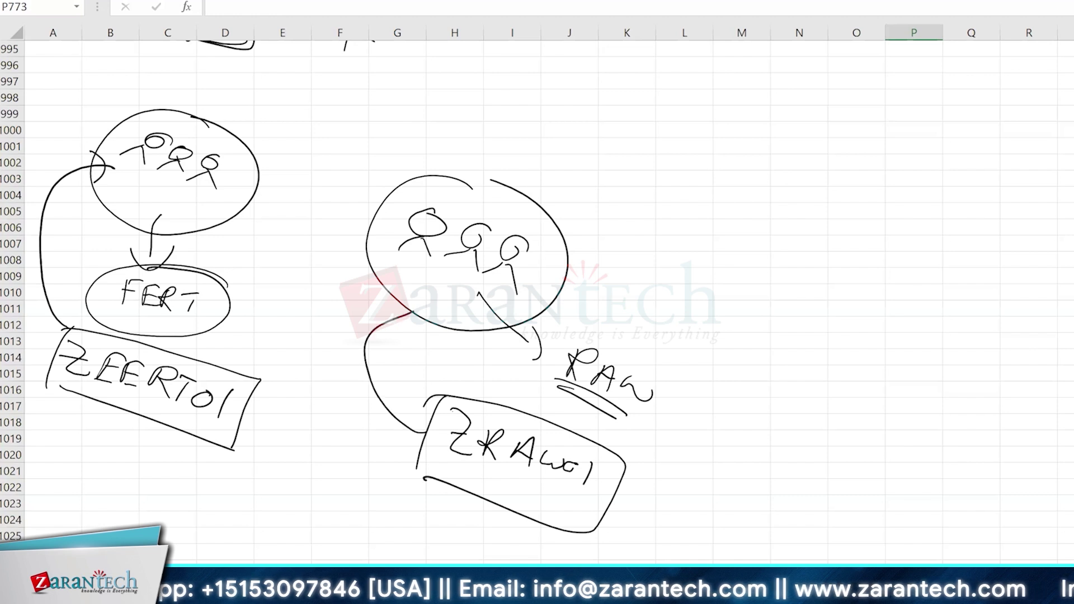
{"action": "left_click_drag", "start_coordinate": [382, 314], "coordinate": [411, 309]}
{"action": "left_click_drag", "start_coordinate": [421, 317], "coordinate": [427, 342]}
Retrace the circle around the first user group and the outline of the ZFERT01 box for emphasis
{"action": "left_click_drag", "start_coordinate": [240, 136], "coordinate": [150, 231]}
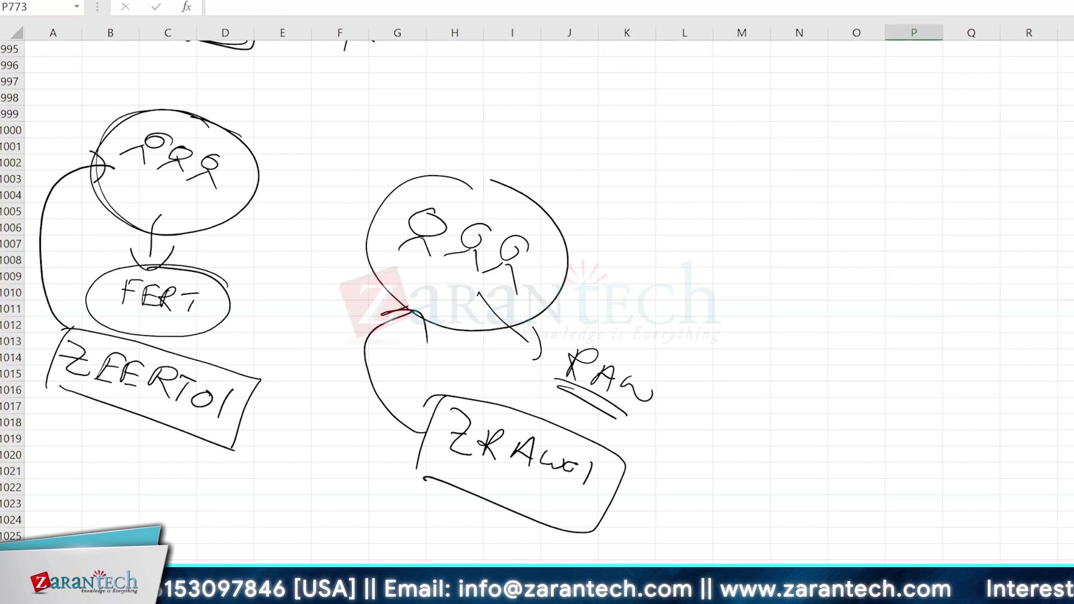
{"action": "left_click_drag", "start_coordinate": [117, 115], "coordinate": [208, 226]}
{"action": "mouse_move", "coordinate": [71, 328]}
{"action": "left_mouse_down"}
{"action": "mouse_move", "coordinate": [139, 421]}
{"action": "mouse_move", "coordinate": [252, 458]}
{"action": "left_mouse_up"}
{"action": "mouse_move", "coordinate": [129, 339]}
{"action": "left_mouse_down"}
{"action": "mouse_move", "coordinate": [194, 355]}
{"action": "mouse_move", "coordinate": [234, 465]}
{"action": "left_mouse_up"}
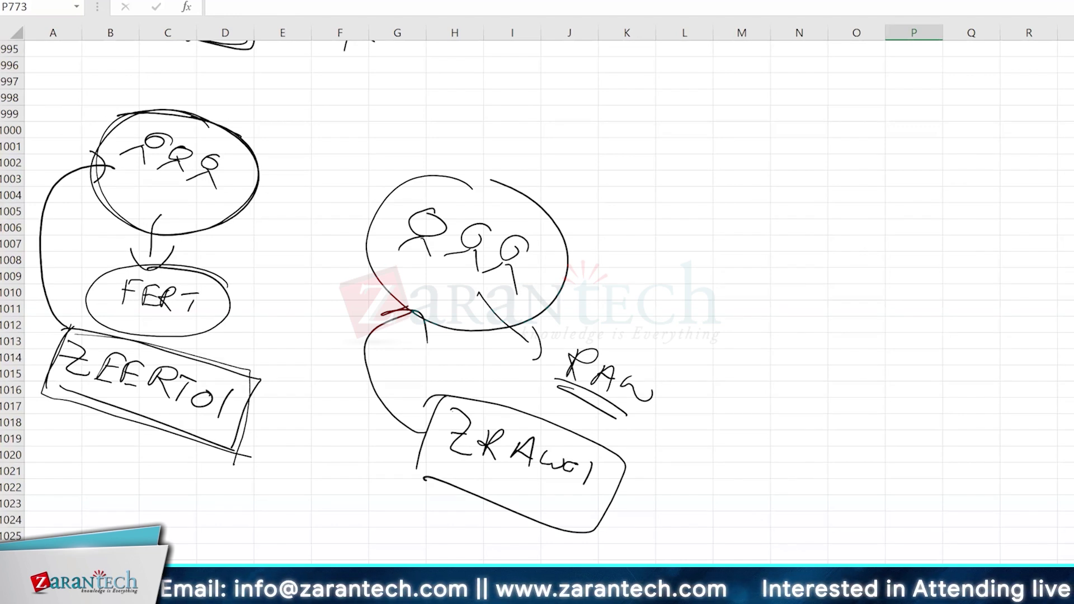
Tick the ZFERT01 box and draw a crossed-out arrow from the first user group to the ZRAW01 box
{"action": "left_click_drag", "start_coordinate": [238, 404], "coordinate": [305, 390]}
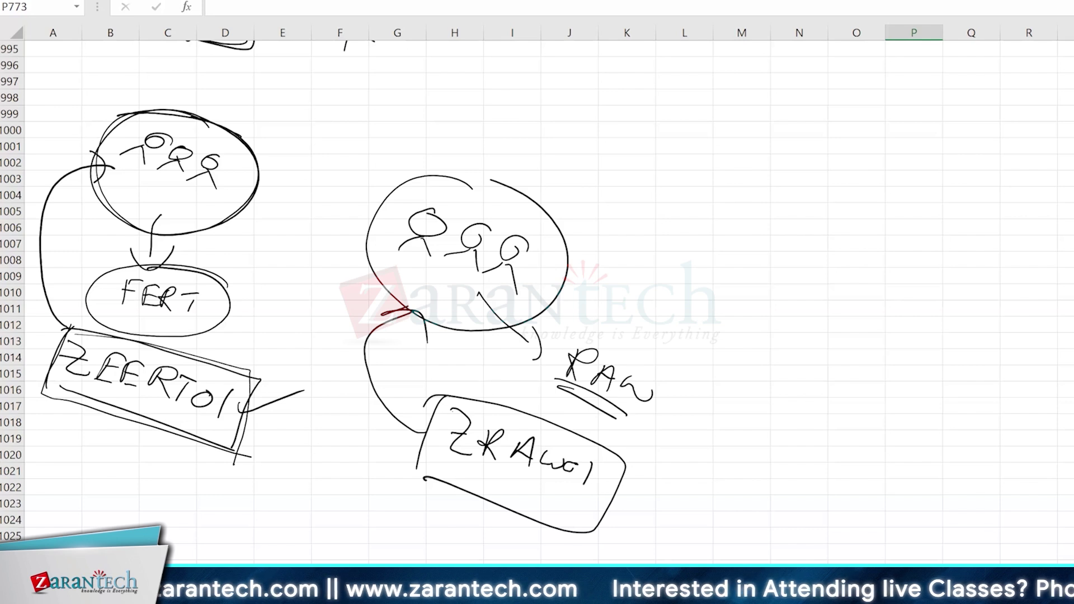
{"action": "left_click_drag", "start_coordinate": [224, 192], "coordinate": [441, 396]}
{"action": "mouse_move", "coordinate": [302, 243]}
{"action": "left_mouse_down"}
{"action": "mouse_move", "coordinate": [314, 301]}
{"action": "mouse_move", "coordinate": [320, 264]}
{"action": "left_mouse_up"}
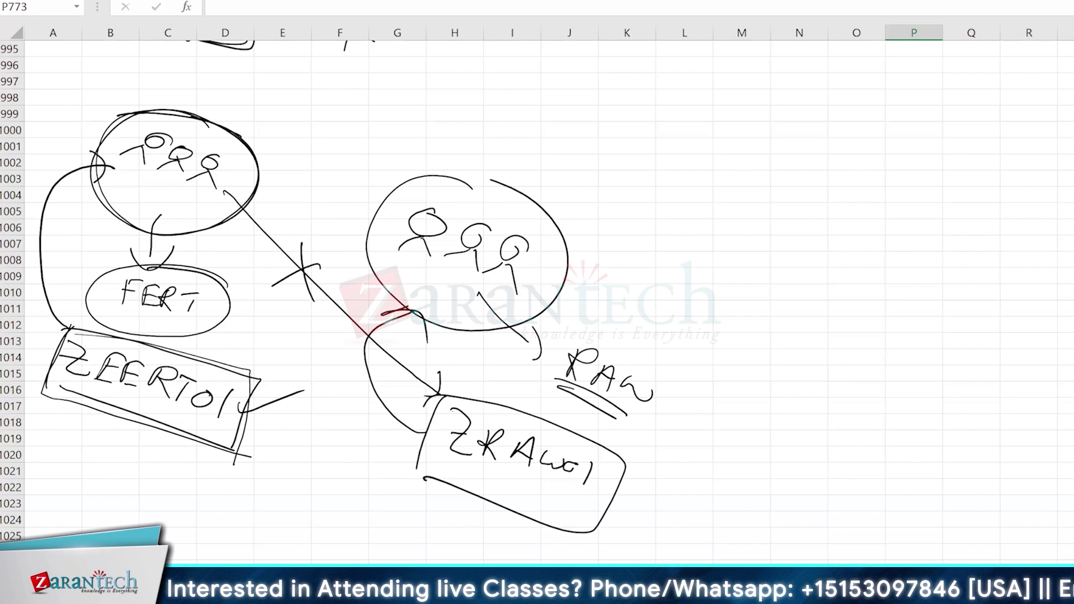
Sketch a third group of three stick figures around columns N to P and enclose it in a circle
{"action": "left_click_drag", "start_coordinate": [809, 164], "coordinate": [795, 178]}
{"action": "left_click_drag", "start_coordinate": [766, 182], "coordinate": [808, 175]}
{"action": "left_click_drag", "start_coordinate": [792, 177], "coordinate": [793, 193]}
{"action": "left_click_drag", "start_coordinate": [827, 195], "coordinate": [814, 197]}
{"action": "left_click_drag", "start_coordinate": [799, 206], "coordinate": [834, 199]}
{"action": "left_click_drag", "start_coordinate": [819, 203], "coordinate": [821, 221]}
{"action": "left_click_drag", "start_coordinate": [854, 212], "coordinate": [844, 222]}
{"action": "left_click_drag", "start_coordinate": [816, 219], "coordinate": [843, 223]}
{"action": "left_click_drag", "start_coordinate": [842, 224], "coordinate": [843, 246]}
{"action": "left_click_drag", "start_coordinate": [850, 172], "coordinate": [894, 230]}
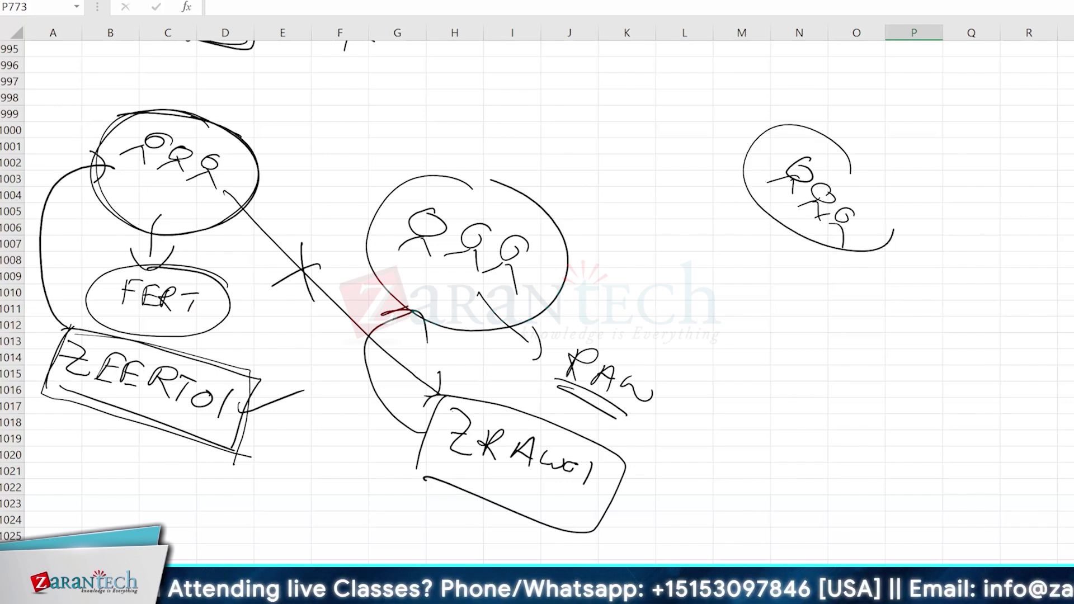
{"action": "left_click_drag", "start_coordinate": [871, 179], "coordinate": [893, 227]}
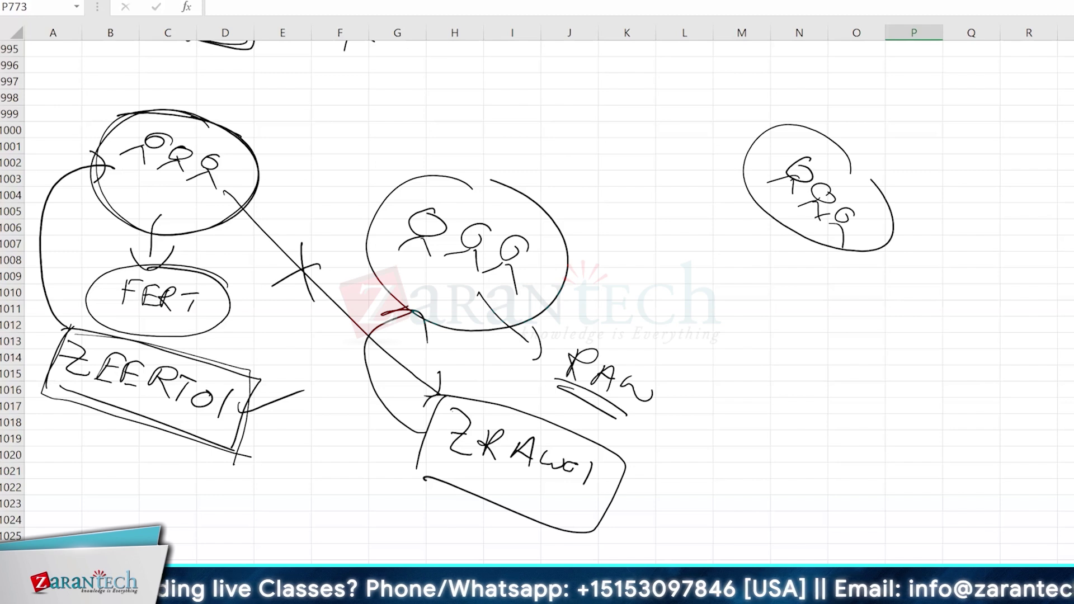
Draw curved arrows from the ZFERT01 box and the ZRAW01 box to the third user group
{"action": "left_click_drag", "start_coordinate": [185, 433], "coordinate": [877, 319]}
{"action": "left_click_drag", "start_coordinate": [823, 279], "coordinate": [841, 276]}
{"action": "left_click_drag", "start_coordinate": [615, 435], "coordinate": [779, 212]}
{"action": "mouse_move", "coordinate": [743, 229]}
{"action": "left_mouse_down"}
{"action": "mouse_move", "coordinate": [778, 214]}
{"action": "mouse_move", "coordinate": [794, 263]}
{"action": "left_mouse_up"}
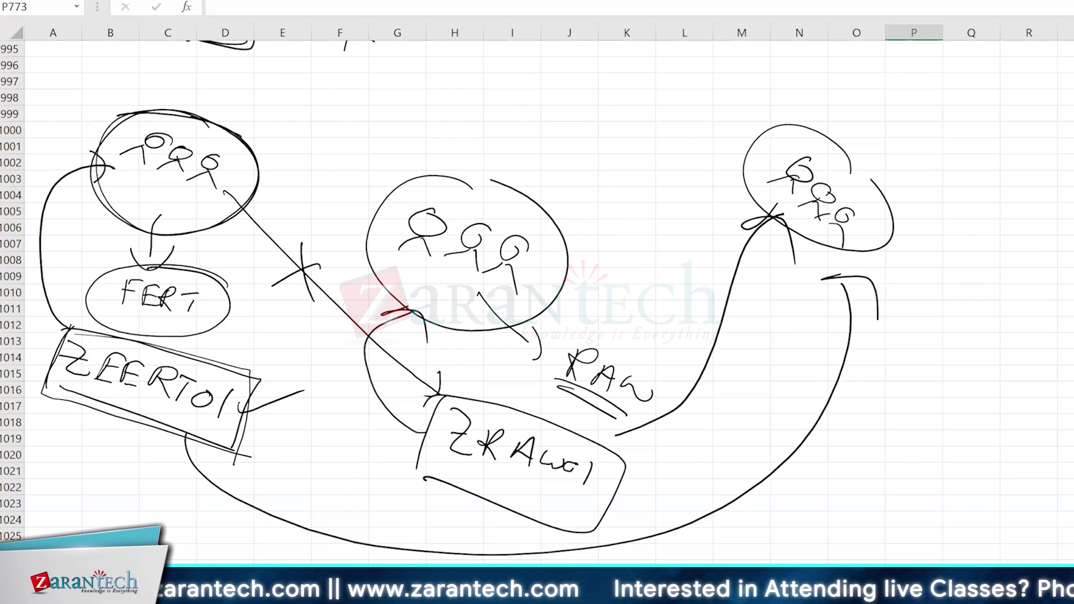
Handwrite the heading "CR Type" in the blank area around rows 1029 to 1031 and double-underline it
{"action": "scroll", "coordinate": [751, 489], "scroll_direction": "down", "scroll_amount": 7}
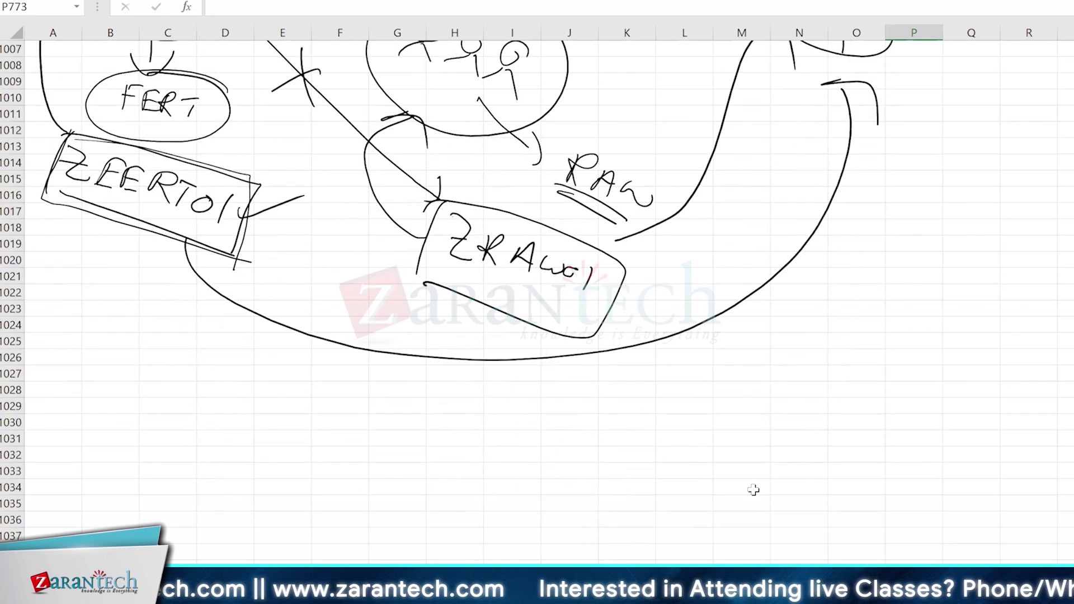
{"action": "scroll", "coordinate": [793, 472], "scroll_direction": "down", "scroll_amount": 3}
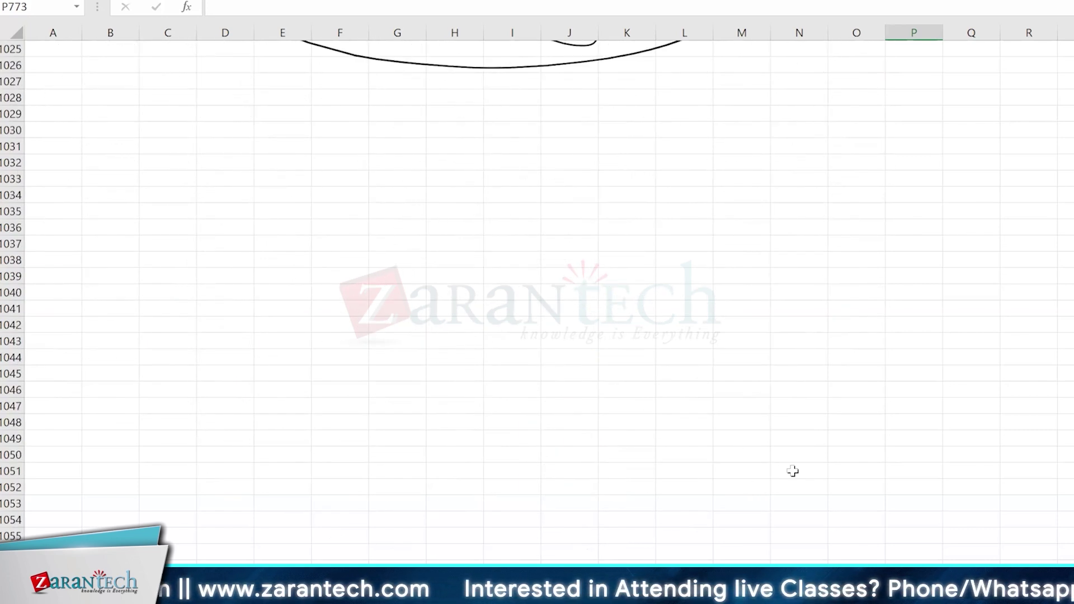
{"action": "left_click_drag", "start_coordinate": [160, 119], "coordinate": [146, 139]}
{"action": "left_click_drag", "start_coordinate": [169, 127], "coordinate": [181, 143]}
{"action": "left_click_drag", "start_coordinate": [196, 129], "coordinate": [219, 128]}
{"action": "mouse_move", "coordinate": [208, 130]}
{"action": "left_mouse_down"}
{"action": "mouse_move", "coordinate": [206, 144]}
{"action": "mouse_move", "coordinate": [232, 159]}
{"action": "mouse_move", "coordinate": [223, 168]}
{"action": "left_mouse_up"}
{"action": "left_click_drag", "start_coordinate": [244, 138], "coordinate": [245, 158]}
{"action": "left_click_drag", "start_coordinate": [244, 140], "coordinate": [281, 158]}
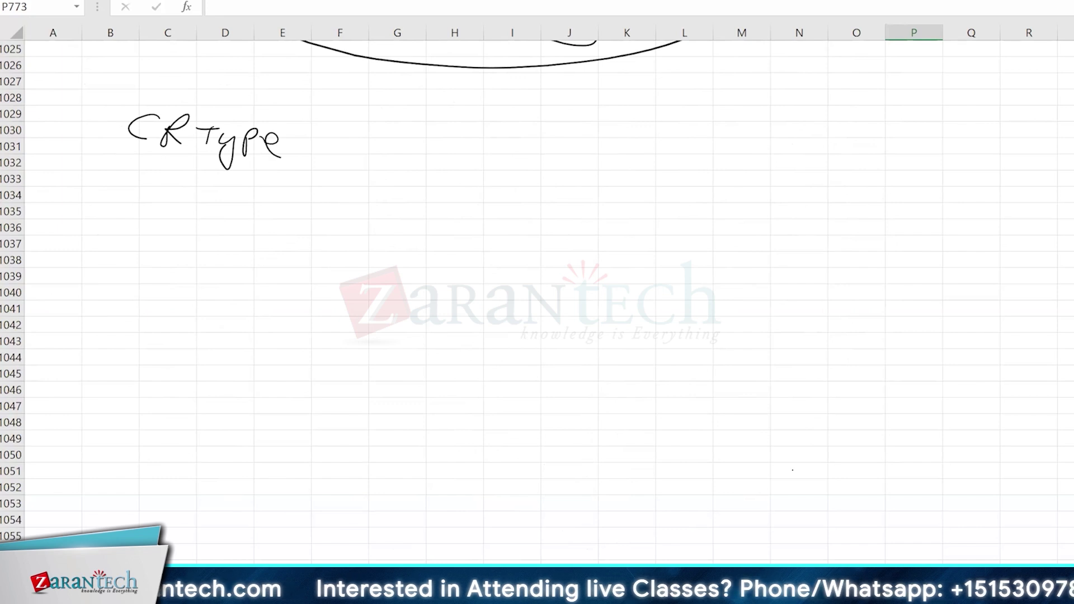
{"action": "left_click_drag", "start_coordinate": [108, 166], "coordinate": [255, 176]}
{"action": "left_click_drag", "start_coordinate": [108, 174], "coordinate": [254, 179]}
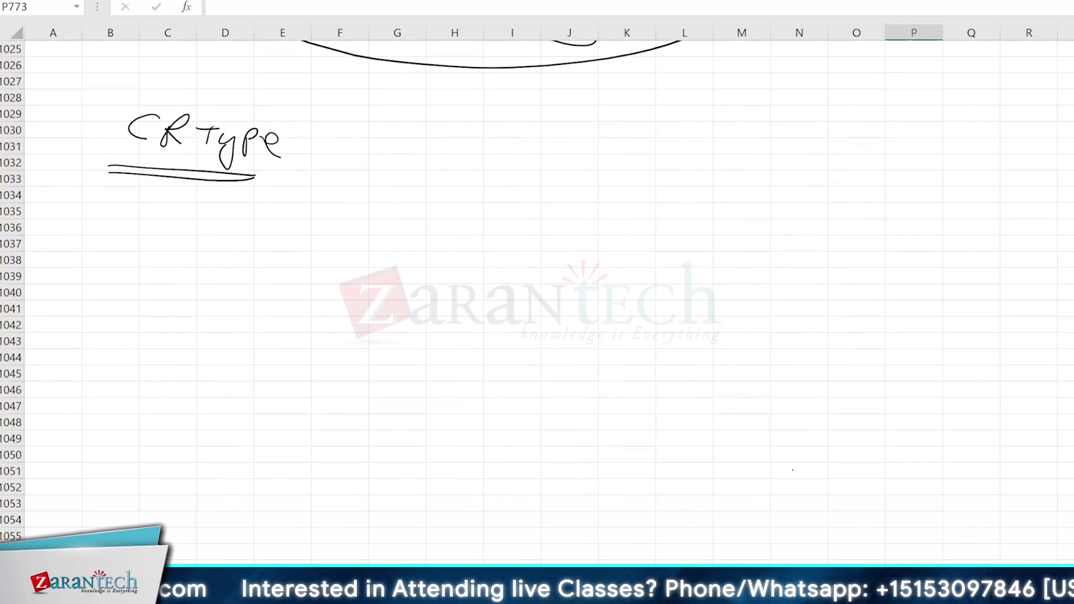
Handwrite MAT01 under the CR Type heading, box it, and draw an arrow from it to the word "create"
{"action": "mouse_move", "coordinate": [149, 226]}
{"action": "left_mouse_down"}
{"action": "mouse_move", "coordinate": [200, 214]}
{"action": "mouse_move", "coordinate": [211, 234]}
{"action": "left_mouse_up"}
{"action": "left_click_drag", "start_coordinate": [196, 227], "coordinate": [212, 223]}
{"action": "left_click_drag", "start_coordinate": [213, 216], "coordinate": [232, 214]}
{"action": "mouse_move", "coordinate": [226, 216]}
{"action": "left_mouse_down"}
{"action": "mouse_move", "coordinate": [224, 236]}
{"action": "mouse_move", "coordinate": [237, 222]}
{"action": "mouse_move", "coordinate": [258, 245]}
{"action": "left_mouse_up"}
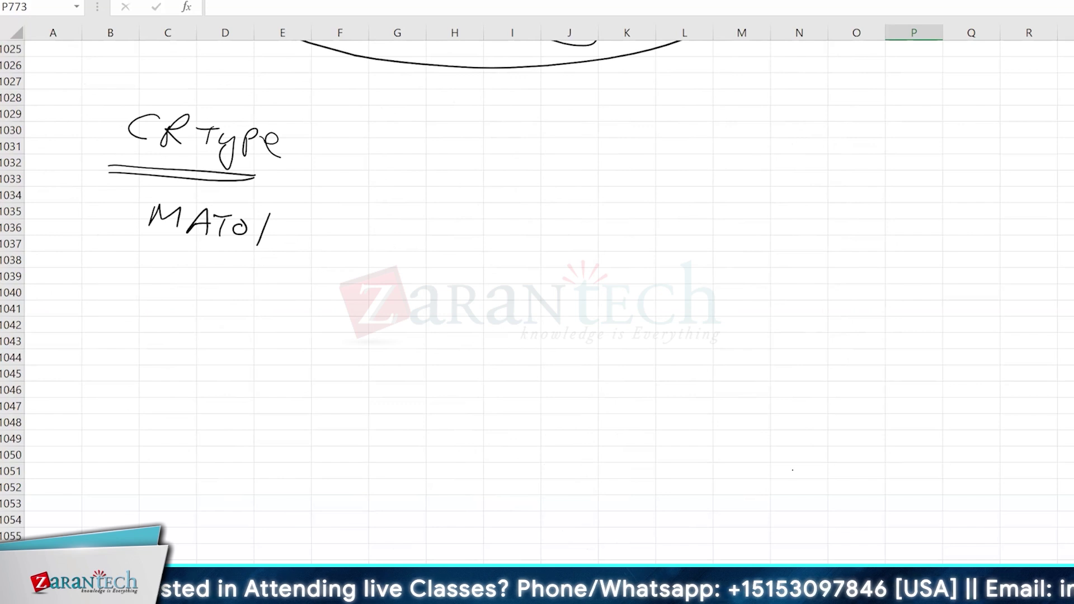
{"action": "mouse_move", "coordinate": [141, 196]}
{"action": "left_mouse_down"}
{"action": "mouse_move", "coordinate": [139, 238]}
{"action": "mouse_move", "coordinate": [214, 192]}
{"action": "mouse_move", "coordinate": [144, 242]}
{"action": "left_mouse_up"}
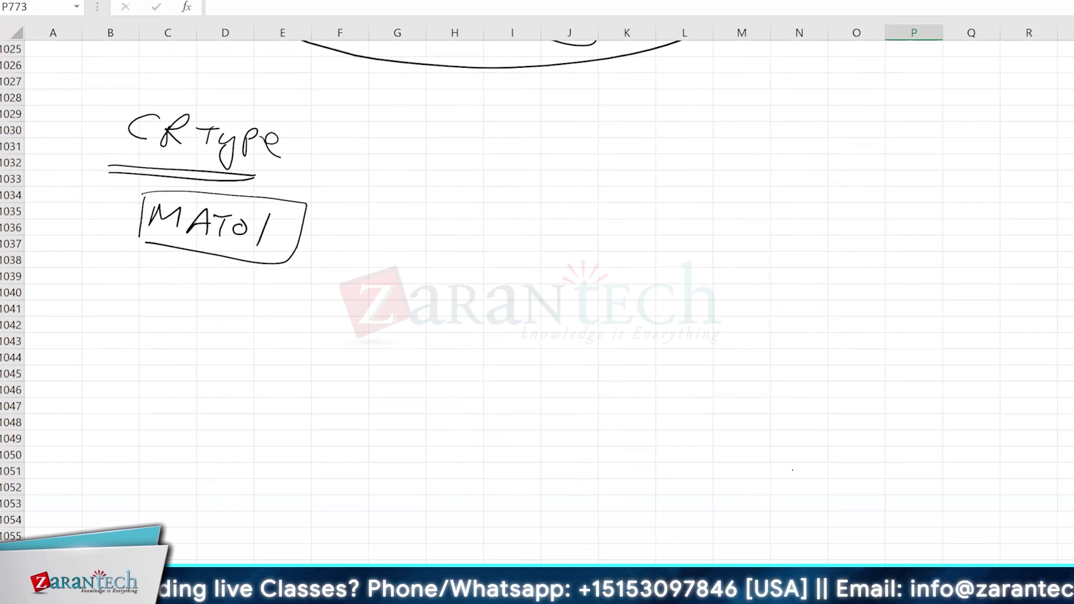
{"action": "left_click_drag", "start_coordinate": [280, 238], "coordinate": [359, 254]}
{"action": "mouse_move", "coordinate": [365, 235]}
{"action": "left_mouse_down"}
{"action": "mouse_move", "coordinate": [417, 238]}
{"action": "mouse_move", "coordinate": [448, 263]}
{"action": "left_mouse_up"}
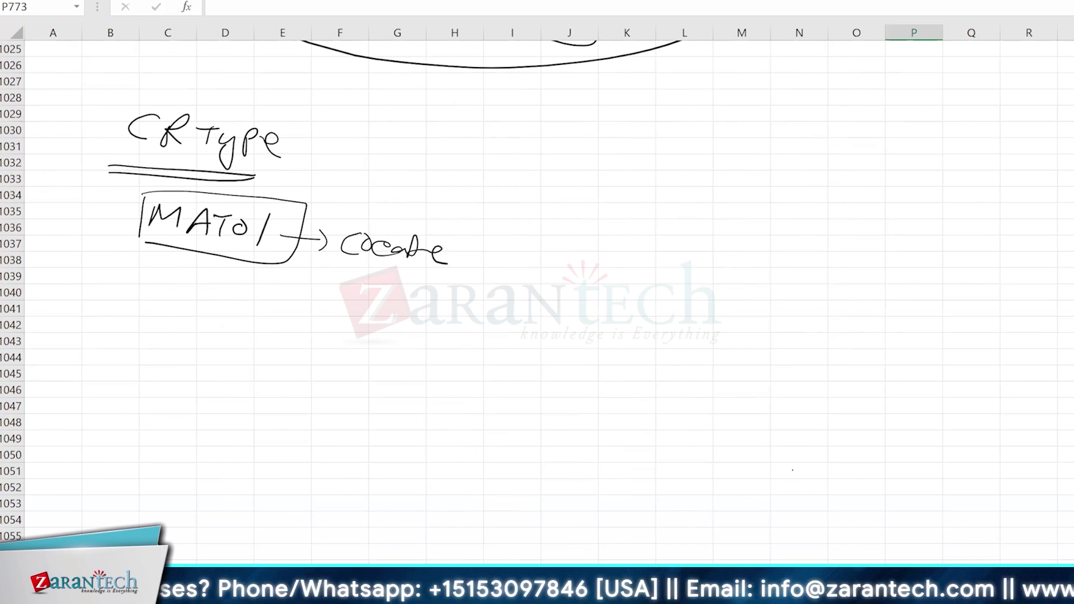
Handwrite MAT02 below the MAT01 box, box it, and draw an arrow from it to the word "change"
{"action": "left_click_drag", "start_coordinate": [148, 300], "coordinate": [201, 303]}
{"action": "left_click_drag", "start_coordinate": [212, 288], "coordinate": [237, 293]}
{"action": "left_click_drag", "start_coordinate": [246, 294], "coordinate": [274, 317]}
{"action": "left_click_drag", "start_coordinate": [137, 263], "coordinate": [129, 315]}
{"action": "left_click_drag", "start_coordinate": [140, 267], "coordinate": [152, 323]}
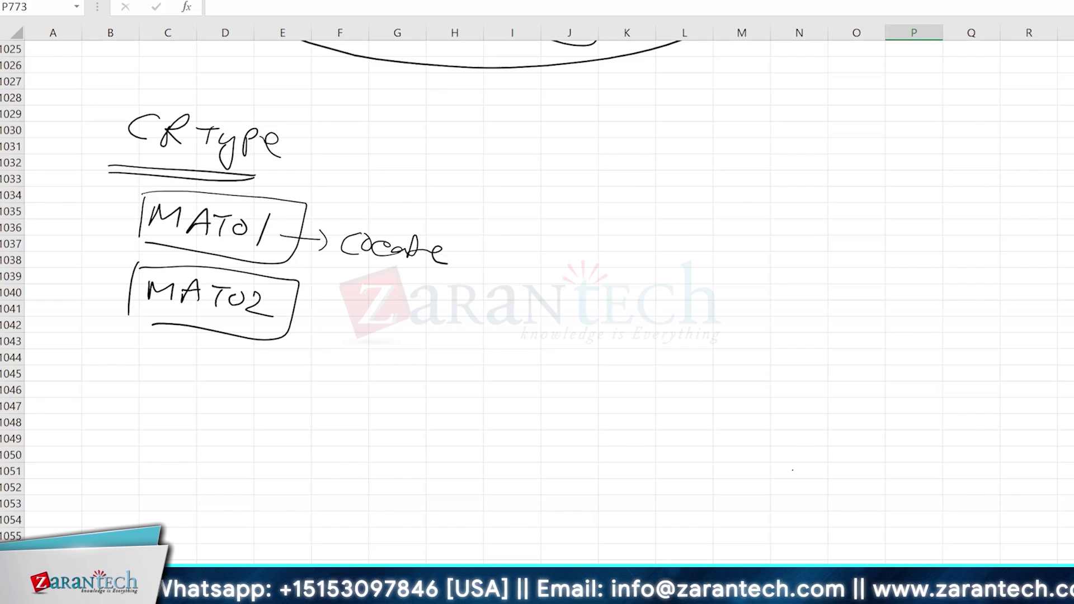
{"action": "left_click_drag", "start_coordinate": [278, 307], "coordinate": [330, 323]}
{"action": "left_click_drag", "start_coordinate": [379, 307], "coordinate": [380, 323]}
{"action": "mouse_move", "coordinate": [391, 296]}
{"action": "left_mouse_down"}
{"action": "mouse_move", "coordinate": [383, 328]}
{"action": "mouse_move", "coordinate": [458, 325]}
{"action": "mouse_move", "coordinate": [463, 367]}
{"action": "left_mouse_up"}
{"action": "left_click_drag", "start_coordinate": [477, 336], "coordinate": [492, 331]}
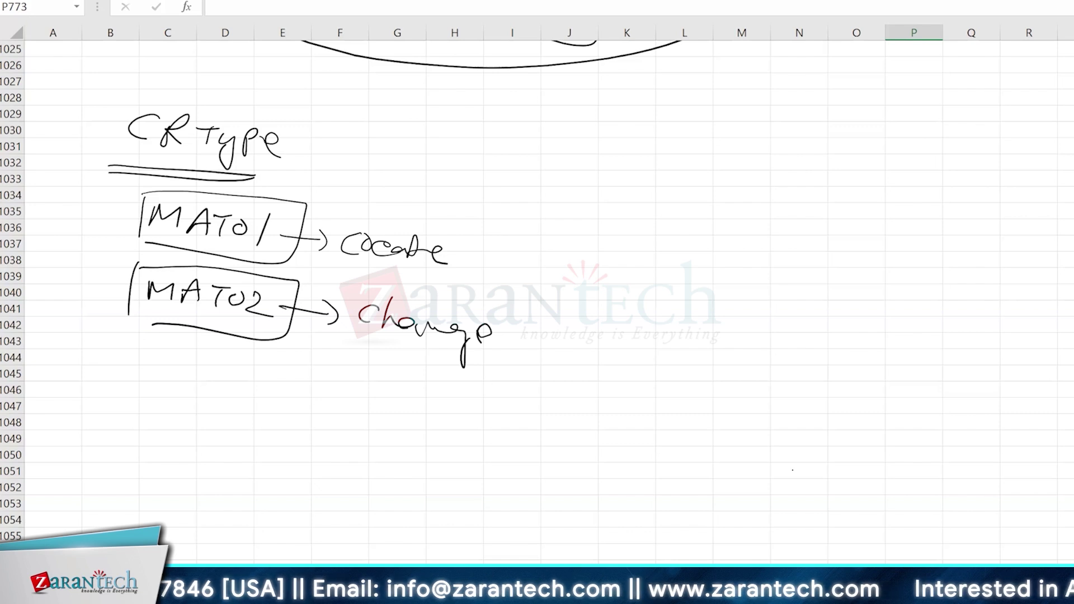
Handwrite a boxed "CR Num" around columns K to N and, beside it, a number range running from 0 by an arrow to its upper limit
{"action": "mouse_move", "coordinate": [660, 101]}
{"action": "left_mouse_down"}
{"action": "mouse_move", "coordinate": [645, 117]}
{"action": "mouse_move", "coordinate": [769, 149]}
{"action": "left_mouse_up"}
{"action": "left_click_drag", "start_coordinate": [611, 120], "coordinate": [787, 181]}
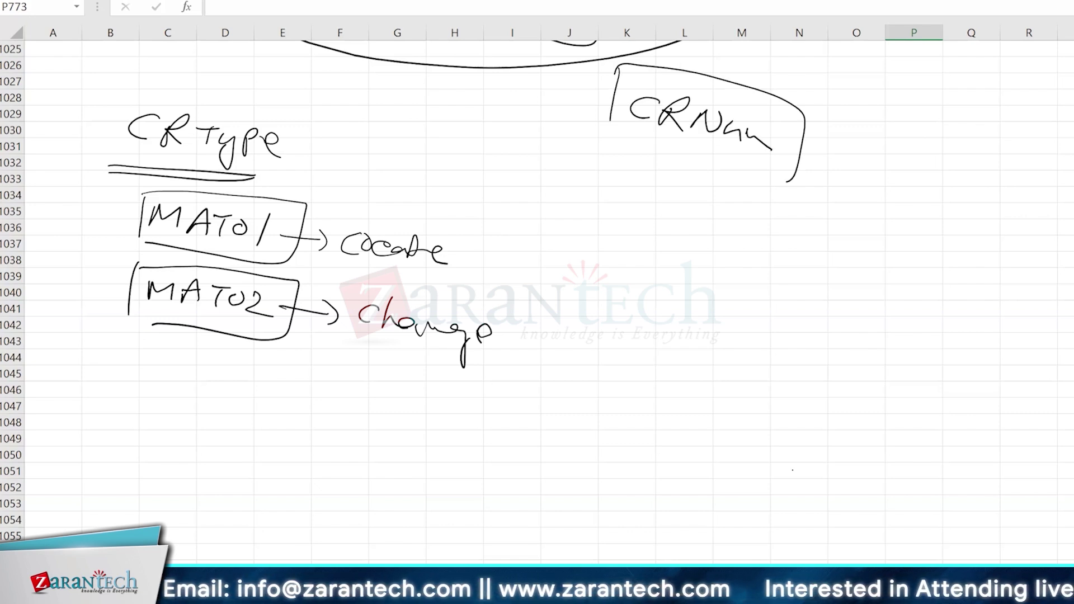
{"action": "left_click_drag", "start_coordinate": [626, 126], "coordinate": [790, 182]}
{"action": "left_click_drag", "start_coordinate": [845, 143], "coordinate": [844, 143]}
{"action": "left_click_drag", "start_coordinate": [871, 162], "coordinate": [915, 179]}
{"action": "left_click_drag", "start_coordinate": [909, 162], "coordinate": [903, 191]}
{"action": "left_click_drag", "start_coordinate": [962, 175], "coordinate": [953, 206]}
{"action": "left_click_drag", "start_coordinate": [976, 193], "coordinate": [1033, 231]}
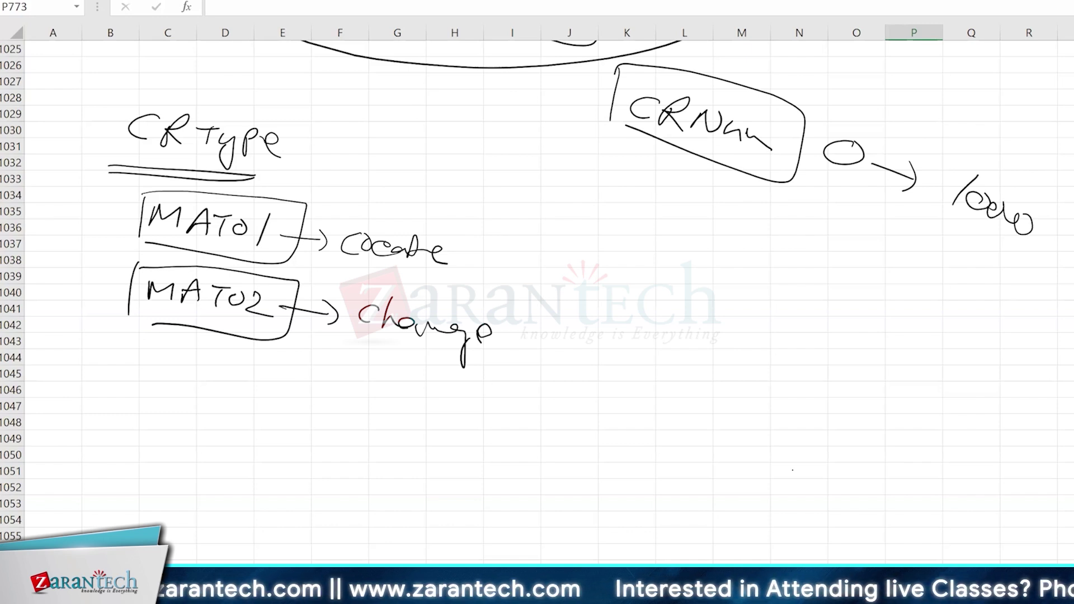
Tick the MAT01 "create" label, retrace the MAT01 box, and write a circled 1 under the CR Num box
{"action": "left_click_drag", "start_coordinate": [454, 247], "coordinate": [529, 229]}
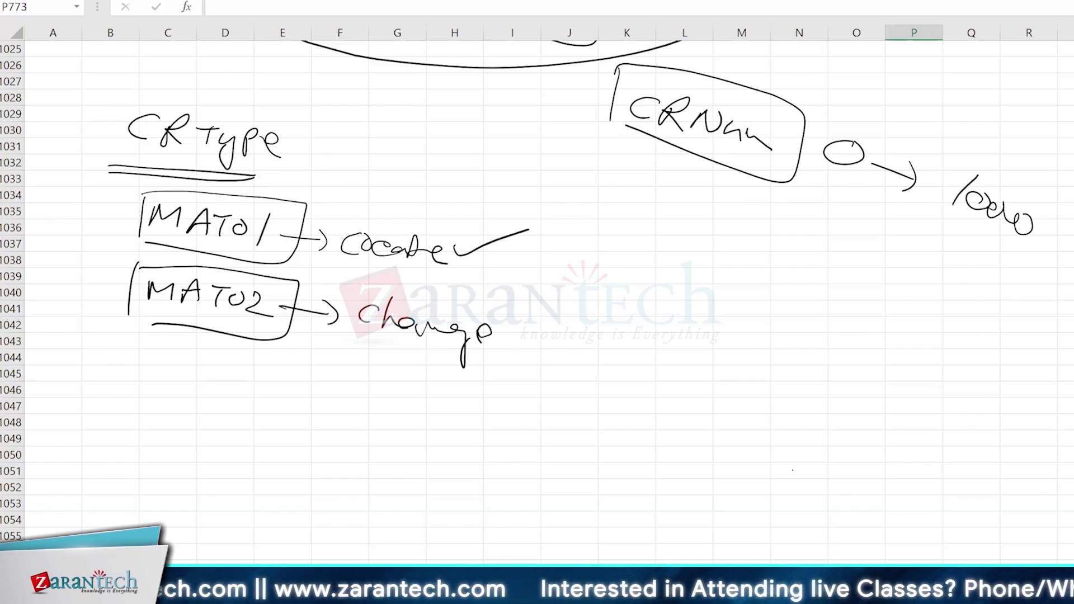
{"action": "mouse_move", "coordinate": [140, 246]}
{"action": "left_mouse_down"}
{"action": "mouse_move", "coordinate": [305, 199]}
{"action": "mouse_move", "coordinate": [144, 235]}
{"action": "left_mouse_up"}
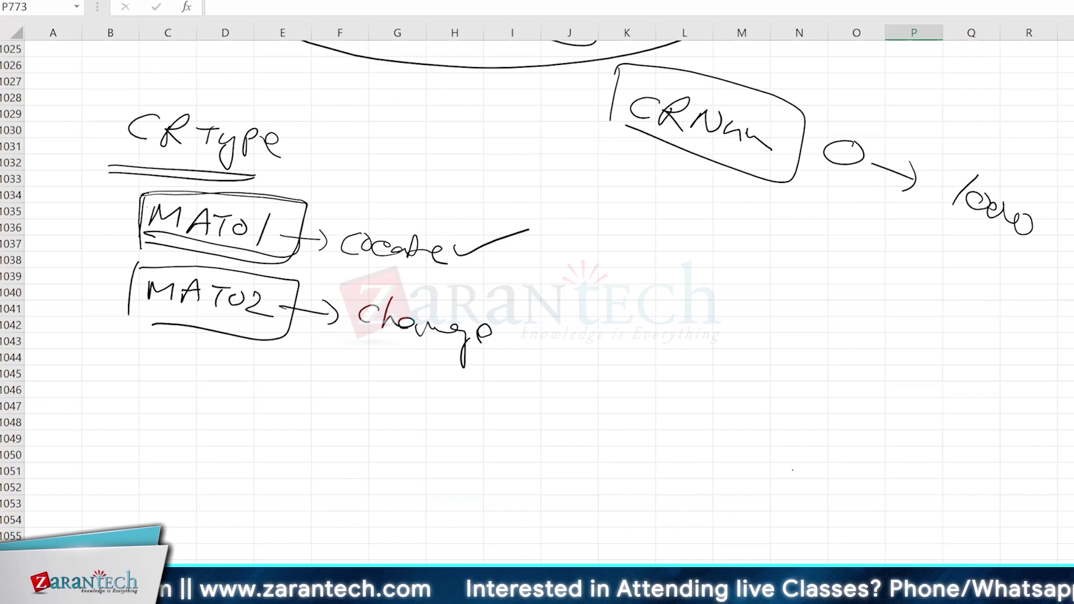
{"action": "left_click_drag", "start_coordinate": [678, 234], "coordinate": [670, 272]}
{"action": "left_click_drag", "start_coordinate": [695, 221], "coordinate": [641, 259]}
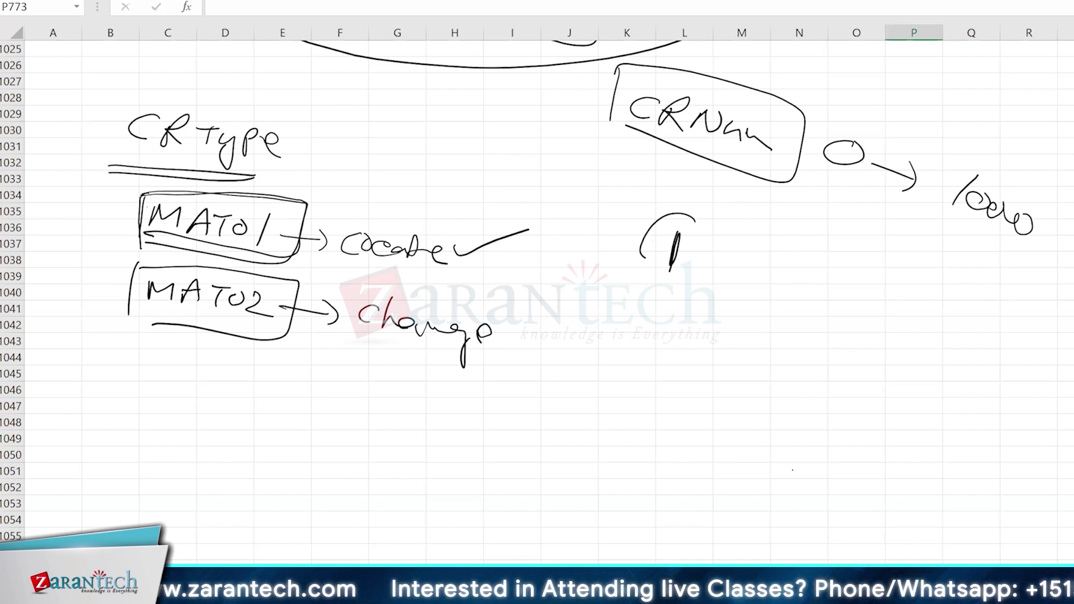
{"action": "left_click_drag", "start_coordinate": [697, 217], "coordinate": [648, 254]}
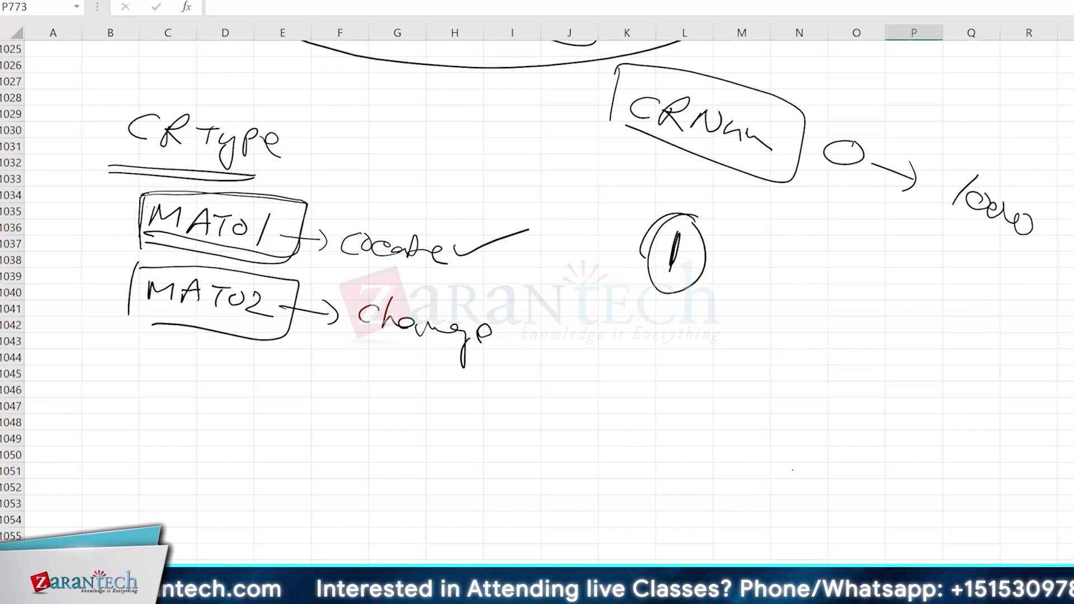
Retrace part of the MAT02 box and write a circled 2 below the circled 1
{"action": "left_click_drag", "start_coordinate": [193, 267], "coordinate": [194, 345]}
{"action": "left_click_drag", "start_coordinate": [250, 278], "coordinate": [309, 319]}
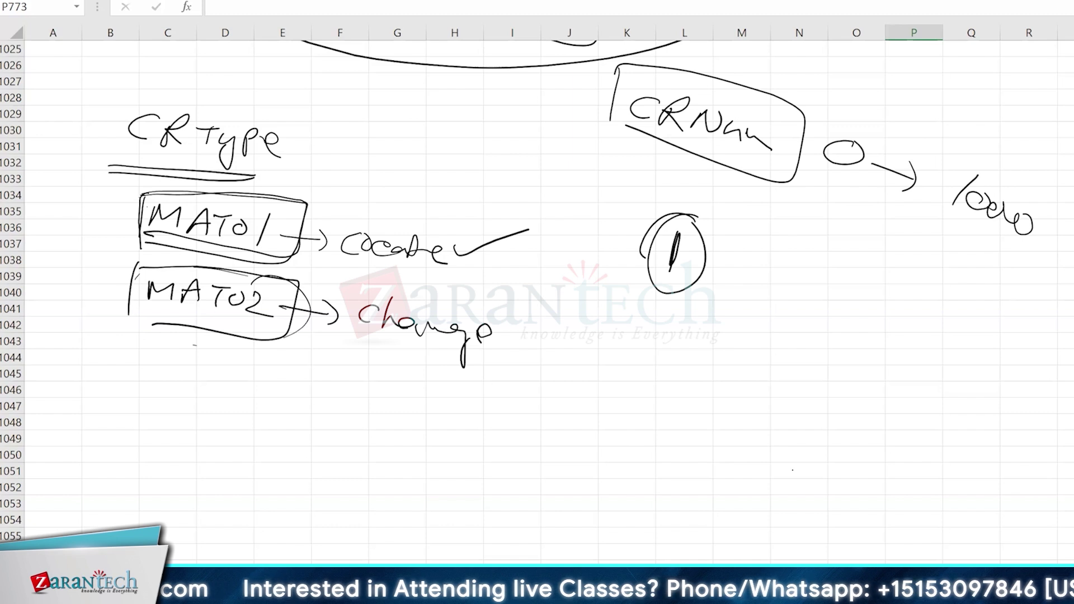
{"action": "left_click_drag", "start_coordinate": [661, 335], "coordinate": [674, 384]}
{"action": "left_click_drag", "start_coordinate": [694, 331], "coordinate": [718, 379]}
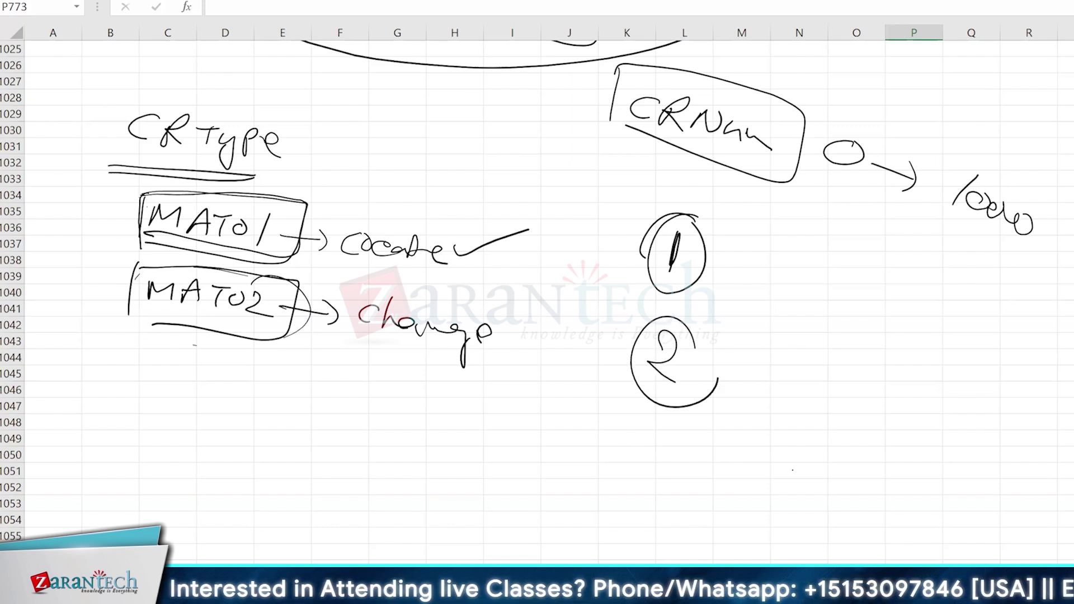
{"action": "left_click_drag", "start_coordinate": [684, 339], "coordinate": [719, 387]}
Retrace the outline of the CR Num box and draw a box around the number range starting at 0
{"action": "left_click_drag", "start_coordinate": [601, 122], "coordinate": [782, 183]}
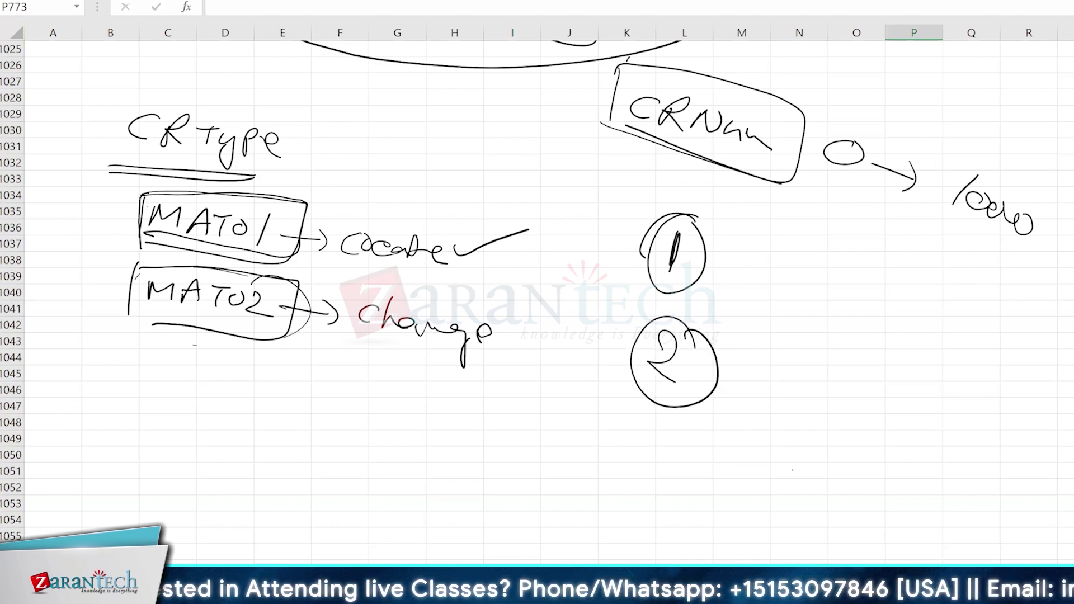
{"action": "mouse_move", "coordinate": [609, 142]}
{"action": "left_mouse_down"}
{"action": "mouse_move", "coordinate": [786, 128]}
{"action": "mouse_move", "coordinate": [670, 152]}
{"action": "left_mouse_up"}
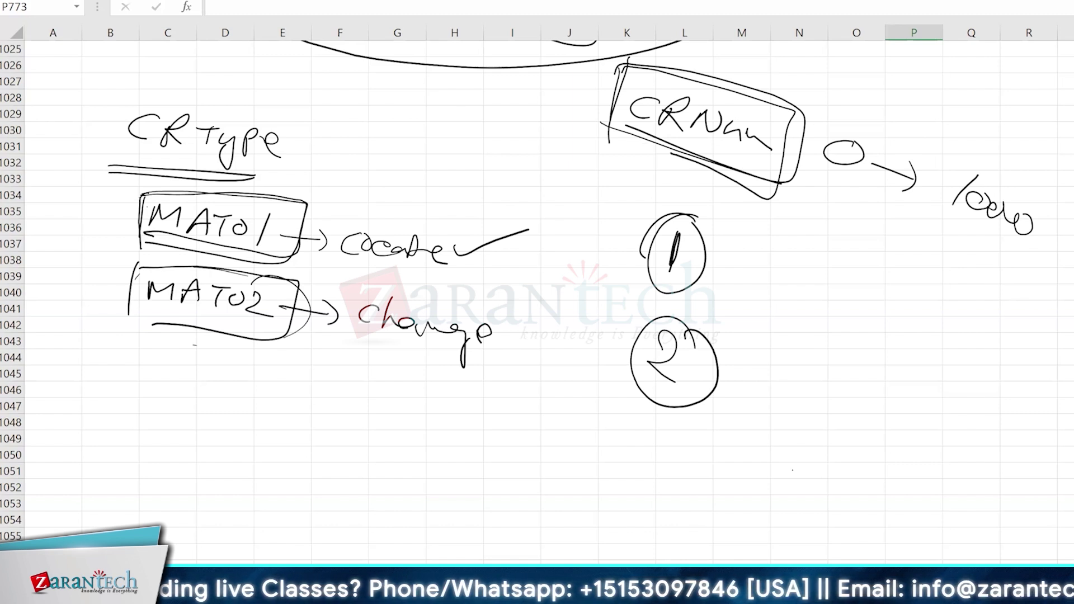
{"action": "mouse_move", "coordinate": [804, 199]}
{"action": "left_mouse_down"}
{"action": "mouse_move", "coordinate": [1044, 195]}
{"action": "mouse_move", "coordinate": [767, 180]}
{"action": "left_mouse_up"}
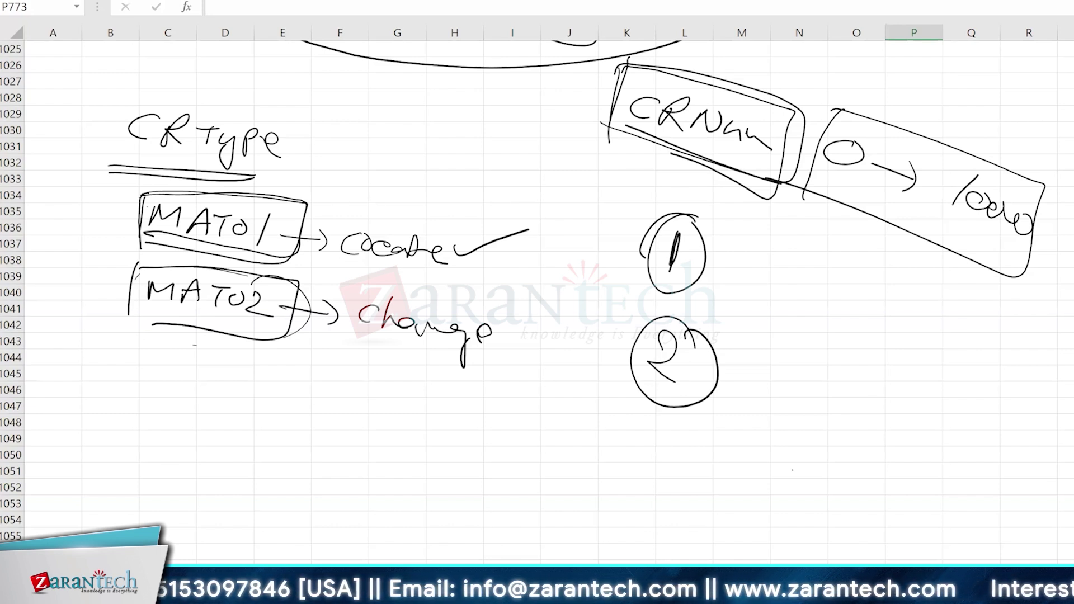
Add short strokes beside the MAT01 and MAT02 boxes and the empty rows beneath them, and outline the CR Num box once more
{"action": "left_click_drag", "start_coordinate": [89, 215], "coordinate": [181, 186]}
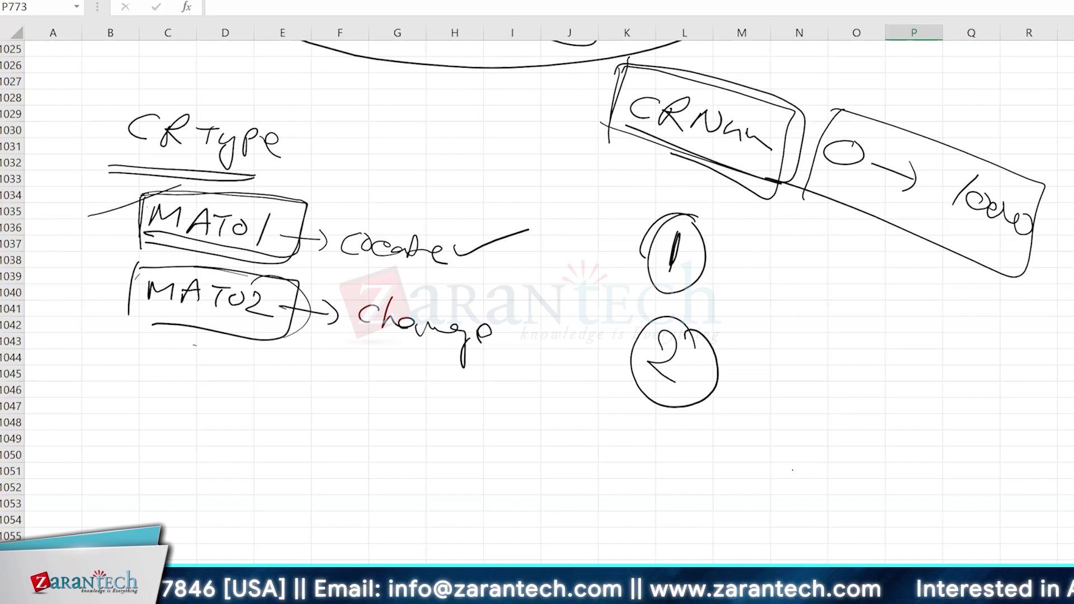
{"action": "left_click_drag", "start_coordinate": [104, 292], "coordinate": [138, 268]}
{"action": "left_click_drag", "start_coordinate": [92, 376], "coordinate": [131, 356]}
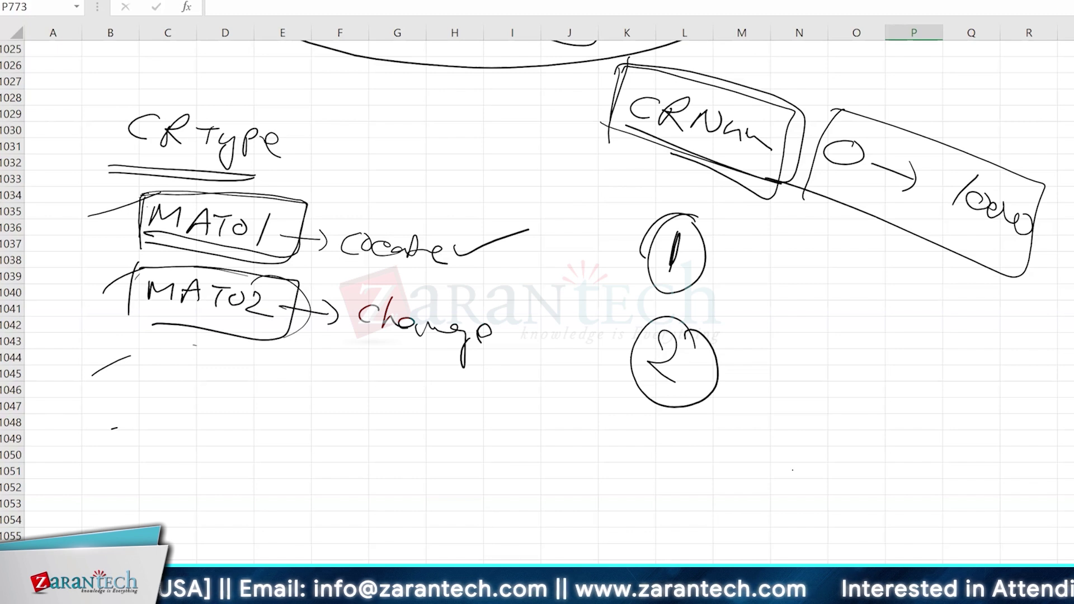
{"action": "mouse_move", "coordinate": [604, 124]}
{"action": "left_mouse_down"}
{"action": "mouse_move", "coordinate": [787, 104]}
{"action": "mouse_move", "coordinate": [629, 148]}
{"action": "left_mouse_up"}
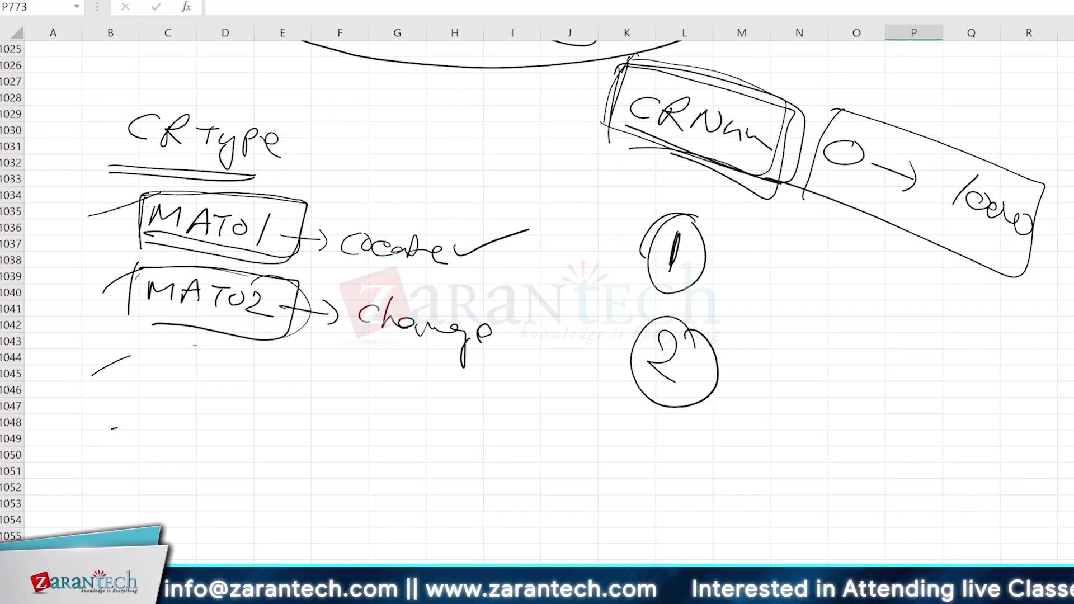
Switch to the Material: New $163 window, examine its change request number and temporary material number, and return to the spreadsheet
{"action": "left_click", "coordinate": [430, 590]}
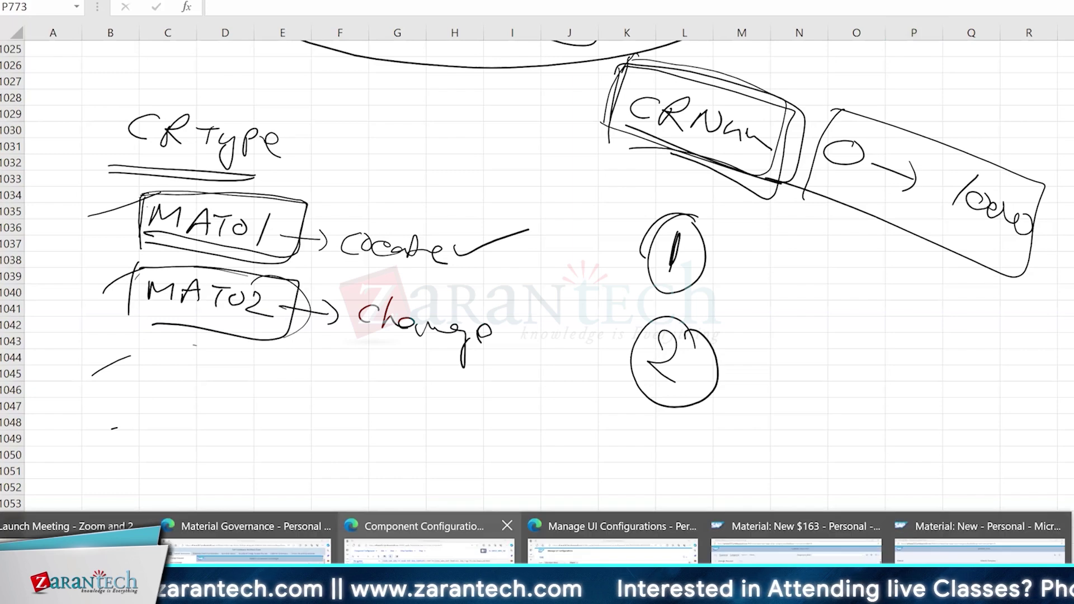
{"action": "left_click", "coordinate": [794, 545]}
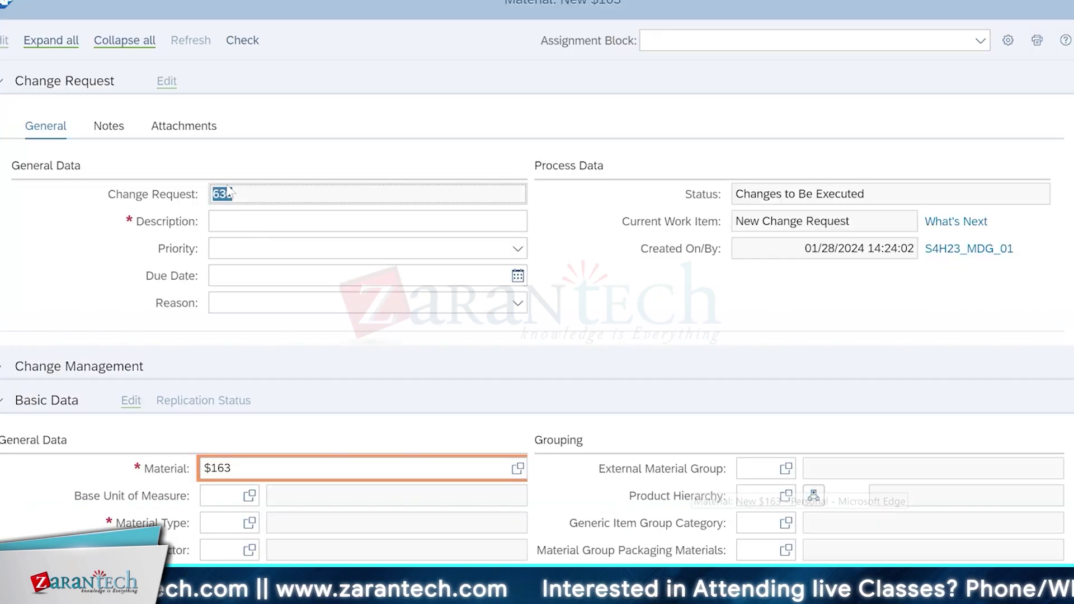
{"action": "left_click", "coordinate": [159, 469]}
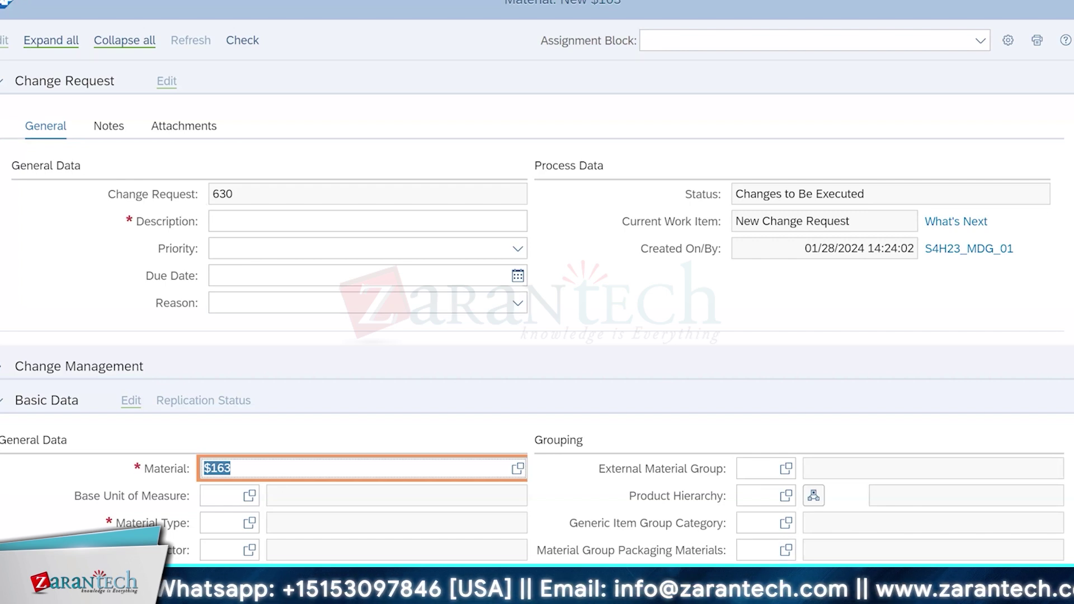
{"action": "key", "text": "alt+Tab"}
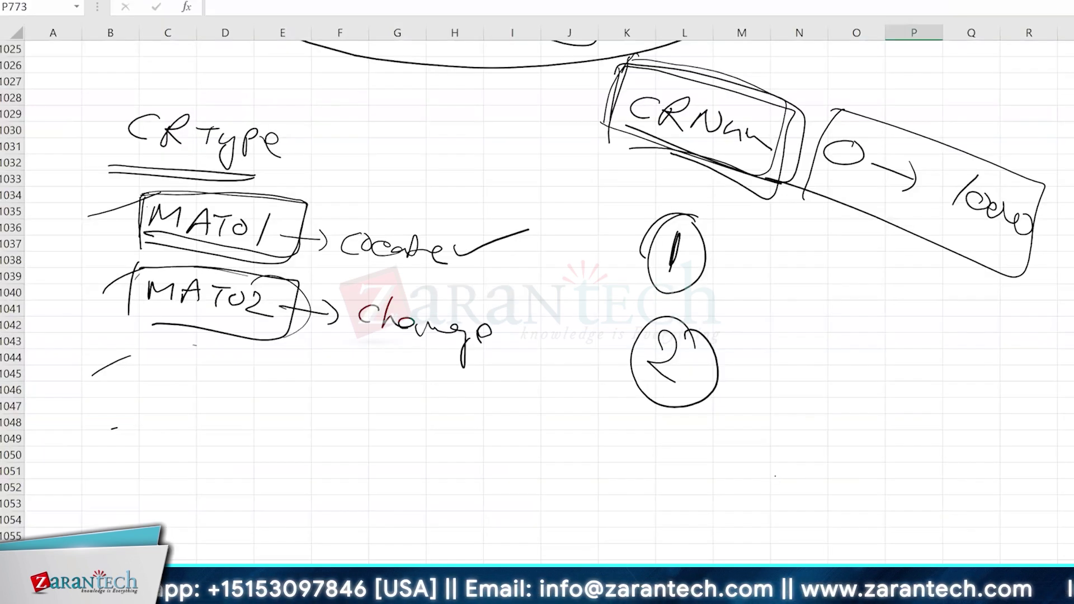
Handwrite MAT0A below the MAT02 box and draw a box around it
{"action": "mouse_move", "coordinate": [135, 381]}
{"action": "left_mouse_down"}
{"action": "mouse_move", "coordinate": [168, 363]}
{"action": "mouse_move", "coordinate": [200, 380]}
{"action": "mouse_move", "coordinate": [234, 362]}
{"action": "mouse_move", "coordinate": [240, 387]}
{"action": "mouse_move", "coordinate": [280, 417]}
{"action": "mouse_move", "coordinate": [283, 395]}
{"action": "left_mouse_up"}
{"action": "left_click_drag", "start_coordinate": [130, 342], "coordinate": [107, 395]}
{"action": "mouse_move", "coordinate": [122, 340]}
{"action": "left_mouse_down"}
{"action": "mouse_move", "coordinate": [319, 367]}
{"action": "mouse_move", "coordinate": [196, 403]}
{"action": "left_mouse_up"}
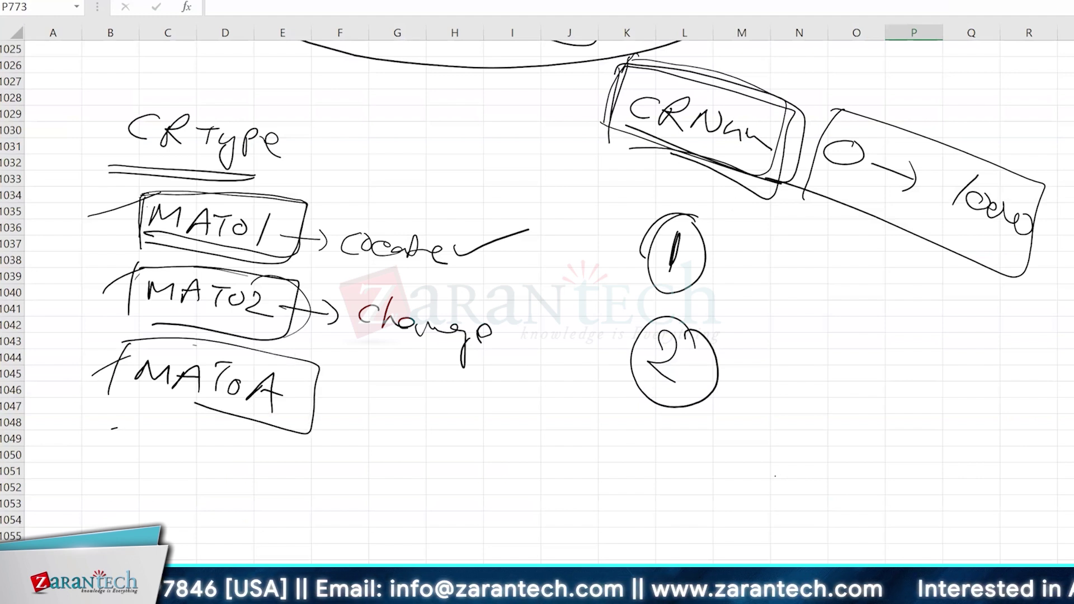
{"action": "left_click_drag", "start_coordinate": [107, 385], "coordinate": [205, 407]}
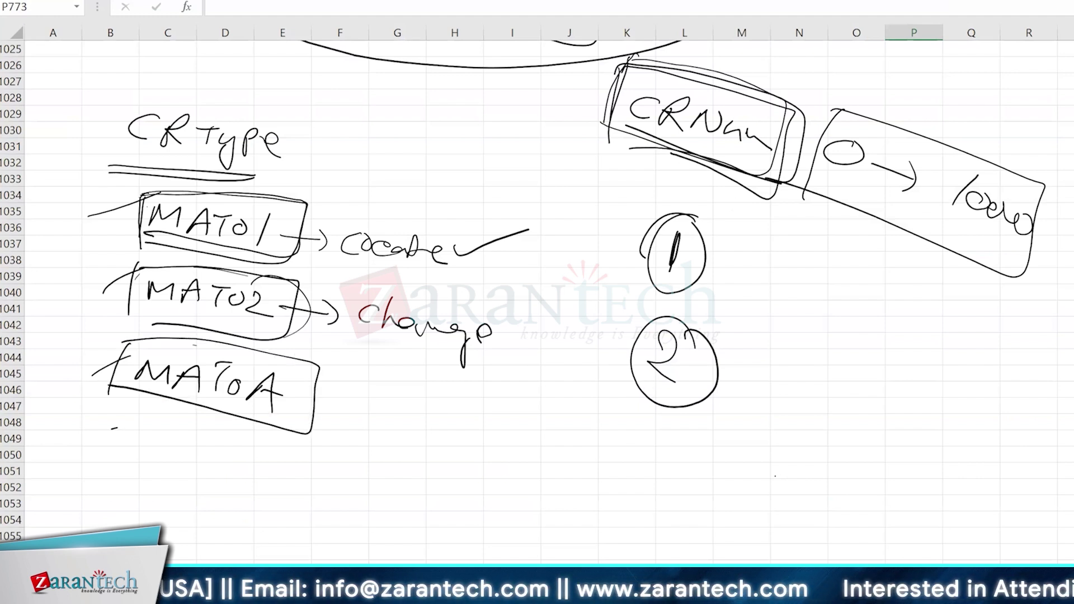
Draw a downward arrow from the MAT0A box to a handwritten abbreviation and circle the abbreviation
{"action": "left_click_drag", "start_coordinate": [294, 413], "coordinate": [321, 475]}
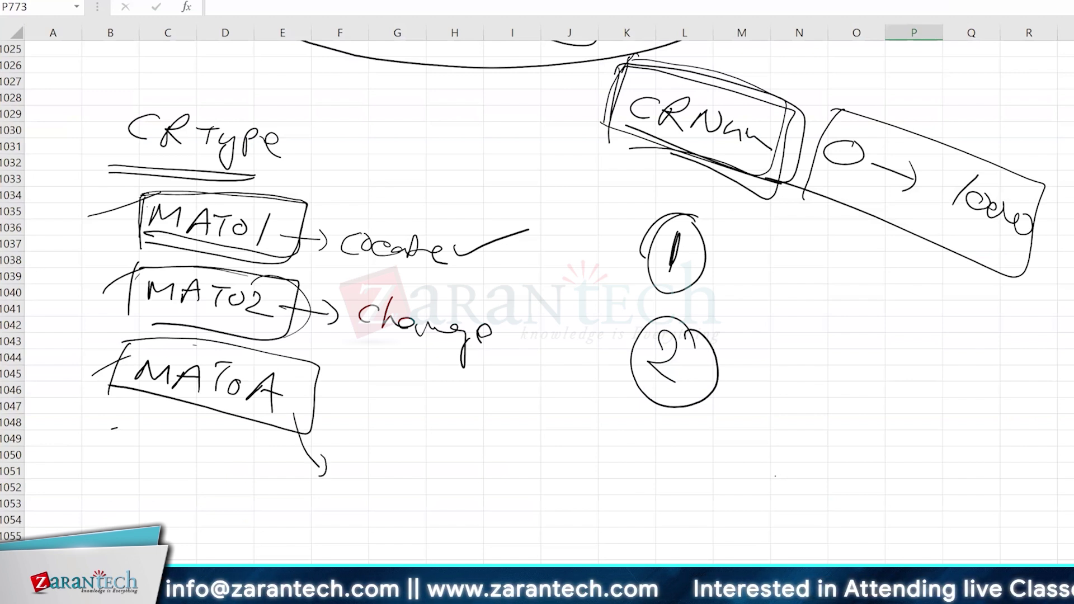
{"action": "left_click_drag", "start_coordinate": [343, 474], "coordinate": [361, 504]}
{"action": "left_click_drag", "start_coordinate": [376, 492], "coordinate": [395, 535]}
{"action": "left_click_drag", "start_coordinate": [381, 470], "coordinate": [392, 486]}
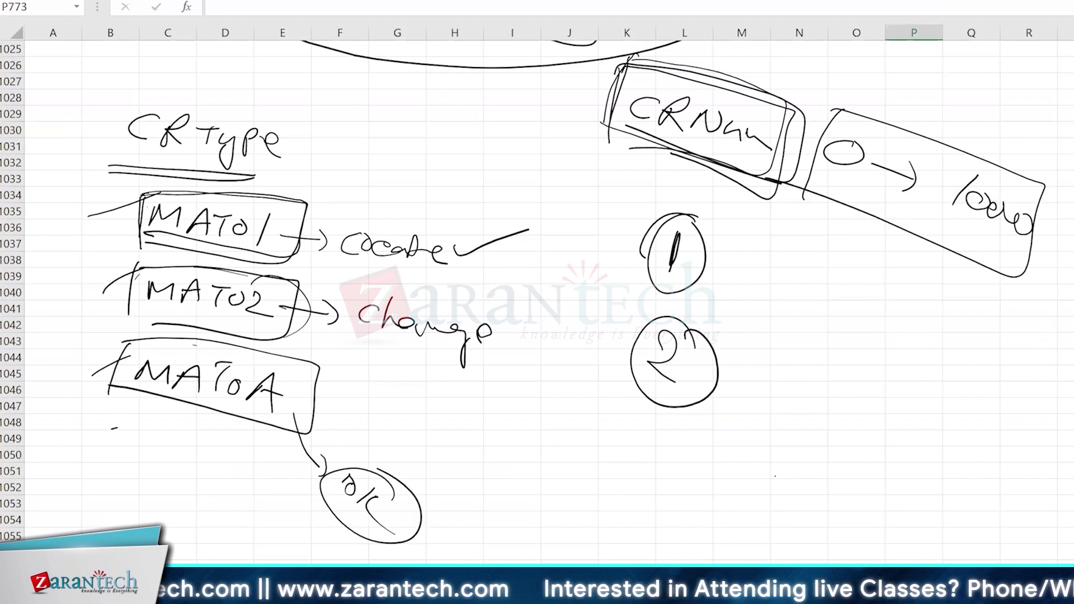
Draw a short horizontal arrow beside the MAT0A box and write a circled 3 below the circled 2
{"action": "left_click_drag", "start_coordinate": [332, 407], "coordinate": [381, 412]}
{"action": "left_click_drag", "start_coordinate": [382, 399], "coordinate": [384, 425]}
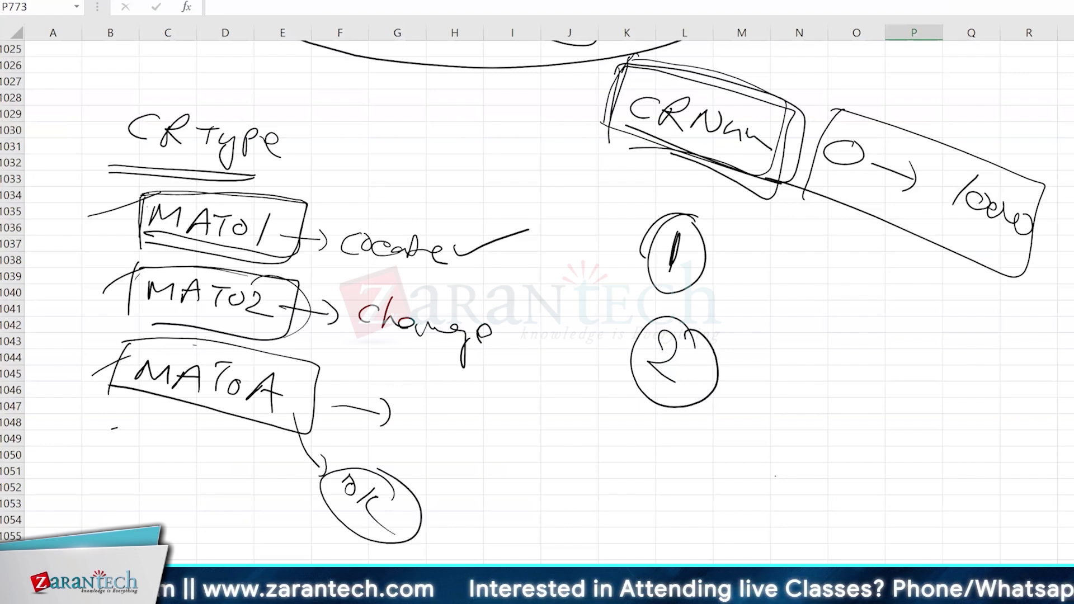
{"action": "left_click_drag", "start_coordinate": [643, 452], "coordinate": [629, 497]}
{"action": "left_click_drag", "start_coordinate": [663, 458], "coordinate": [669, 470]}
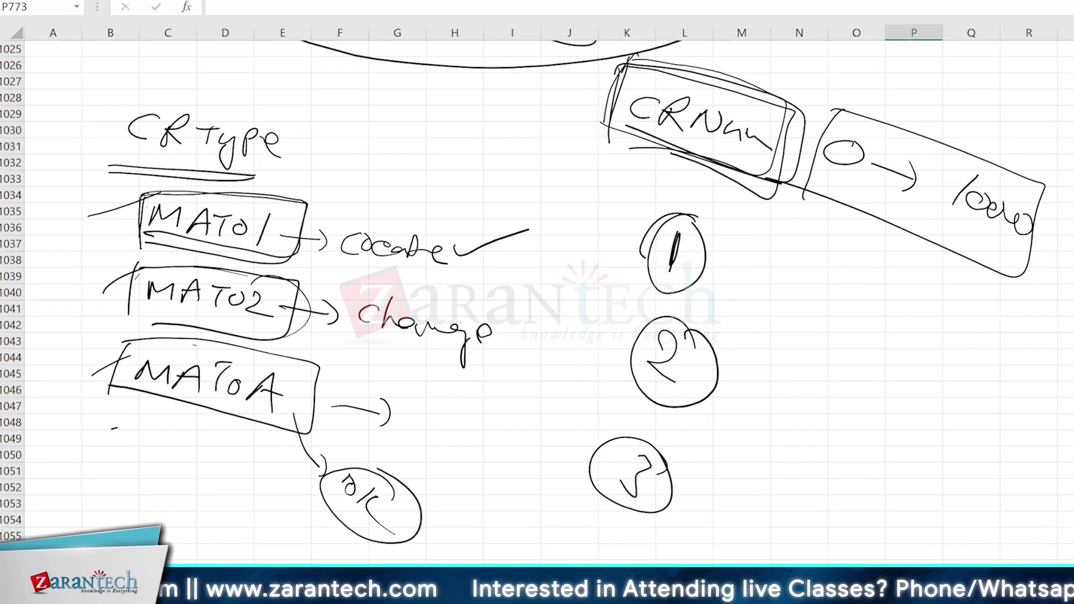
Switch to the Display IMG window and open Create Business Activity under Process Modeling
{"action": "mouse_move", "coordinate": [655, 593]}
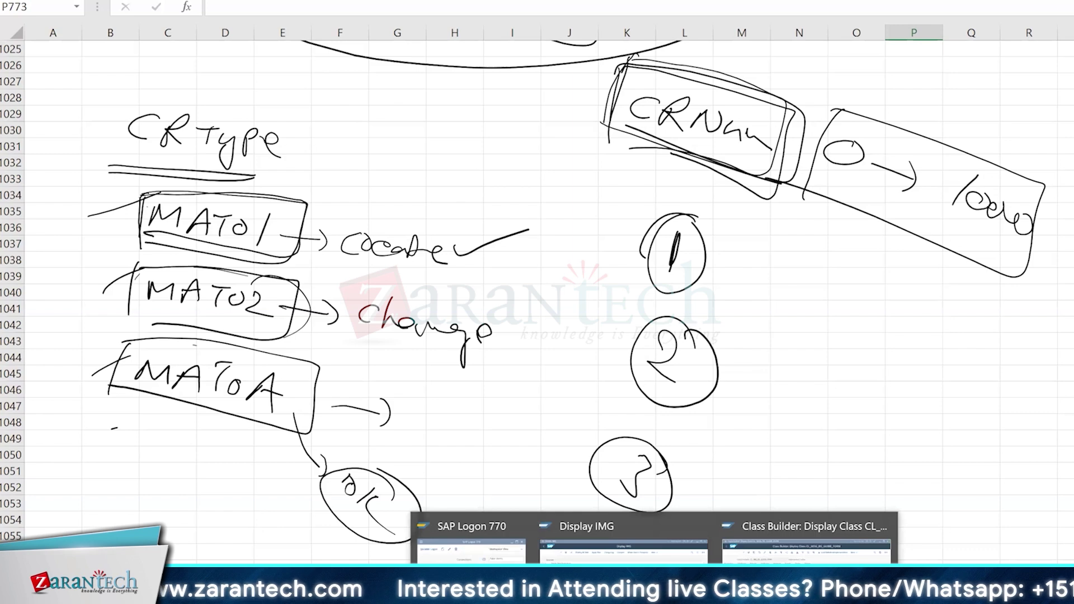
{"action": "left_click", "coordinate": [623, 546]}
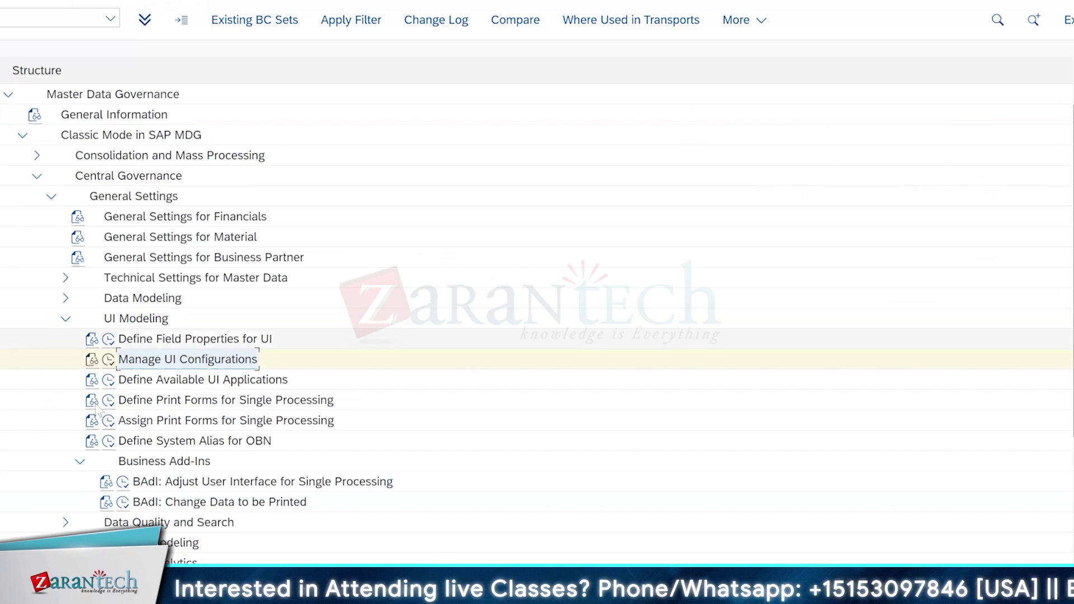
{"action": "left_click", "coordinate": [166, 545]}
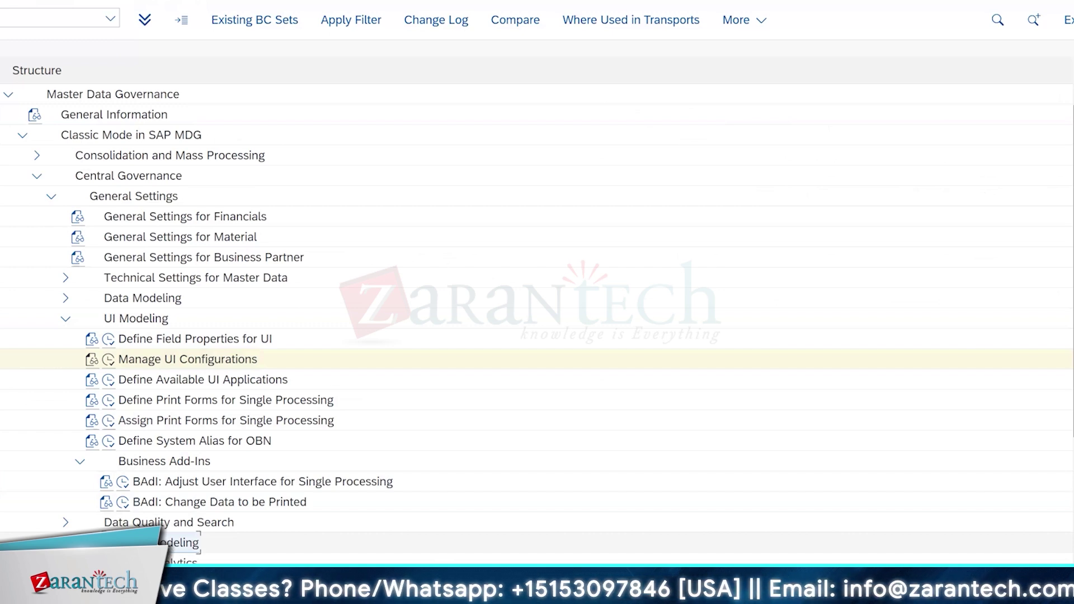
{"action": "left_click", "coordinate": [65, 543]}
{"action": "scroll", "coordinate": [259, 470], "scroll_direction": "down", "scroll_amount": 2}
{"action": "left_click", "coordinate": [80, 461]}
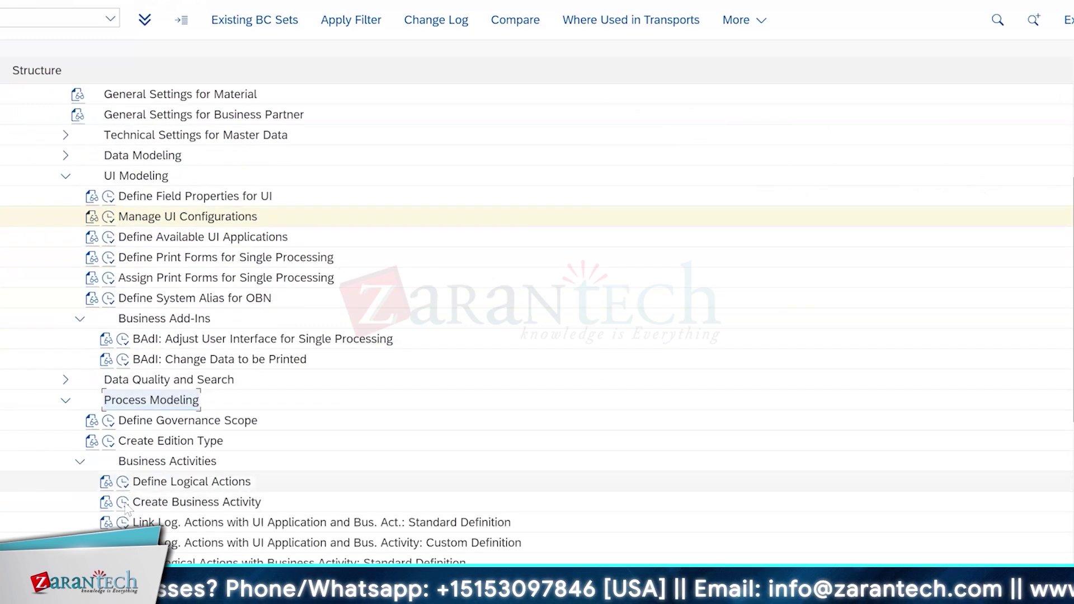
{"action": "left_click", "coordinate": [122, 502]}
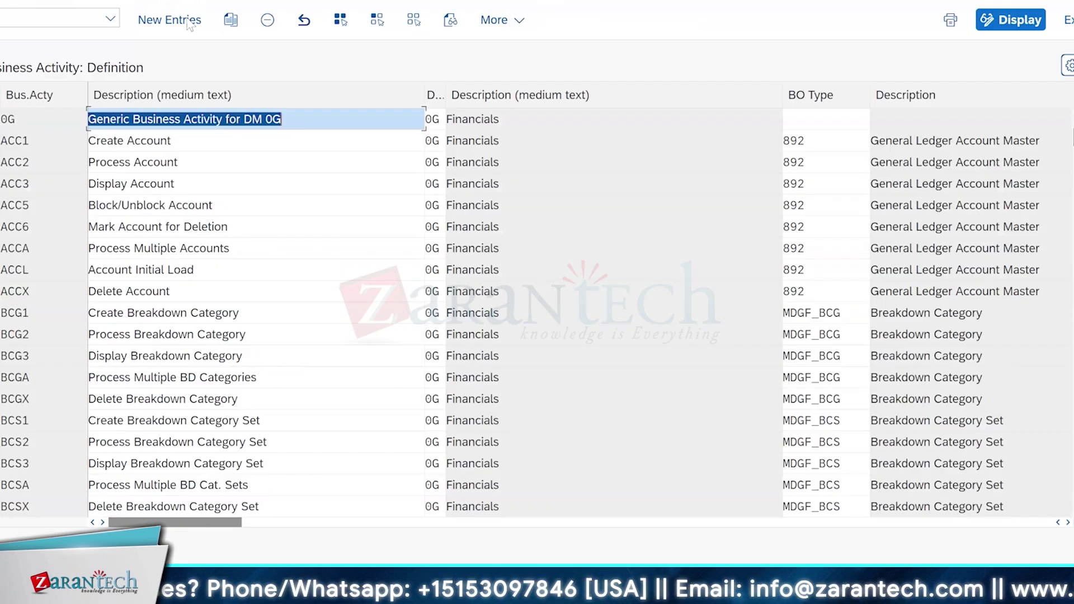
Add business activity YP01, "Material Create - Custom", with data model YP, BO type YP_BOT and logical action CREATE
{"action": "left_click", "coordinate": [187, 20]}
{"action": "type", "text": "YP01"}
{"action": "key", "text": "Tab"}
{"action": "type", "text": "Material Create - Custom"}
{"action": "key", "text": "Tab"}
{"action": "type", "text": "YP"}
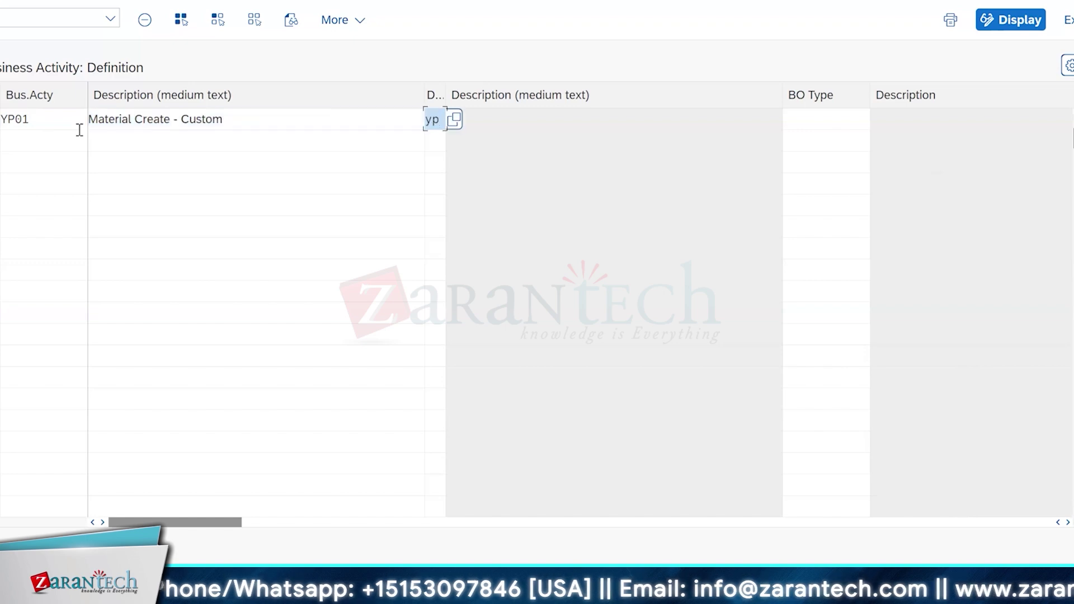
{"action": "key", "text": "Tab"}
{"action": "type", "text": "YP_"}
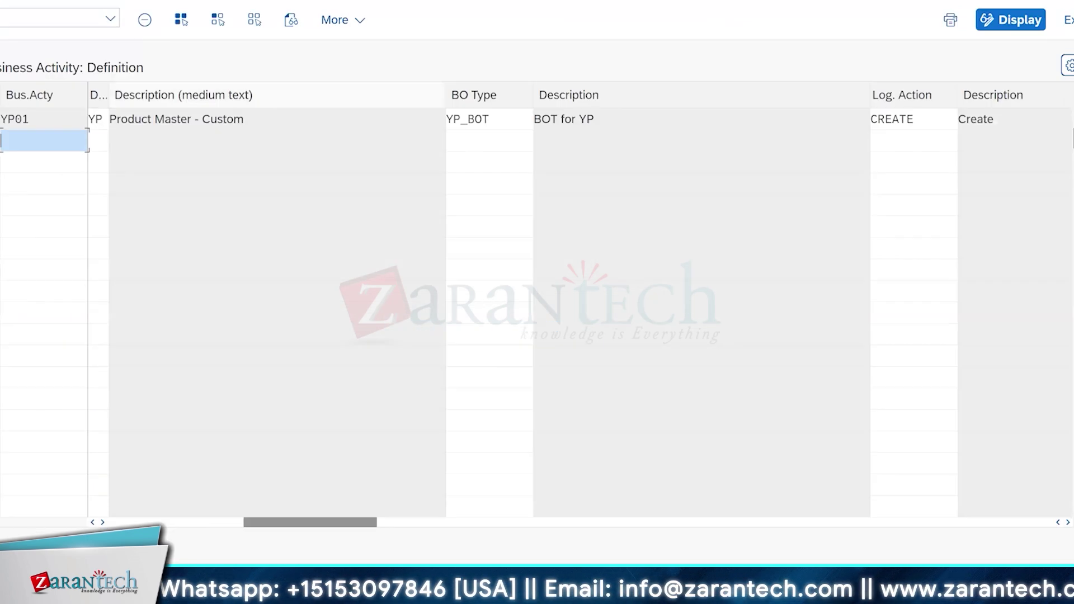
Add change request type YP_01 with data model YP and the description "Create Material - Custom"
{"action": "left_click", "coordinate": [80, 421]}
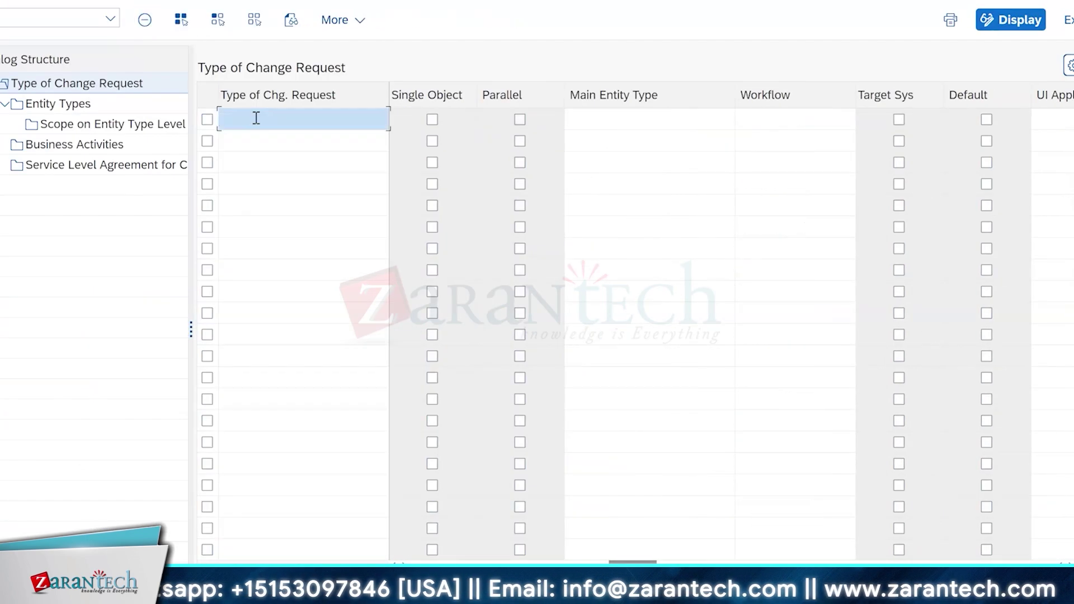
{"action": "type", "text": "YP_01"}
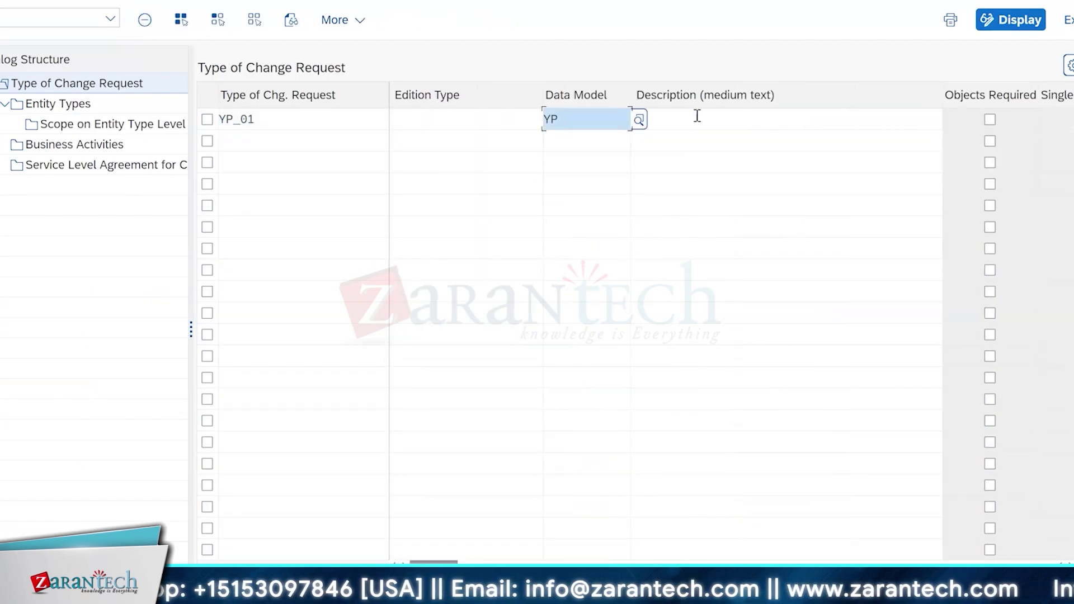
{"action": "left_click", "coordinate": [697, 116]}
{"action": "type", "text": "Create Material - Custom"}
Mark YP_01 as single object and set main entity type YPRODUCT, workflow WS75700040 and UI application USMD_OVP_GEN
{"action": "left_click", "coordinate": [431, 120]}
{"action": "left_click", "coordinate": [649, 119]}
{"action": "left_click", "coordinate": [744, 120]}
{"action": "left_click", "coordinate": [770, 117]}
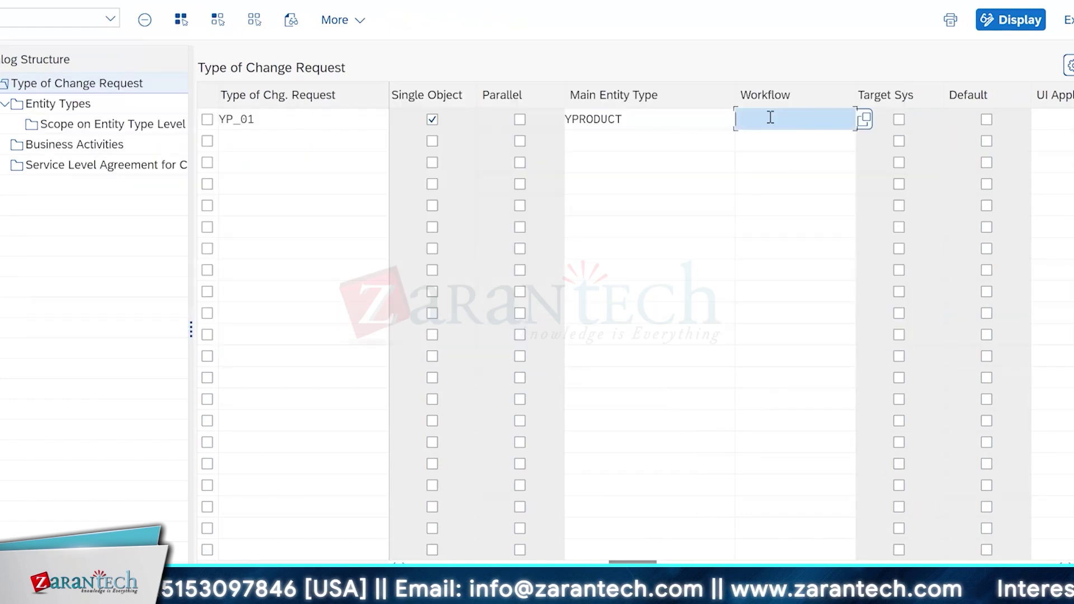
{"action": "type", "text": "WS75700040"}
{"action": "scroll", "coordinate": [946, 126], "scroll_direction": "right", "scroll_amount": 3}
{"action": "left_click", "coordinate": [758, 120]}
{"action": "type", "text": "USMD_OVP_GEN"}
{"action": "scroll", "coordinate": [952, 117], "scroll_direction": "right", "scroll_amount": 3}
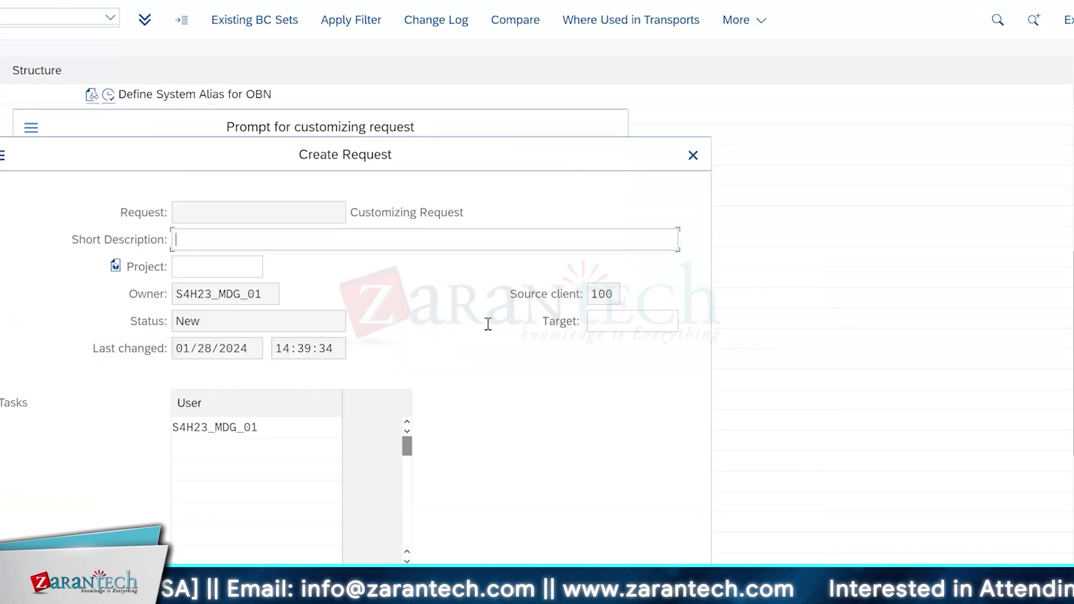
Create a customizing request described "YP - Config" and assign business activity YP01 to change request type YP_01
{"action": "type", "text": "YP - Config"}
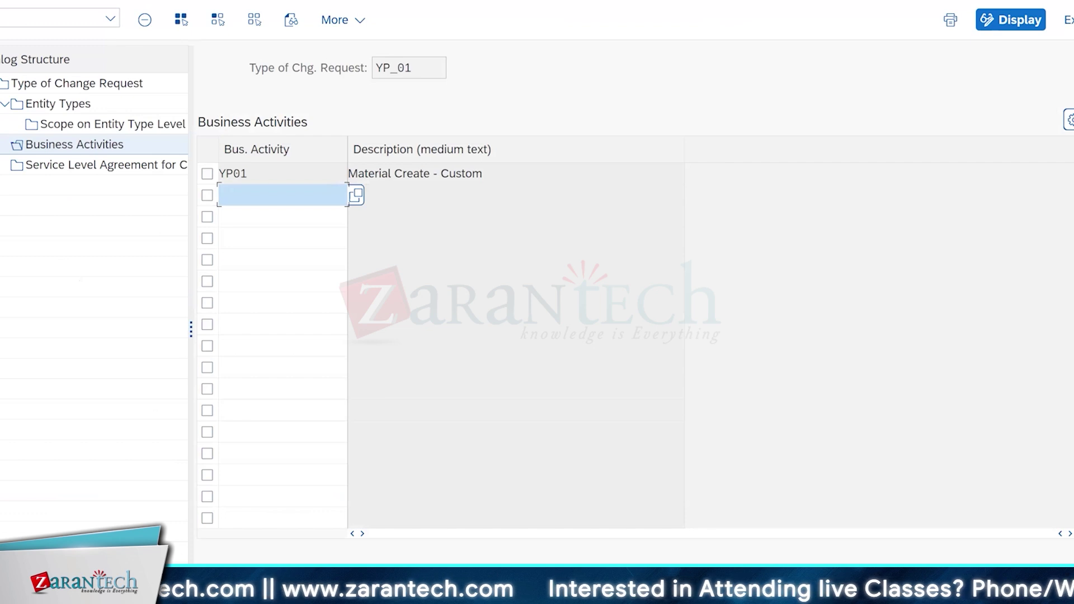
{"action": "key", "text": "F3"}
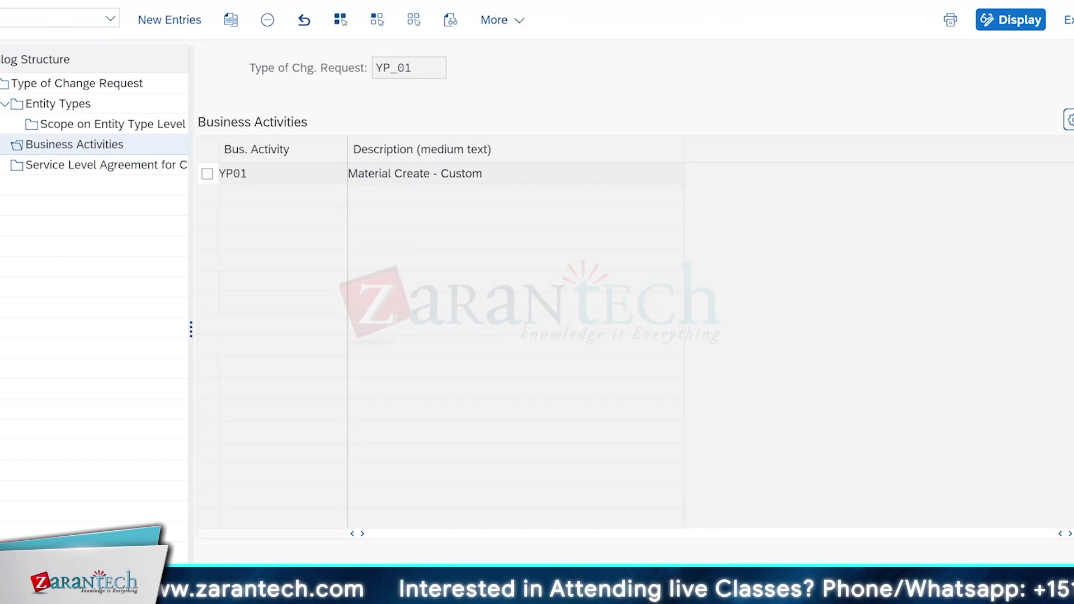
{"action": "key", "text": "F3"}
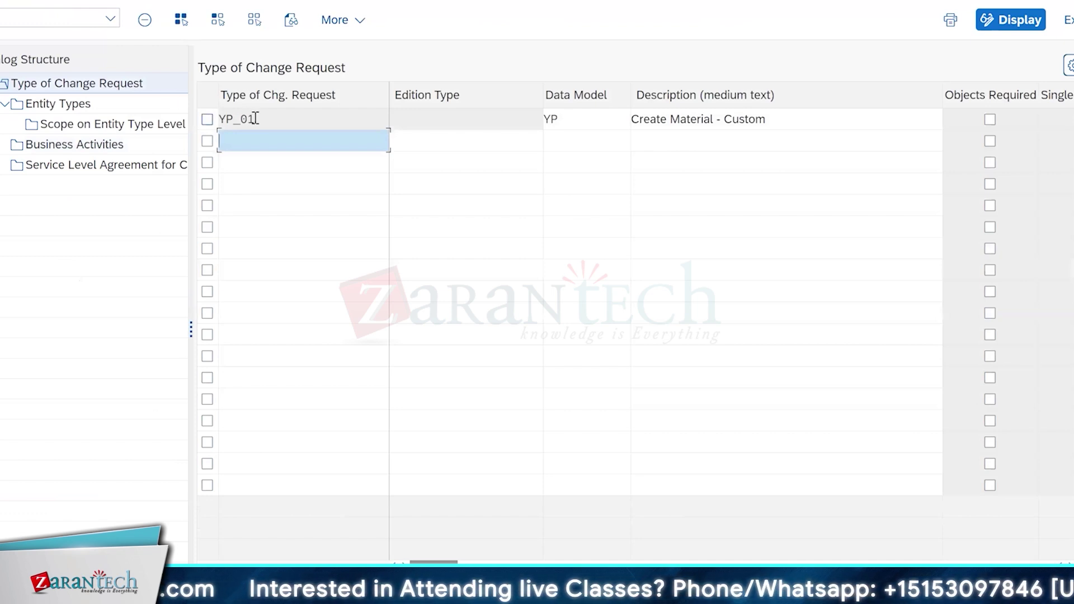
Copy the change request type YP_01 and open Assign Processor to Change Request Step Number (Simple Workflow)
{"action": "left_click_drag", "start_coordinate": [272, 112], "coordinate": [130, 135]}
{"action": "key", "text": "ctrl+c"}
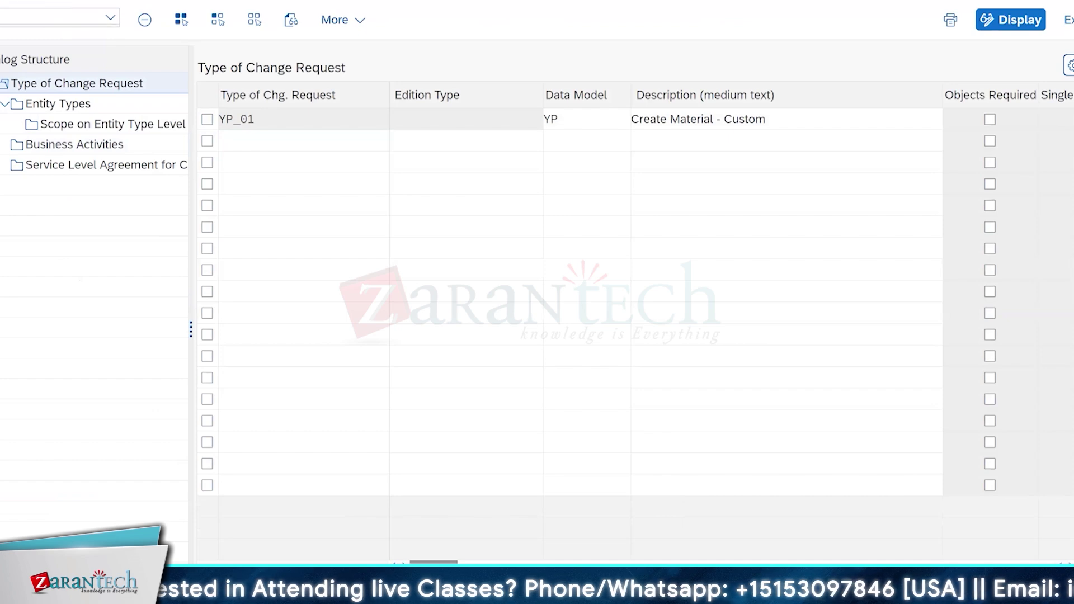
{"action": "key", "text": "F3"}
{"action": "left_click", "coordinate": [80, 380]}
{"action": "left_click", "coordinate": [94, 502]}
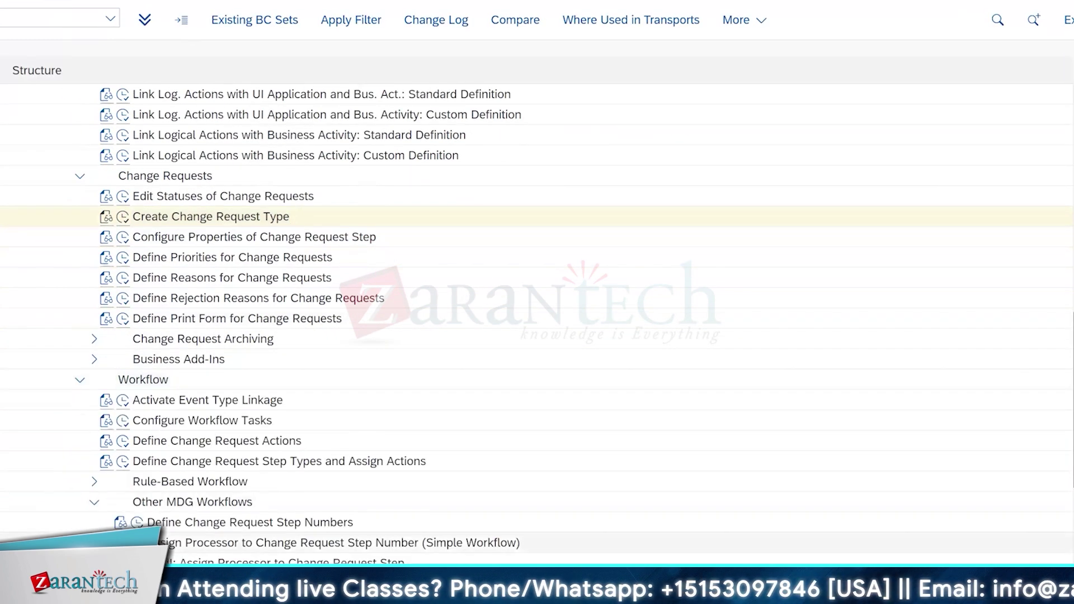
{"action": "left_click", "coordinate": [137, 543]}
Start new processor assignment entries and enter change request type YP_01 in the first four rows
{"action": "left_click", "coordinate": [169, 20]}
{"action": "key", "text": "ctrl+v"}
{"action": "left_click", "coordinate": [52, 143]}
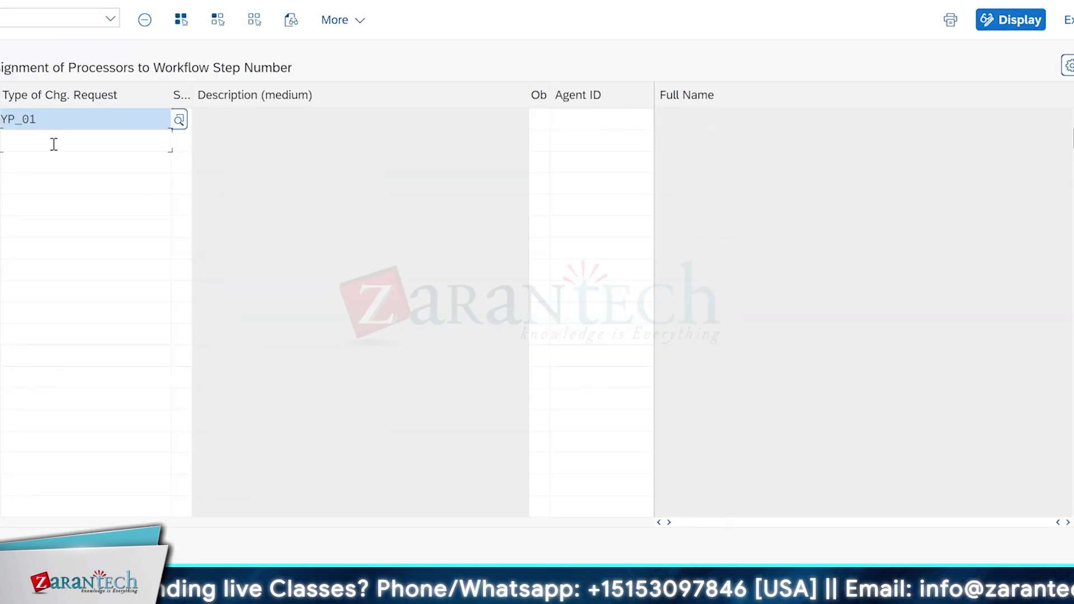
{"action": "key", "text": "ctrl+v"}
{"action": "left_click", "coordinate": [36, 163]}
{"action": "key", "text": "ctrl+v"}
{"action": "left_click", "coordinate": [18, 185]}
{"action": "key", "text": "ctrl+v"}
Number the workflow steps of the four YP_01 rows 0, 1, 2 and 3
{"action": "left_click", "coordinate": [186, 120]}
{"action": "type", "text": "1"}
{"action": "left_click", "coordinate": [182, 162]}
{"action": "type", "text": "2"}
{"action": "left_click", "coordinate": [180, 185]}
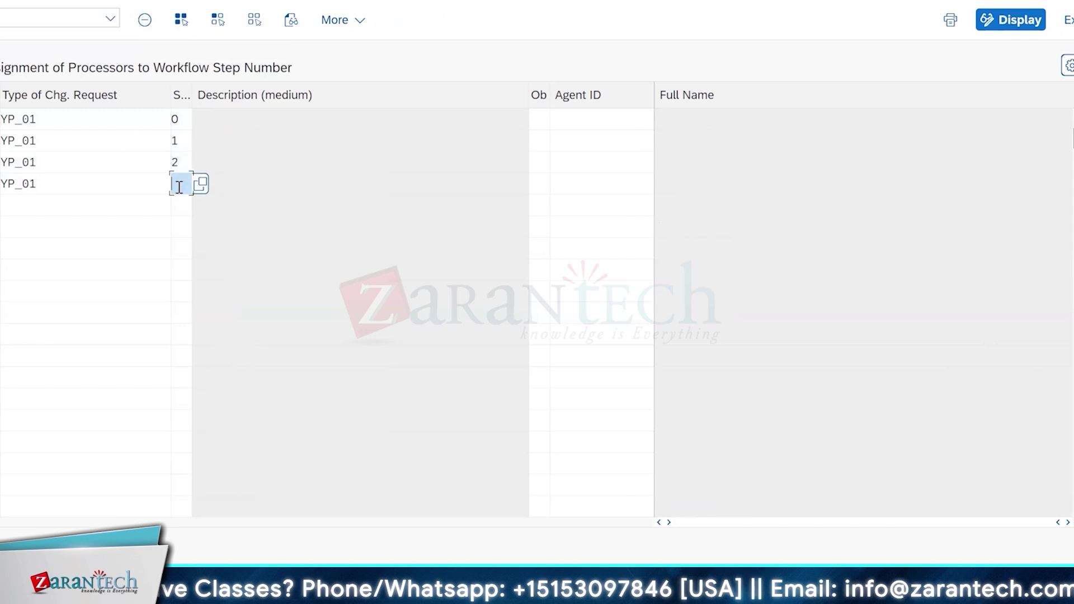
{"action": "type", "text": "3"}
Set the object type to US in all four YP_01 rows
{"action": "left_click", "coordinate": [541, 116]}
{"action": "type", "text": "US"}
{"action": "left_click", "coordinate": [543, 141]}
{"action": "type", "text": "US"}
{"action": "left_click", "coordinate": [540, 184]}
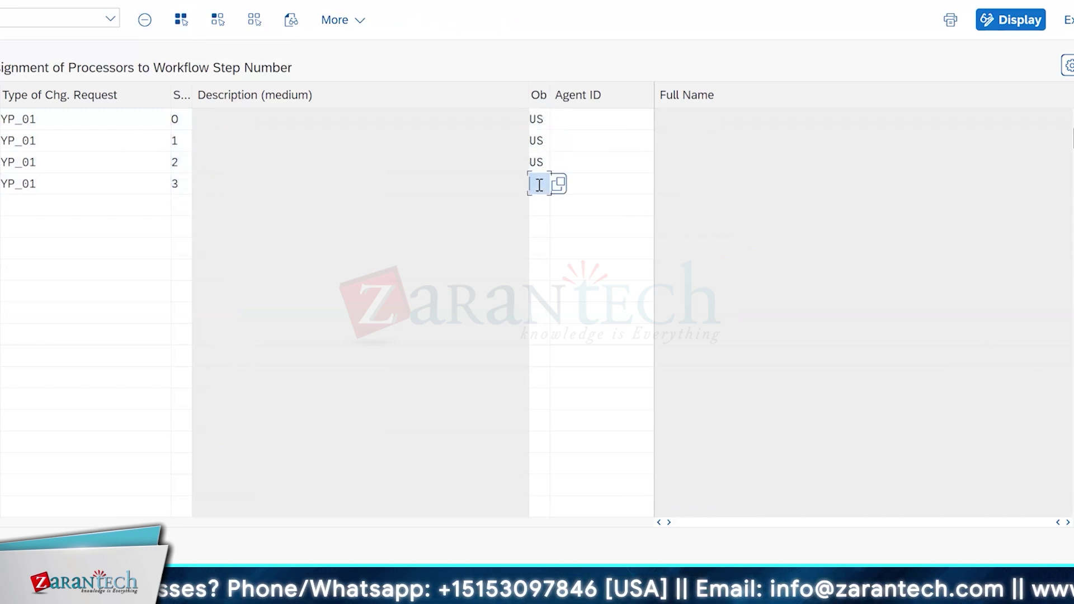
{"action": "type", "text": "US"}
Look up the logged-on user in the system information and enter S4H23_MDG_01 as agent ID for step 0
{"action": "left_click", "coordinate": [582, 116]}
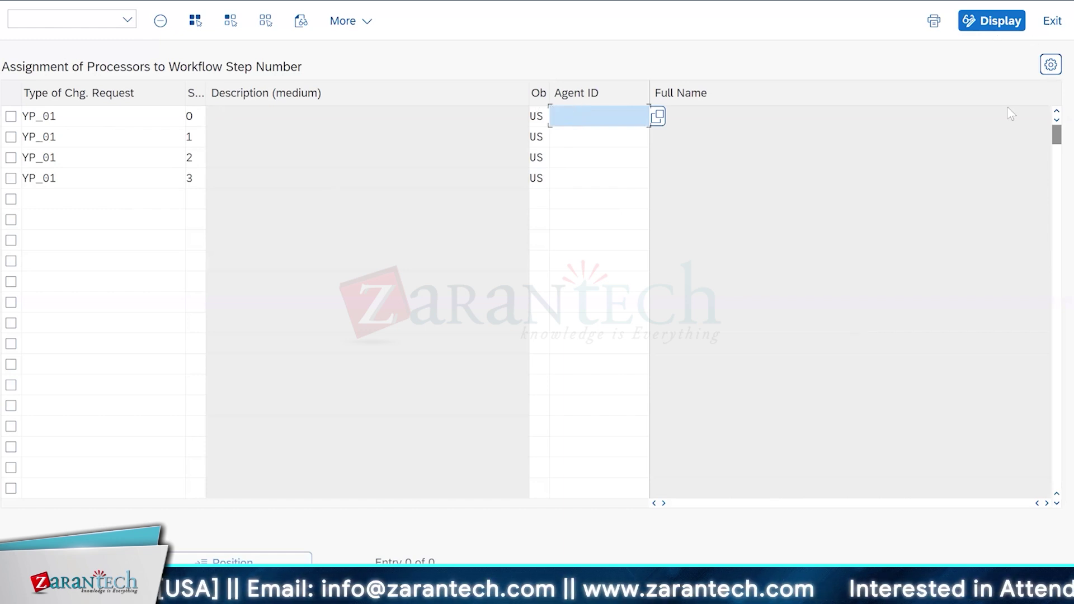
{"action": "left_click", "coordinate": [950, 30]}
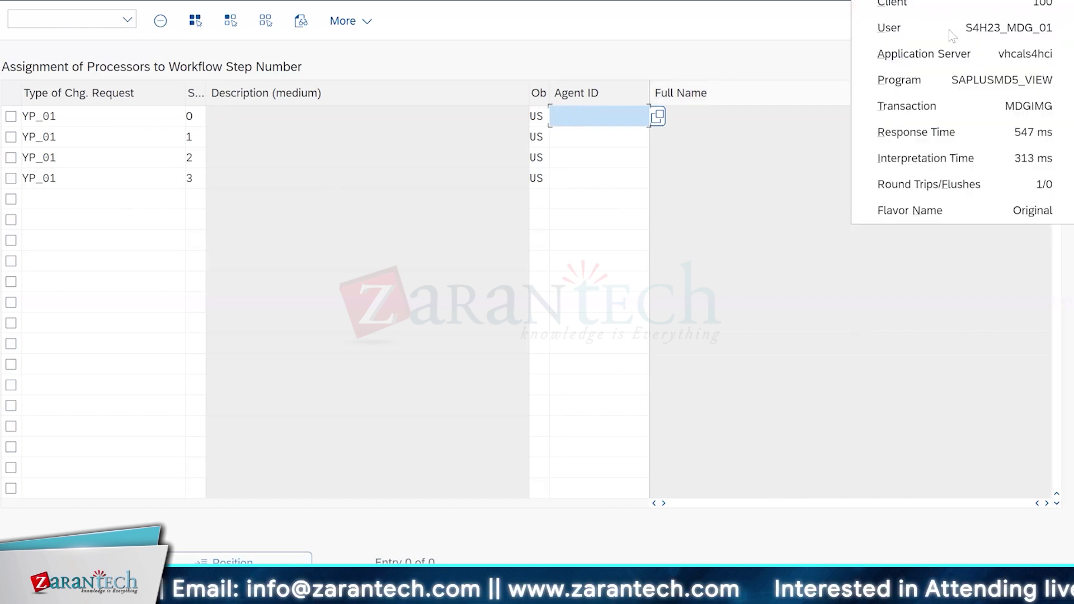
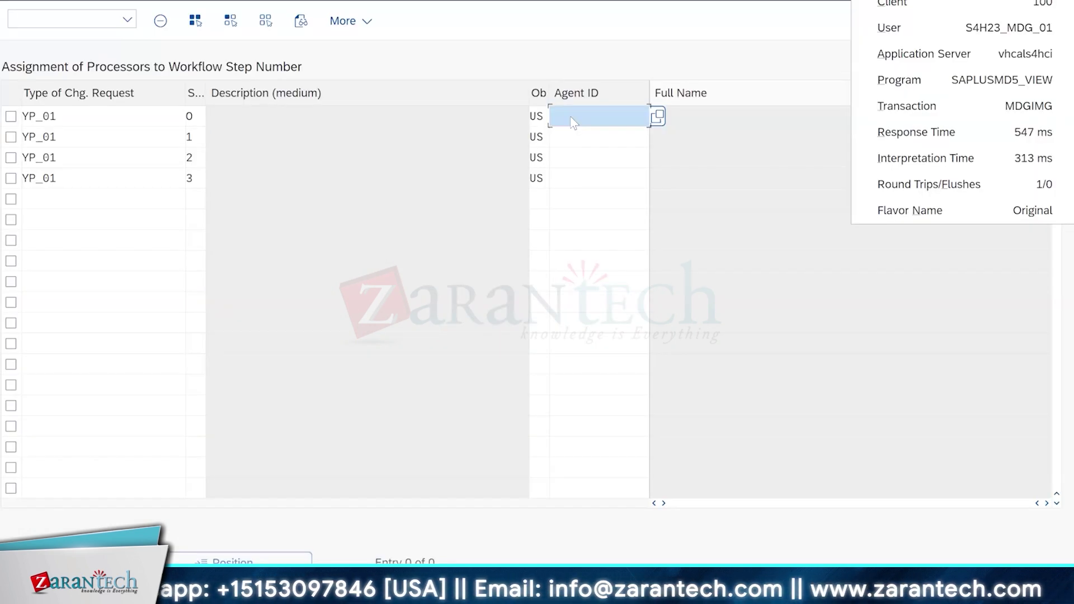
{"action": "left_click", "coordinate": [571, 117]}
{"action": "type", "text": "4H23_MDG_01"}
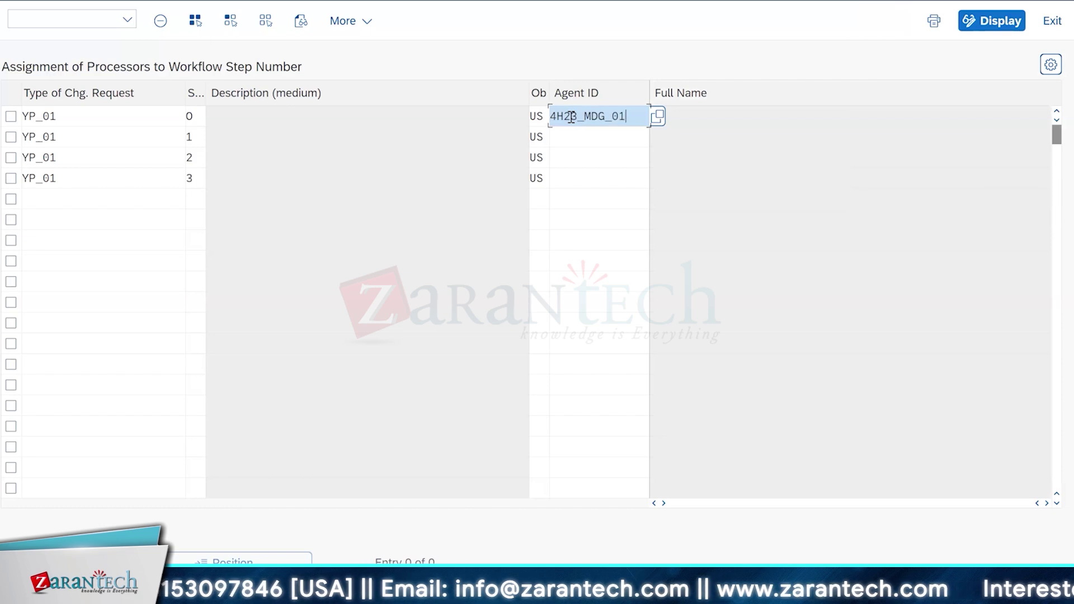
{"action": "key", "text": "shift+Home"}
{"action": "key", "text": "Home"}
{"action": "type", "text": "S"}
{"action": "key", "text": "ctrl+a"}
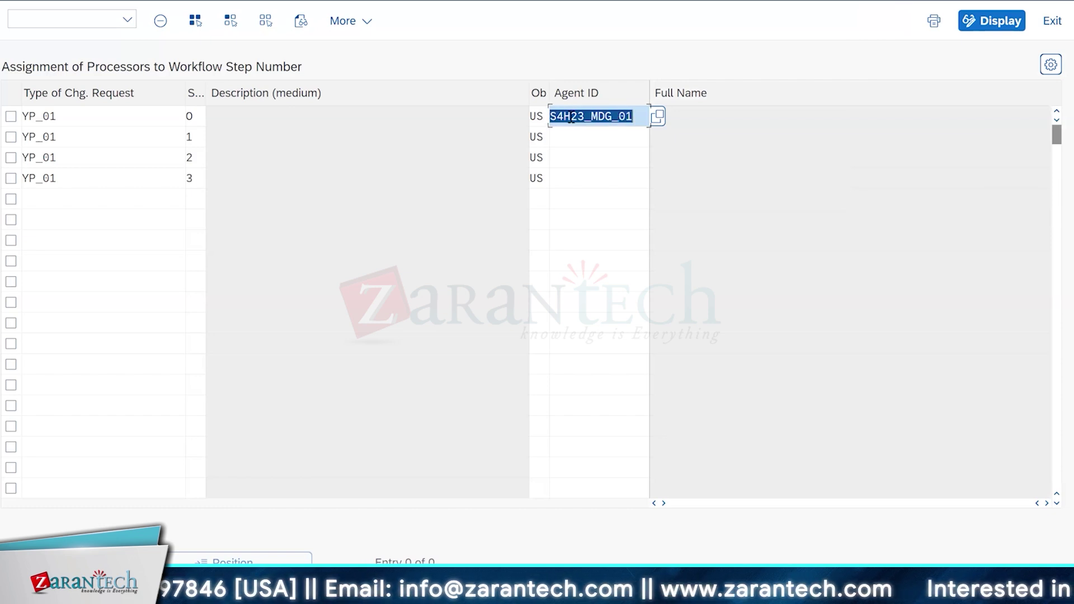
Copy the agent ID S4H23_MDG_01 to the rows for steps 1, 2 and 3 and validate the entries
{"action": "key", "text": "ctrl+c"}
{"action": "left_click", "coordinate": [572, 138]}
{"action": "key", "text": "ctrl+v"}
{"action": "left_click", "coordinate": [572, 160]}
{"action": "key", "text": "ctrl+v"}
{"action": "left_click", "coordinate": [565, 180]}
{"action": "key", "text": "ctrl+v"}
{"action": "key", "text": "Return"}
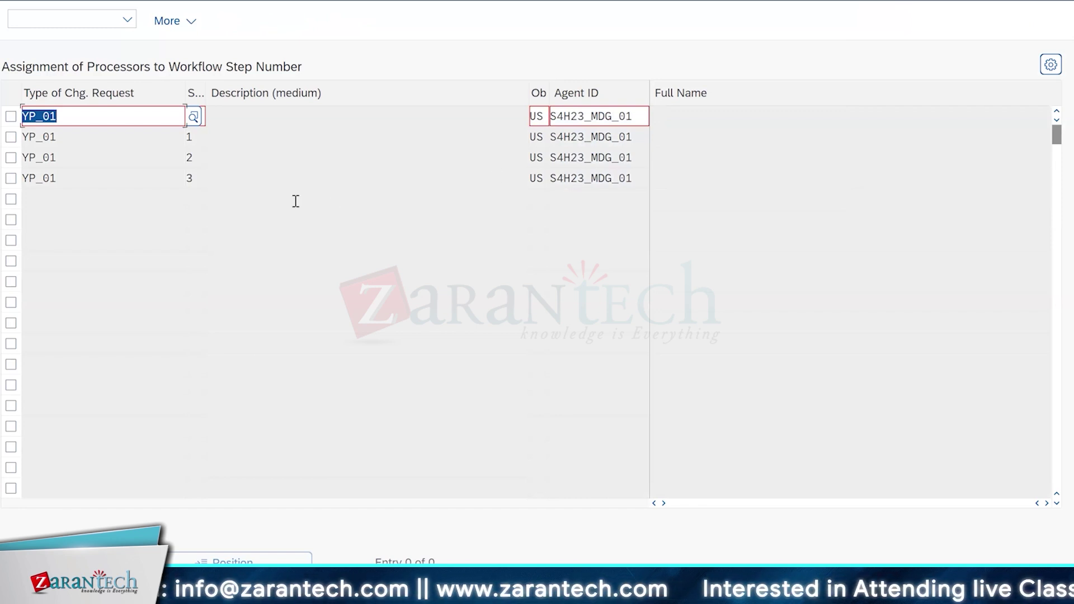
Choose step 0, Submission, from the step number value list for the first YP_01 row and validate the entries again
{"action": "left_click", "coordinate": [98, 117]}
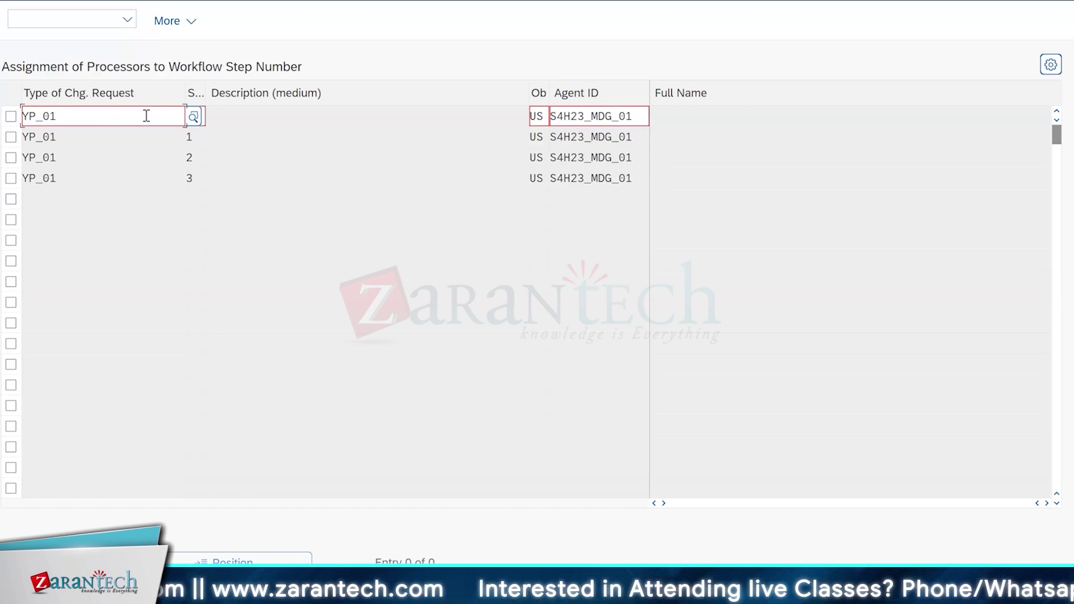
{"action": "left_click", "coordinate": [190, 116]}
{"action": "type", "text": "0"}
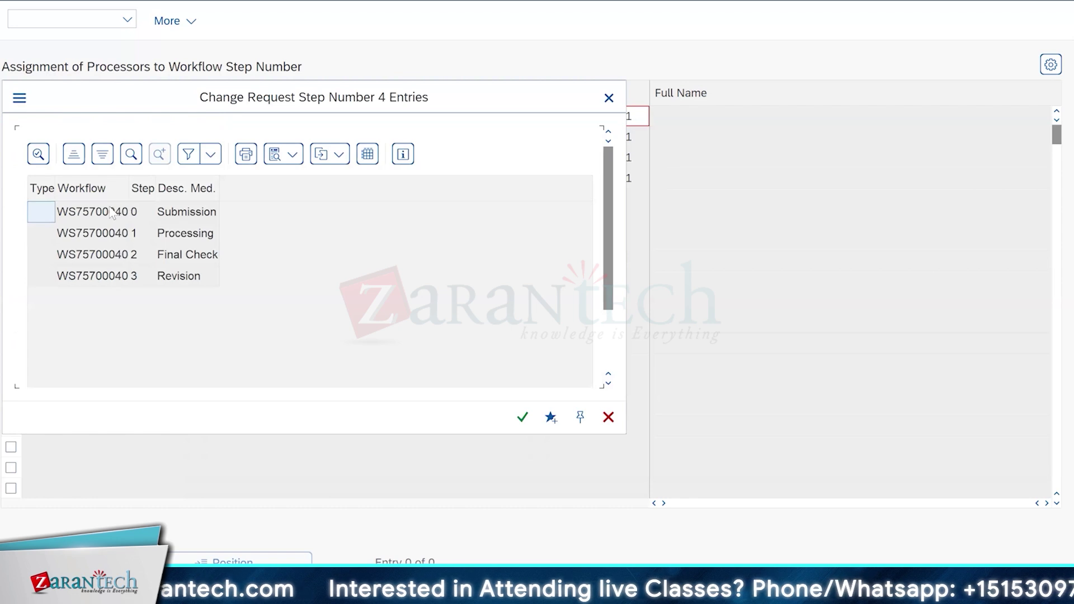
{"action": "double_click", "coordinate": [110, 213]}
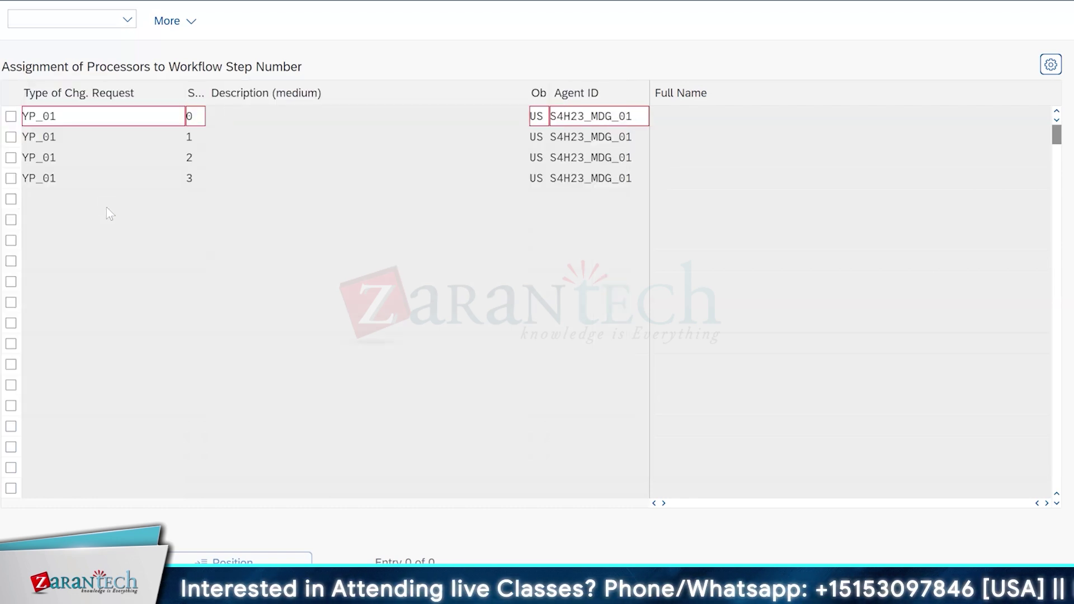
{"action": "left_click", "coordinate": [107, 208]}
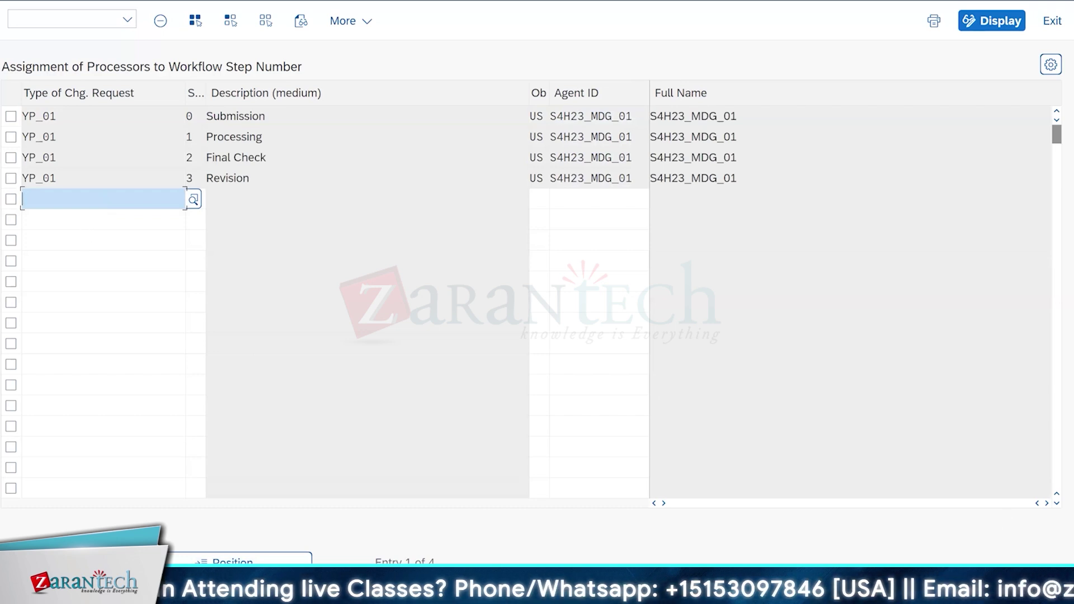
Save the processor assignments to the customizing request and return to the SAP Easy Access menu
{"action": "key", "text": "ctrl+s"}
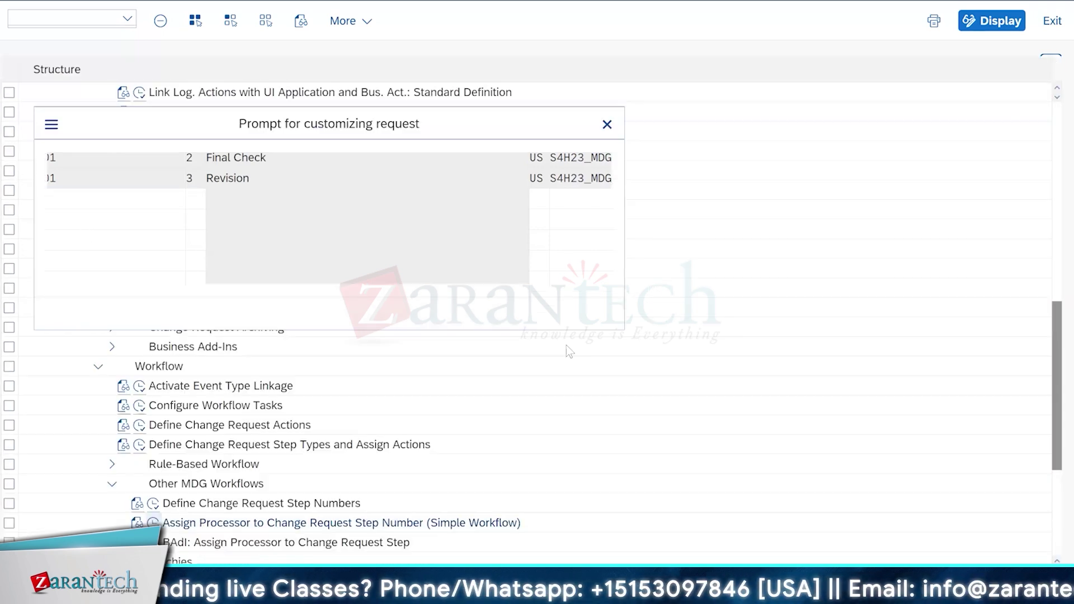
{"action": "left_click", "coordinate": [403, 314]}
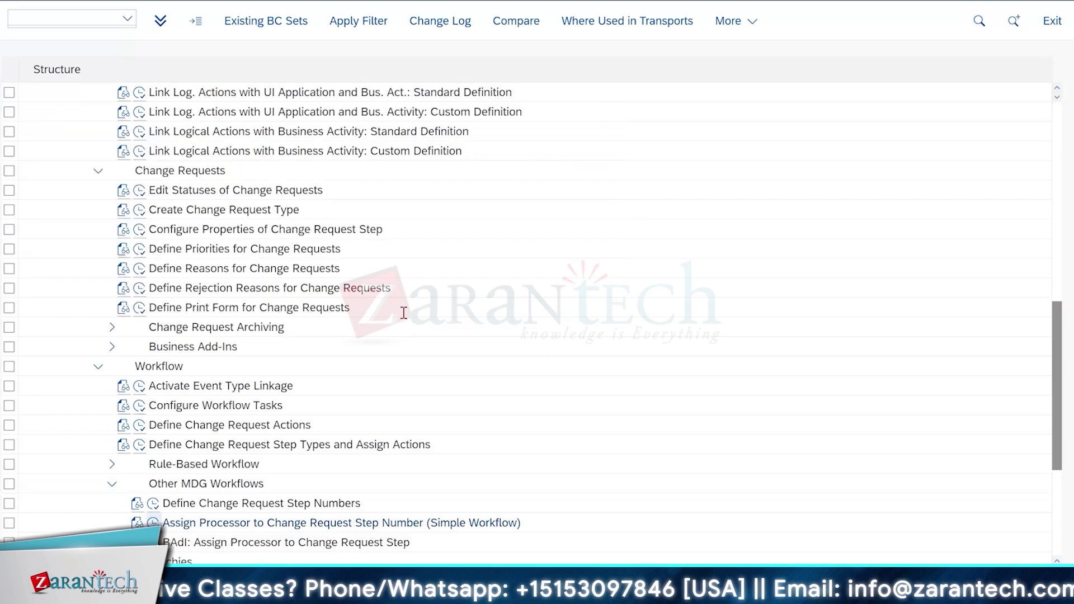
{"action": "key", "text": "F3"}
{"action": "key", "text": "F3"}
{"action": "key", "text": "F3"}
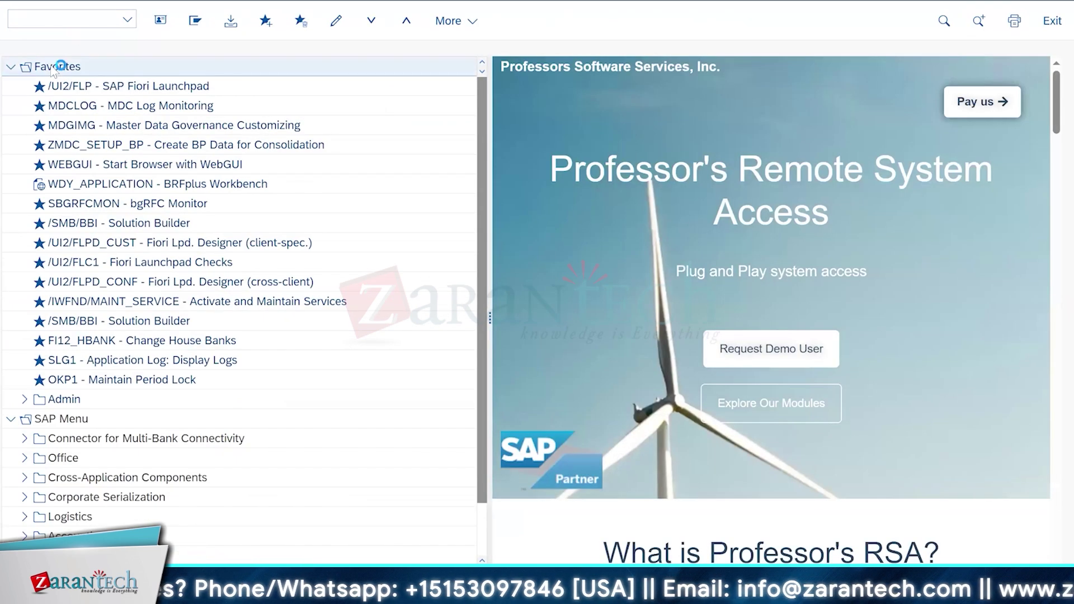
Switch to the Material Governance homepage in the browser
{"action": "right_click", "coordinate": [54, 68]}
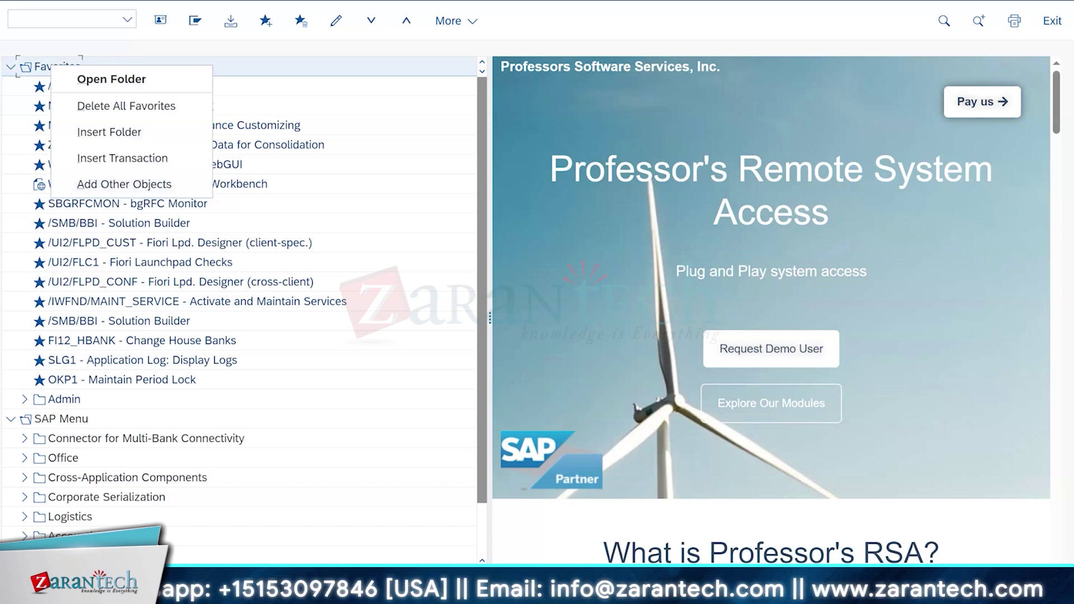
{"action": "left_click", "coordinate": [392, 593]}
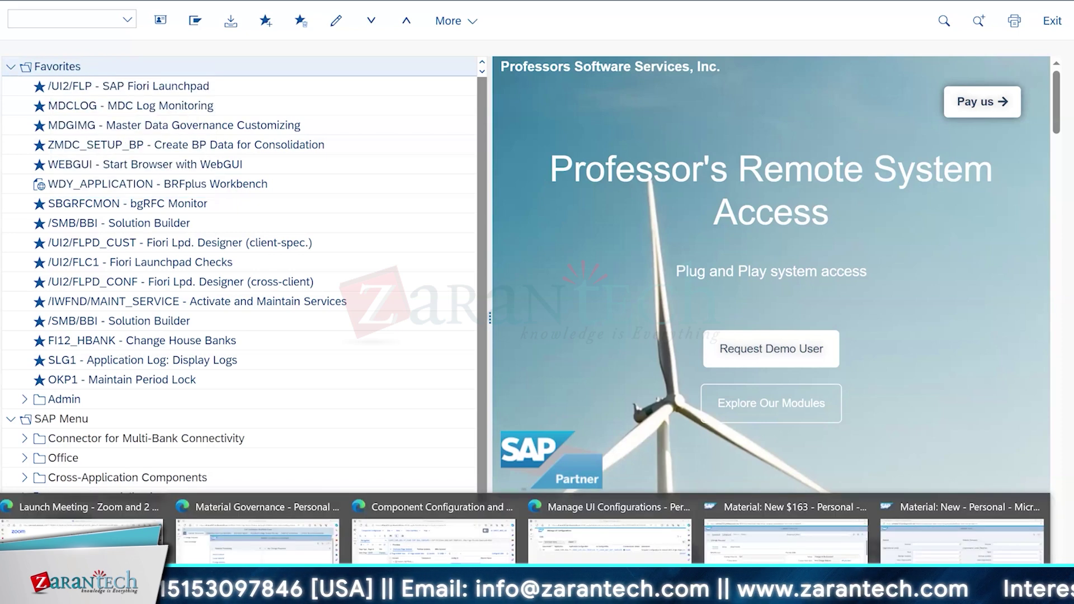
{"action": "left_click", "coordinate": [257, 518]}
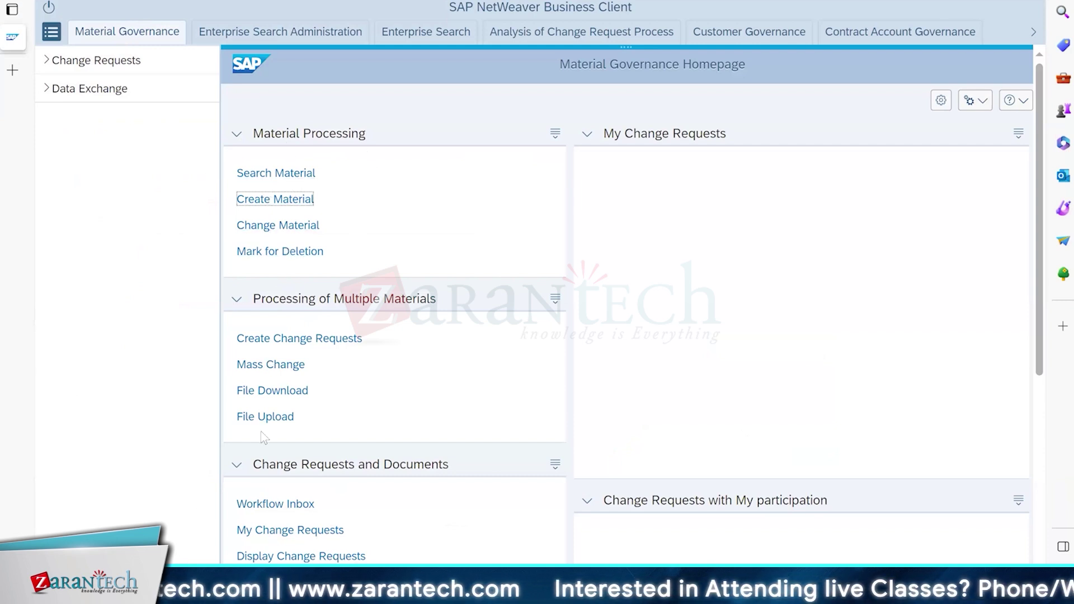
View the Customer Governance homepage and return to the Material Governance homepage
{"action": "left_click", "coordinate": [754, 37]}
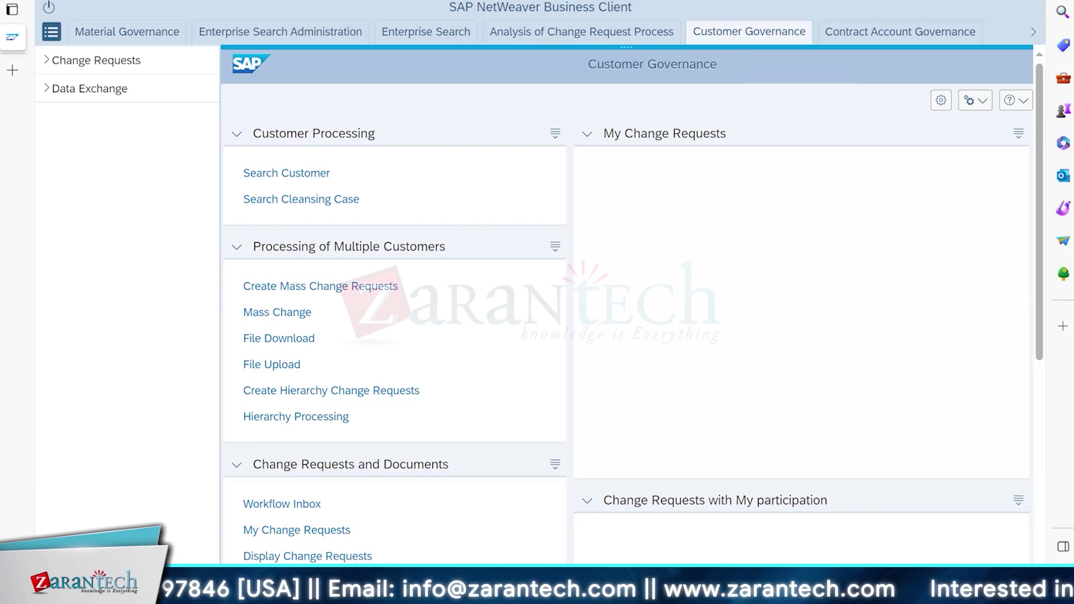
{"action": "left_click", "coordinate": [137, 34]}
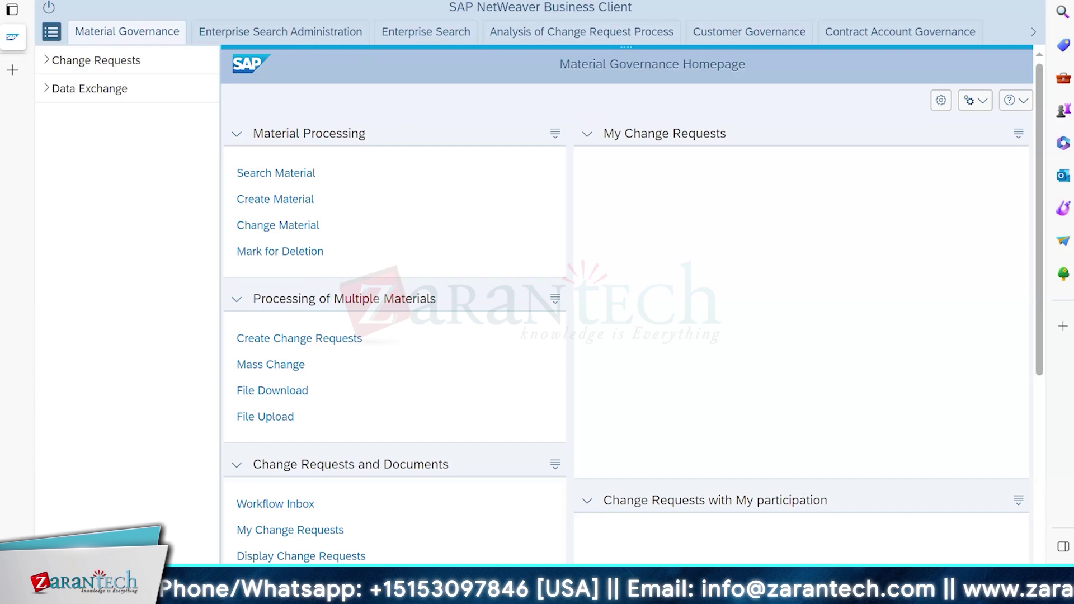
Switch to SAP Easy Access and start adding a Web Dynpro application to the Favorites as another object
{"action": "mouse_move", "coordinate": [652, 589]}
{"action": "left_click", "coordinate": [620, 528]}
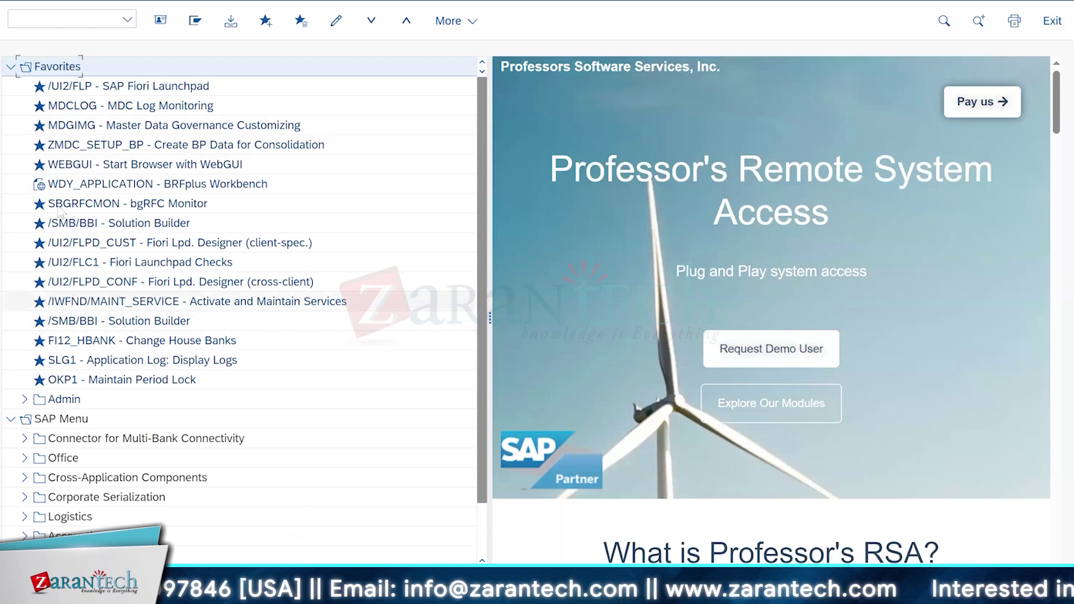
{"action": "right_click", "coordinate": [58, 69]}
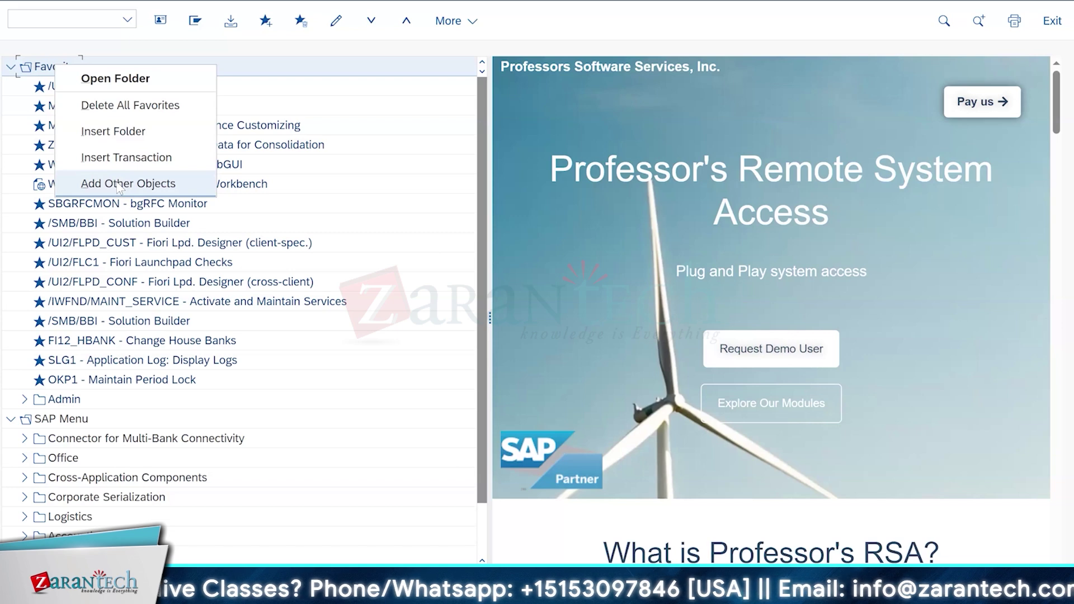
{"action": "left_click", "coordinate": [119, 186]}
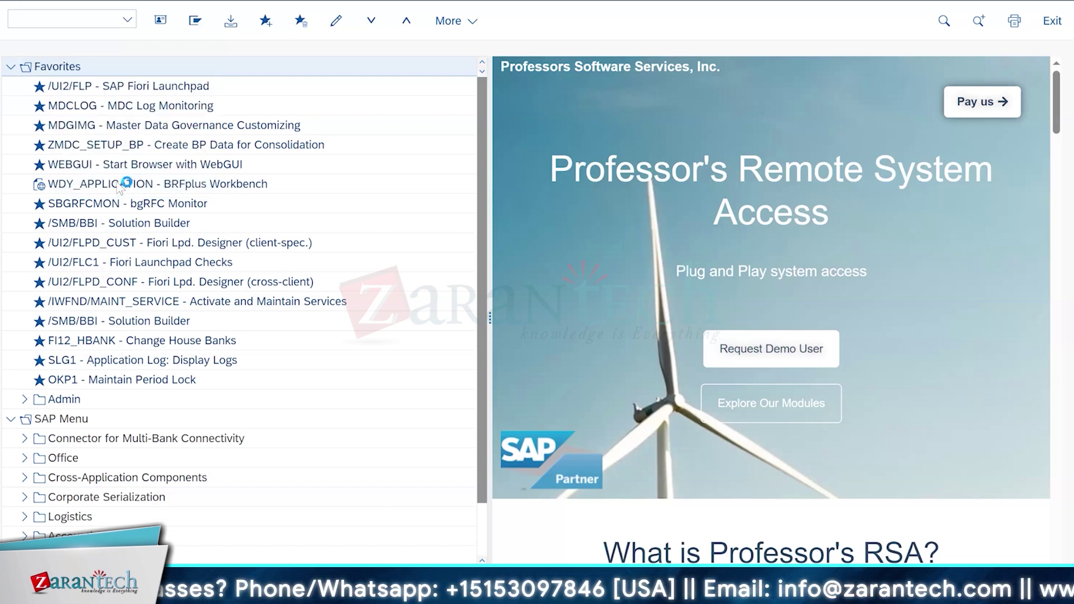
{"action": "scroll", "coordinate": [210, 402], "scroll_direction": "down", "scroll_amount": 4}
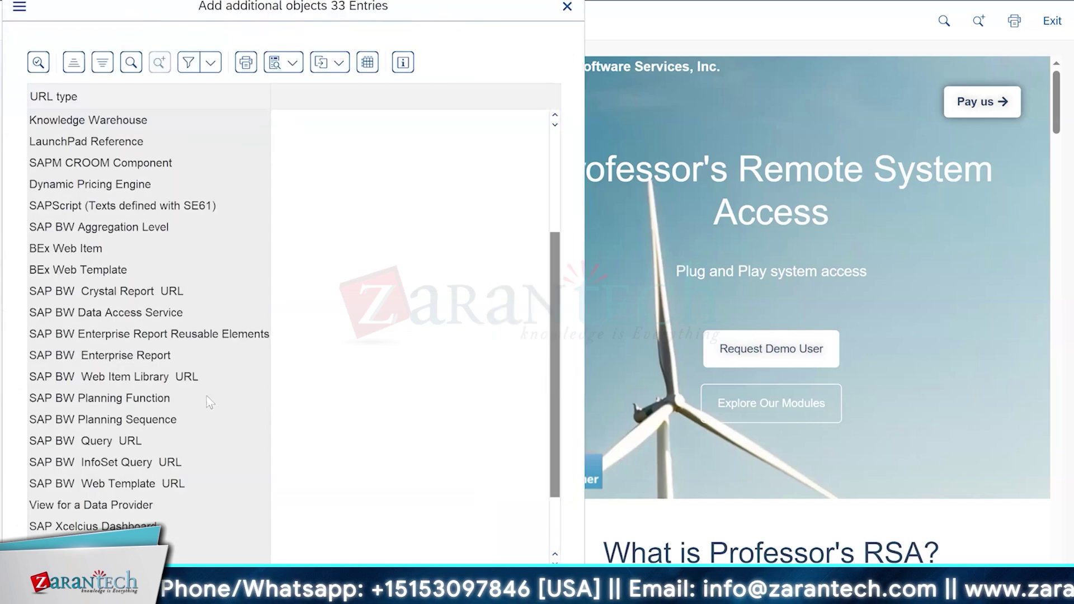
{"action": "scroll", "coordinate": [210, 402], "scroll_direction": "down", "scroll_amount": 1}
{"action": "left_click", "coordinate": [96, 548]}
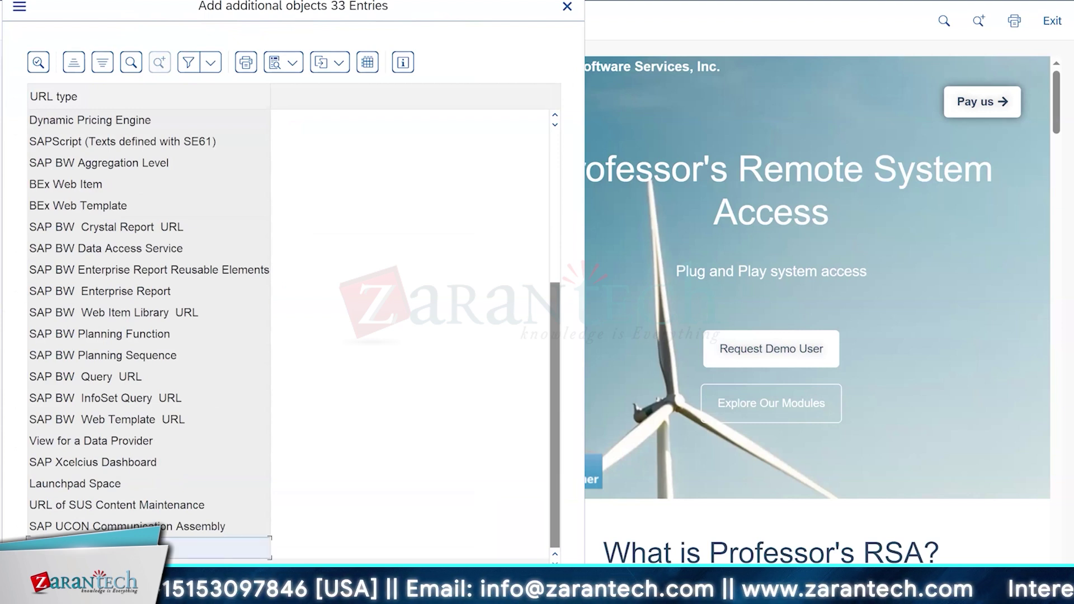
{"action": "double_click", "coordinate": [96, 549]}
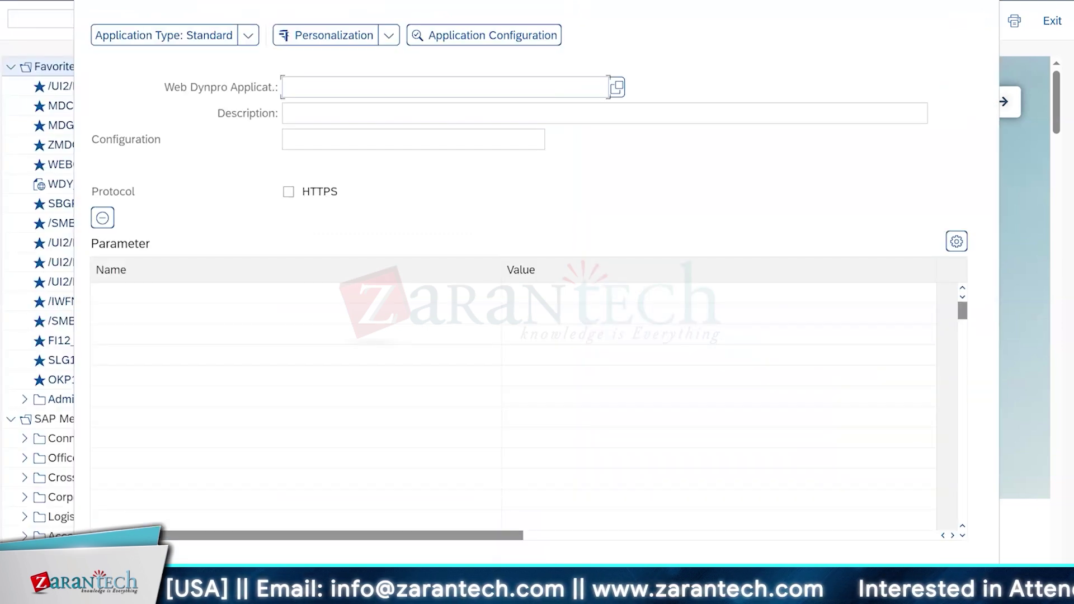
Enter USMD_OVP_GEN as the Web Dynpro application of the new favorite
{"action": "left_click", "coordinate": [308, 91]}
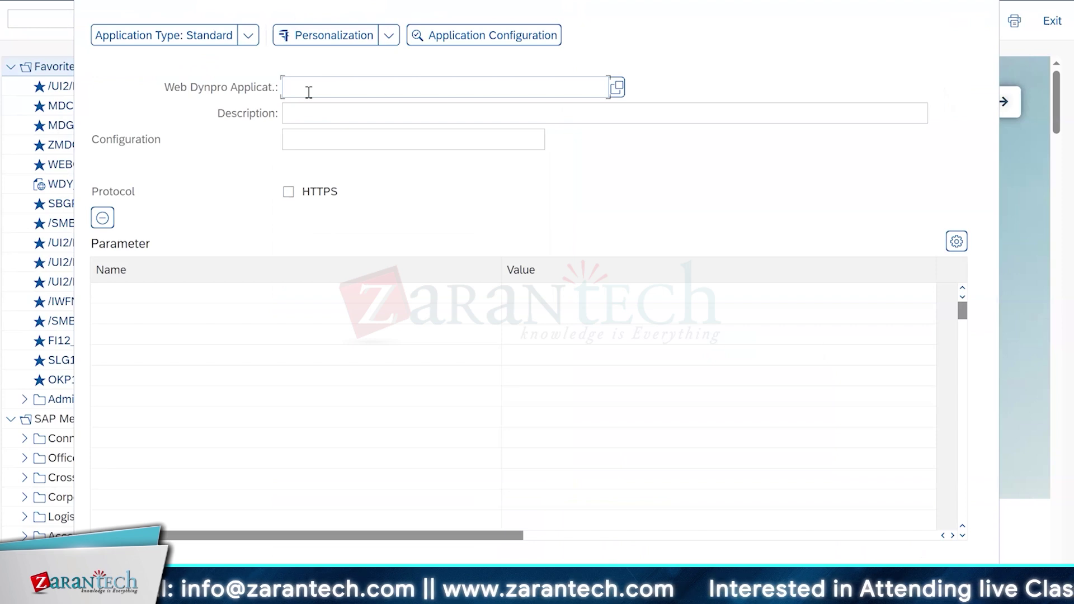
{"action": "type", "text": "USMD_"}
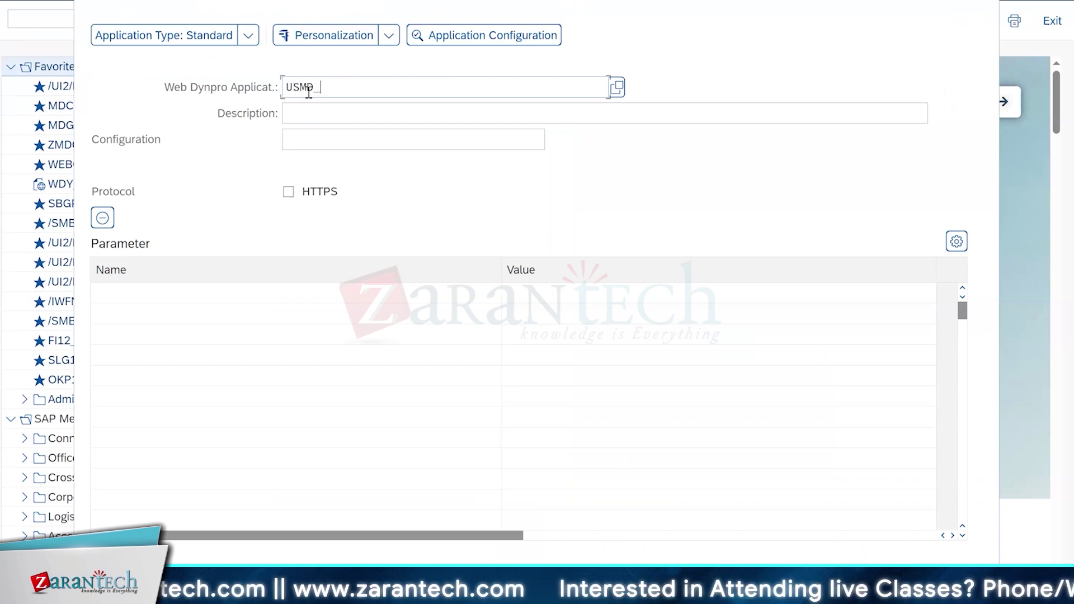
{"action": "type", "text": "OVP_G"}
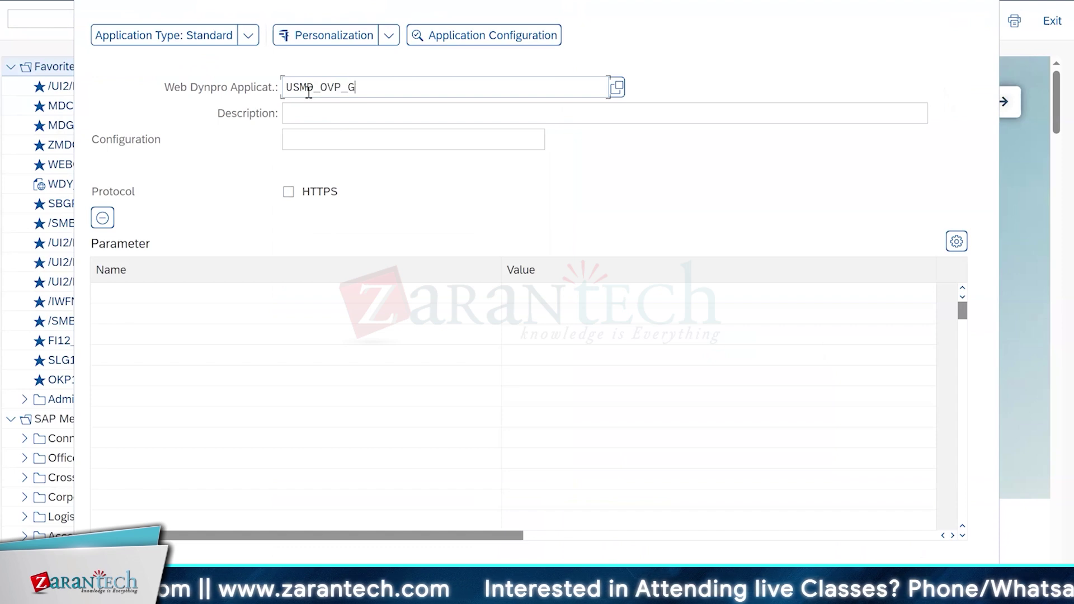
{"action": "type", "text": "EN"}
{"action": "key", "text": "shift+Left"}
{"action": "key", "text": "shift+Left"}
{"action": "key", "text": "shift+Left"}
{"action": "key", "text": "shift+Left"}
{"action": "key", "text": "shift+Left"}
{"action": "key", "text": "shift+Left"}
{"action": "key", "text": "shift+Left"}
{"action": "key", "text": "shift+Left"}
{"action": "key", "text": "shift+Left"}
{"action": "key", "text": "shift+Left"}
{"action": "key", "text": "shift+Left"}
{"action": "key", "text": "shift+Left"}
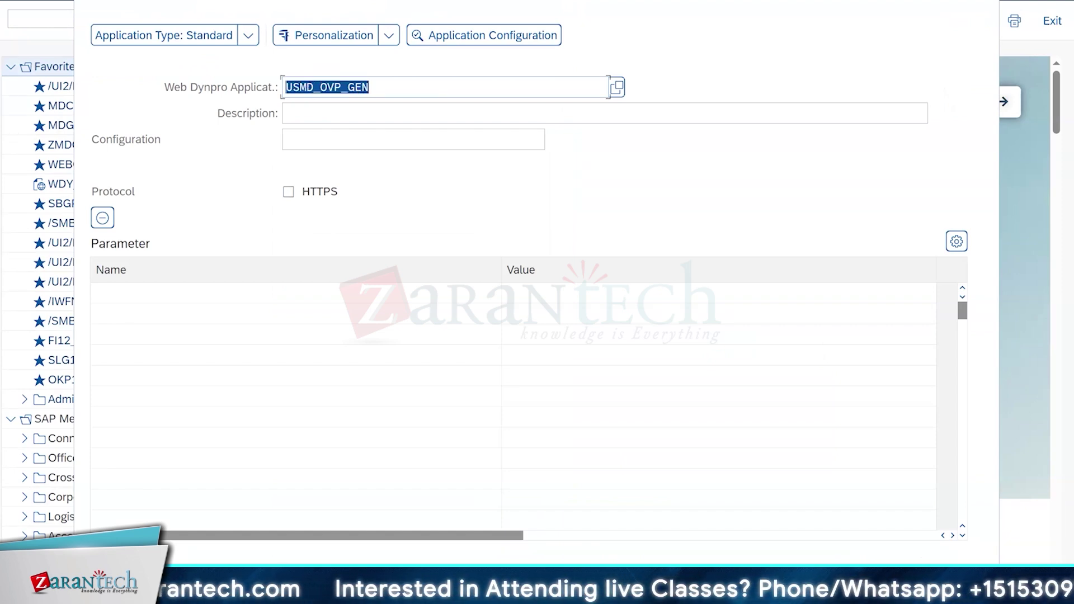
Check the application and application configuration names for data model YP in Manage UI Configurations in the browser
{"action": "left_click", "coordinate": [436, 593]}
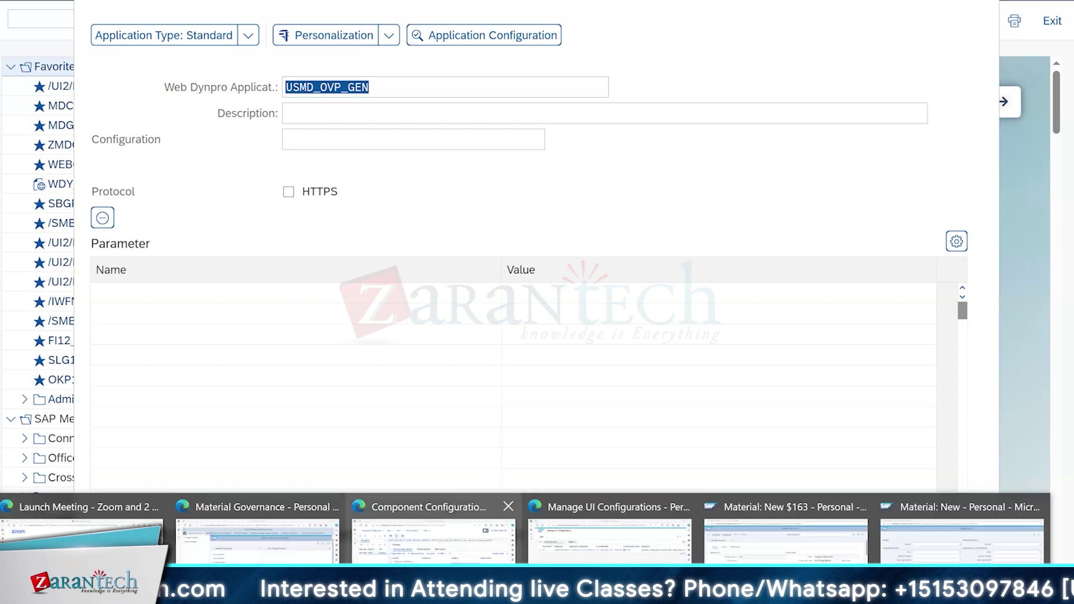
{"action": "left_click", "coordinate": [585, 560]}
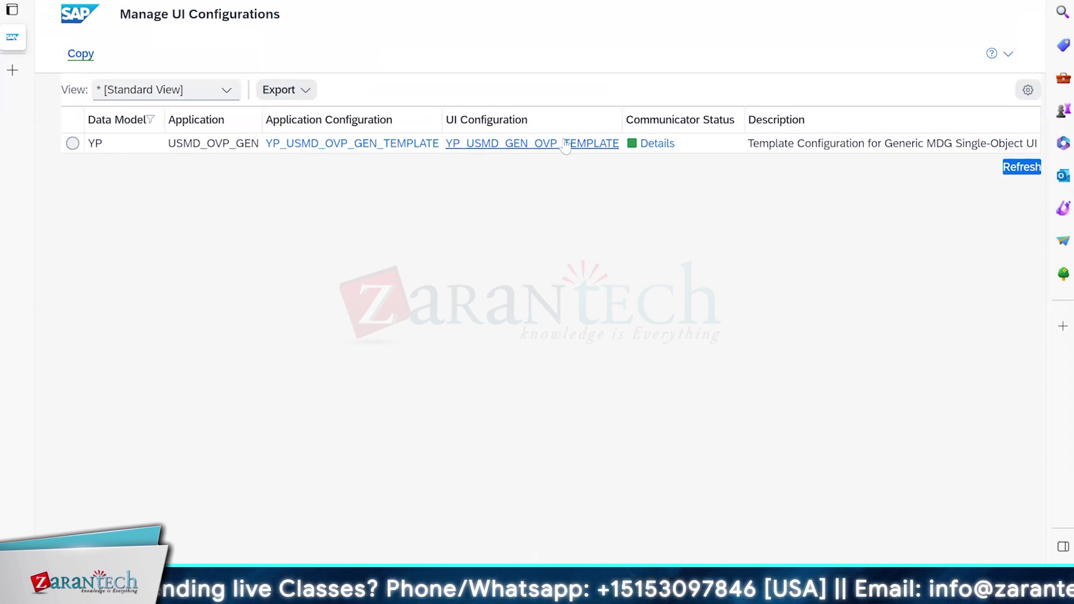
{"action": "left_click", "coordinate": [175, 146]}
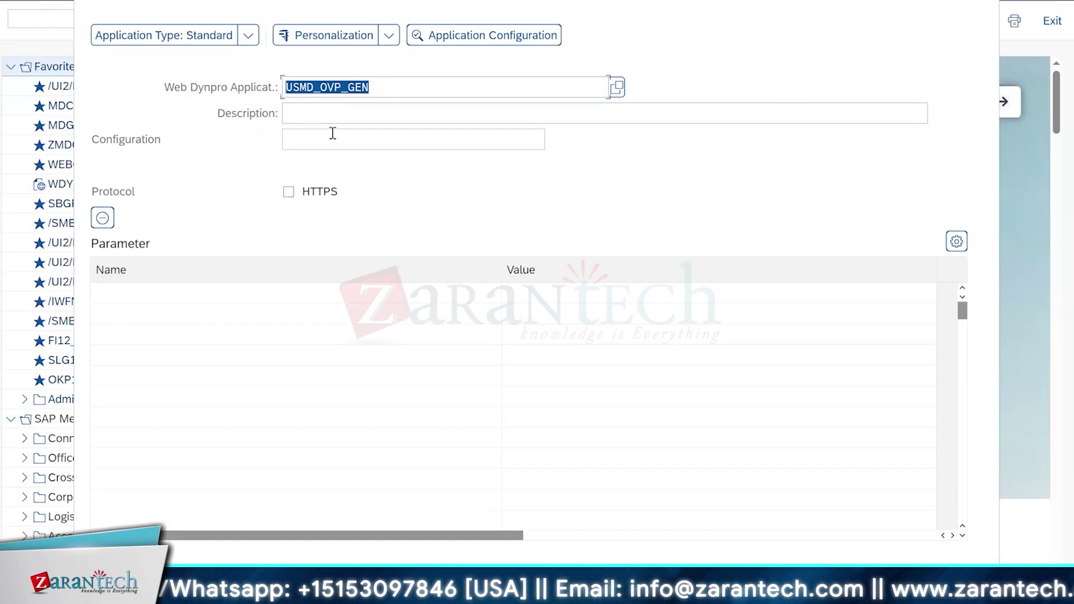
Choose YP_USMD_OVP_GEN_TEMPLATE as the favorite's configuration ID from the value list
{"action": "left_click", "coordinate": [462, 134]}
{"action": "left_click", "coordinate": [553, 140]}
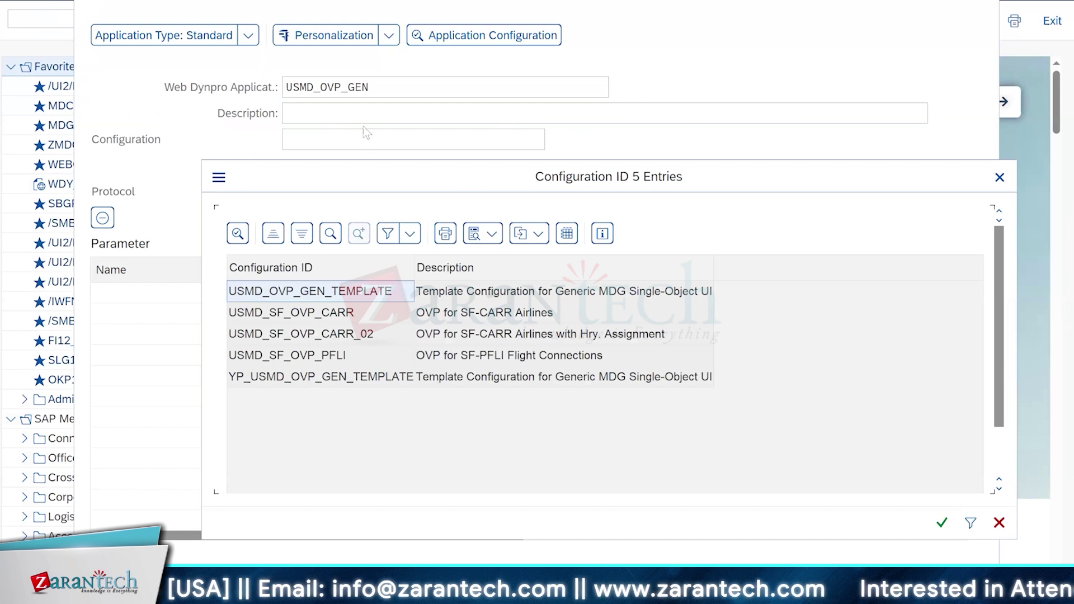
{"action": "left_click", "coordinate": [266, 380]}
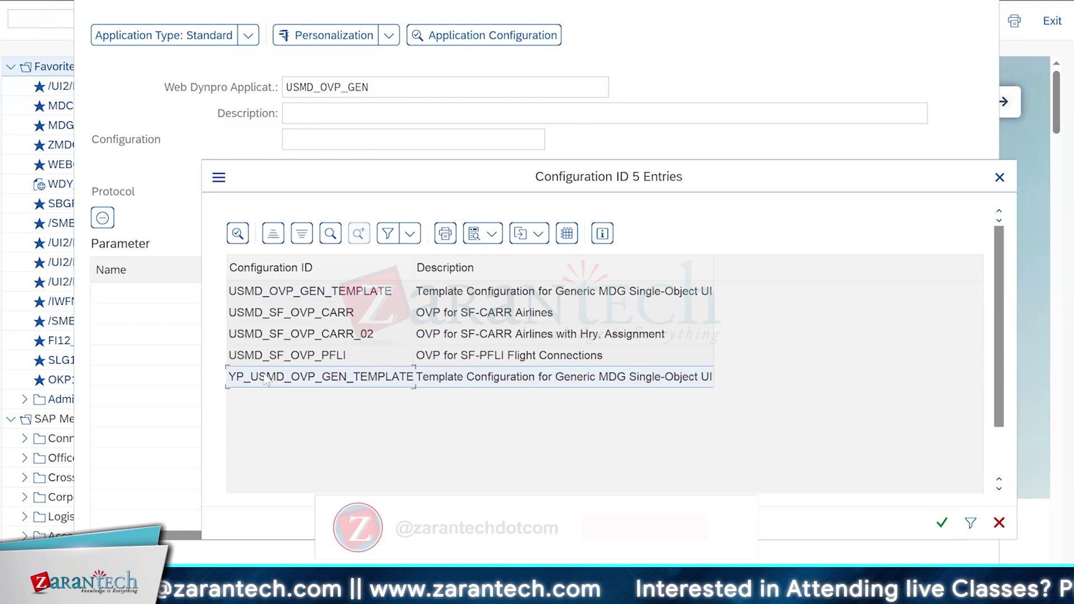
{"action": "double_click", "coordinate": [266, 380]}
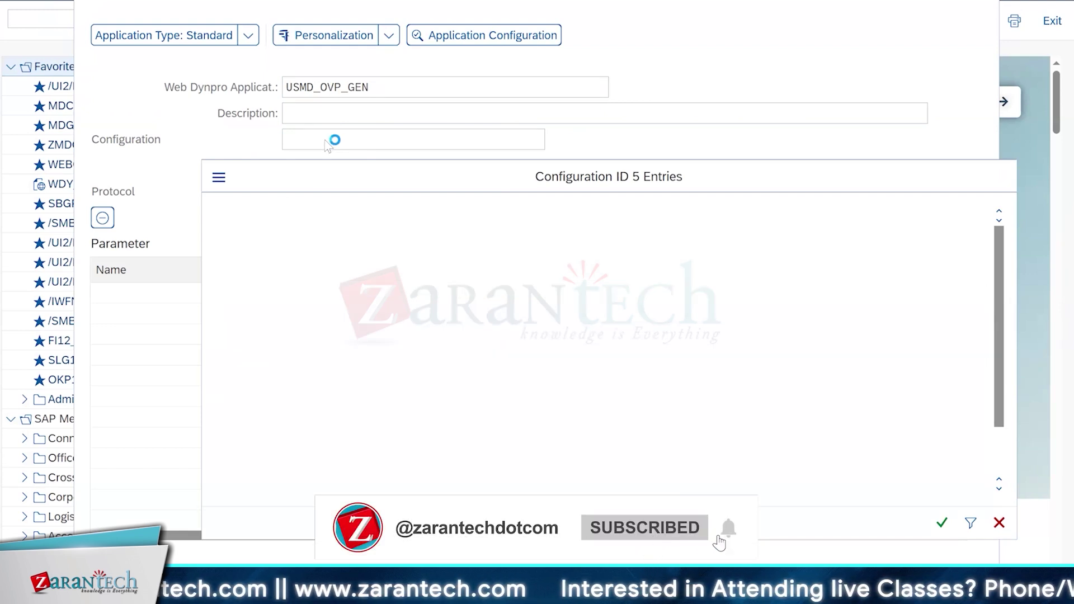
Set the favorite's description to "Material Create - Custom"
{"action": "left_click", "coordinate": [302, 118]}
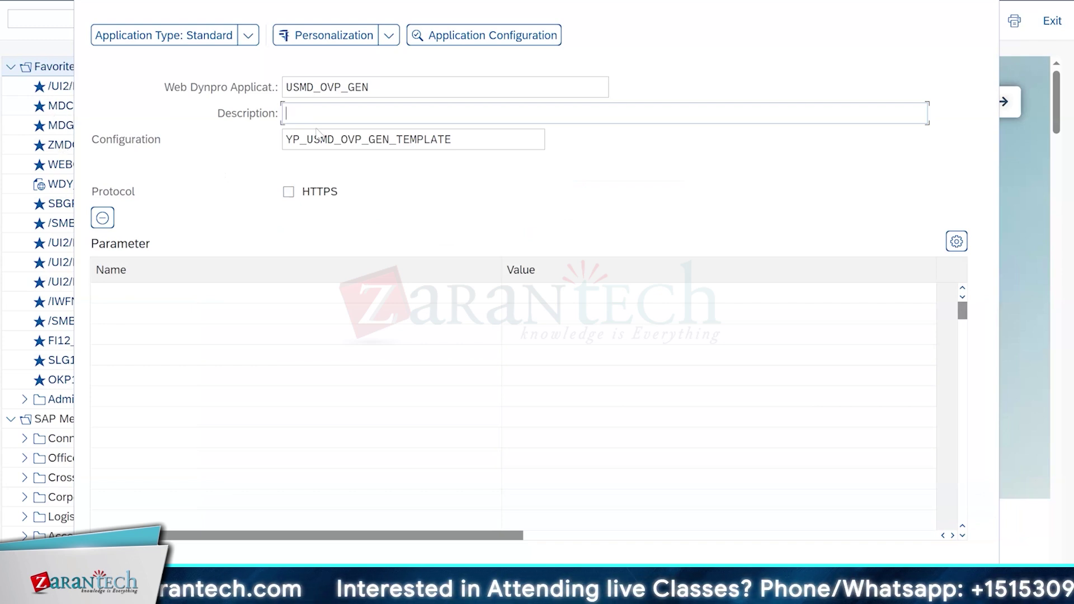
{"action": "type", "text": "cUST"}
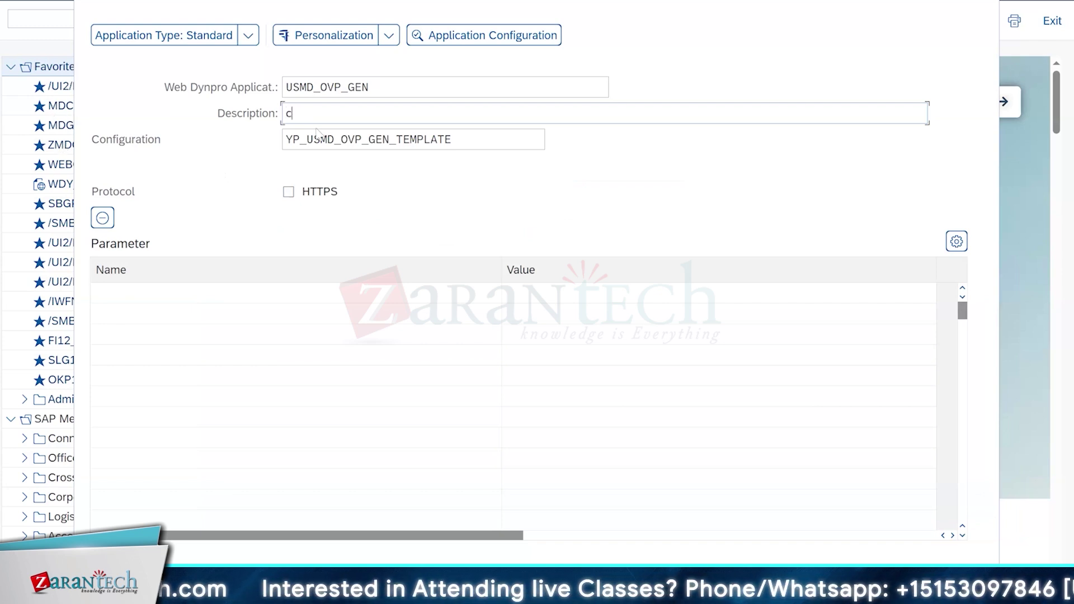
{"action": "key", "text": "BackSpace"}
{"action": "key", "text": "BackSpace"}
{"action": "key", "text": "BackSpace"}
{"action": "key", "text": "BackSpace"}
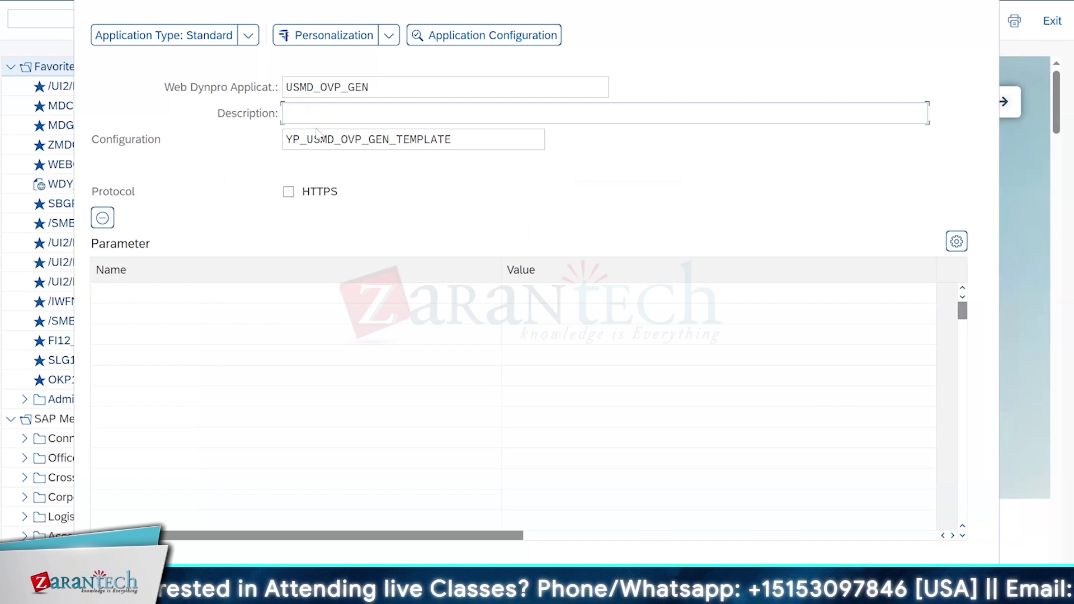
{"action": "type", "text": "Material C"}
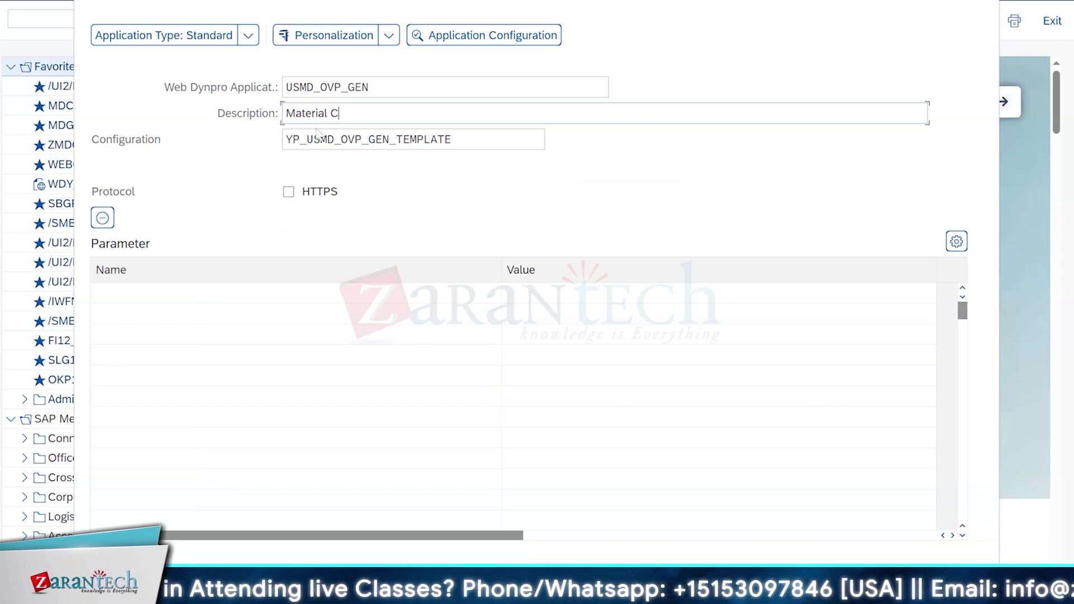
{"action": "type", "text": "r"}
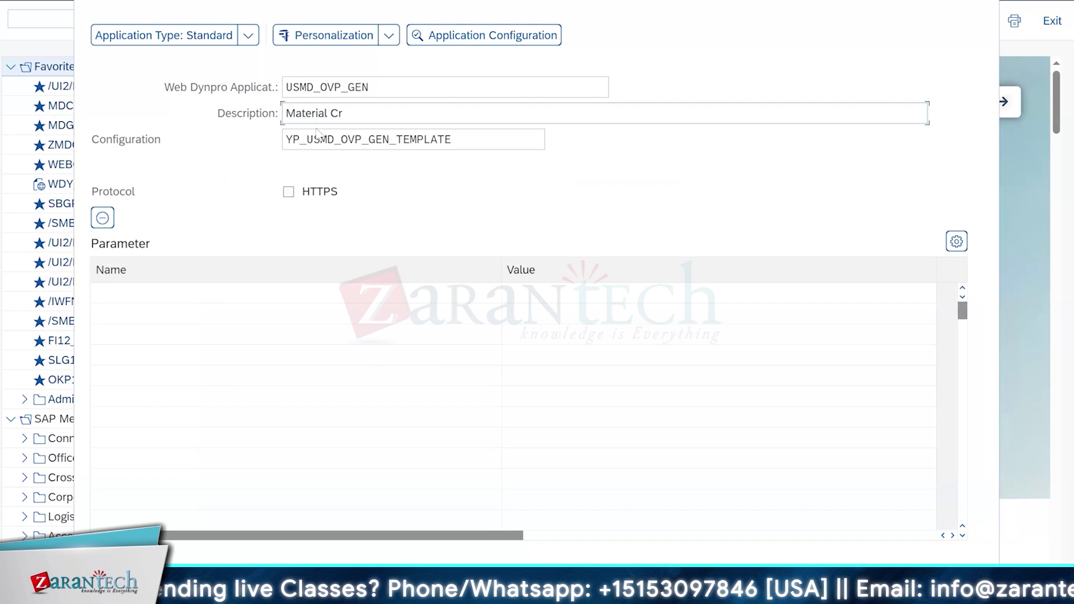
{"action": "type", "text": "eate - "}
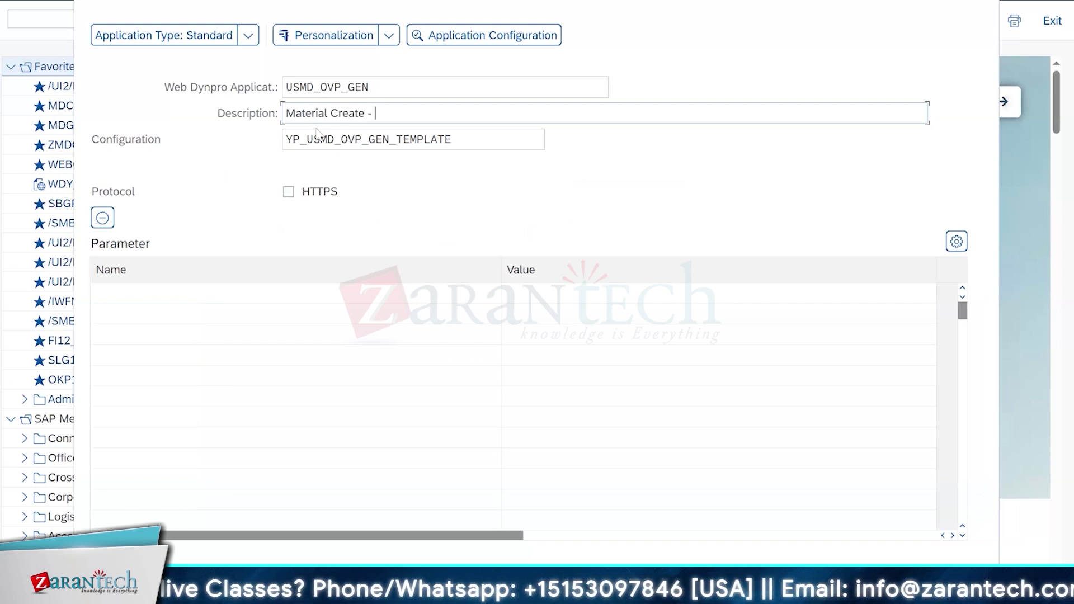
{"action": "type", "text": "Custom"}
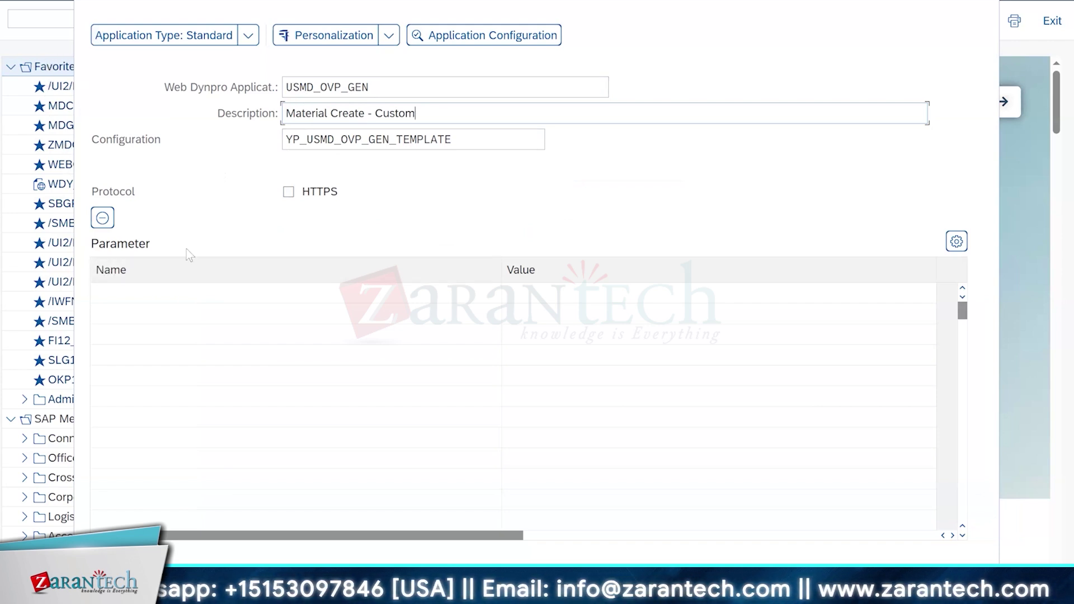
Add the parameter ACTION from the value list and set its value to CREATE
{"action": "left_click", "coordinate": [138, 300]}
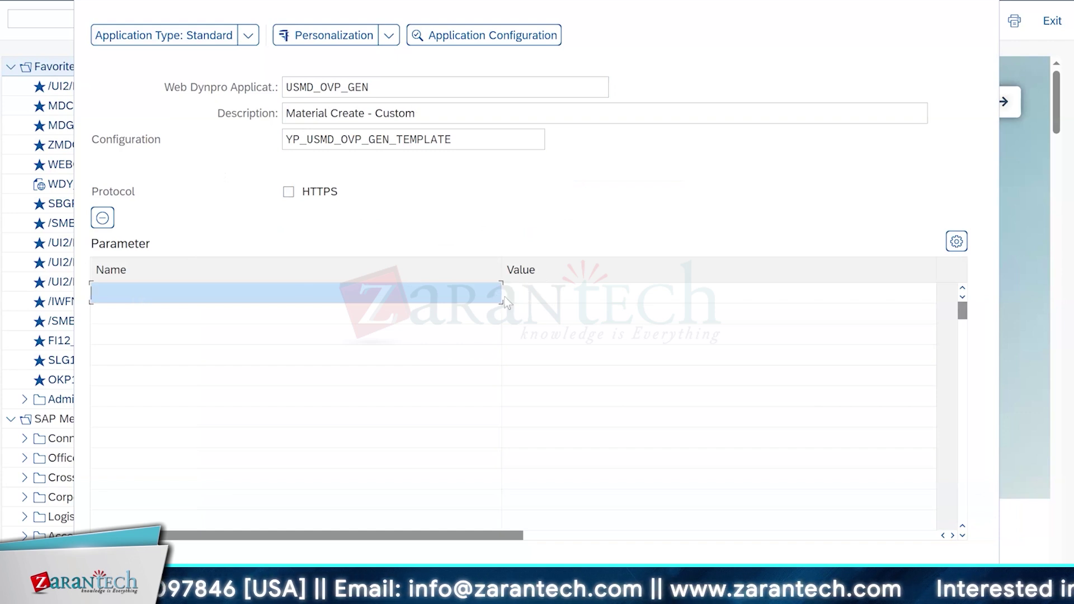
{"action": "left_click", "coordinate": [505, 296]}
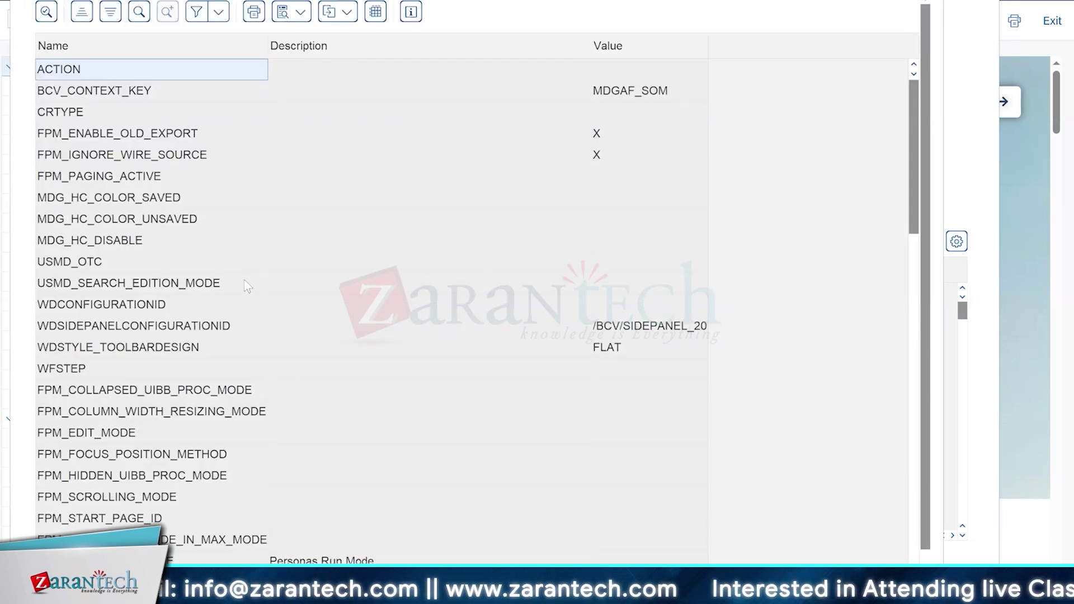
{"action": "left_click", "coordinate": [93, 74]}
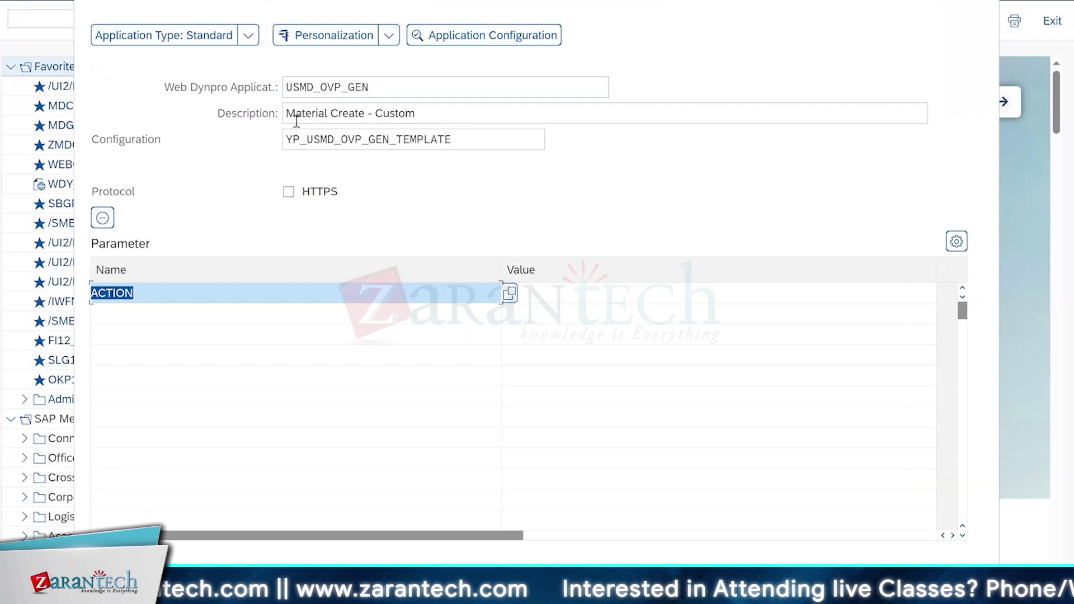
{"action": "left_click", "coordinate": [538, 296]}
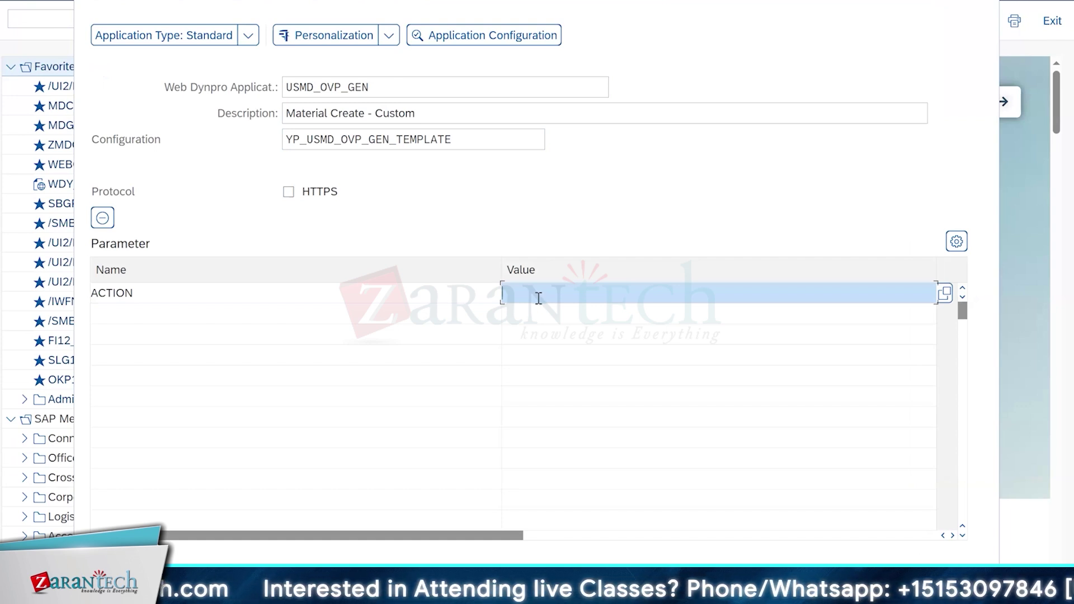
{"action": "type", "text": "CREATE"}
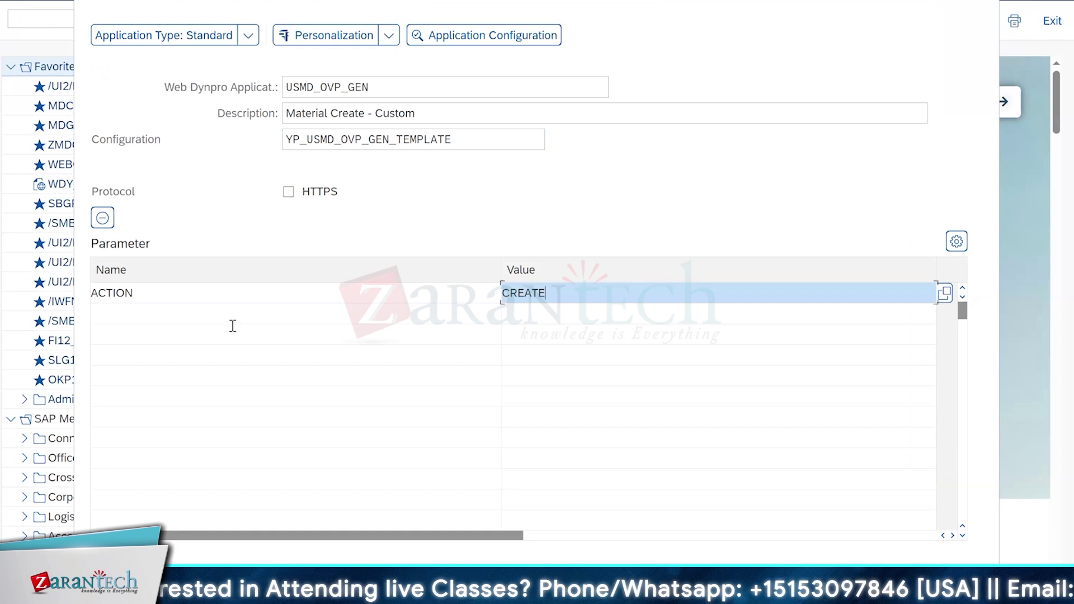
Add the parameter USMD_OTC in the second row and begin its value with YP_
{"action": "left_click", "coordinate": [414, 312]}
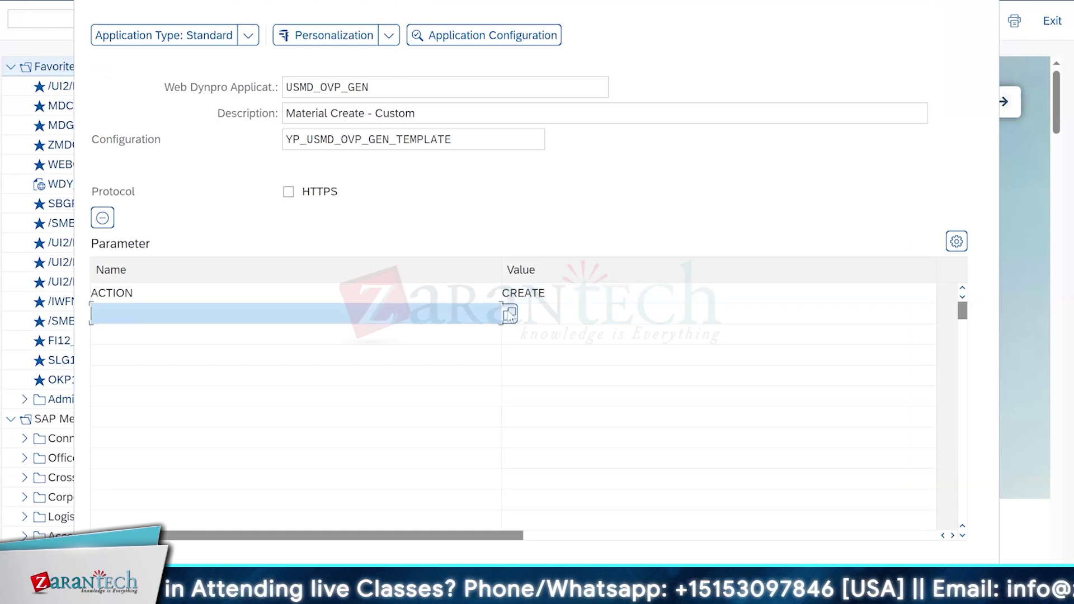
{"action": "left_click", "coordinate": [509, 314]}
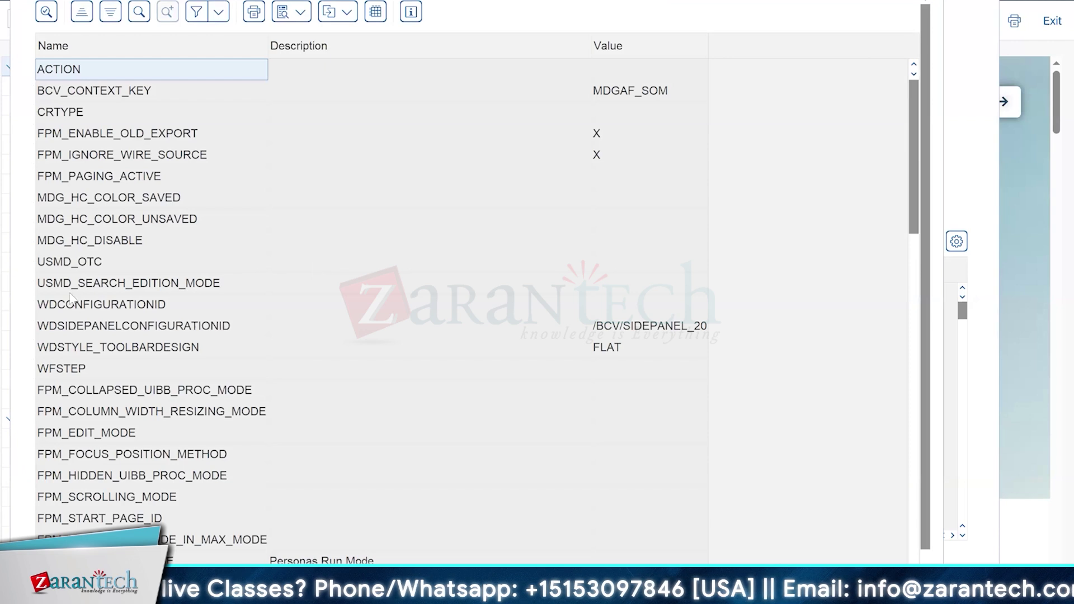
{"action": "left_click", "coordinate": [80, 263]}
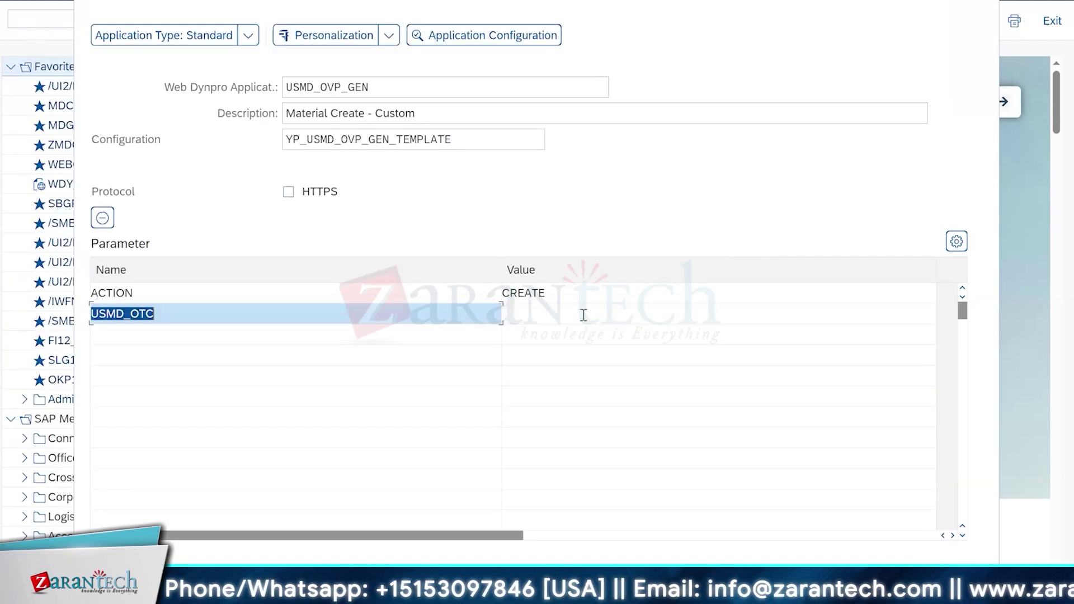
{"action": "left_click", "coordinate": [584, 315]}
{"action": "type", "text": "YP_"}
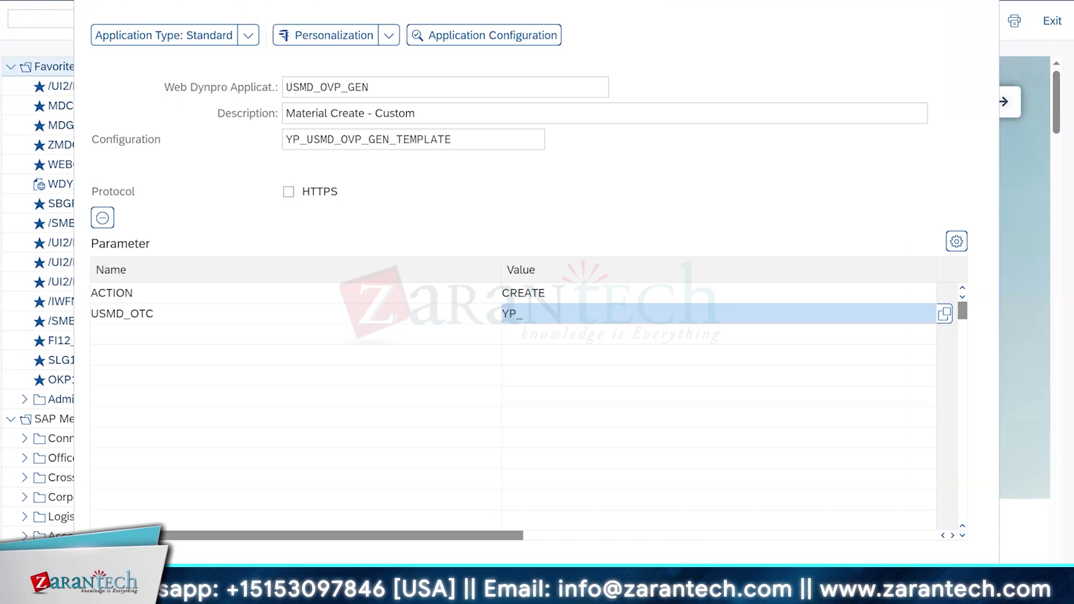
Switch to the Class Builder session, run transaction MDGIMG, and open Edit Data Model under Central Governance > General Settings > Data Modeling
{"action": "left_click", "coordinate": [652, 593]}
{"action": "left_click", "coordinate": [798, 534]}
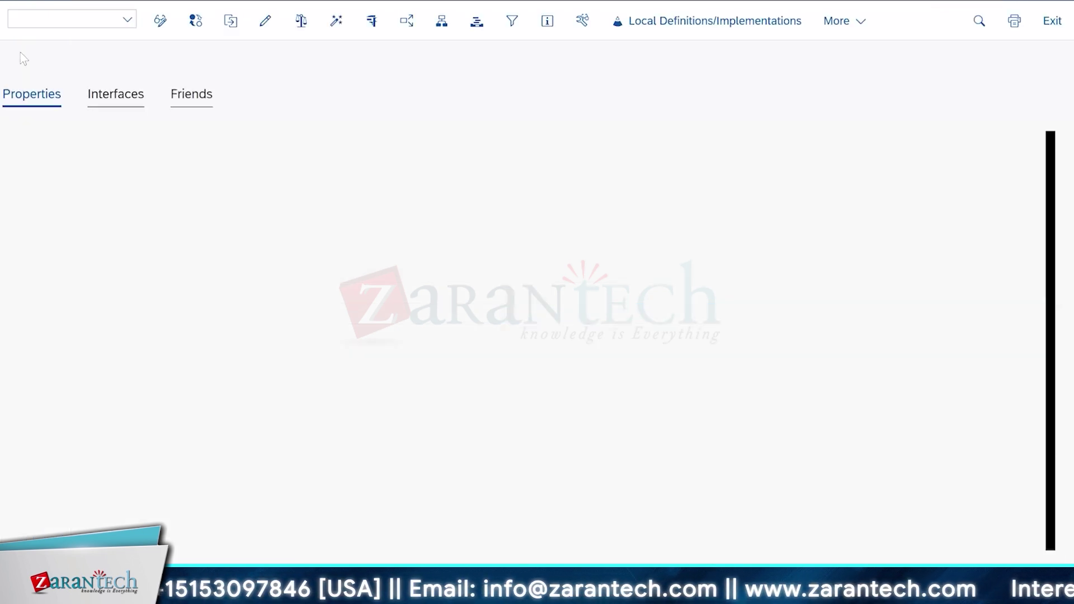
{"action": "left_click", "coordinate": [33, 19]}
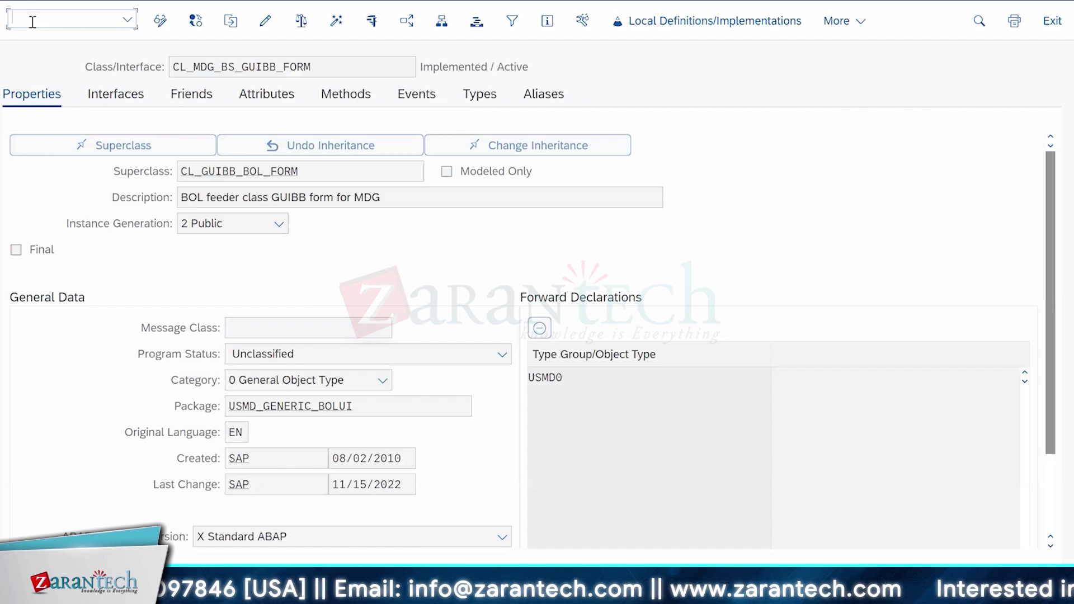
{"action": "type", "text": "/NMDGIMG"}
{"action": "key", "text": "Return"}
{"action": "left_click", "coordinate": [43, 132]}
{"action": "left_click", "coordinate": [56, 172]}
{"action": "left_click", "coordinate": [70, 191]}
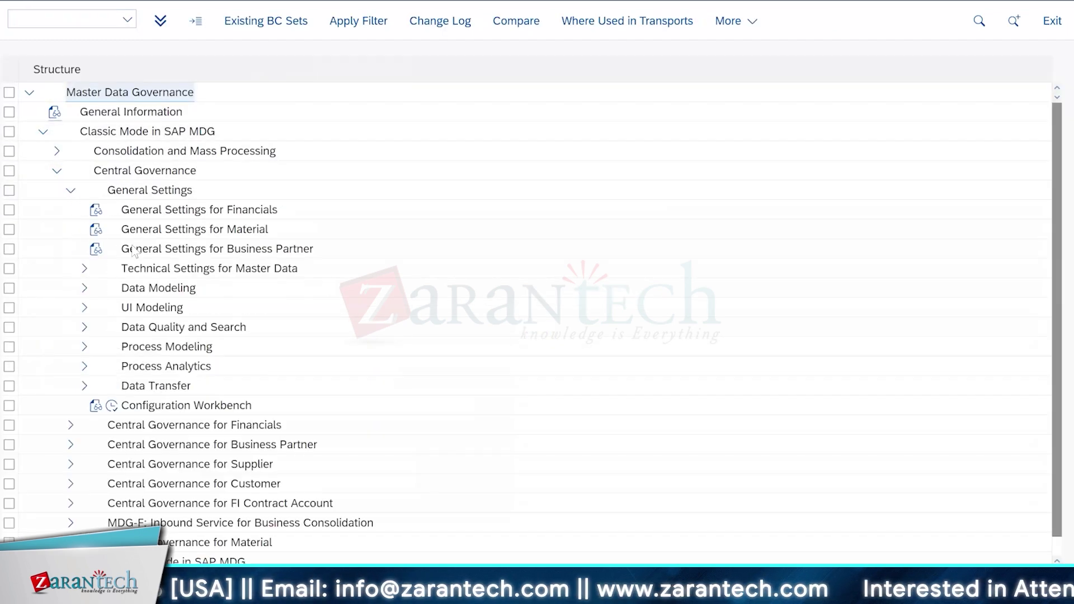
{"action": "left_click", "coordinate": [84, 289]}
{"action": "left_click", "coordinate": [126, 309]}
{"action": "key", "text": "Return"}
Look up the business object type assigned to entity type YPRODUCT in data model YP
{"action": "double_click", "coordinate": [77, 101]}
{"action": "left_click", "coordinate": [220, 211]}
{"action": "double_click", "coordinate": [115, 140]}
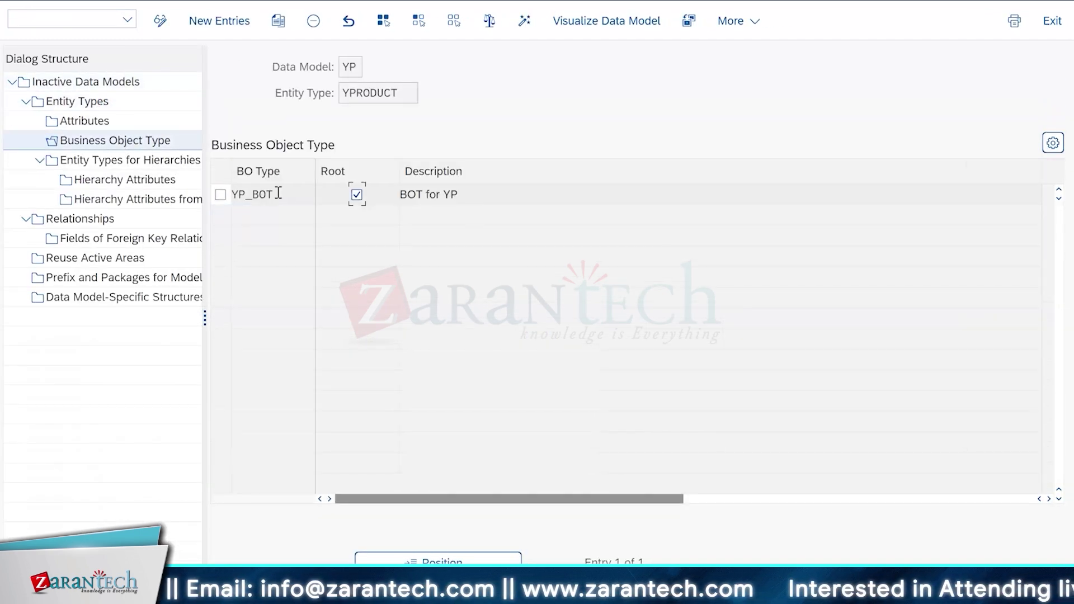
Complete the favorite's USMD_OTC parameter value as YP_BOT and save the Material Create - Custom favorite
{"action": "left_click", "coordinate": [599, 507]}
{"action": "type", "text": "_BOT"}
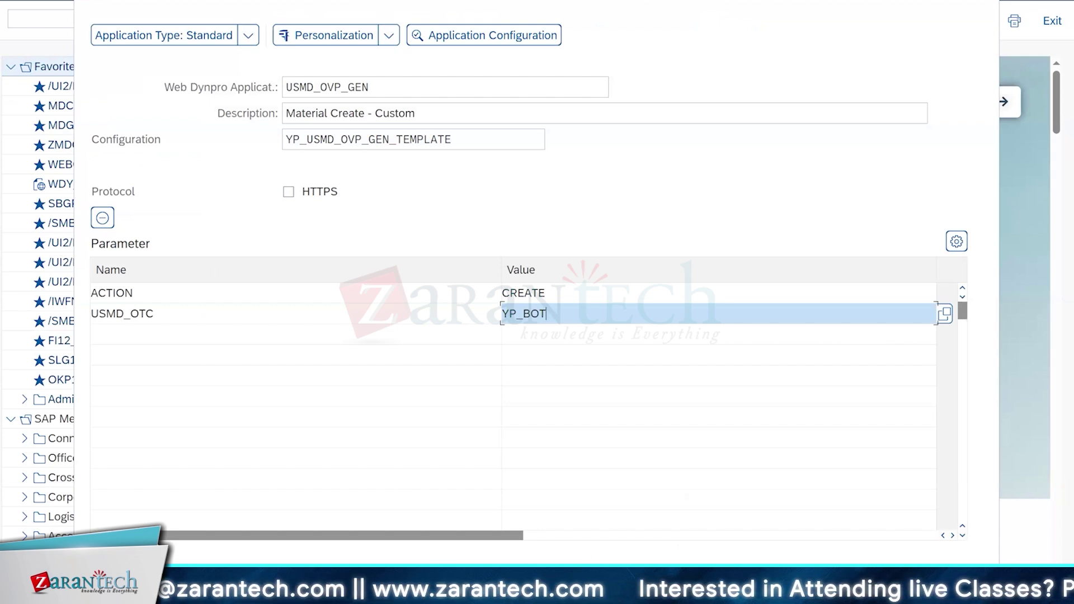
{"action": "key", "text": "Return"}
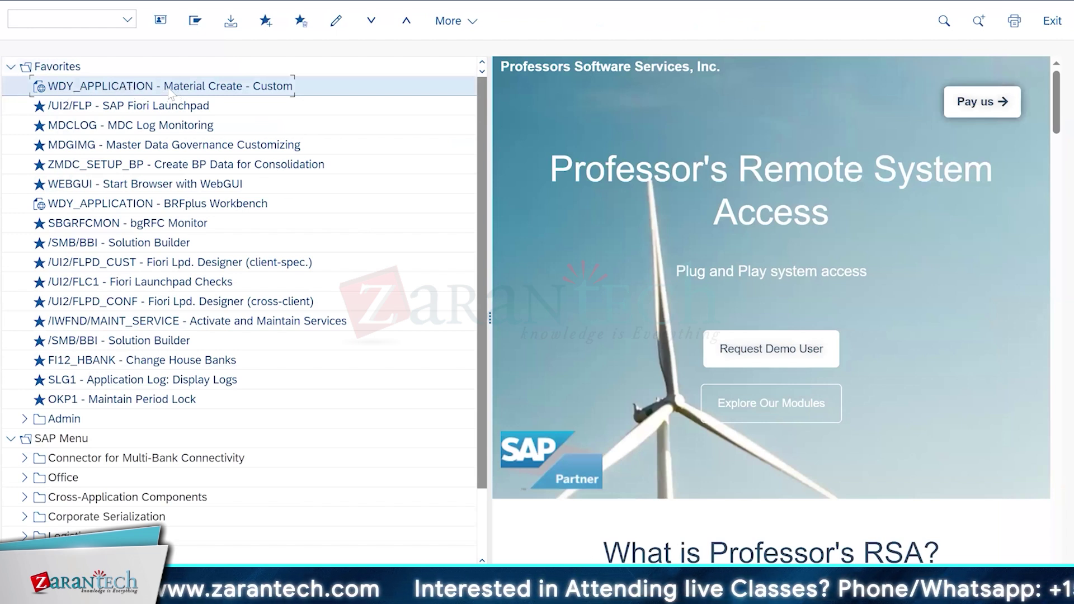
Launch the Material Create - Custom favorite and enable Remember My Decision for the SAP GUI security request
{"action": "double_click", "coordinate": [271, 87]}
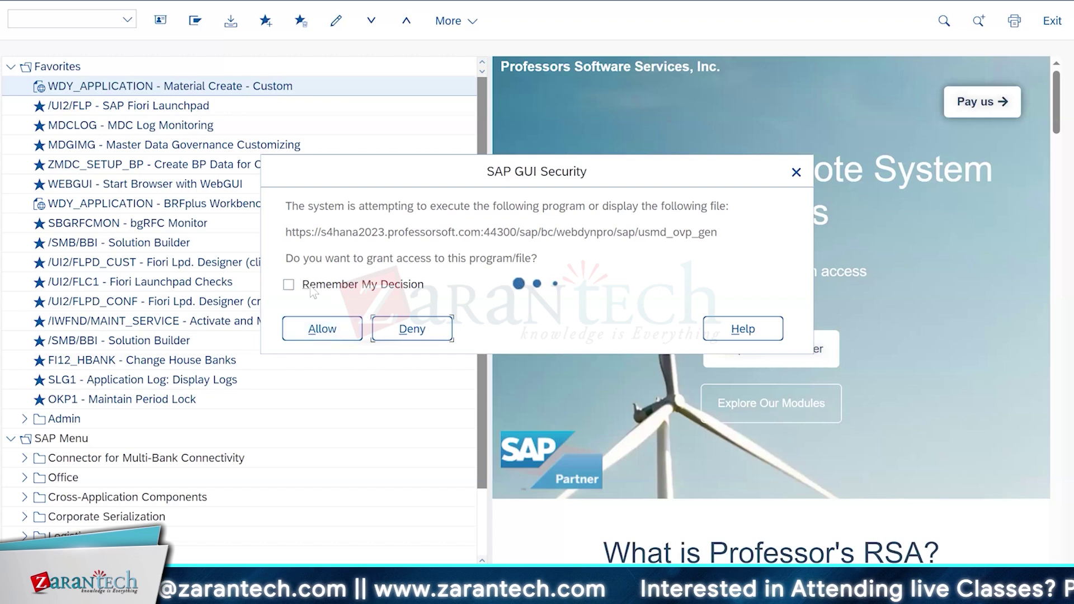
{"action": "left_click", "coordinate": [288, 286]}
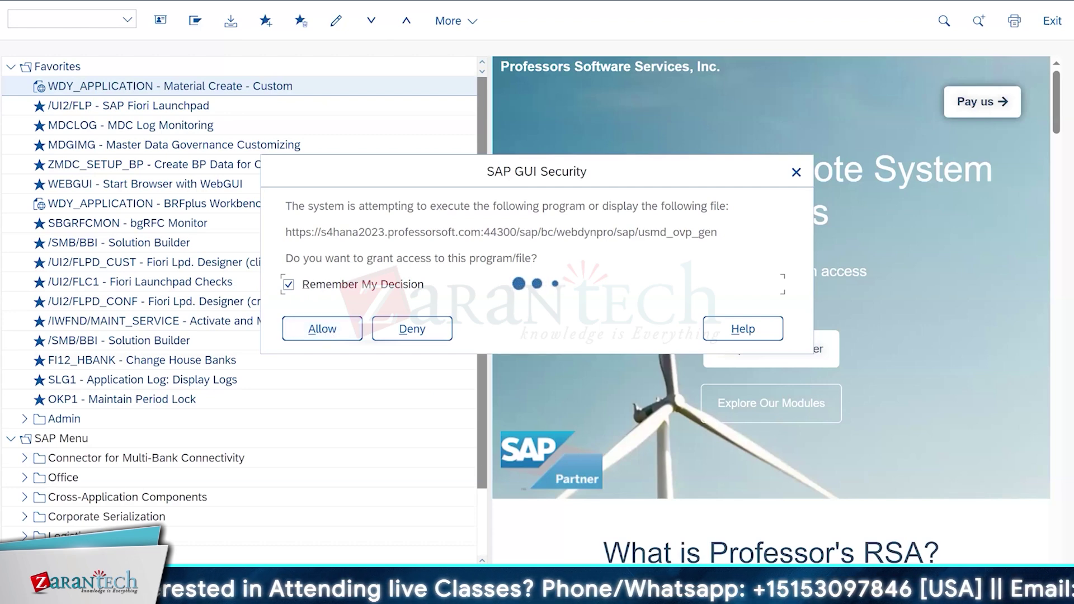
Return to the MDG customizing session, leave the data model, and open Create Change Request Type under Process Modeling > Change Requests
{"action": "mouse_move", "coordinate": [652, 592]}
{"action": "left_click", "coordinate": [800, 534]}
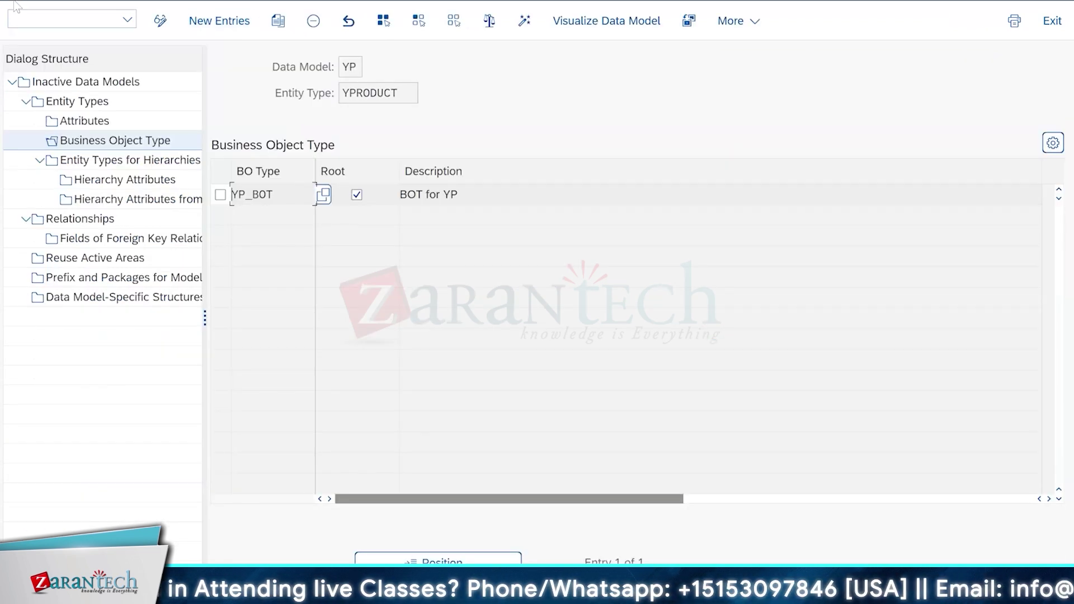
{"action": "double_click", "coordinate": [78, 101]}
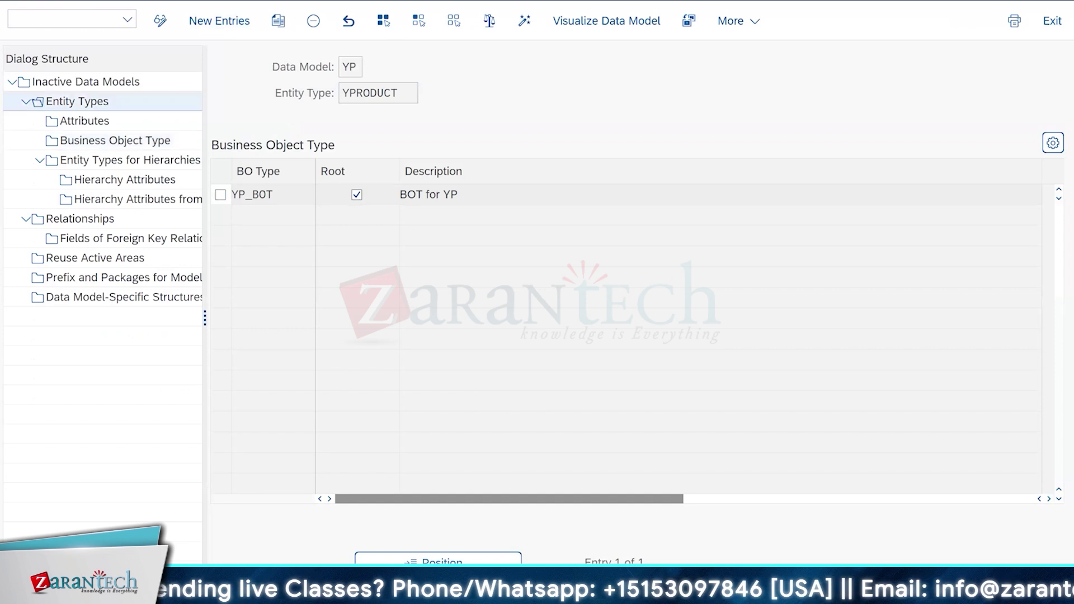
{"action": "double_click", "coordinate": [86, 81]}
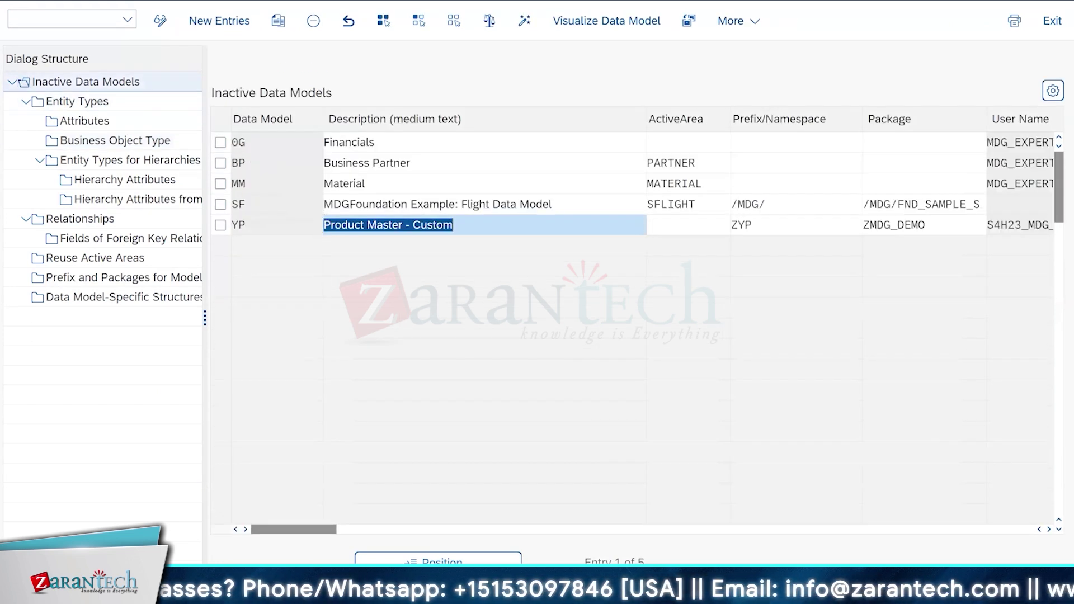
{"action": "key", "text": "F3"}
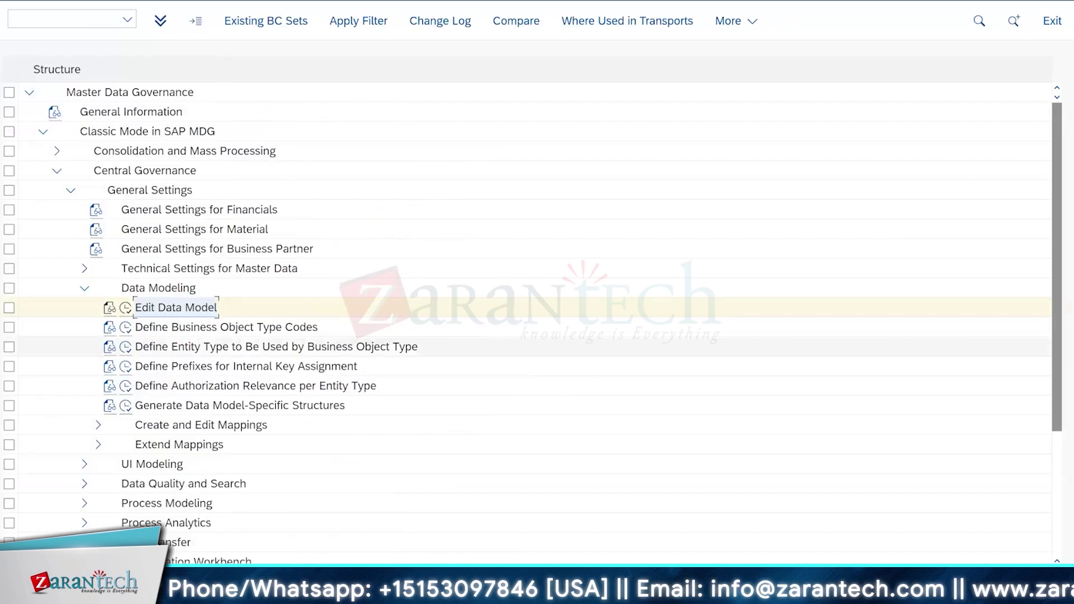
{"action": "left_click", "coordinate": [84, 289]}
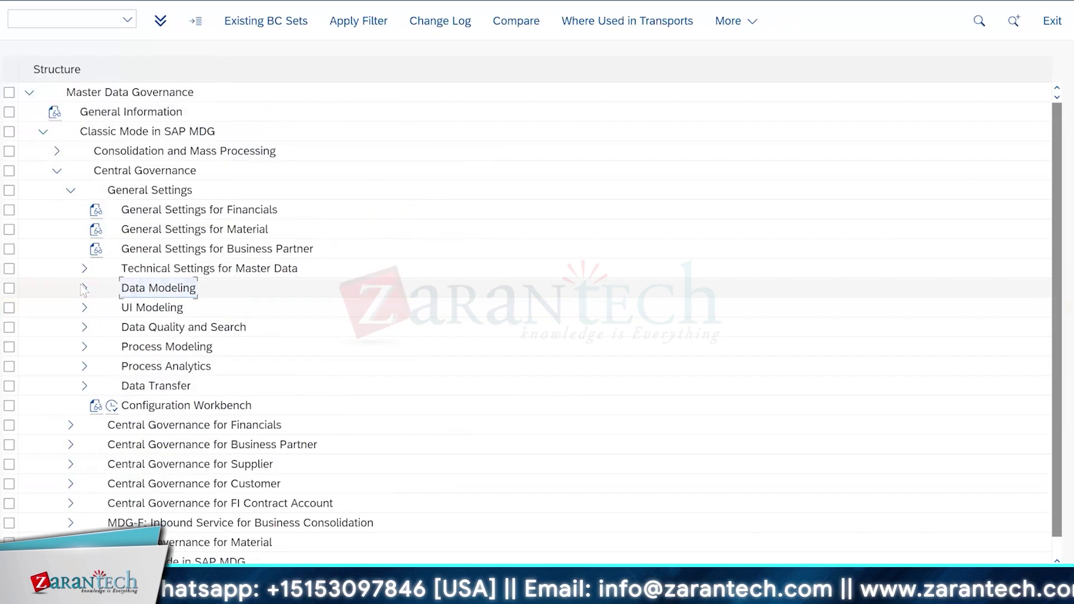
{"action": "left_click", "coordinate": [85, 348]}
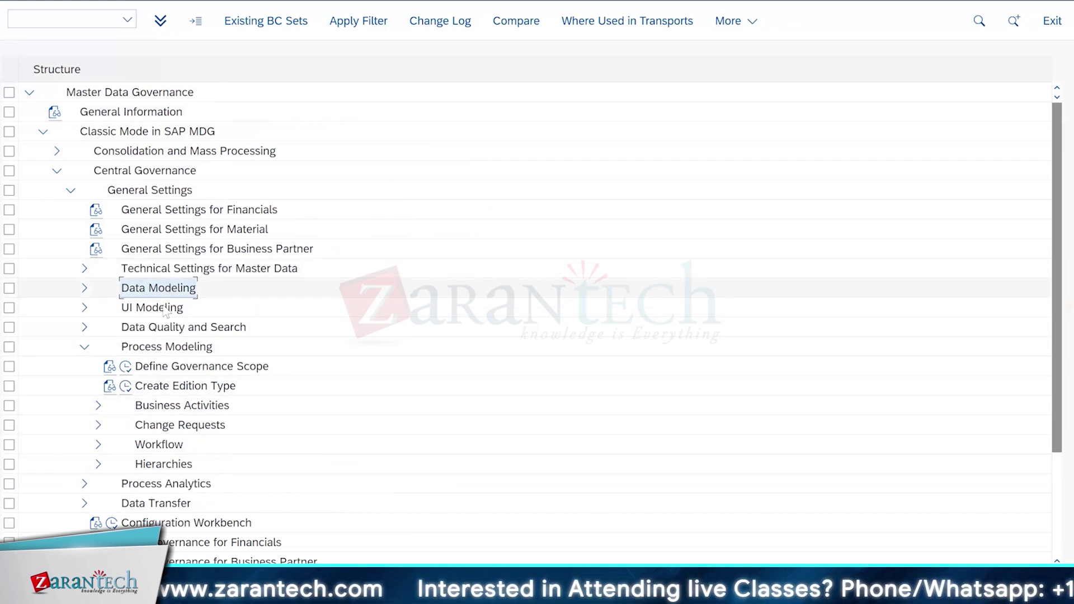
{"action": "left_click", "coordinate": [98, 426]}
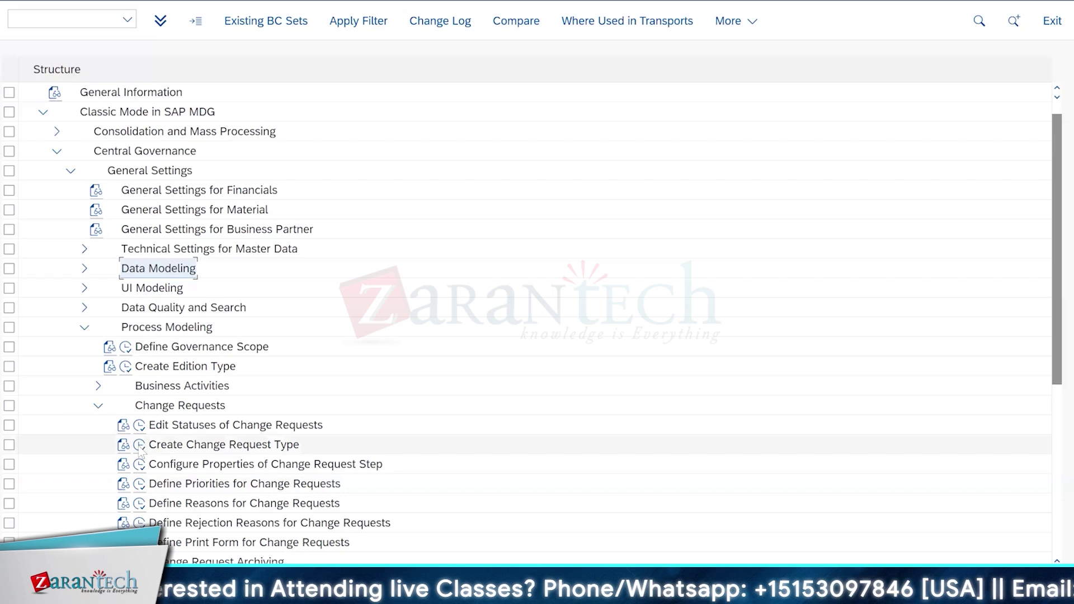
{"action": "left_click", "coordinate": [139, 445]}
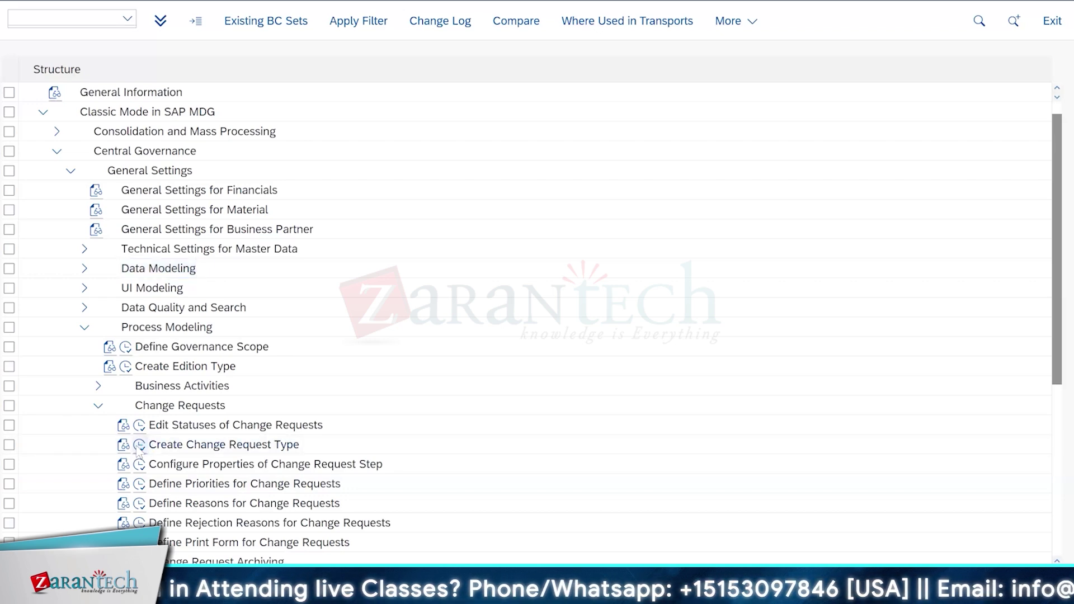
{"action": "left_click", "coordinate": [138, 447]}
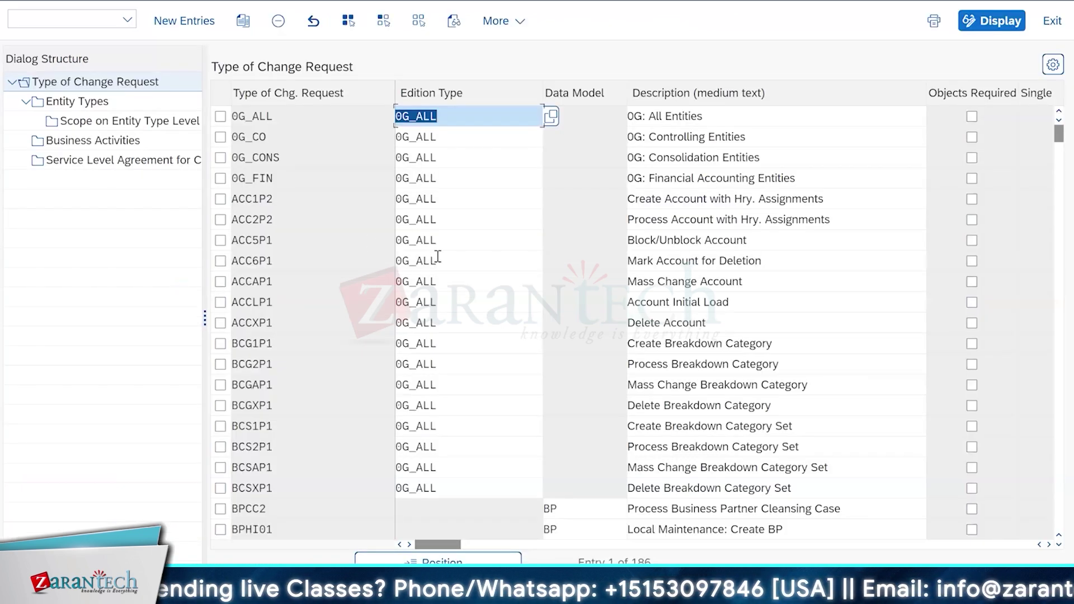
Examine the material change request types for data model MM, especially MATL01 and MATL02, in the Type of Change Request list
{"action": "scroll", "coordinate": [475, 317], "scroll_direction": "down", "scroll_amount": 1}
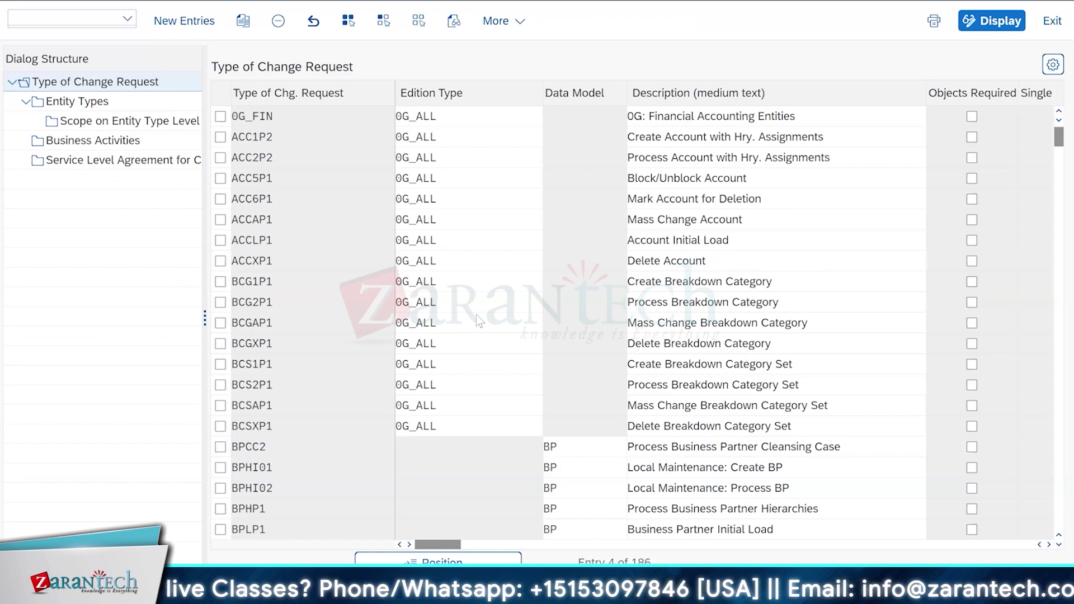
{"action": "scroll", "coordinate": [475, 315], "scroll_direction": "down", "scroll_amount": 6}
{"action": "scroll", "coordinate": [476, 315], "scroll_direction": "down", "scroll_amount": 5}
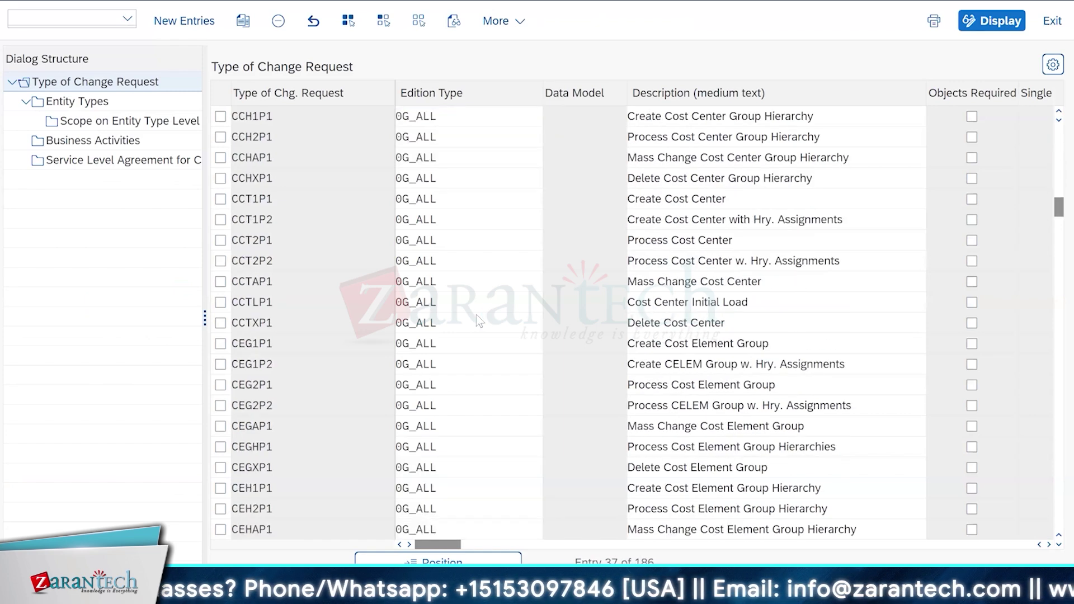
{"action": "scroll", "coordinate": [476, 316], "scroll_direction": "down", "scroll_amount": 11}
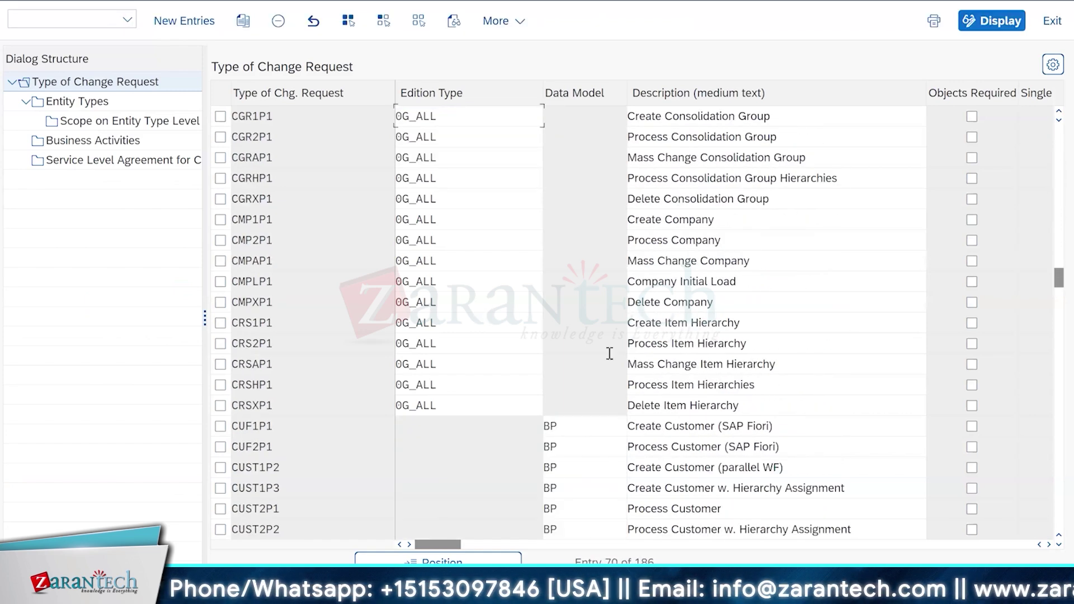
{"action": "scroll", "coordinate": [616, 224], "scroll_direction": "down", "scroll_amount": 5}
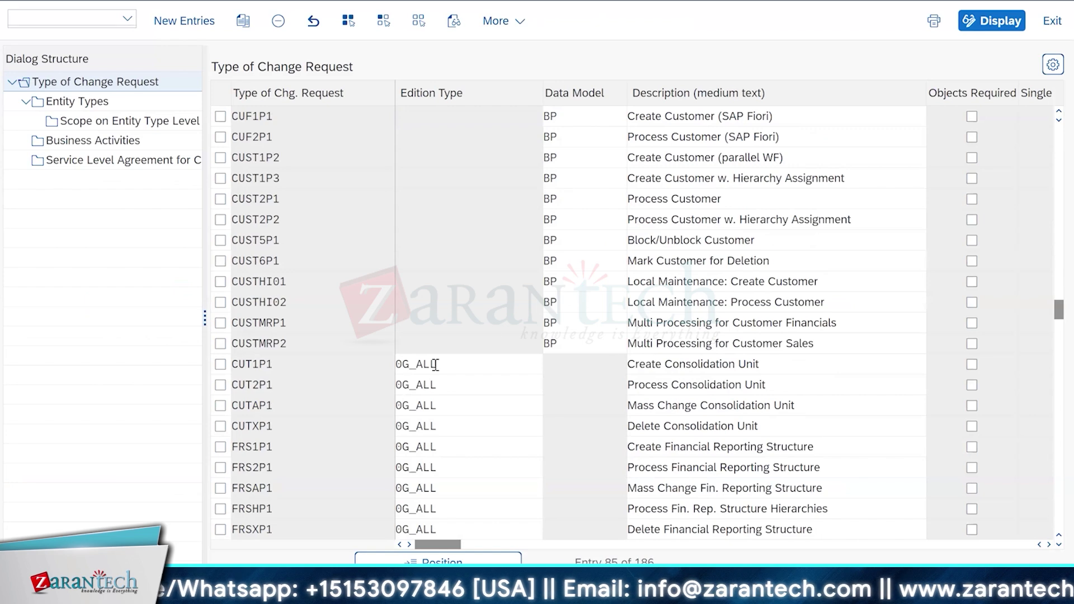
{"action": "scroll", "coordinate": [435, 365], "scroll_direction": "down", "scroll_amount": 1}
{"action": "scroll", "coordinate": [435, 390], "scroll_direction": "down", "scroll_amount": 7}
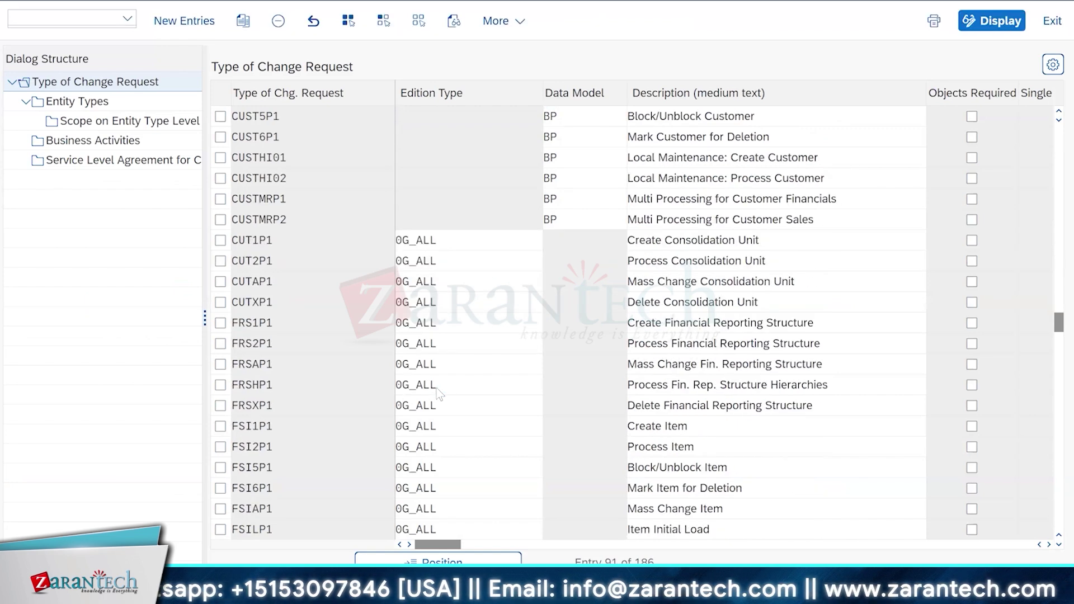
{"action": "scroll", "coordinate": [480, 348], "scroll_direction": "down", "scroll_amount": 7}
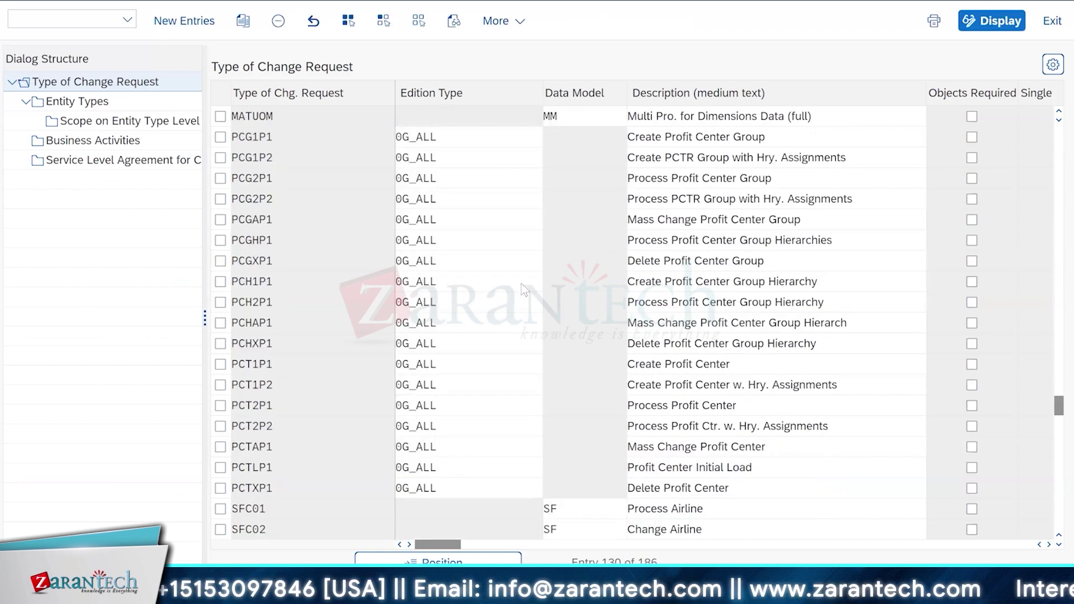
{"action": "scroll", "coordinate": [561, 204], "scroll_direction": "up", "scroll_amount": 1}
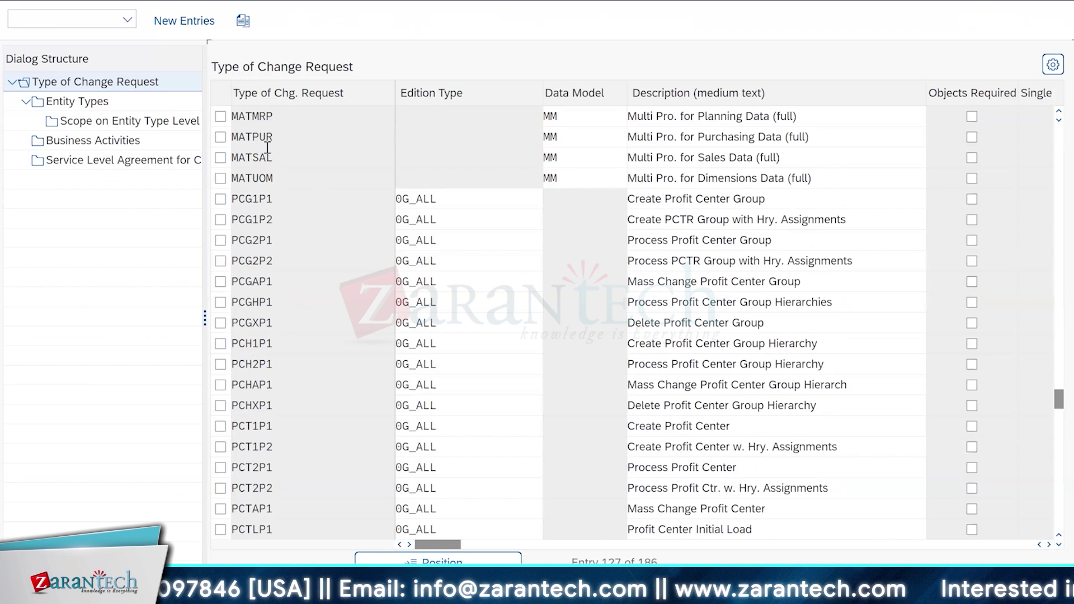
{"action": "scroll", "coordinate": [267, 218], "scroll_direction": "up", "scroll_amount": 1}
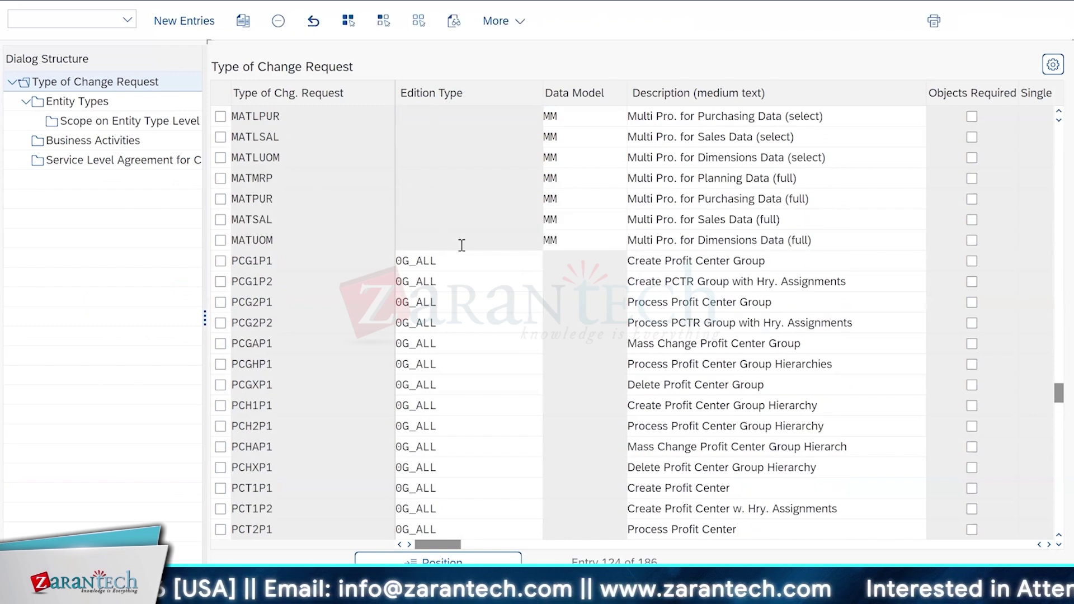
{"action": "scroll", "coordinate": [462, 245], "scroll_direction": "up", "scroll_amount": 1}
{"action": "scroll", "coordinate": [452, 251], "scroll_direction": "up", "scroll_amount": 1}
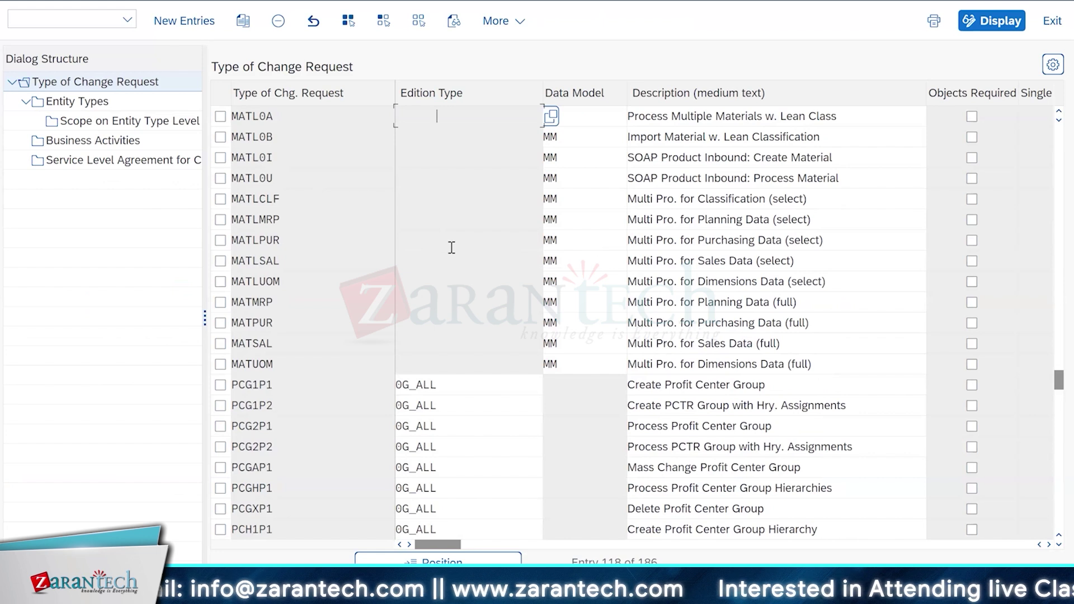
{"action": "scroll", "coordinate": [451, 247], "scroll_direction": "up", "scroll_amount": 1}
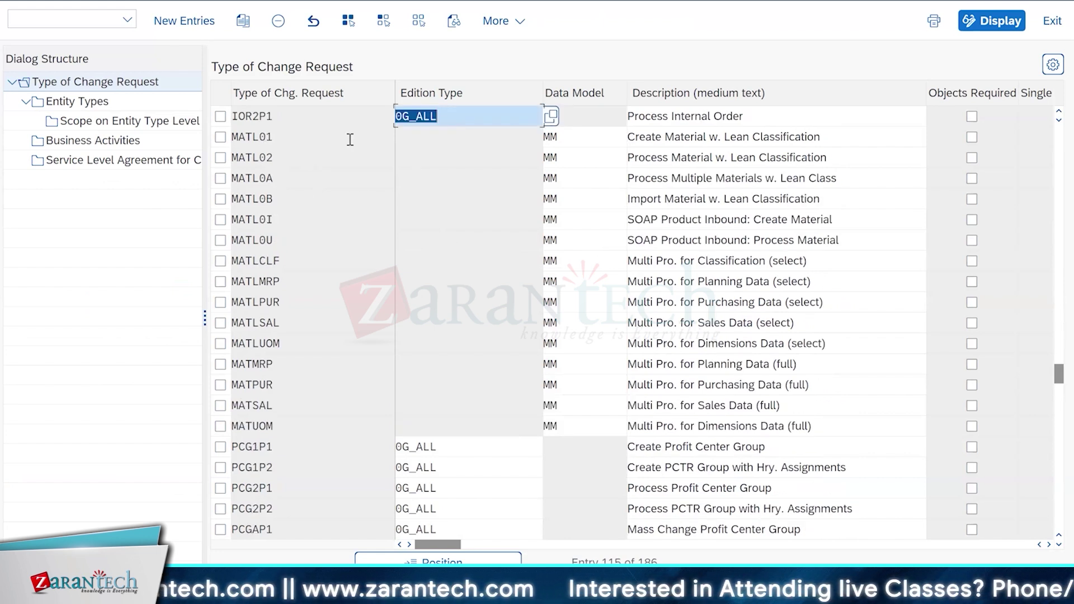
{"action": "left_click", "coordinate": [274, 137]}
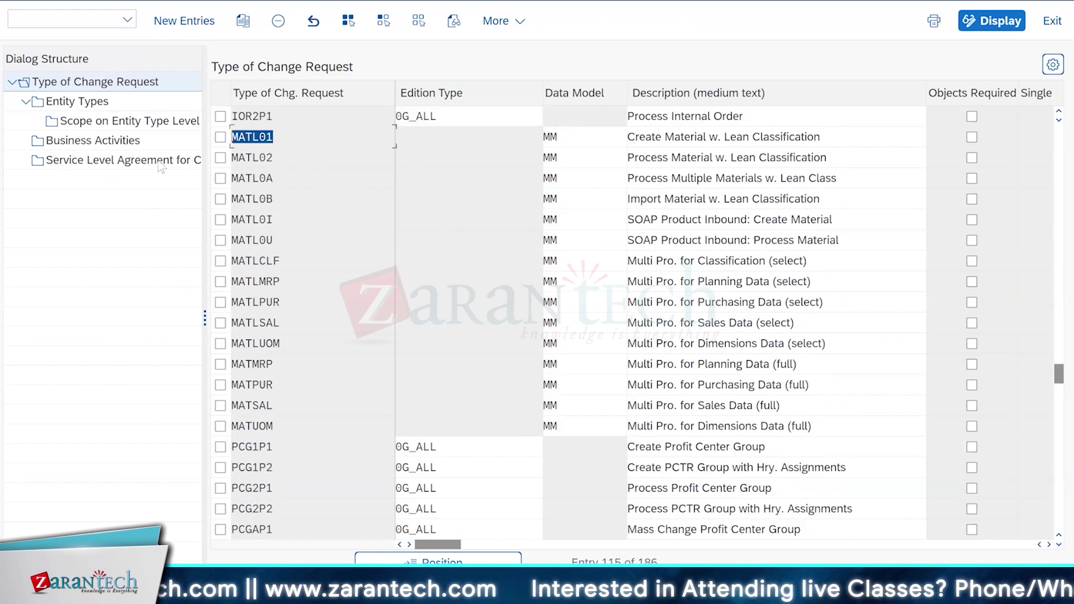
{"action": "left_click", "coordinate": [268, 158]}
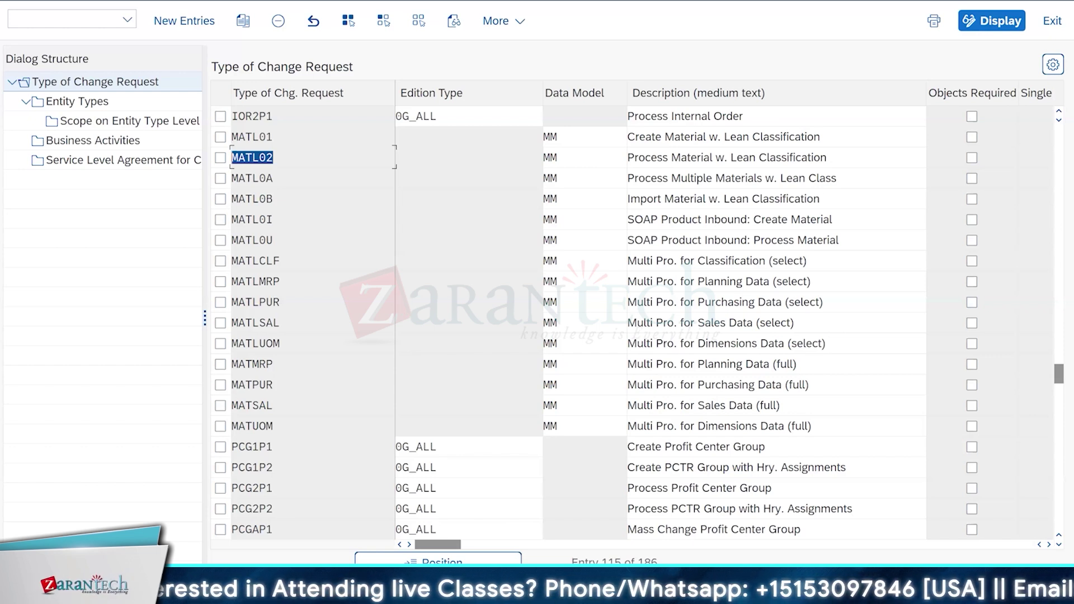
Return to the session with the pending security request and allow access to the usmd_ovp_gen application
{"action": "mouse_move", "coordinate": [521, 592]}
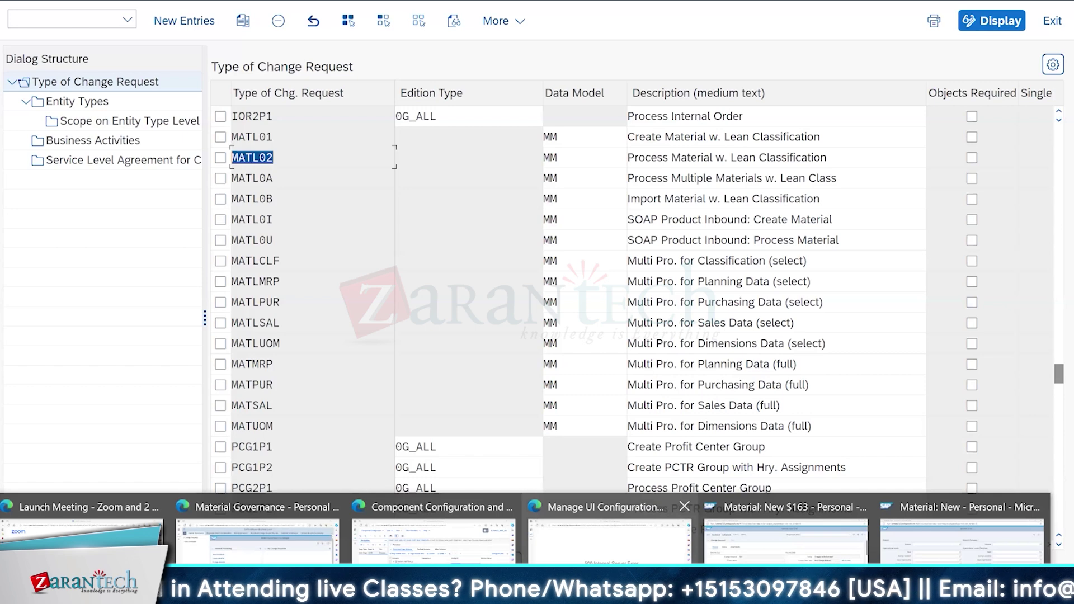
{"action": "mouse_move", "coordinate": [650, 592]}
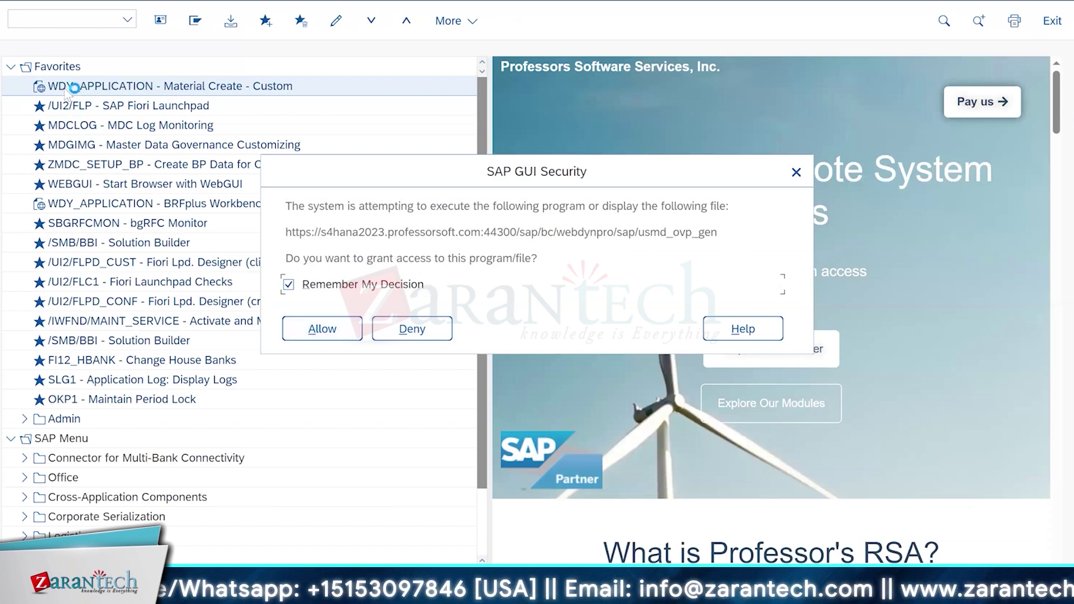
{"action": "left_click", "coordinate": [329, 327]}
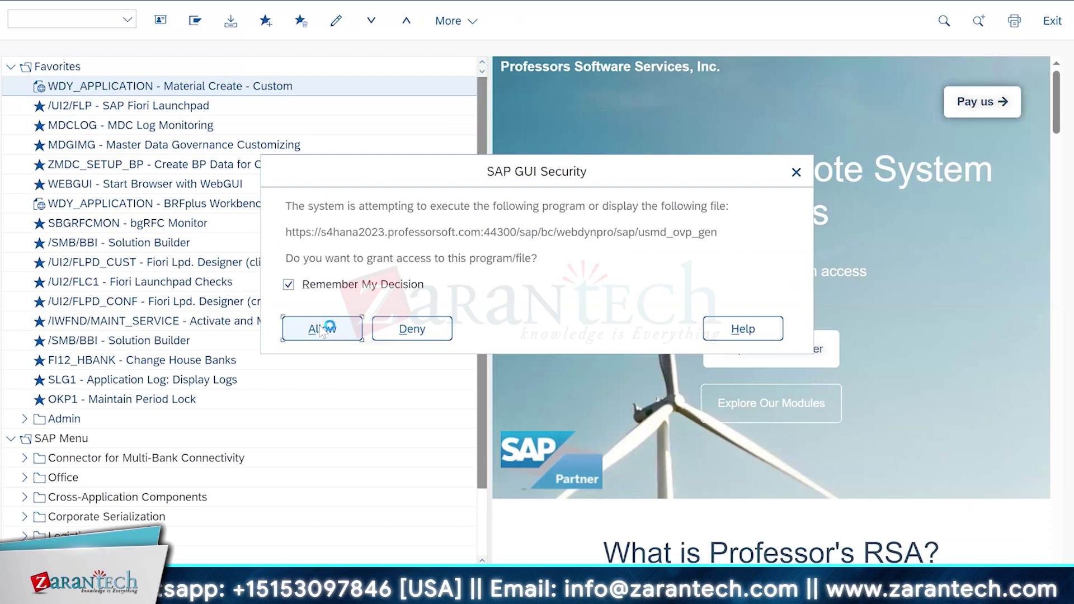
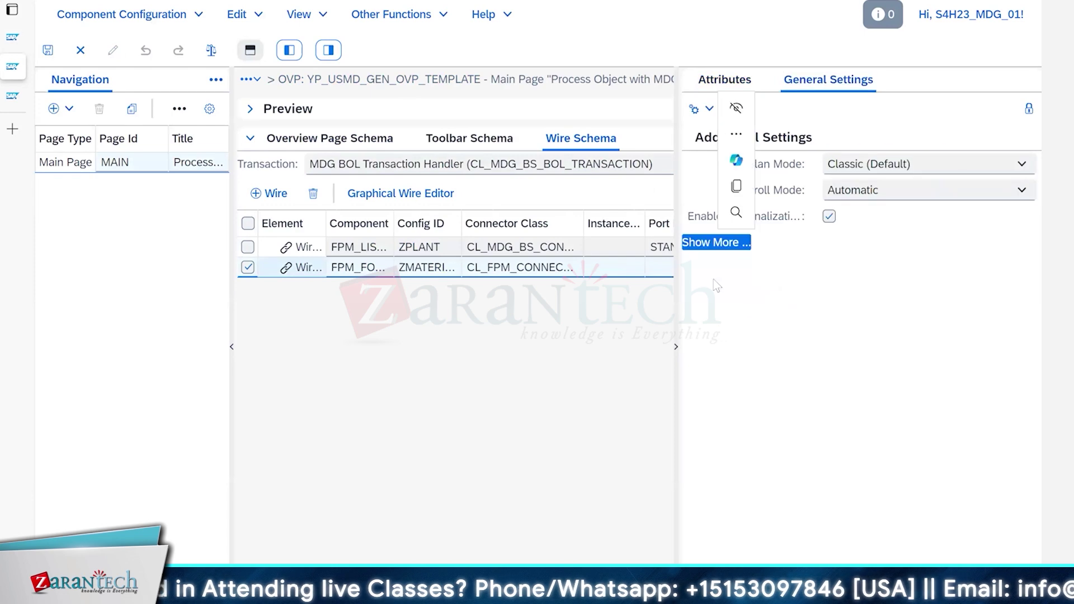
Examine the page's additional general settings and the attributes of the ZMATERIAL and ZPLANT wires
{"action": "left_click", "coordinate": [714, 239]}
{"action": "scroll", "coordinate": [951, 335], "scroll_direction": "down", "scroll_amount": 5}
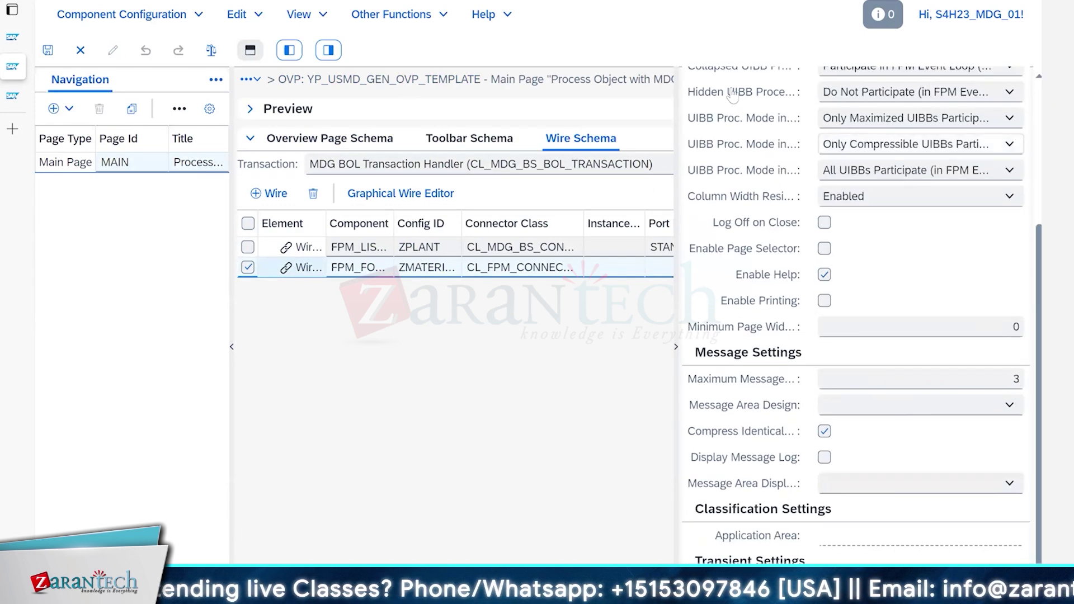
{"action": "left_click", "coordinate": [370, 250]}
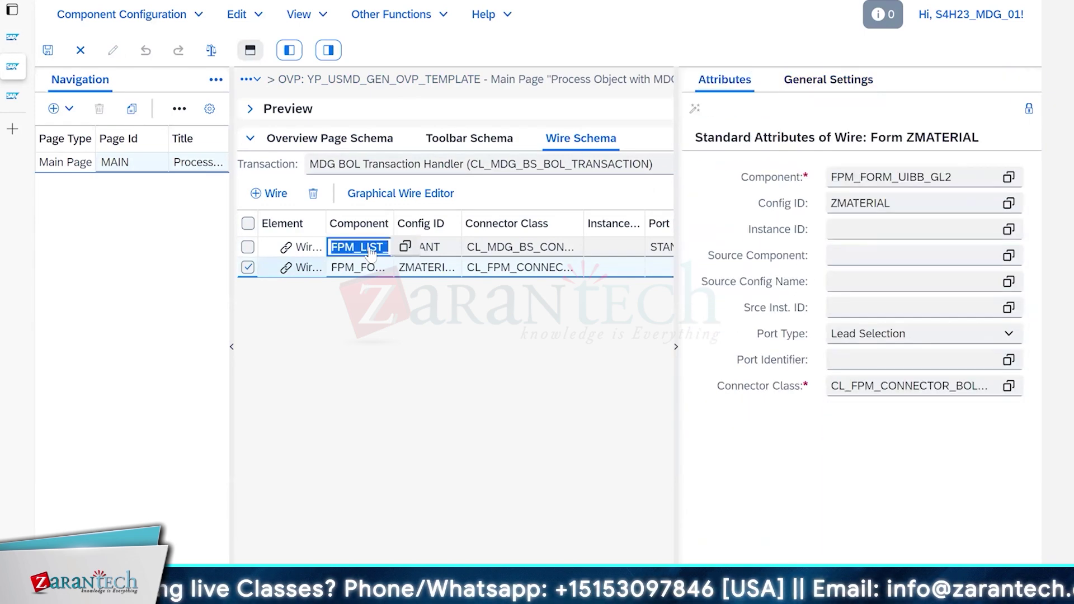
{"action": "left_click", "coordinate": [297, 246]}
{"action": "left_click", "coordinate": [304, 268]}
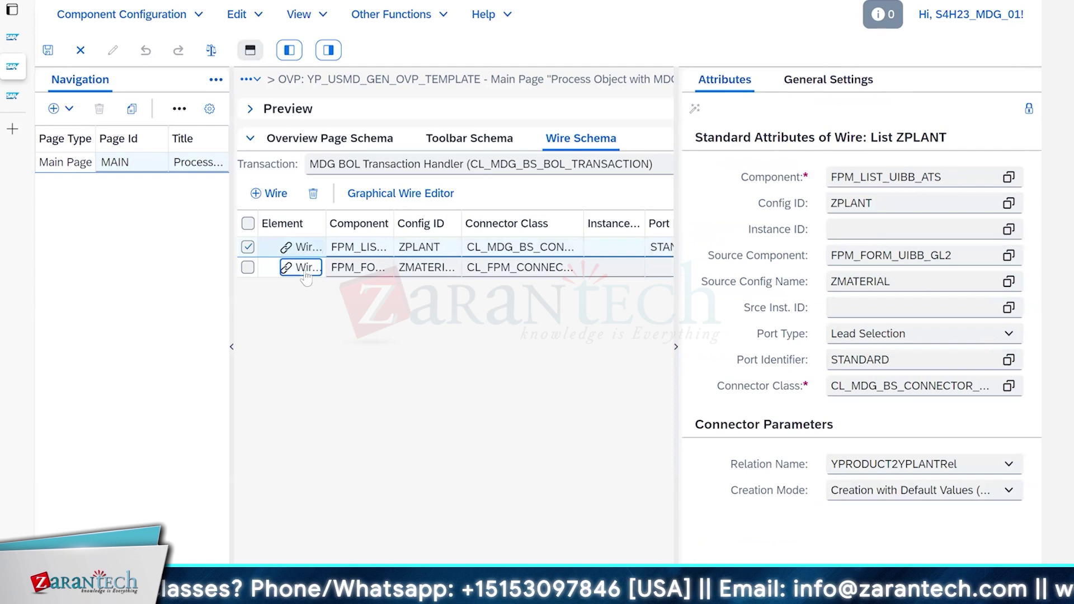
Set the ZPLANT wire's creation mode to Direct Creation without Default Values (Void) and save the configuration
{"action": "left_click", "coordinate": [310, 248]}
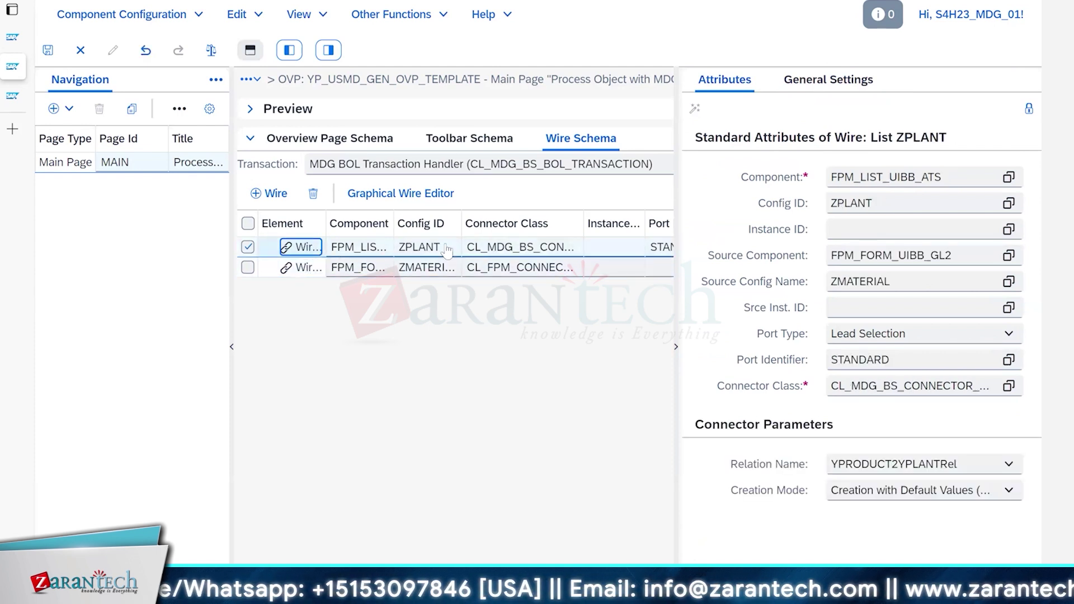
{"action": "left_click", "coordinate": [920, 490]}
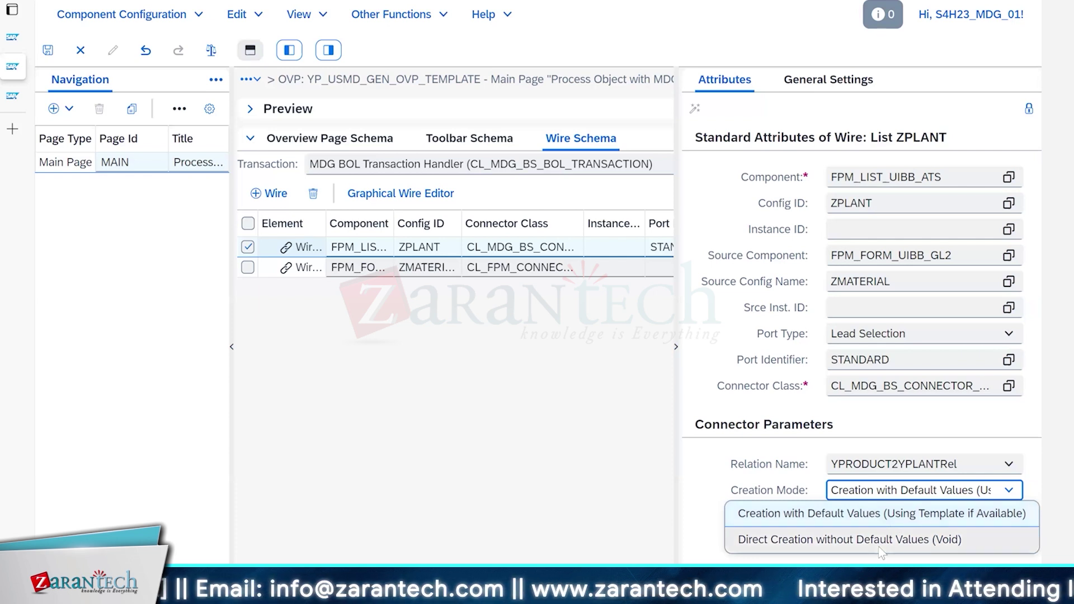
{"action": "left_click", "coordinate": [854, 530]}
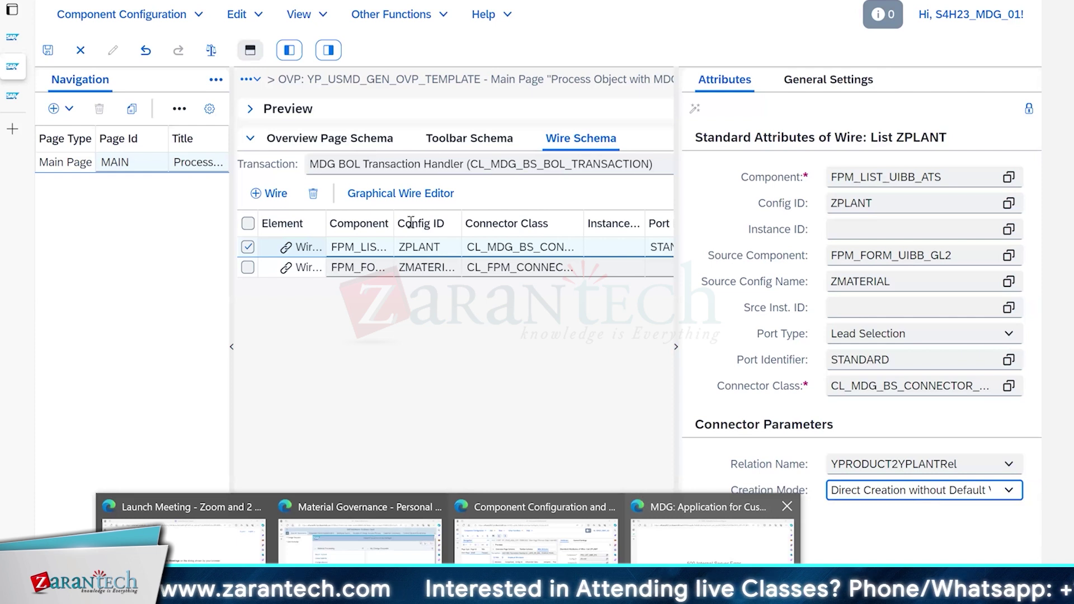
{"action": "left_click", "coordinate": [643, 504]}
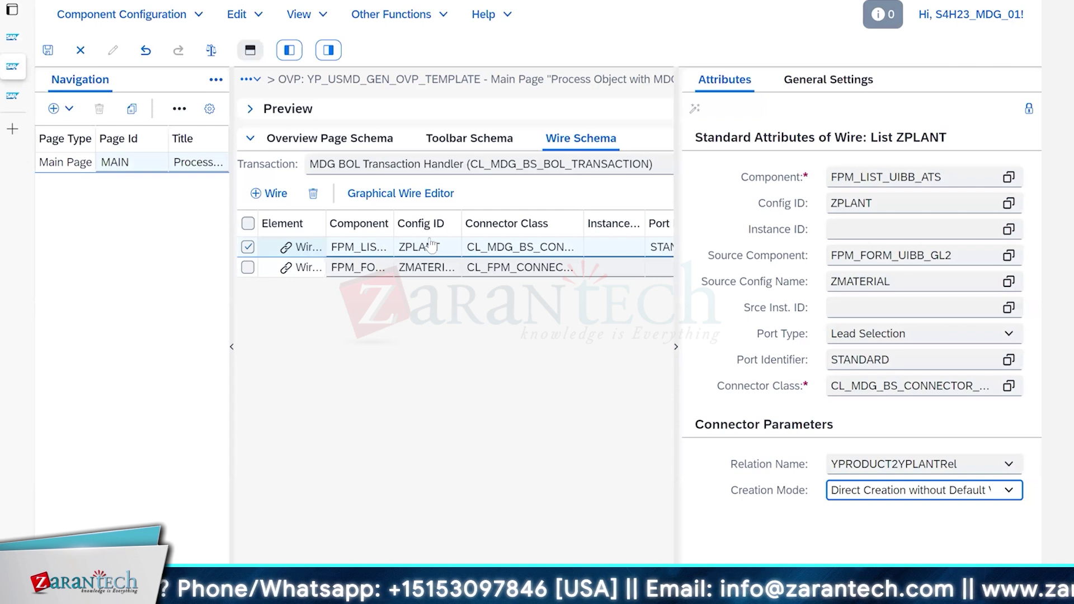
{"action": "left_click", "coordinate": [856, 491]}
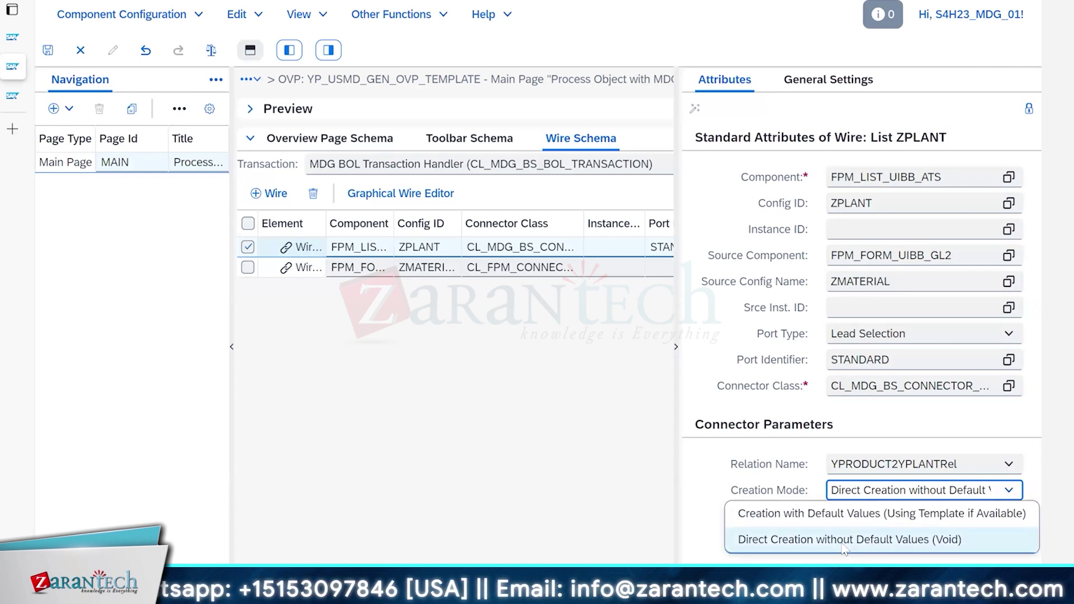
{"action": "left_click", "coordinate": [945, 492]}
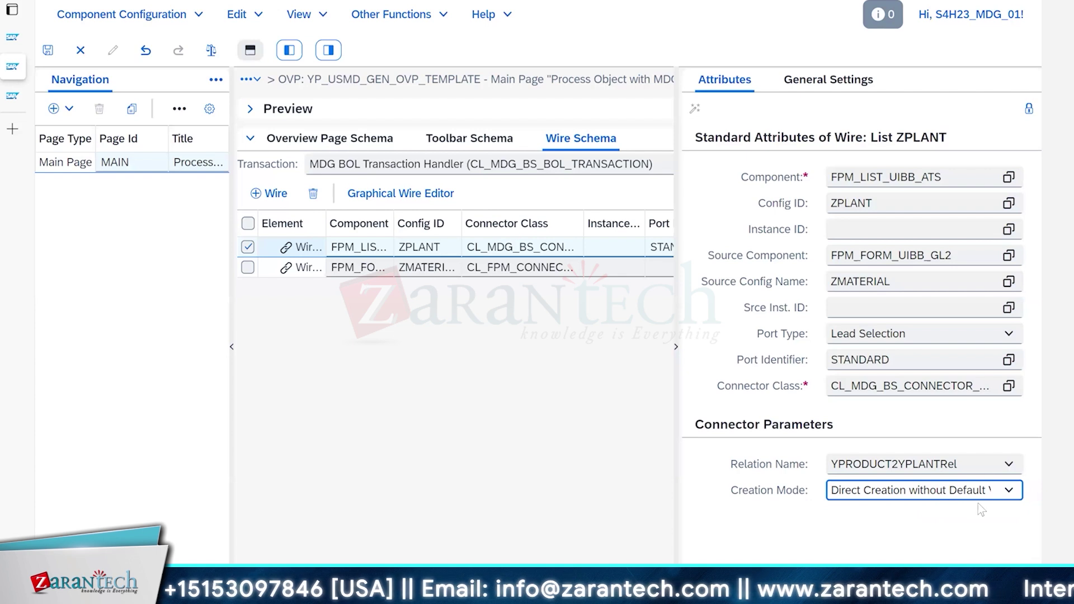
{"action": "left_click", "coordinate": [49, 51]}
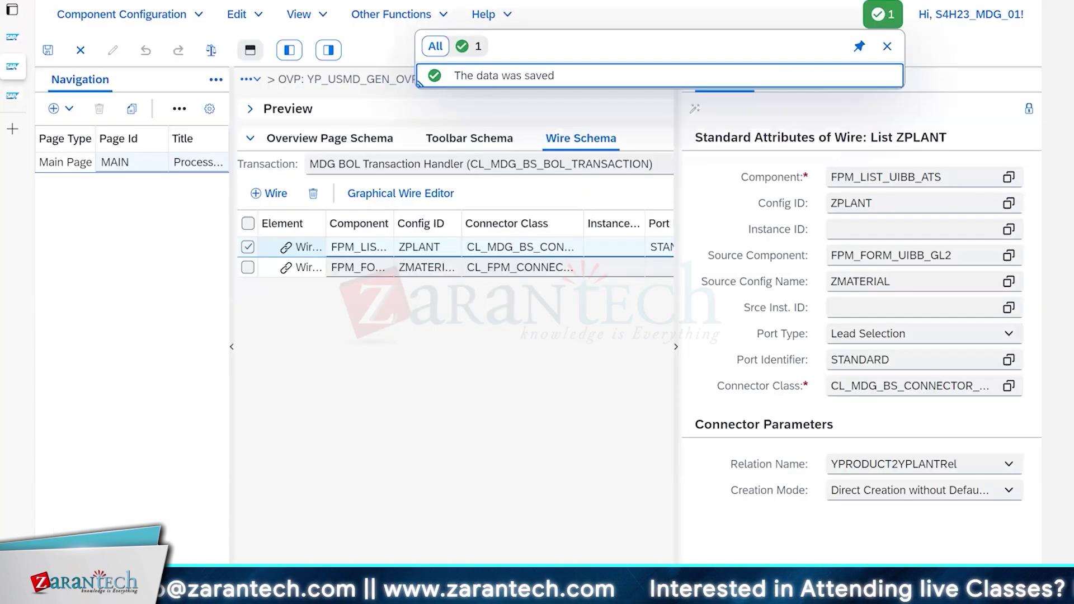
Return to the SAP Easy Access session and relaunch the Material Create - Custom favorite
{"action": "left_click", "coordinate": [649, 593]}
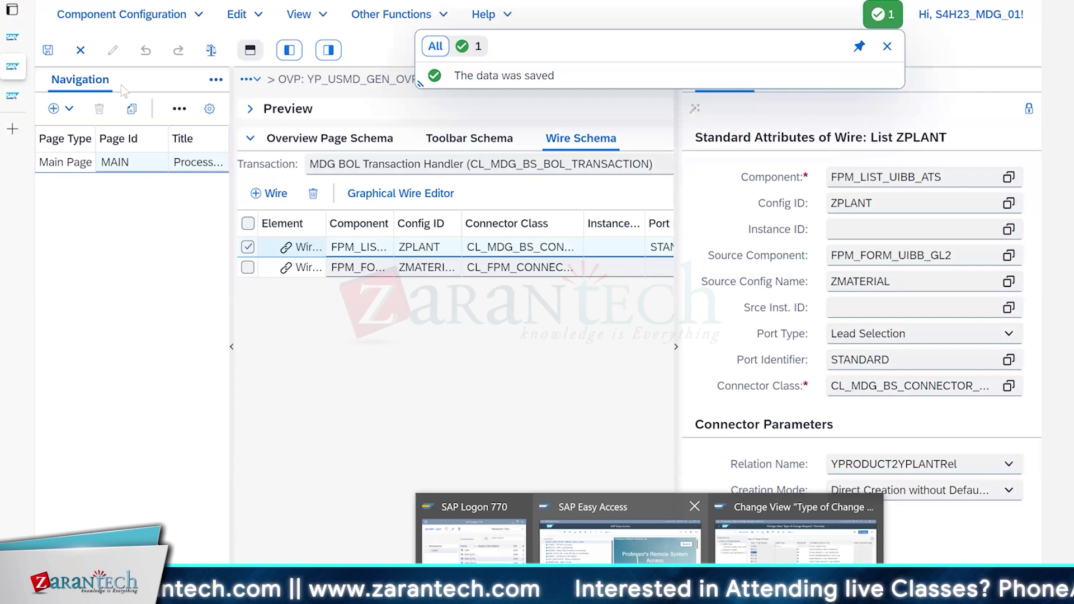
{"action": "left_click", "coordinate": [620, 540]}
{"action": "double_click", "coordinate": [126, 87]}
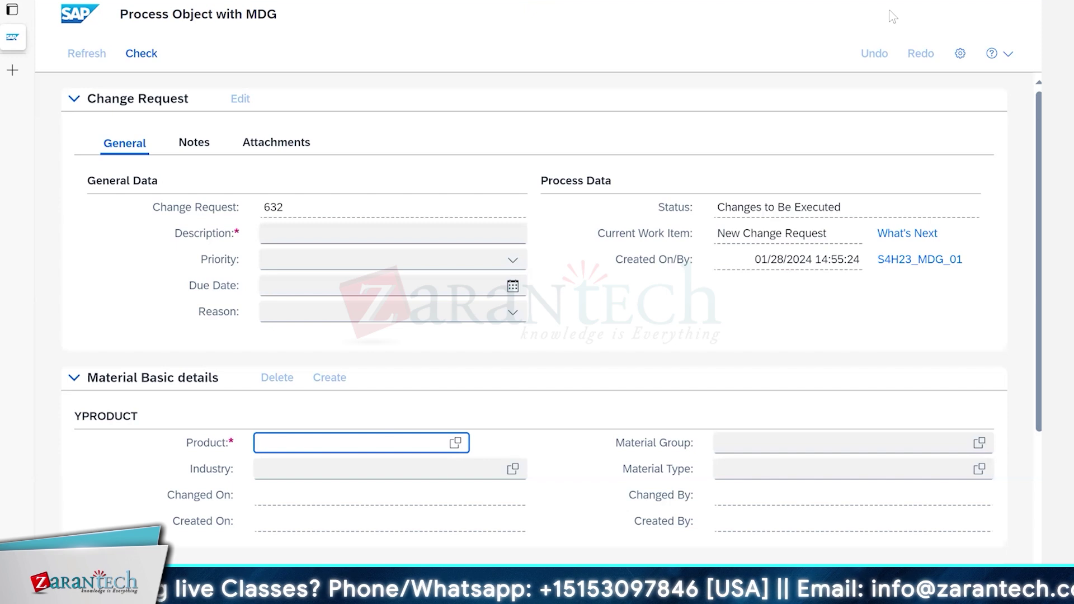
{"action": "right_click", "coordinate": [890, 10]}
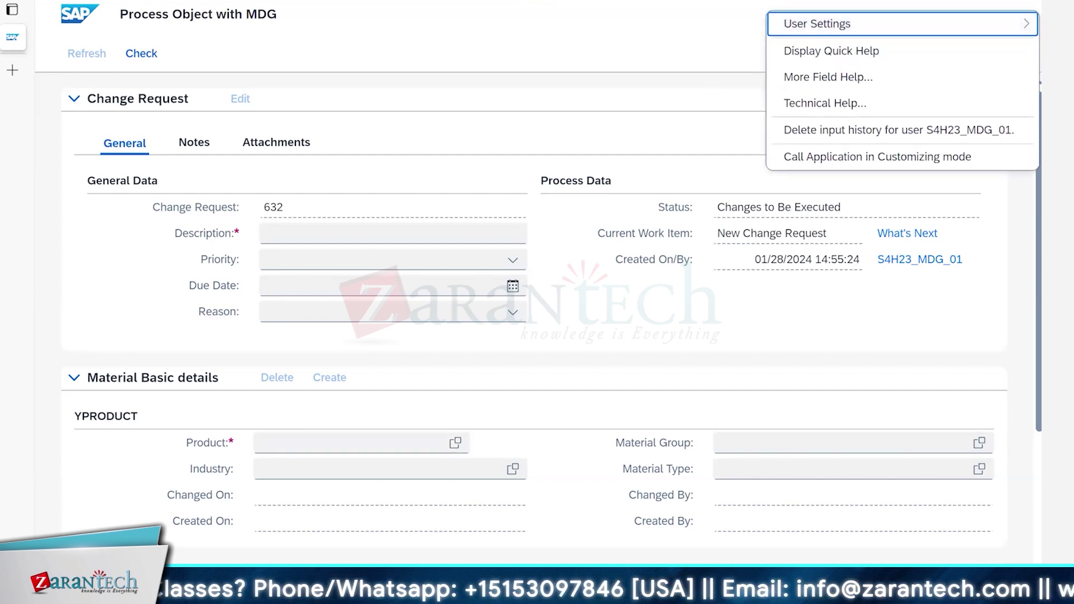
{"action": "left_click", "coordinate": [382, 49]}
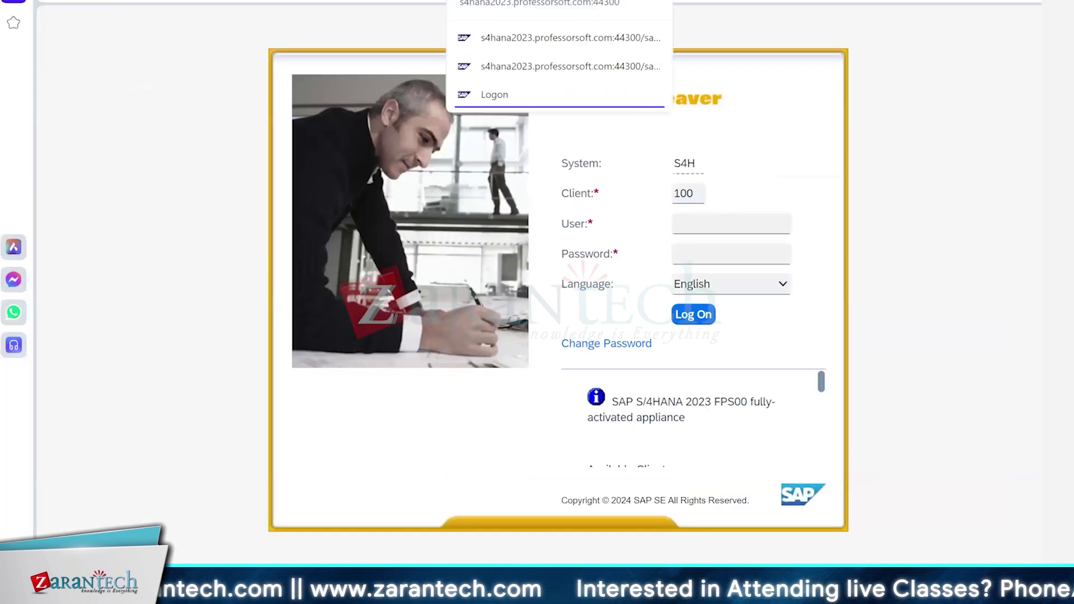
{"action": "key", "text": "alt+F4"}
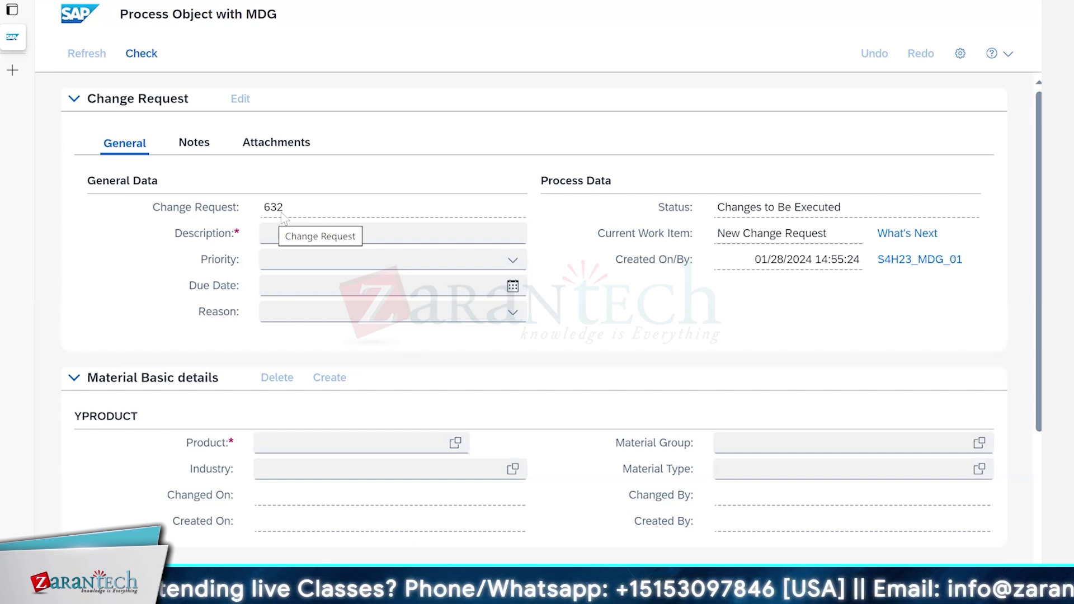
Enter test as the change request description and go to the Product field in Material Basic details
{"action": "left_click", "coordinate": [273, 238]}
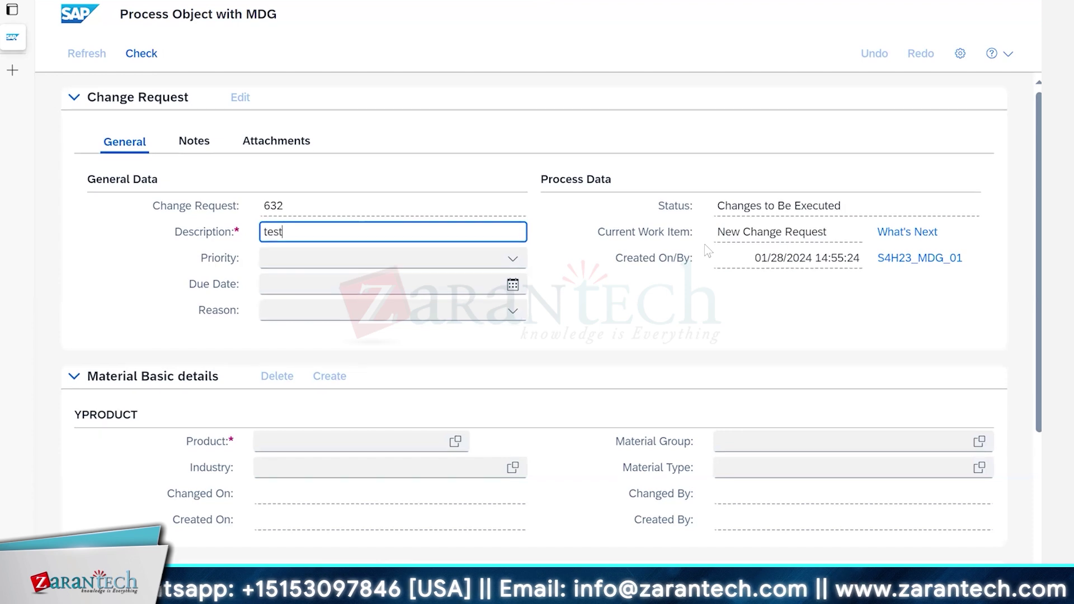
{"action": "scroll", "coordinate": [704, 244], "scroll_direction": "down", "scroll_amount": 4}
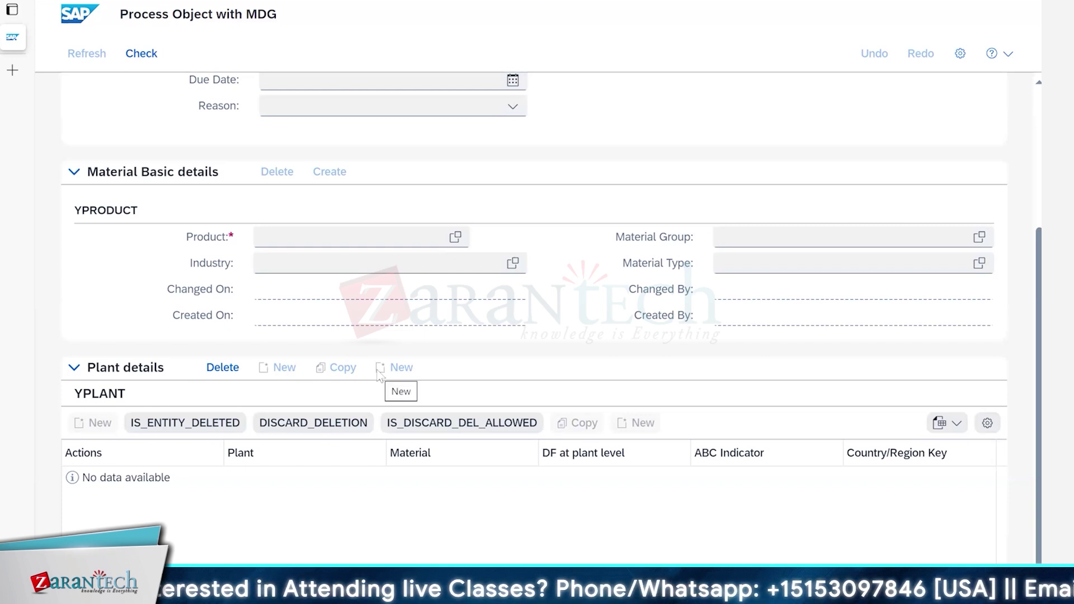
{"action": "left_click", "coordinate": [271, 238]}
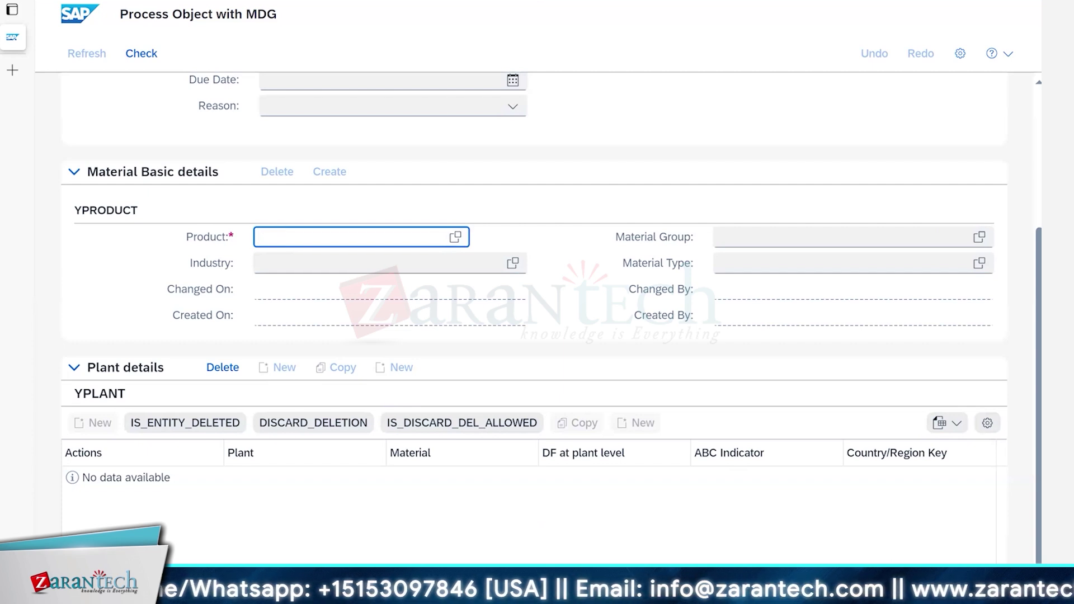
Return to the MDG customizing session, leave the change request types, and open Edit Data Model under Data Modeling
{"action": "mouse_move", "coordinate": [649, 594]}
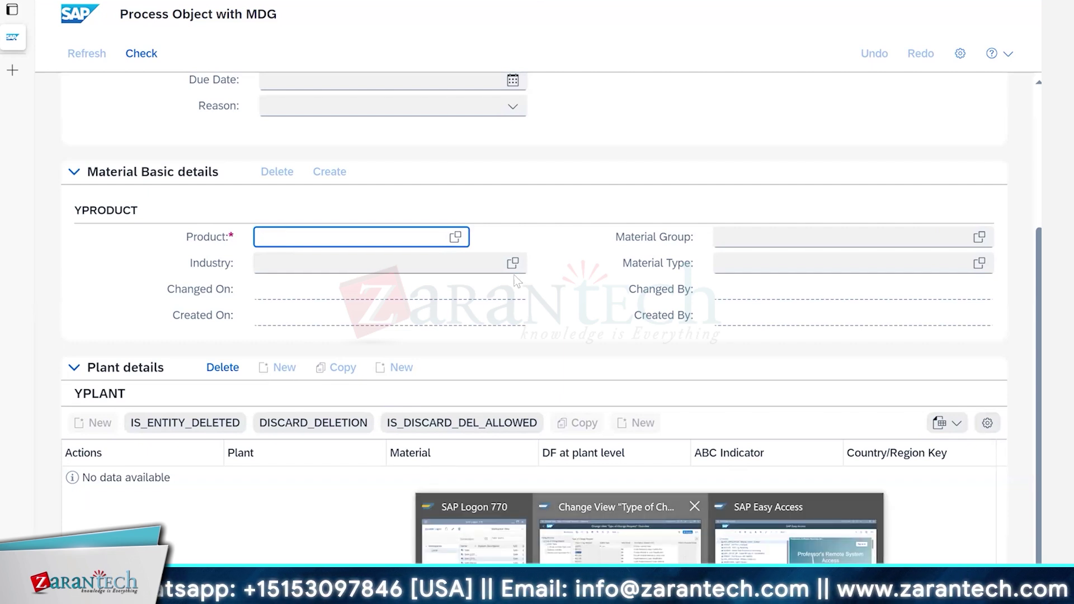
{"action": "left_click", "coordinate": [620, 537]}
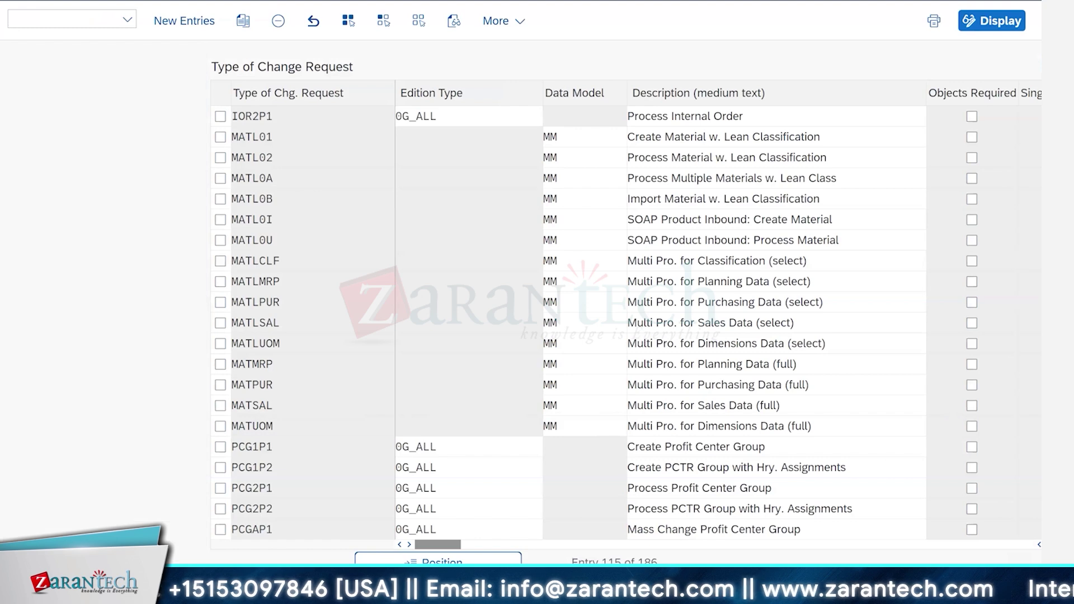
{"action": "key", "text": "F3"}
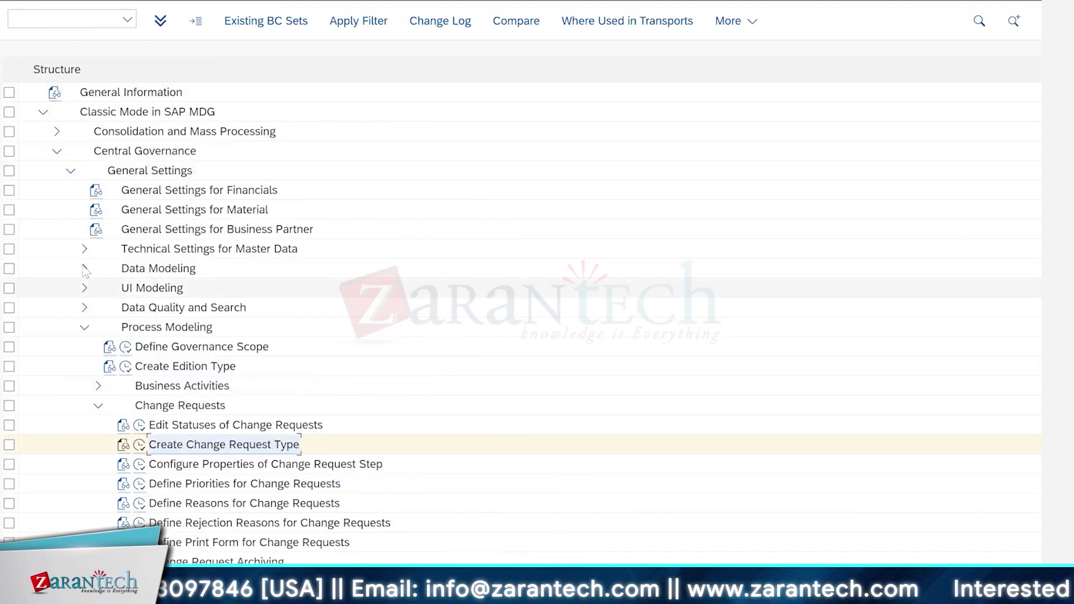
{"action": "left_click", "coordinate": [85, 269]}
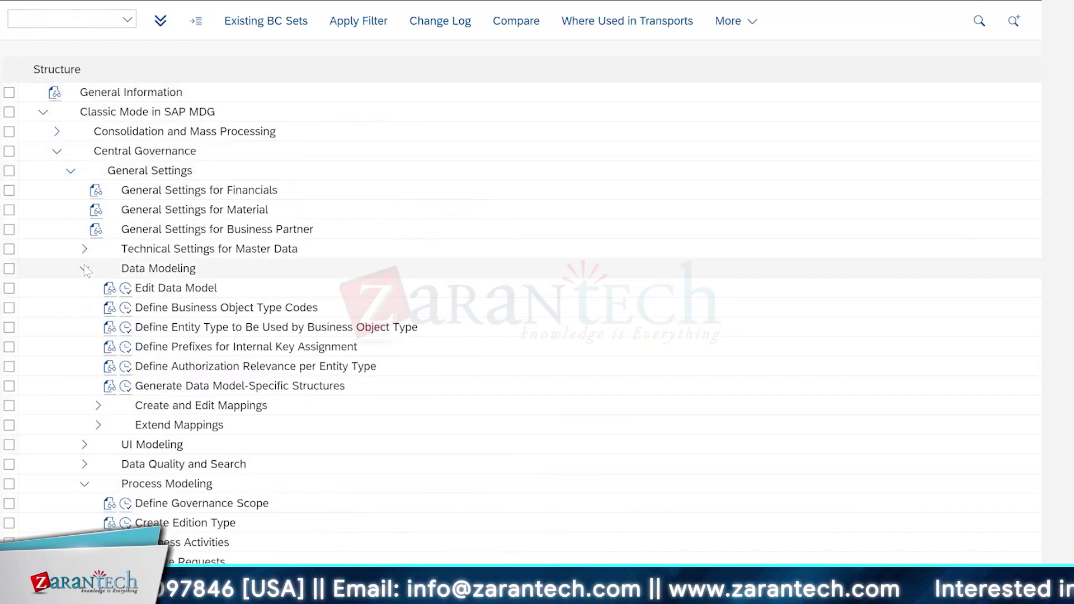
{"action": "left_click", "coordinate": [126, 288]}
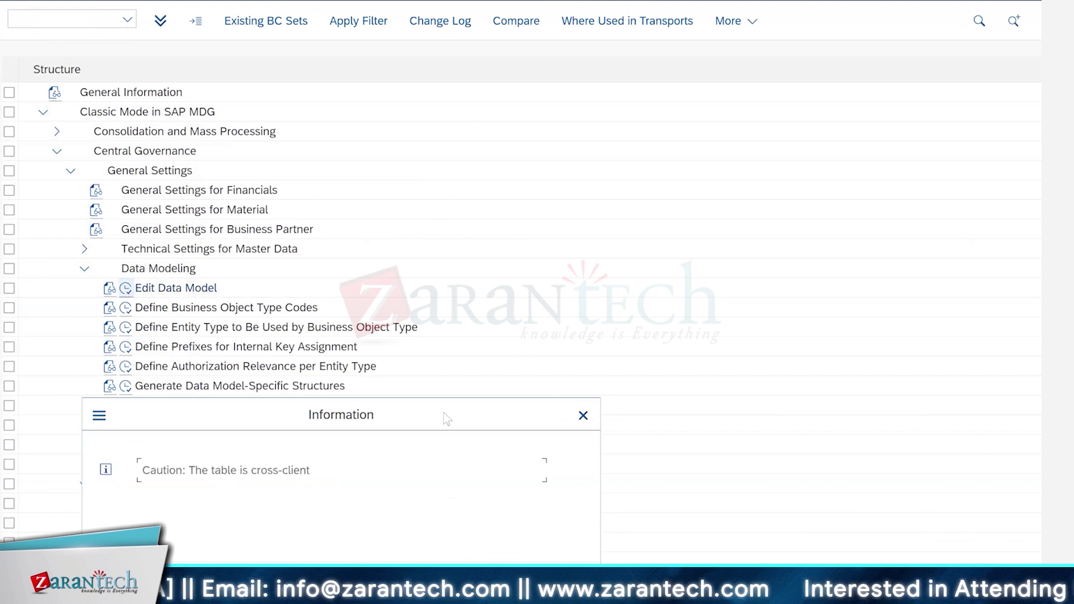
{"action": "left_click", "coordinate": [551, 580]}
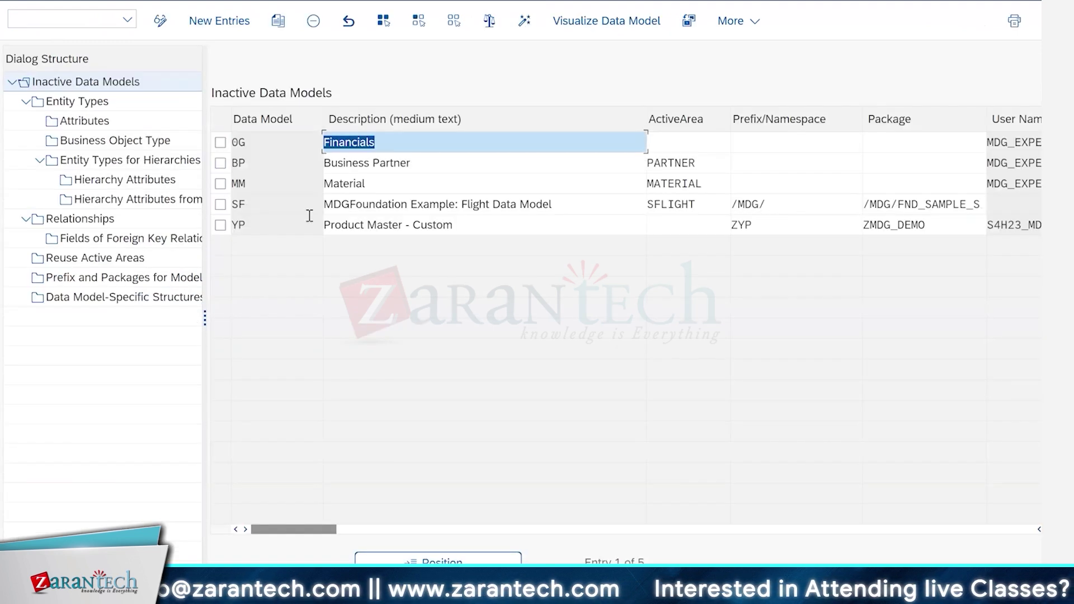
Open the details of entity type YPRODUCT in data model YP to check its key assignment
{"action": "left_click", "coordinate": [219, 224]}
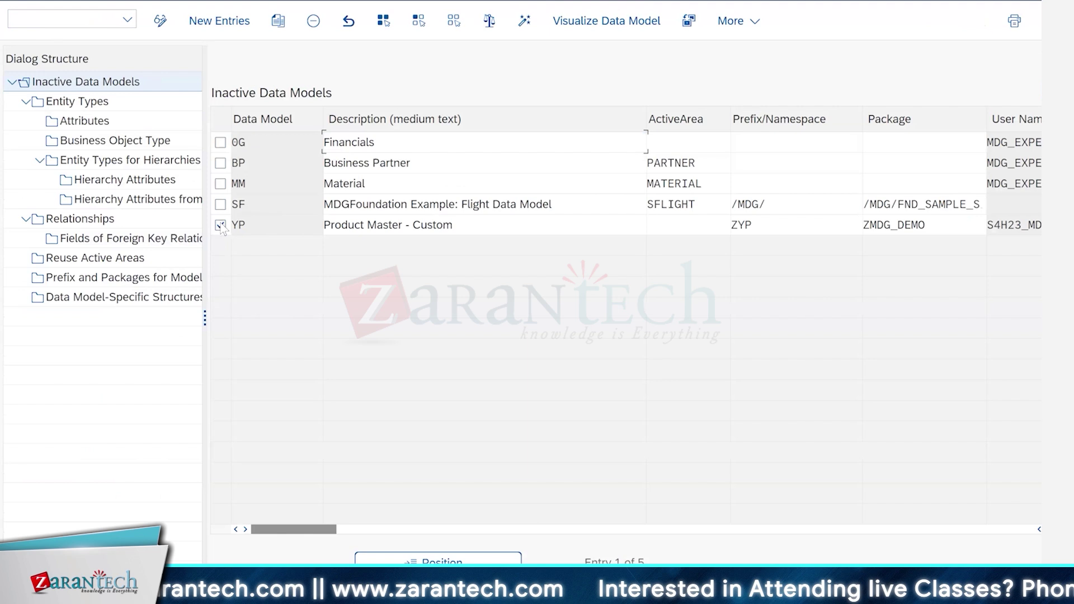
{"action": "left_click", "coordinate": [85, 103]}
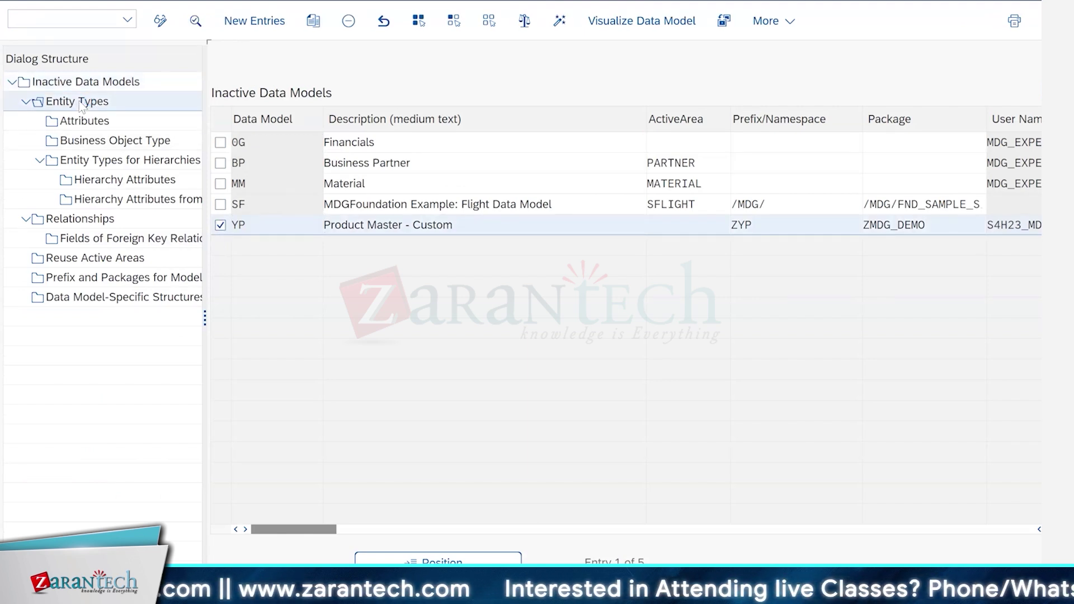
{"action": "left_click", "coordinate": [261, 207]}
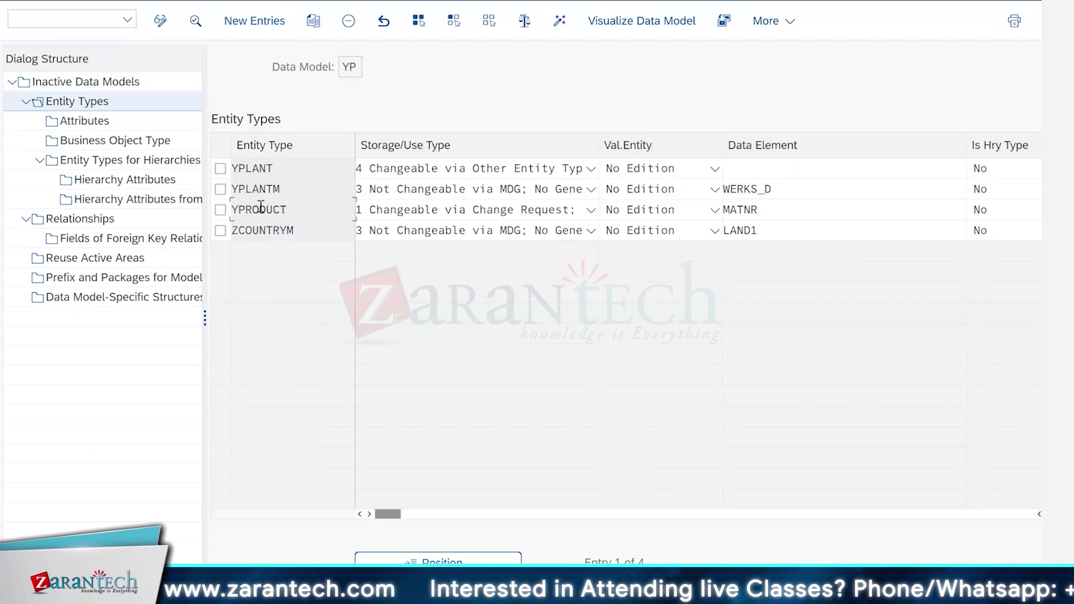
{"action": "double_click", "coordinate": [261, 207]}
{"action": "left_click", "coordinate": [255, 207]}
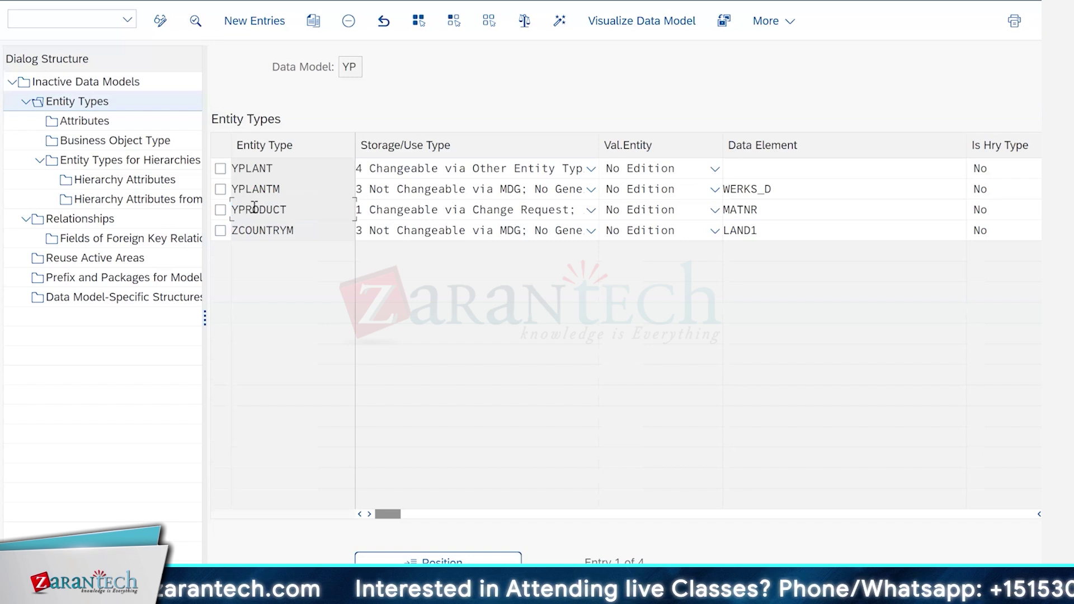
{"action": "double_click", "coordinate": [254, 207]}
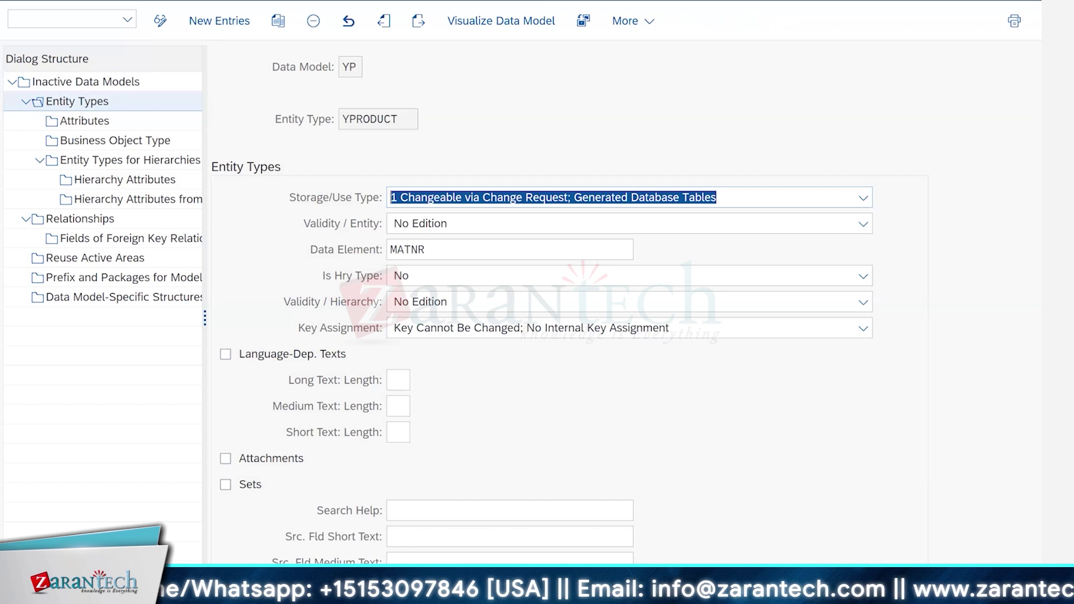
Return to the change request form and enter DEMO1 as the product
{"action": "left_click", "coordinate": [756, 512]}
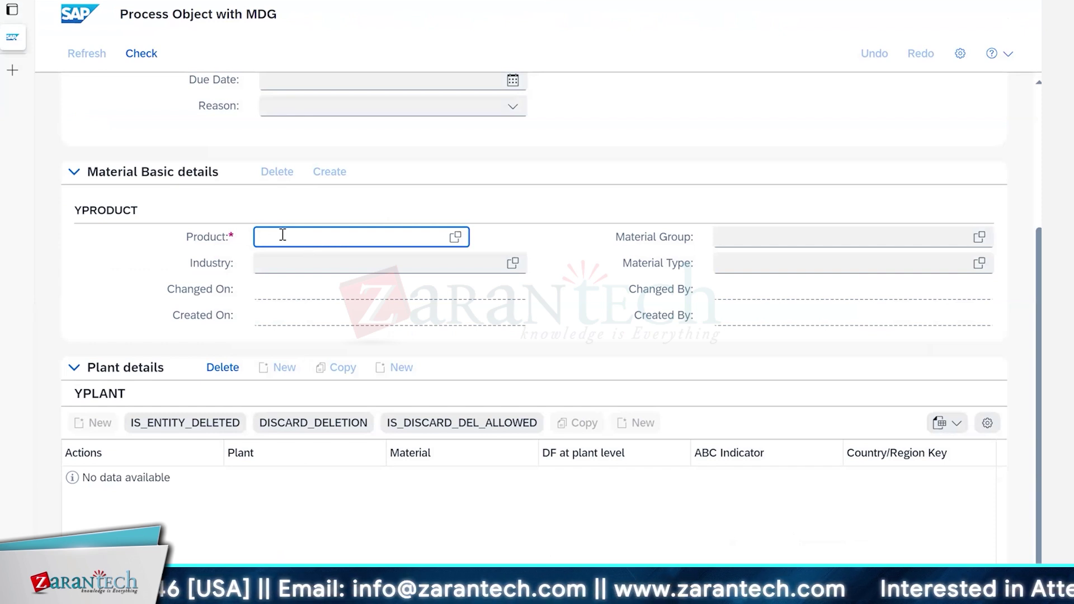
{"action": "type", "text": "DEMO1"}
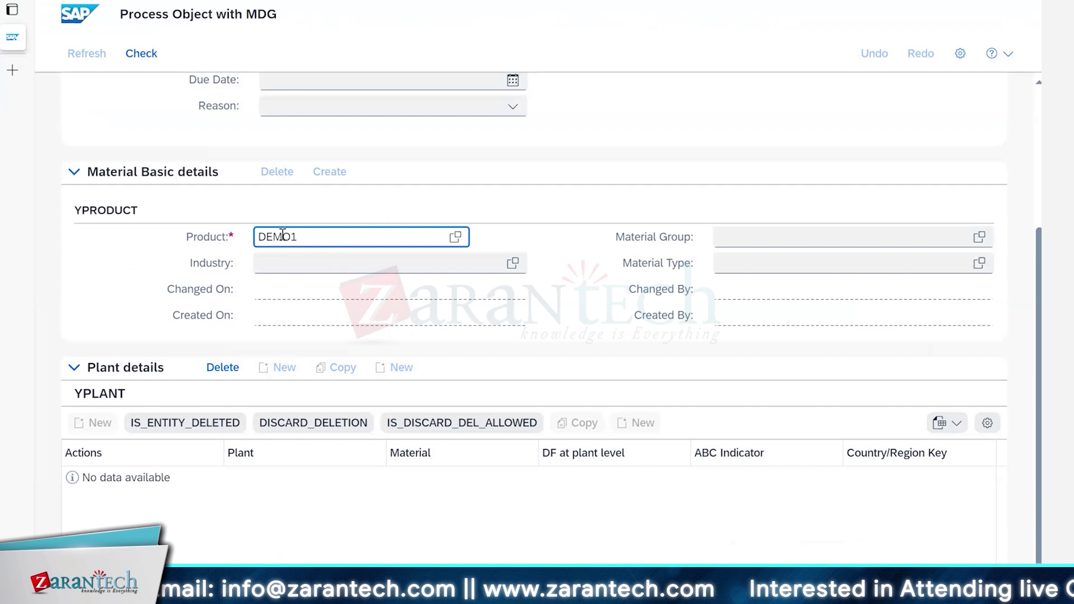
{"action": "key", "text": "Return"}
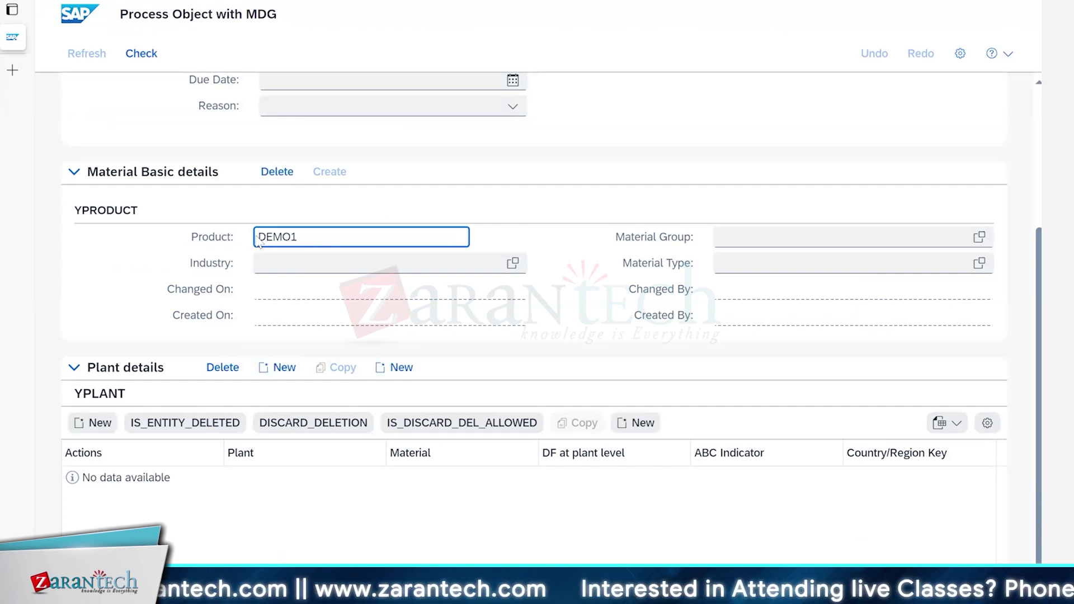
{"action": "left_click_drag", "start_coordinate": [259, 242], "coordinate": [295, 240]}
{"action": "left_click", "coordinate": [324, 209]}
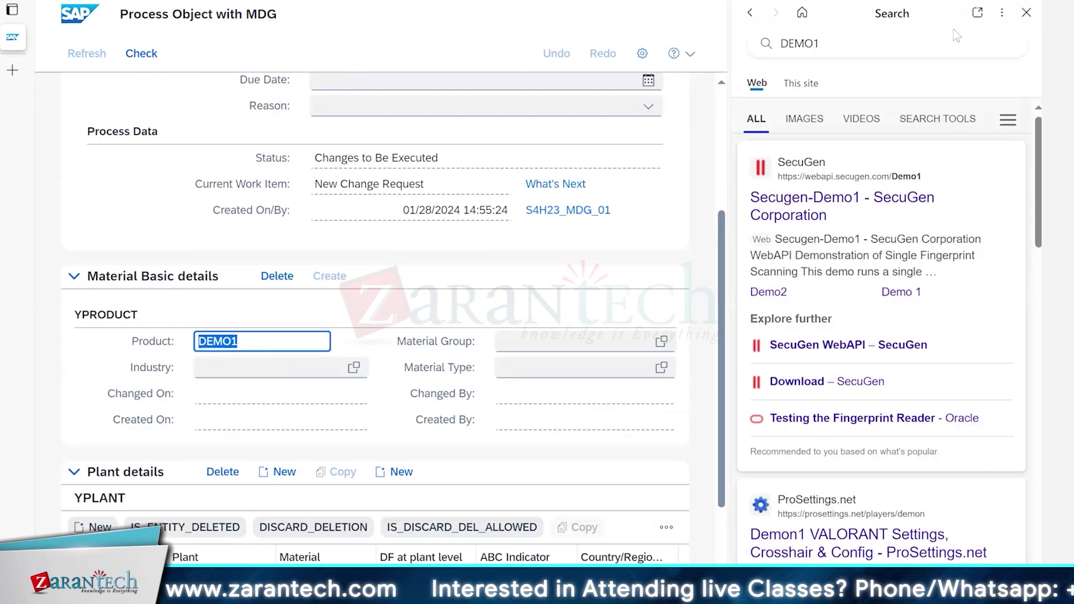
{"action": "left_click", "coordinate": [1026, 13]}
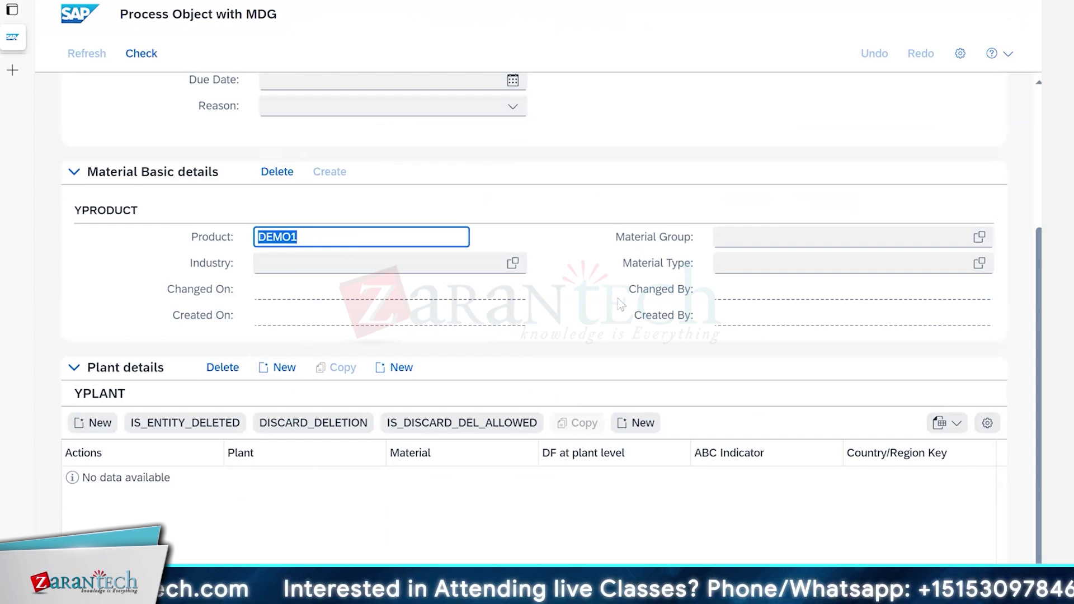
Set material group 01, industry A and material type FERT in the Material Basic details of DEMO1
{"action": "left_click", "coordinate": [979, 239]}
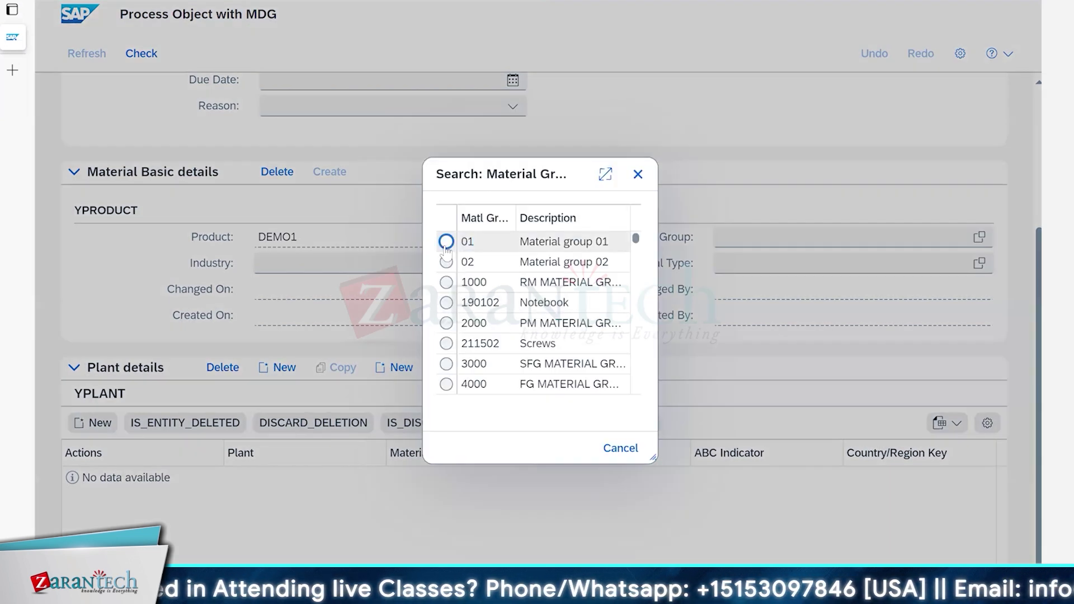
{"action": "left_click", "coordinate": [446, 241]}
{"action": "left_click", "coordinate": [512, 265]}
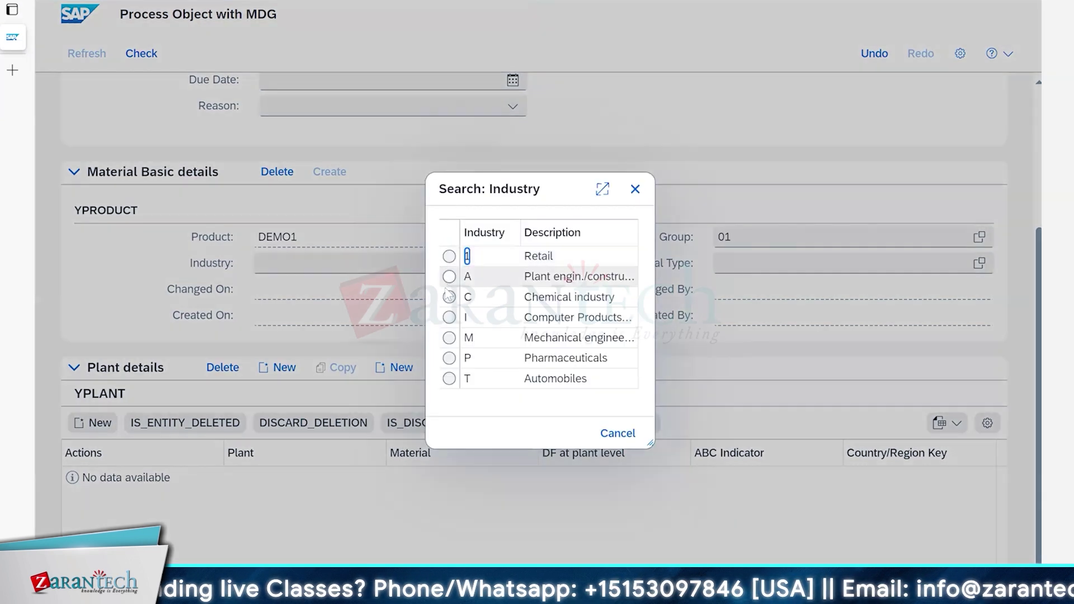
{"action": "left_click", "coordinate": [448, 274]}
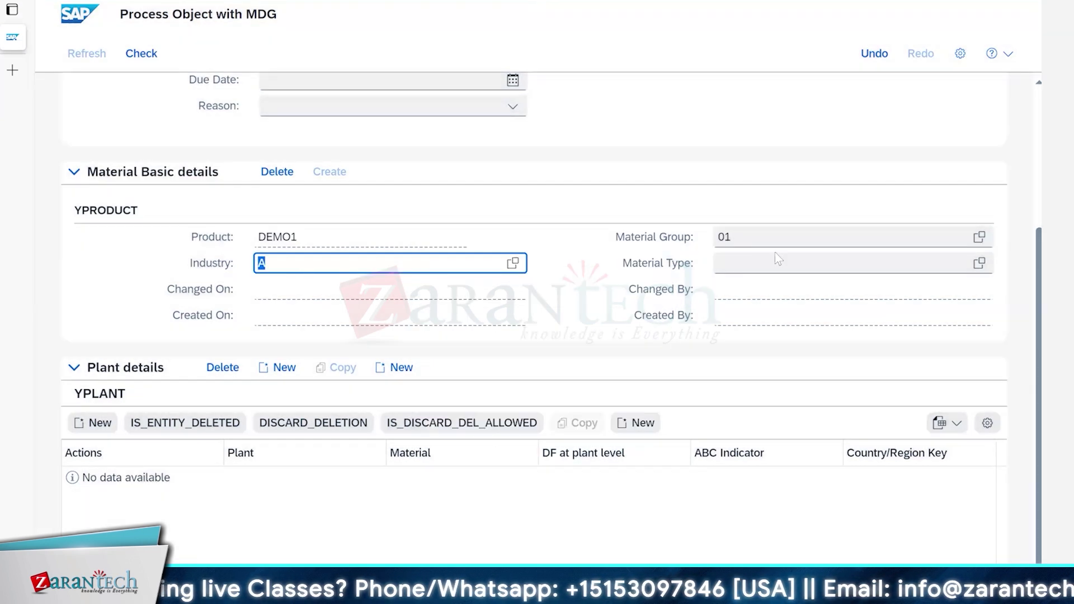
{"action": "left_click", "coordinate": [958, 267]}
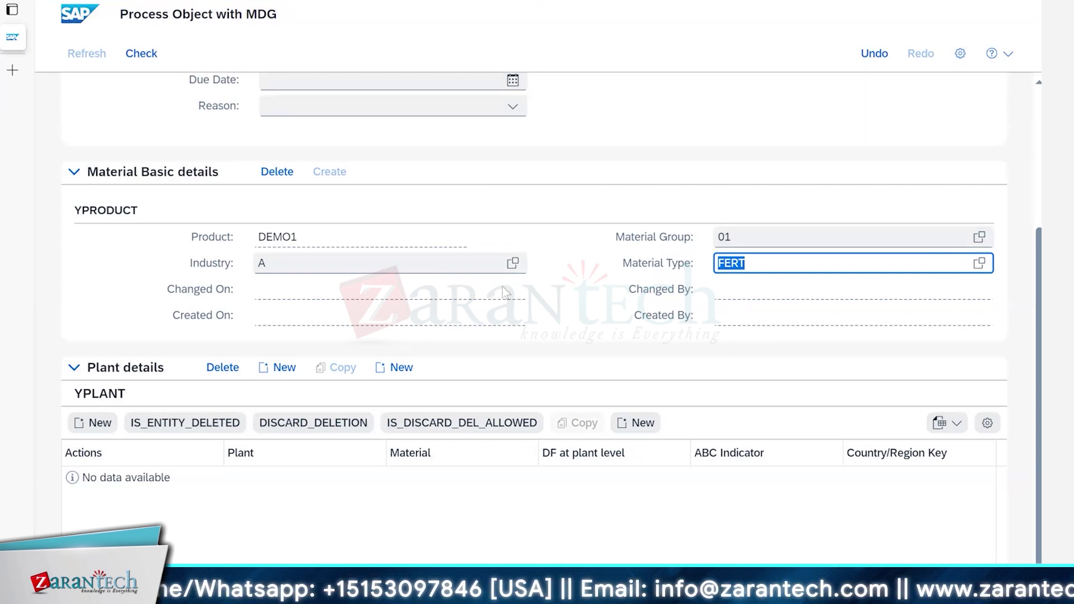
Add a row to the Plant details with plant 1000 and ABC indicator A
{"action": "left_click", "coordinate": [278, 369]}
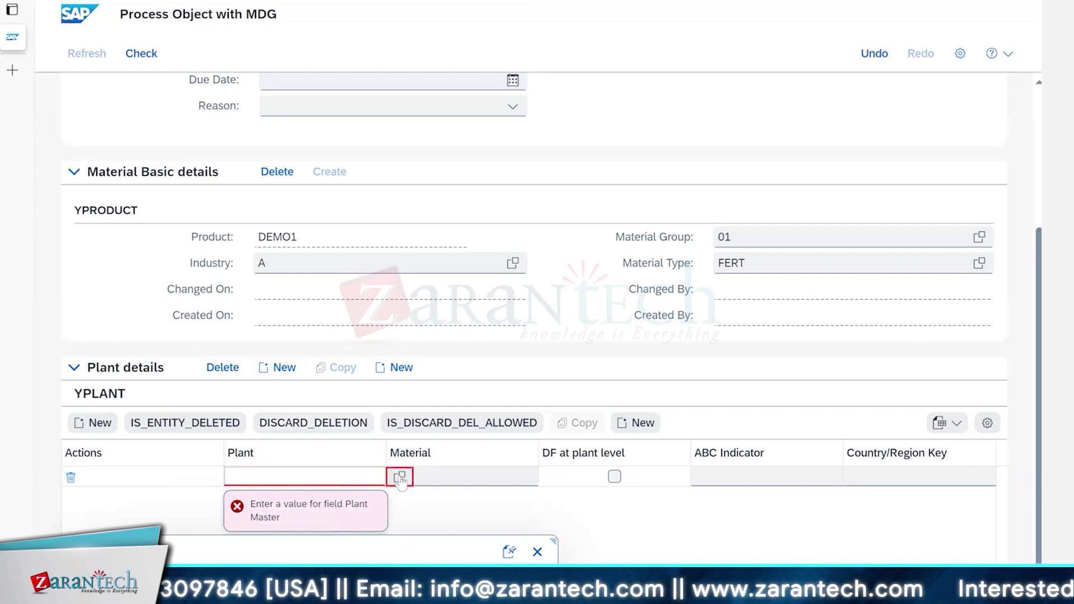
{"action": "left_click", "coordinate": [400, 477]}
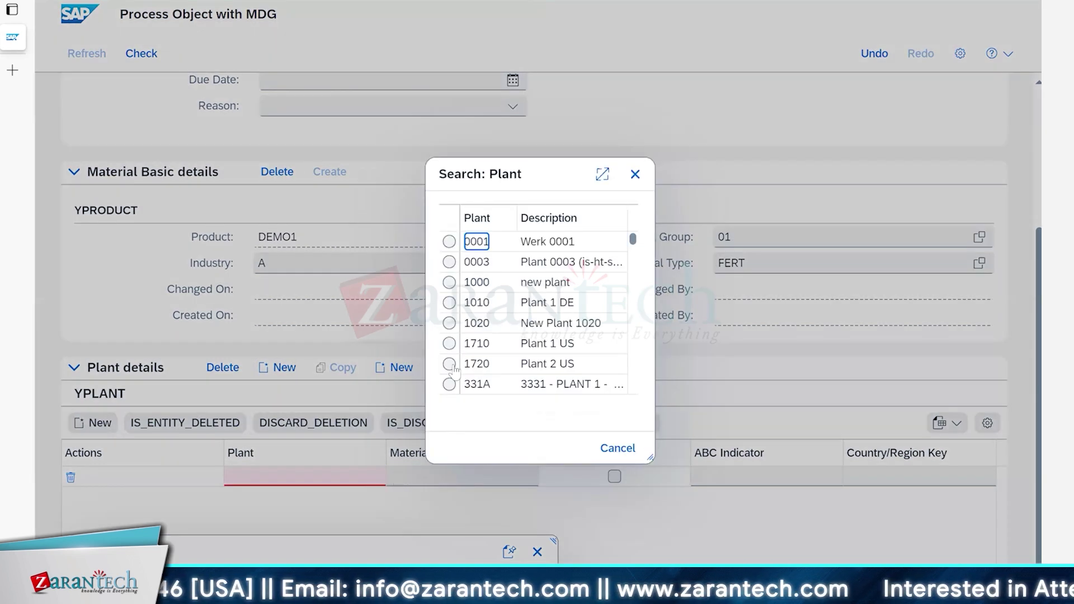
{"action": "left_click", "coordinate": [448, 283]}
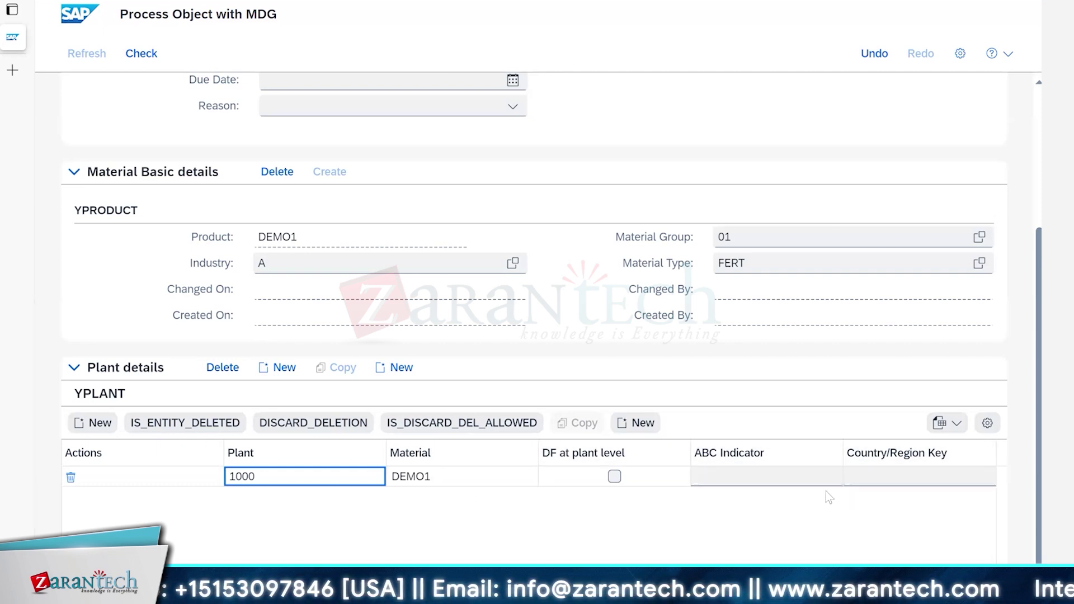
{"action": "left_click", "coordinate": [858, 478]}
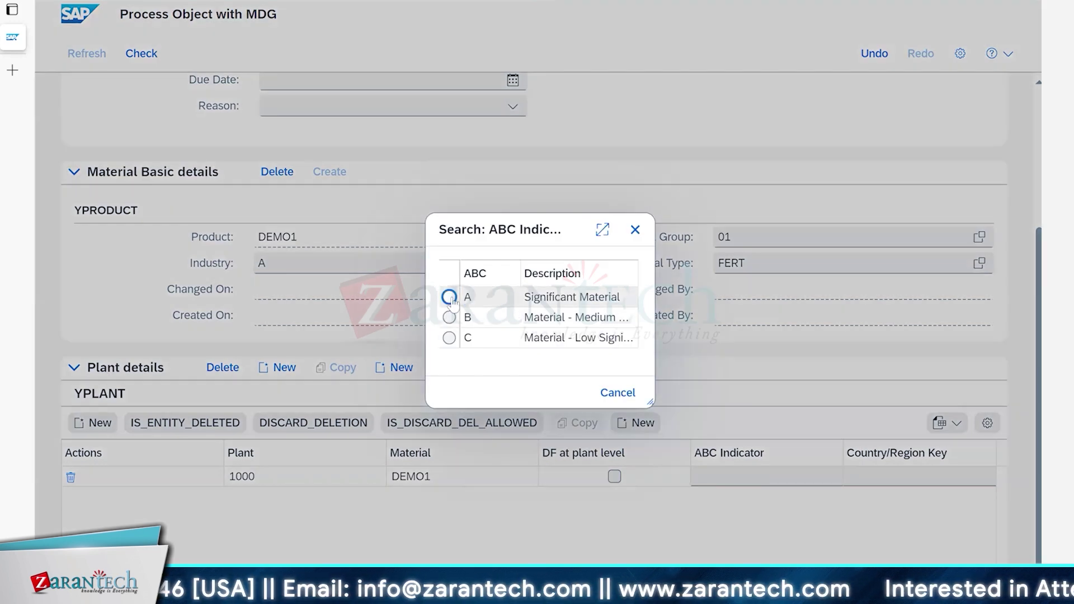
{"action": "left_click", "coordinate": [450, 298]}
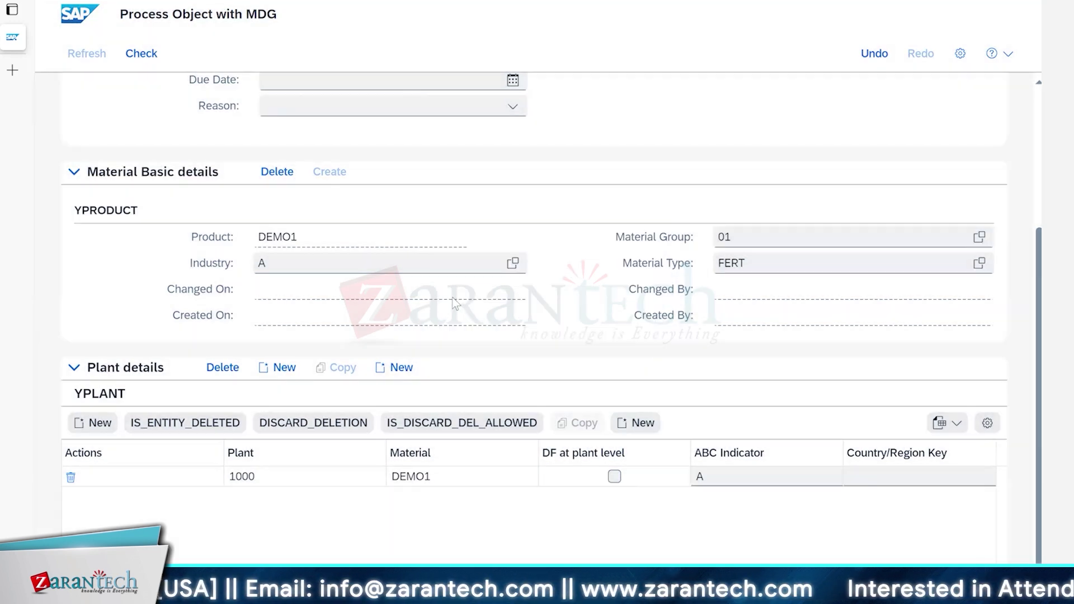
Add a second Plant details row with plant 1020 and ABC indicator B, and review the change request data
{"action": "left_click", "coordinate": [278, 371]}
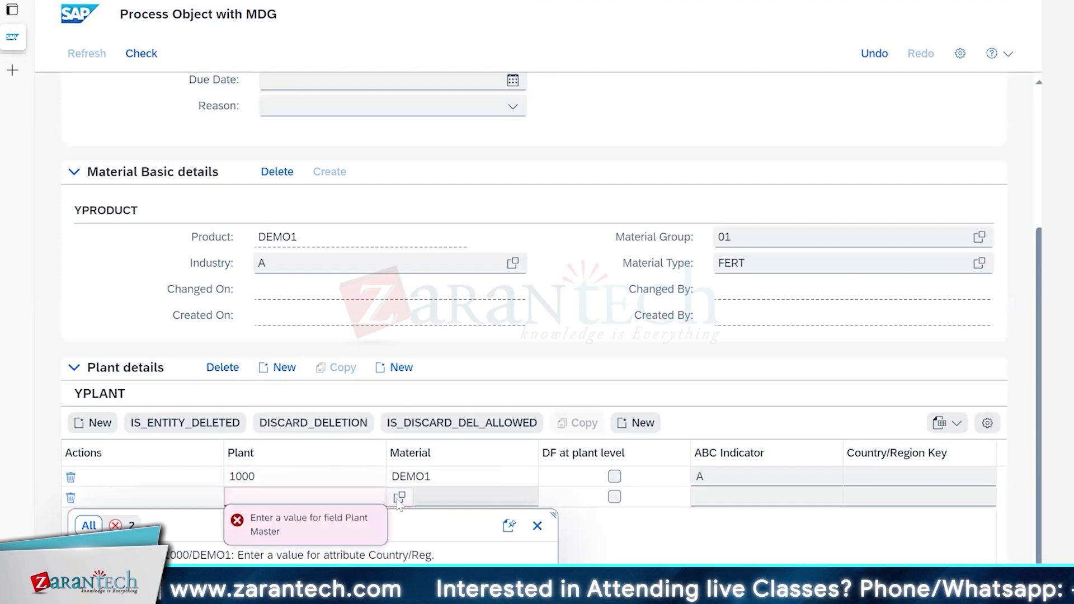
{"action": "left_click", "coordinate": [399, 498]}
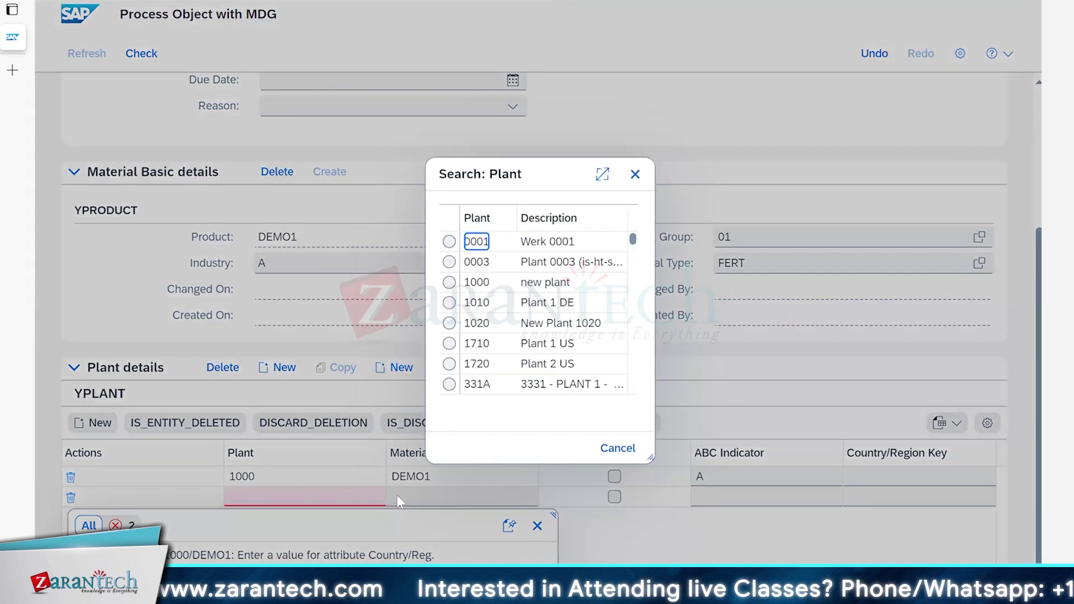
{"action": "left_click", "coordinate": [449, 323]}
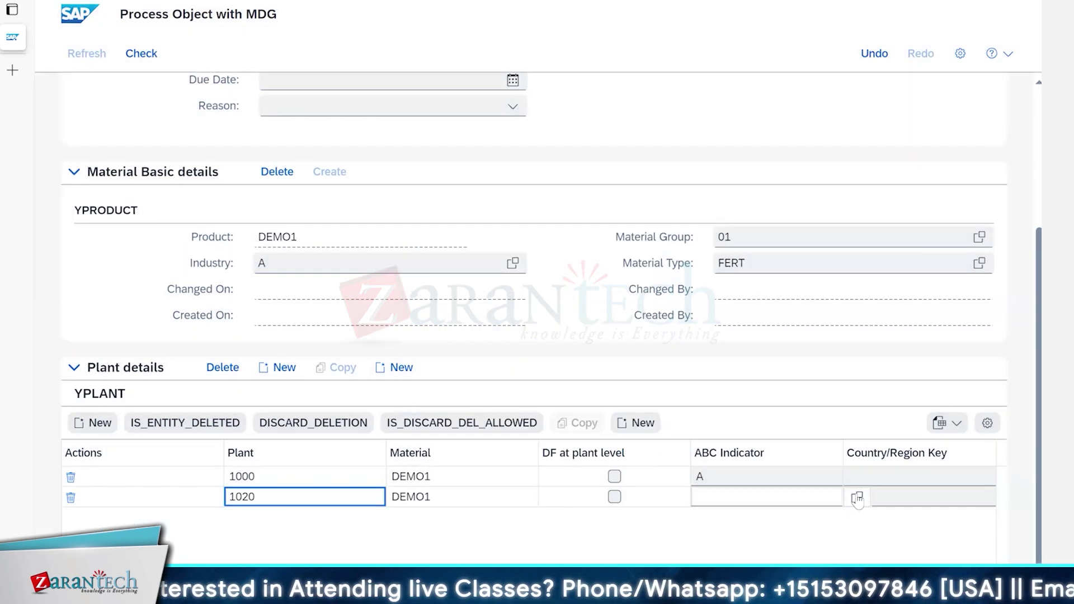
{"action": "left_click", "coordinate": [856, 498]}
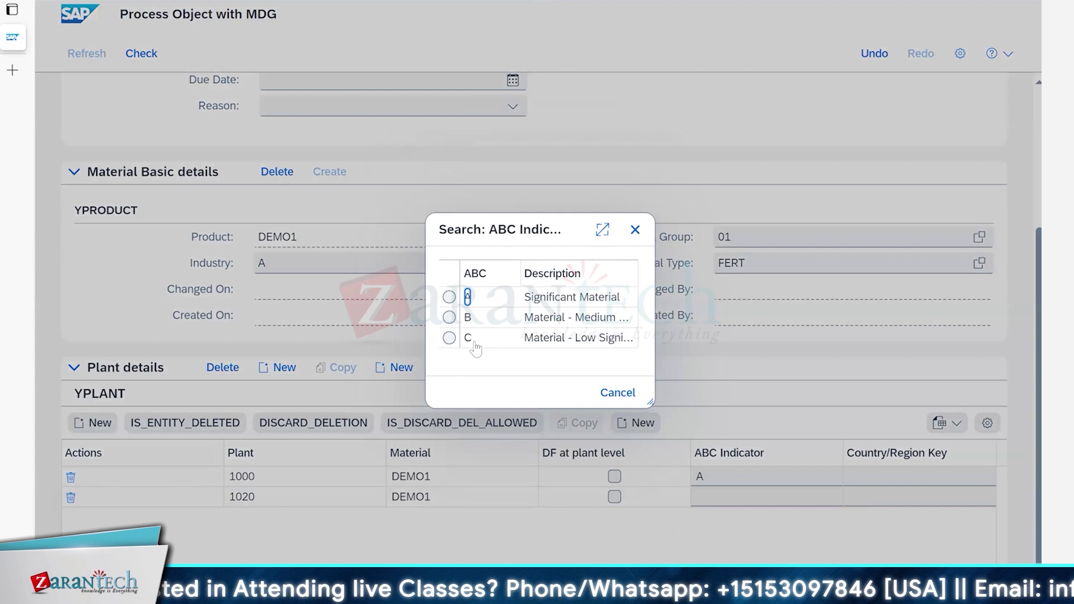
{"action": "left_click", "coordinate": [449, 317]}
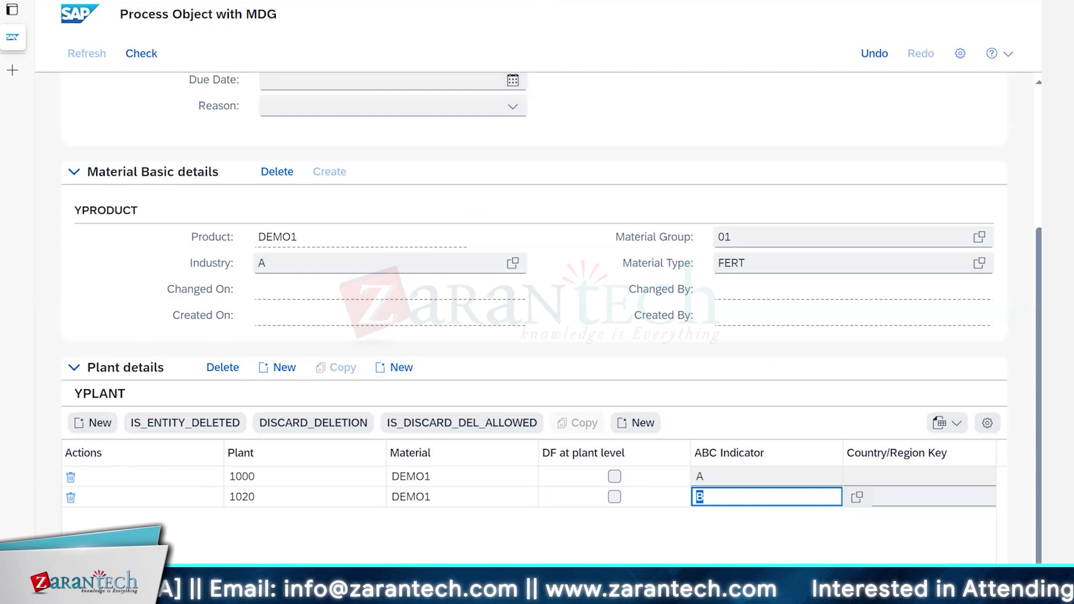
{"action": "scroll", "coordinate": [434, 294], "scroll_direction": "up", "scroll_amount": 3}
{"action": "scroll", "coordinate": [434, 293], "scroll_direction": "up", "scroll_amount": 1}
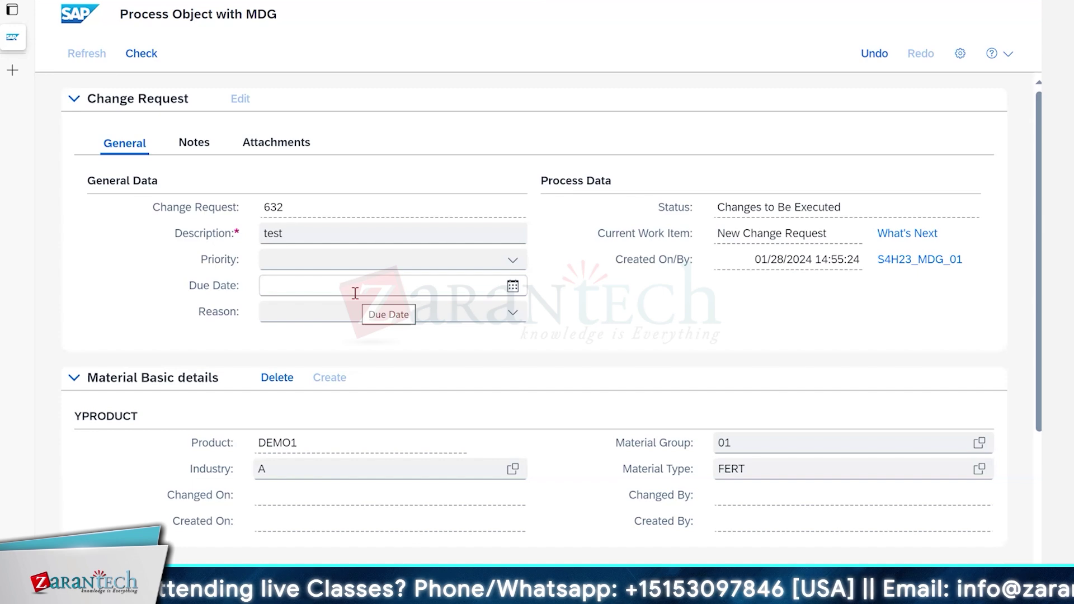
{"action": "scroll", "coordinate": [484, 349], "scroll_direction": "down", "scroll_amount": 4}
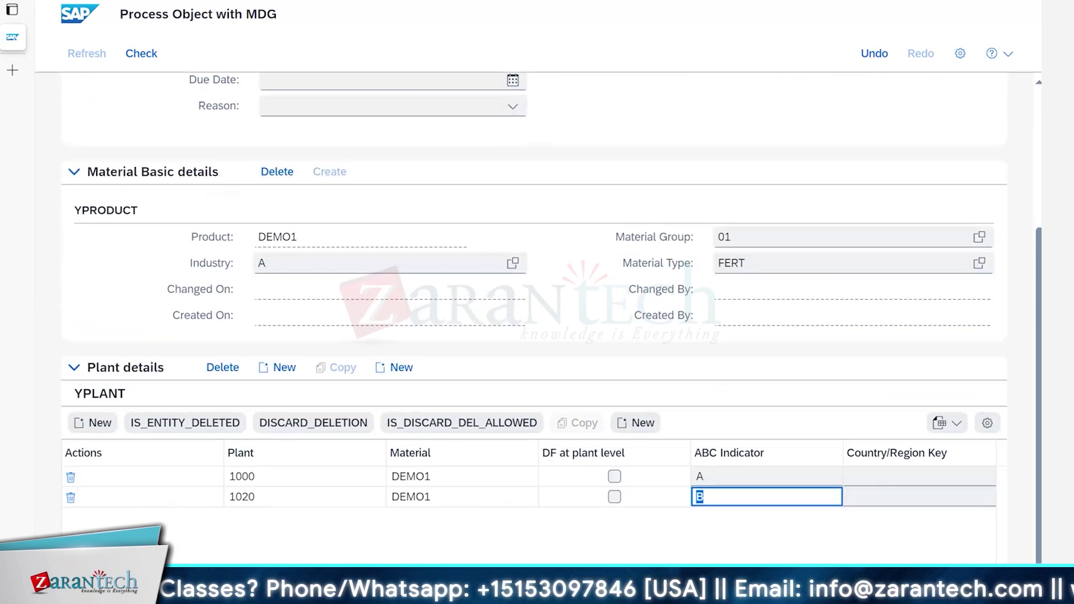
Switch to the SAP Easy Access session and start transaction SE38
{"action": "left_click", "coordinate": [794, 526]}
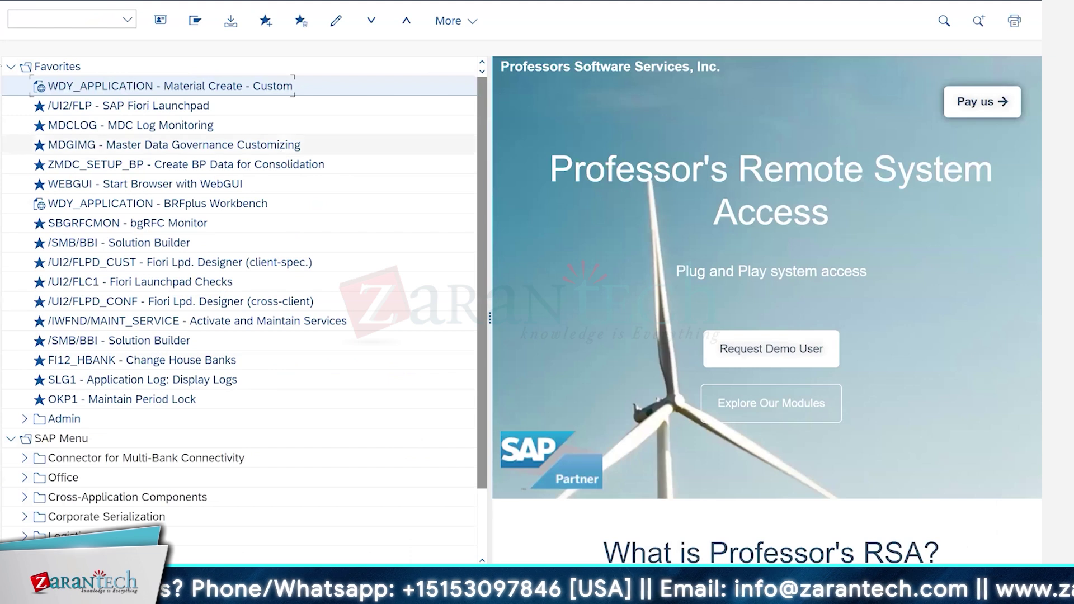
{"action": "left_click", "coordinate": [39, 17]}
{"action": "type", "text": "se"}
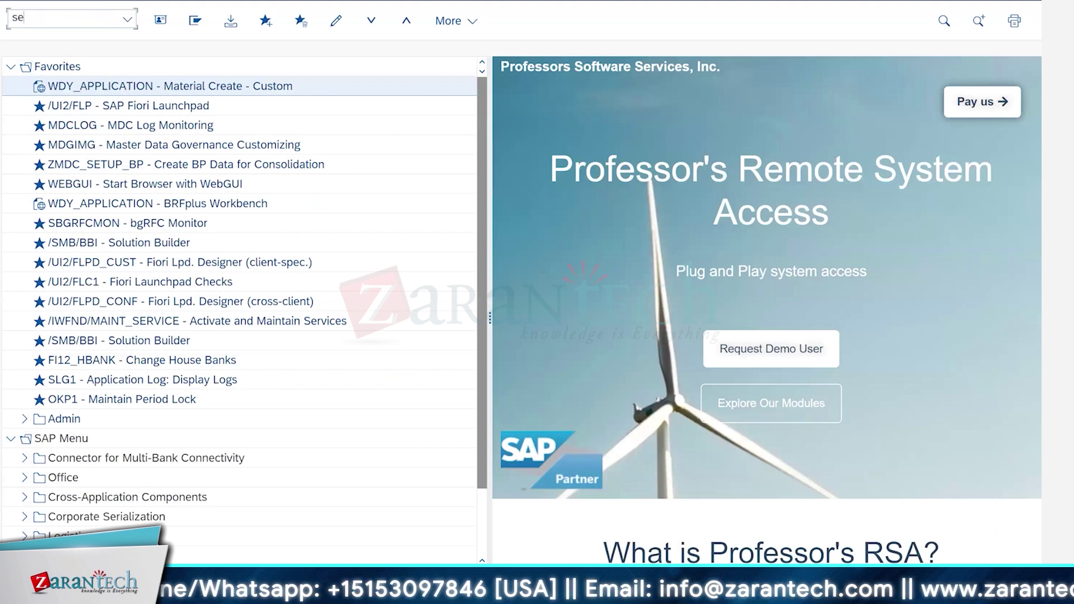
{"action": "type", "text": "38"}
{"action": "key", "text": "Return"}
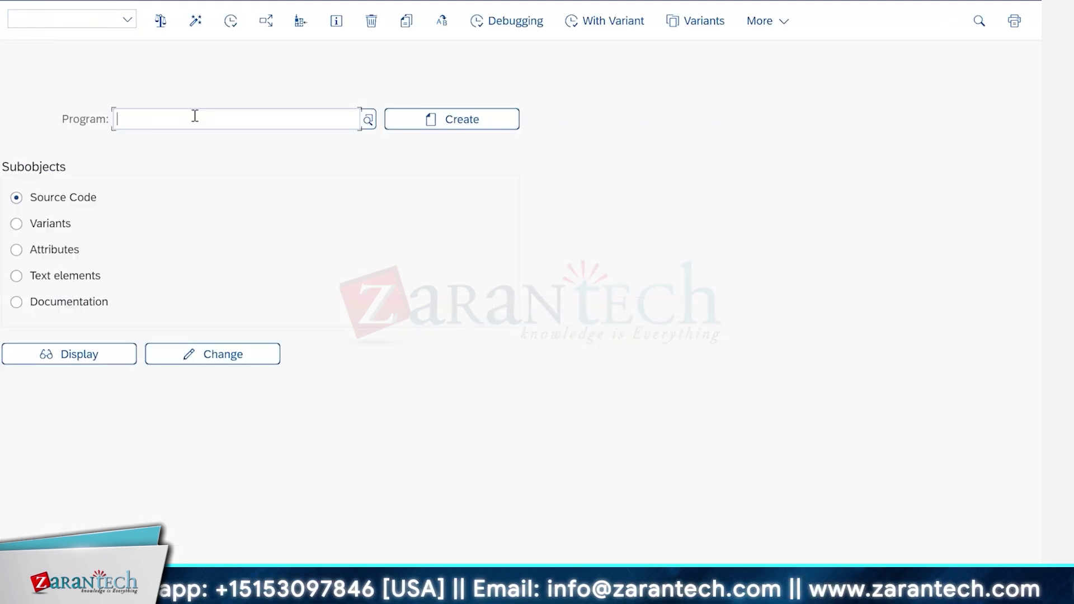
Run program USMD_DATA_MODEL for data model YP to list its generated tables
{"action": "left_click", "coordinate": [192, 117]}
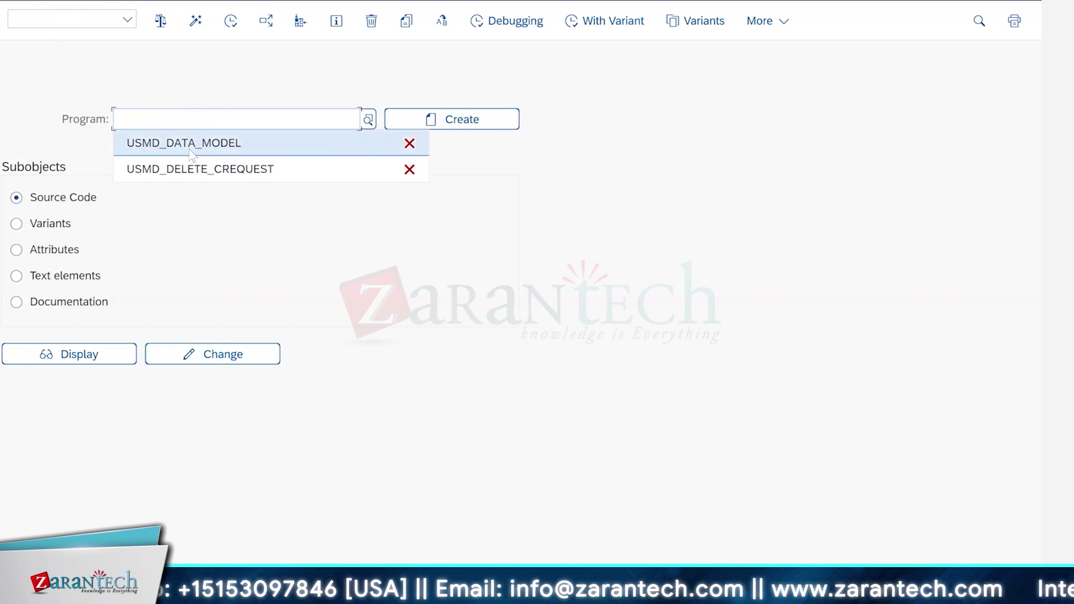
{"action": "left_click", "coordinate": [190, 147]}
{"action": "left_click", "coordinate": [230, 22]}
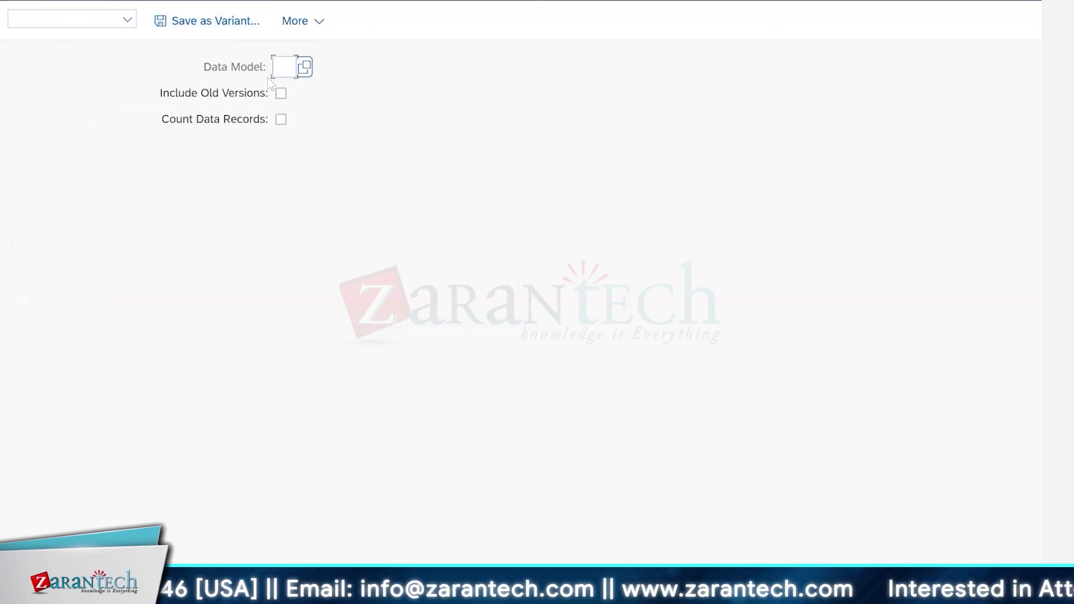
{"action": "type", "text": "YP"}
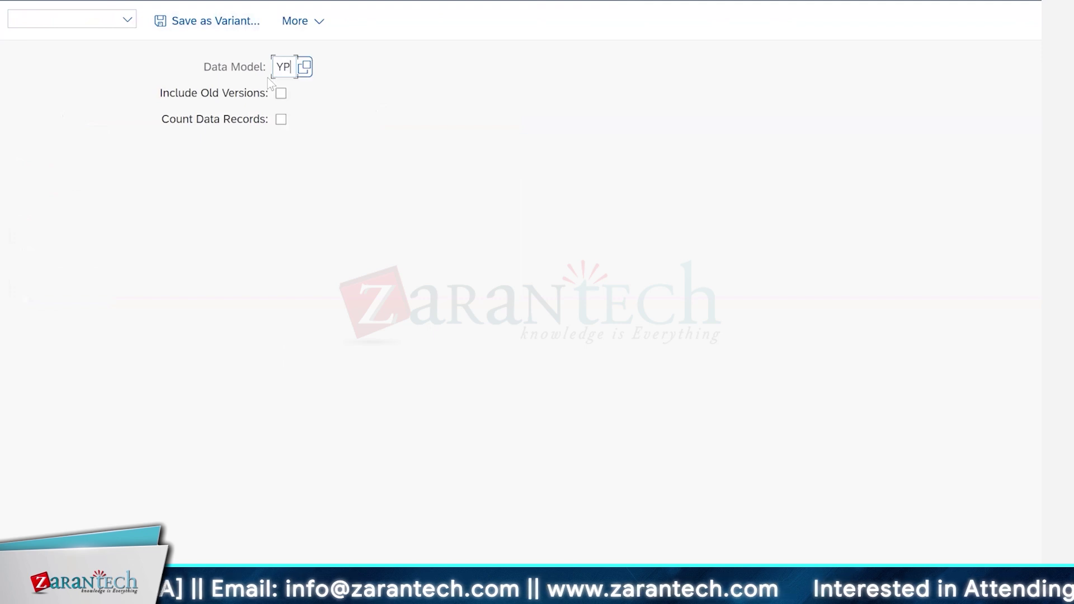
{"action": "left_click", "coordinate": [1023, 554]}
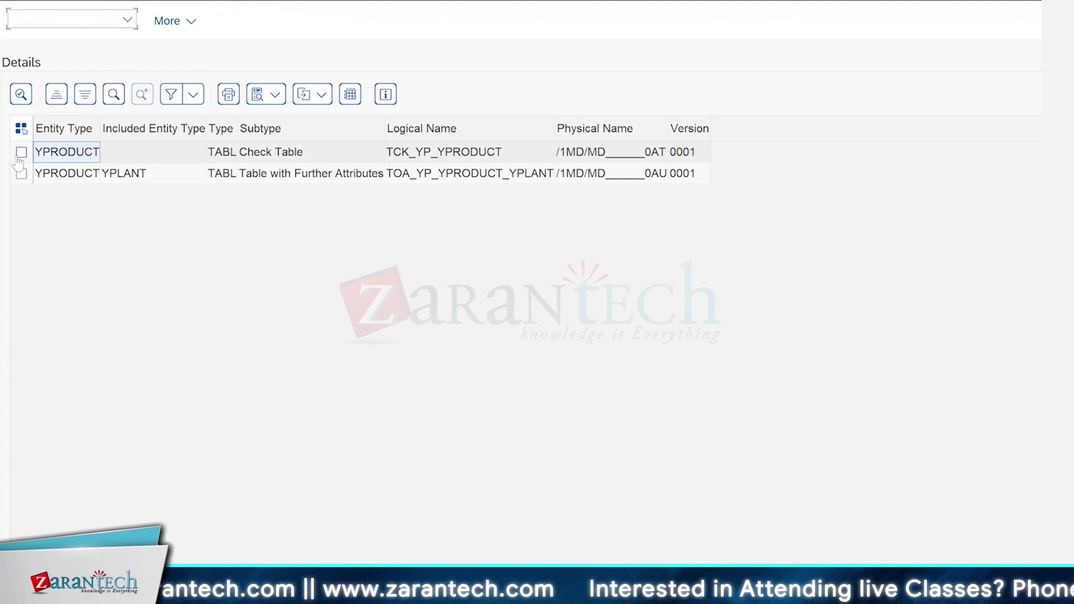
Open the check table of entity type YPRODUCT by its physical name and go to its table contents selection
{"action": "left_click", "coordinate": [21, 154]}
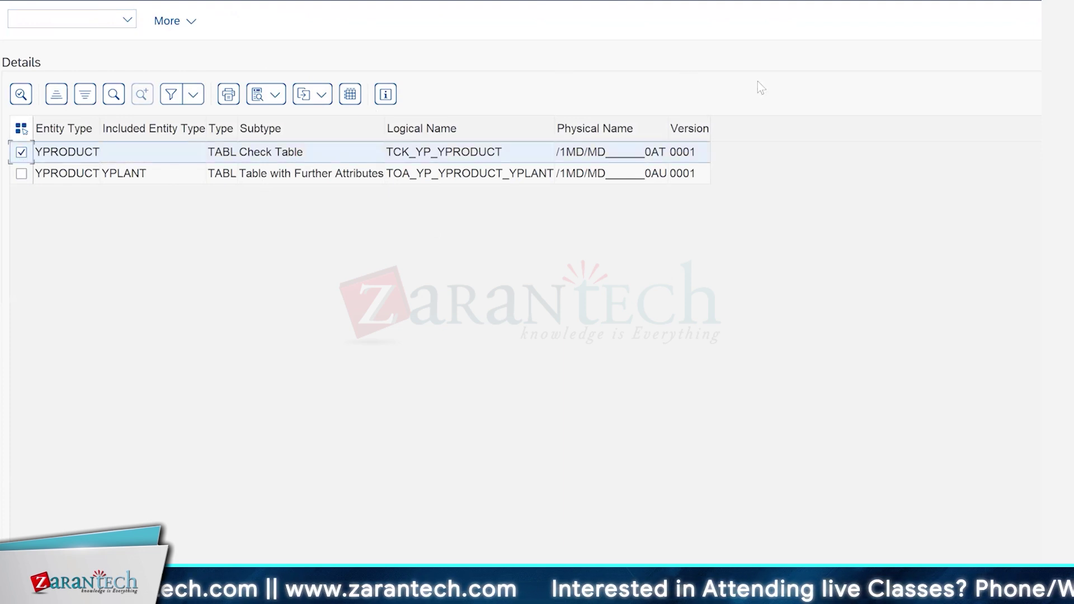
{"action": "left_click", "coordinate": [598, 157]}
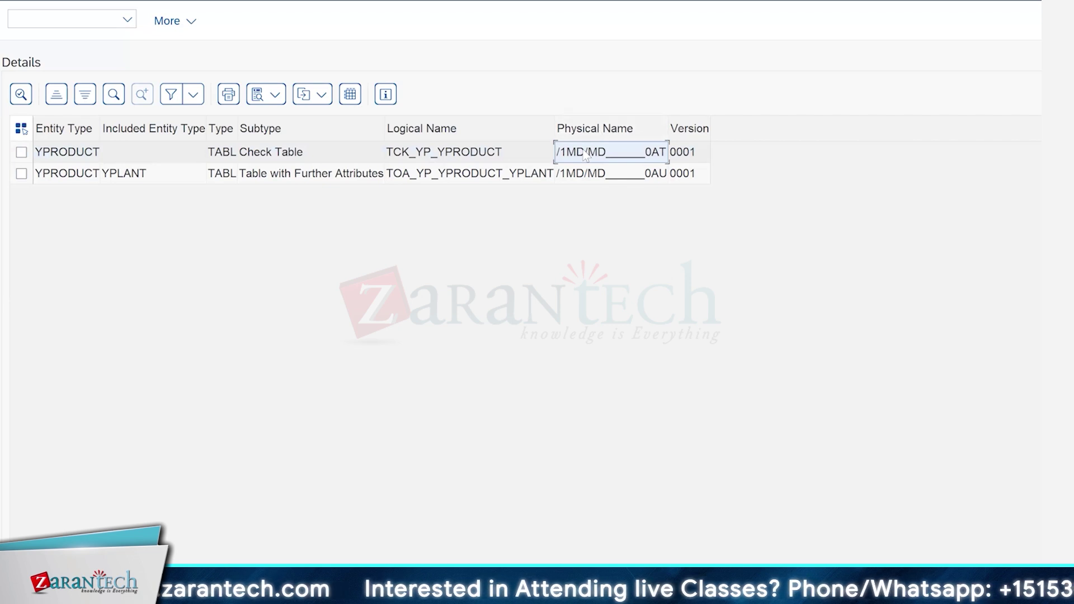
{"action": "double_click", "coordinate": [586, 153]}
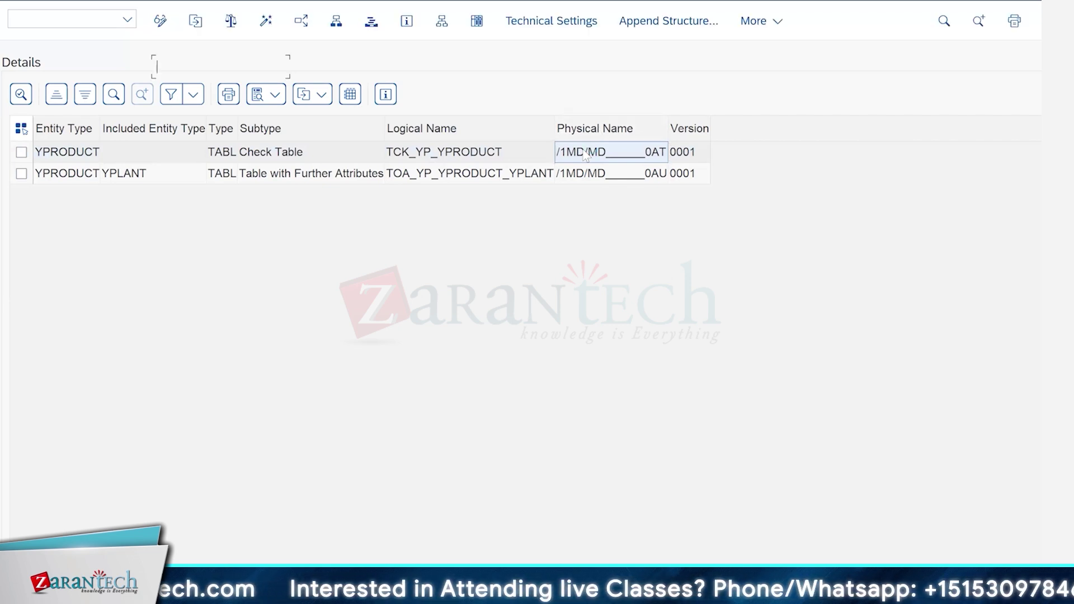
{"action": "left_click", "coordinate": [476, 22]}
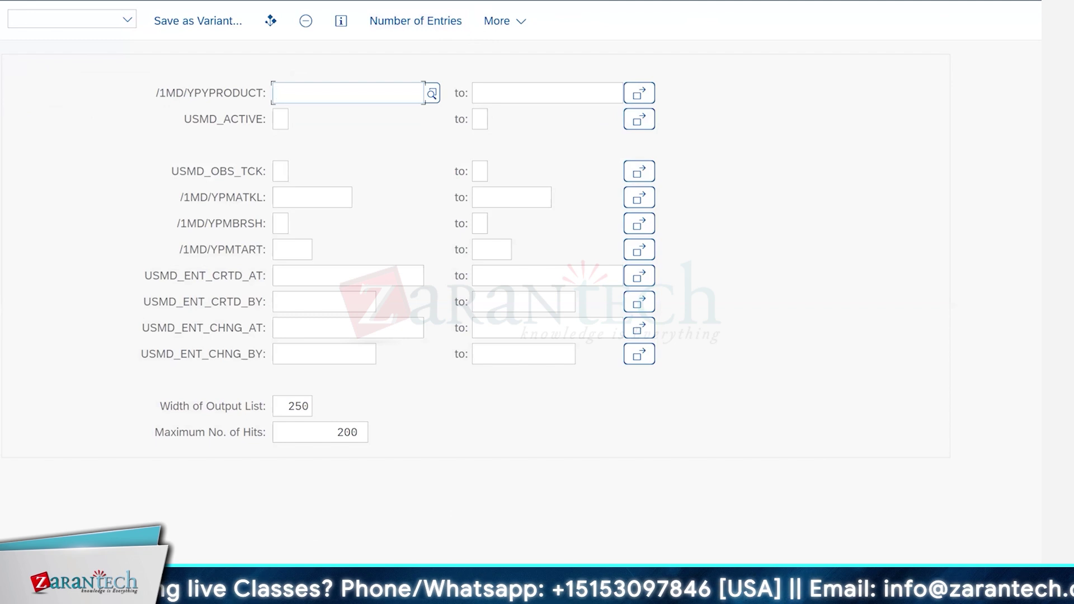
Return to the change request form, try to submit it, and close the message list
{"action": "mouse_move", "coordinate": [448, 592]}
{"action": "left_click", "coordinate": [801, 537]}
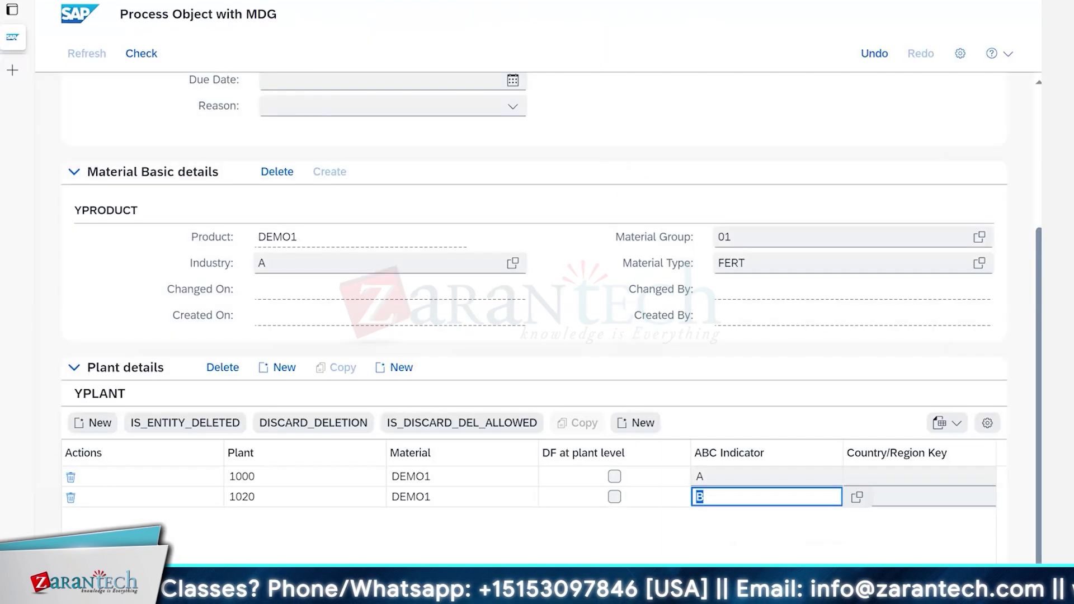
{"action": "left_click", "coordinate": [895, 586]}
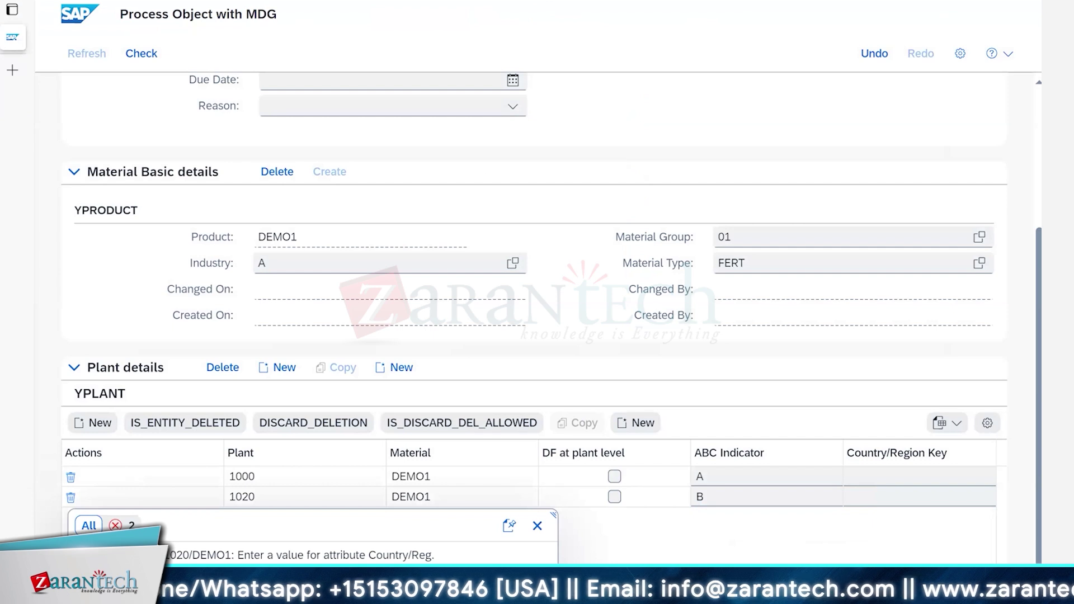
{"action": "left_click", "coordinate": [914, 495]}
{"action": "left_click", "coordinate": [537, 526]}
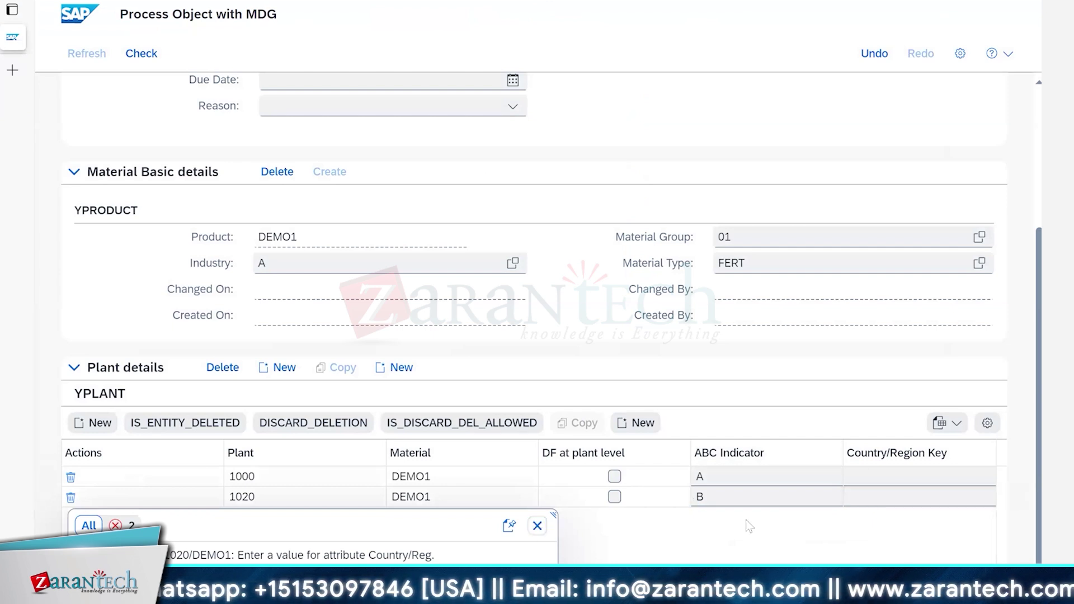
Set the country/region key to AM for plant 1000 and AD for plant 1020, and submit the change request
{"action": "left_click", "coordinate": [896, 479]}
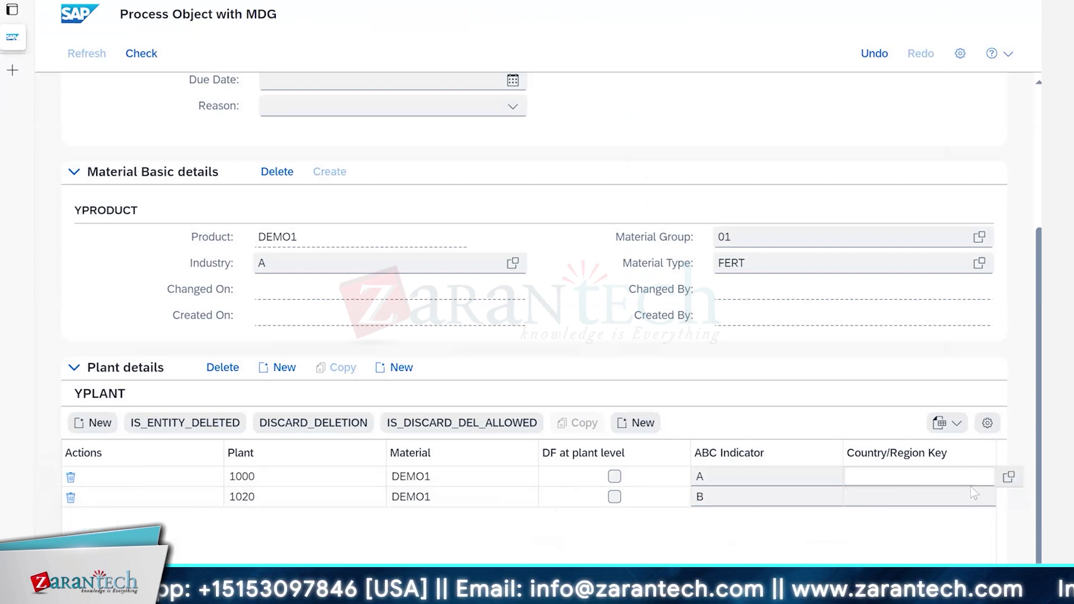
{"action": "left_click", "coordinate": [1009, 478]}
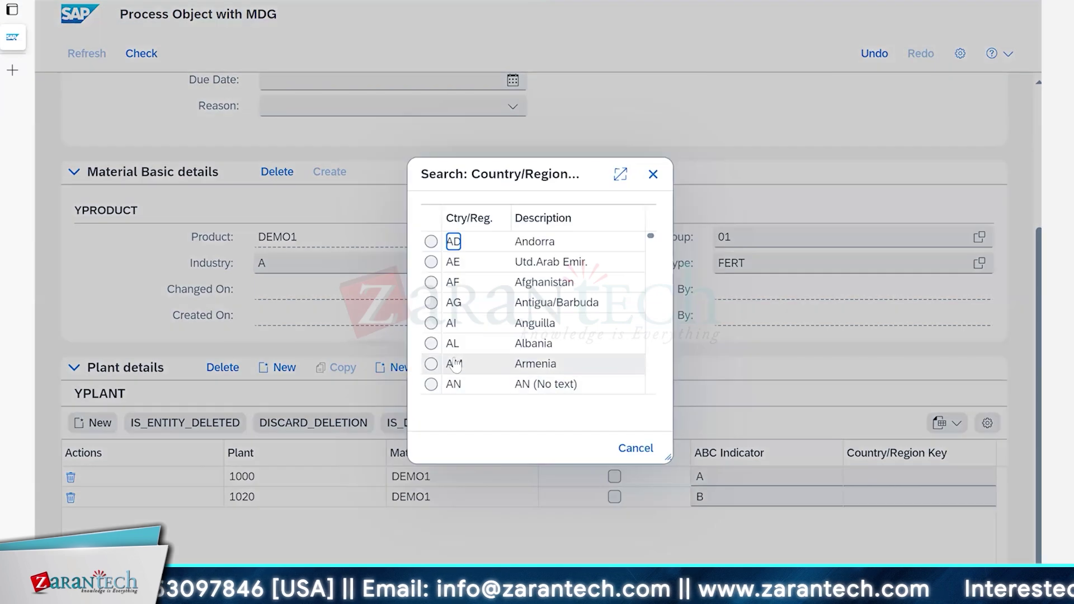
{"action": "left_click", "coordinate": [431, 364]}
{"action": "left_click", "coordinate": [1009, 476]}
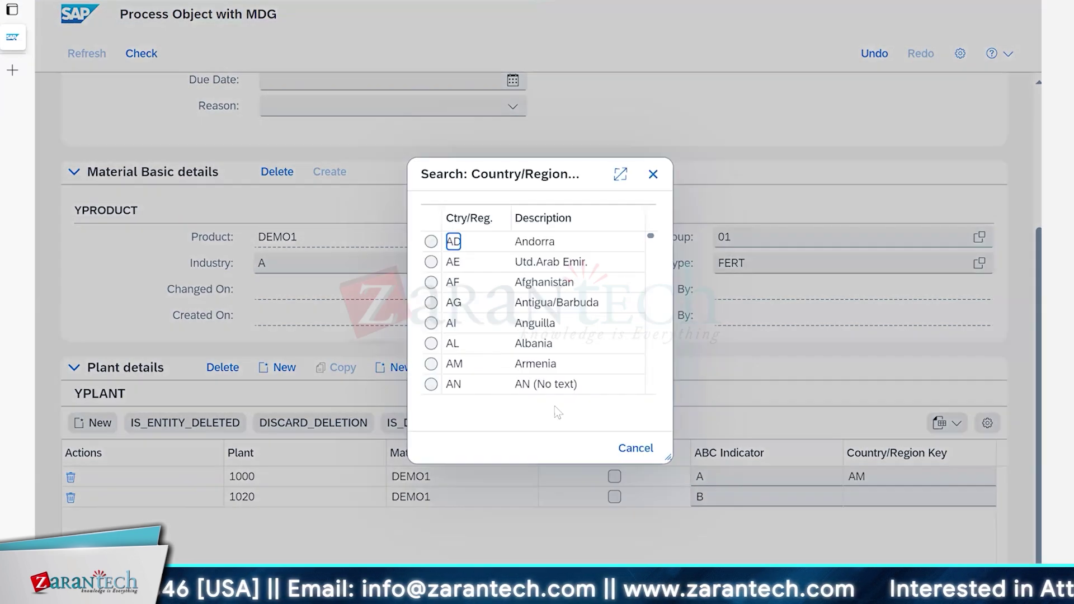
{"action": "left_click", "coordinate": [430, 241]}
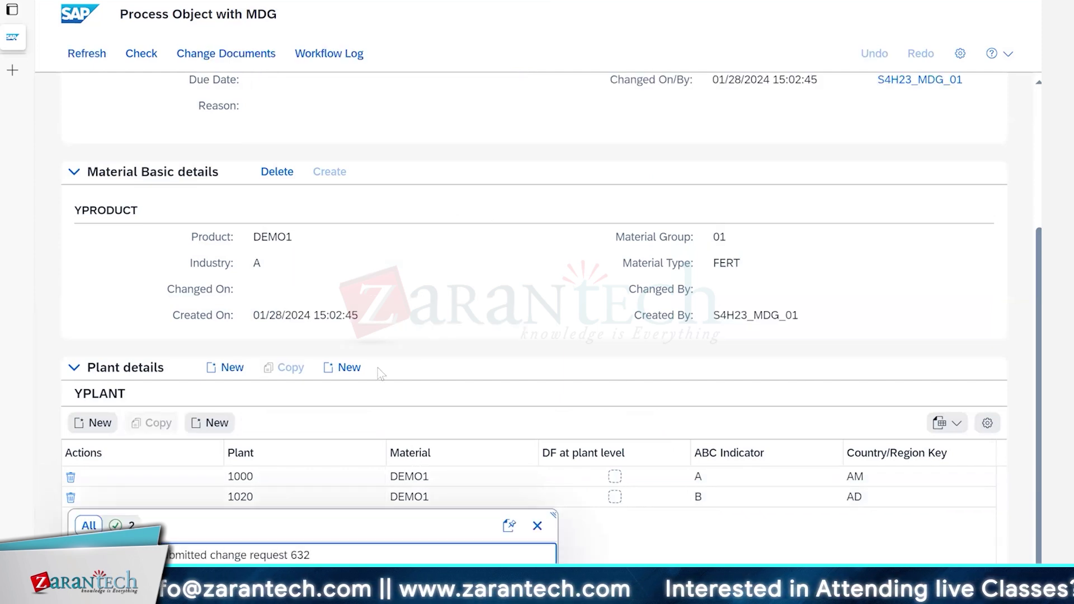
{"action": "scroll", "coordinate": [355, 204], "scroll_direction": "up", "scroll_amount": 3}
{"action": "scroll", "coordinate": [355, 203], "scroll_direction": "up", "scroll_amount": 1}
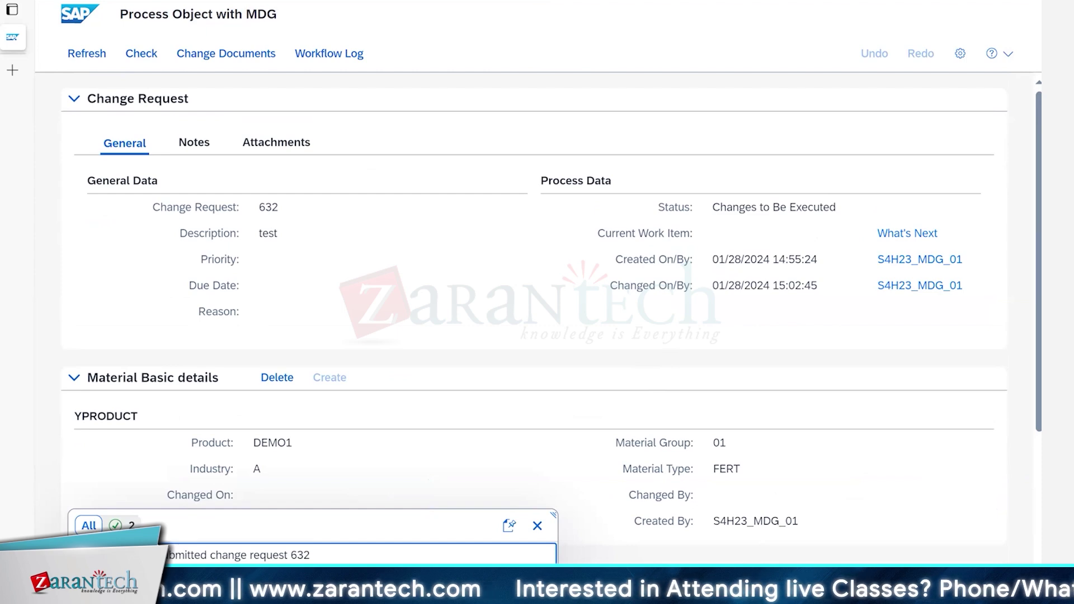
Switch to the Excel sheet and sketch a freehand box labelled Req with an outgoing arrow labelled Sub on an empty area
{"action": "key", "text": "alt+Tab"}
{"action": "scroll", "coordinate": [739, 388], "scroll_direction": "down", "scroll_amount": 9}
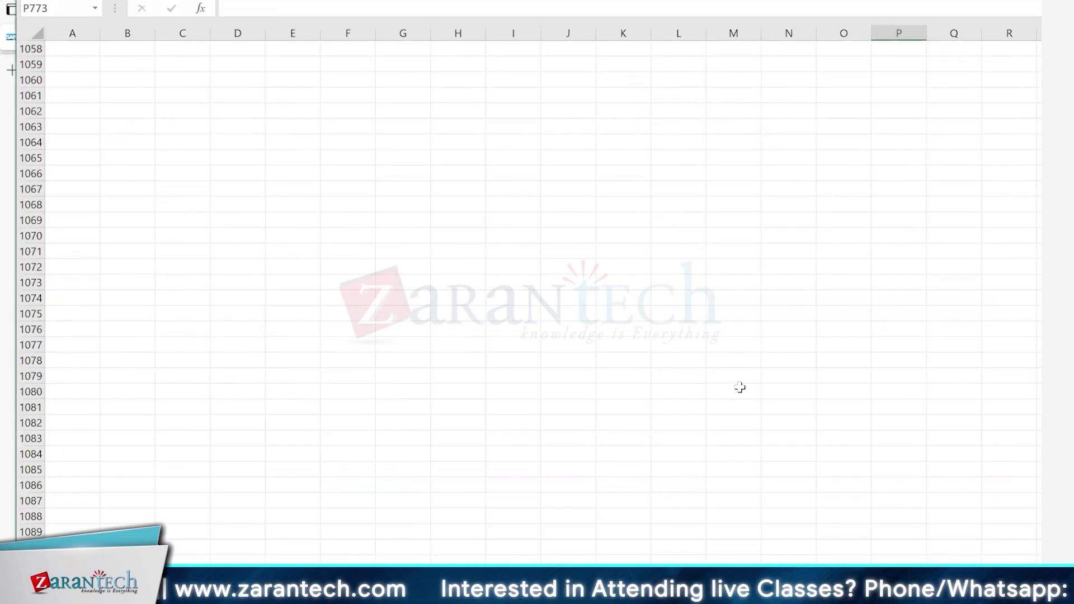
{"action": "mouse_move", "coordinate": [92, 226]}
{"action": "left_mouse_down"}
{"action": "mouse_move", "coordinate": [90, 246]}
{"action": "mouse_move", "coordinate": [102, 228]}
{"action": "mouse_move", "coordinate": [189, 240]}
{"action": "left_mouse_up"}
{"action": "left_click_drag", "start_coordinate": [95, 181], "coordinate": [83, 285]}
{"action": "mouse_move", "coordinate": [86, 177]}
{"action": "left_mouse_down"}
{"action": "mouse_move", "coordinate": [193, 181]}
{"action": "mouse_move", "coordinate": [103, 282]}
{"action": "left_mouse_up"}
{"action": "mouse_move", "coordinate": [198, 234]}
{"action": "left_mouse_down"}
{"action": "mouse_move", "coordinate": [320, 243]}
{"action": "mouse_move", "coordinate": [317, 257]}
{"action": "left_mouse_up"}
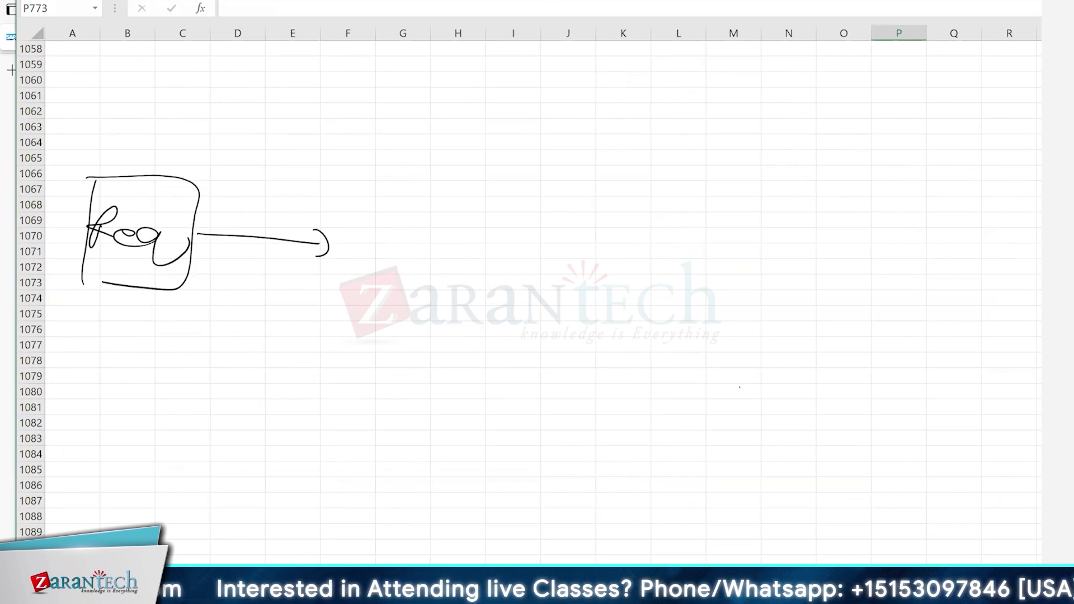
{"action": "left_click_drag", "start_coordinate": [271, 214], "coordinate": [255, 233]}
{"action": "left_click_drag", "start_coordinate": [269, 223], "coordinate": [283, 235]}
{"action": "mouse_move", "coordinate": [290, 212]}
{"action": "left_mouse_down"}
{"action": "mouse_move", "coordinate": [299, 236]}
{"action": "mouse_move", "coordinate": [294, 230]}
{"action": "left_mouse_up"}
Sketch a box around the label Apr1 at the end of the Sub arrow, with an outgoing arrow labelled Apr
{"action": "left_click_drag", "start_coordinate": [359, 184], "coordinate": [342, 297]}
{"action": "mouse_move", "coordinate": [356, 190]}
{"action": "left_mouse_down"}
{"action": "mouse_move", "coordinate": [470, 188]}
{"action": "mouse_move", "coordinate": [342, 297]}
{"action": "left_mouse_up"}
{"action": "mouse_move", "coordinate": [374, 257]}
{"action": "left_mouse_down"}
{"action": "mouse_move", "coordinate": [402, 221]}
{"action": "mouse_move", "coordinate": [404, 260]}
{"action": "left_mouse_up"}
{"action": "mouse_move", "coordinate": [420, 246]}
{"action": "left_mouse_down"}
{"action": "mouse_move", "coordinate": [413, 270]}
{"action": "mouse_move", "coordinate": [416, 259]}
{"action": "left_mouse_up"}
{"action": "mouse_move", "coordinate": [446, 237]}
{"action": "left_mouse_down"}
{"action": "mouse_move", "coordinate": [438, 260]}
{"action": "mouse_move", "coordinate": [447, 237]}
{"action": "left_mouse_up"}
{"action": "mouse_move", "coordinate": [463, 230]}
{"action": "left_mouse_down"}
{"action": "mouse_move", "coordinate": [453, 267]}
{"action": "mouse_move", "coordinate": [649, 266]}
{"action": "left_mouse_up"}
{"action": "left_click_drag", "start_coordinate": [645, 250], "coordinate": [655, 281]}
{"action": "mouse_move", "coordinate": [569, 239]}
{"action": "left_mouse_down"}
{"action": "mouse_move", "coordinate": [561, 249]}
{"action": "mouse_move", "coordinate": [585, 264]}
{"action": "mouse_move", "coordinate": [606, 255]}
{"action": "left_mouse_up"}
{"action": "left_click_drag", "start_coordinate": [610, 257], "coordinate": [627, 240]}
Sketch a box labelled Apr2 after the Apr1 arrow, with an outgoing Apr arrow leading to a crossed end circle
{"action": "left_click_drag", "start_coordinate": [688, 196], "coordinate": [665, 325]}
{"action": "mouse_move", "coordinate": [676, 216]}
{"action": "left_mouse_down"}
{"action": "mouse_move", "coordinate": [751, 202]}
{"action": "mouse_move", "coordinate": [859, 229]}
{"action": "left_mouse_up"}
{"action": "mouse_move", "coordinate": [859, 229]}
{"action": "left_mouse_down"}
{"action": "mouse_move", "coordinate": [814, 357]}
{"action": "mouse_move", "coordinate": [652, 324]}
{"action": "left_mouse_up"}
{"action": "mouse_move", "coordinate": [704, 280]}
{"action": "left_mouse_down"}
{"action": "mouse_move", "coordinate": [728, 246]}
{"action": "mouse_move", "coordinate": [726, 297]}
{"action": "left_mouse_up"}
{"action": "mouse_move", "coordinate": [707, 270]}
{"action": "left_mouse_down"}
{"action": "mouse_move", "coordinate": [731, 257]}
{"action": "mouse_move", "coordinate": [735, 296]}
{"action": "left_mouse_up"}
{"action": "left_click_drag", "start_coordinate": [739, 272], "coordinate": [778, 262]}
{"action": "mouse_move", "coordinate": [775, 266]}
{"action": "left_mouse_down"}
{"action": "mouse_move", "coordinate": [788, 288]}
{"action": "mouse_move", "coordinate": [891, 303]}
{"action": "left_mouse_up"}
{"action": "mouse_move", "coordinate": [866, 282]}
{"action": "left_mouse_down"}
{"action": "mouse_move", "coordinate": [897, 256]}
{"action": "mouse_move", "coordinate": [895, 293]}
{"action": "left_mouse_up"}
{"action": "left_click_drag", "start_coordinate": [901, 269], "coordinate": [932, 263]}
{"action": "mouse_move", "coordinate": [886, 295]}
{"action": "left_mouse_down"}
{"action": "mouse_move", "coordinate": [945, 305]}
{"action": "mouse_move", "coordinate": [956, 321]}
{"action": "mouse_move", "coordinate": [1007, 300]}
{"action": "mouse_move", "coordinate": [999, 336]}
{"action": "left_mouse_up"}
{"action": "left_click_drag", "start_coordinate": [1014, 299], "coordinate": [939, 325]}
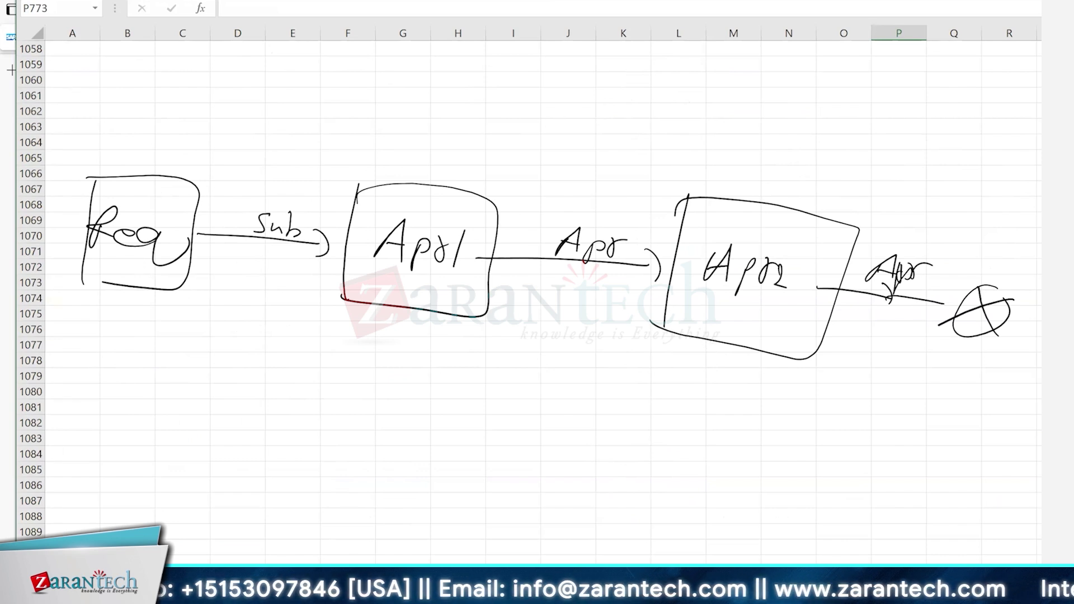
Draw a small stick figure below each of the Req, Apr1 and Apr2 boxes
{"action": "mouse_move", "coordinate": [448, 591]}
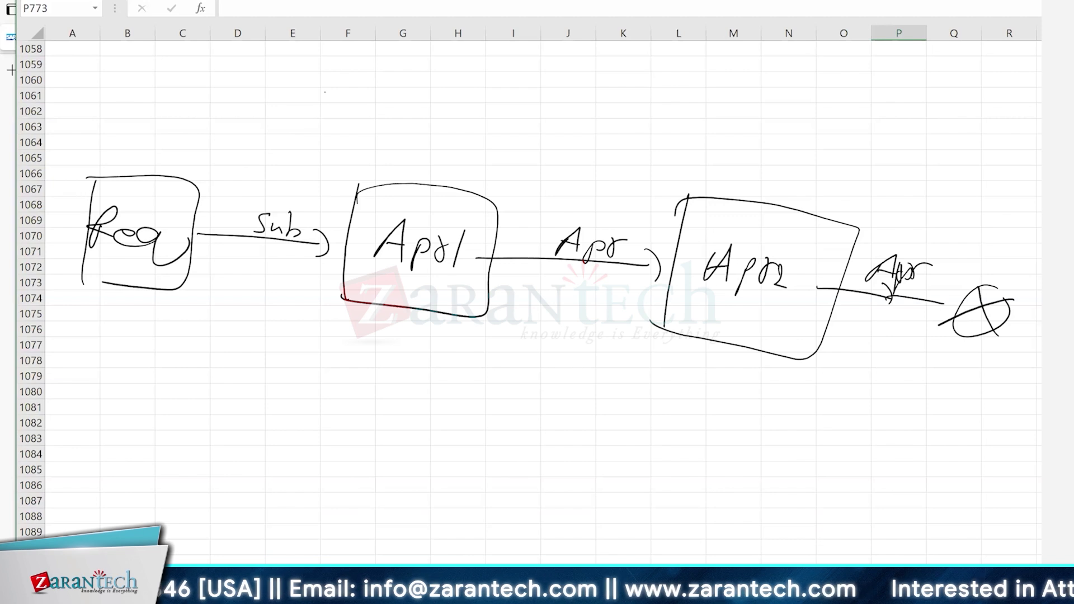
{"action": "mouse_move", "coordinate": [129, 316]}
{"action": "left_mouse_down"}
{"action": "mouse_move", "coordinate": [120, 339]}
{"action": "mouse_move", "coordinate": [136, 364]}
{"action": "left_mouse_up"}
{"action": "mouse_move", "coordinate": [402, 343]}
{"action": "left_mouse_down"}
{"action": "mouse_move", "coordinate": [399, 358]}
{"action": "mouse_move", "coordinate": [358, 370]}
{"action": "mouse_move", "coordinate": [406, 396]}
{"action": "left_mouse_up"}
{"action": "mouse_move", "coordinate": [755, 372]}
{"action": "left_mouse_down"}
{"action": "mouse_move", "coordinate": [733, 376]}
{"action": "mouse_move", "coordinate": [737, 394]}
{"action": "left_mouse_up"}
{"action": "mouse_move", "coordinate": [702, 398]}
{"action": "left_mouse_down"}
{"action": "mouse_move", "coordinate": [750, 380]}
{"action": "mouse_move", "coordinate": [739, 444]}
{"action": "left_mouse_up"}
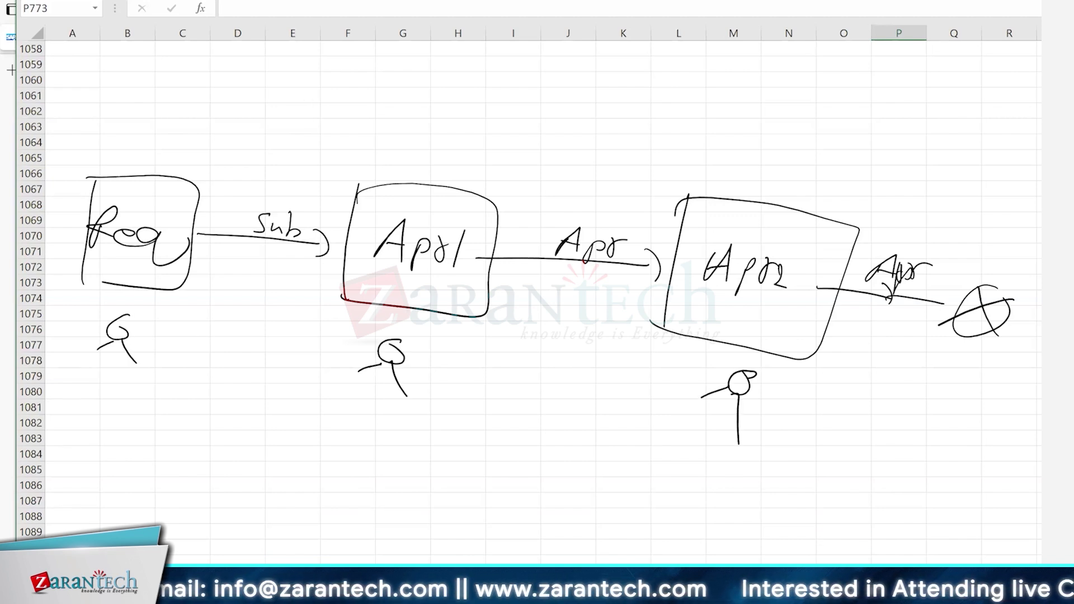
Return to the Process Object with MDG form and refresh change request 632
{"action": "left_click", "coordinate": [449, 589]}
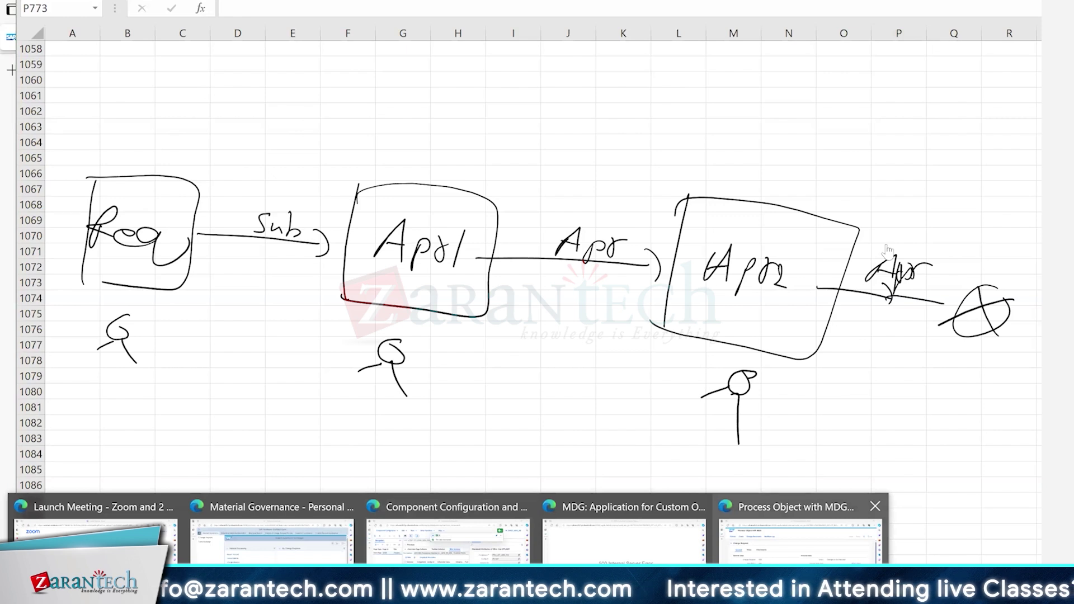
{"action": "left_click", "coordinate": [814, 521]}
{"action": "left_click", "coordinate": [88, 55]}
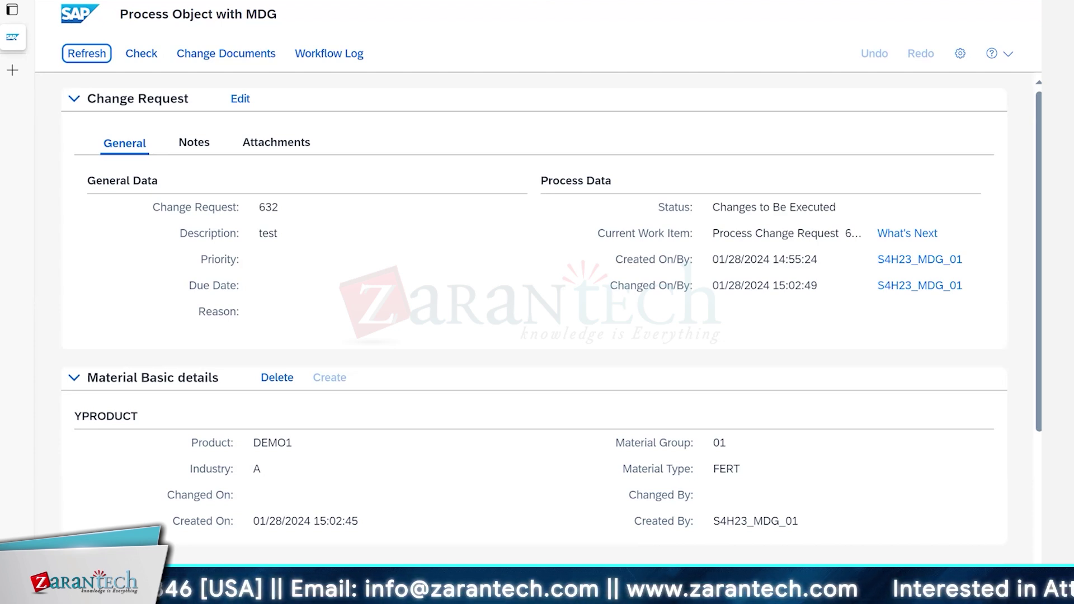
Return to the Excel workflow sketch and draw a check mark above the Apr1 box
{"action": "key", "text": "alt+Tab"}
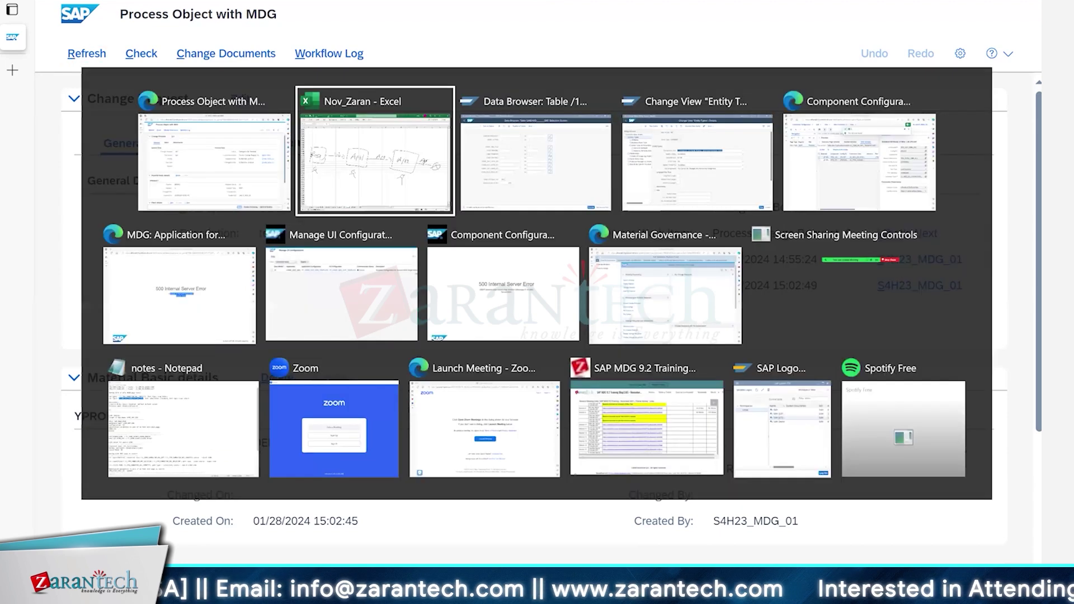
{"action": "mouse_move", "coordinate": [430, 150]}
{"action": "left_mouse_down"}
{"action": "mouse_move", "coordinate": [434, 162]}
{"action": "mouse_move", "coordinate": [536, 125]}
{"action": "left_mouse_up"}
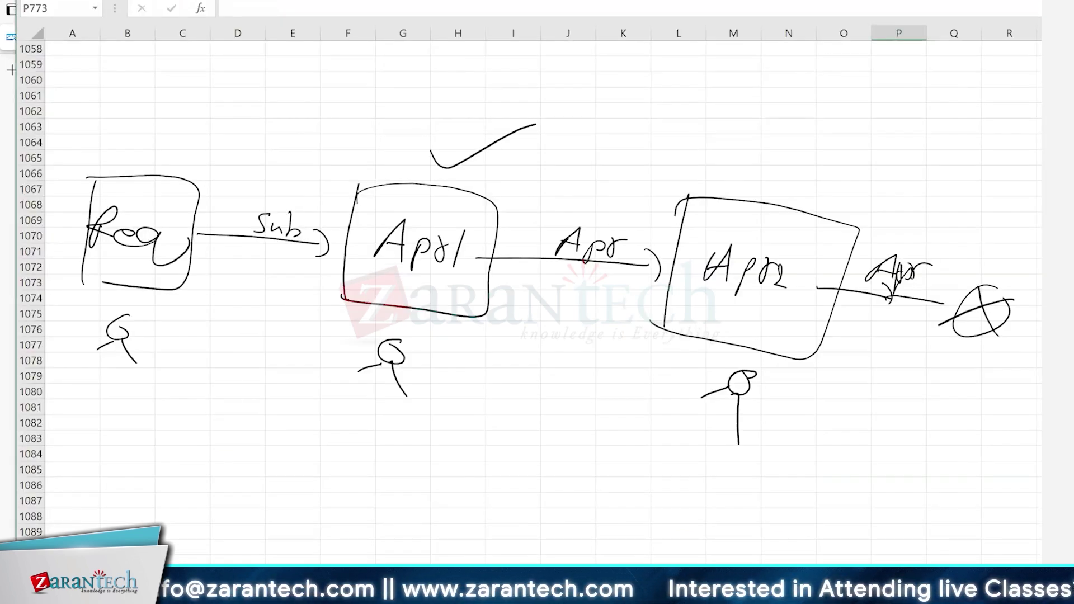
Switch to the Data Browser, display the contents of the YPRODUCT check table, and examine the DEMO1 record's active flag and material type
{"action": "key", "text": "alt+Tab"}
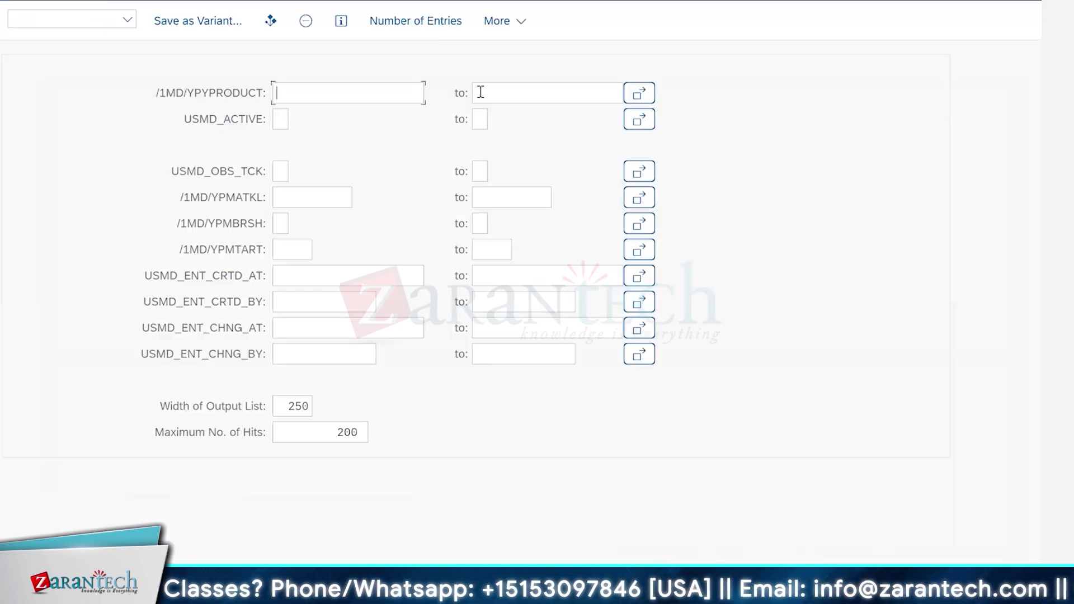
{"action": "left_click", "coordinate": [794, 518]}
{"action": "key", "text": "F8"}
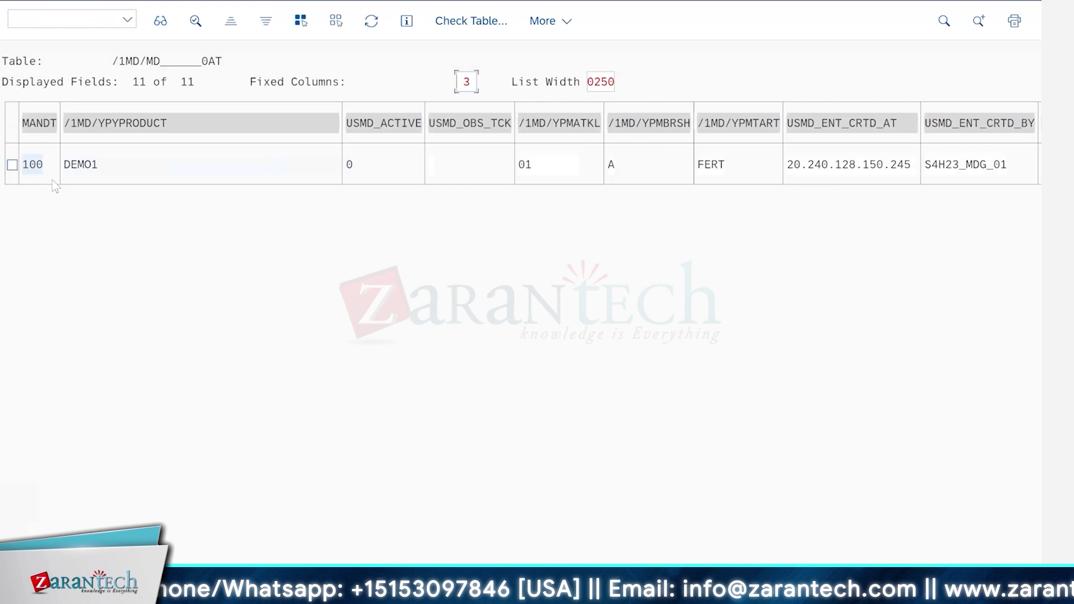
{"action": "left_click", "coordinate": [81, 165]}
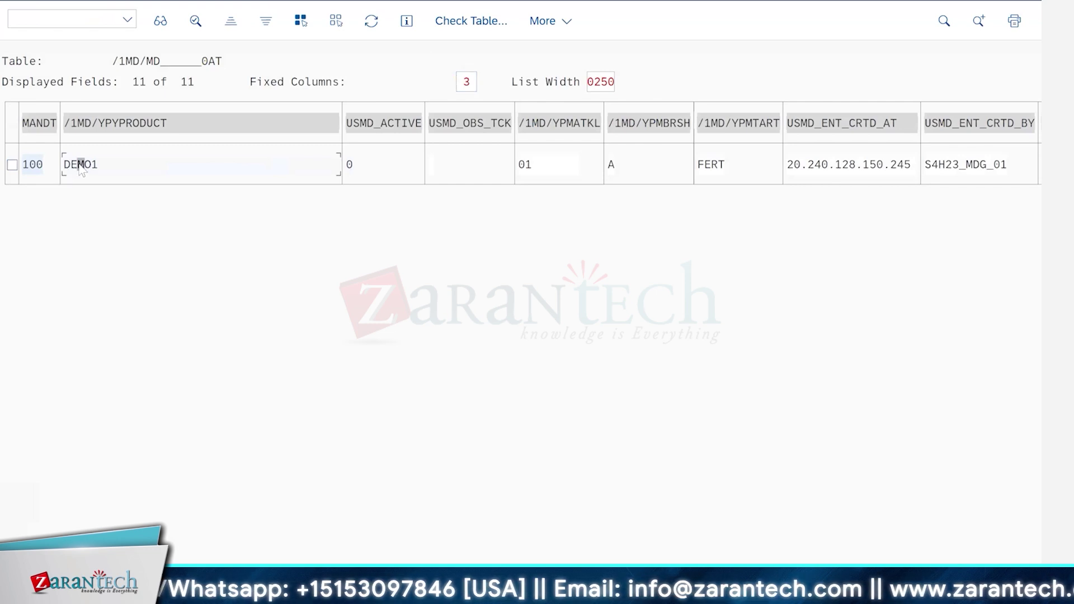
{"action": "left_click", "coordinate": [351, 166]}
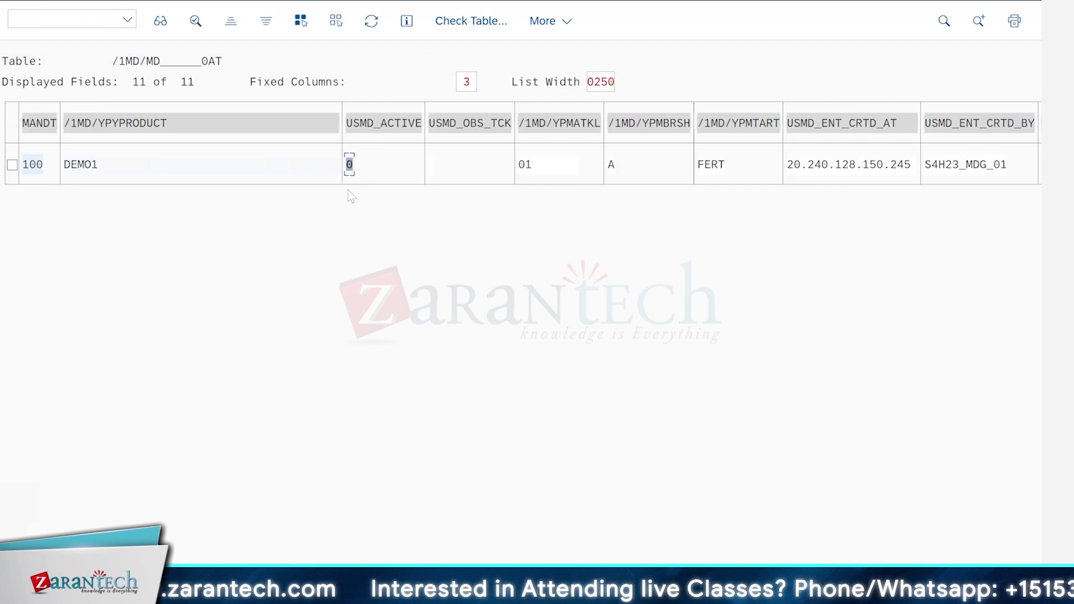
{"action": "left_click", "coordinate": [373, 169]}
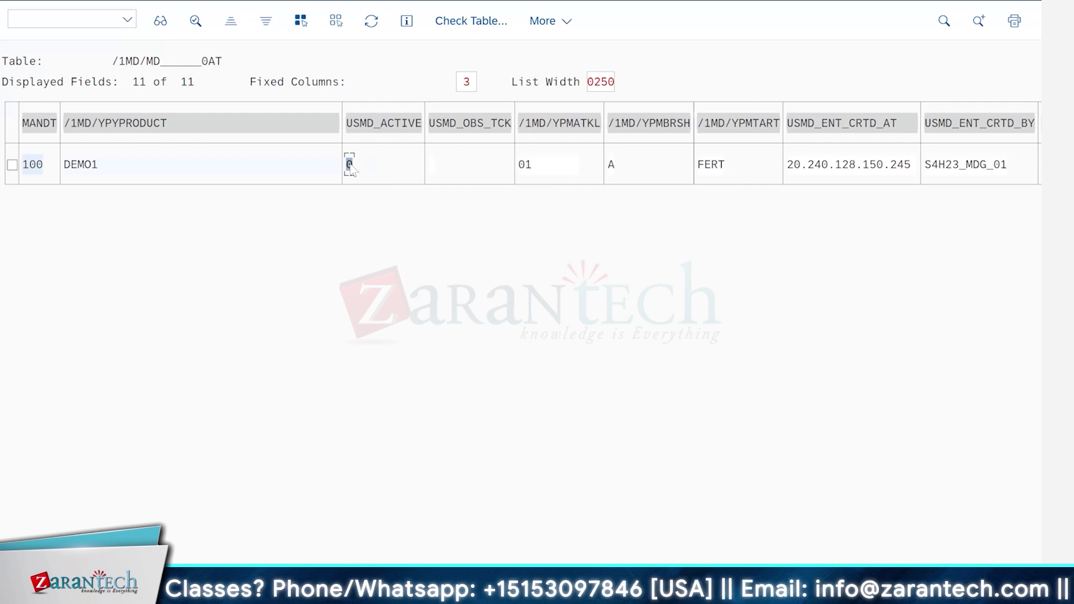
{"action": "left_click", "coordinate": [708, 166]}
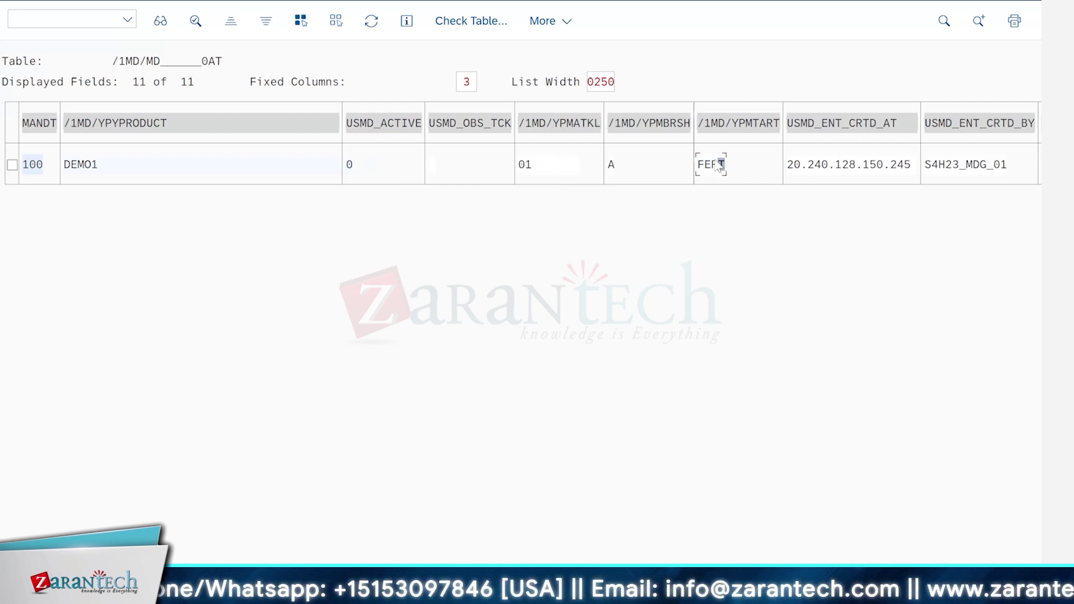
Go back to the generated table list and display the contents of the YPRODUCT and YPLANT table with further attributes
{"action": "left_click", "coordinate": [17, 1]}
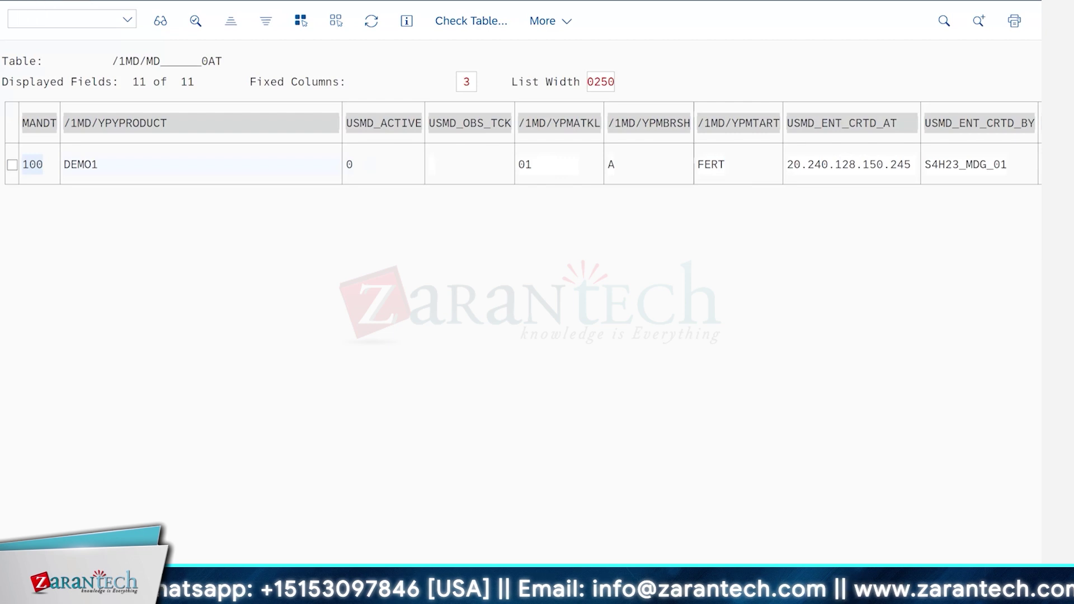
{"action": "key", "text": "F3"}
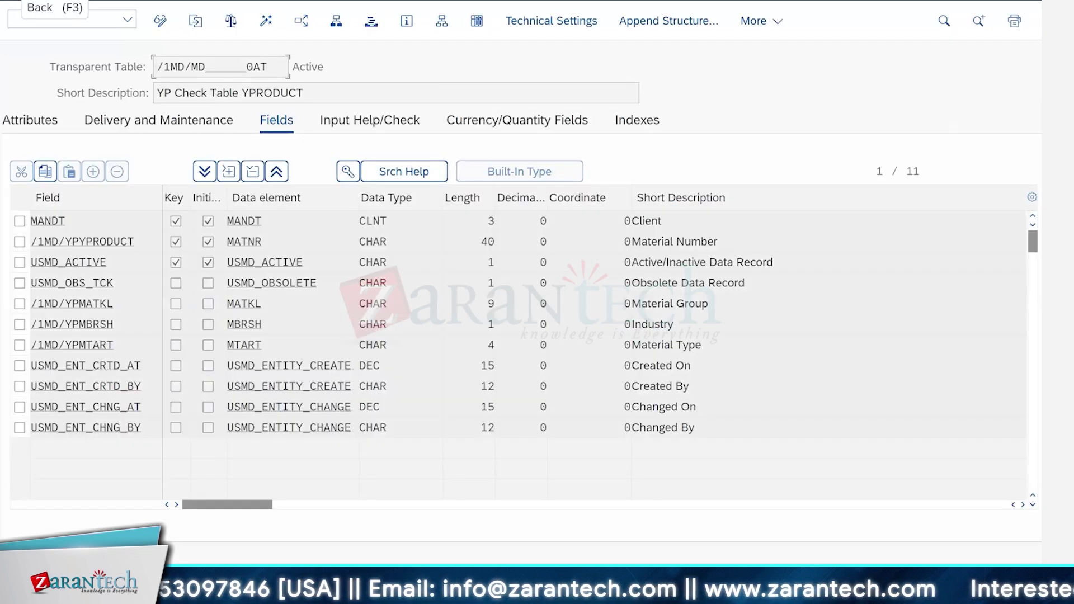
{"action": "left_click", "coordinate": [12, 1]}
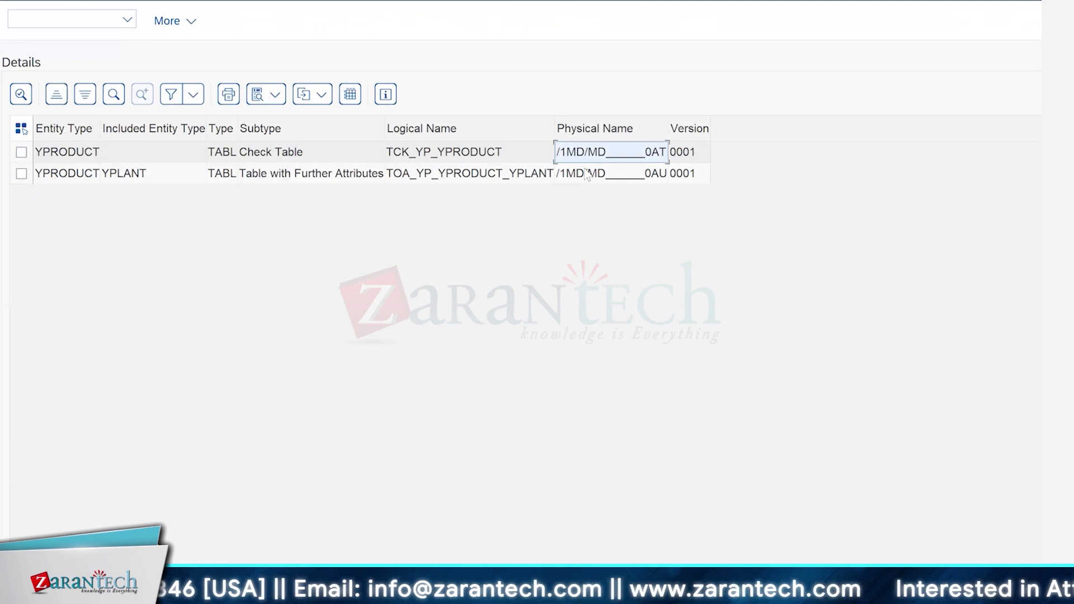
{"action": "left_click", "coordinate": [586, 176]}
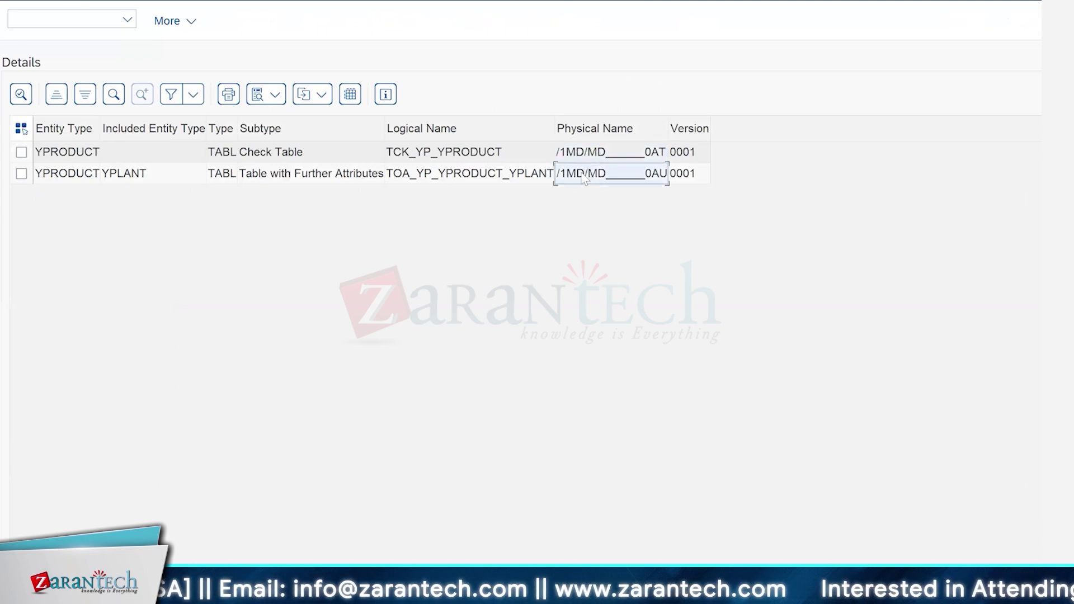
{"action": "double_click", "coordinate": [586, 175]}
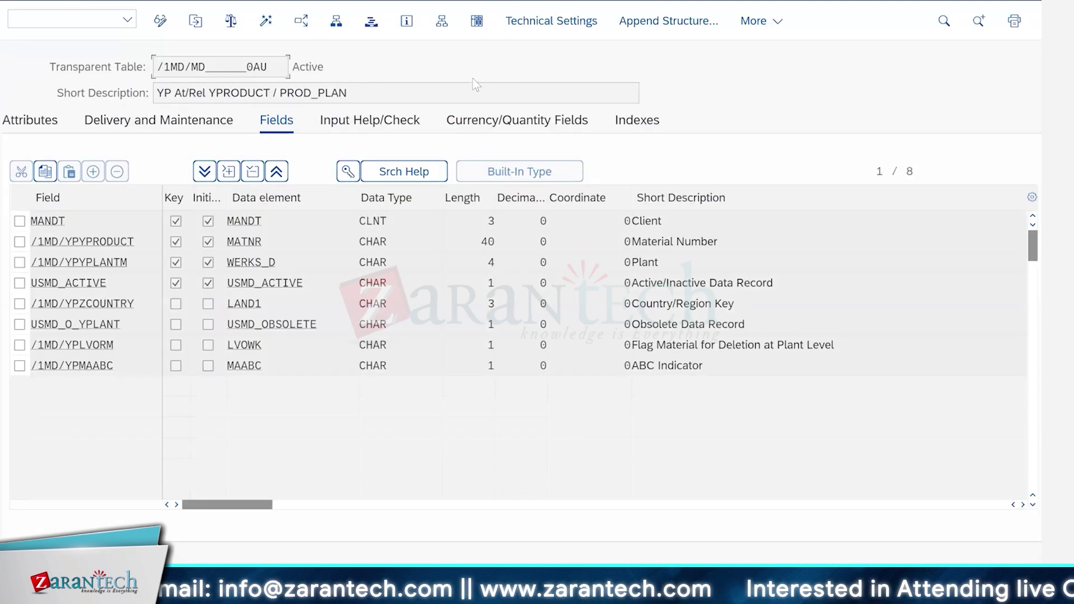
{"action": "left_click", "coordinate": [480, 26]}
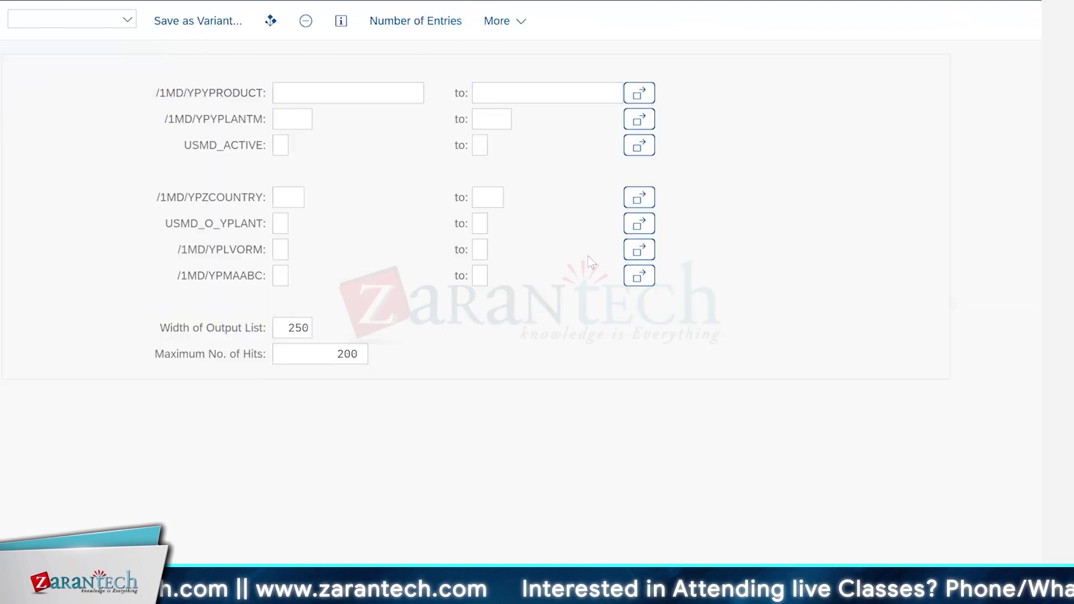
{"action": "key", "text": "F8"}
Examine the plant and USMD_ACTIVE values of the DEMO1 plant records
{"action": "left_click", "coordinate": [373, 165]}
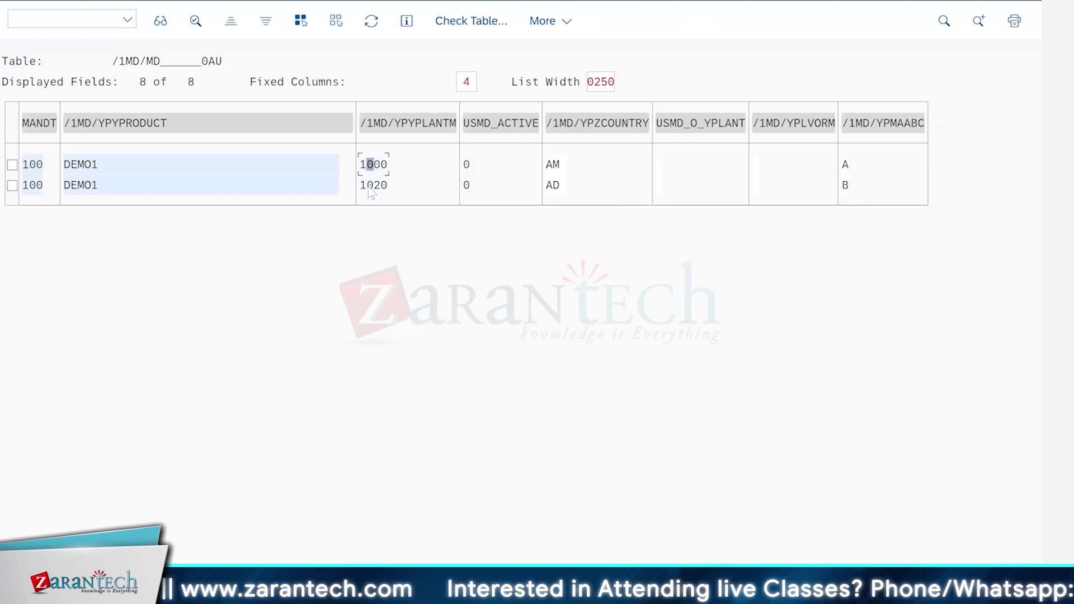
{"action": "left_click", "coordinate": [370, 185]}
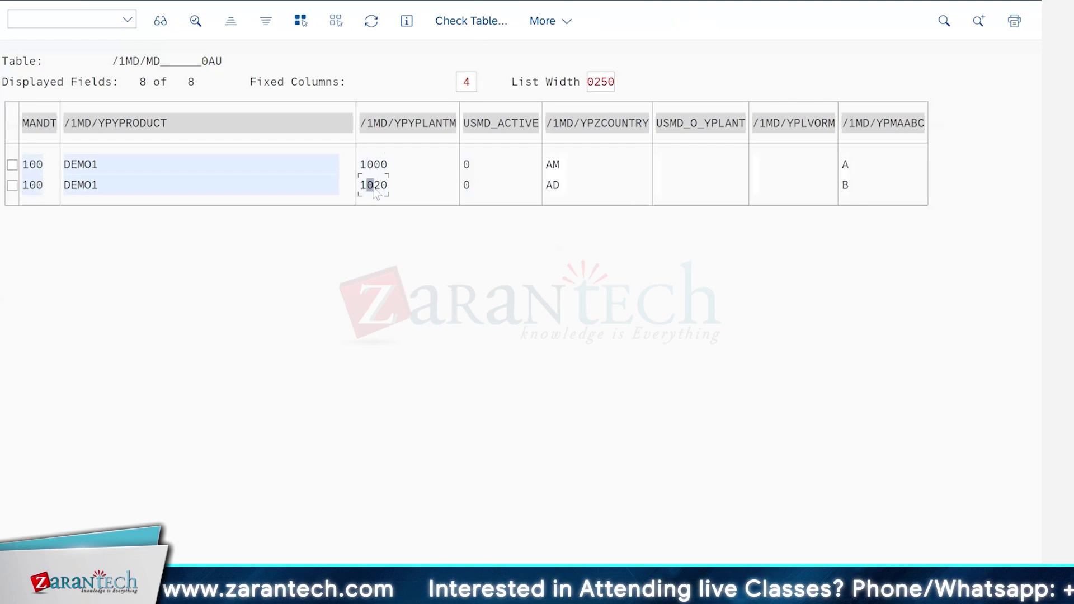
{"action": "left_click", "coordinate": [473, 185]}
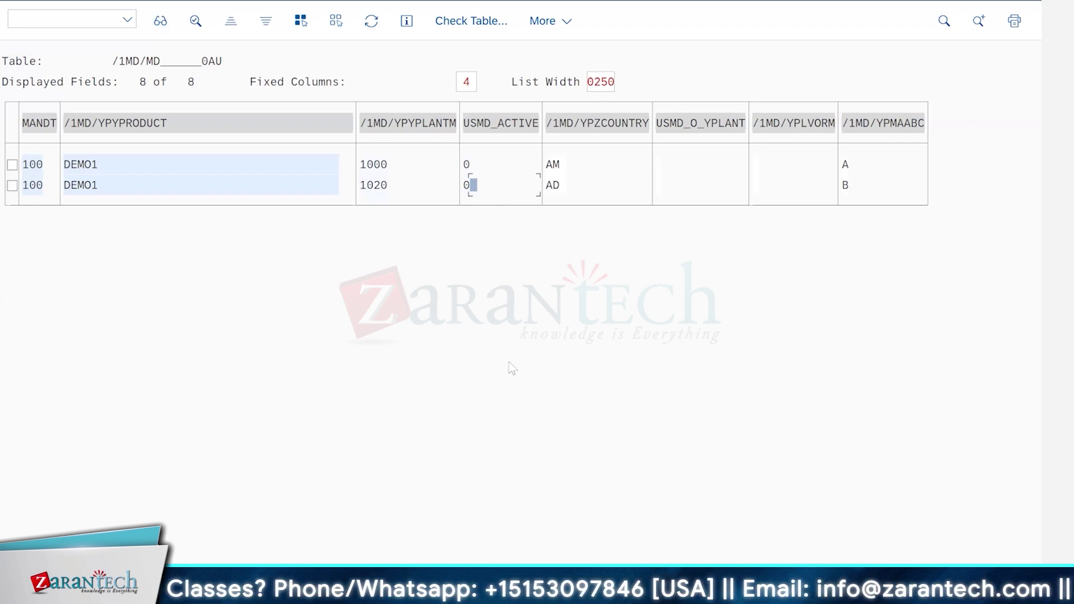
Return to the change request form, finalize the processing of change request 632, and close the message list
{"action": "left_click", "coordinate": [448, 592]}
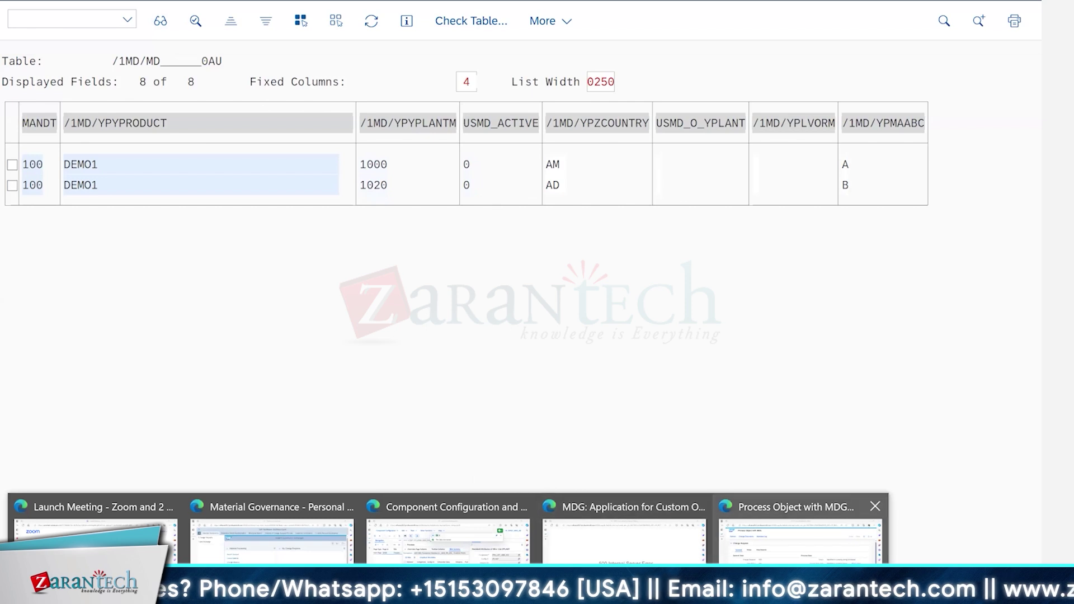
{"action": "left_click", "coordinate": [800, 531]}
{"action": "scroll", "coordinate": [407, 382], "scroll_direction": "down", "scroll_amount": 3}
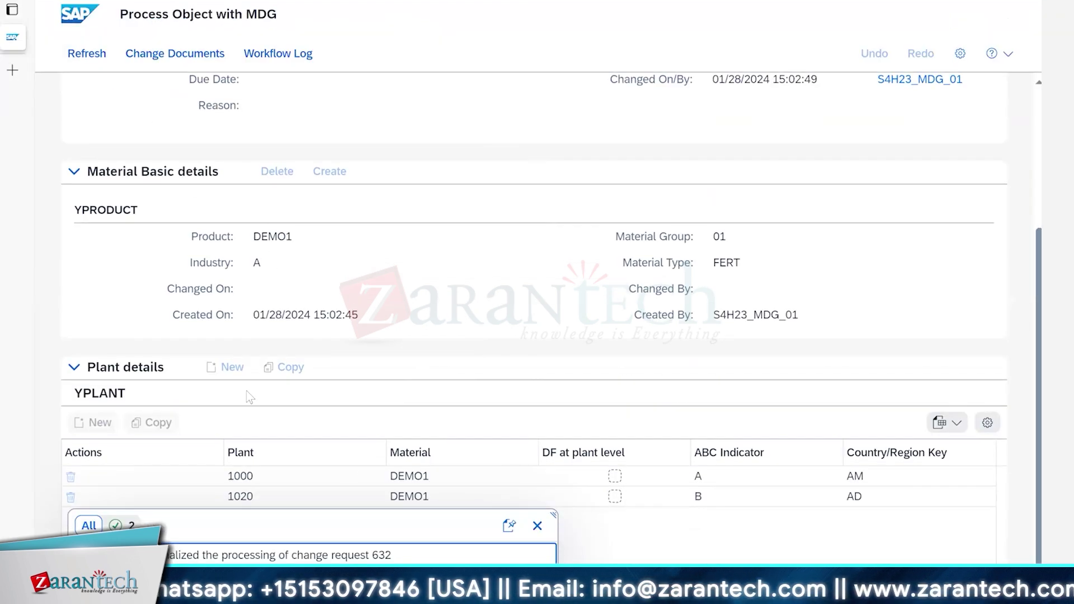
{"action": "left_click", "coordinate": [531, 530]}
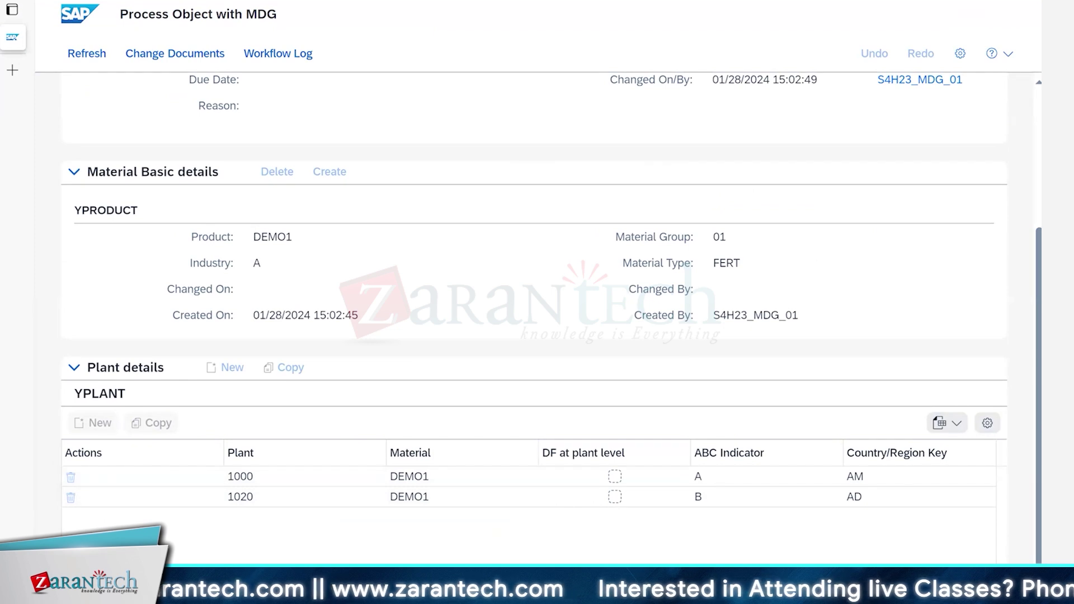
Return to the Data Browser, go back to the list of generated YP tables, and compare the two physical table names
{"action": "mouse_move", "coordinate": [650, 591]}
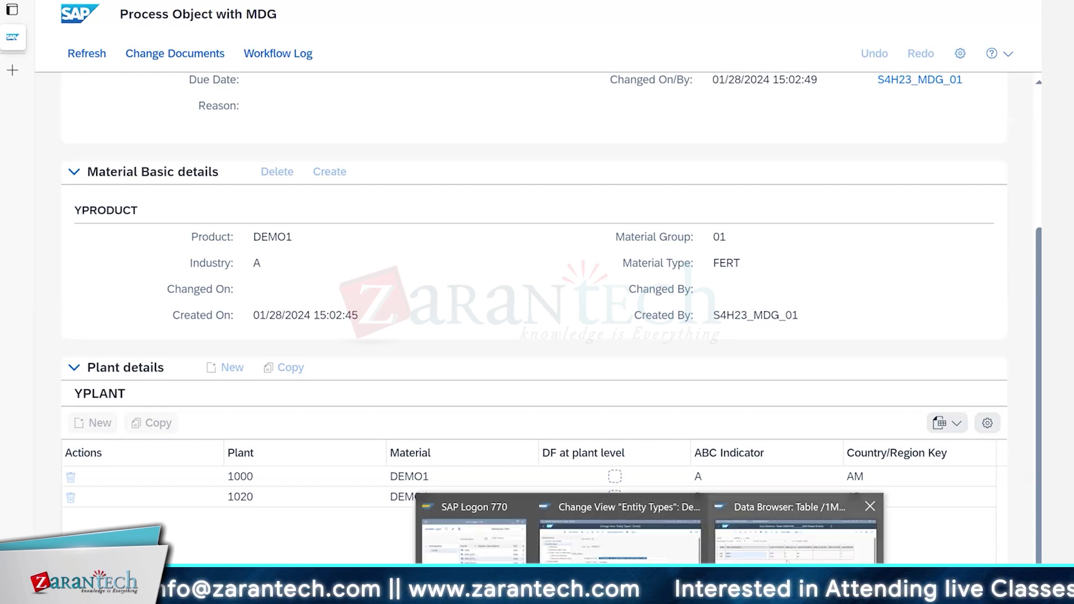
{"action": "left_click", "coordinate": [796, 526]}
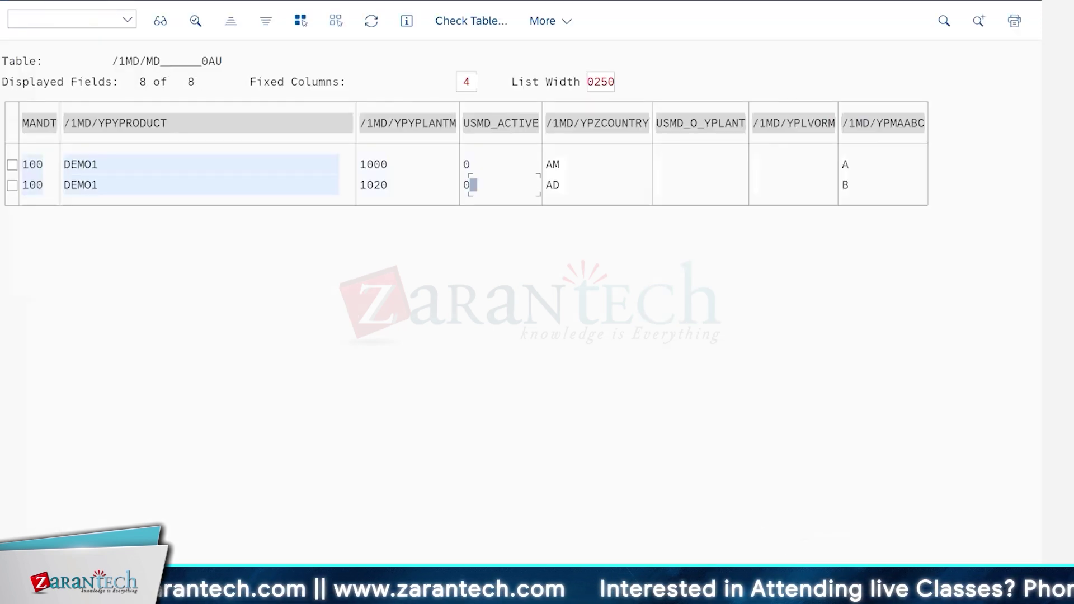
{"action": "key", "text": "F3"}
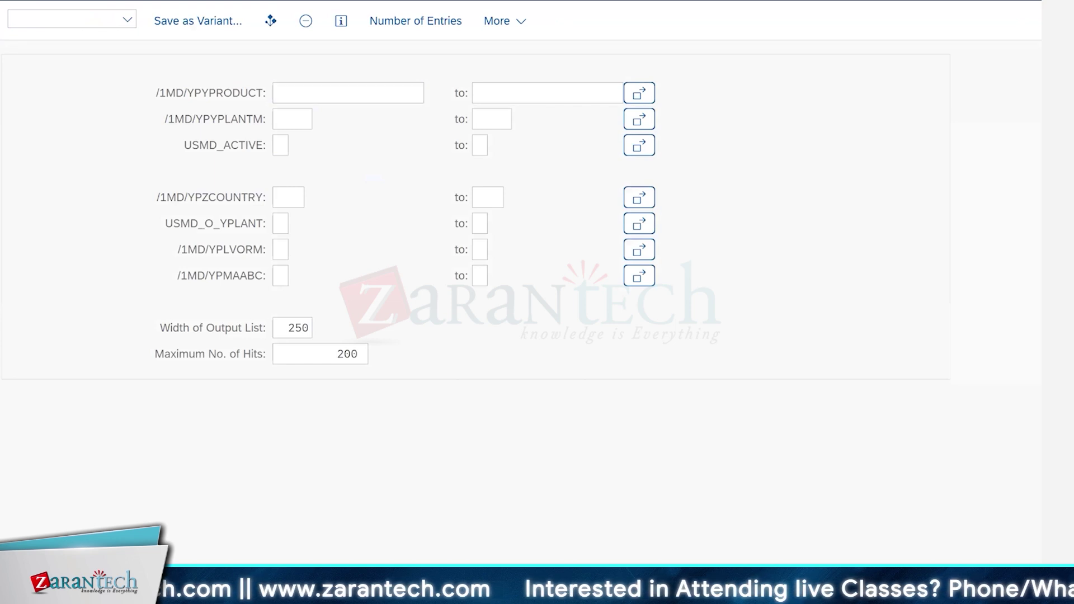
{"action": "key", "text": "F3"}
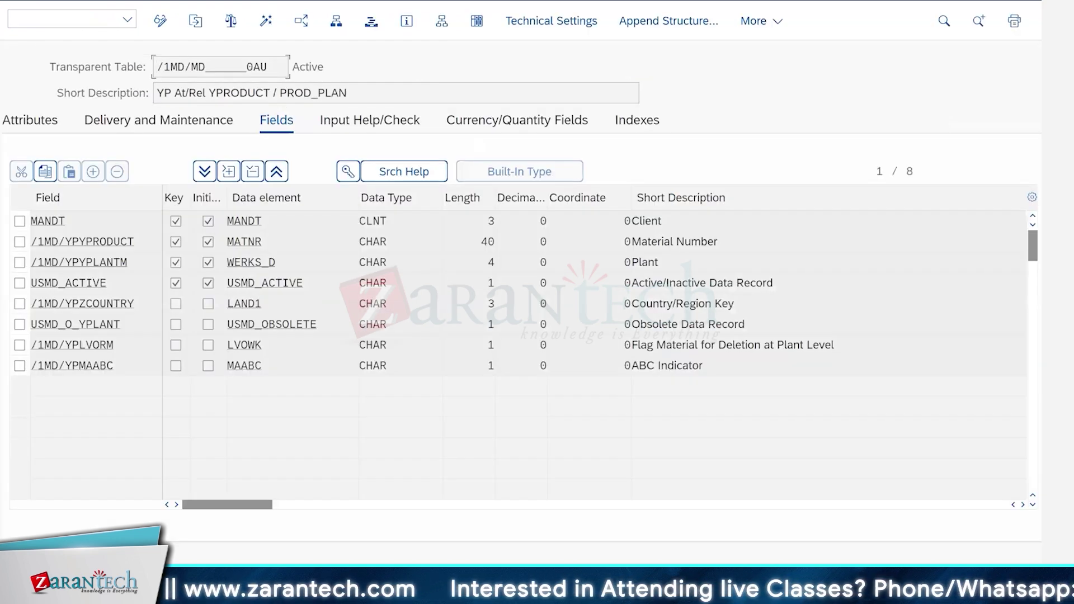
{"action": "key", "text": "F3"}
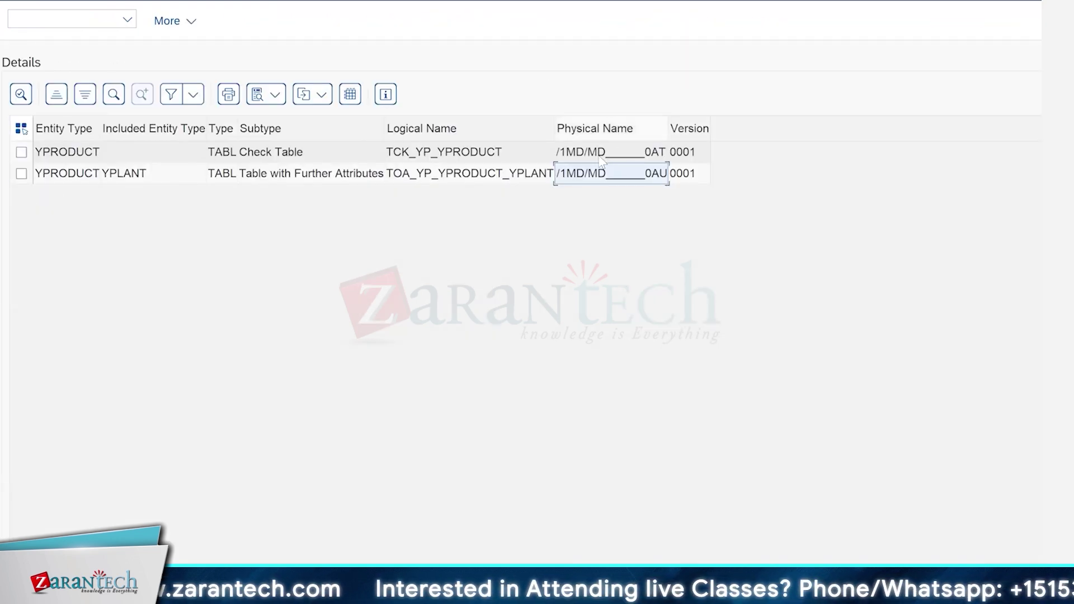
{"action": "left_click", "coordinate": [602, 159]}
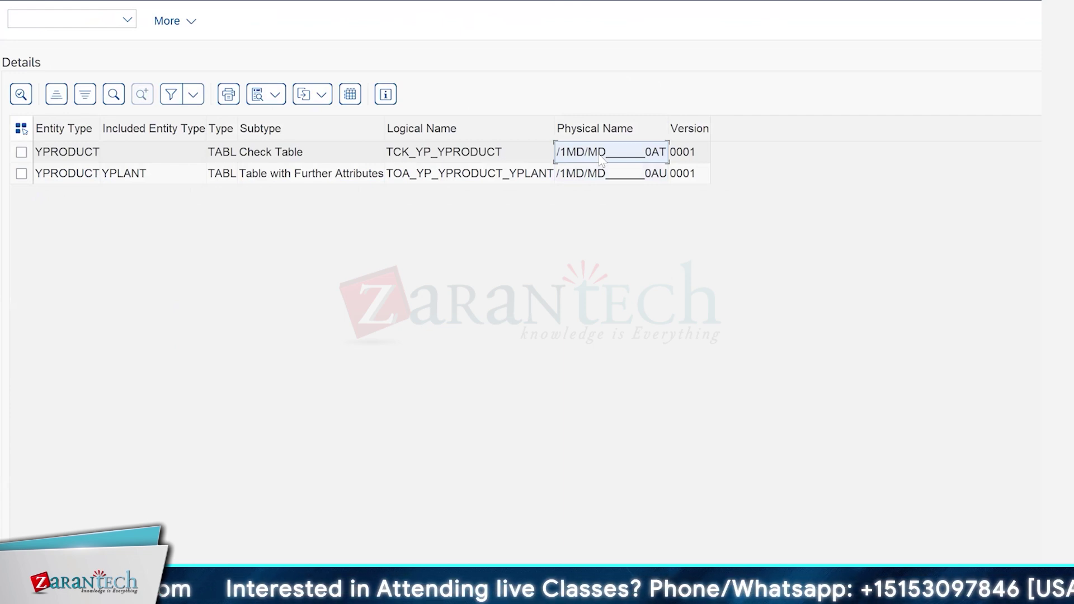
{"action": "left_click", "coordinate": [582, 177]}
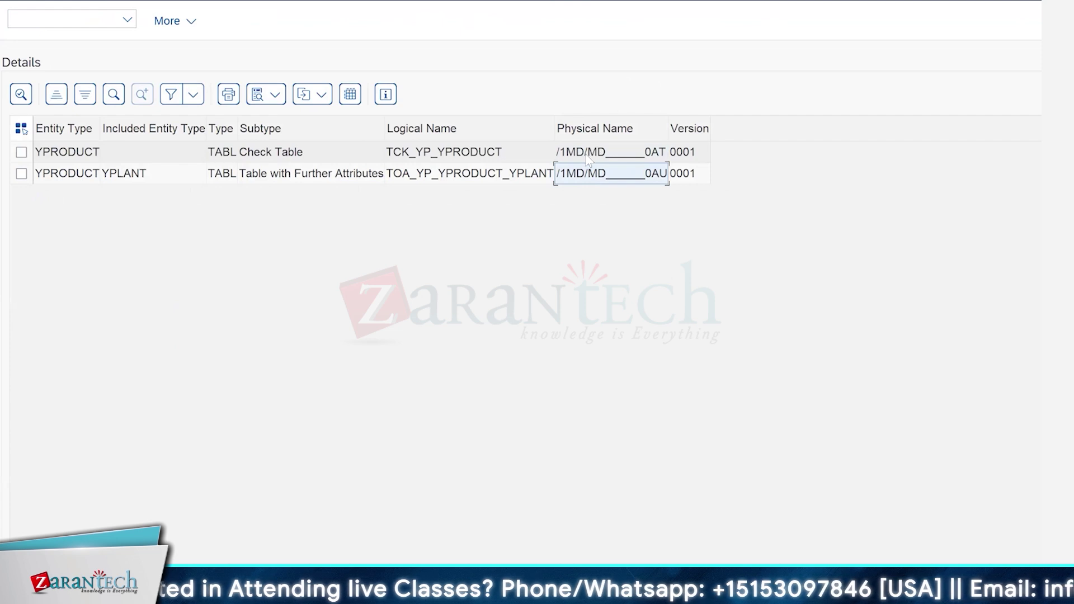
{"action": "left_click", "coordinate": [589, 159]}
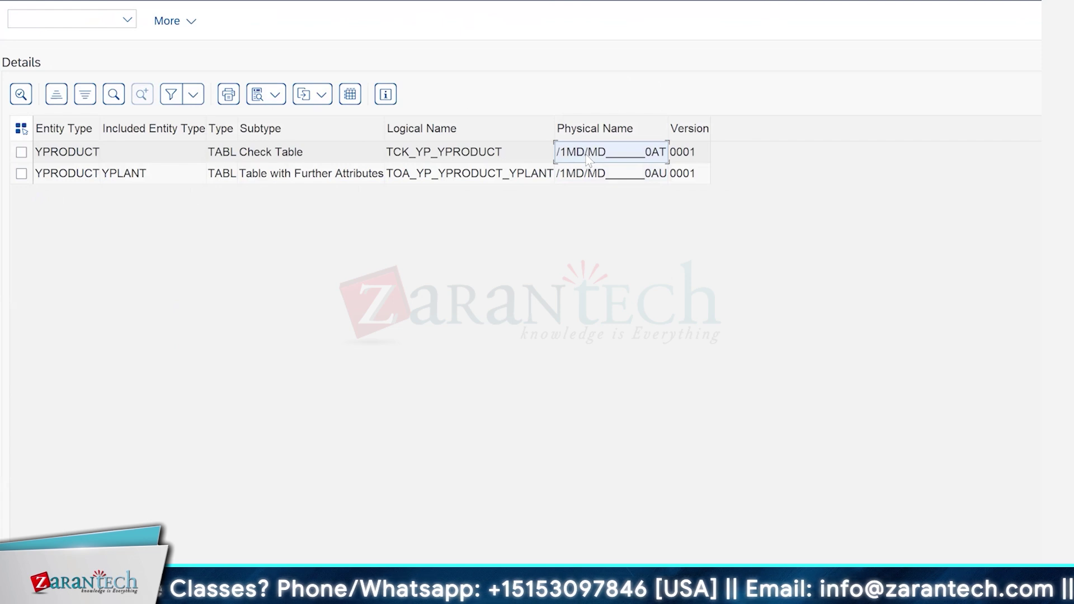
Return to the change request form, refresh change request 632, and review its status and material data
{"action": "left_click", "coordinate": [578, 174]}
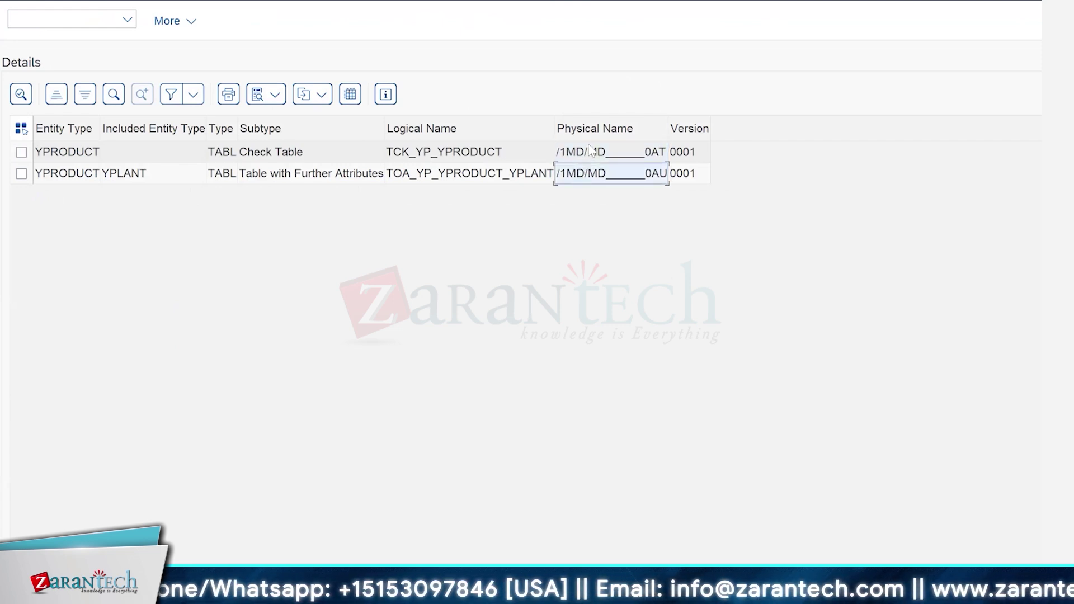
{"action": "left_click", "coordinate": [592, 150]}
{"action": "left_click", "coordinate": [572, 175]}
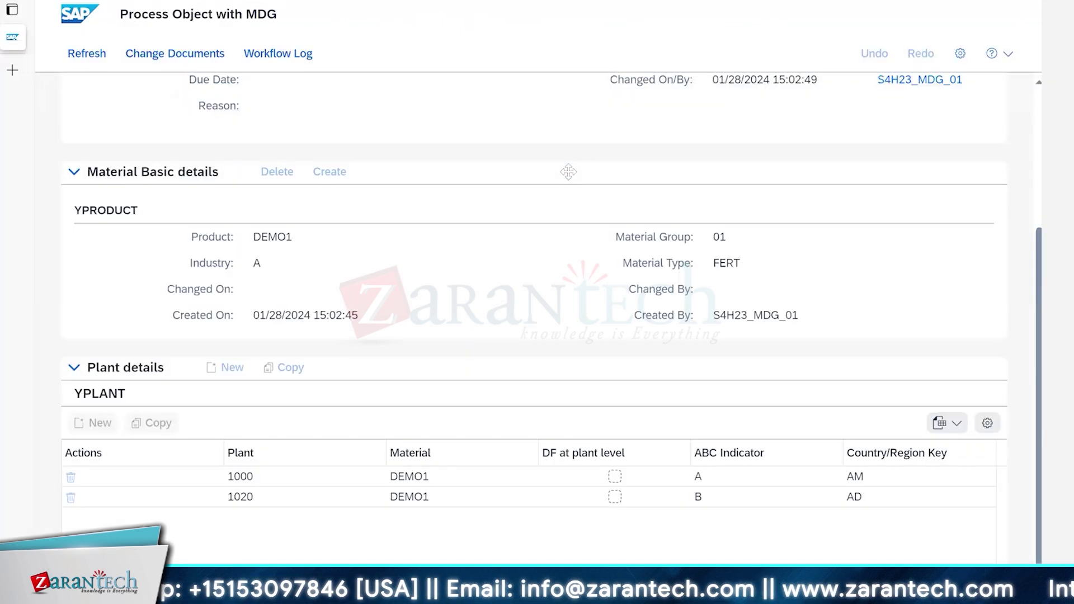
{"action": "scroll", "coordinate": [683, 273], "scroll_direction": "up", "scroll_amount": 5}
{"action": "left_click", "coordinate": [91, 57]}
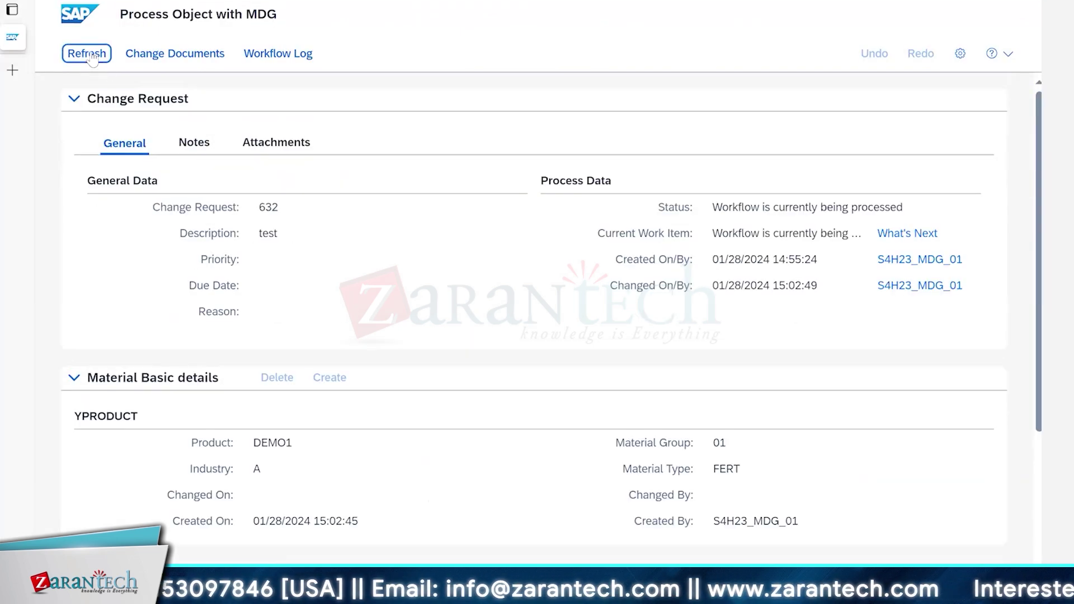
{"action": "scroll", "coordinate": [805, 340], "scroll_direction": "down", "scroll_amount": 3}
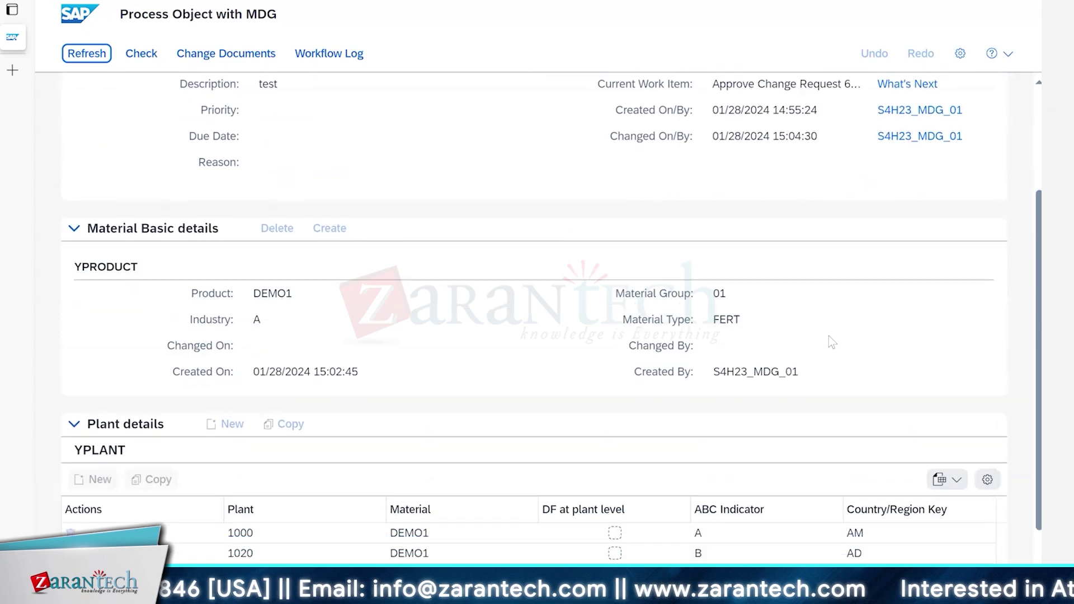
{"action": "scroll", "coordinate": [907, 396], "scroll_direction": "up", "scroll_amount": 3}
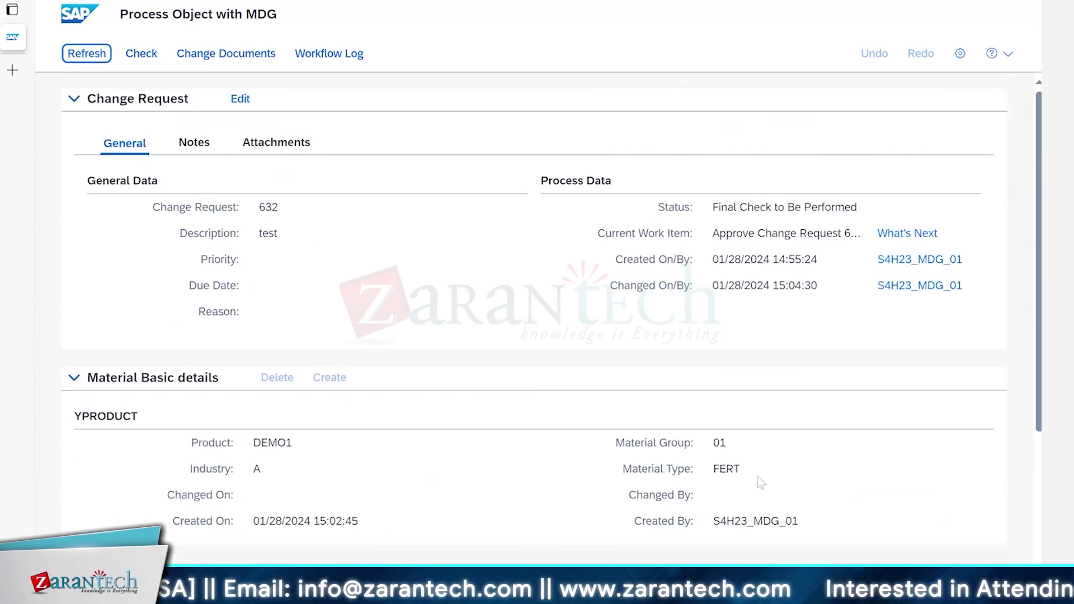
Switch to the Excel workflow sketch, draw a check mark above the Apr2 box, and return to the change request form
{"action": "key", "text": "alt+Tab"}
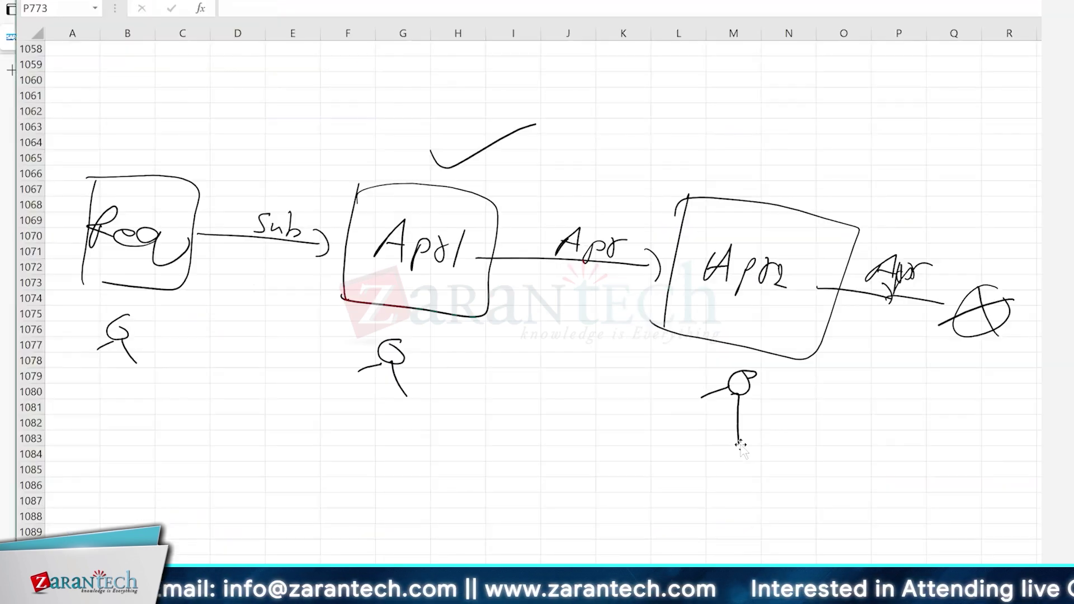
{"action": "left_click_drag", "start_coordinate": [727, 159], "coordinate": [871, 150]}
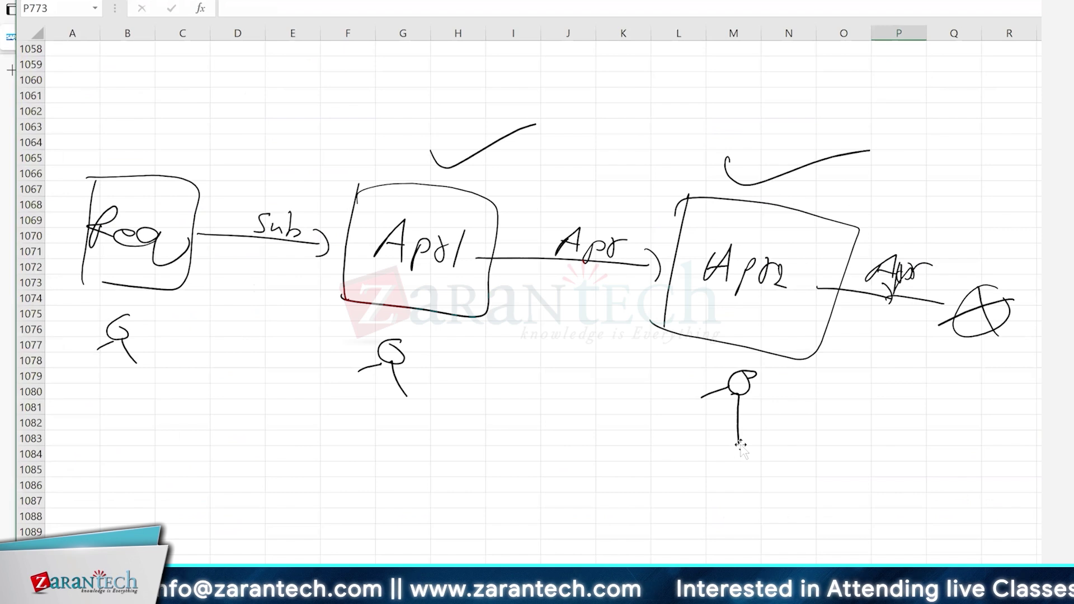
{"action": "key", "text": "alt+Tab"}
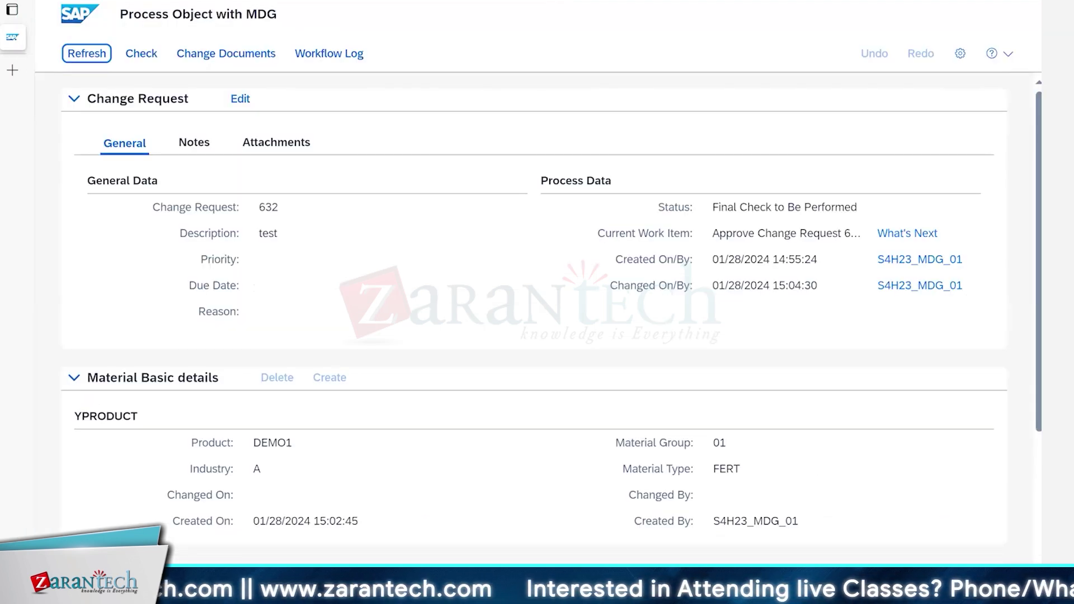
Open the workflow log of change request 632, examine its work item decisions and dates, and return to the form
{"action": "left_click", "coordinate": [323, 55]}
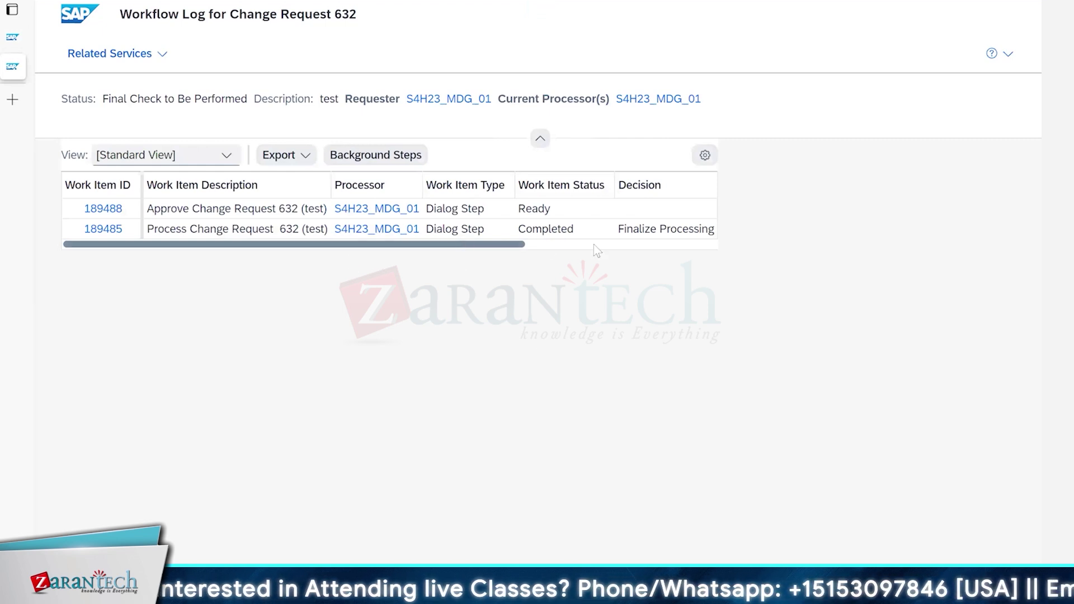
{"action": "left_click_drag", "start_coordinate": [463, 246], "coordinate": [553, 237]}
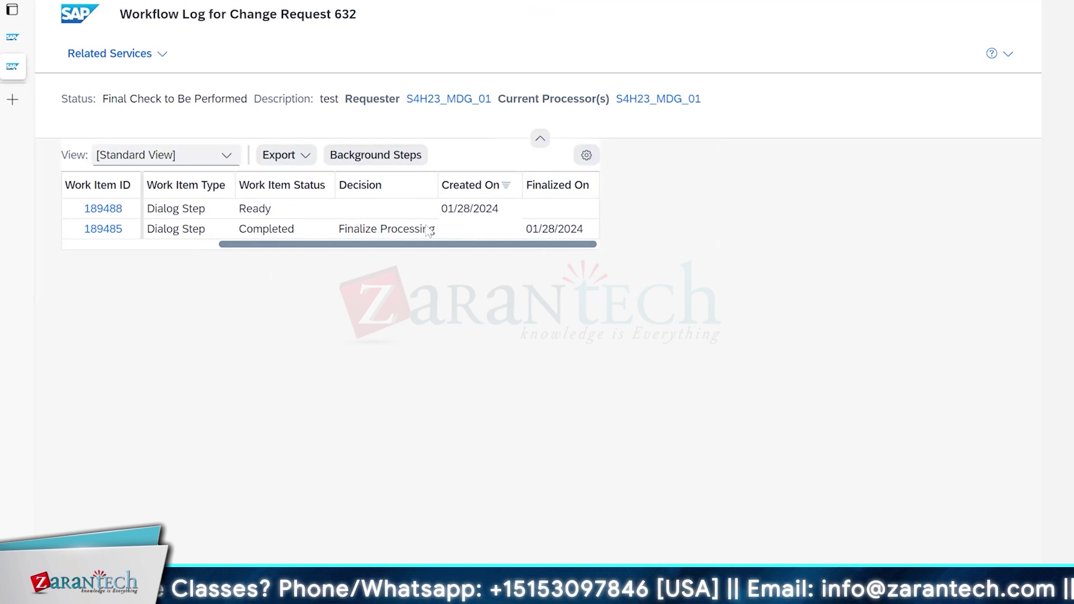
{"action": "left_click_drag", "start_coordinate": [427, 246], "coordinate": [211, 278]}
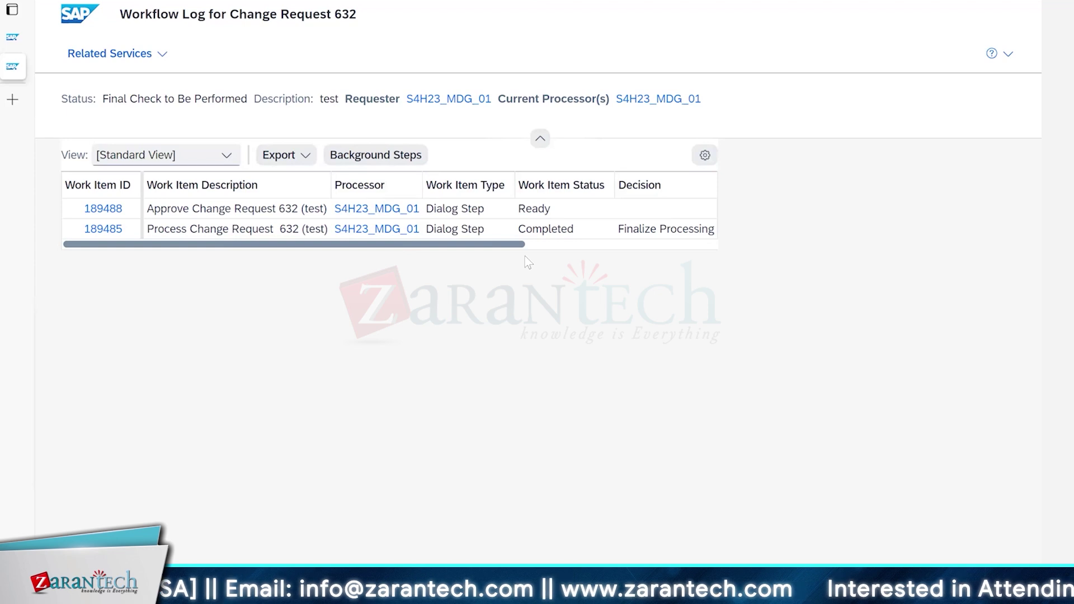
{"action": "left_click", "coordinate": [23, 37]}
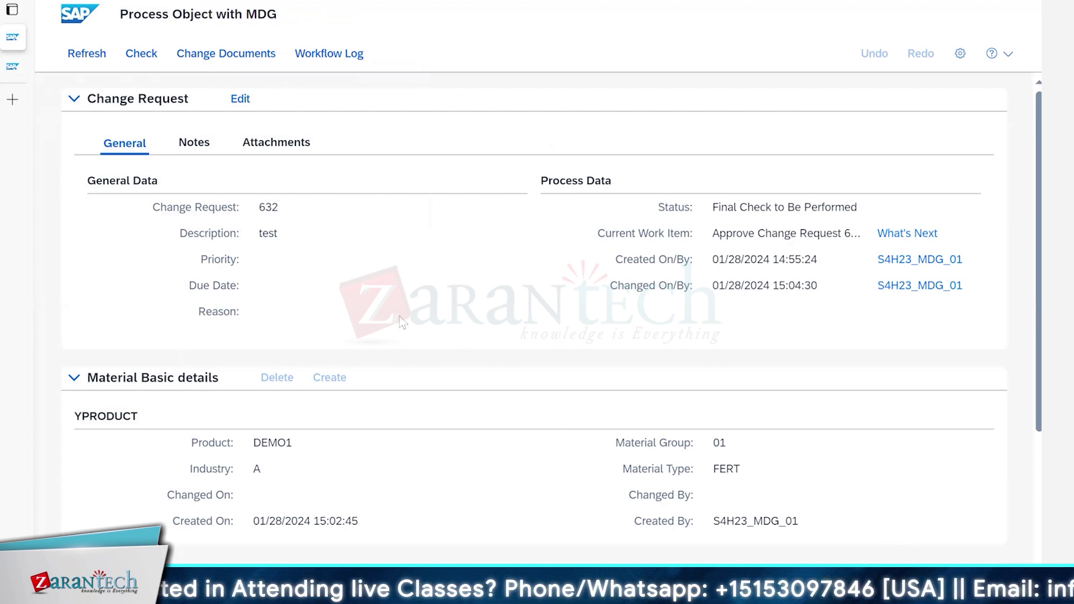
Review the DEMO1 product and plant details and approve change request 632 in its final check
{"action": "scroll", "coordinate": [417, 333], "scroll_direction": "down", "scroll_amount": 4}
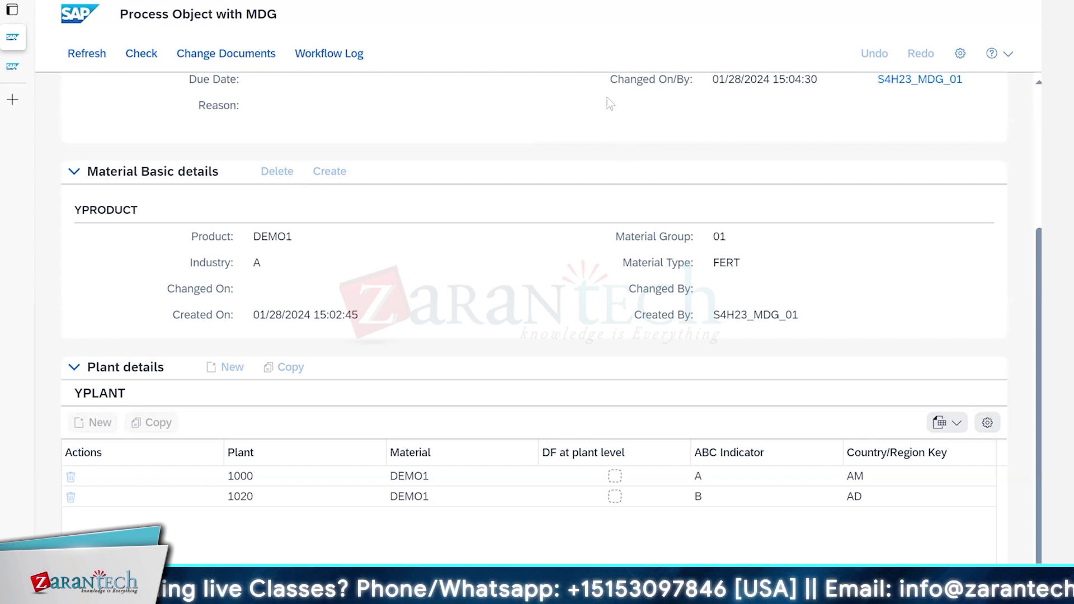
{"action": "scroll", "coordinate": [767, 238], "scroll_direction": "up", "scroll_amount": 3}
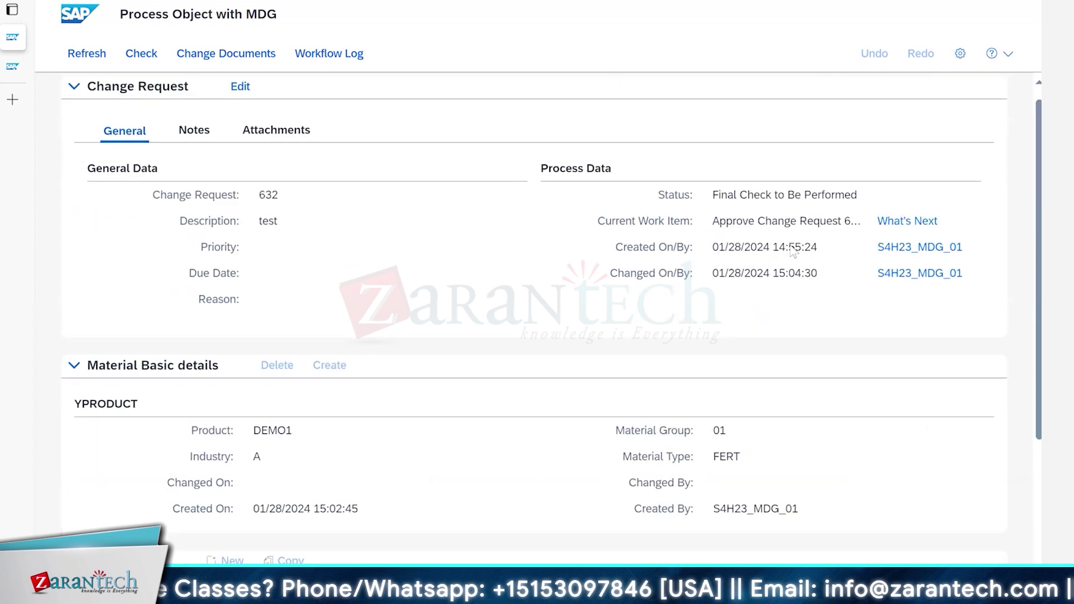
{"action": "scroll", "coordinate": [791, 246], "scroll_direction": "down", "scroll_amount": 3}
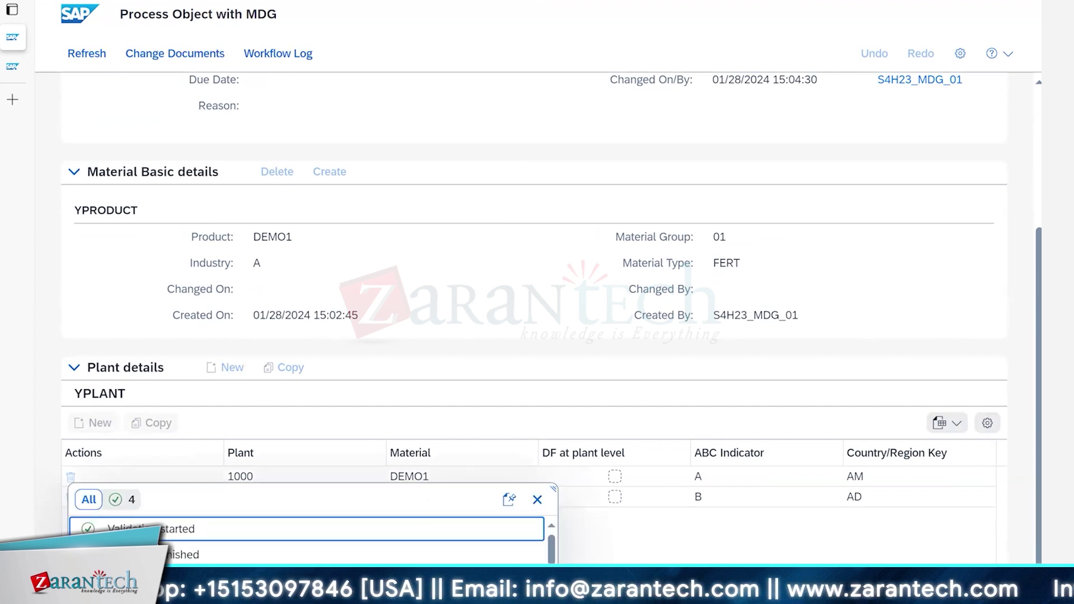
{"action": "scroll", "coordinate": [557, 338], "scroll_direction": "up", "scroll_amount": 3}
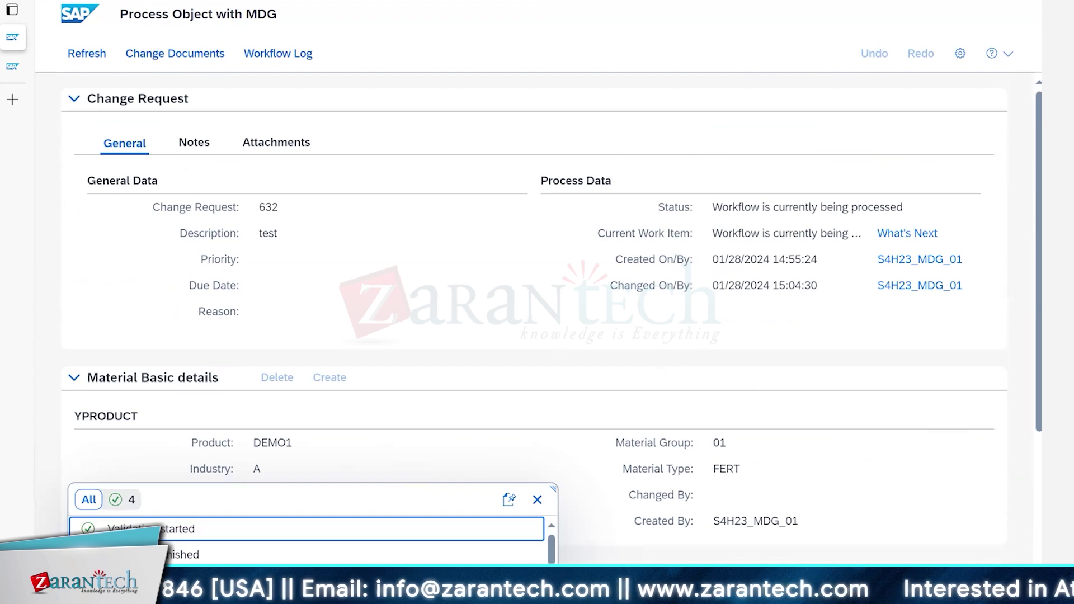
Switch to the generated tables list, display the YPRODUCT check table contents, and examine the USMD_ACTIVE value of DEMO1
{"action": "left_click", "coordinate": [649, 598]}
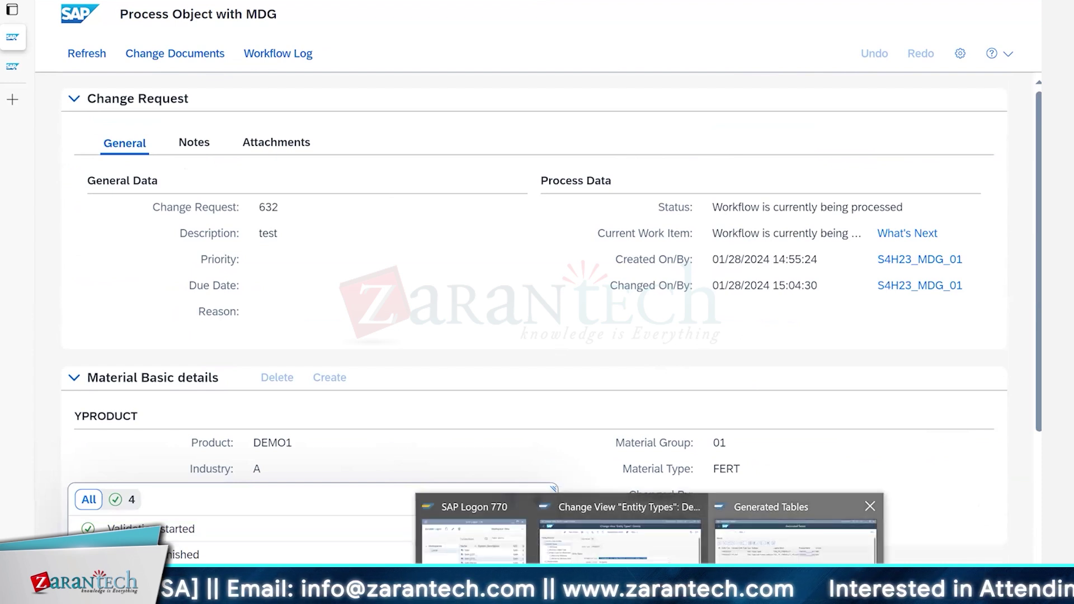
{"action": "left_click", "coordinate": [795, 532]}
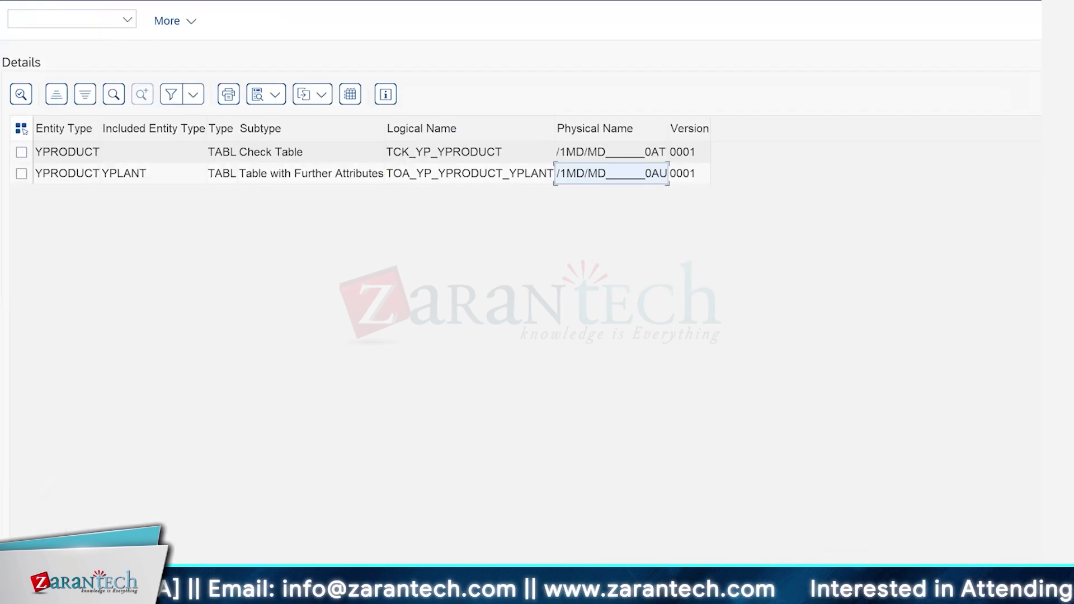
{"action": "left_click", "coordinate": [600, 153]}
{"action": "double_click", "coordinate": [598, 154]}
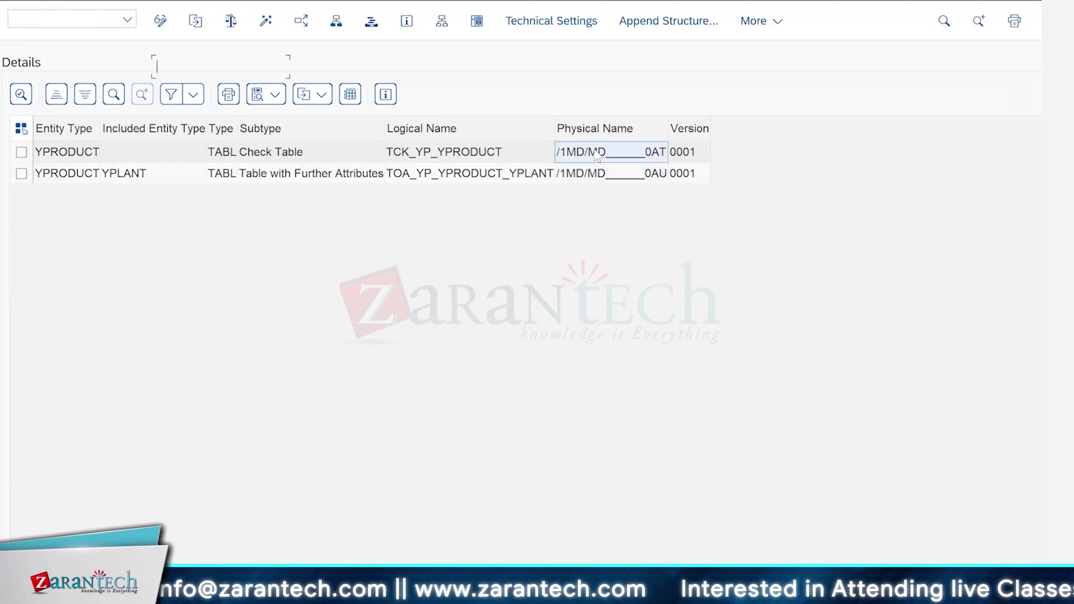
{"action": "left_click", "coordinate": [476, 23]}
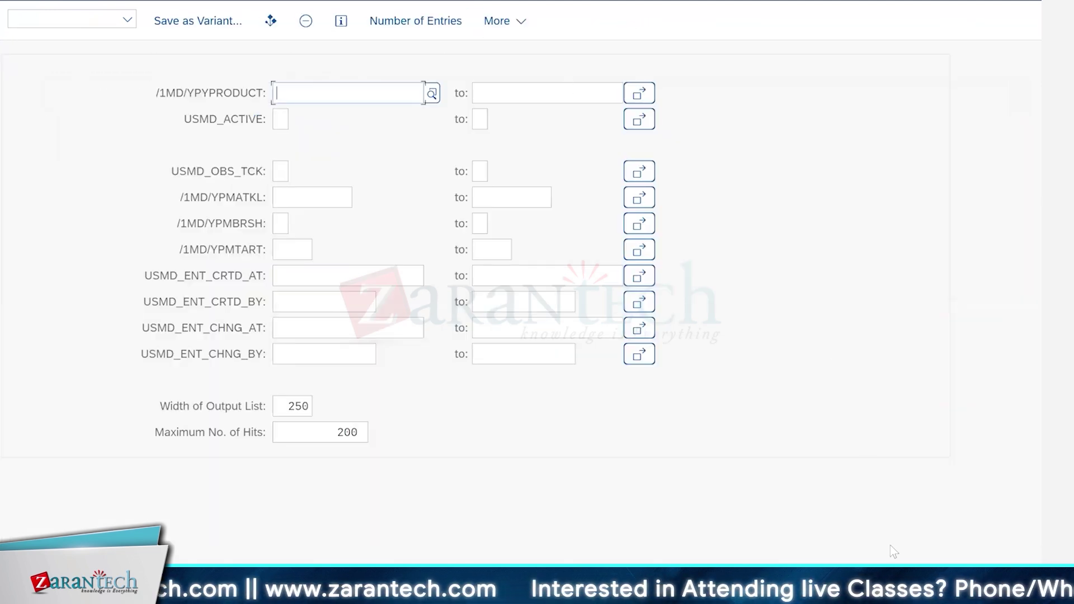
{"action": "left_click", "coordinate": [990, 582]}
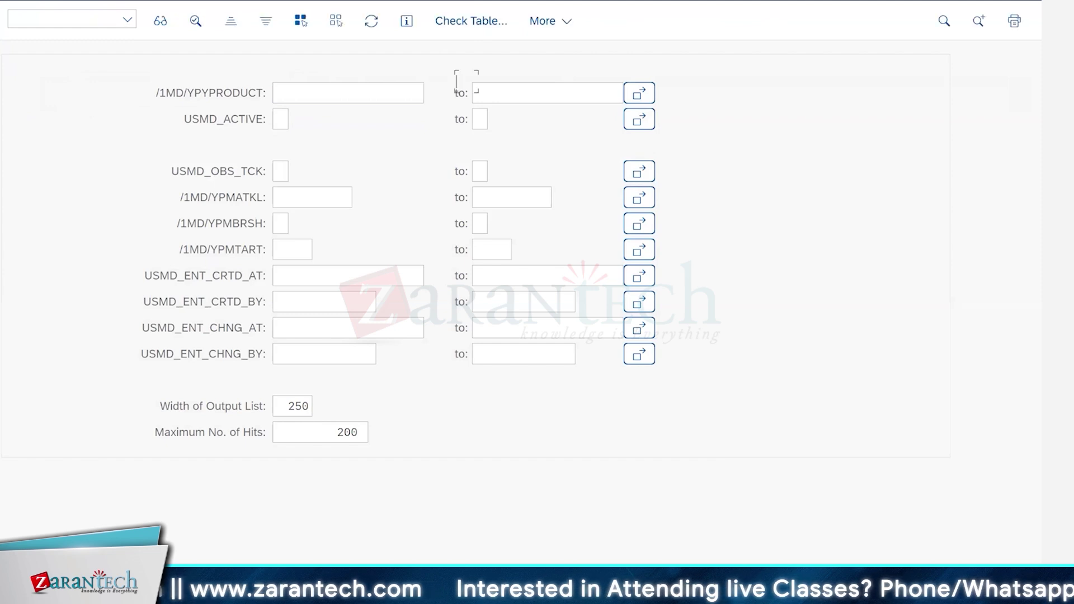
{"action": "left_click", "coordinate": [363, 166]}
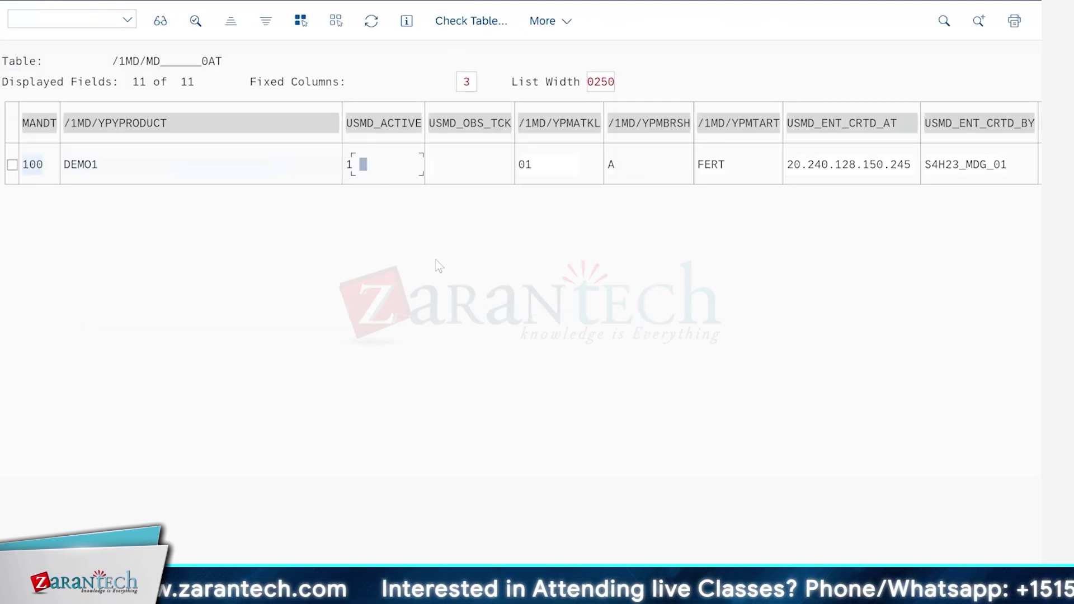
{"action": "left_click", "coordinate": [80, 165]}
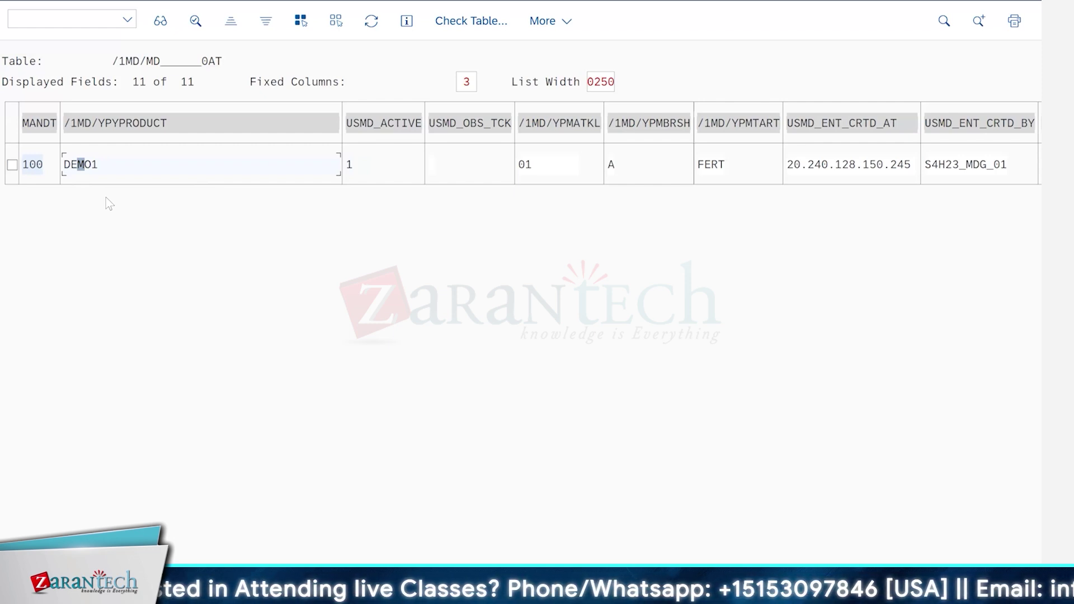
Display the contents of the YPLANT table with further attributes and examine USMD_ACTIVE for both DEMO1 plant records
{"action": "left_click", "coordinate": [21, 0]}
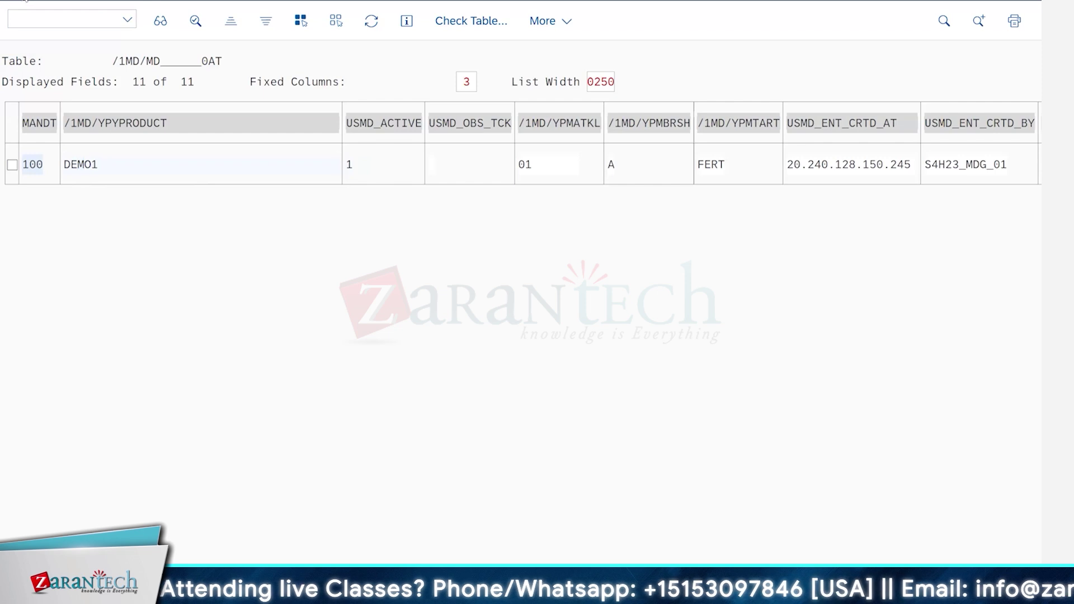
{"action": "key", "text": "alt+Tab"}
{"action": "key", "text": "F8"}
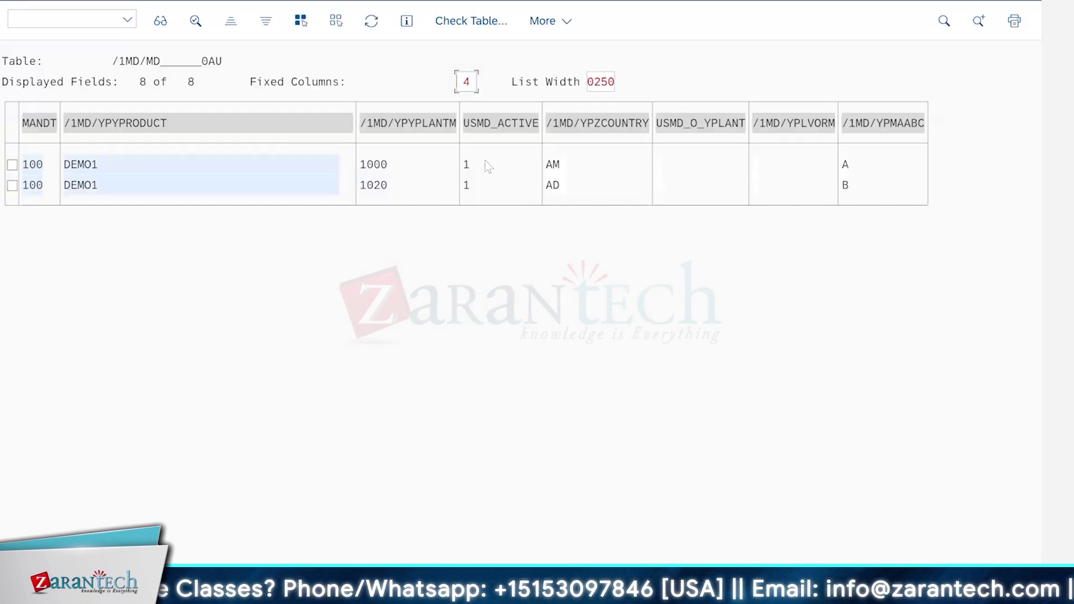
{"action": "left_click", "coordinate": [486, 163]}
{"action": "left_click", "coordinate": [489, 187]}
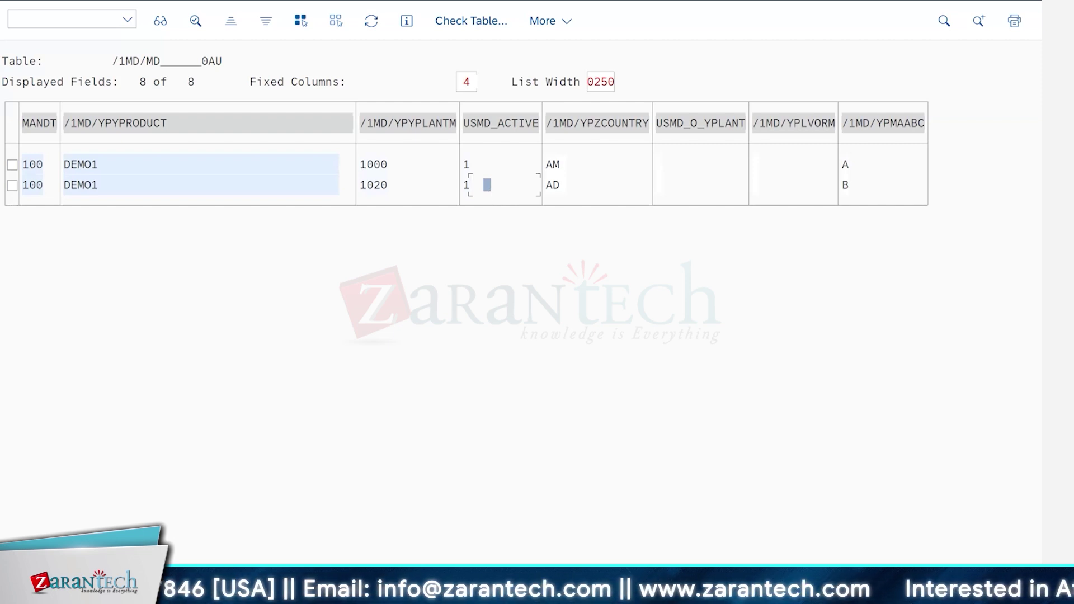
Look at change request 632 in the form again and switch back to the plant table contents
{"action": "mouse_move", "coordinate": [652, 576]}
{"action": "left_click", "coordinate": [786, 531]}
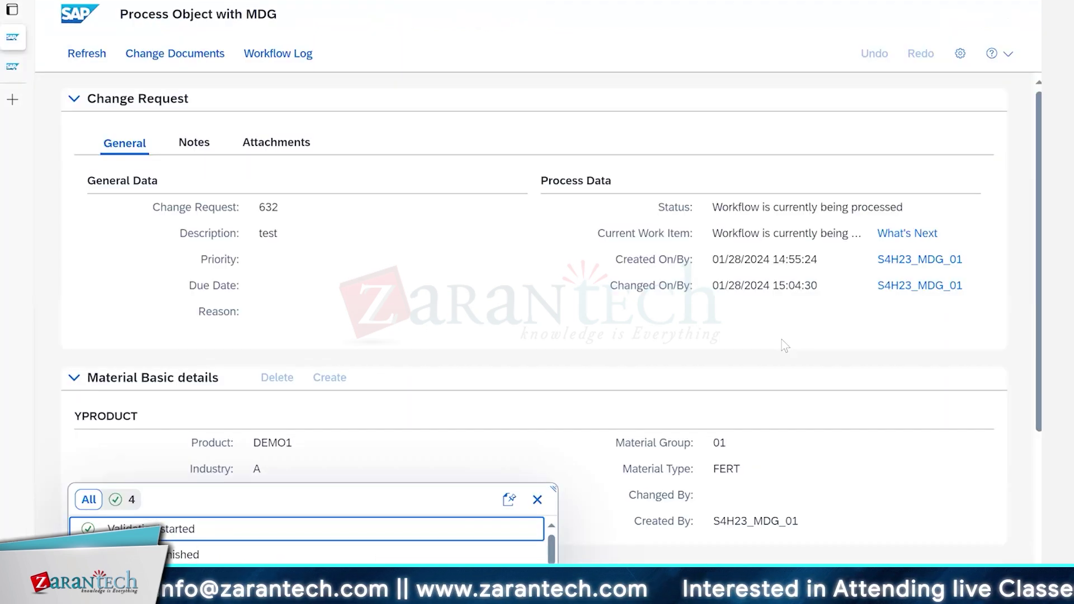
{"action": "left_click", "coordinate": [650, 592]}
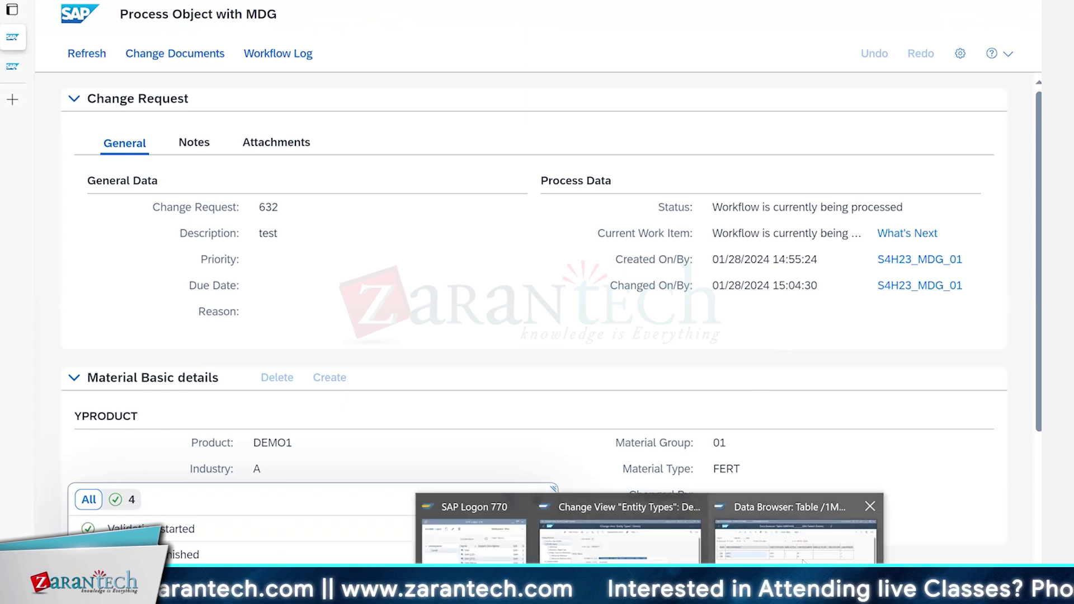
{"action": "left_click", "coordinate": [795, 540]}
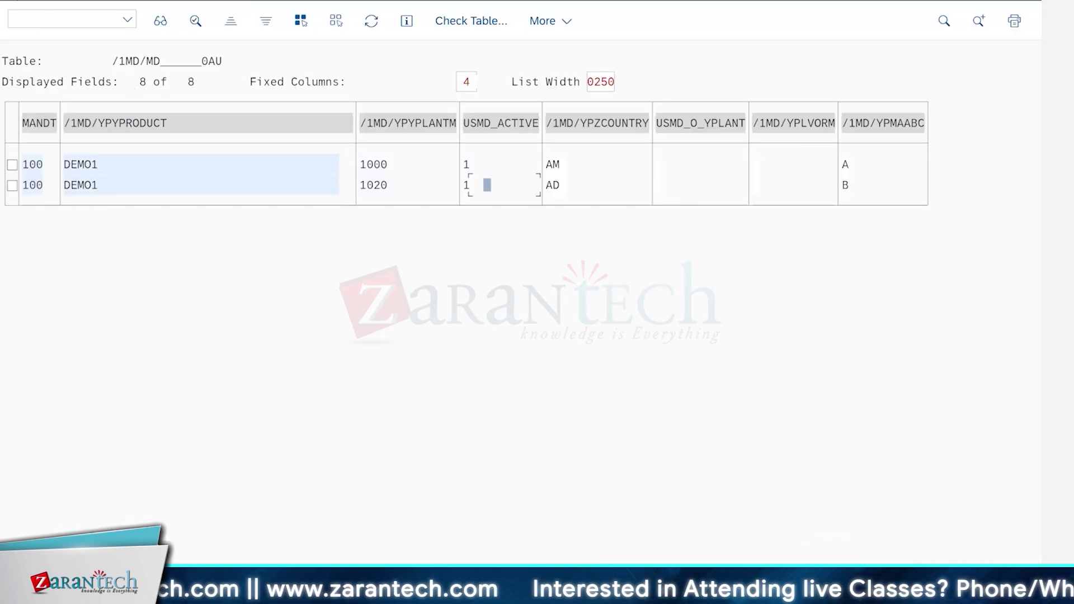
Reopen the plant table's selection screen to view its plant and USMD_ACTIVE fields, and highlight the table name in its definition
{"action": "key", "text": "F3"}
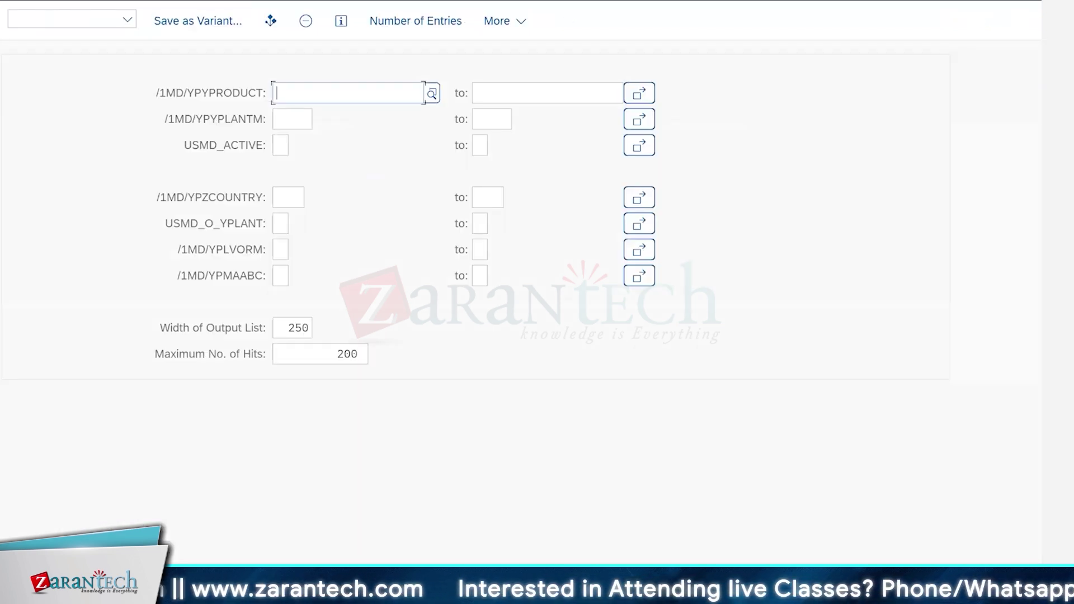
{"action": "key", "text": "F3"}
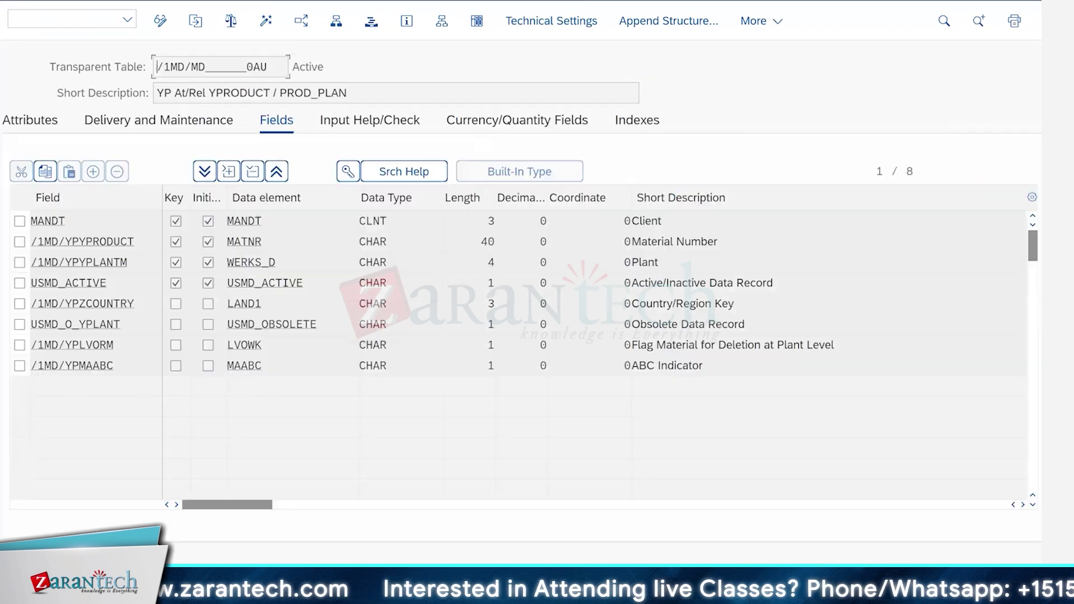
{"action": "left_click", "coordinate": [476, 22]}
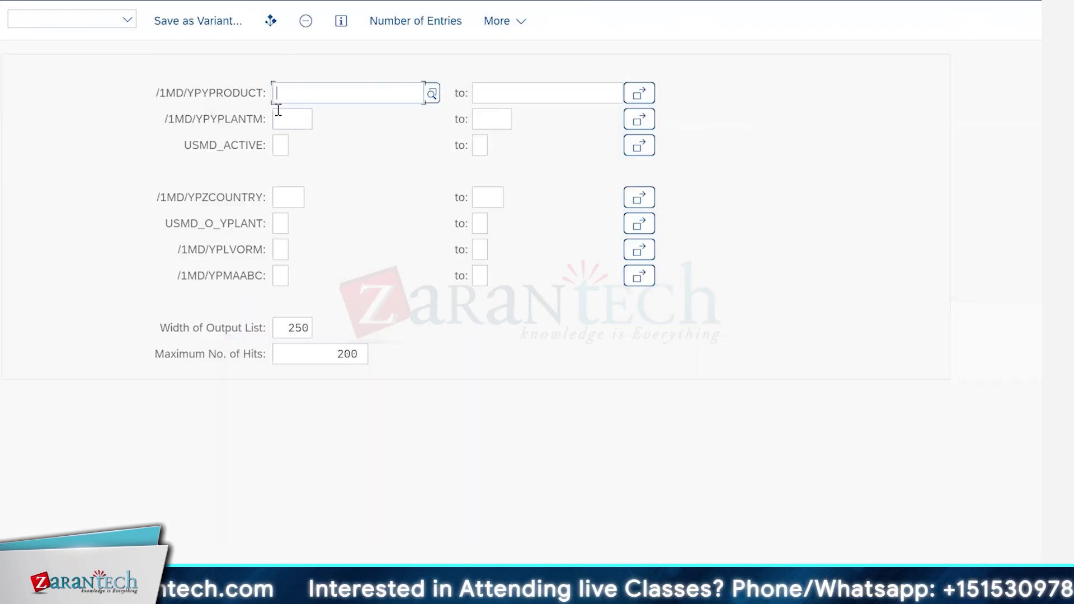
{"action": "left_click", "coordinate": [292, 118]}
{"action": "left_click", "coordinate": [281, 141]}
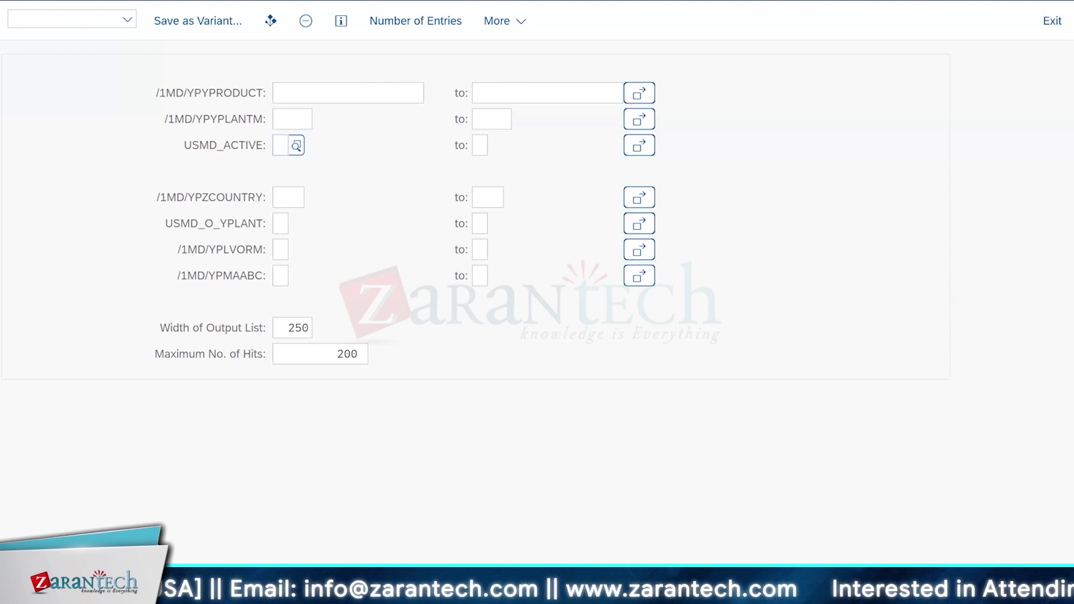
{"action": "key", "text": "F3"}
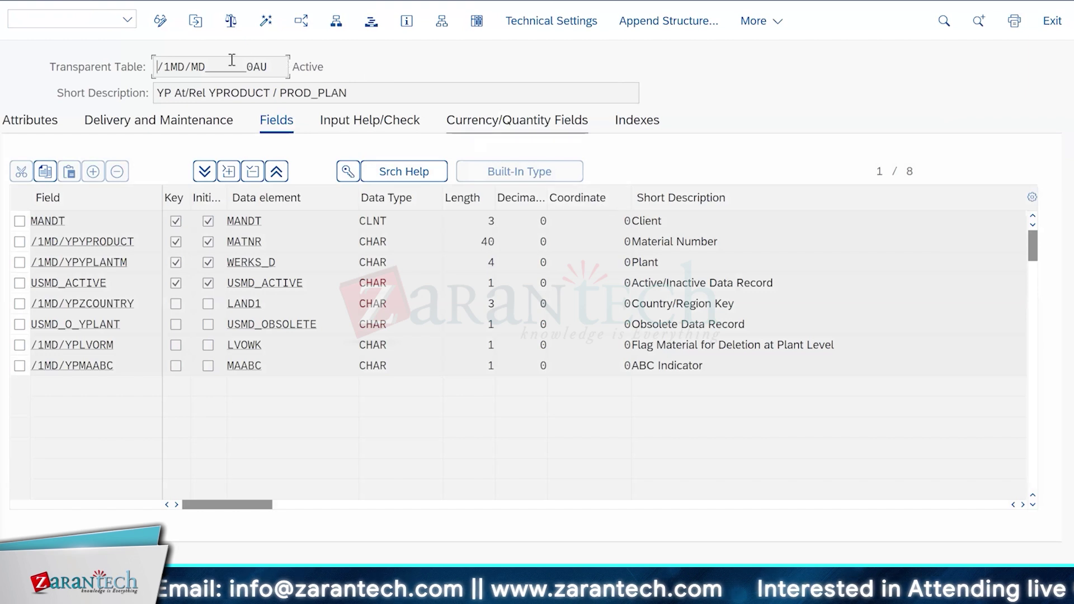
{"action": "left_click_drag", "start_coordinate": [283, 66], "coordinate": [105, 71]}
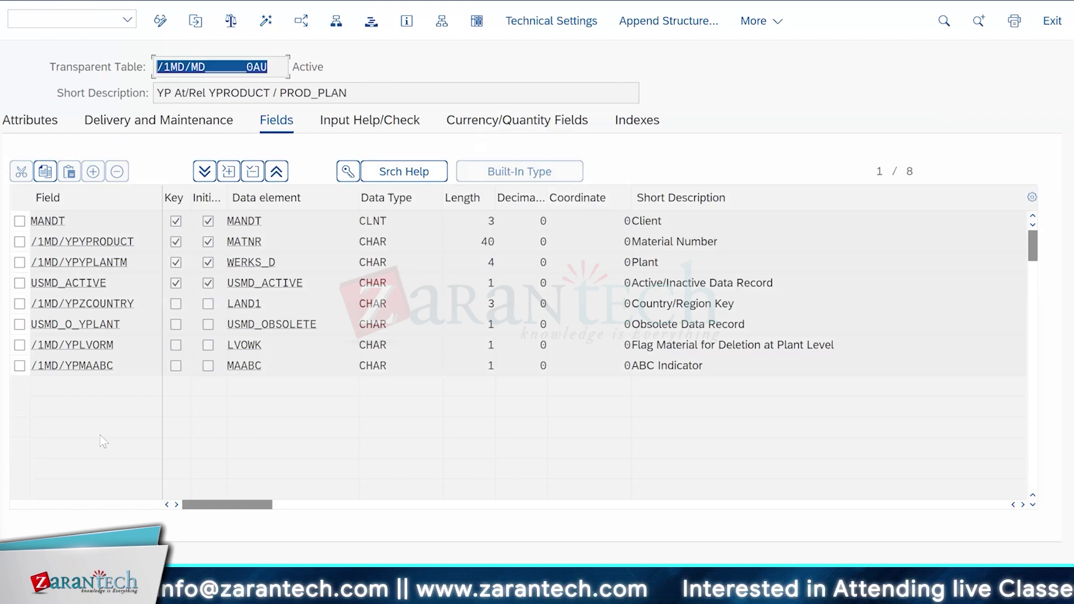
Display all entries of table /1MD/MD______0AU without selection criteria and examine the active and obsolete indicators for the DEMO1 plants
{"action": "left_click", "coordinate": [477, 21]}
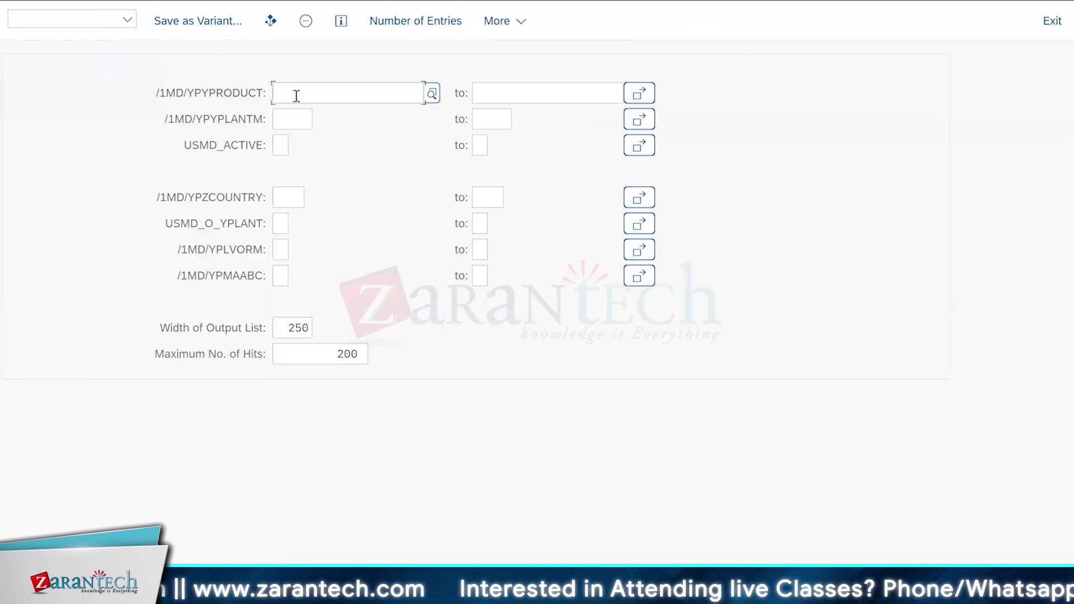
{"action": "left_click", "coordinate": [278, 122]}
{"action": "left_click", "coordinate": [276, 146]}
{"action": "left_click", "coordinate": [282, 222]}
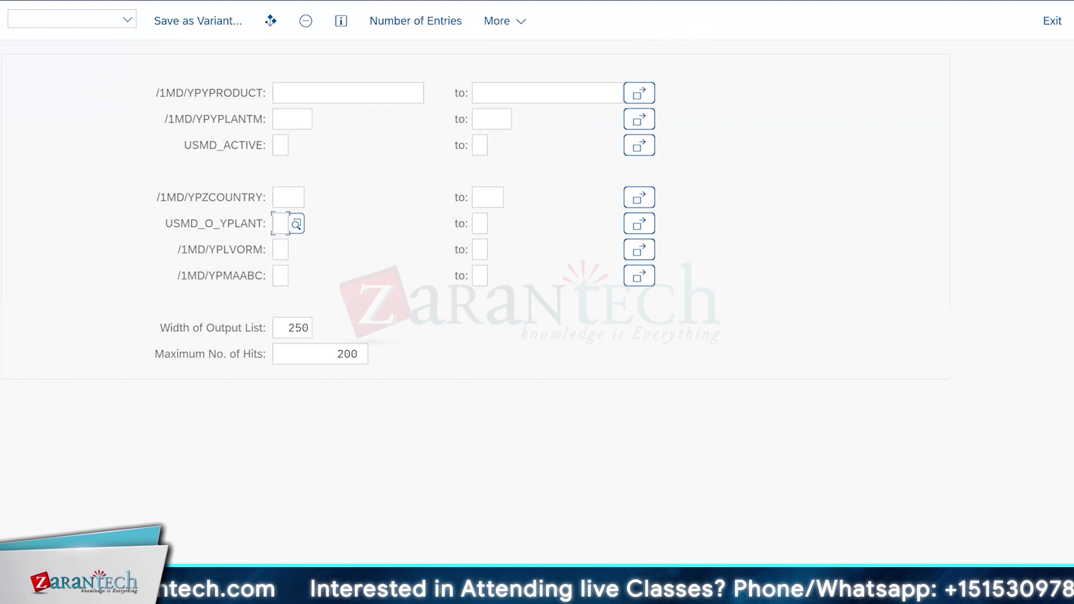
{"action": "key", "text": "F8"}
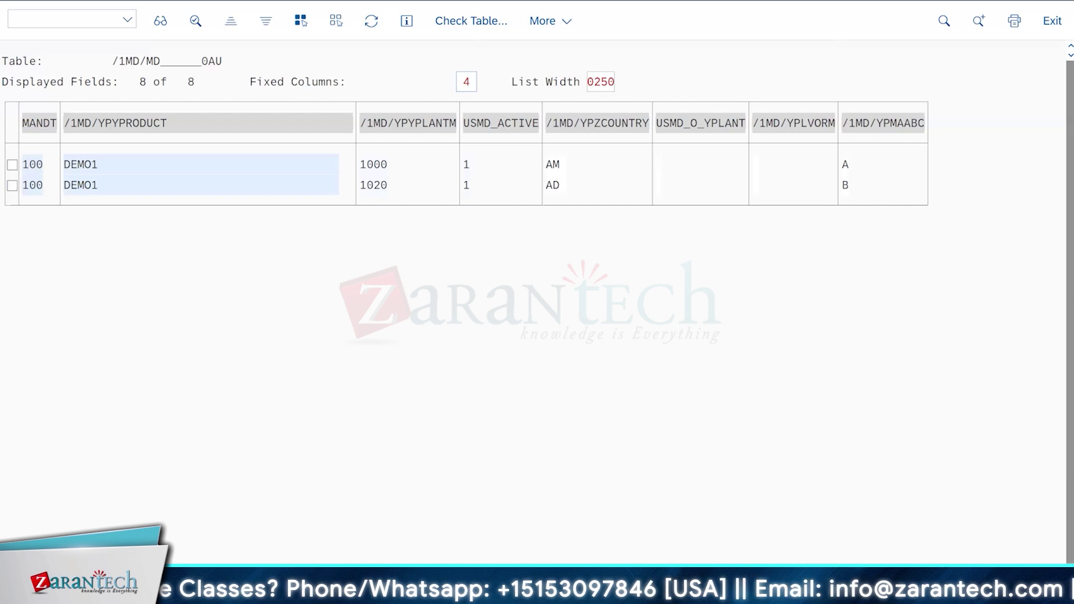
{"action": "mouse_move", "coordinate": [449, 592]}
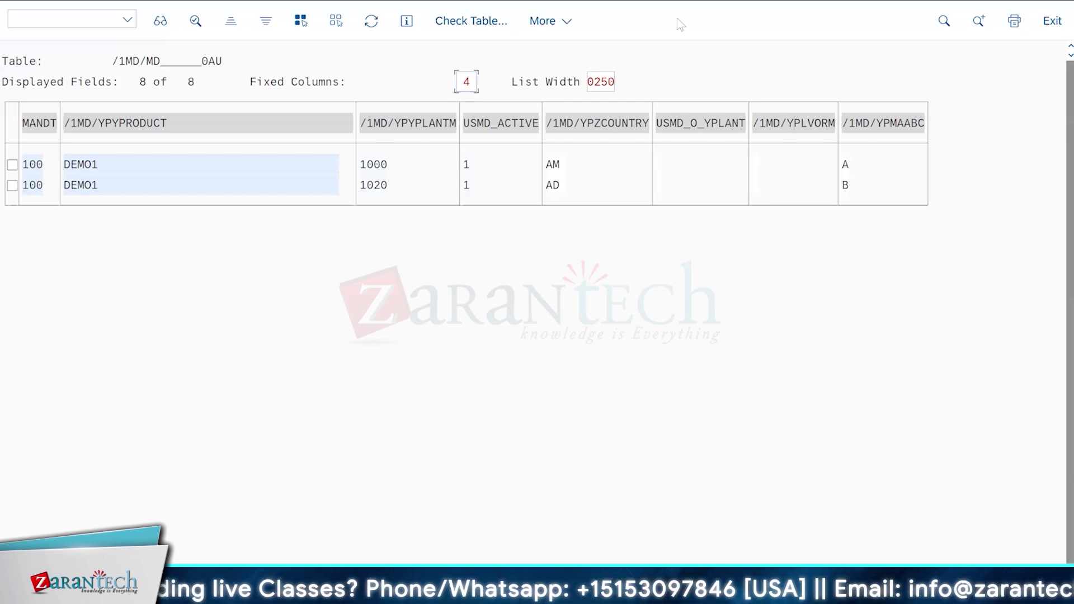
Switch to the Process Object with MDG form in the browser and check the change request number for DEMO1
{"action": "mouse_move", "coordinate": [650, 594]}
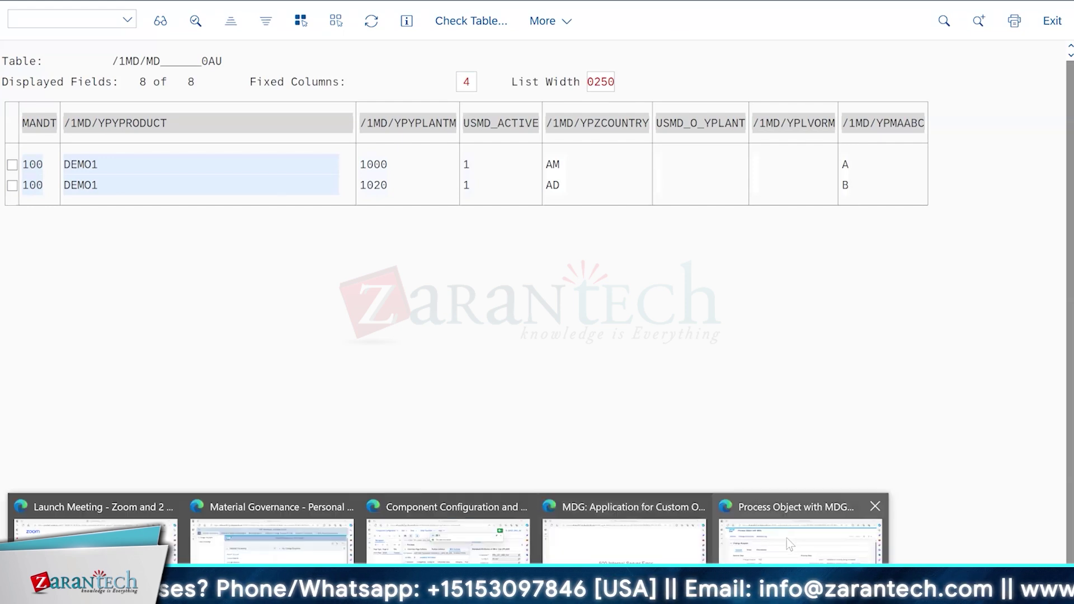
{"action": "left_click", "coordinate": [787, 538]}
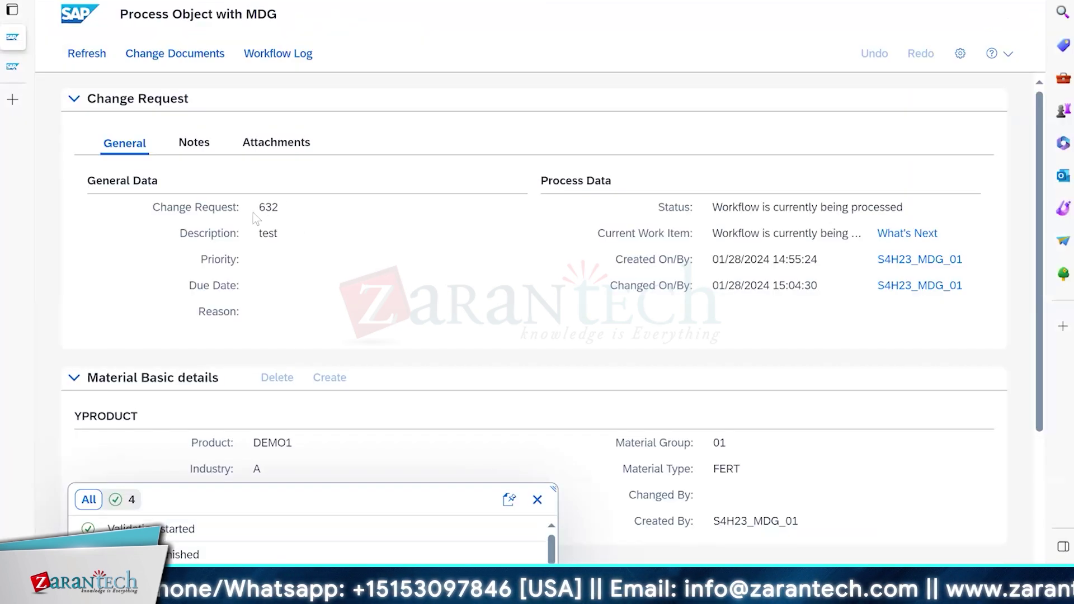
{"action": "left_click_drag", "start_coordinate": [264, 208], "coordinate": [282, 206]}
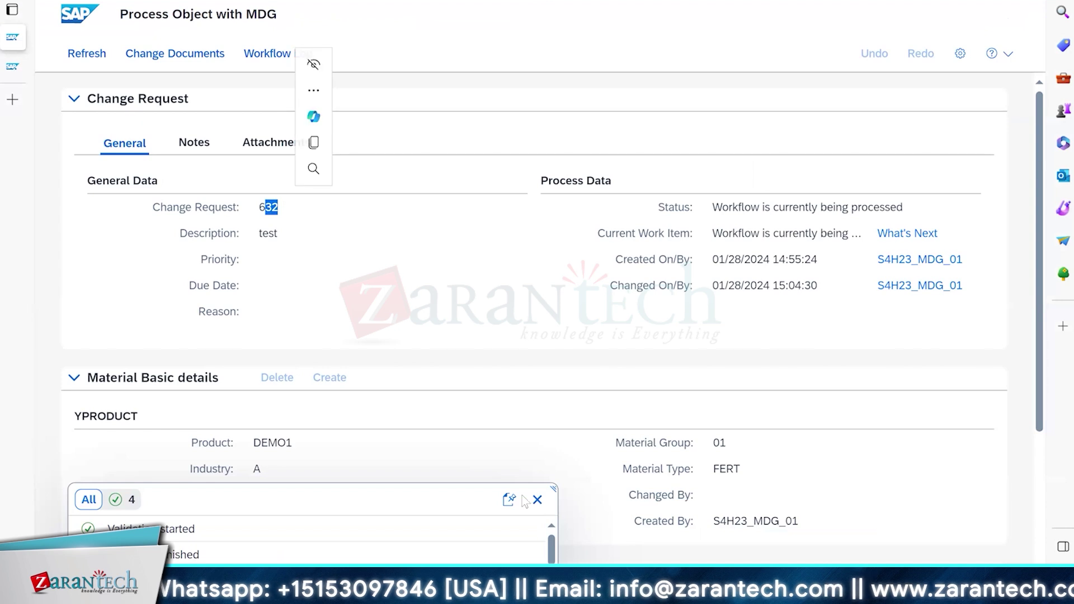
Return to the SAP GUI data browser session, start transaction SE11 and display the definition of database table USMD120C
{"action": "mouse_move", "coordinate": [651, 587]}
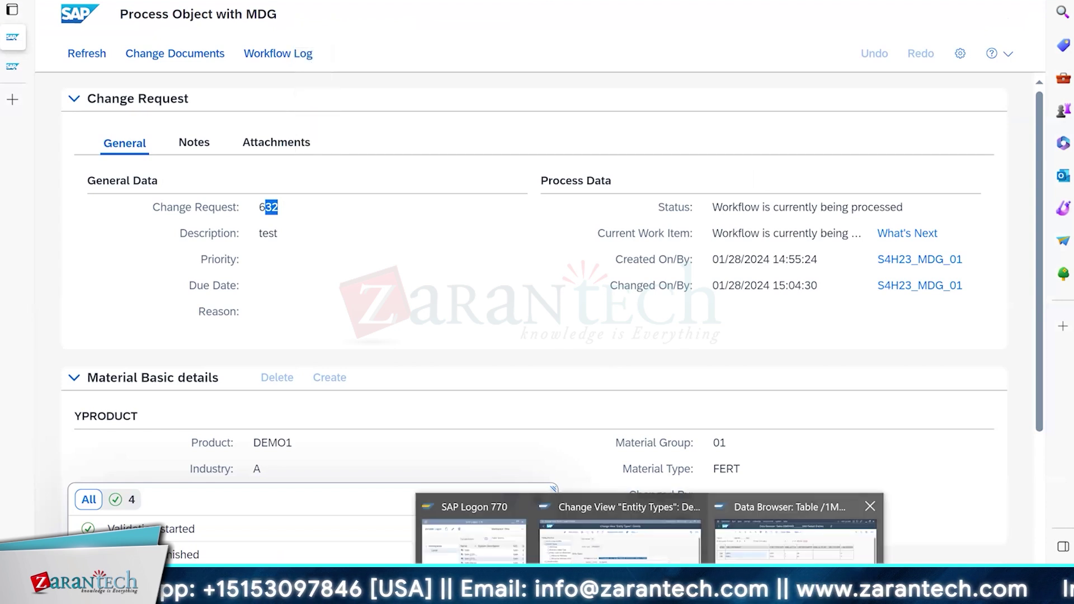
{"action": "left_click", "coordinate": [794, 534]}
{"action": "left_click", "coordinate": [48, 21]}
{"action": "type", "text": "/NSE11"}
{"action": "key", "text": "Return"}
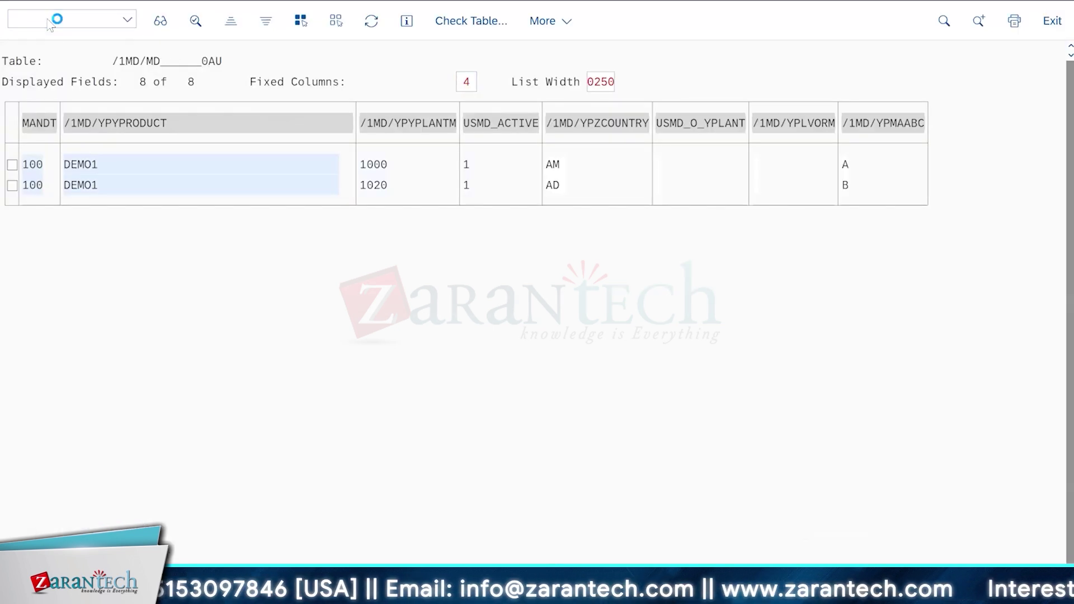
{"action": "type", "text": "US"}
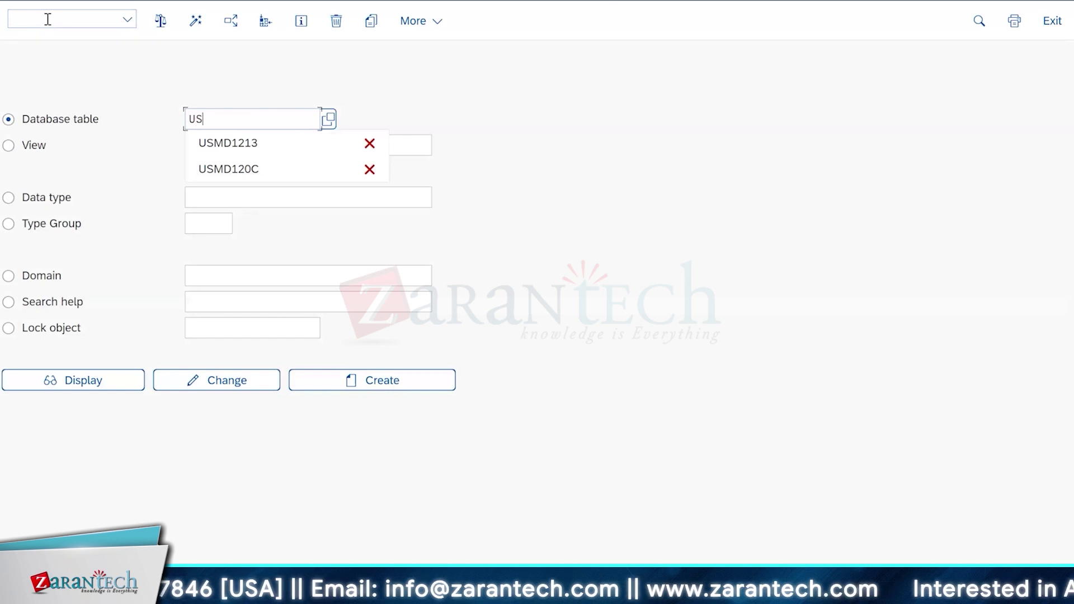
{"action": "type", "text": "MD120C"}
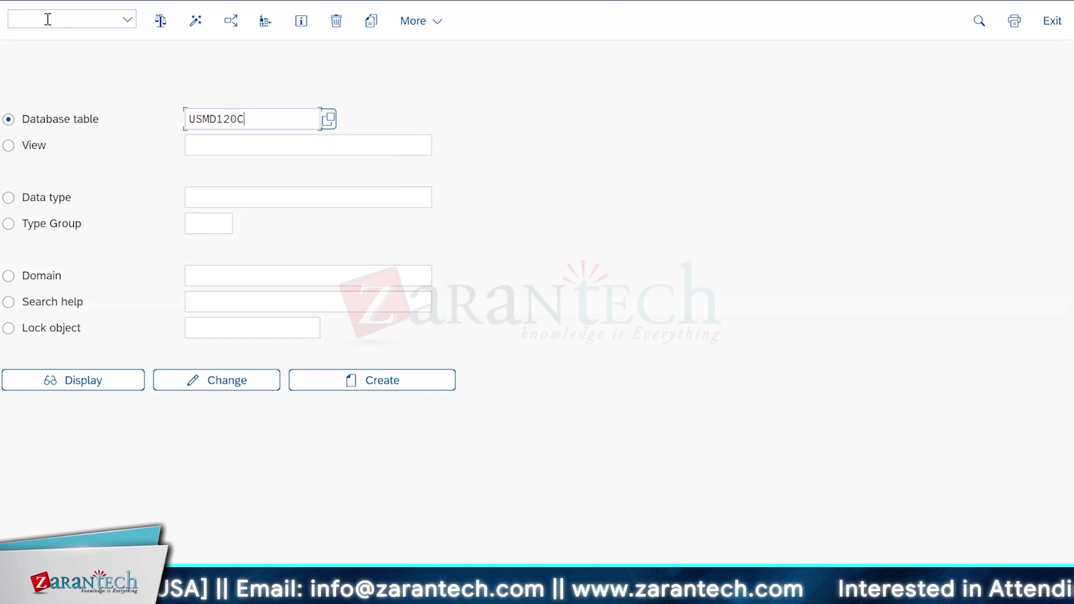
{"action": "left_click", "coordinate": [125, 378]}
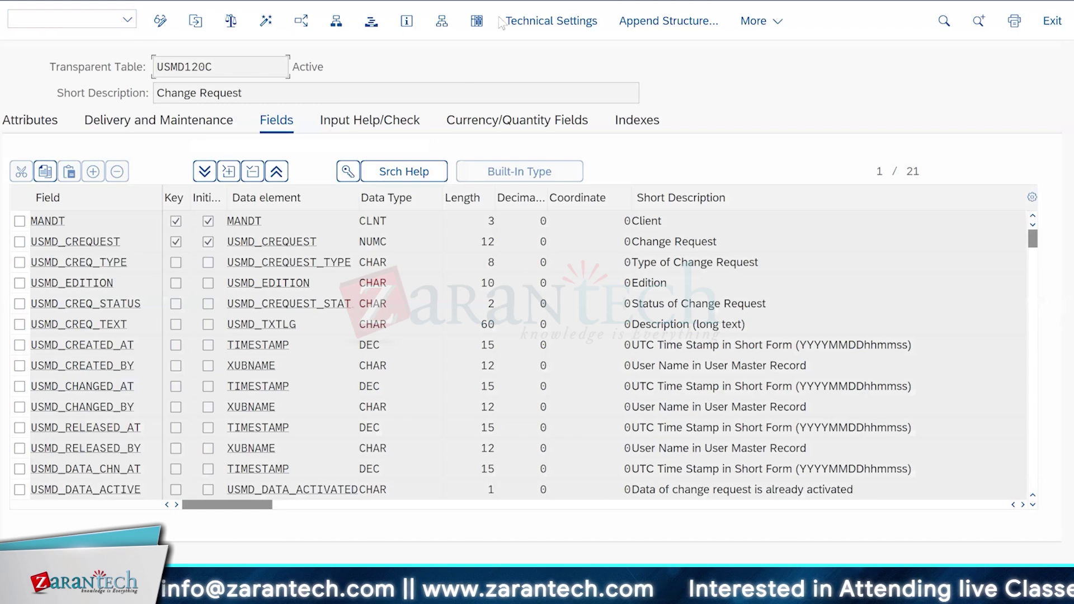
Open the contents selection of table USMD120C and list the entry with USMD_CREQUEST 632
{"action": "left_click", "coordinate": [477, 21]}
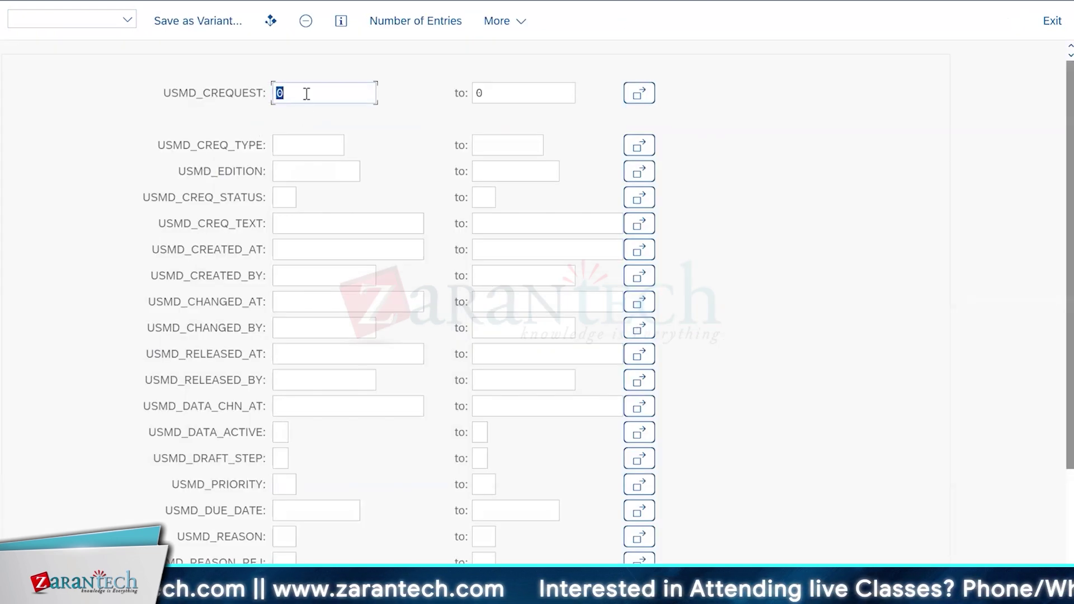
{"action": "left_click", "coordinate": [307, 94]}
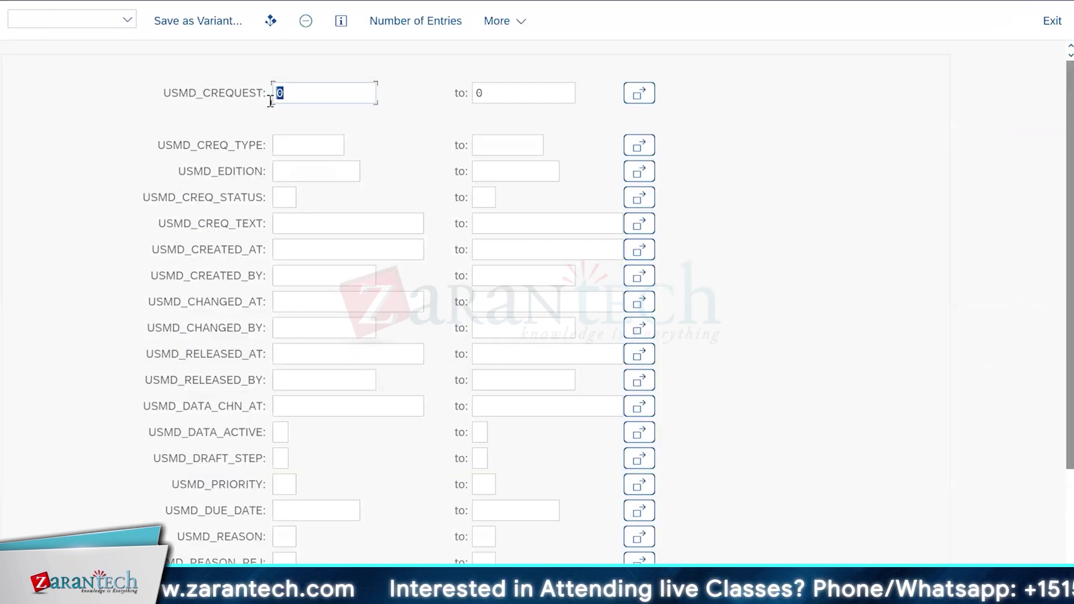
{"action": "type", "text": "632"}
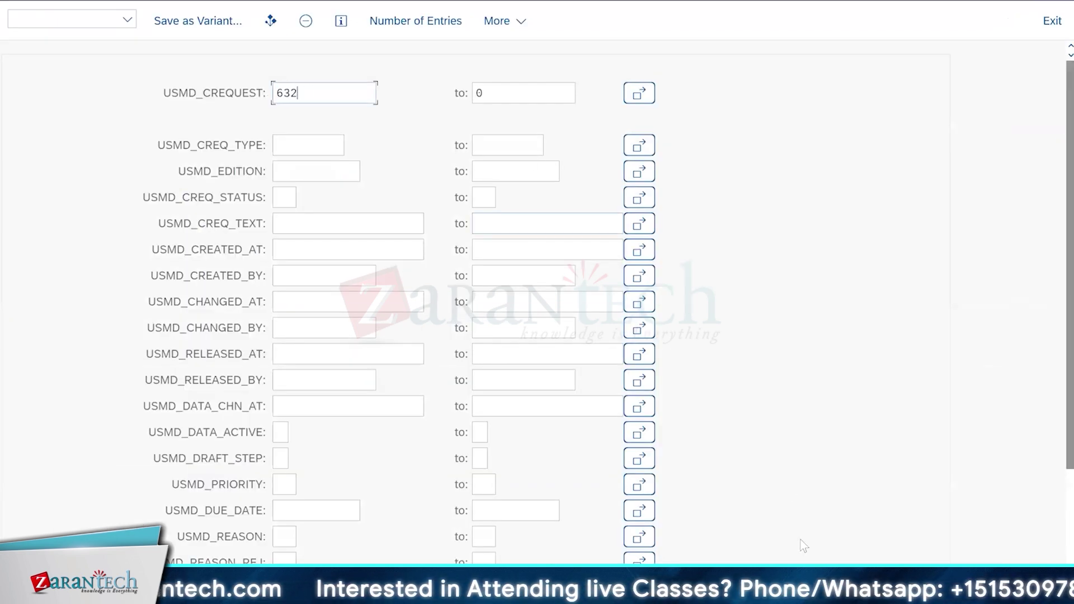
{"action": "key", "text": "F8"}
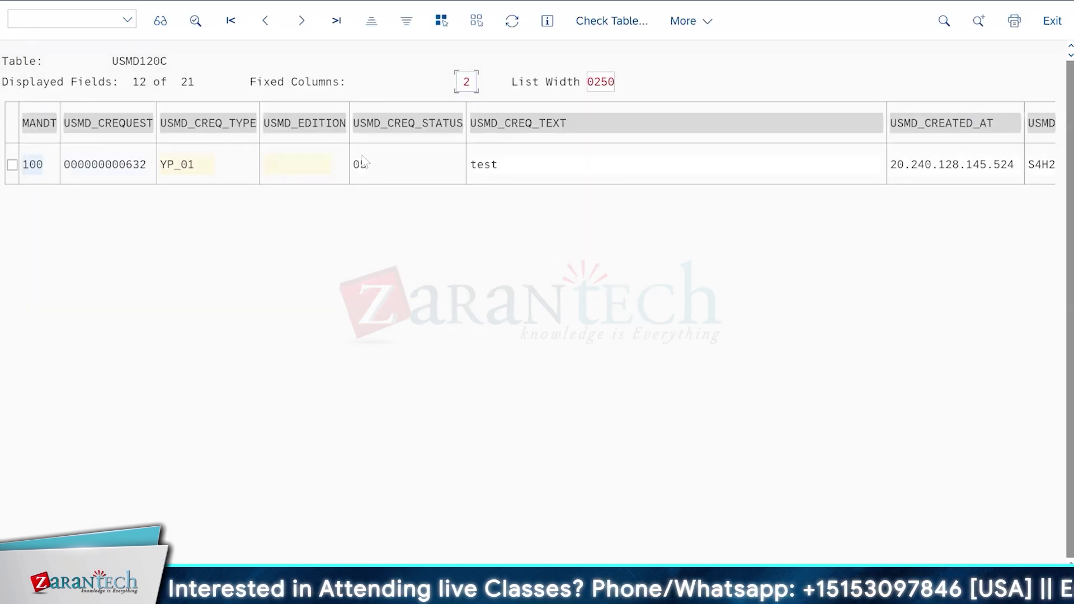
Open the detail record of change request 632 and examine its USMD CREQ STATUS value
{"action": "left_click", "coordinate": [364, 168]}
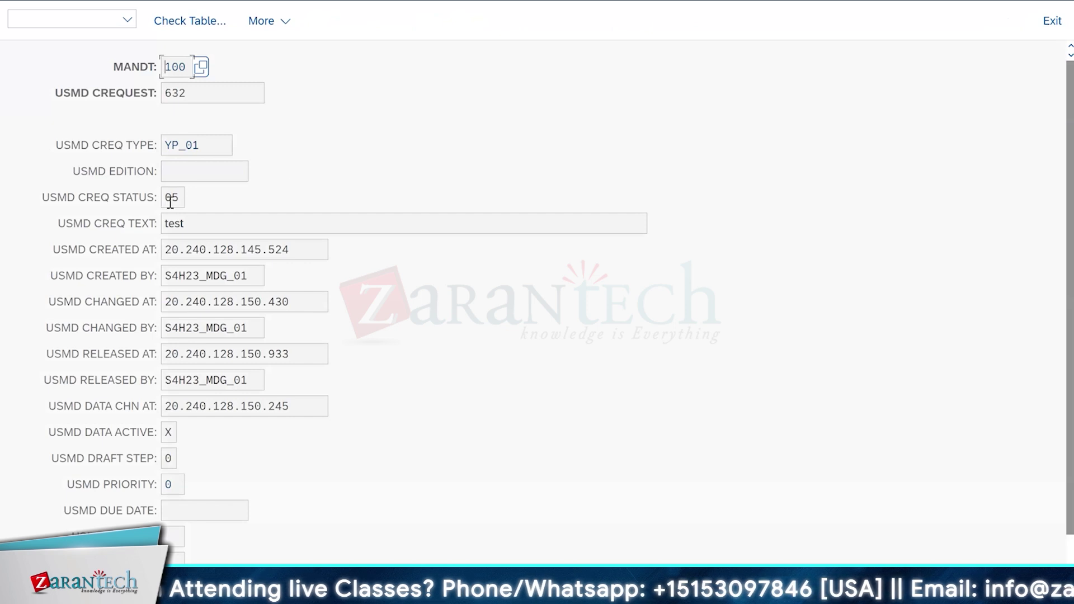
{"action": "left_click_drag", "start_coordinate": [175, 197], "coordinate": [149, 196]}
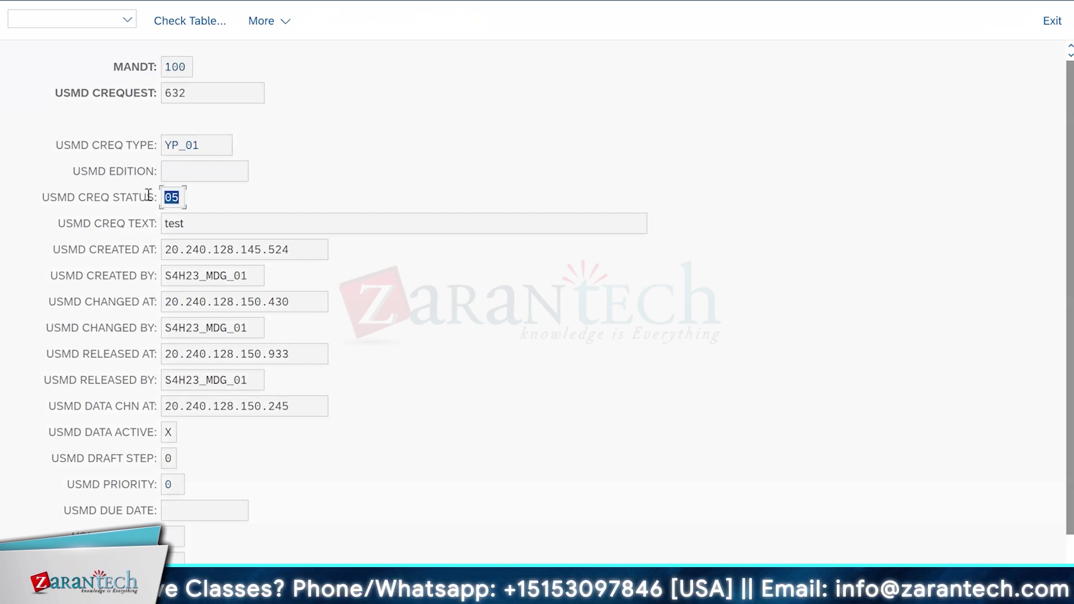
{"action": "left_click", "coordinate": [149, 197]}
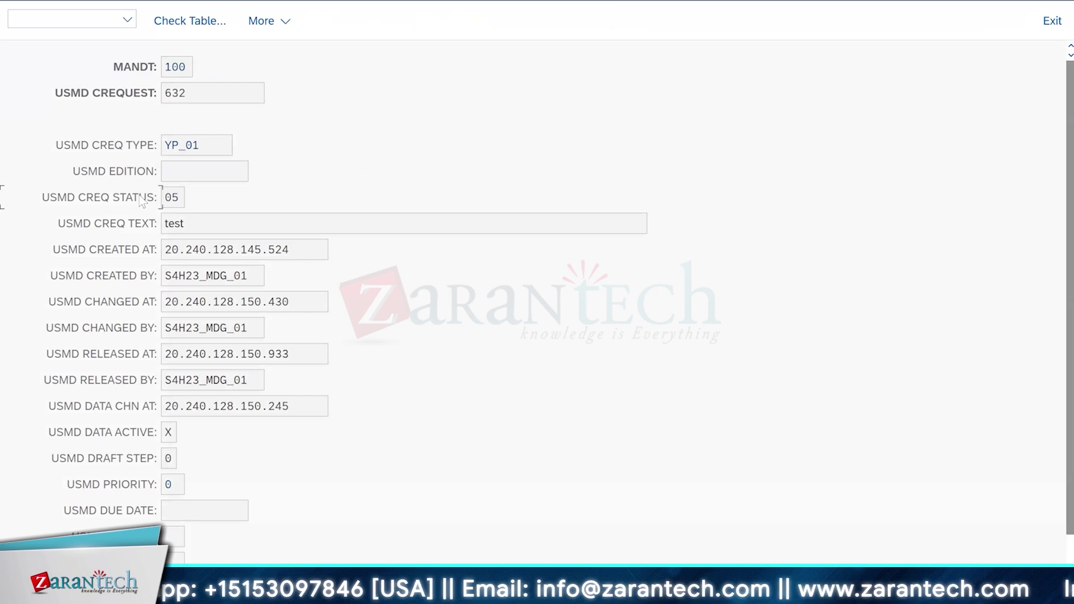
{"action": "left_click_drag", "start_coordinate": [166, 199], "coordinate": [195, 198]}
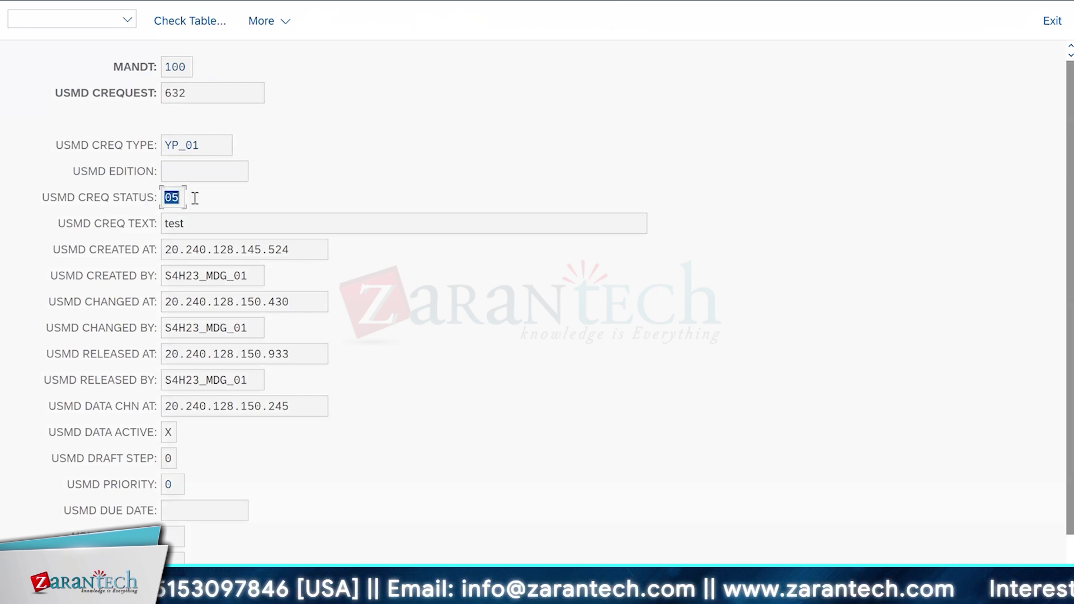